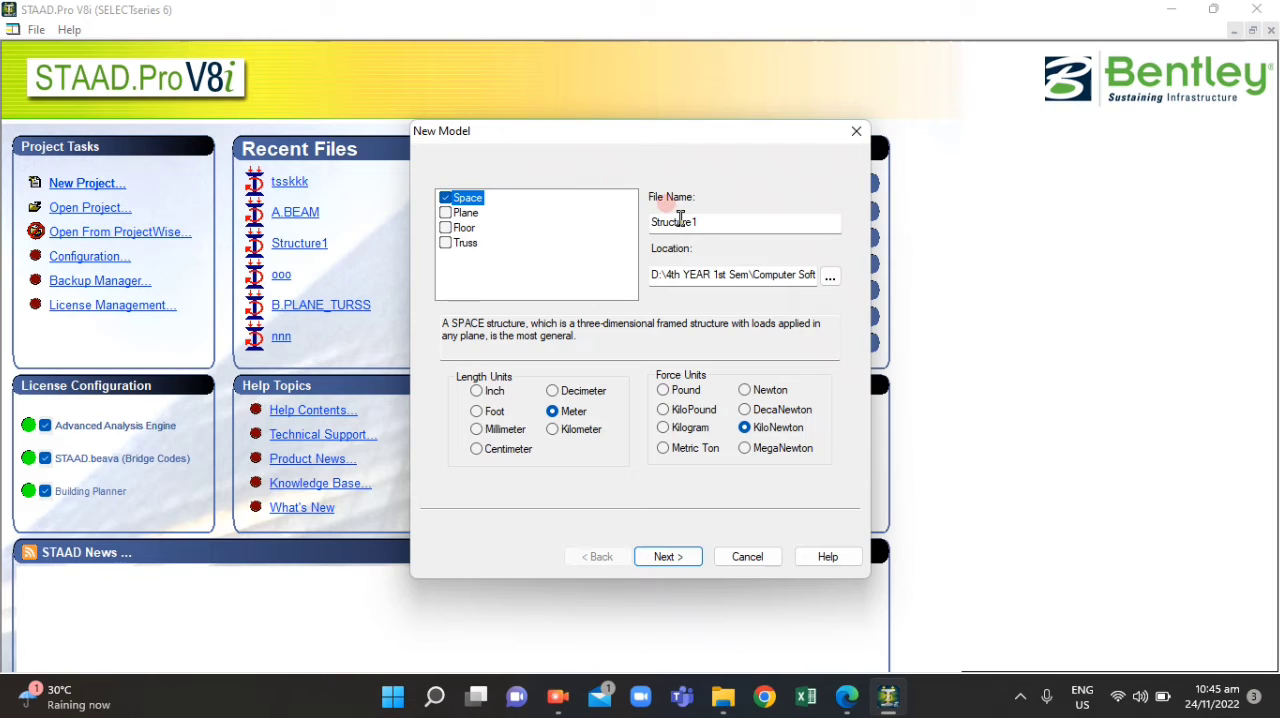
# Check the frame problem in ACT4.1.pdf, and name the new Space model C_RIGID_FRAME
pyautogui.doubleClick(690, 221)
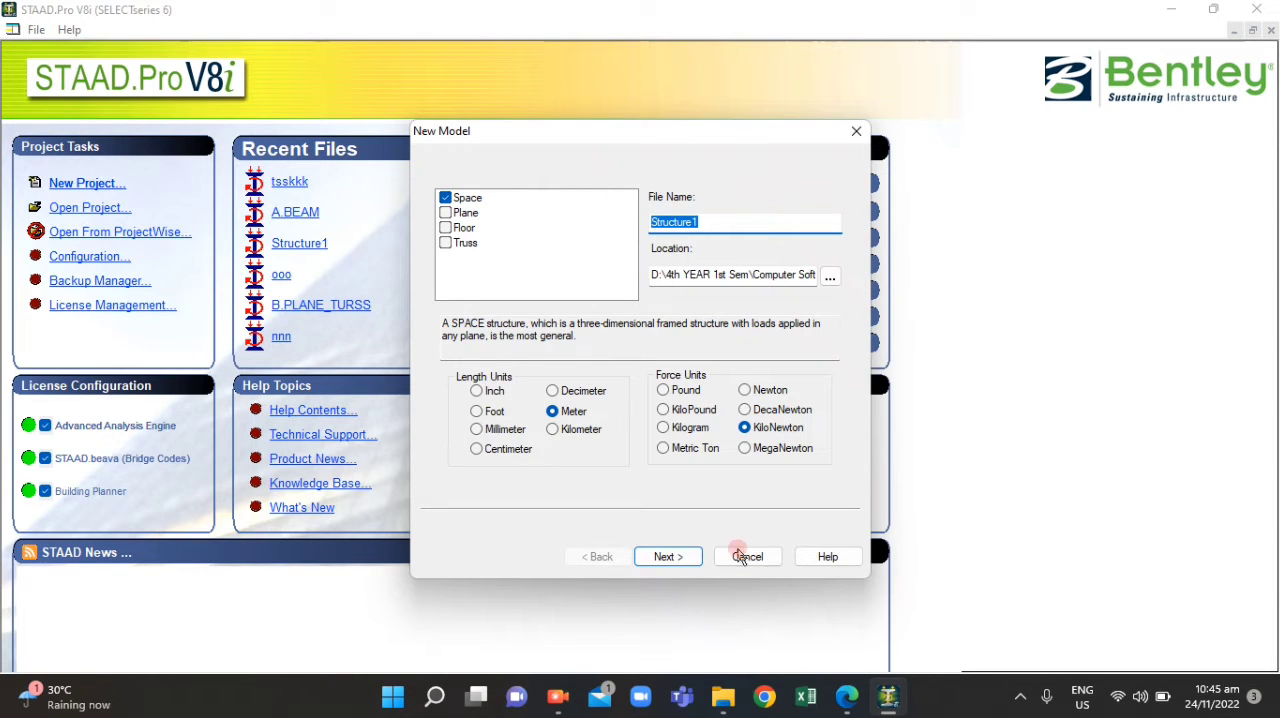
pyautogui.click(840, 695)
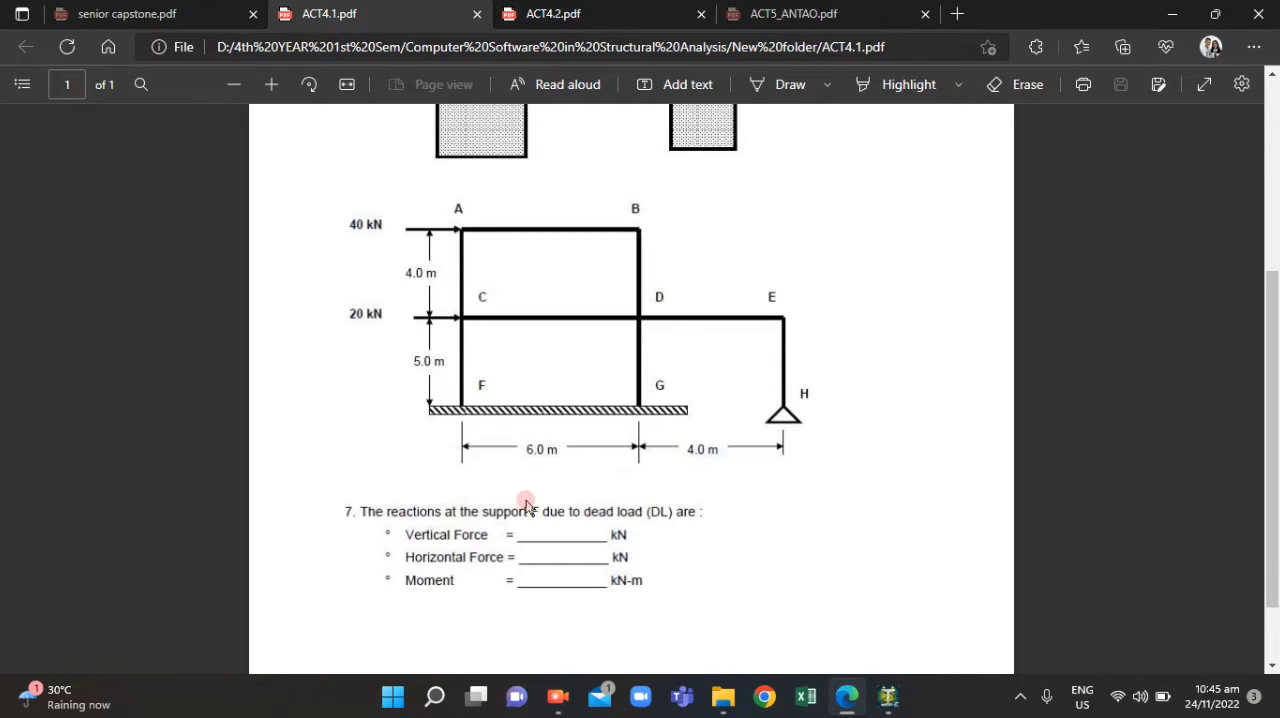
pyautogui.scroll(3, 526, 500)
pyautogui.scroll(-1, 526, 500)
pyautogui.scroll(-1, 526, 500)
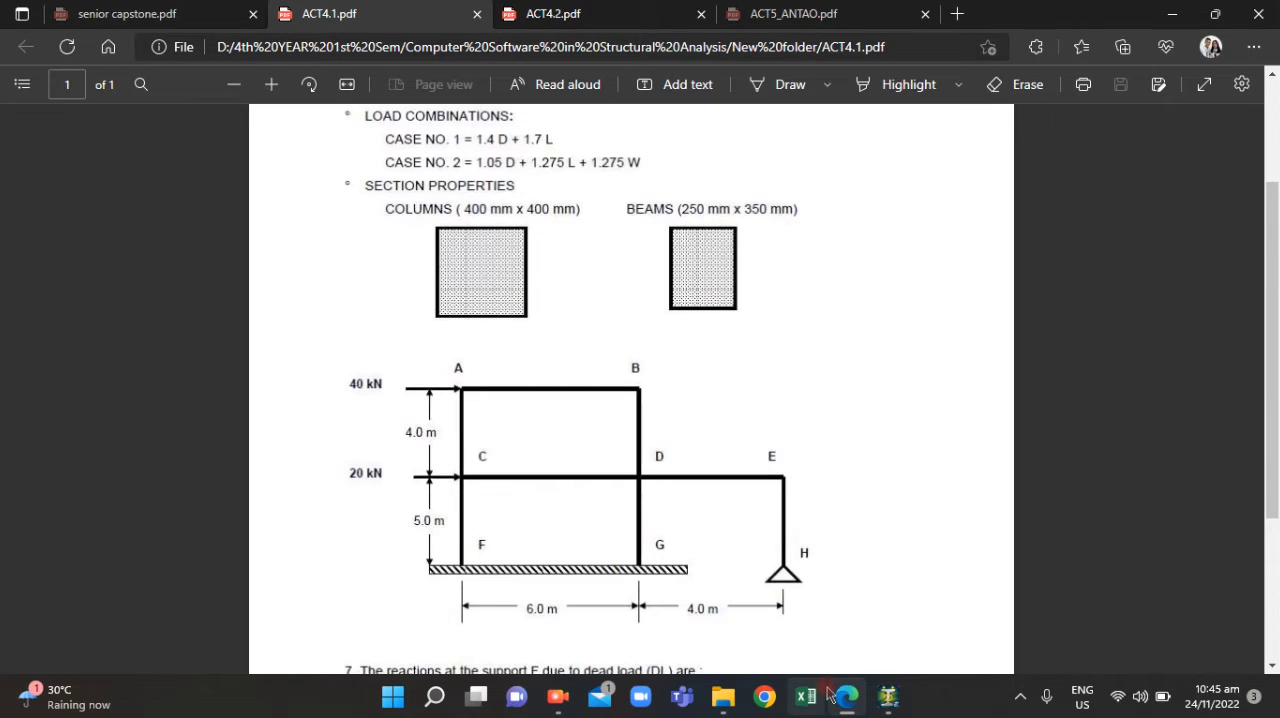
pyautogui.click(888, 697)
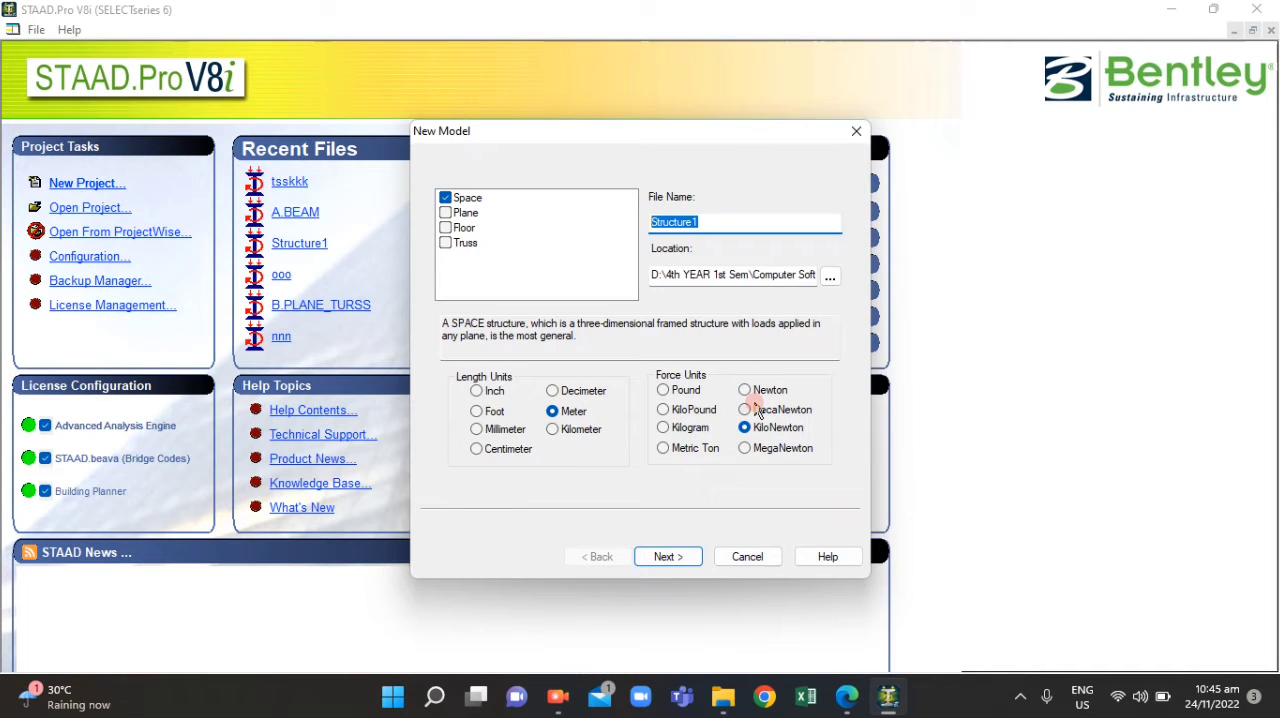
pyautogui.write('C_RIGID_FRAME')
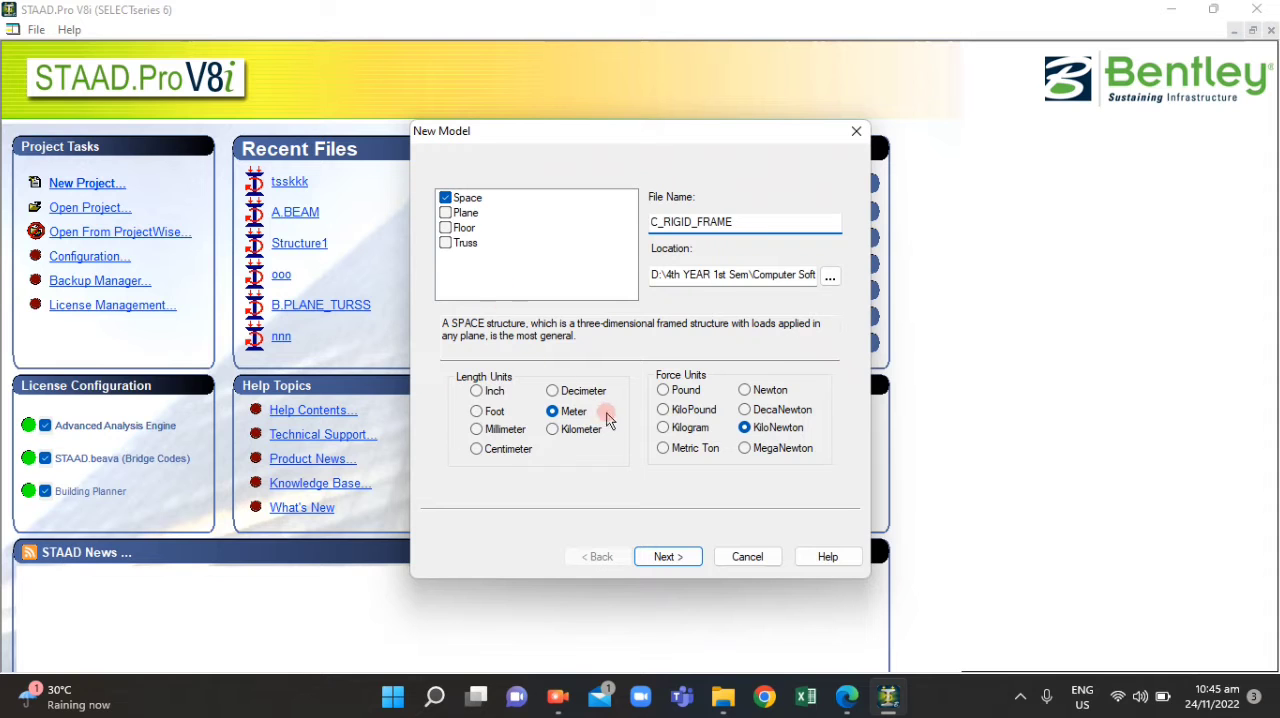
# Create the model with metre and kilonewton units and Open Structure Wizard as the starting point
pyautogui.click(849, 700)
pyautogui.click(849, 700)
pyautogui.click(666, 556)
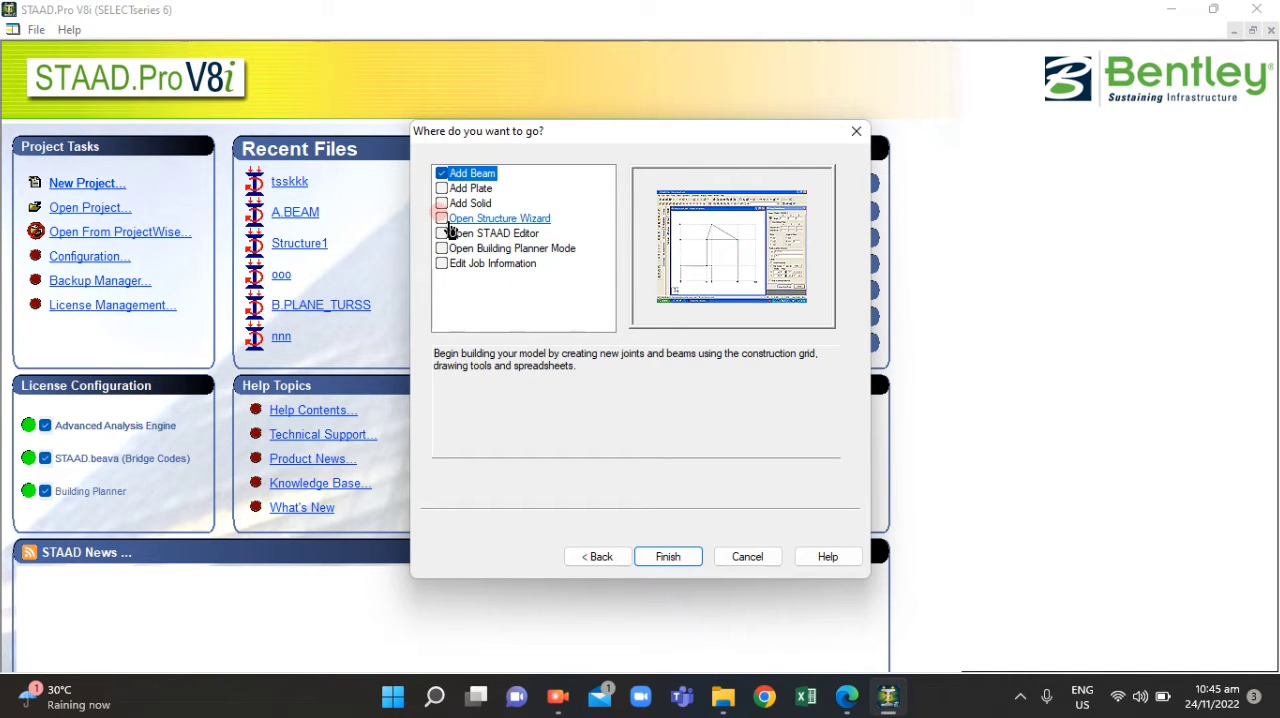
pyautogui.click(445, 220)
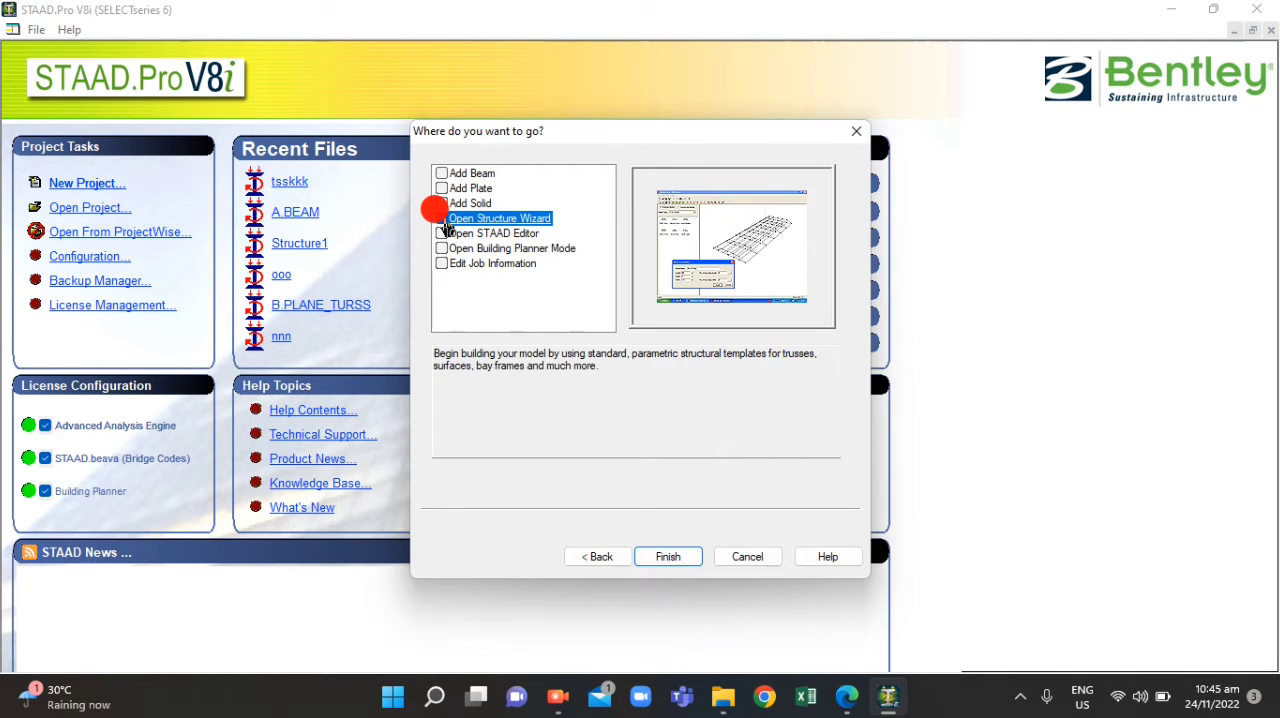
pyautogui.click(443, 219)
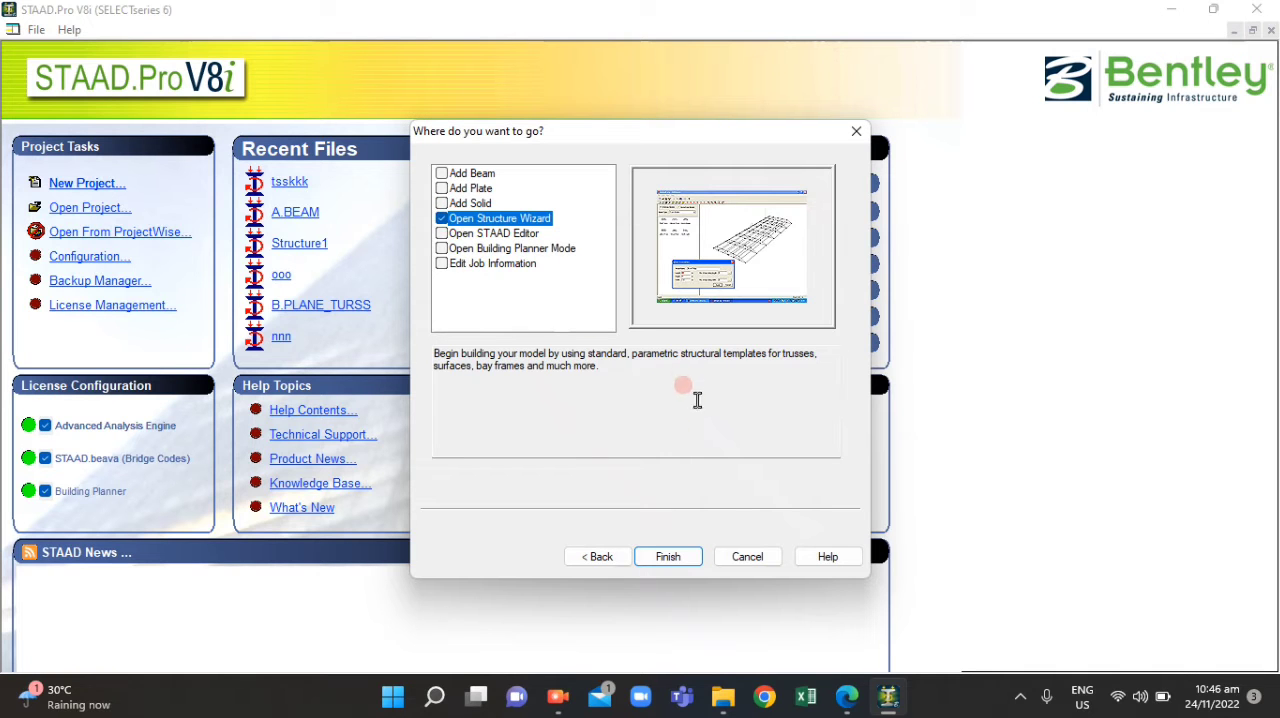
pyautogui.click(668, 556)
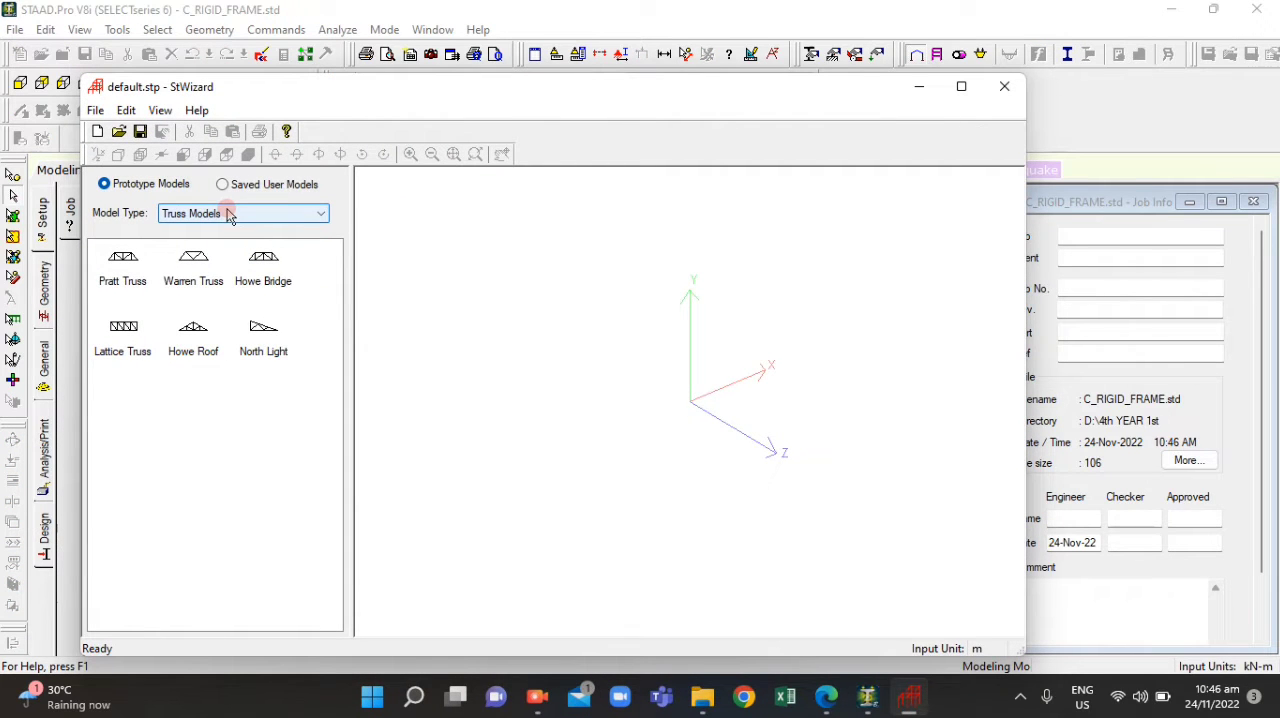
# Start a Bay Frame prototype from the Frame Models type
pyautogui.click(229, 214)
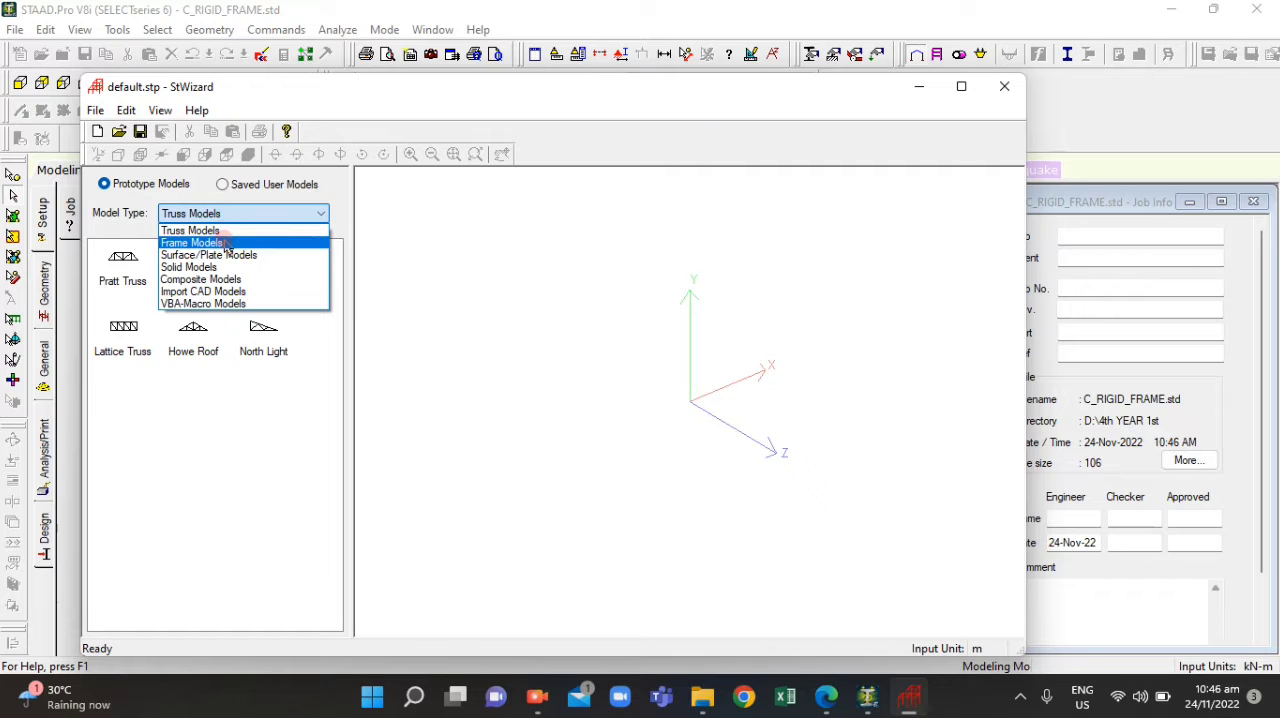
pyautogui.click(220, 243)
pyautogui.click(123, 262)
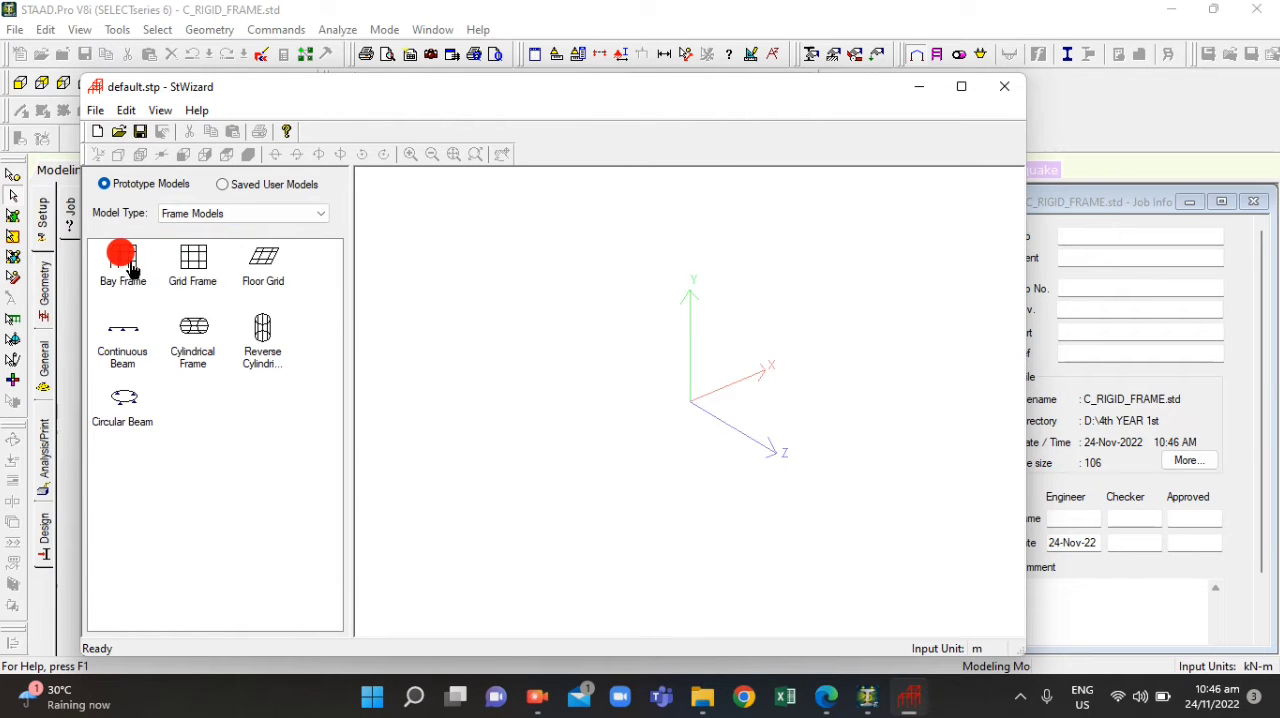
pyautogui.doubleClick(126, 257)
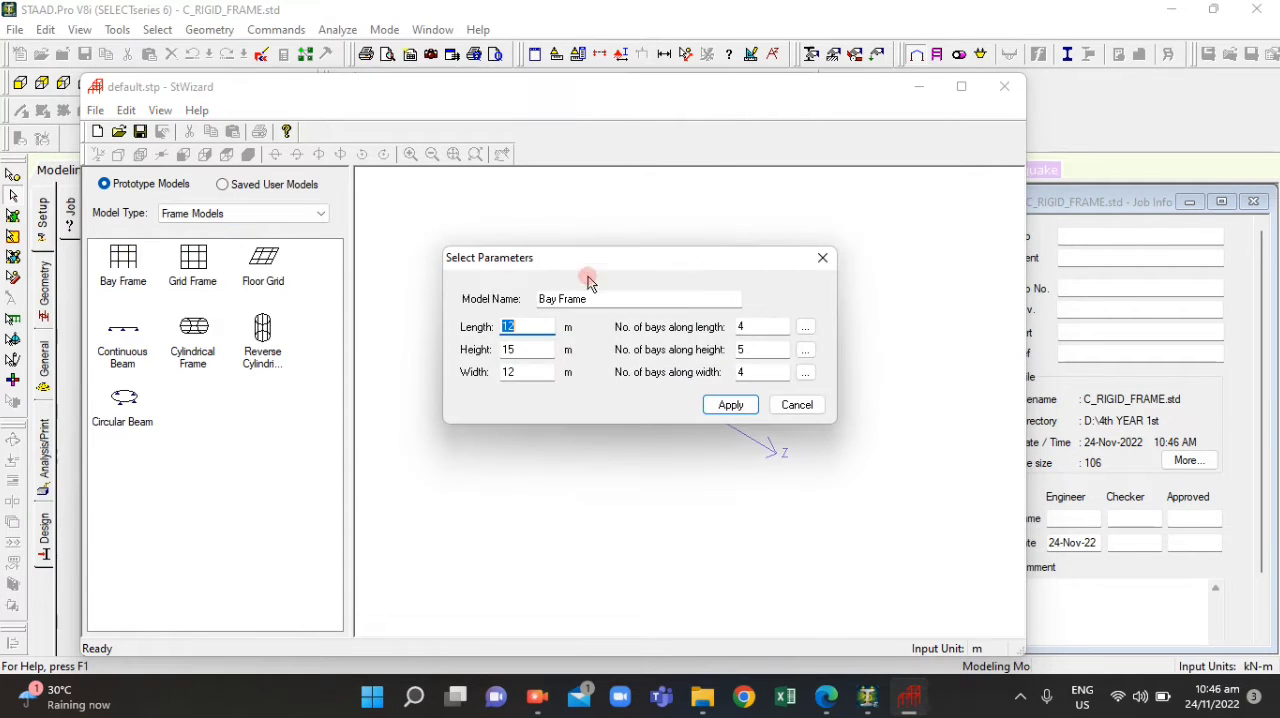
# Set the bay frame's overall length to 10 m, height to 9 m and width to 0 m
pyautogui.click(826, 697)
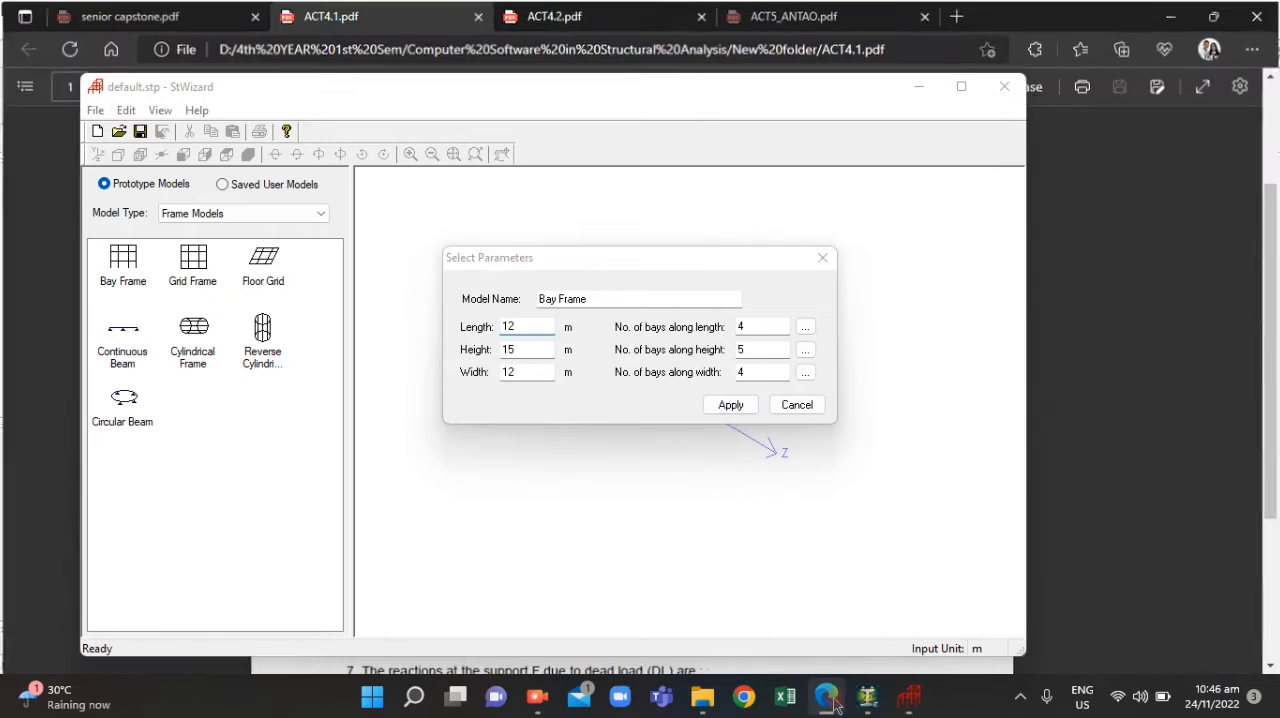
pyautogui.click(633, 93)
pyautogui.moveTo(726, 263); pyautogui.dragTo(1100, 306)
pyautogui.click(340, 82)
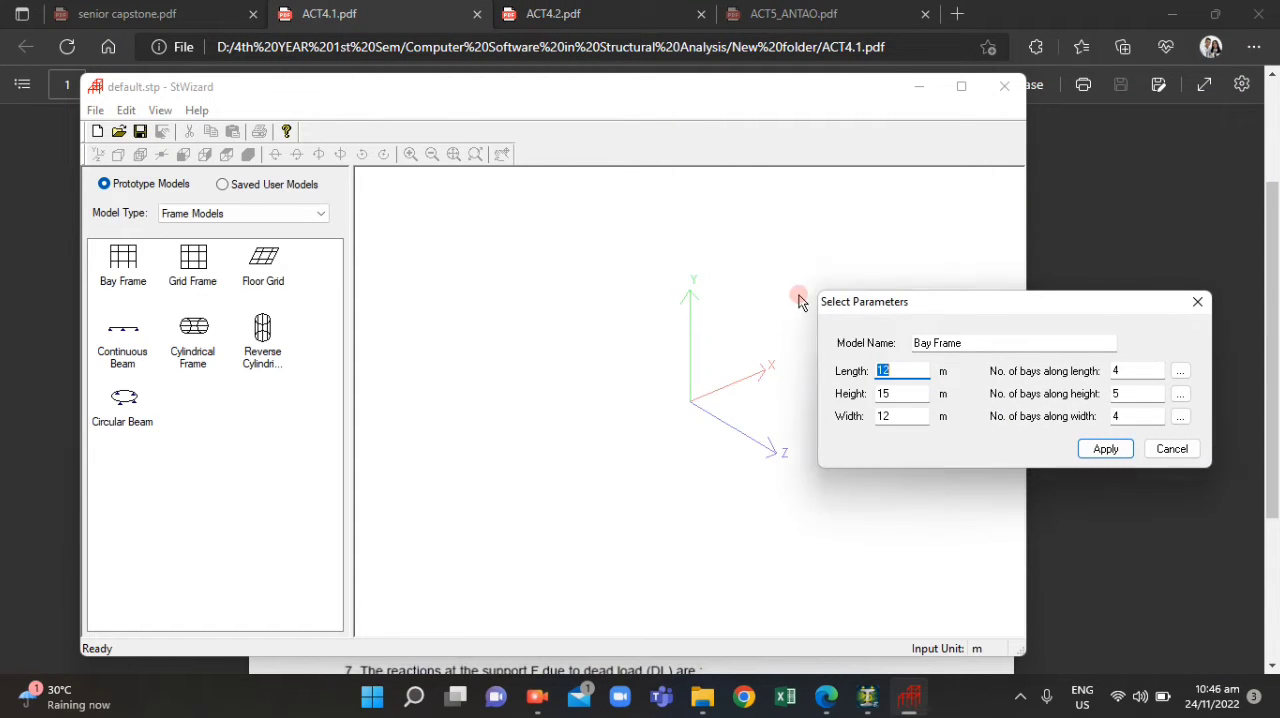
pyautogui.moveTo(1021, 309); pyautogui.dragTo(703, 250)
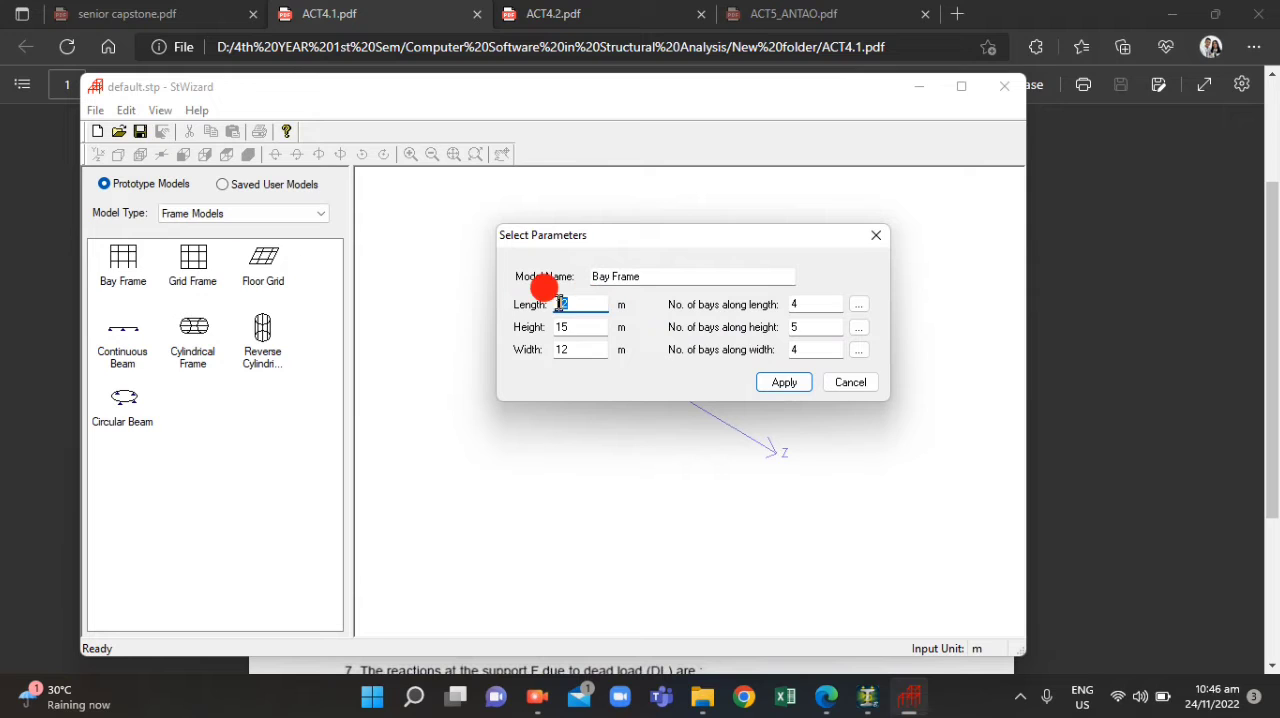
pyautogui.write('10')
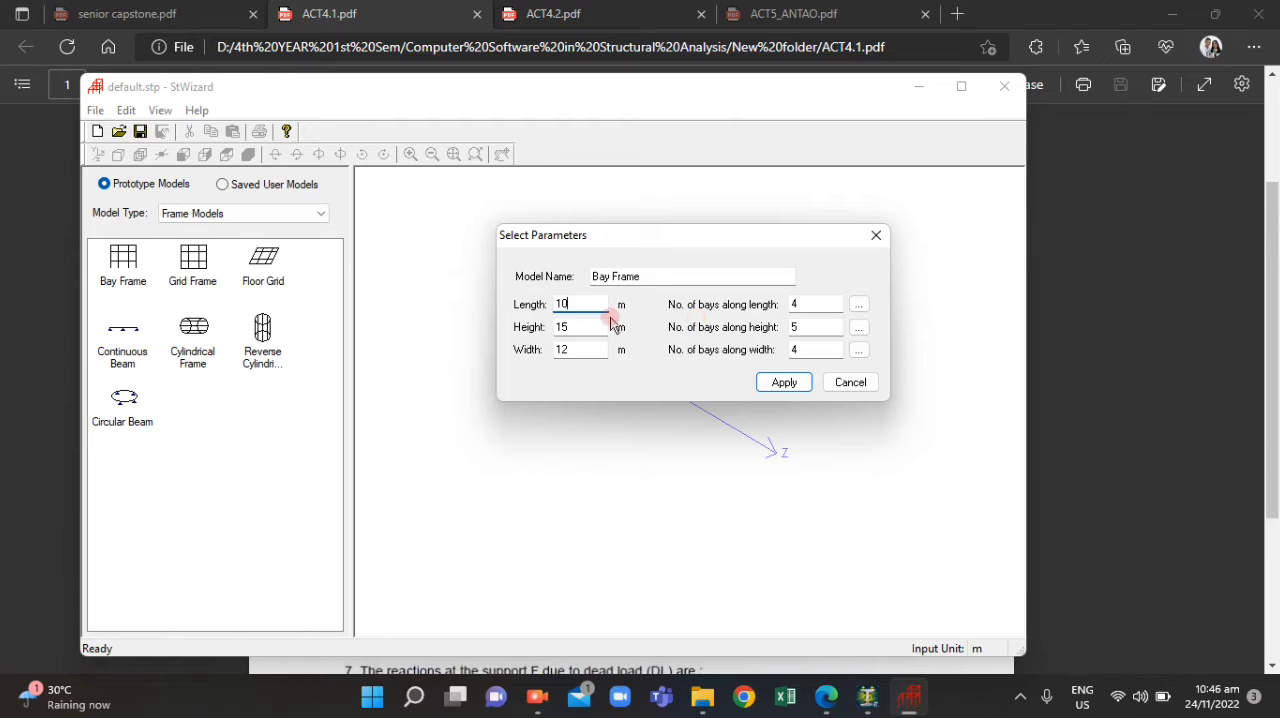
pyautogui.moveTo(574, 326); pyautogui.dragTo(516, 358)
pyautogui.write('9')
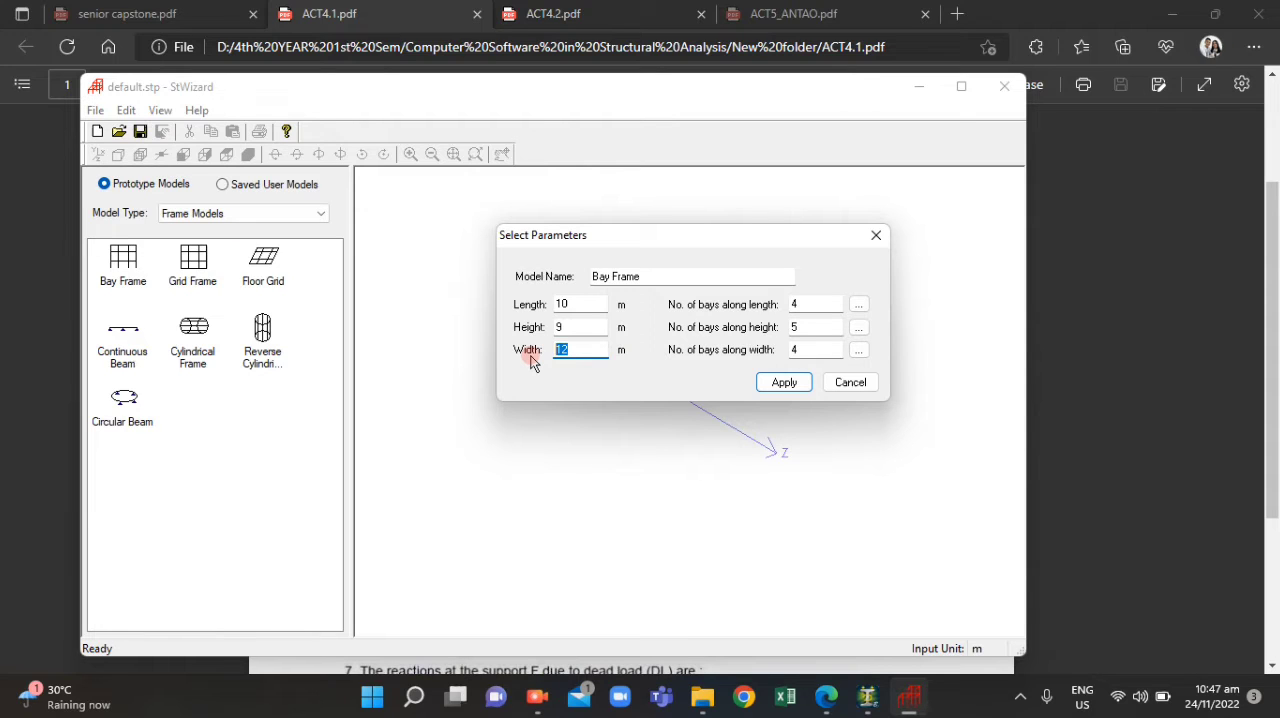
pyautogui.write('0')
# Set 2 bays along the length, 2 along the height and 0 along the width
pyautogui.doubleClick(798, 349)
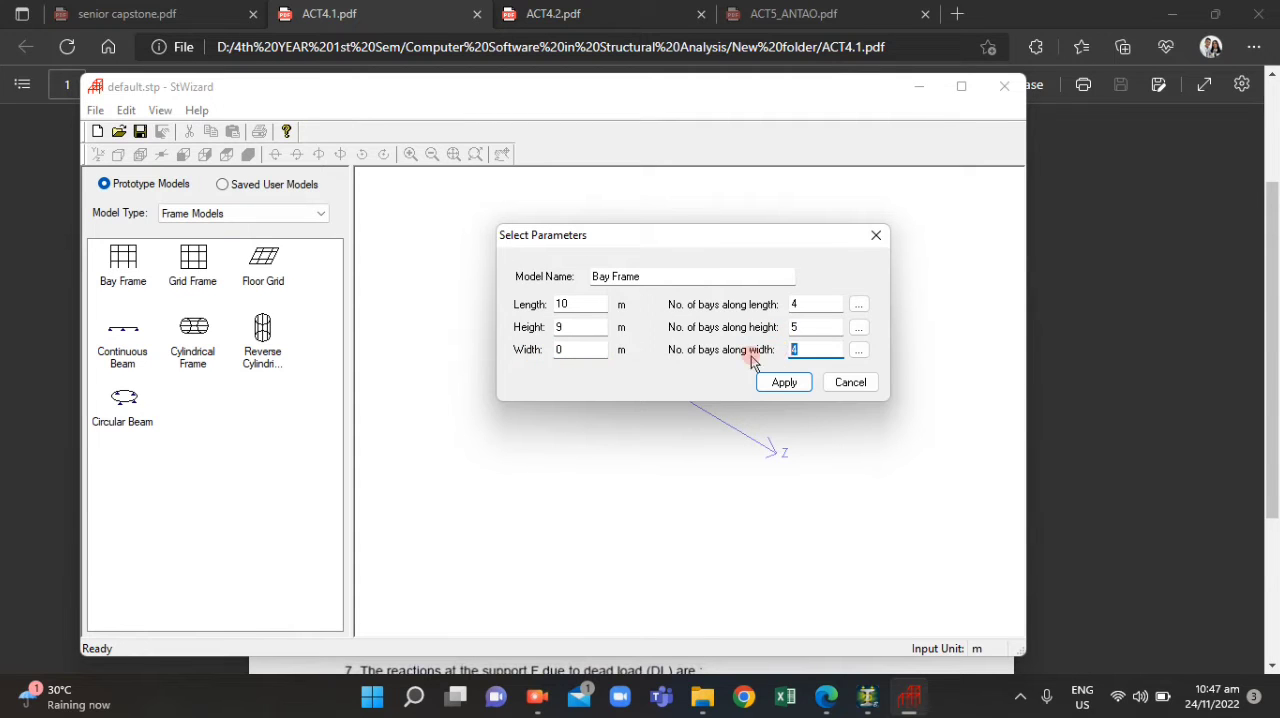
pyautogui.write('0')
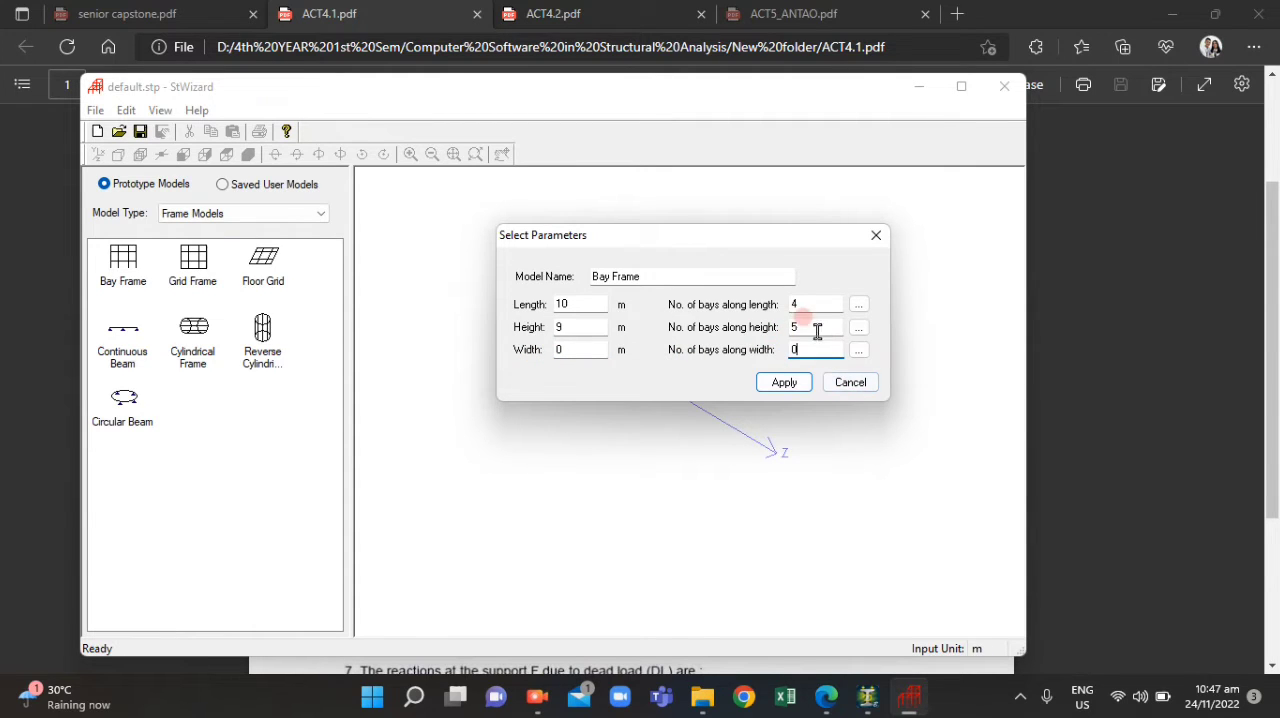
pyautogui.doubleClick(800, 304)
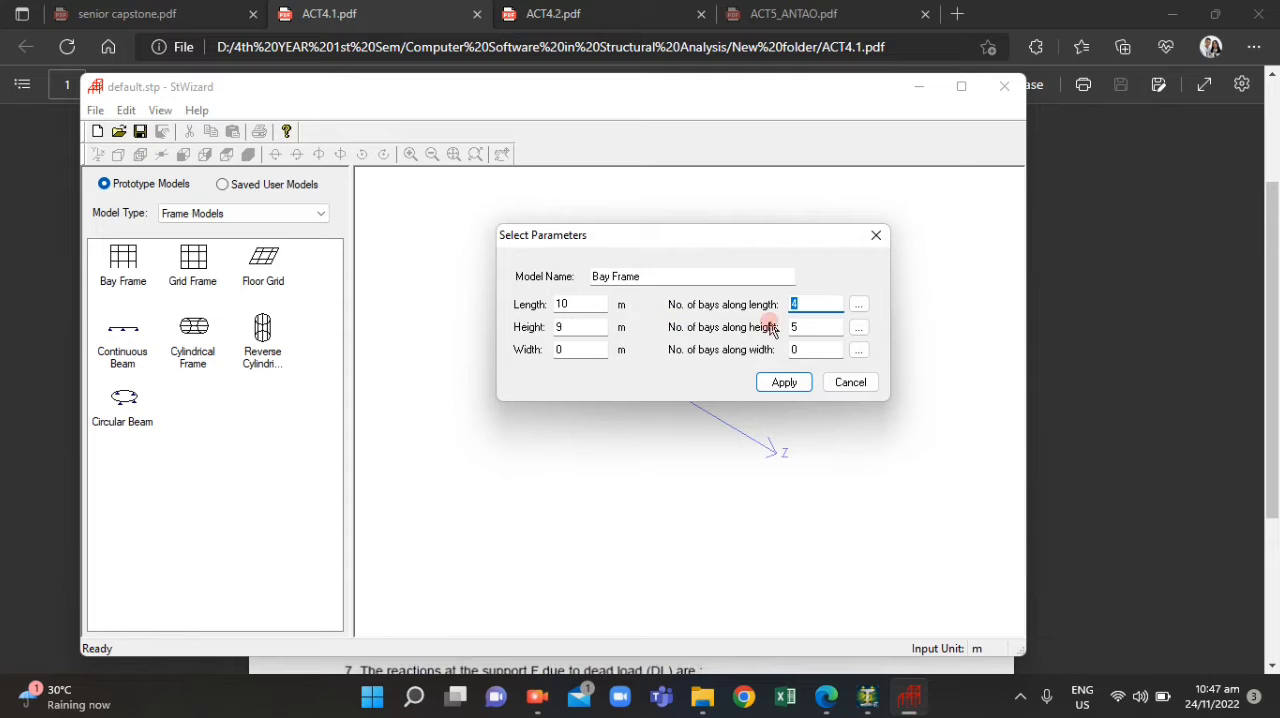
pyautogui.doubleClick(797, 327)
pyautogui.write('2')
# Set the two bays along the length to 6 m and 4 m
pyautogui.click(858, 304)
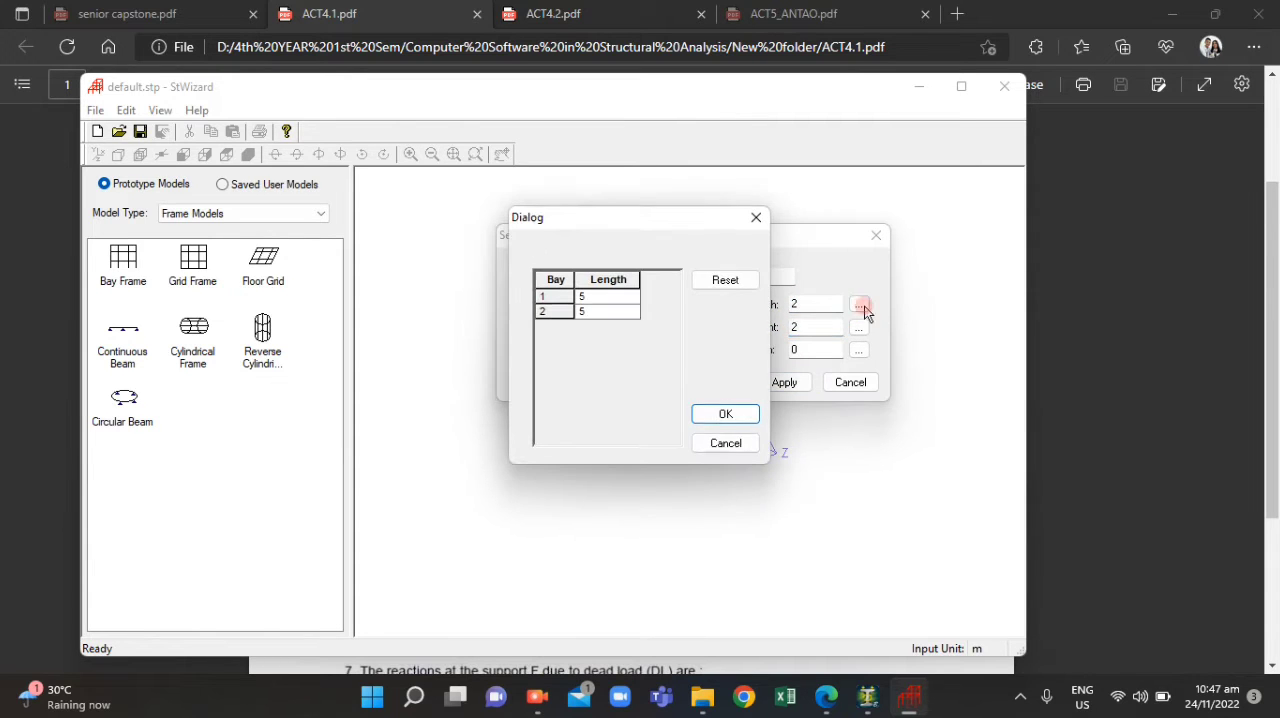
pyautogui.click(586, 299)
pyautogui.click(581, 294)
pyautogui.moveTo(589, 295); pyautogui.dragTo(572, 295)
pyautogui.write('6')
pyautogui.click(585, 311)
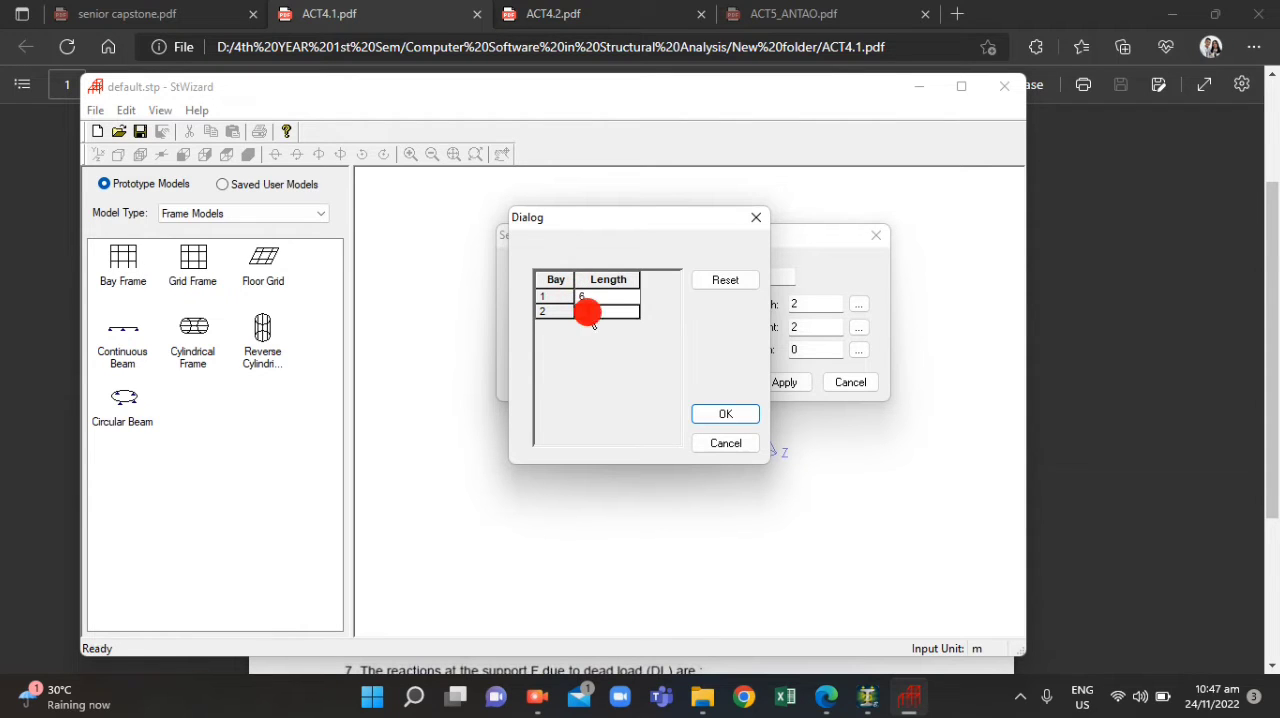
pyautogui.moveTo(586, 311); pyautogui.dragTo(572, 312)
pyautogui.write('4')
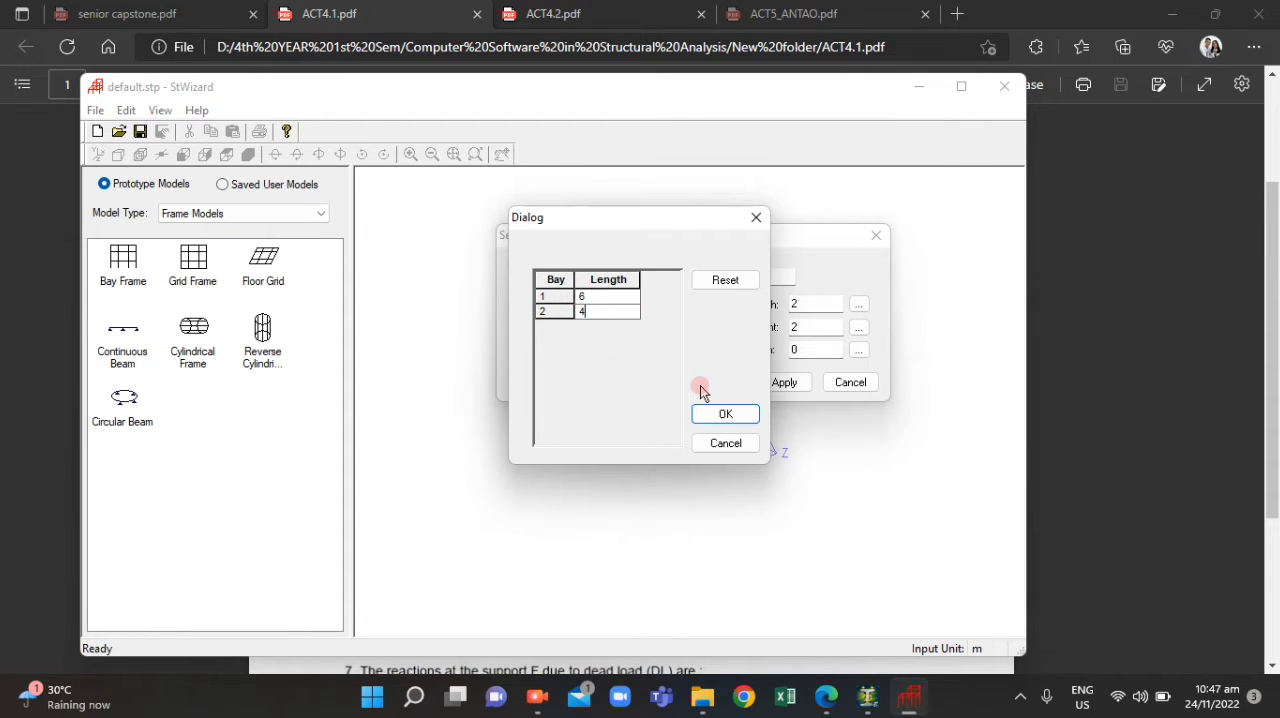
pyautogui.click(727, 416)
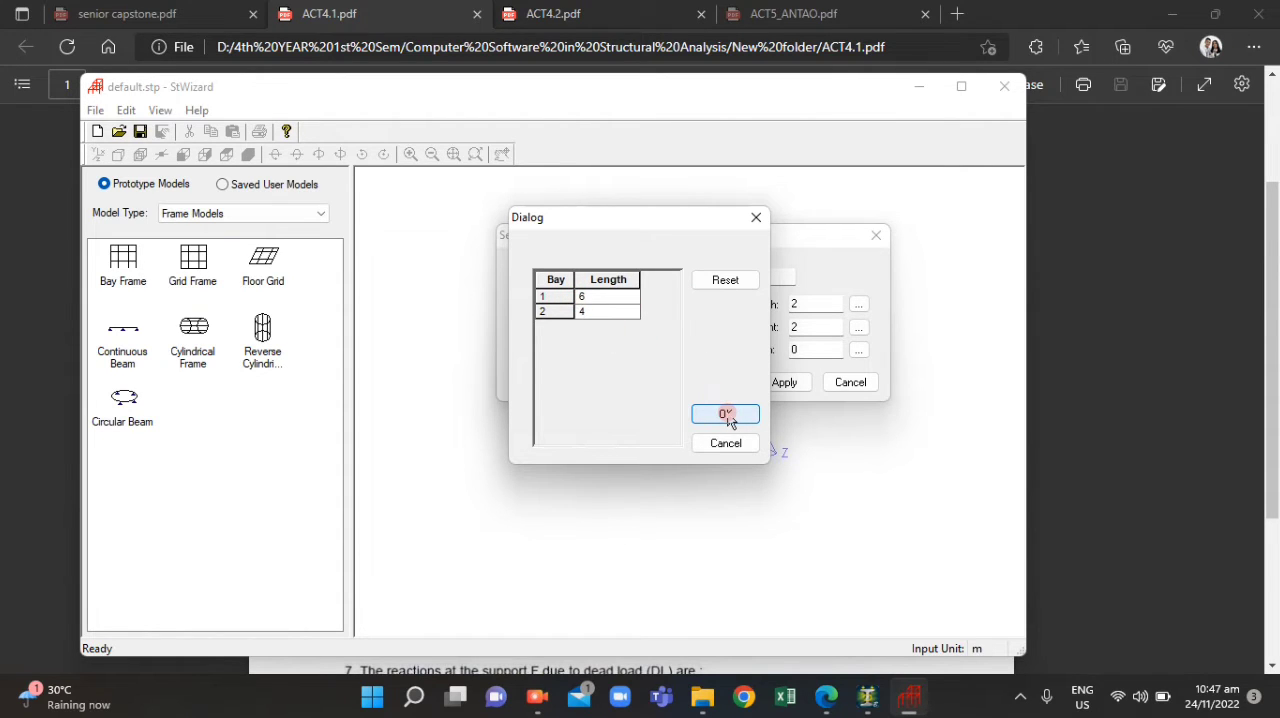
pyautogui.click(727, 416)
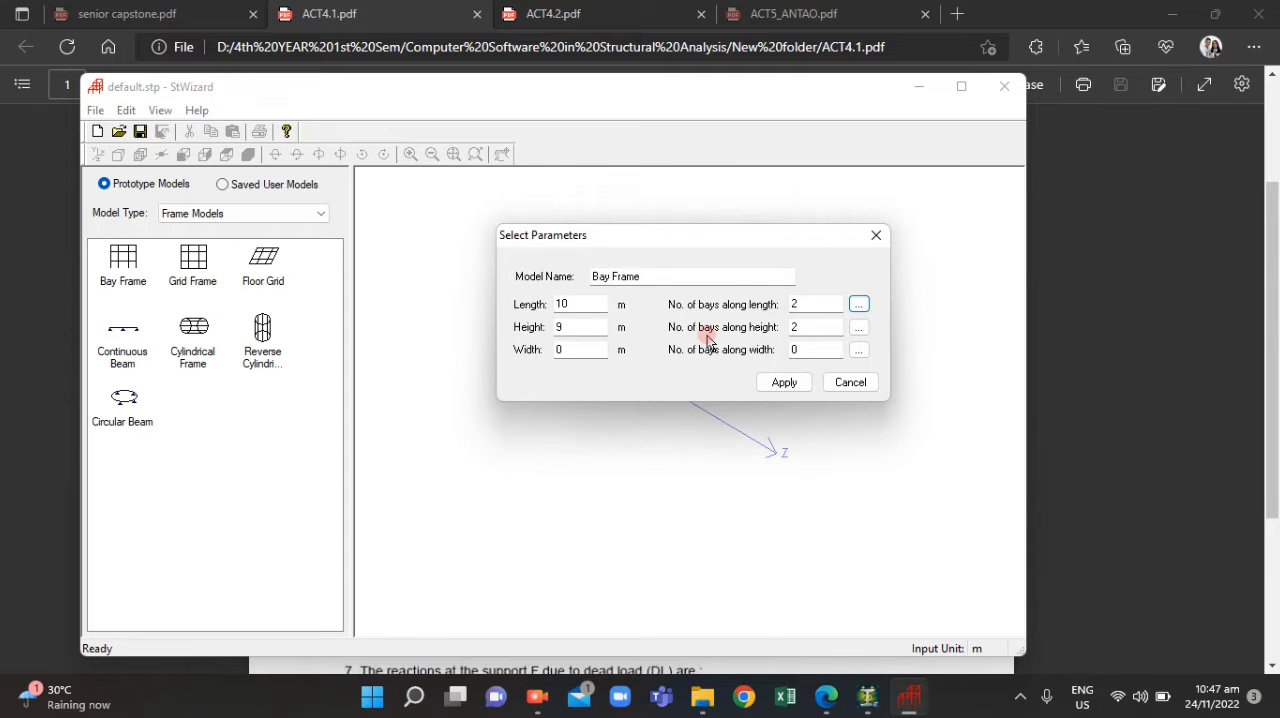
# Set the bays along the height to 5 m for the lower and 4 m for the upper, and generate the frame
pyautogui.click(857, 327)
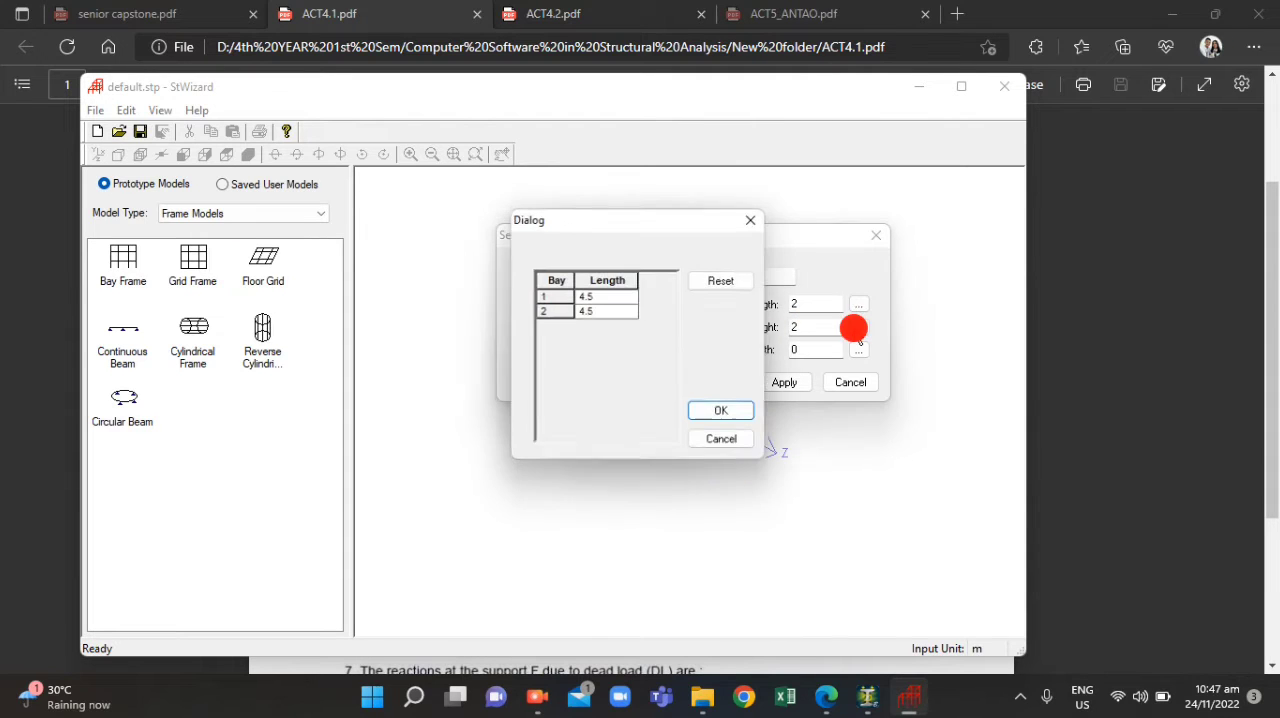
pyautogui.doubleClick(599, 299)
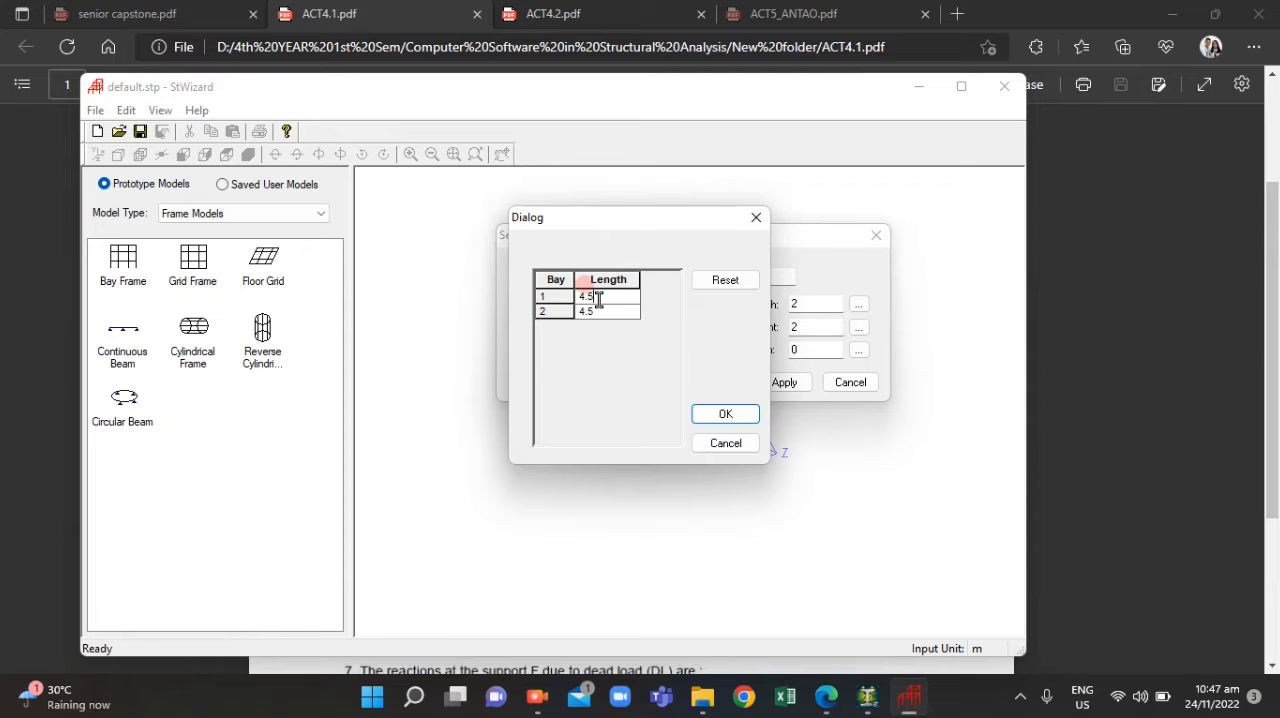
pyautogui.moveTo(599, 299); pyautogui.dragTo(537, 309)
pyautogui.write('4')
pyautogui.click(712, 414)
pyautogui.click(783, 384)
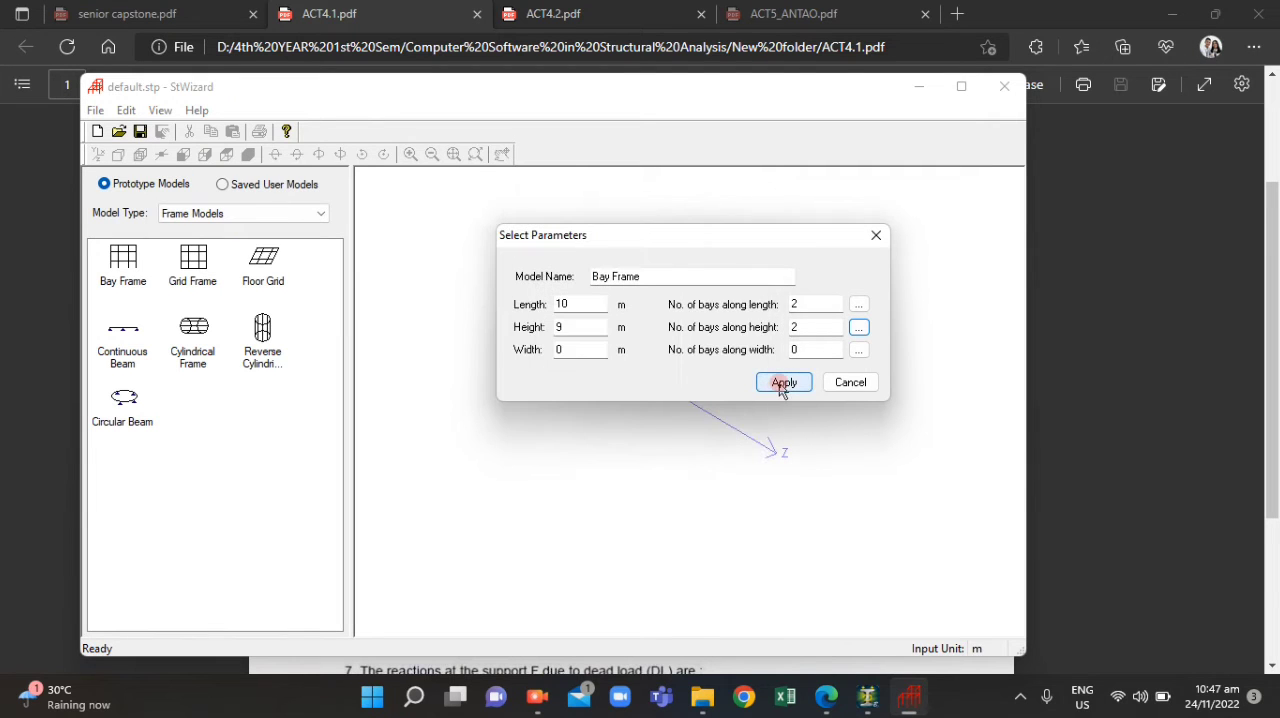
# Transfer the bay frame prototype from the wizard into STAAD.Pro, placing it at X, Y and Z values of 0
pyautogui.moveTo(606, 354)
pyautogui.mouseDown()
pyautogui.moveTo(514, 303)
pyautogui.moveTo(640, 436)
pyautogui.mouseUp()
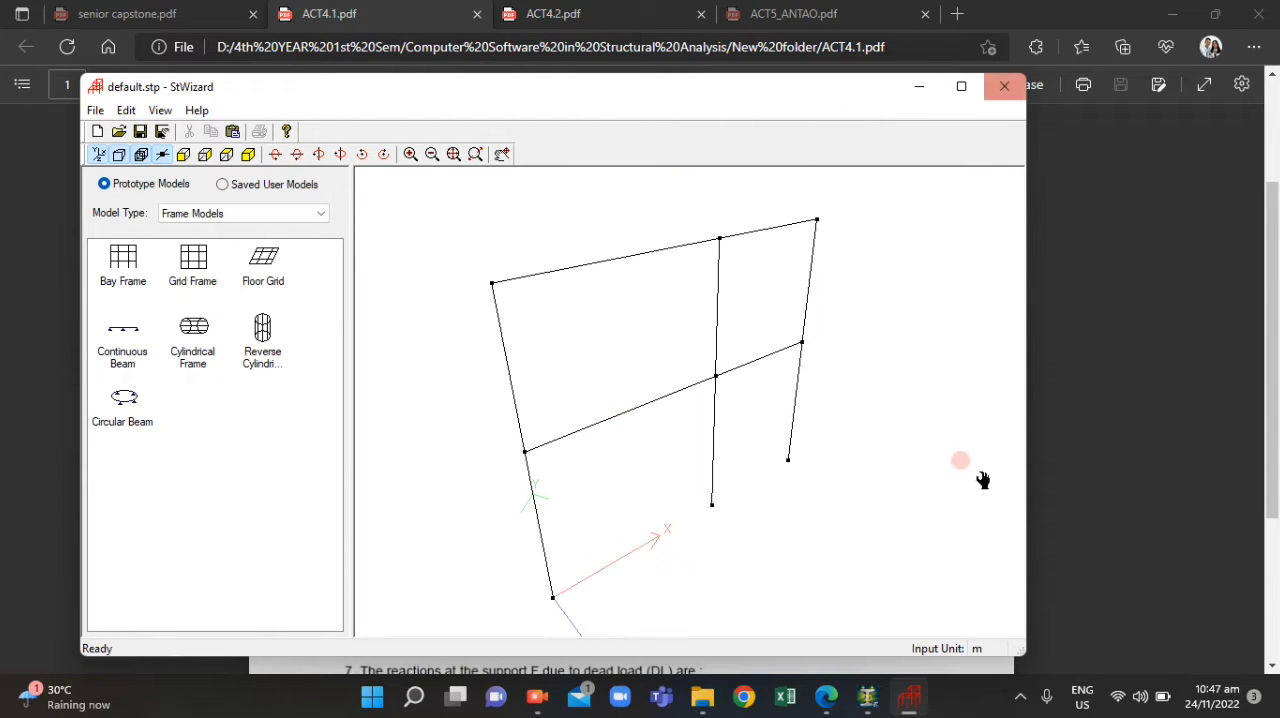
pyautogui.click(1004, 86)
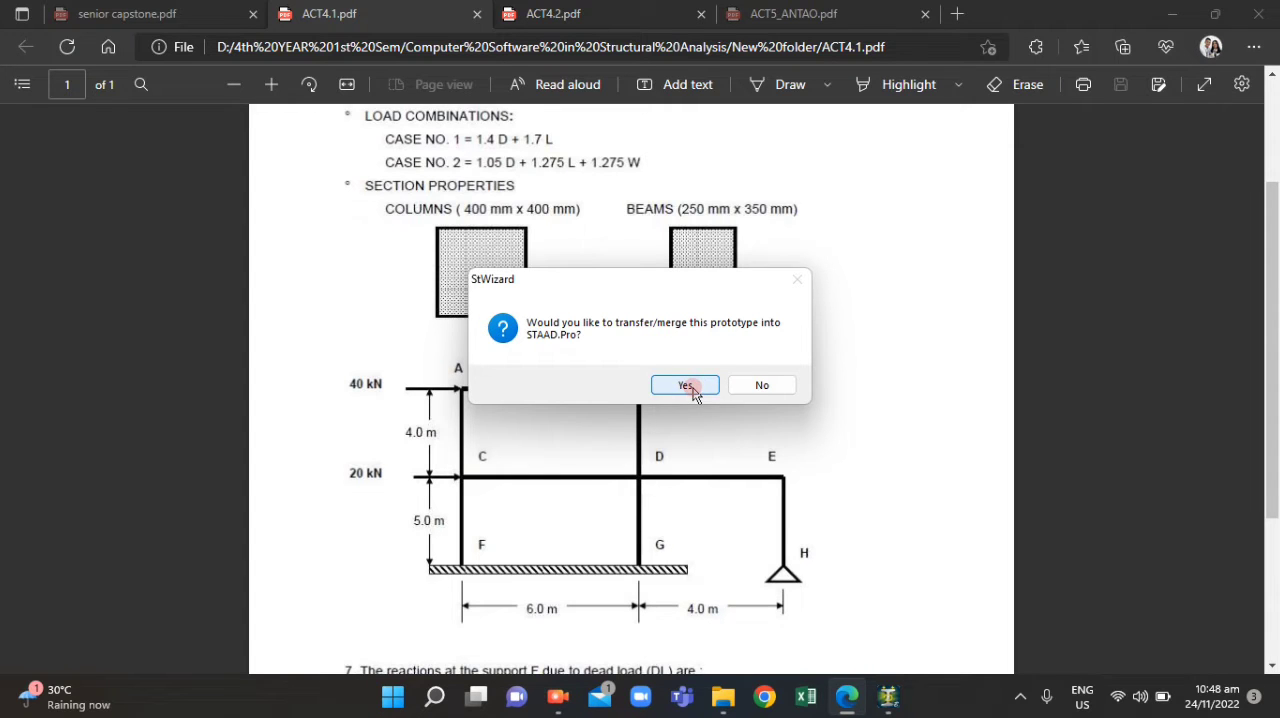
pyautogui.click(685, 386)
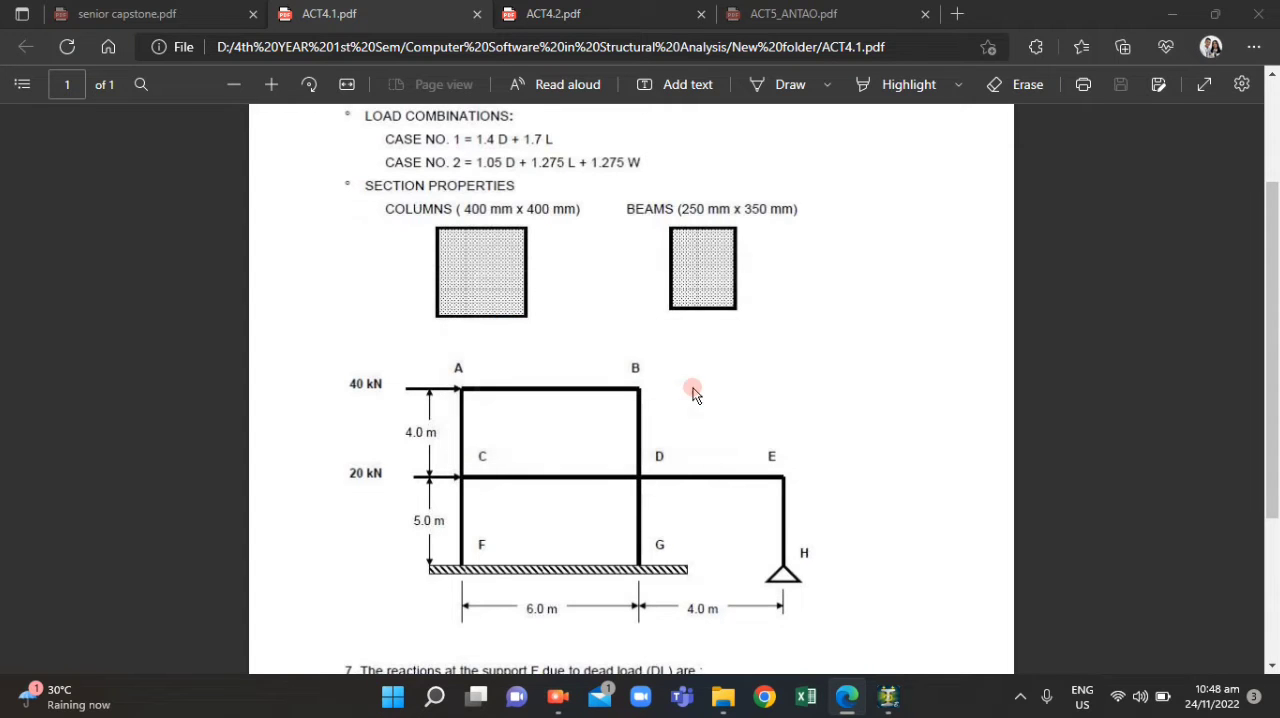
pyautogui.click(890, 699)
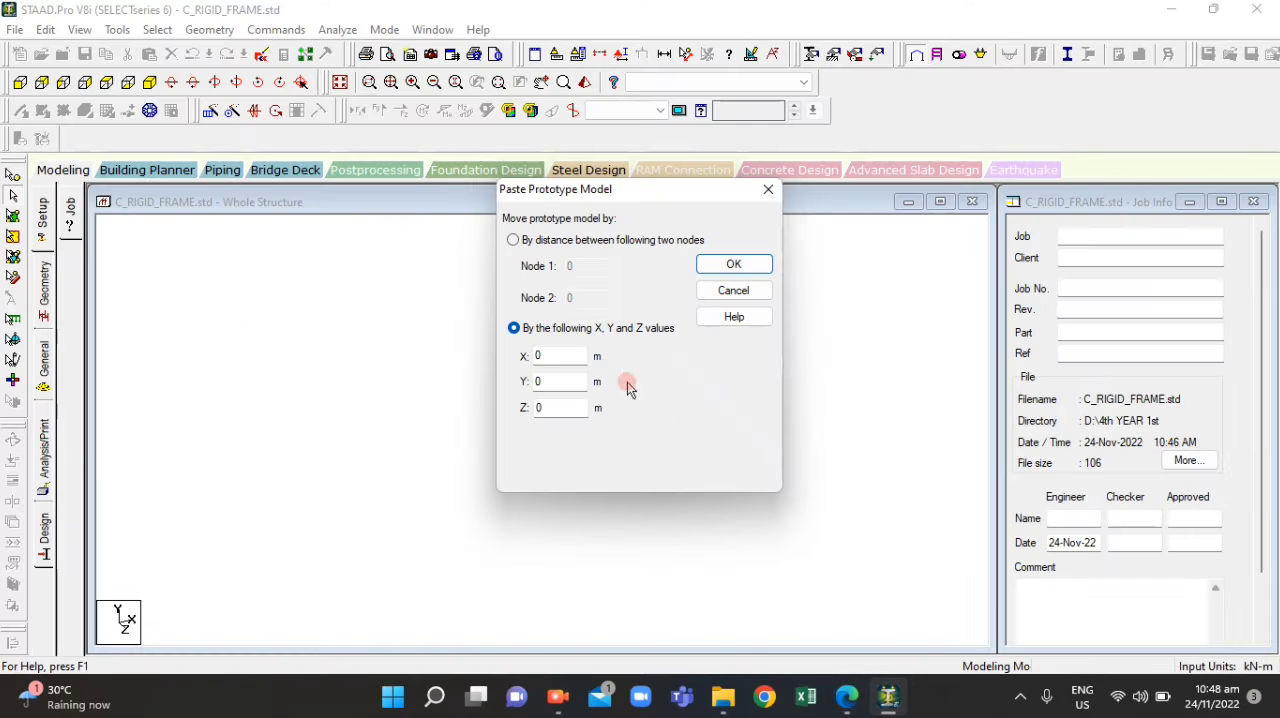
pyautogui.click(698, 264)
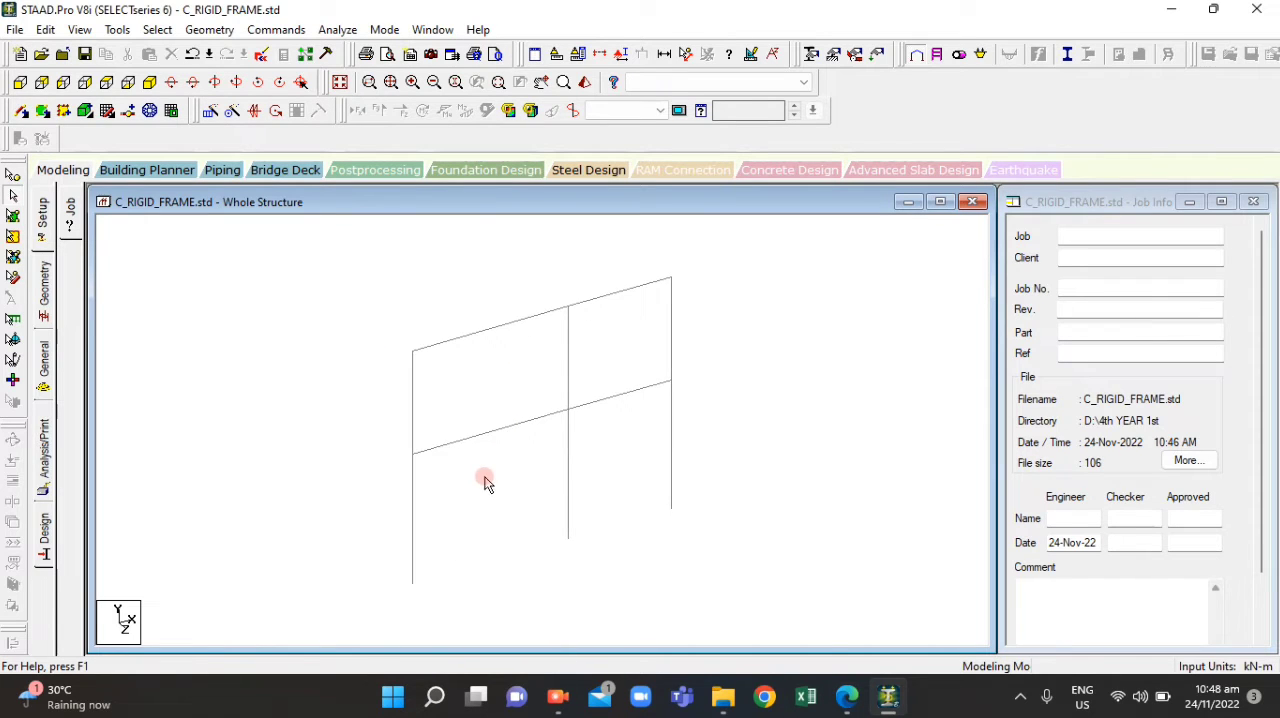
# Switch to the front view, display dimensions on all the frame's beams, and compare the layout with the drawing in ACT4.1.pdf
pyautogui.scroll(-1, 528, 397)
pyautogui.click(21, 83)
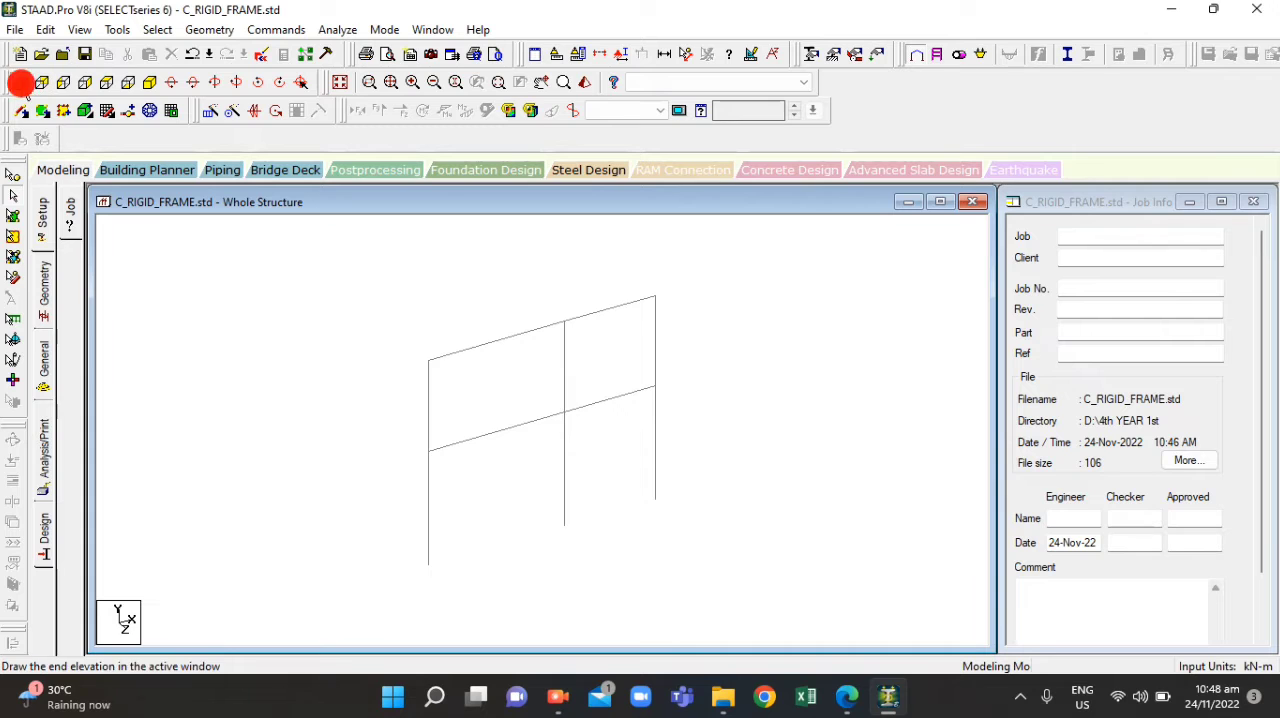
pyautogui.moveTo(350, 270); pyautogui.dragTo(772, 600)
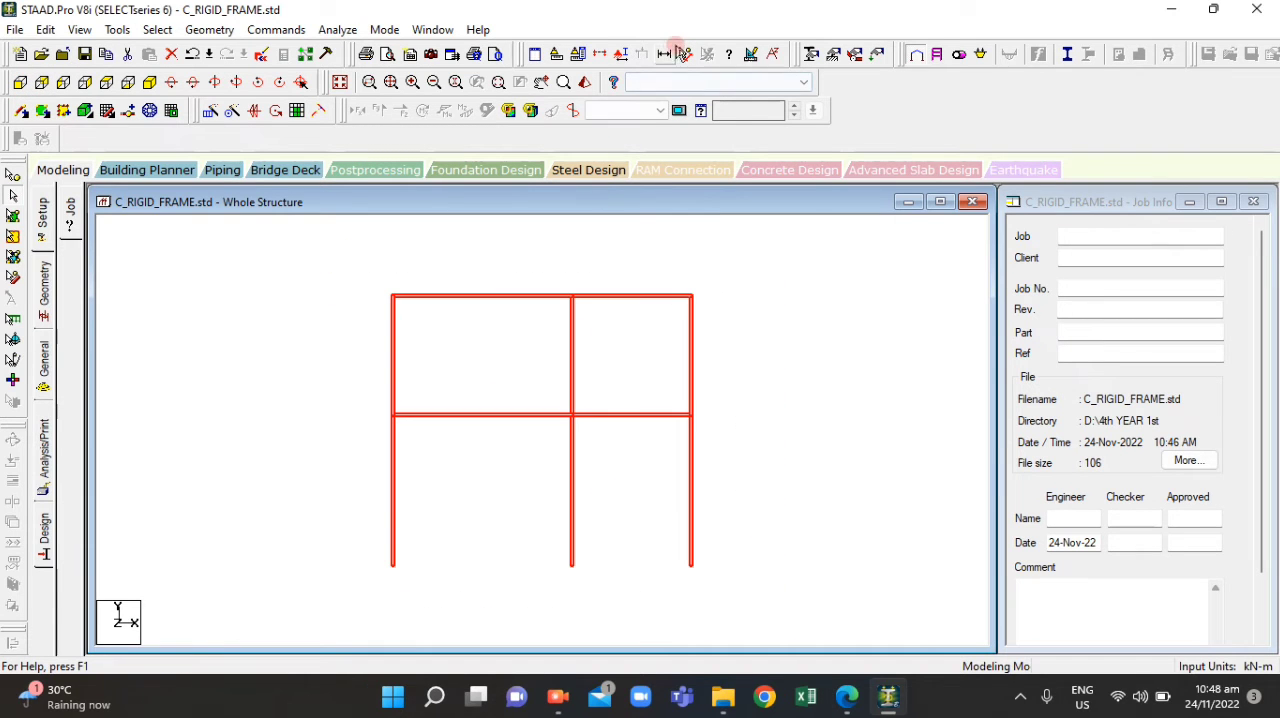
pyautogui.click(665, 53)
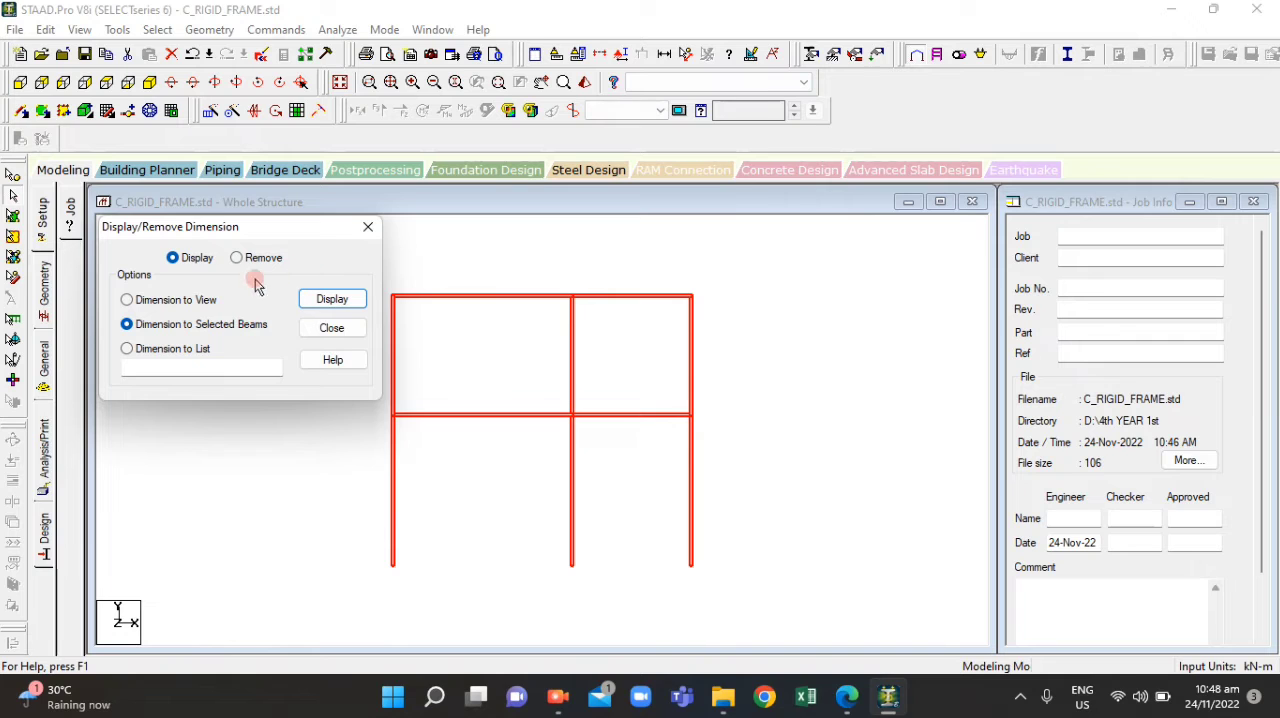
pyautogui.click(336, 305)
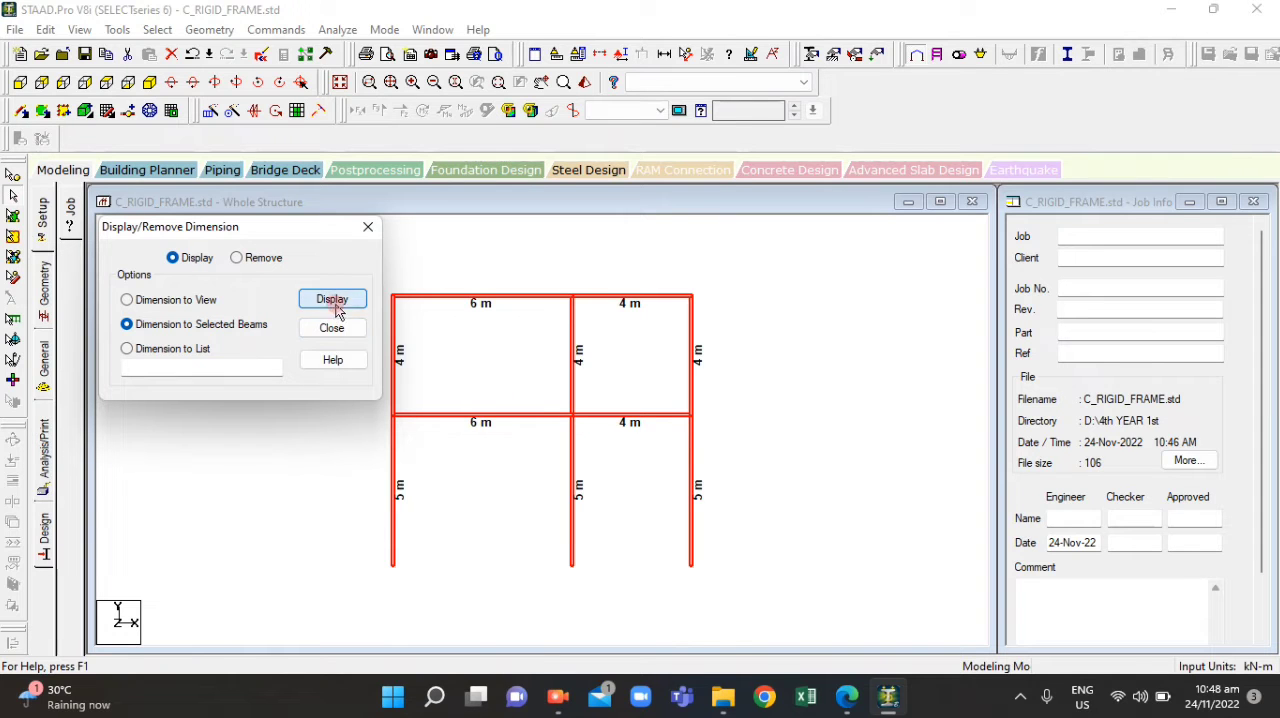
pyautogui.click(858, 699)
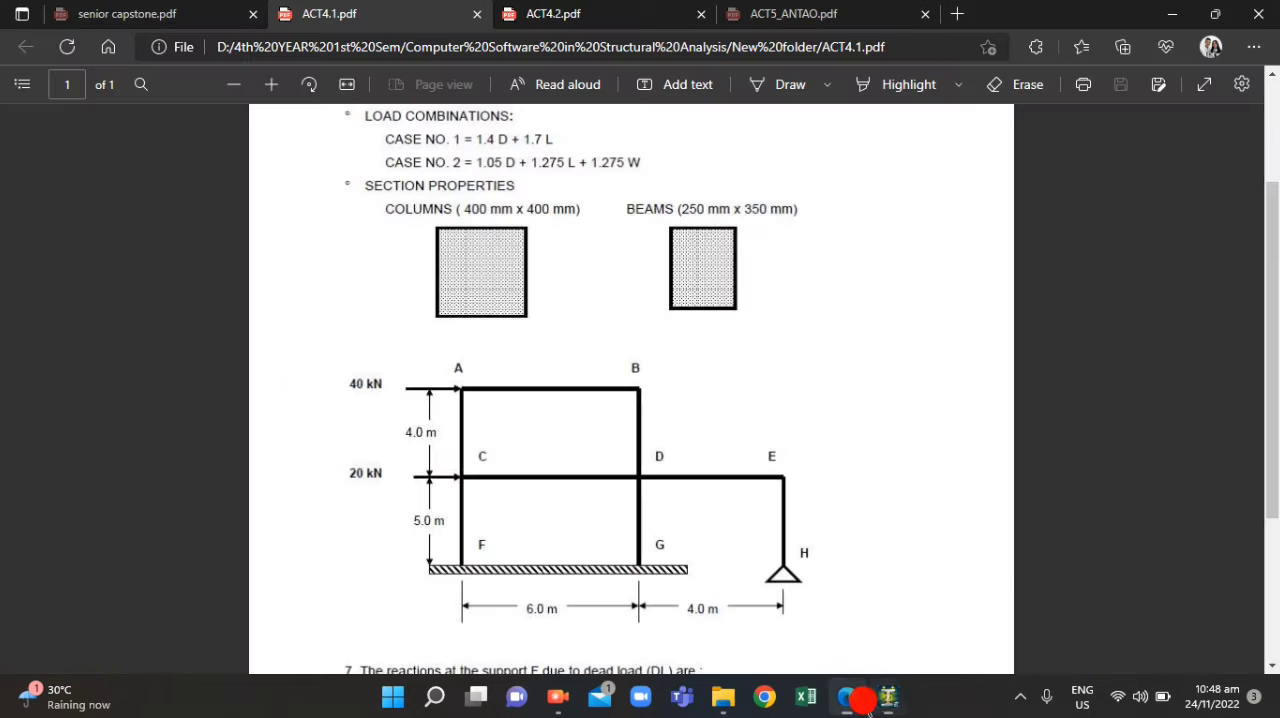
pyautogui.click(858, 699)
pyautogui.click(858, 701)
pyautogui.click(856, 700)
pyautogui.click(663, 329)
pyautogui.click(366, 222)
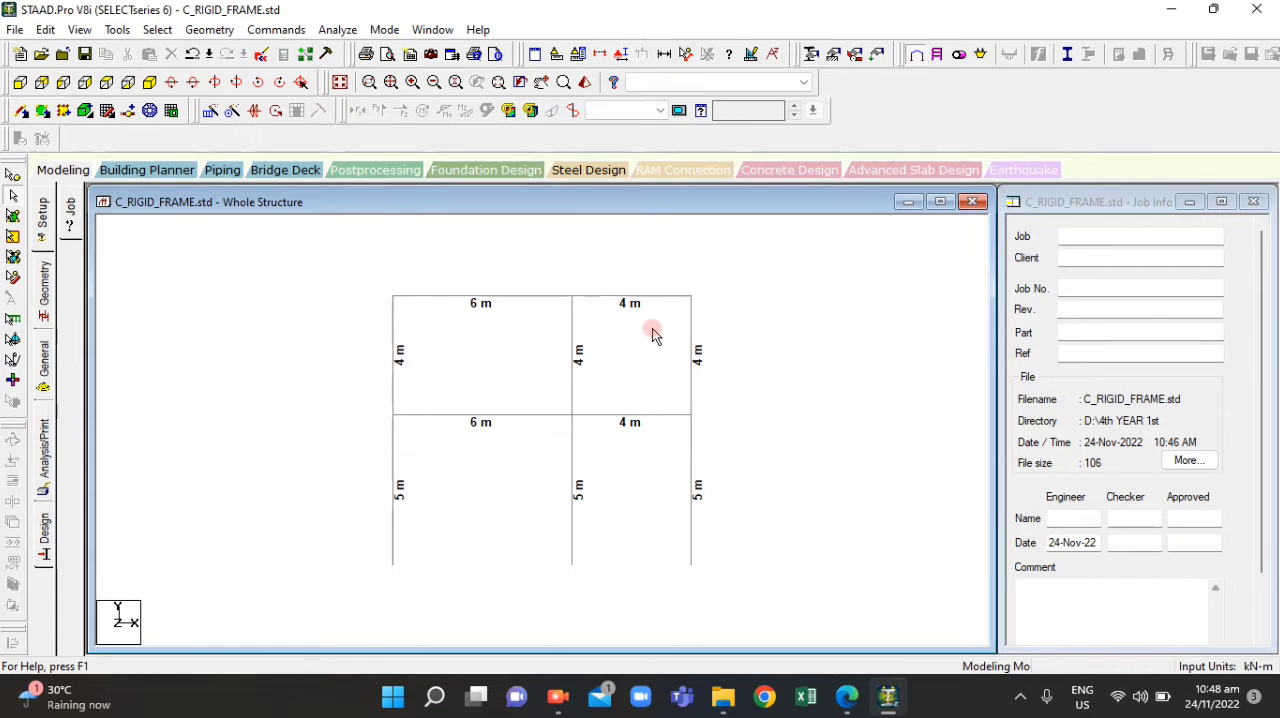
# Delete the upper-storey beam and outer column of the 4 m bay
pyautogui.click(620, 292)
pyautogui.click(606, 266)
pyautogui.moveTo(606, 266); pyautogui.dragTo(730, 375)
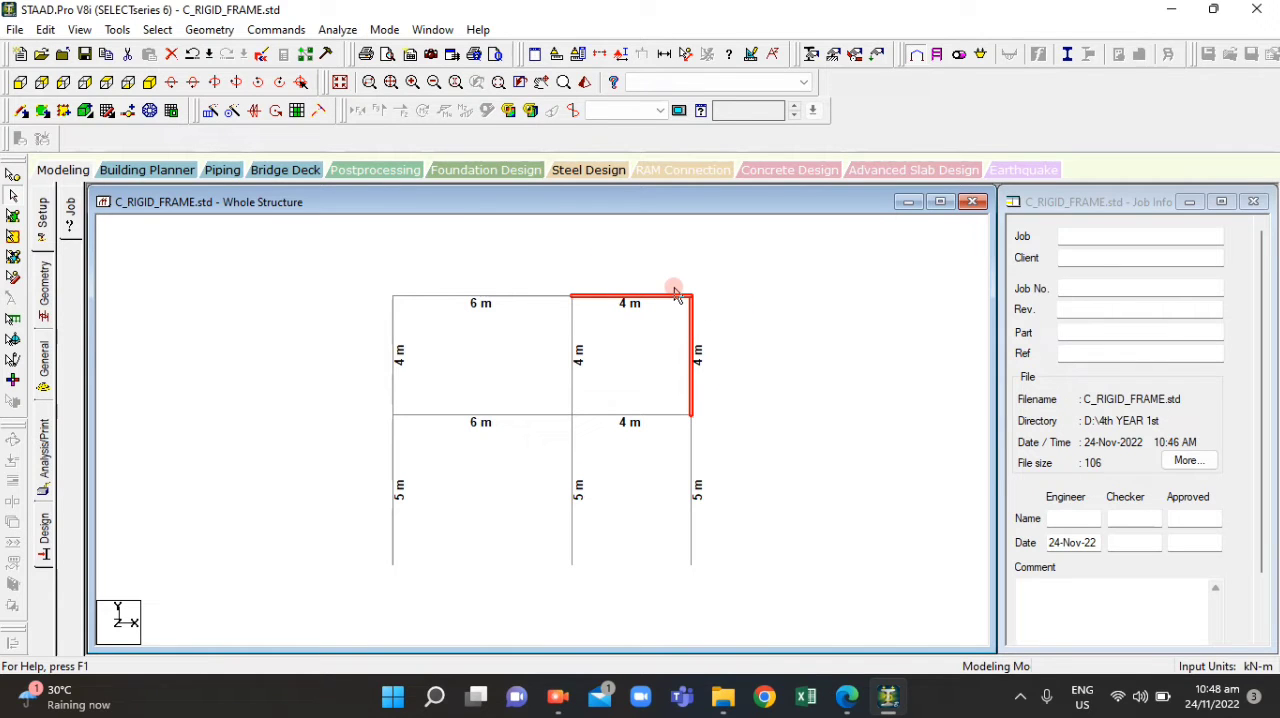
pyautogui.press('Delete')
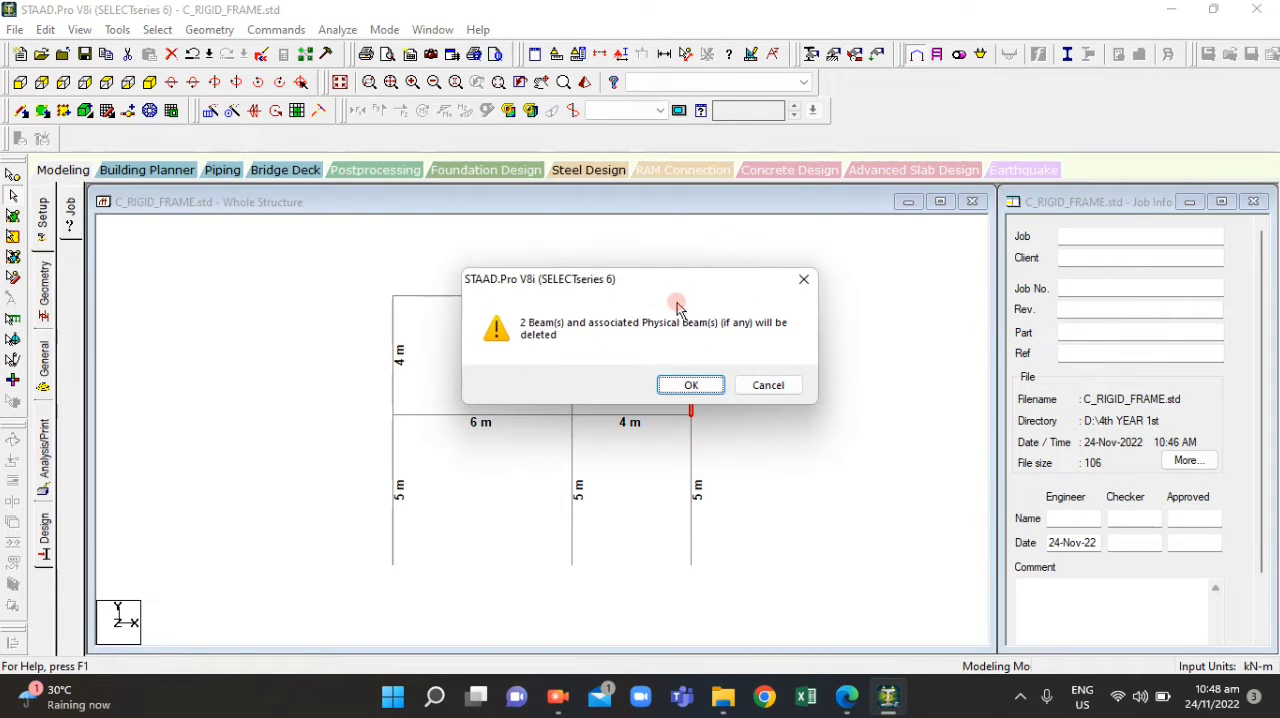
pyautogui.click(680, 384)
pyautogui.click(710, 388)
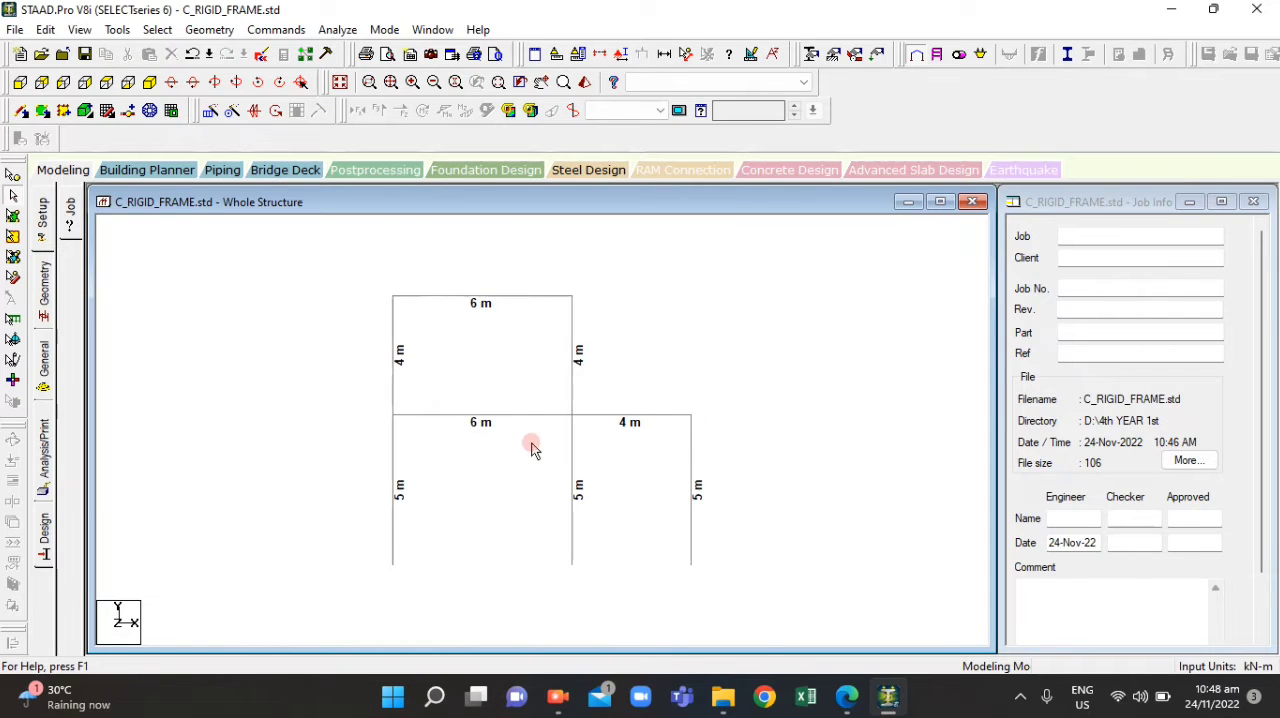
pyautogui.moveTo(369, 277); pyautogui.dragTo(771, 575)
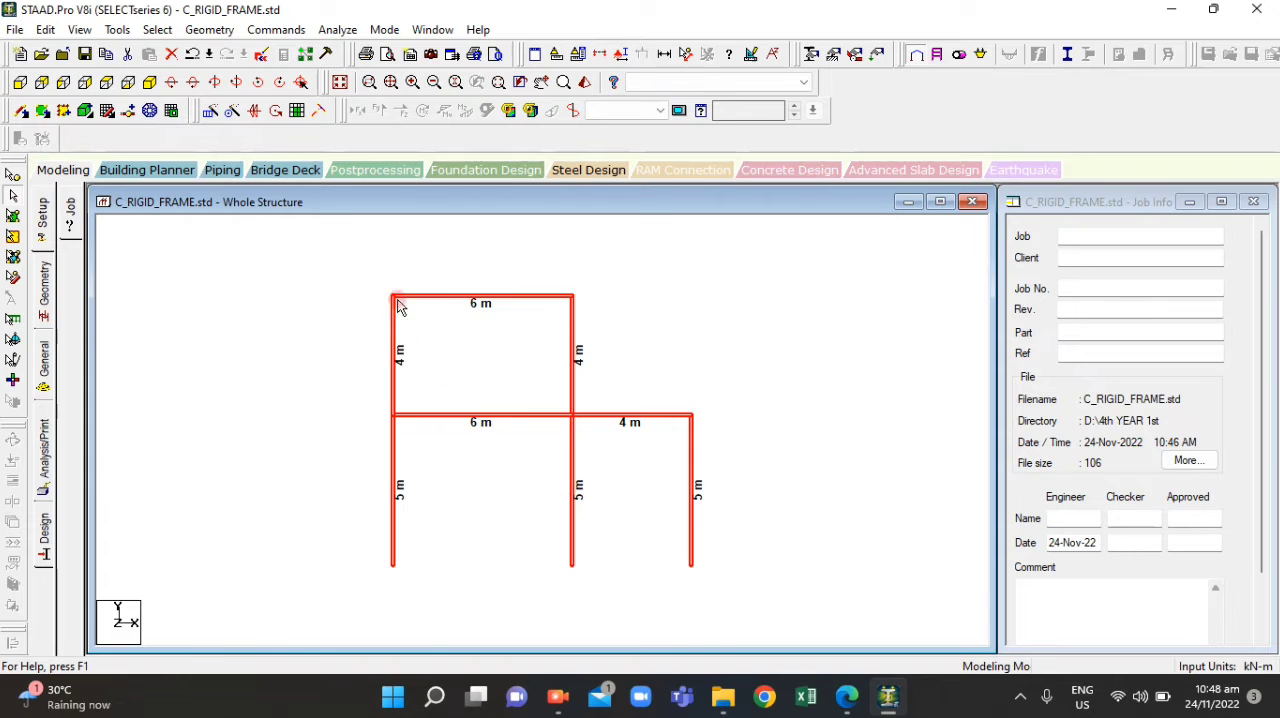
pyautogui.click(337, 363)
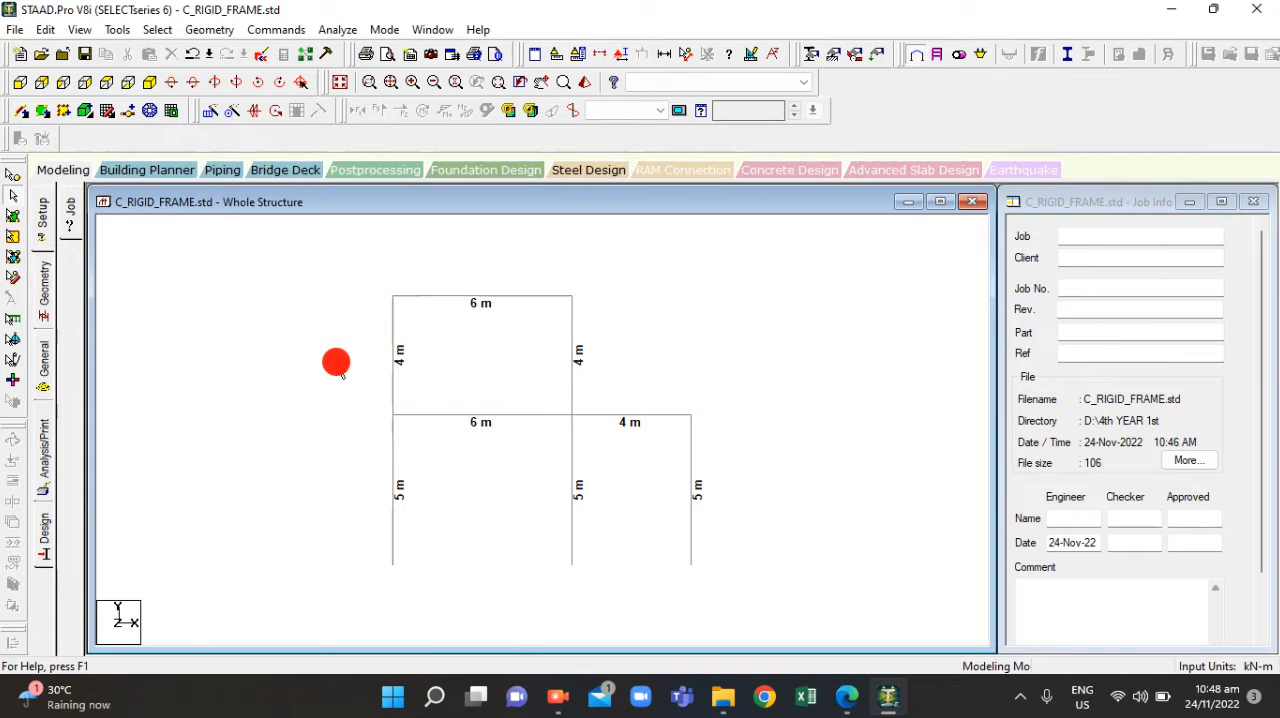
# Open the support settings for the frame and check the required support types in ACT4.1.pdf
pyautogui.click(48, 350)
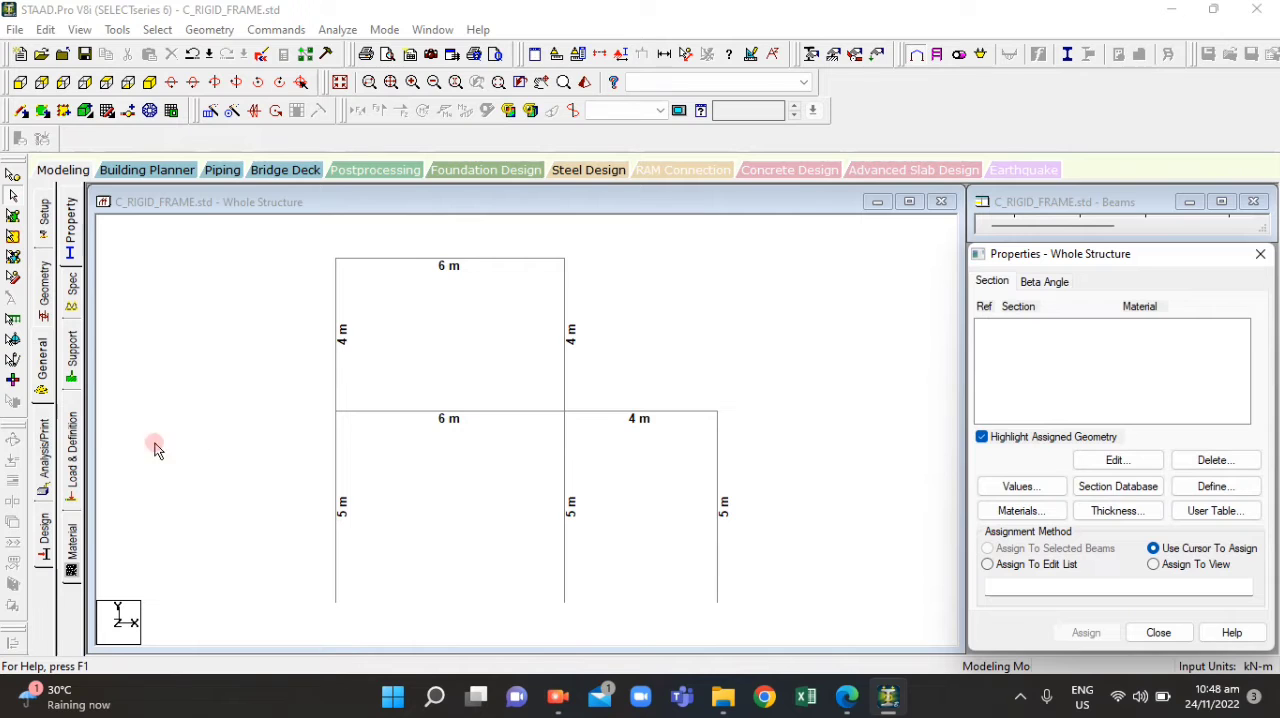
pyautogui.click(70, 352)
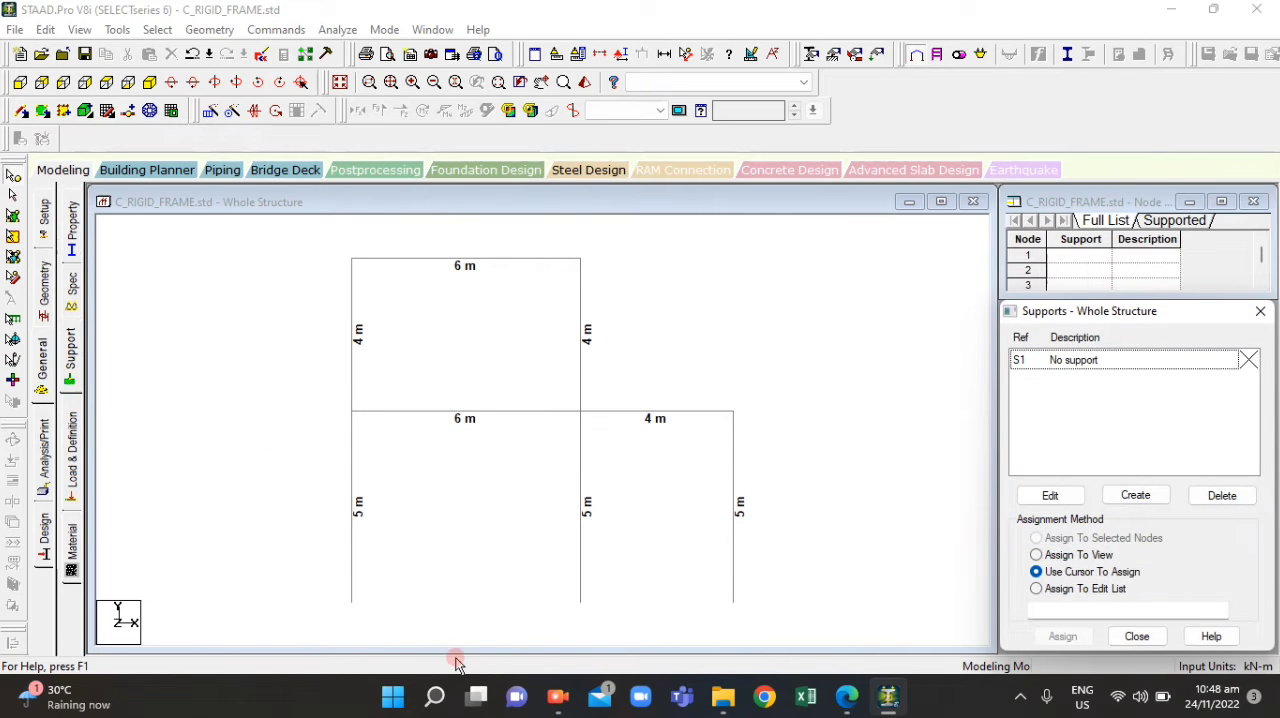
pyautogui.click(847, 698)
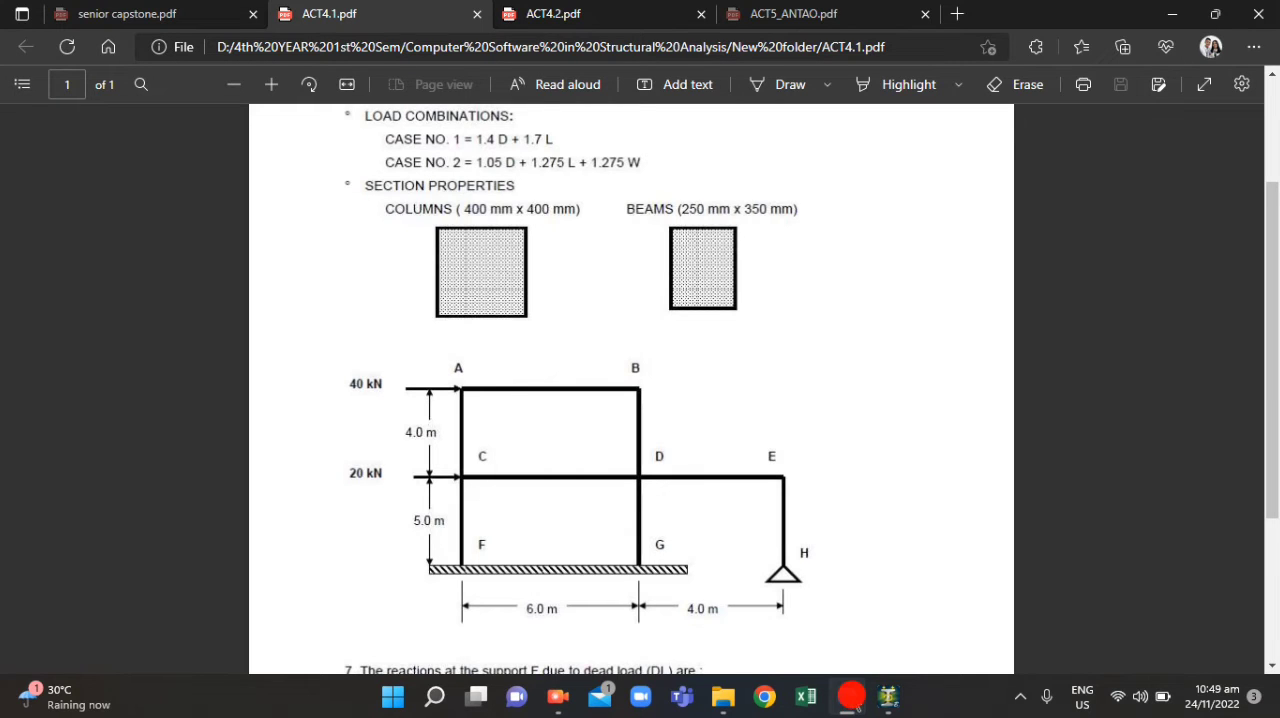
pyautogui.click(851, 697)
# Turn on the node number and beam number labels for the structure
pyautogui.moveTo(334, 256); pyautogui.dragTo(757, 603)
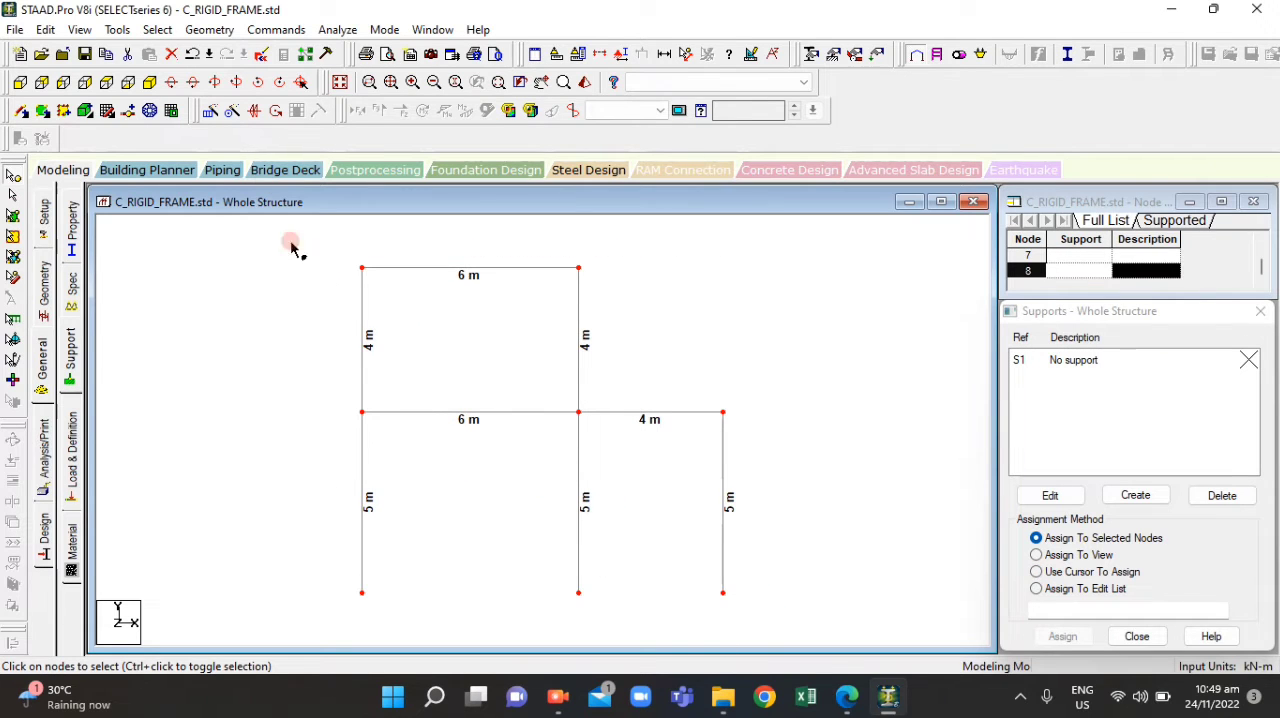
pyautogui.rightClick(382, 390)
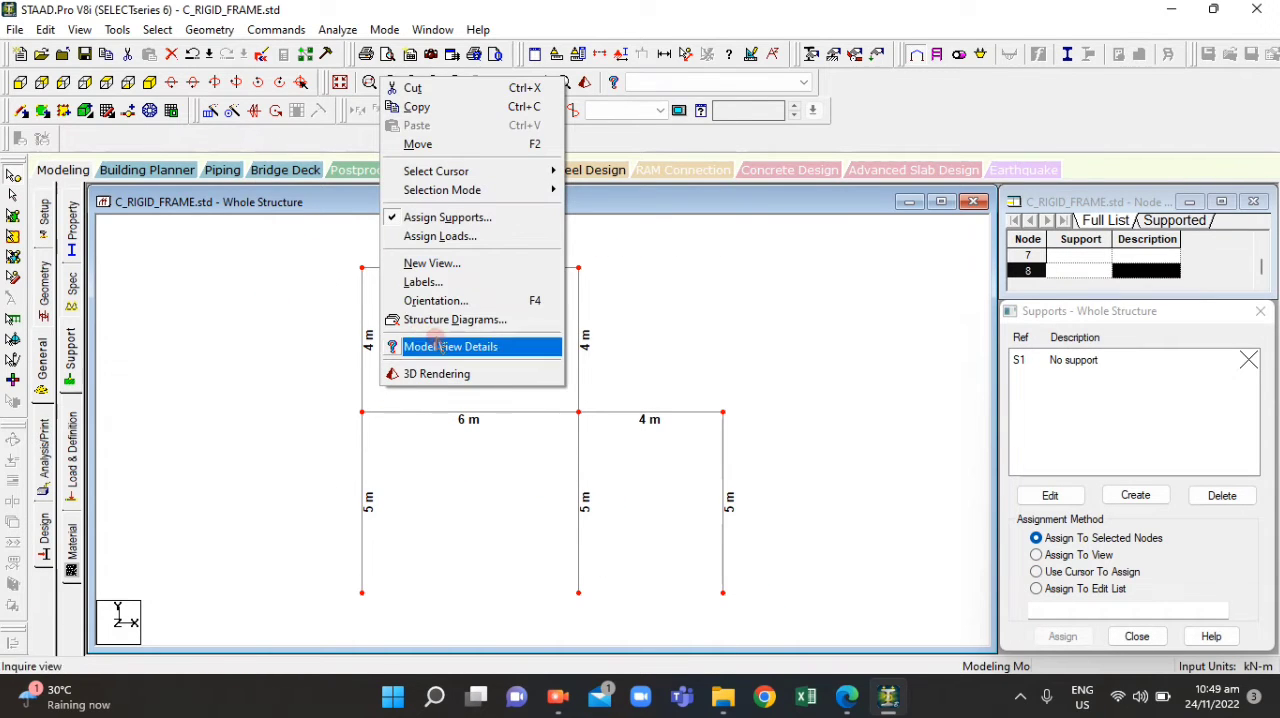
pyautogui.click(448, 285)
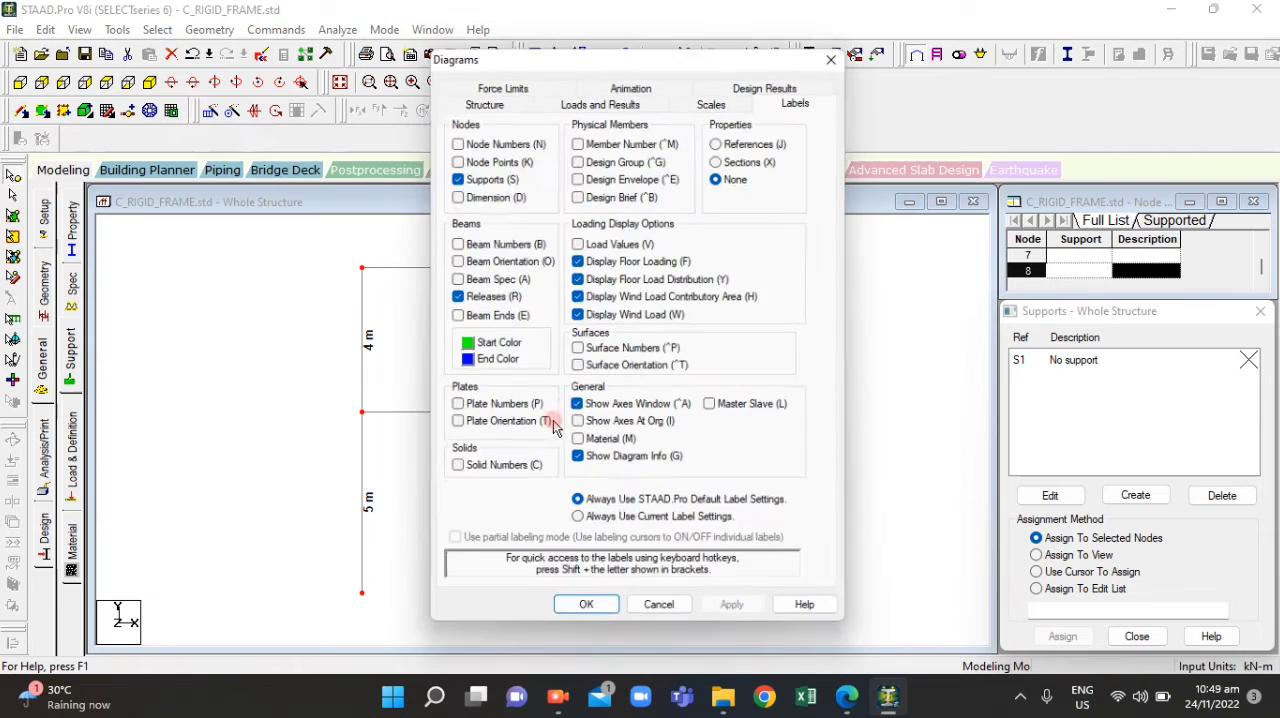
pyautogui.click(454, 242)
pyautogui.click(453, 137)
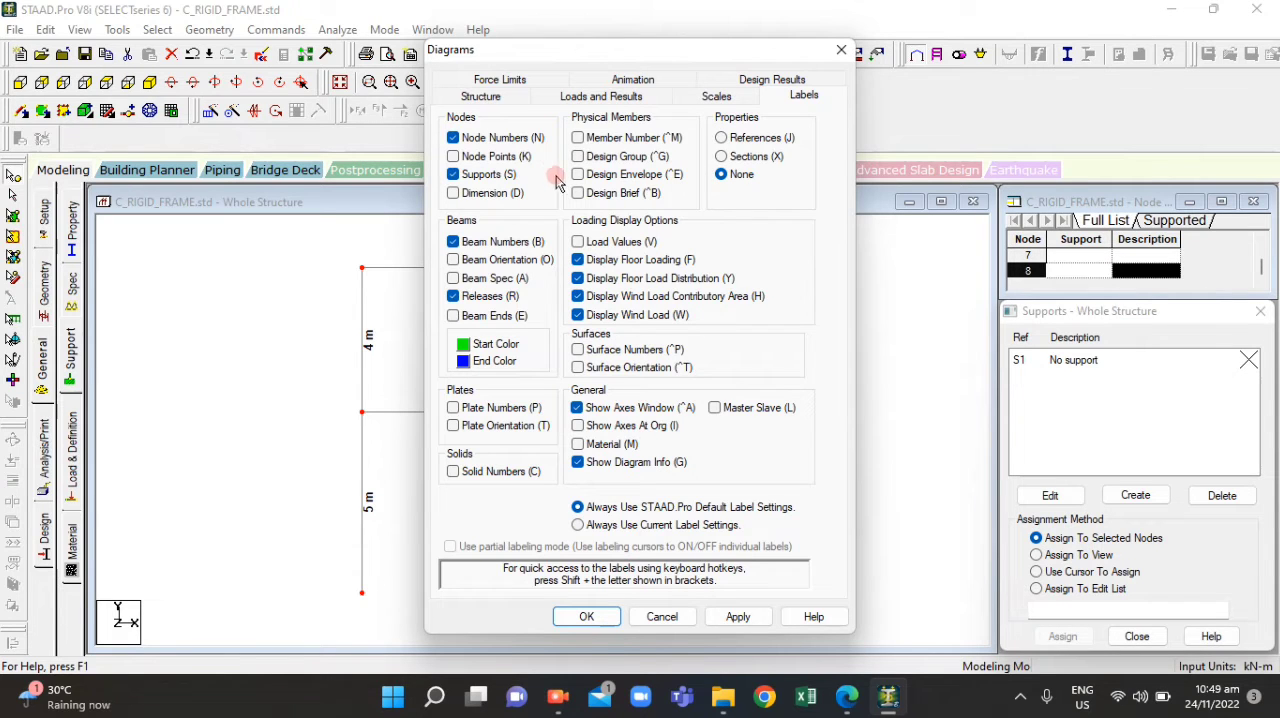
pyautogui.click(735, 617)
pyautogui.click(586, 616)
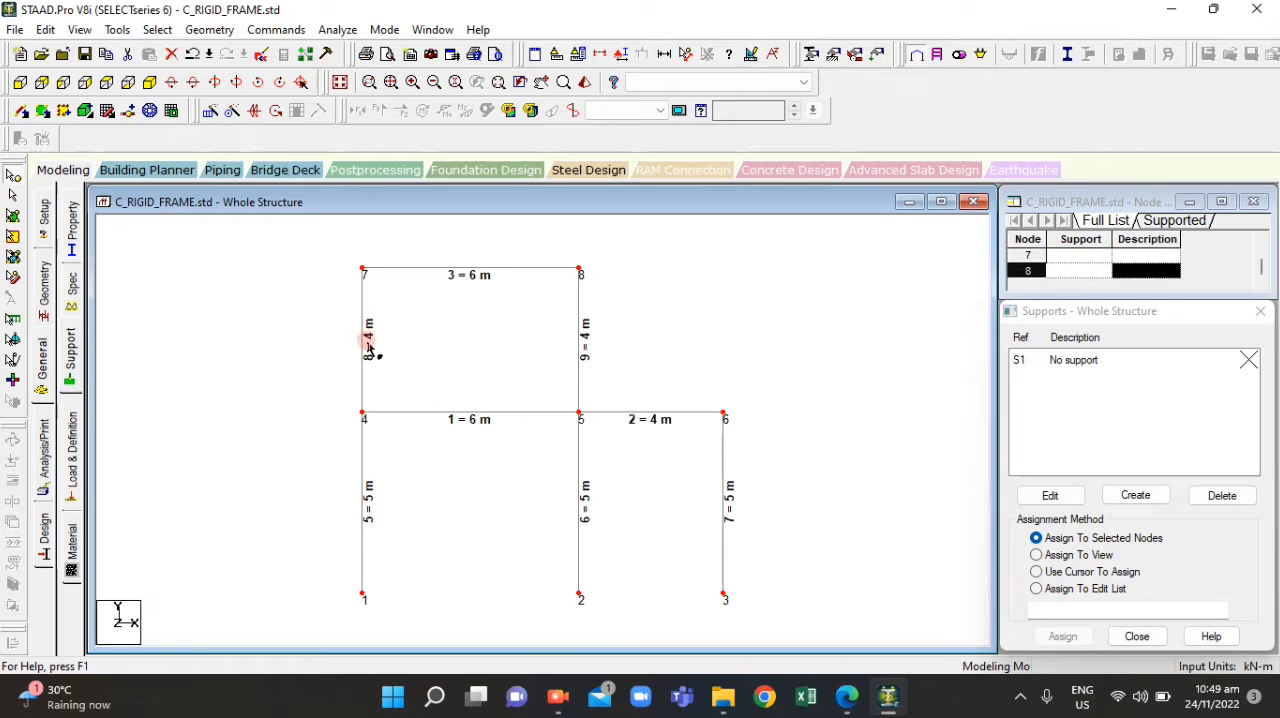
# Remove the dimensions from the whole view, leaving the node and beam numbers displayed
pyautogui.moveTo(330, 228); pyautogui.dragTo(777, 634)
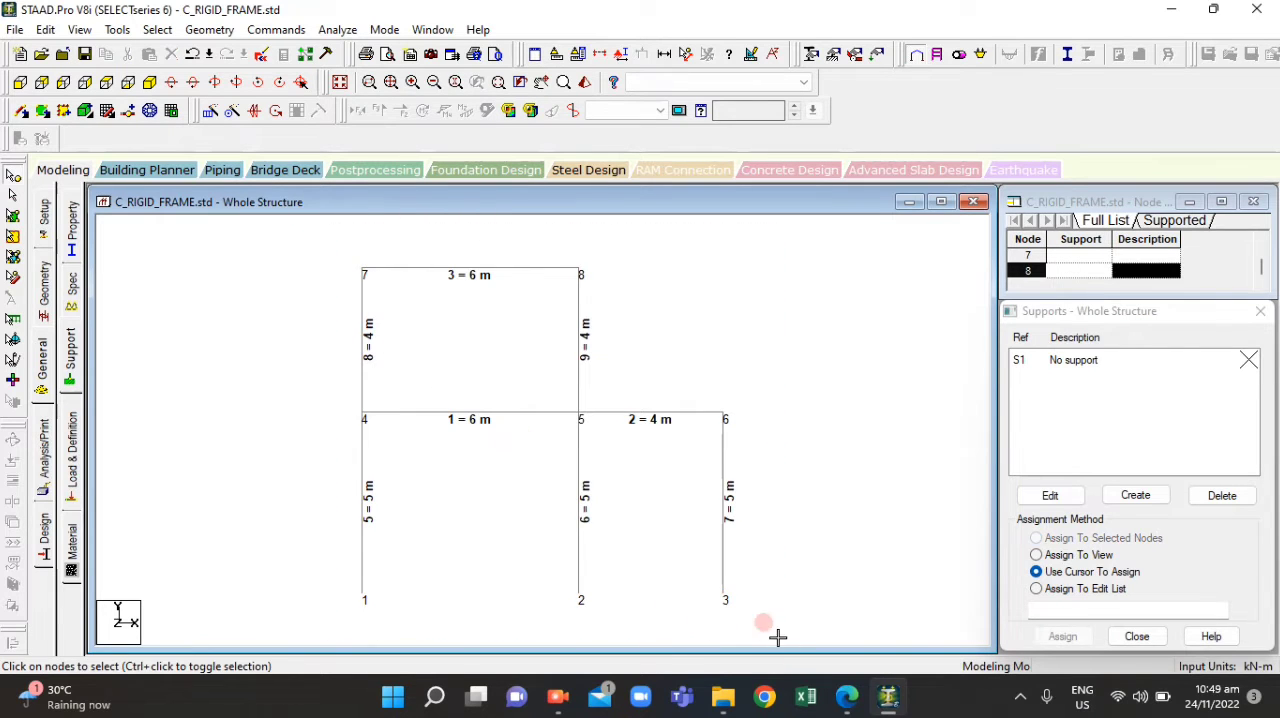
pyautogui.click(664, 52)
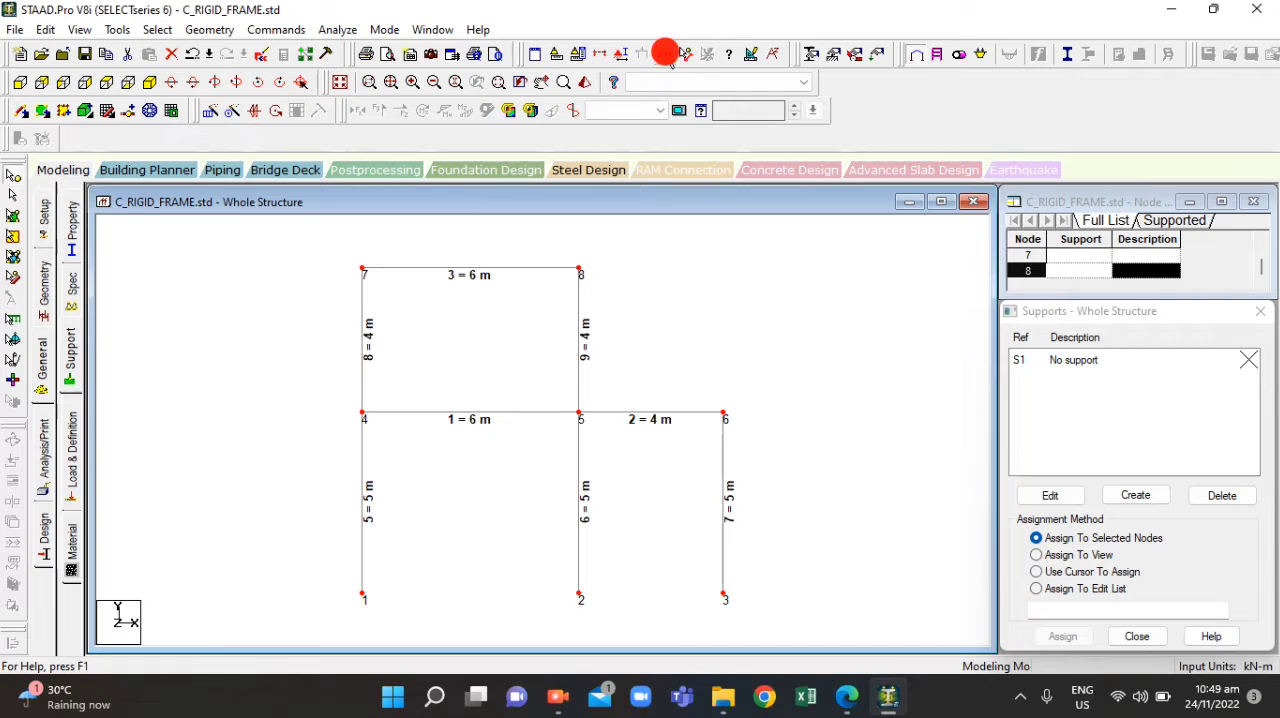
pyautogui.click(258, 258)
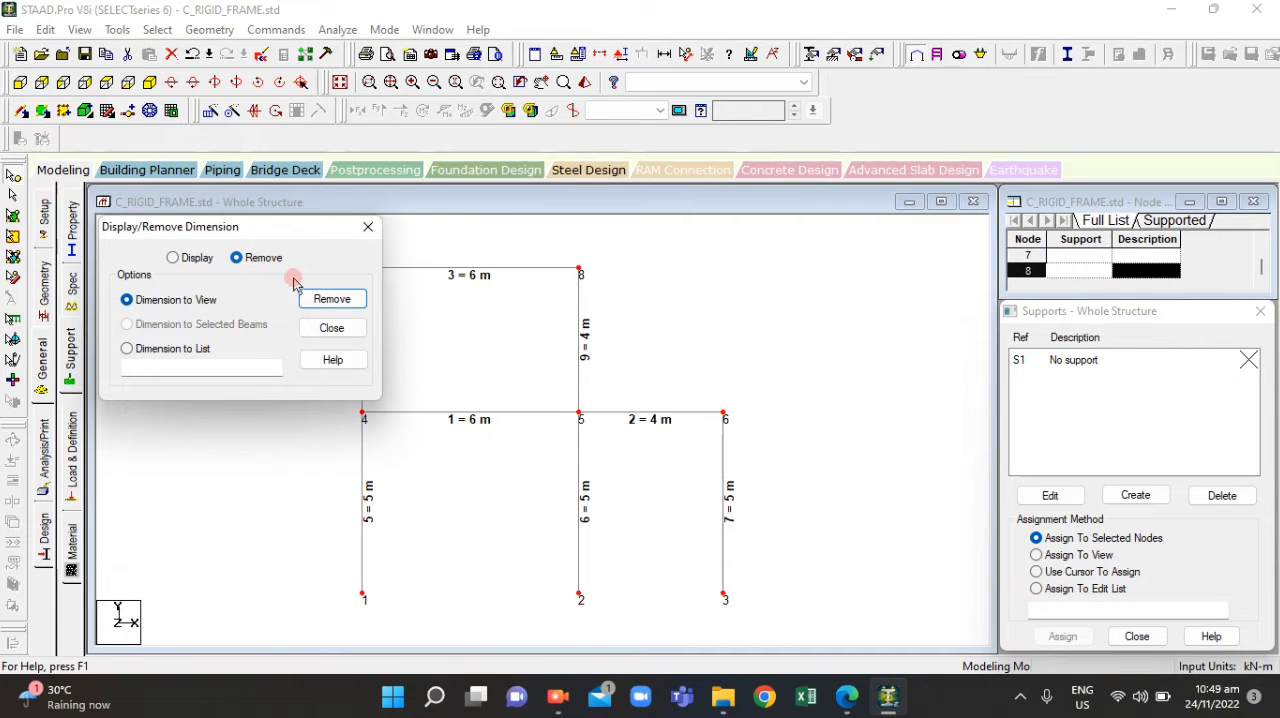
pyautogui.click(320, 298)
pyautogui.click(660, 378)
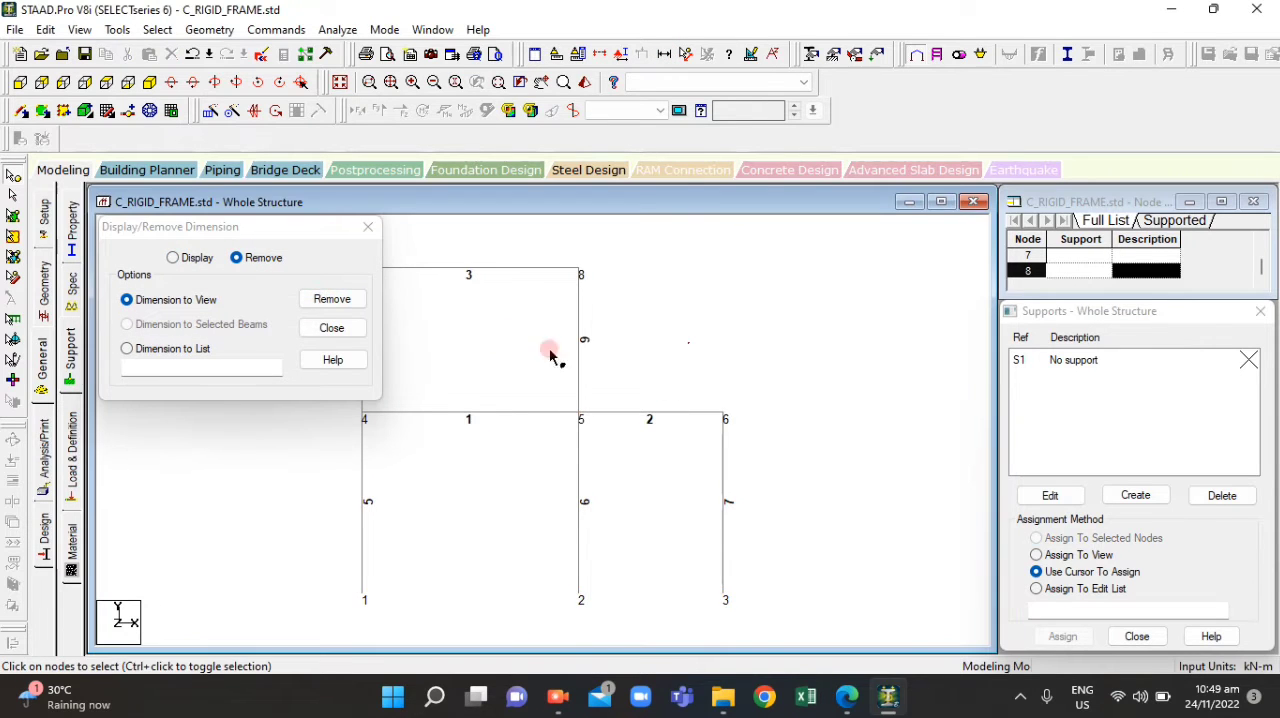
pyautogui.click(368, 227)
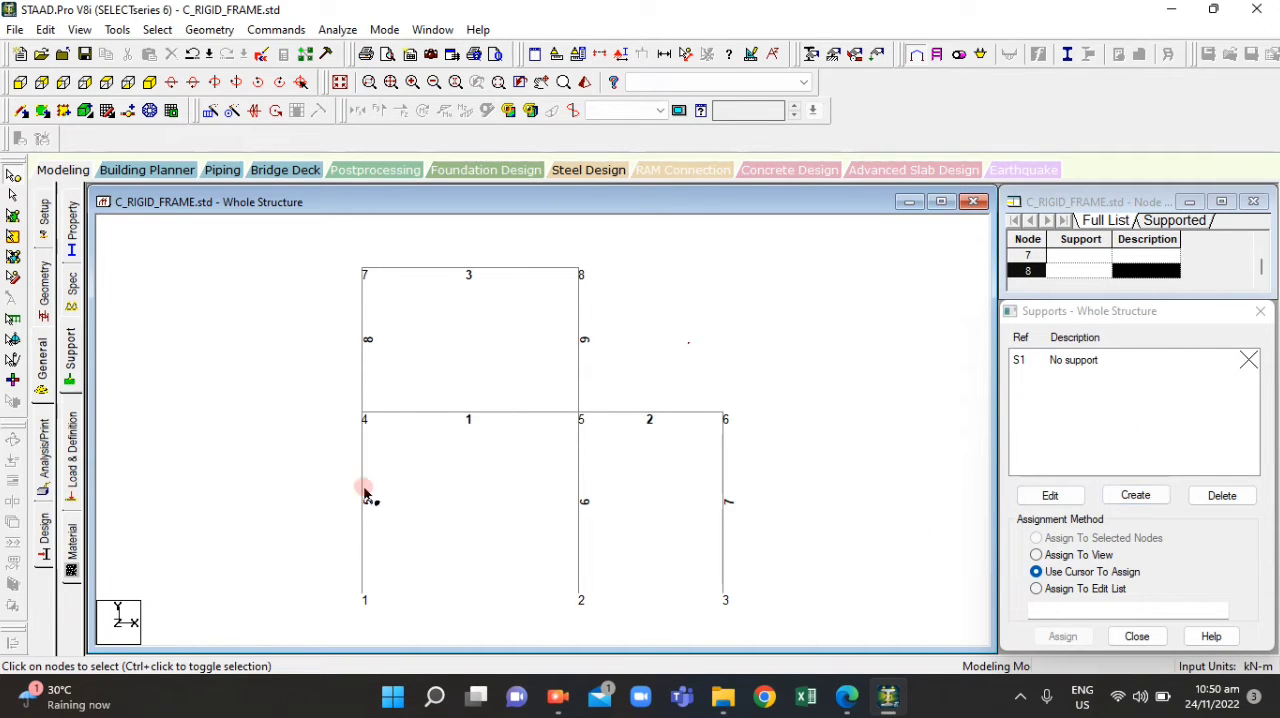
# Create a fixed support definition, checking the support types in ACT4.1.pdf
pyautogui.scroll(-1, 358, 472)
pyautogui.scroll(1, 373, 600)
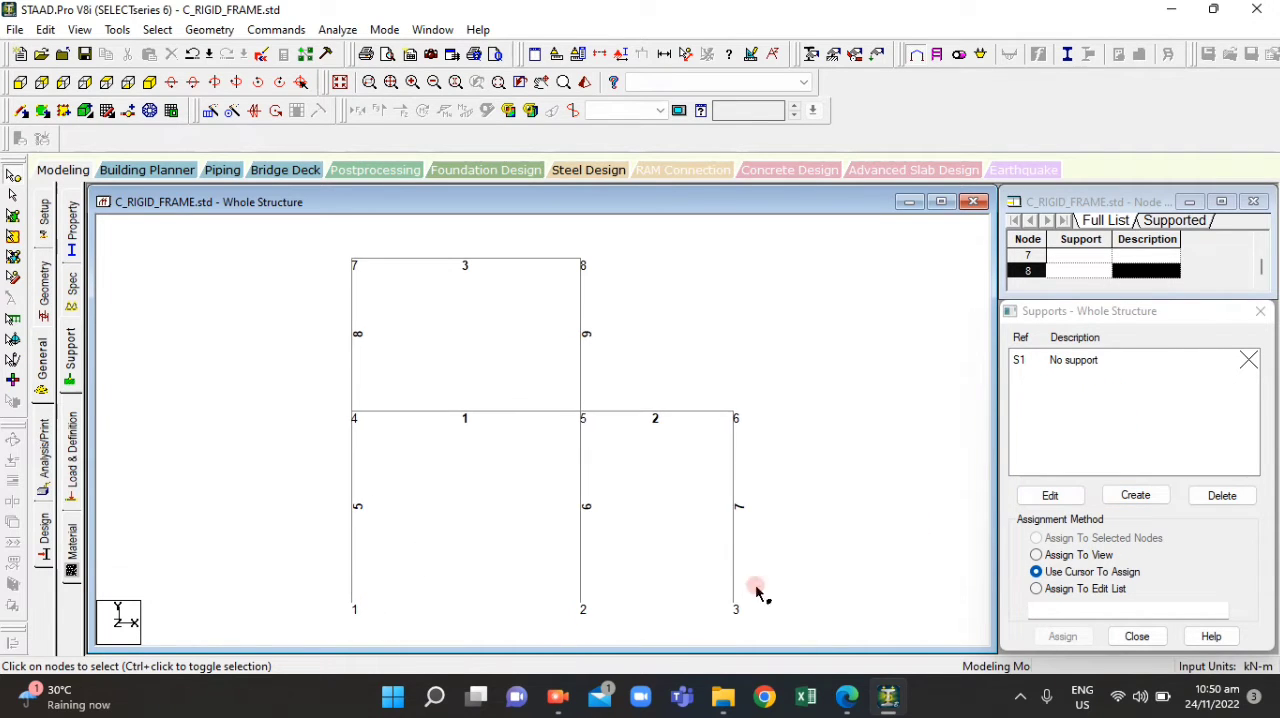
pyautogui.scroll(1, 757, 591)
pyautogui.click(1135, 495)
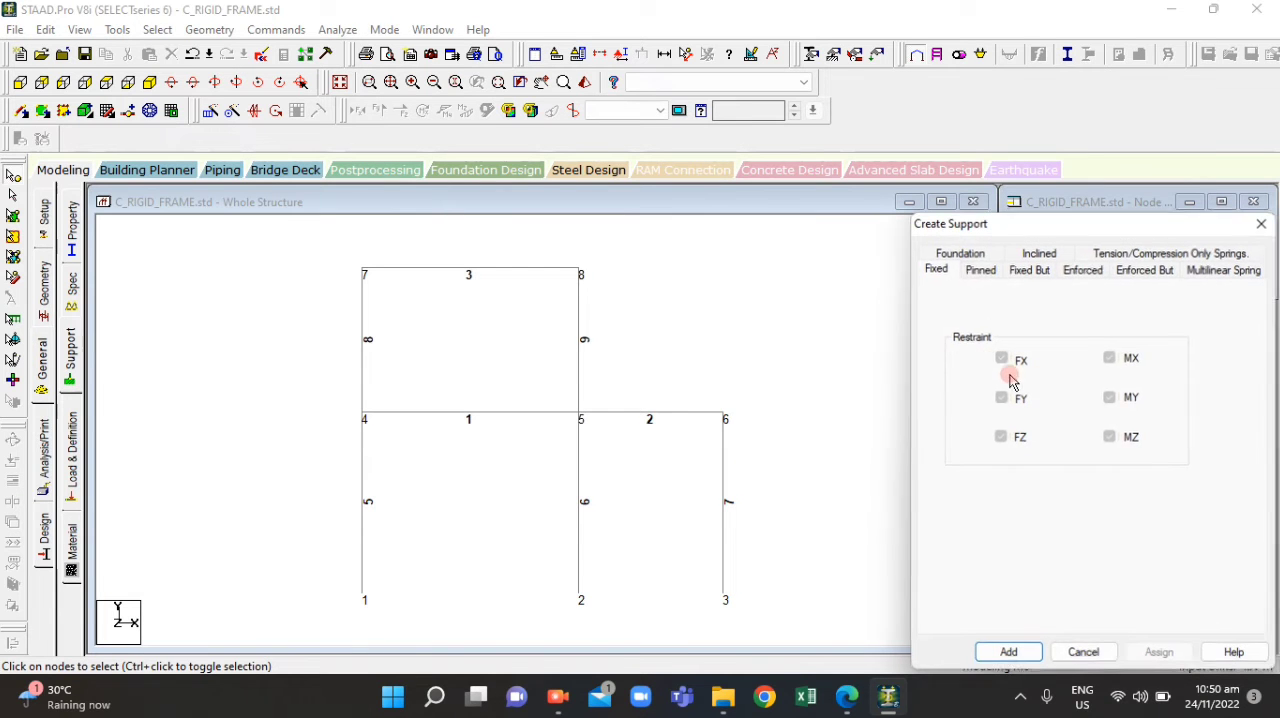
pyautogui.click(846, 700)
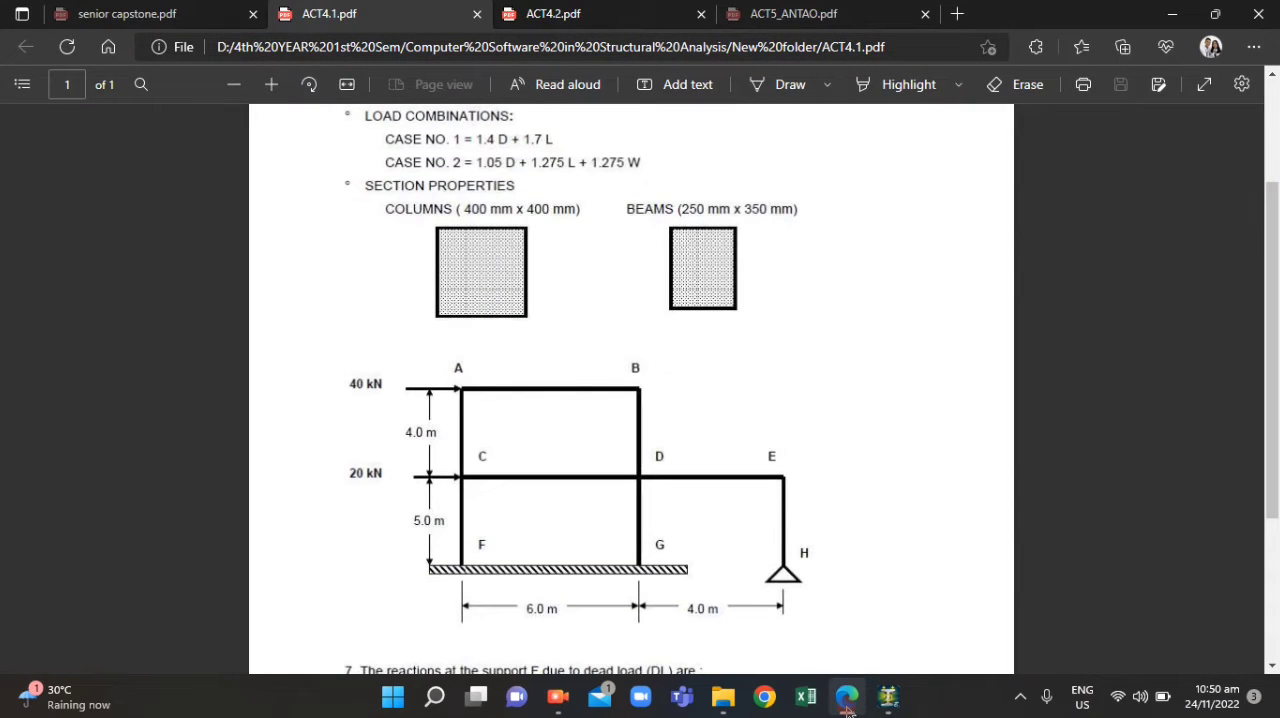
pyautogui.click(846, 700)
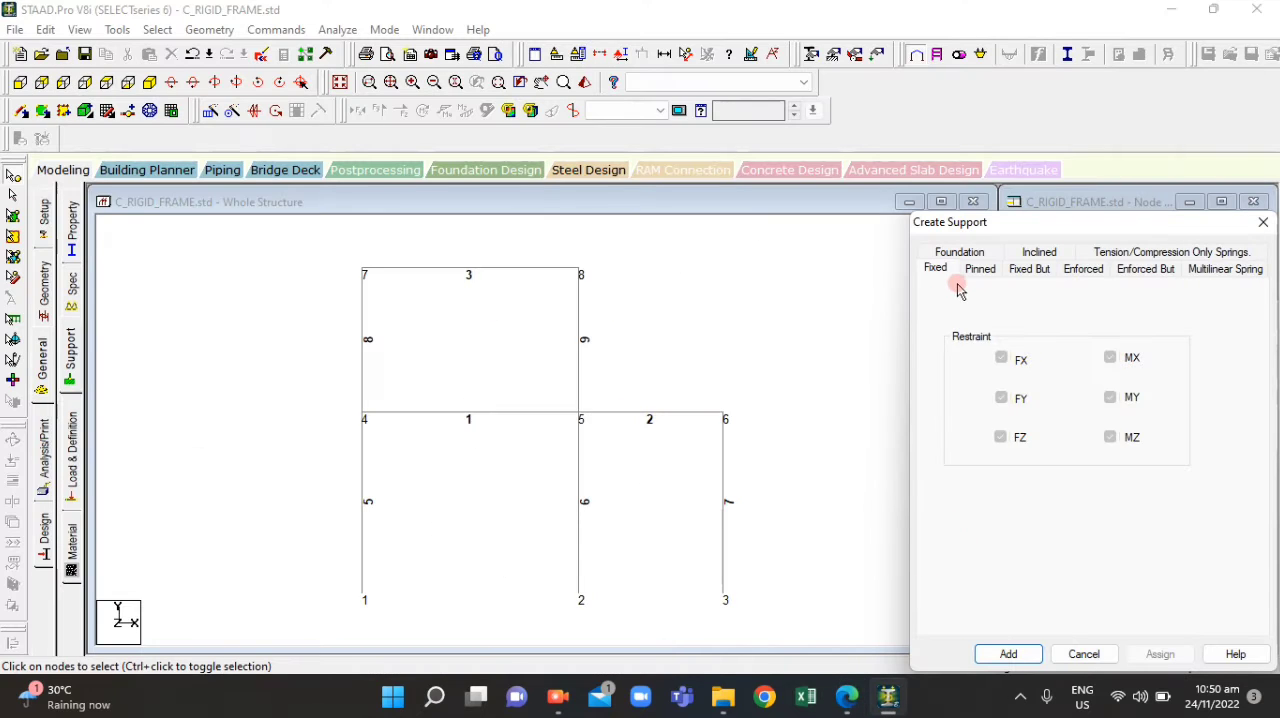
pyautogui.click(1012, 652)
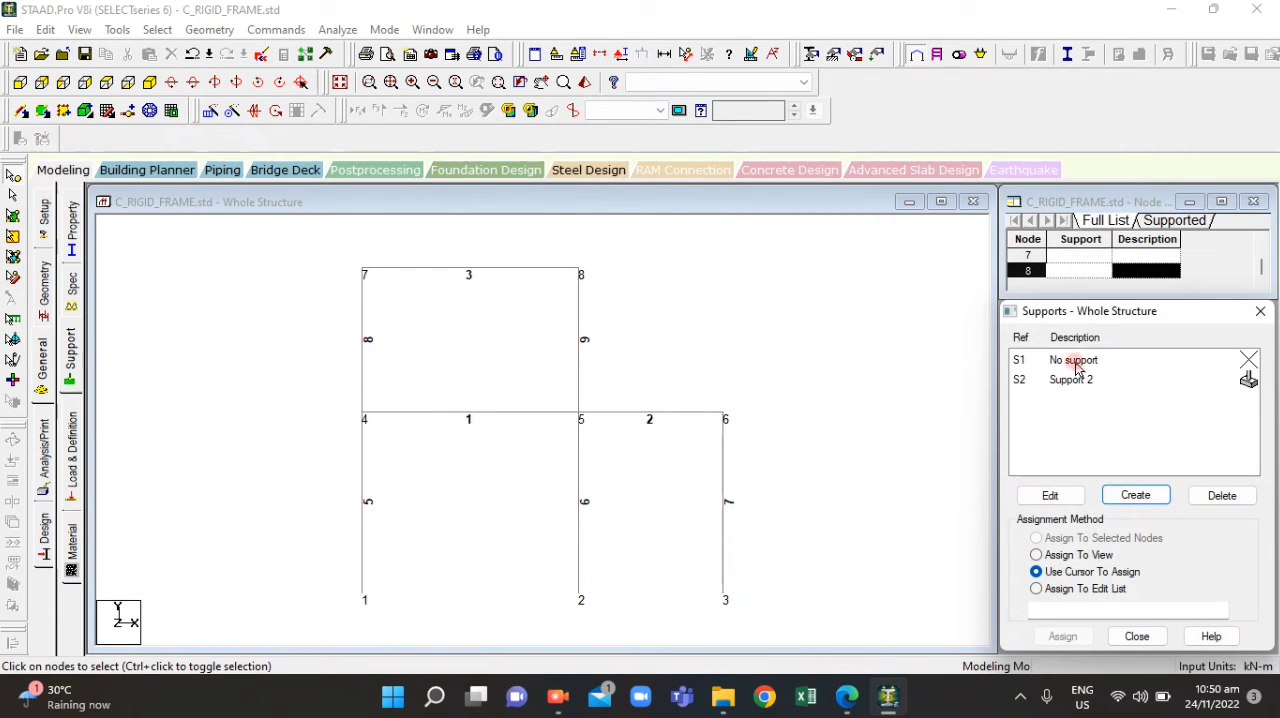
# Create a pinned support definition
pyautogui.click(1130, 492)
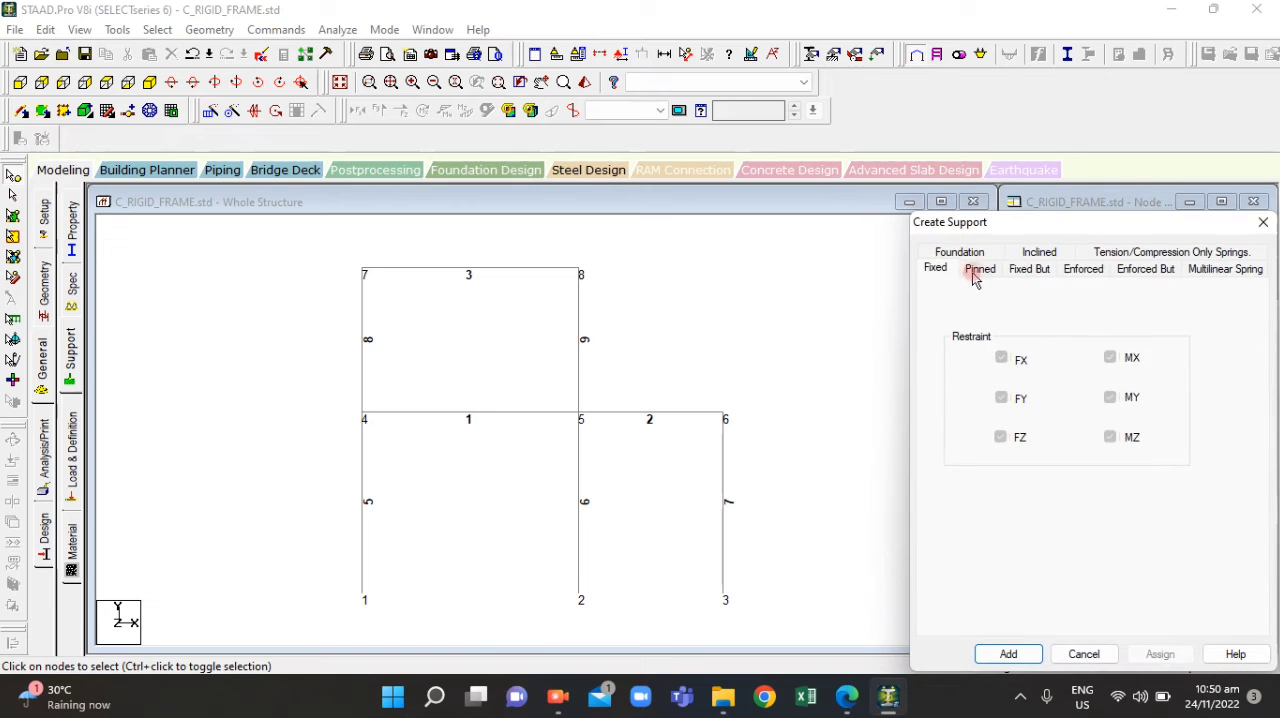
pyautogui.click(980, 269)
pyautogui.click(1018, 654)
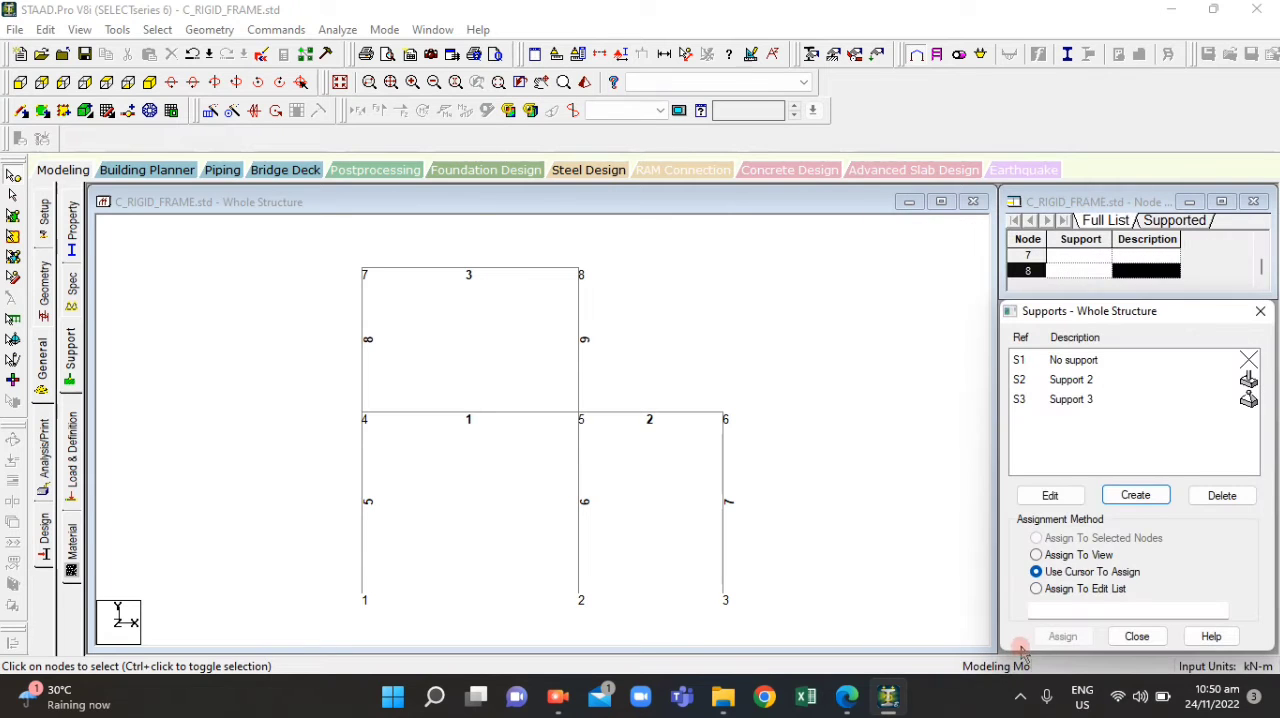
# Assign the fixed support, Support 2, to base nodes 1 and 2
pyautogui.click(1090, 386)
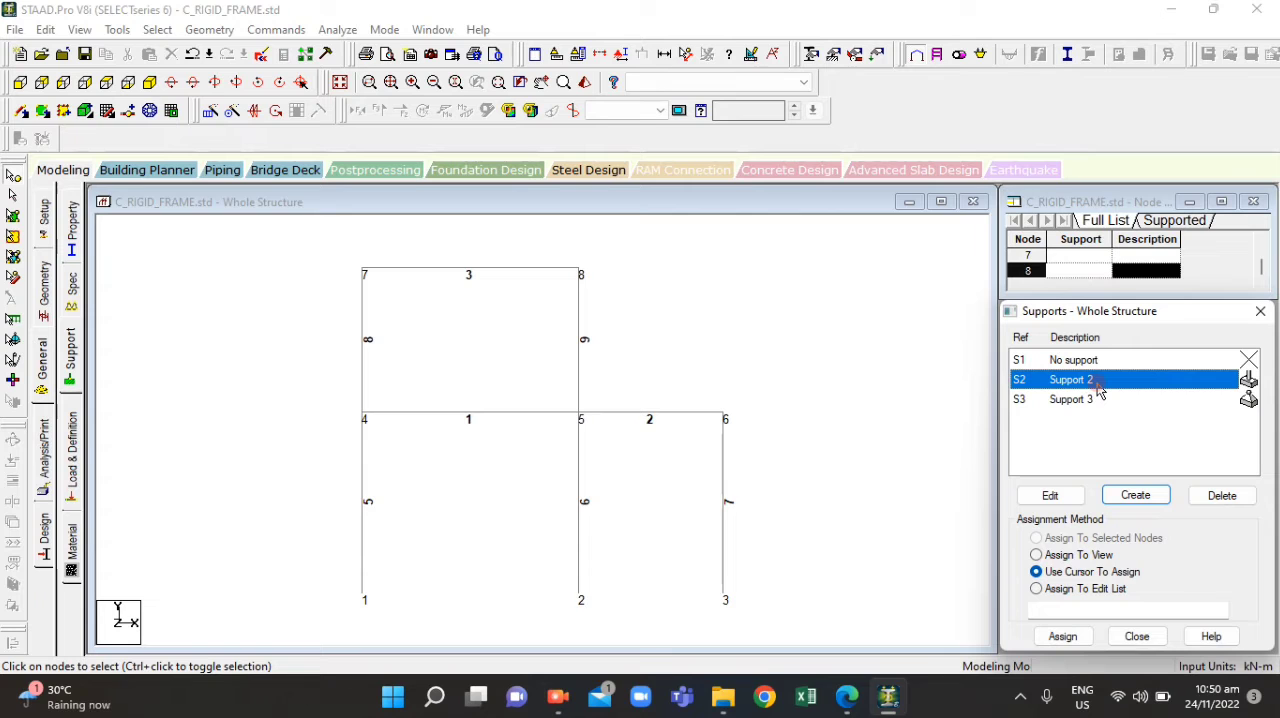
pyautogui.moveTo(334, 558); pyautogui.dragTo(605, 622)
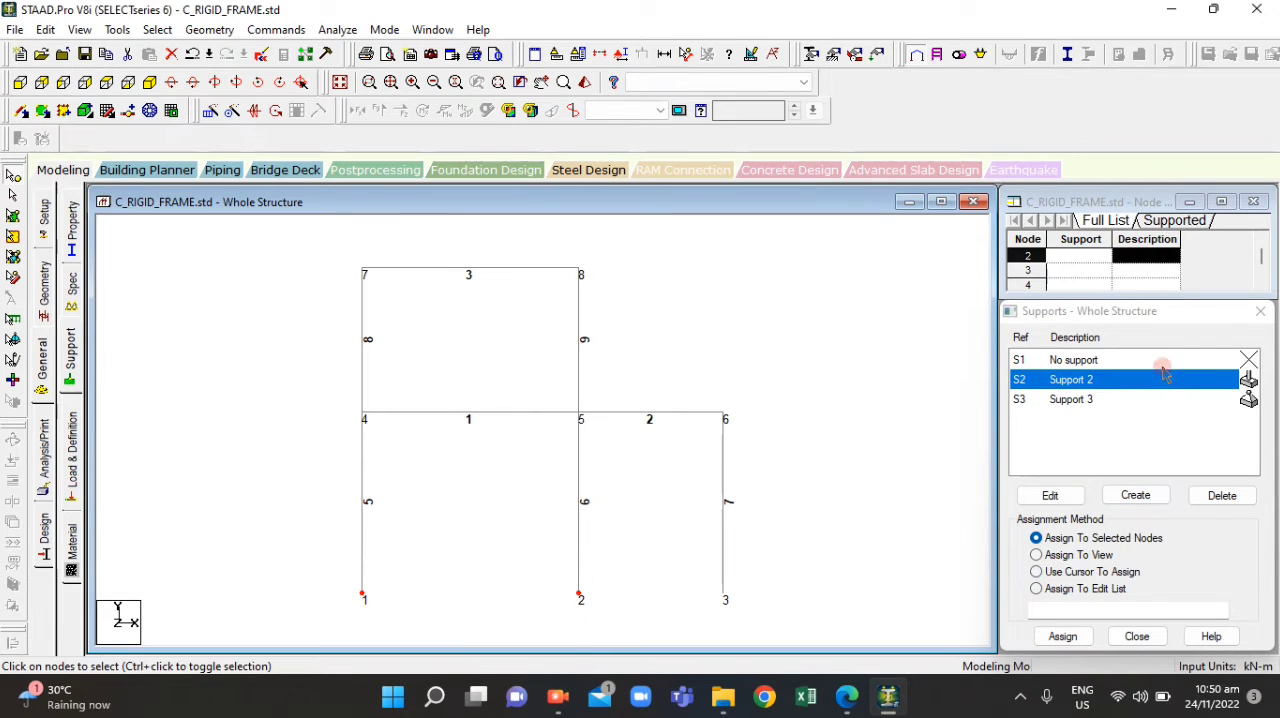
pyautogui.click(1063, 634)
pyautogui.click(1150, 526)
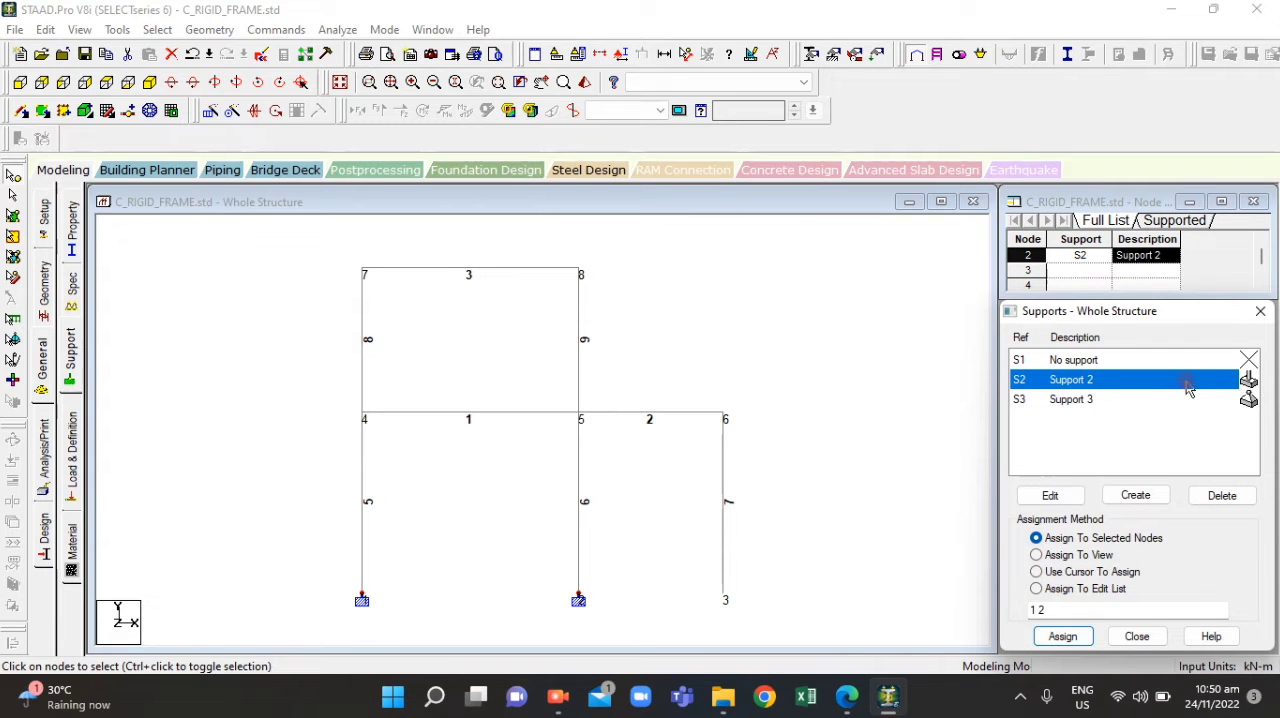
# Assign the pinned support, Support 3, to base node 3, checking its location in ACT4.1.pdf
pyautogui.click(1070, 400)
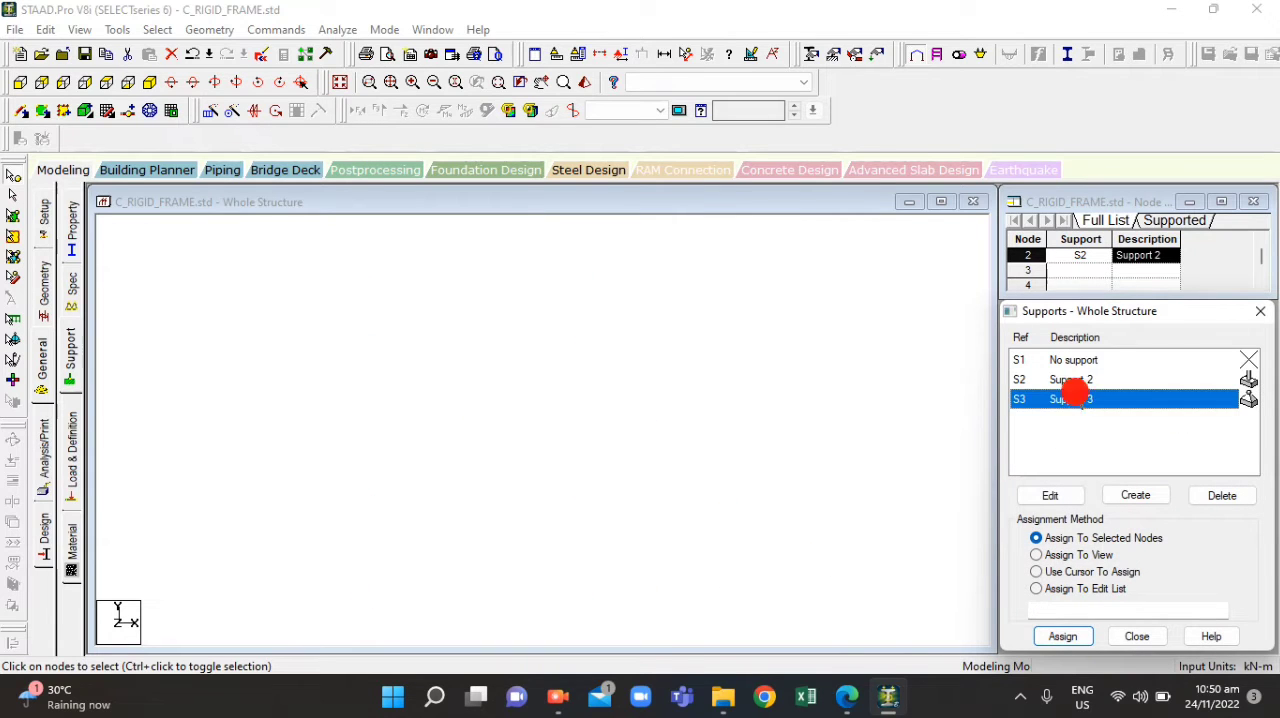
pyautogui.click(844, 711)
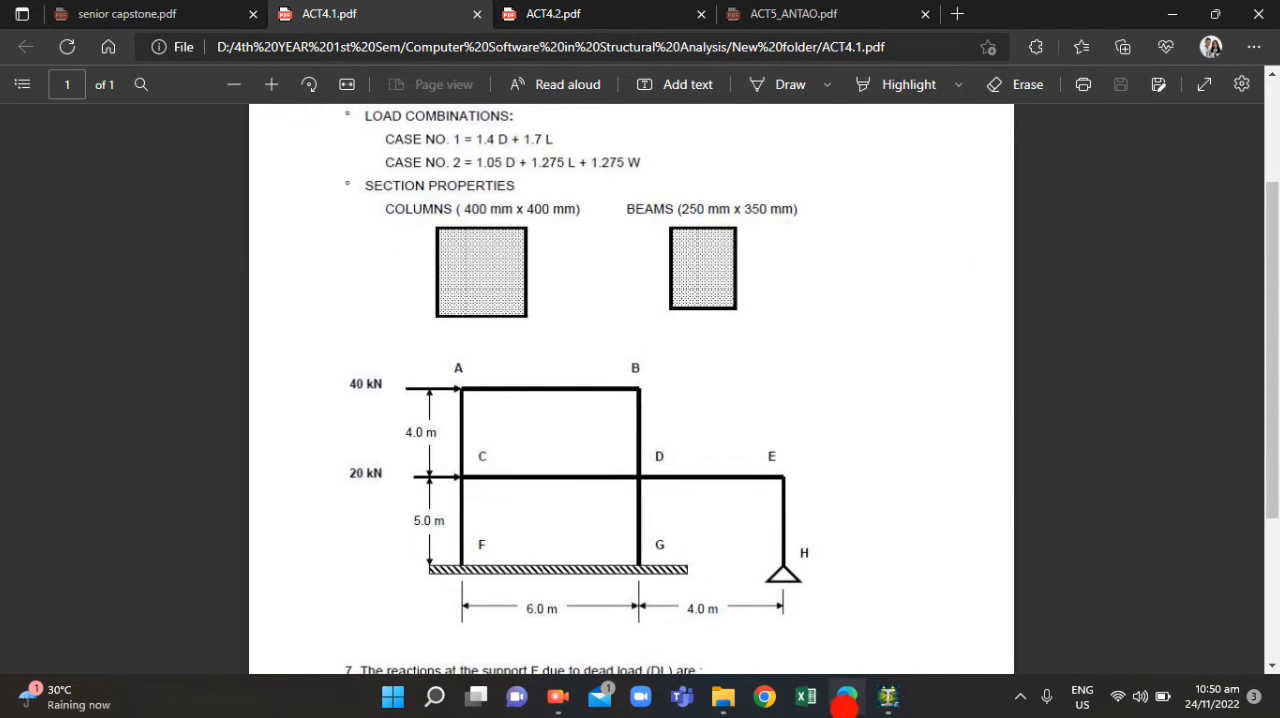
pyautogui.click(844, 700)
pyautogui.moveTo(704, 578); pyautogui.dragTo(756, 618)
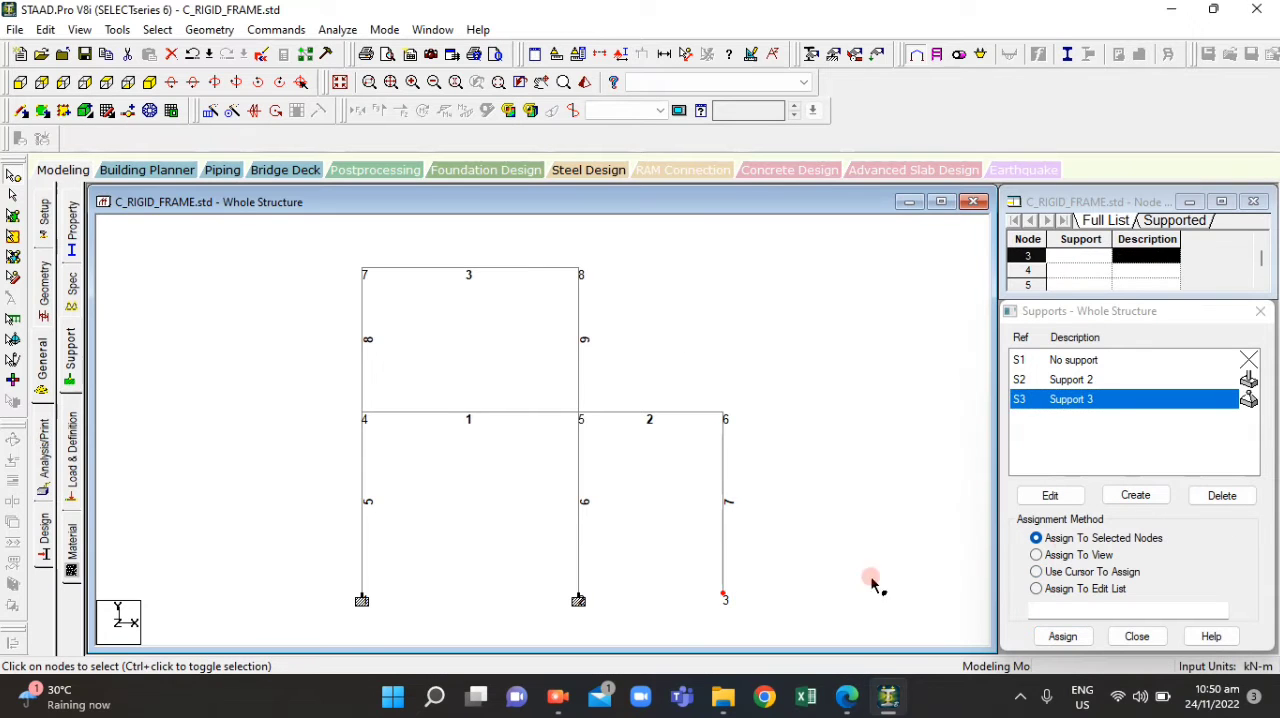
pyautogui.click(1062, 637)
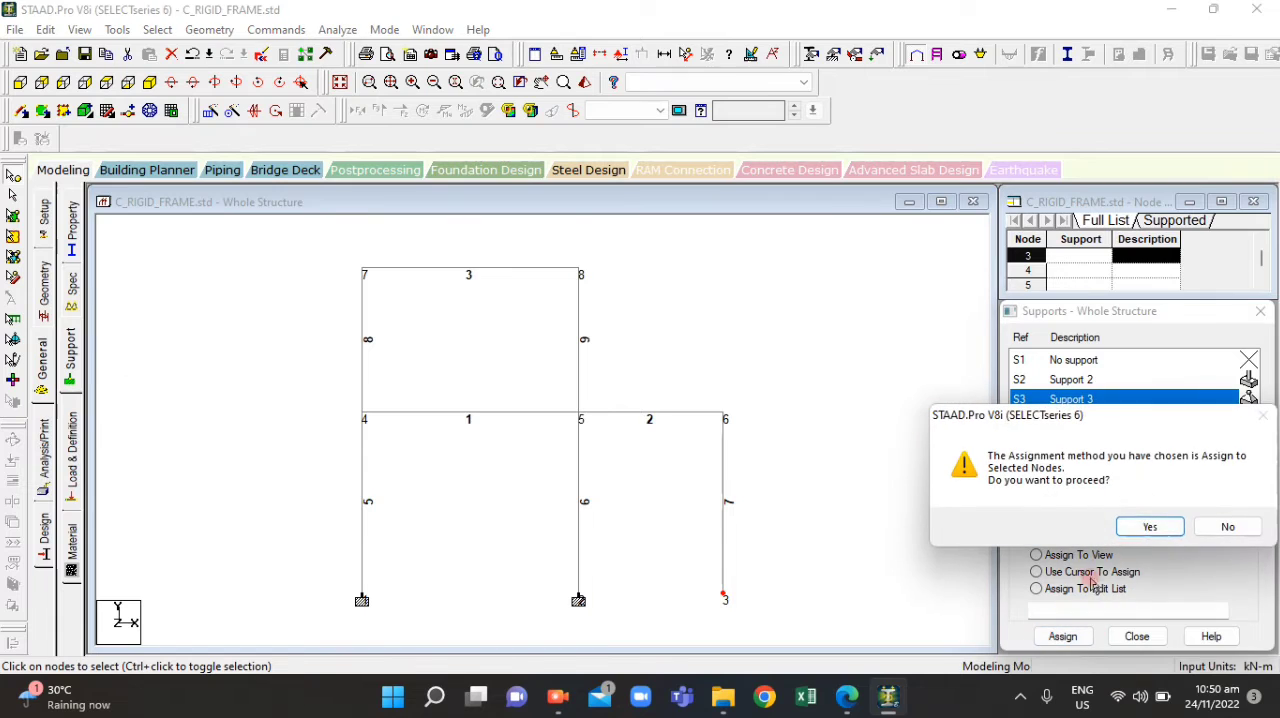
pyautogui.click(1134, 522)
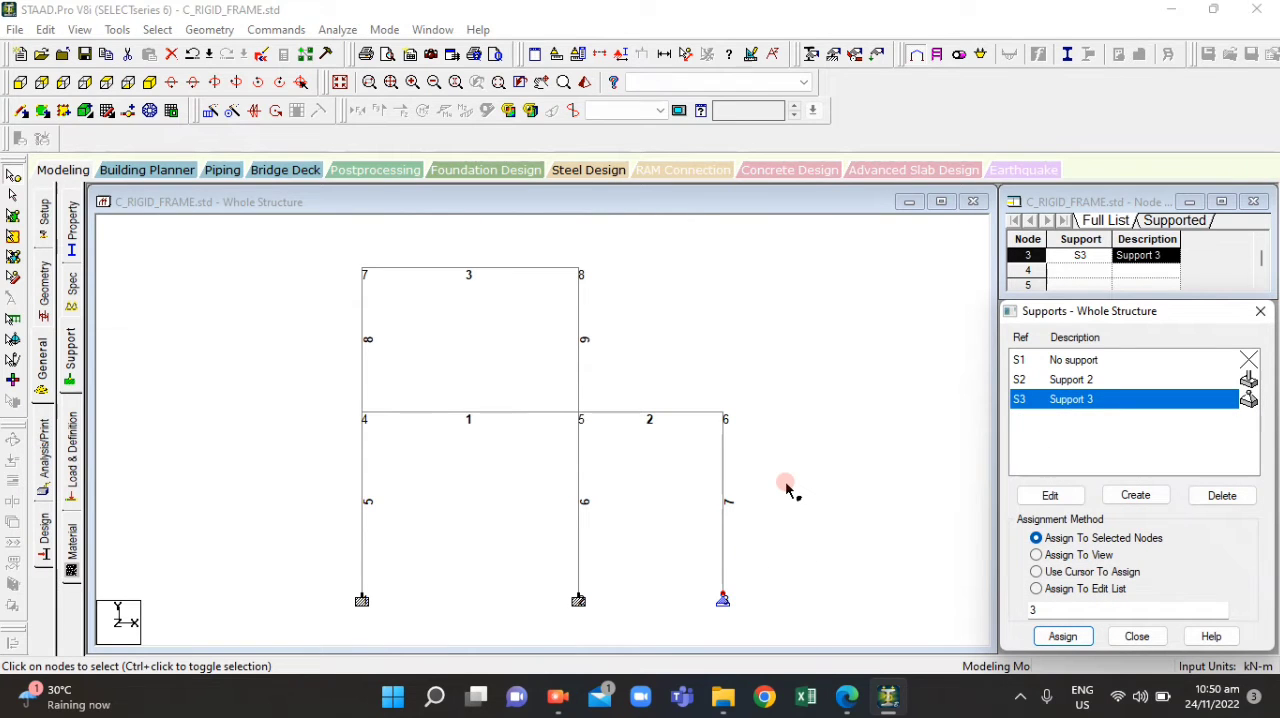
pyautogui.scroll(-2, 578, 490)
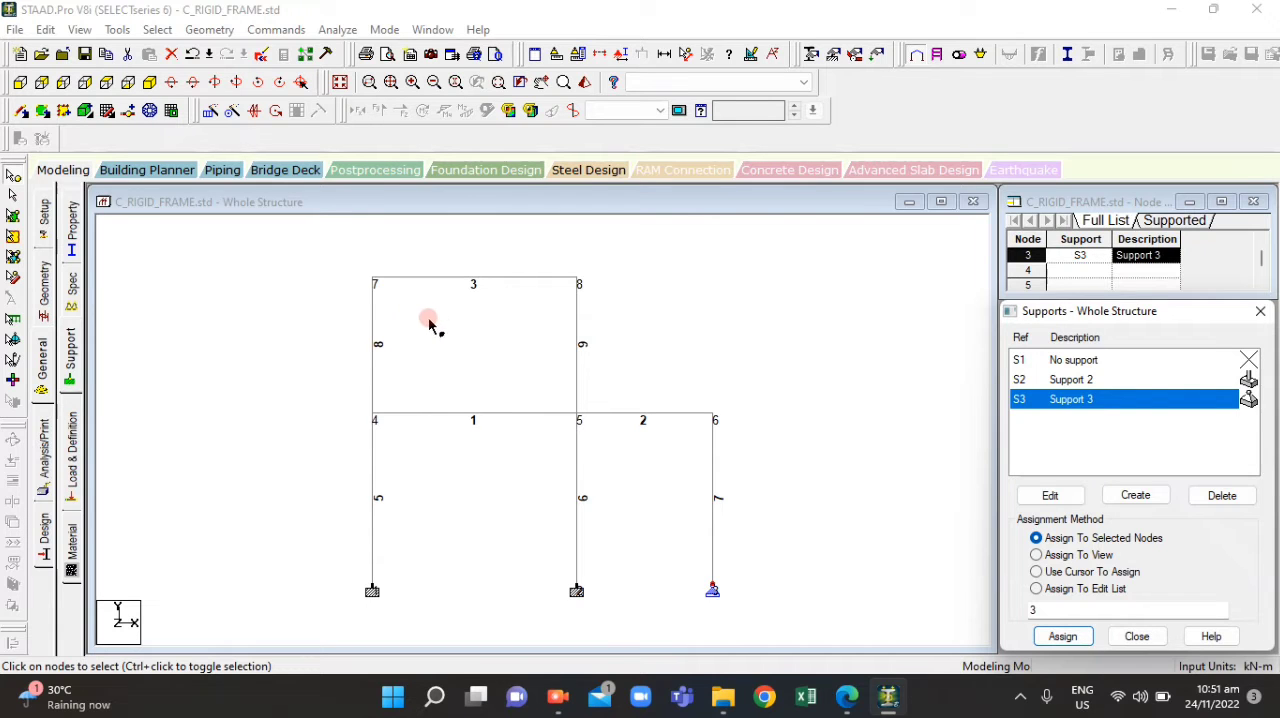
# Close the support definitions and accept the automatic save of the file
pyautogui.click(280, 250)
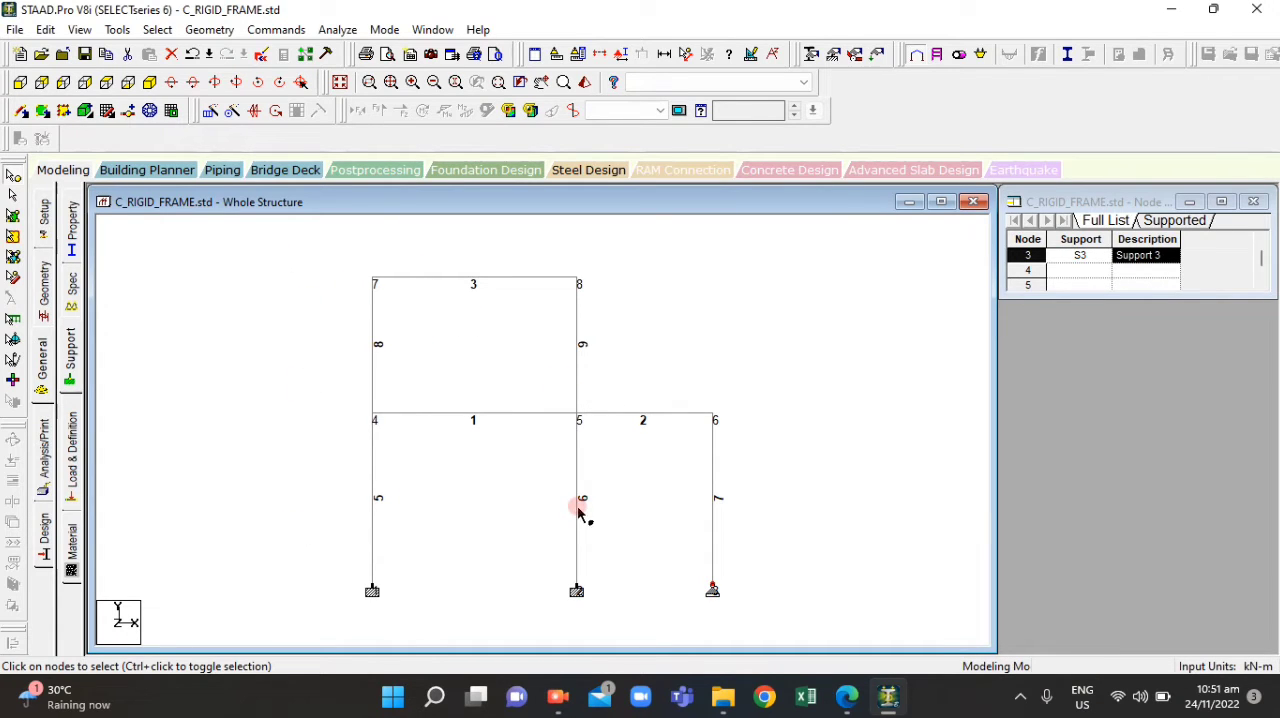
pyautogui.click(620, 383)
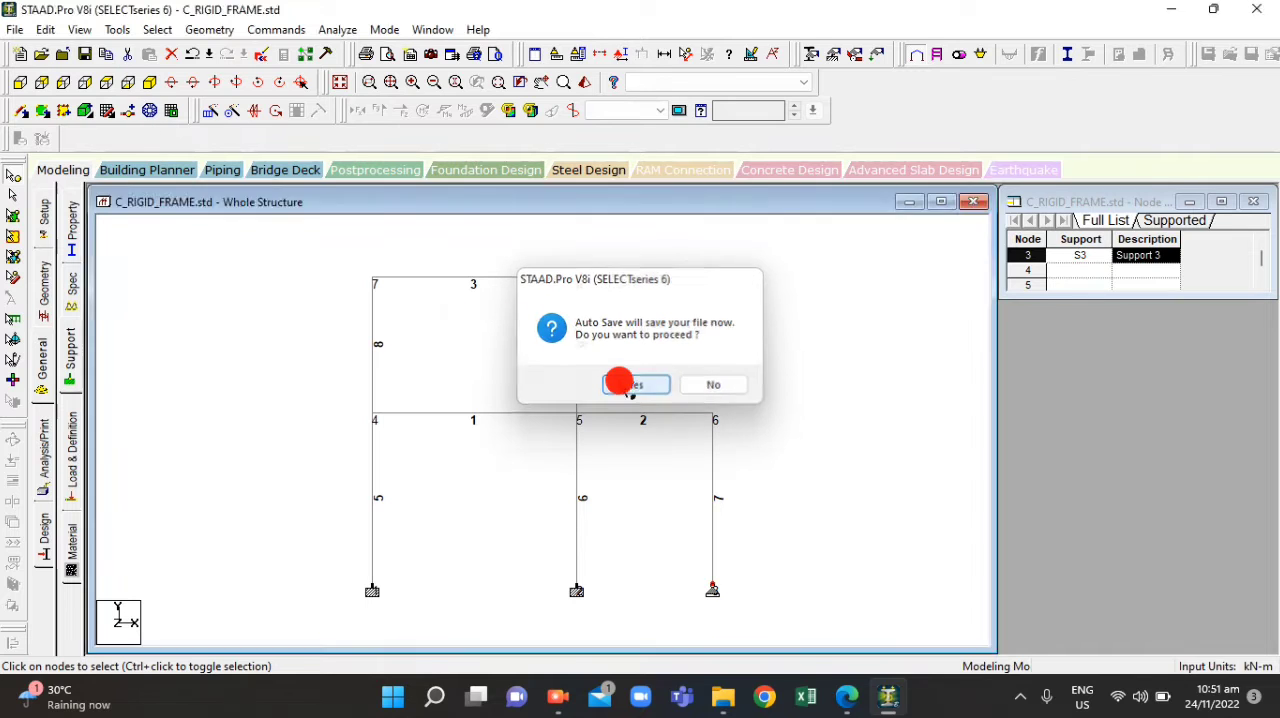
pyautogui.click(532, 372)
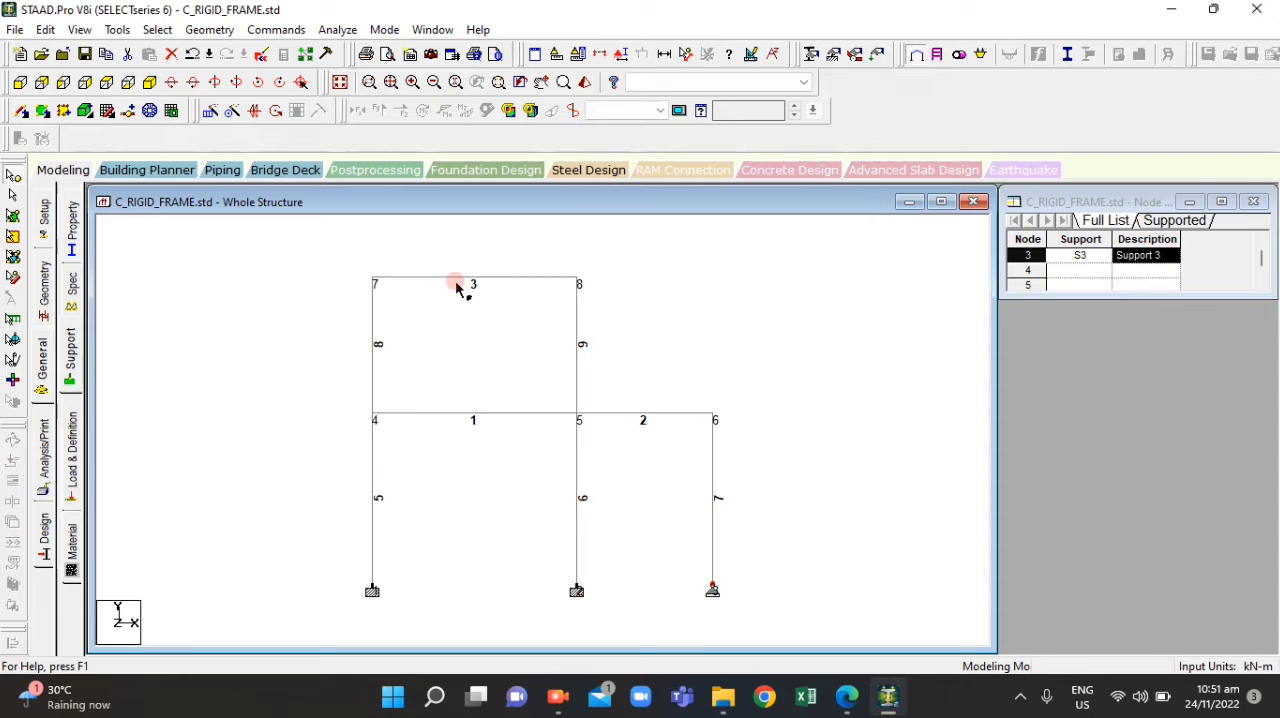
pyautogui.click(82, 29)
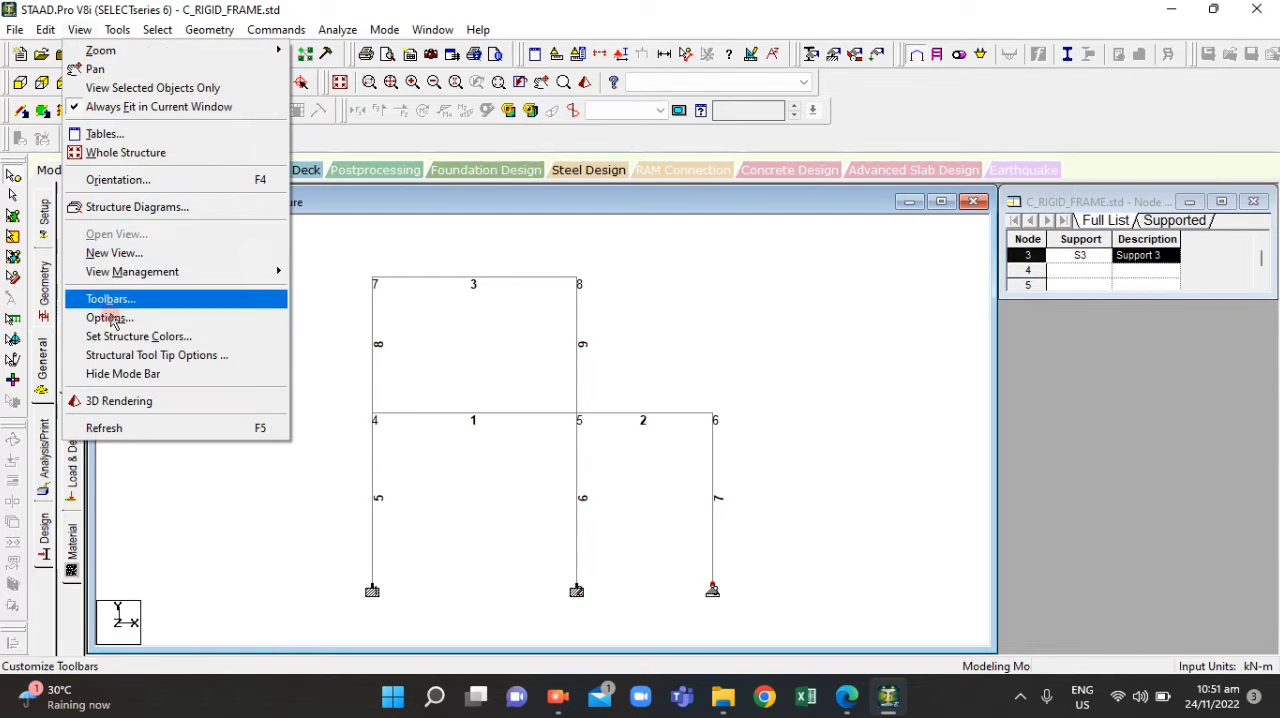
pyautogui.click(145, 268)
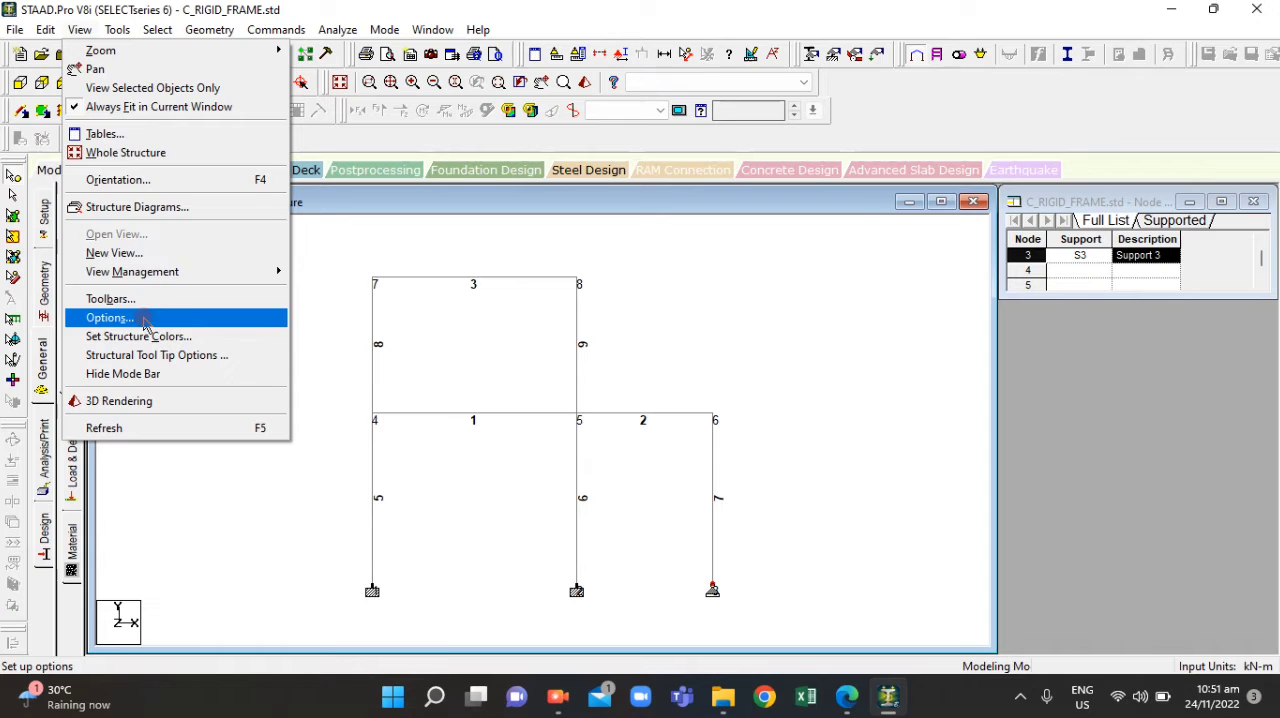
pyautogui.click(314, 196)
# Select all members parallel to X and create a group named BEAMS with the type Beam
pyautogui.click(157, 29)
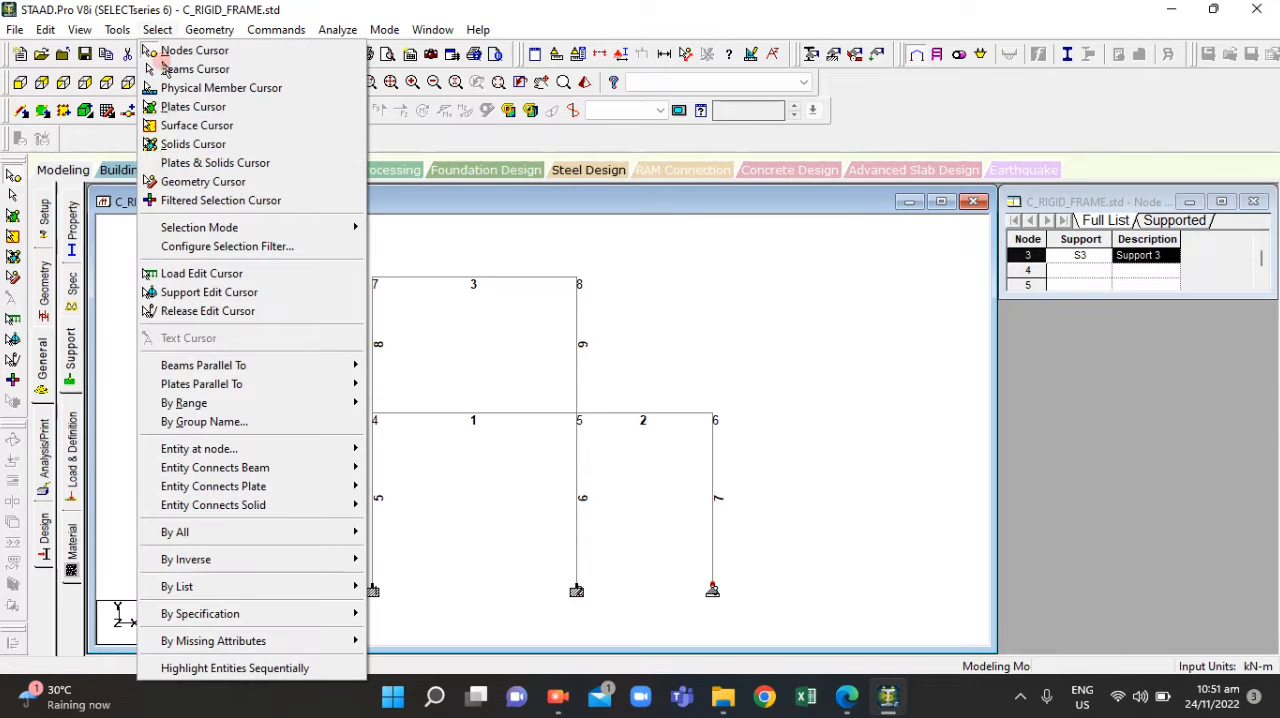
pyautogui.click(276, 369)
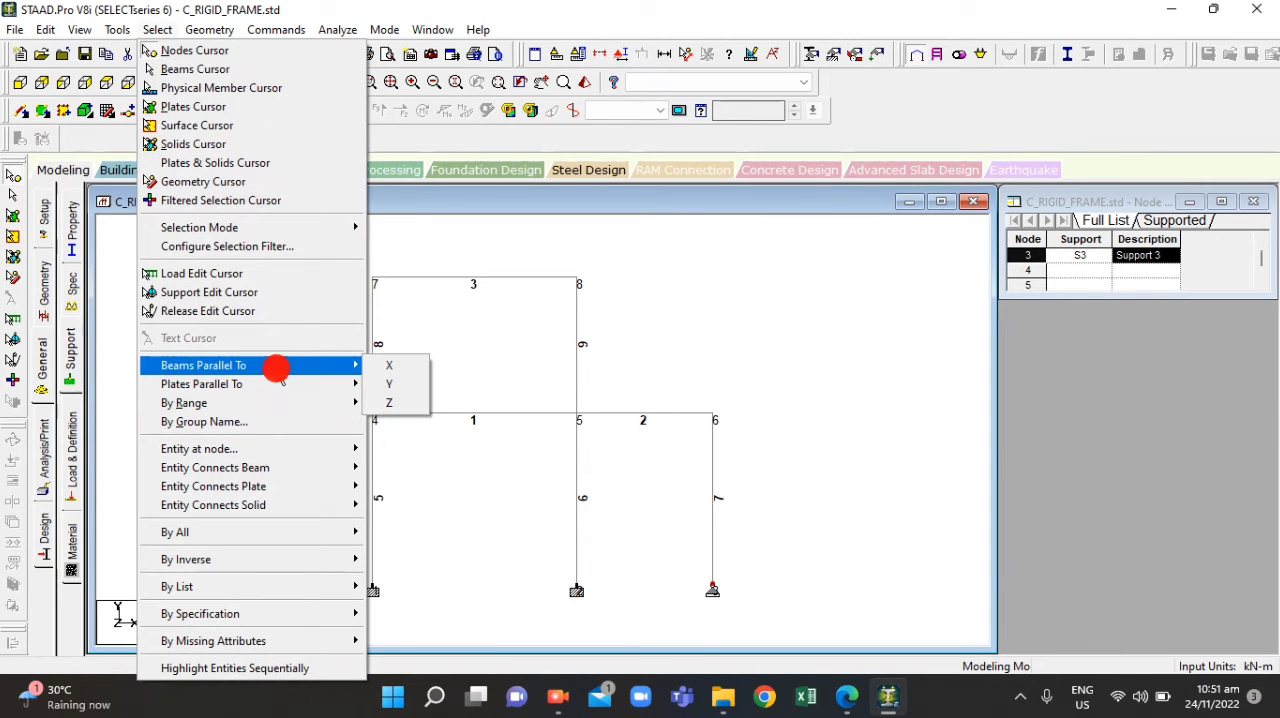
pyautogui.click(388, 367)
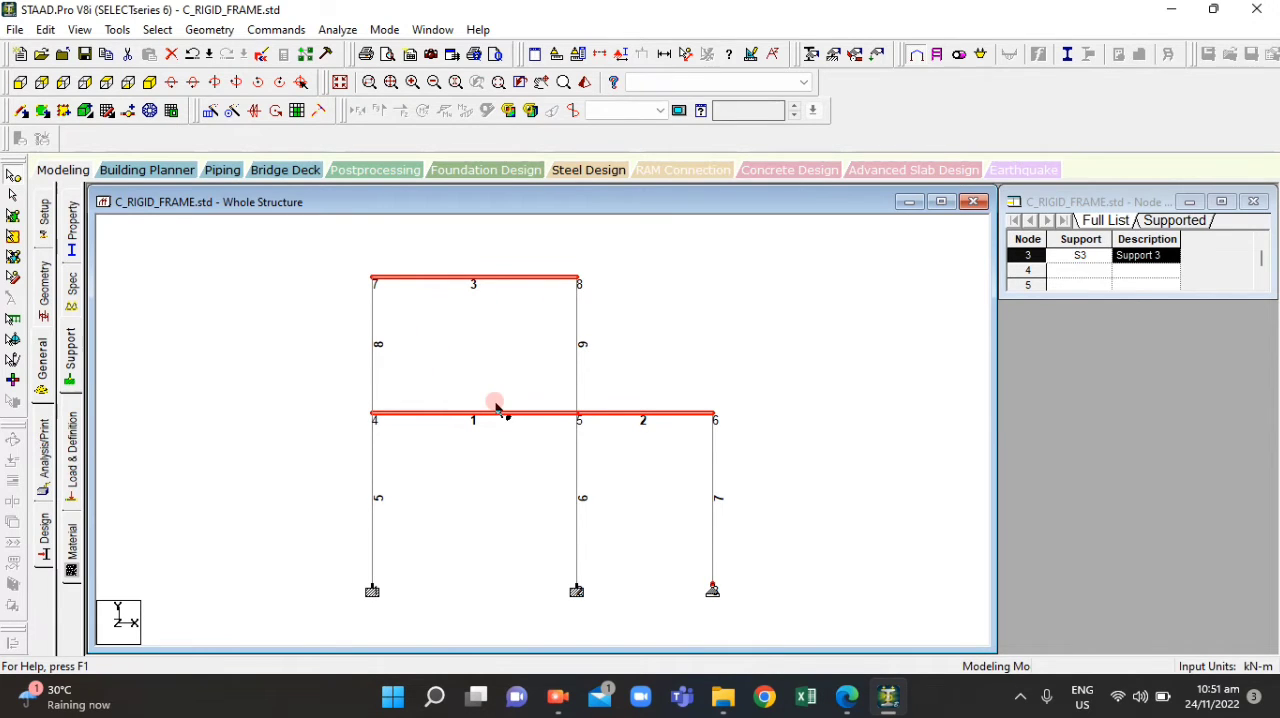
pyautogui.hotkey('ctrl', 'g')
pyautogui.click(668, 320)
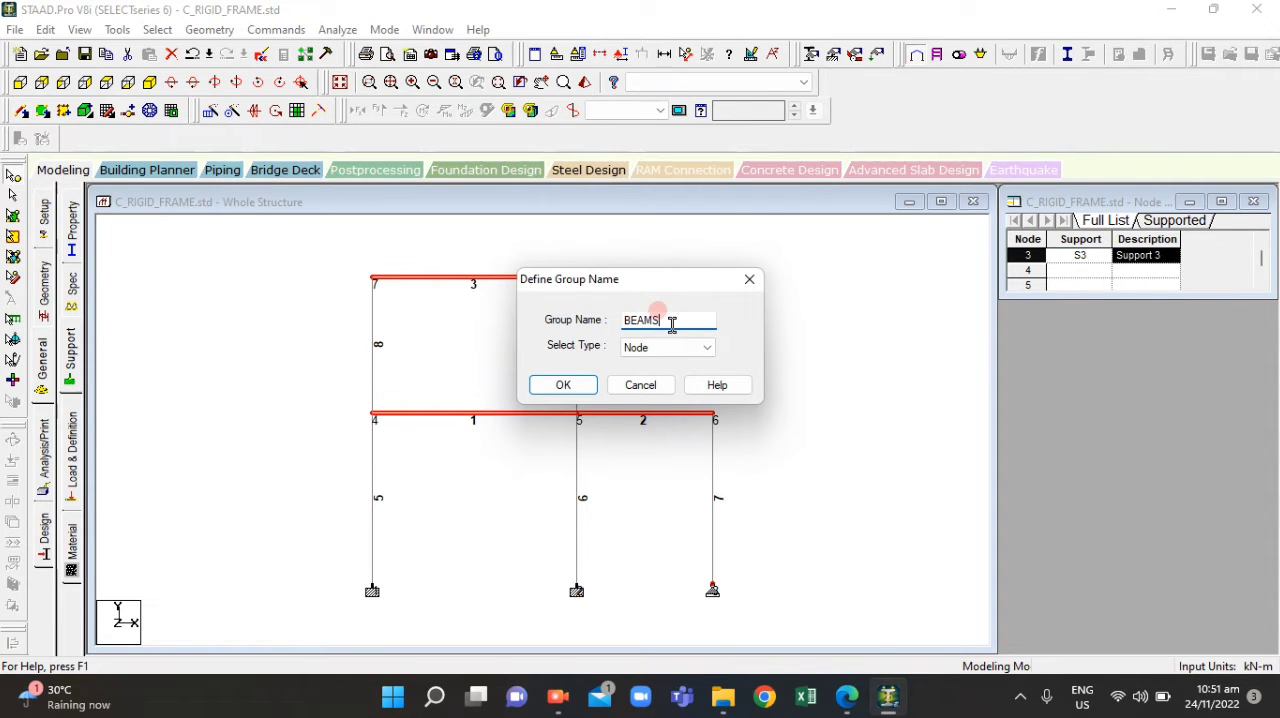
pyautogui.click(700, 347)
pyautogui.click(651, 366)
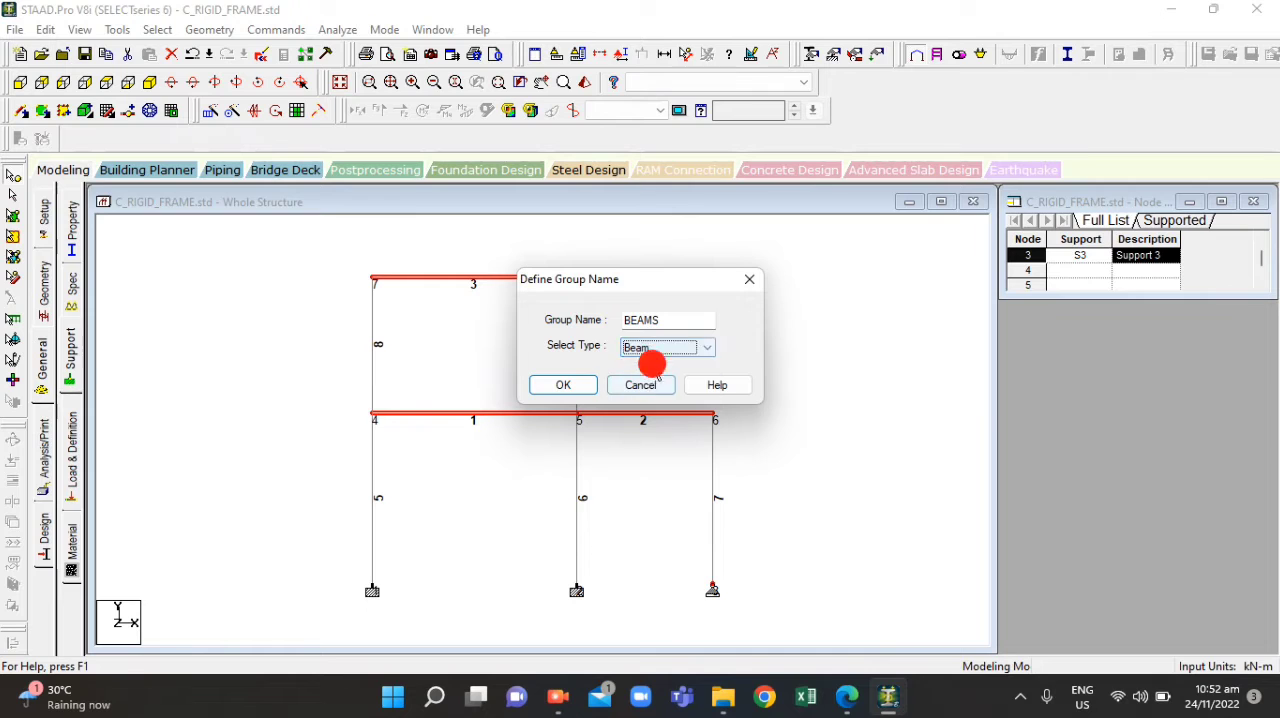
pyautogui.click(586, 388)
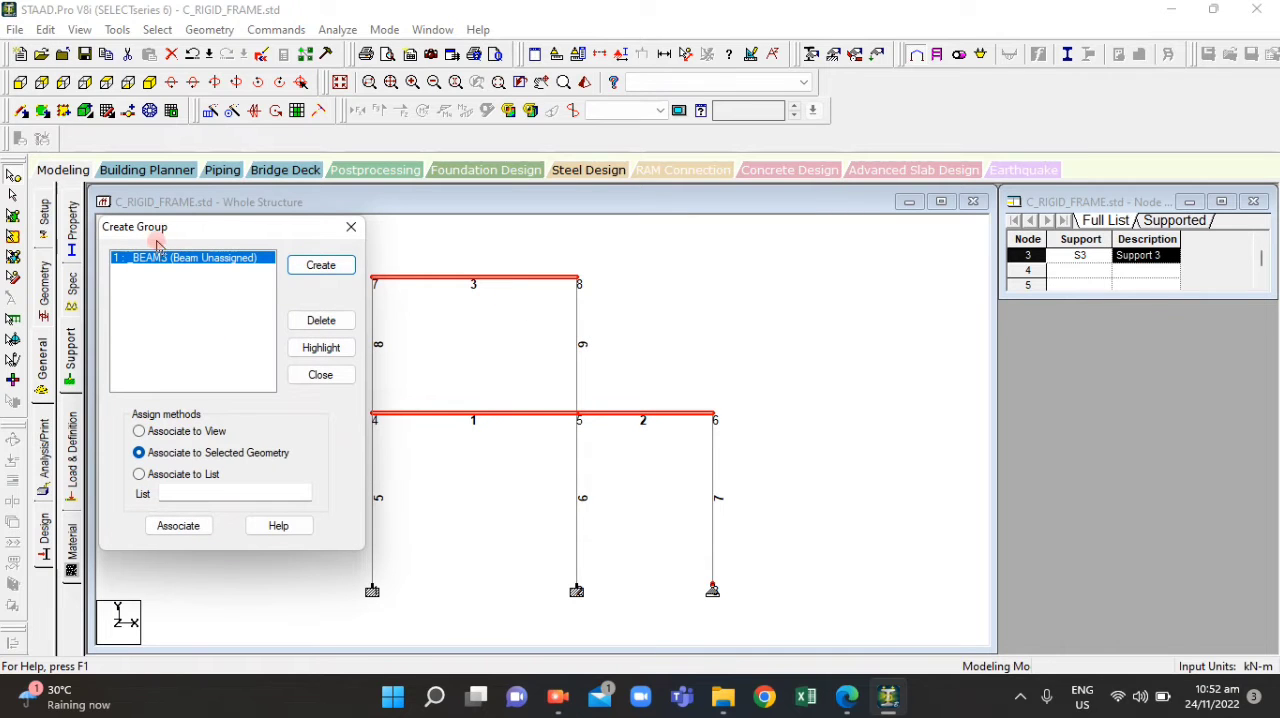
pyautogui.click(338, 260)
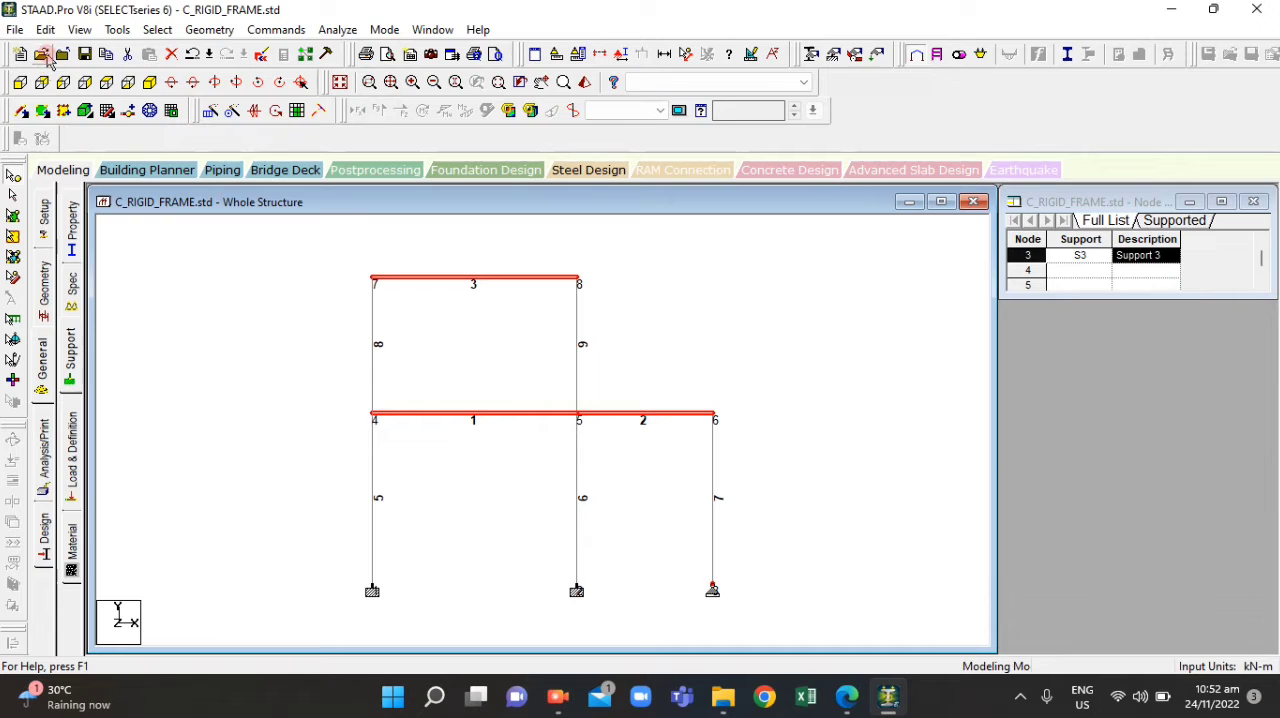
pyautogui.click(148, 29)
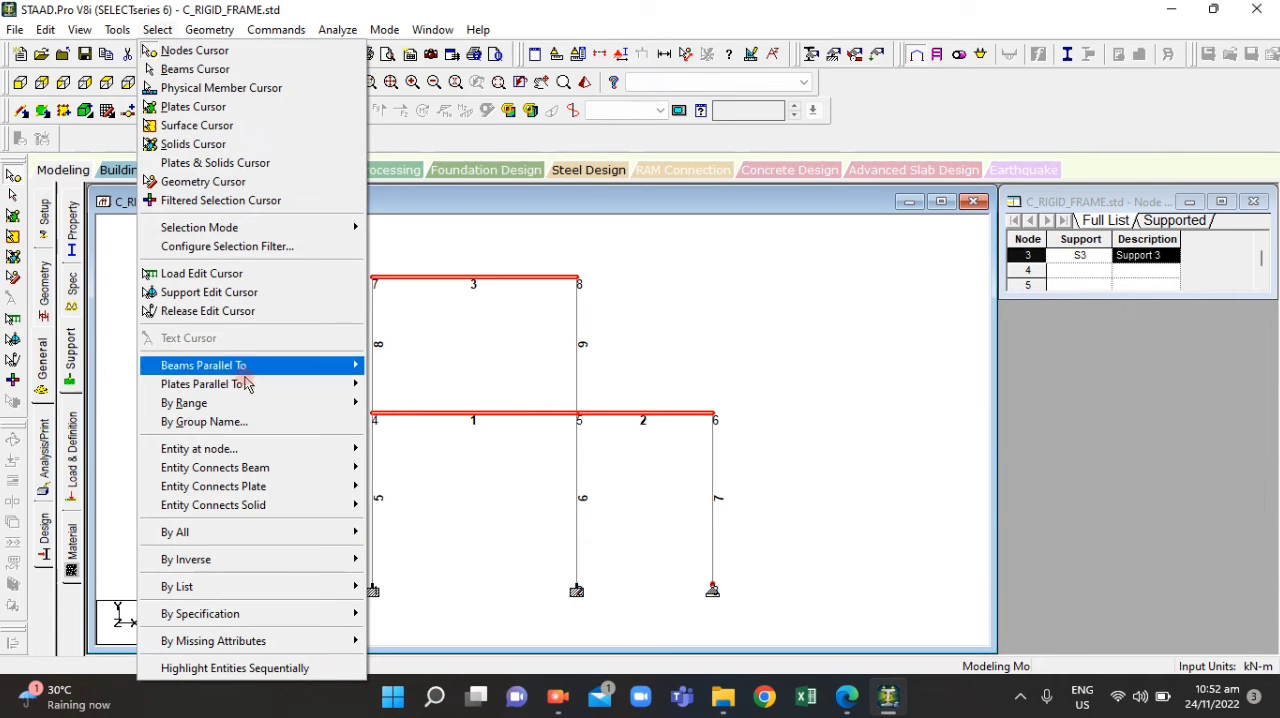
pyautogui.moveTo(292, 370)
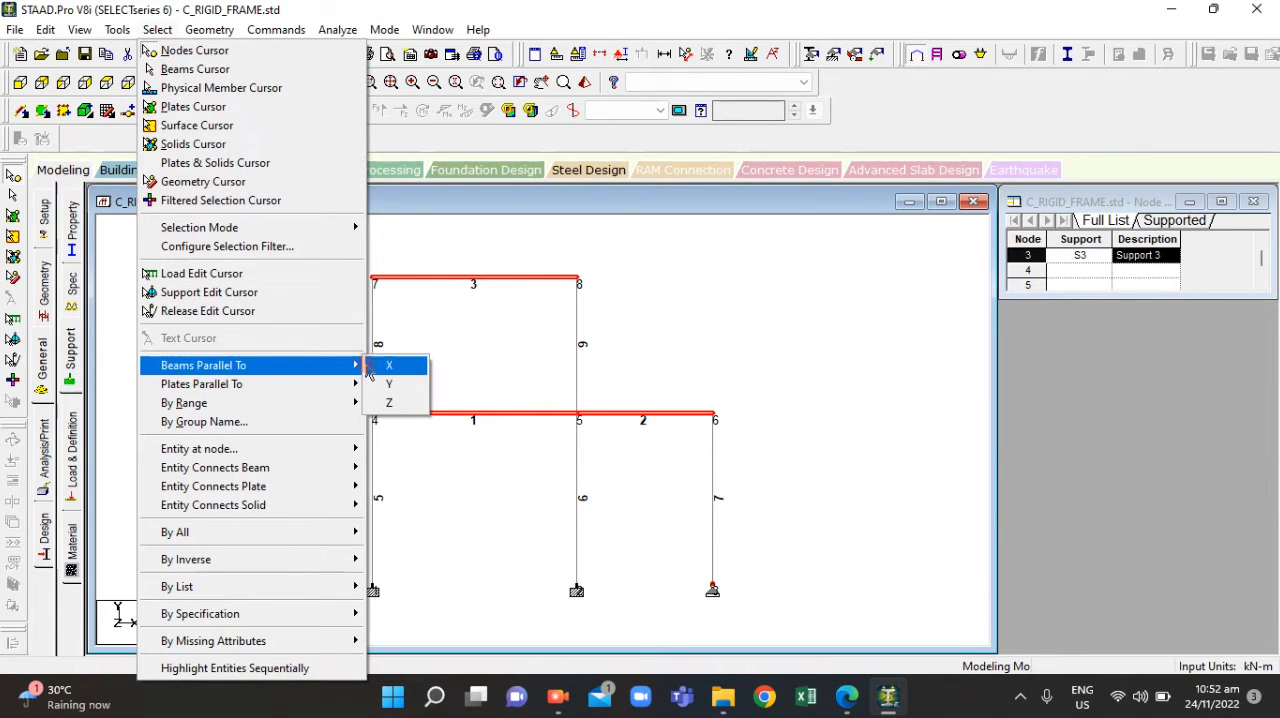
pyautogui.click(392, 390)
pyautogui.click(528, 390)
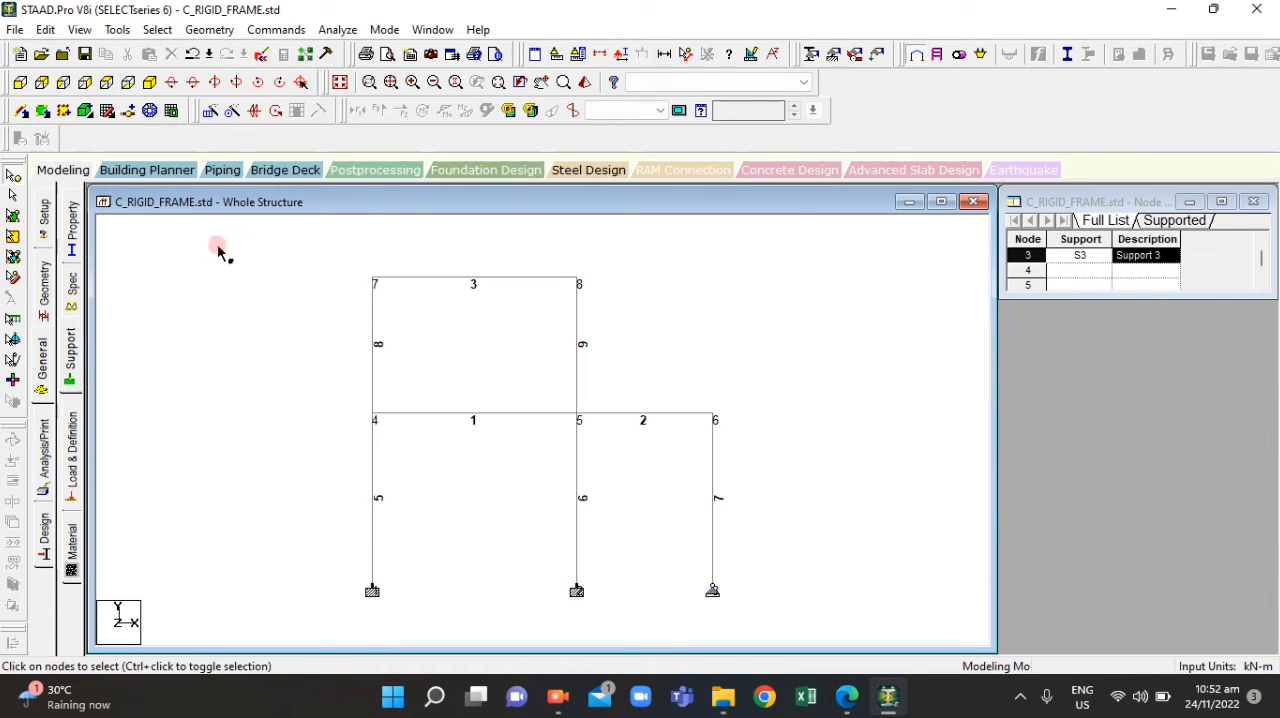
# Select all members parallel to Y and create a group named COLUMNS with the type Beam
pyautogui.click(156, 29)
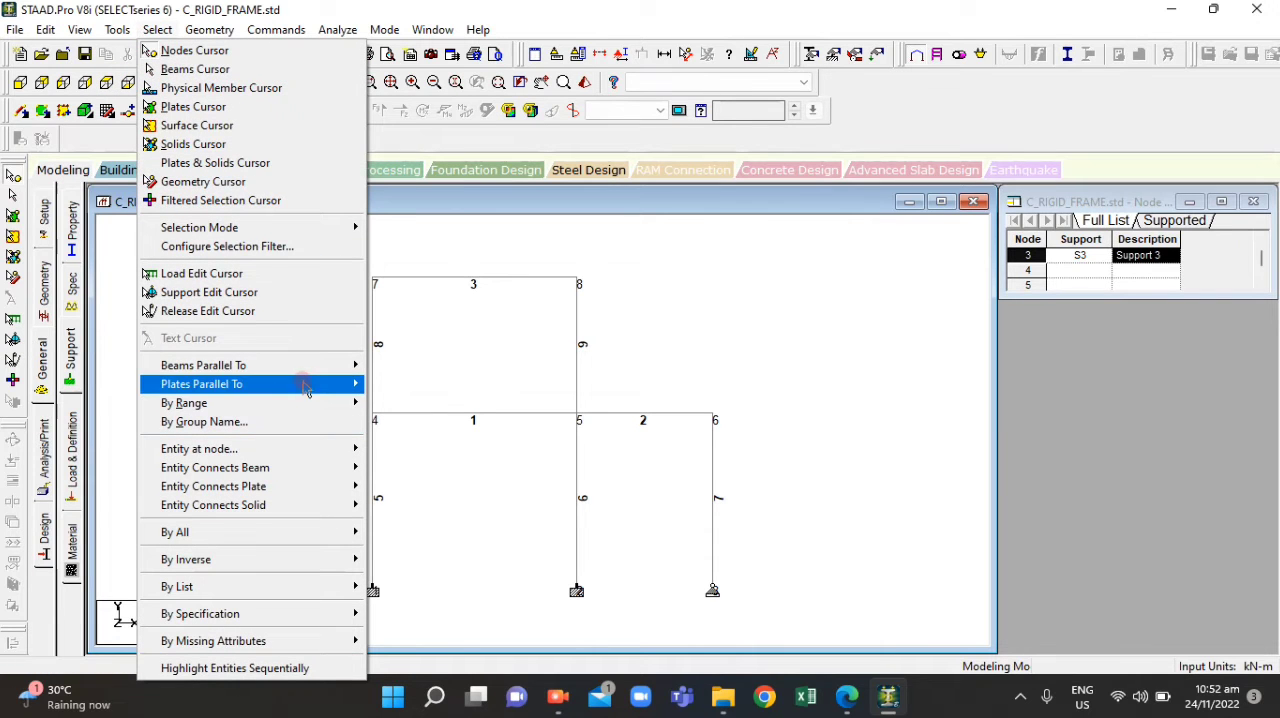
pyautogui.moveTo(305, 375)
pyautogui.click(389, 384)
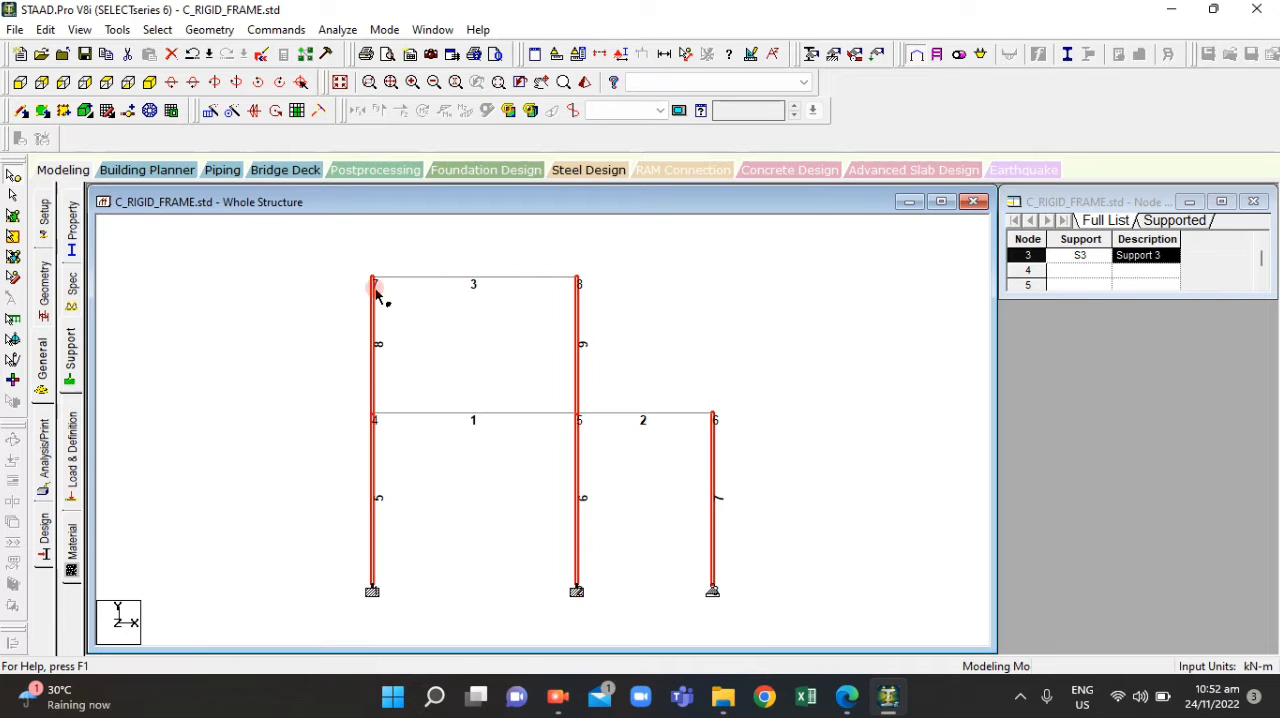
pyautogui.hotkey('ctrl', 'g')
pyautogui.click(323, 267)
pyautogui.click(235, 358)
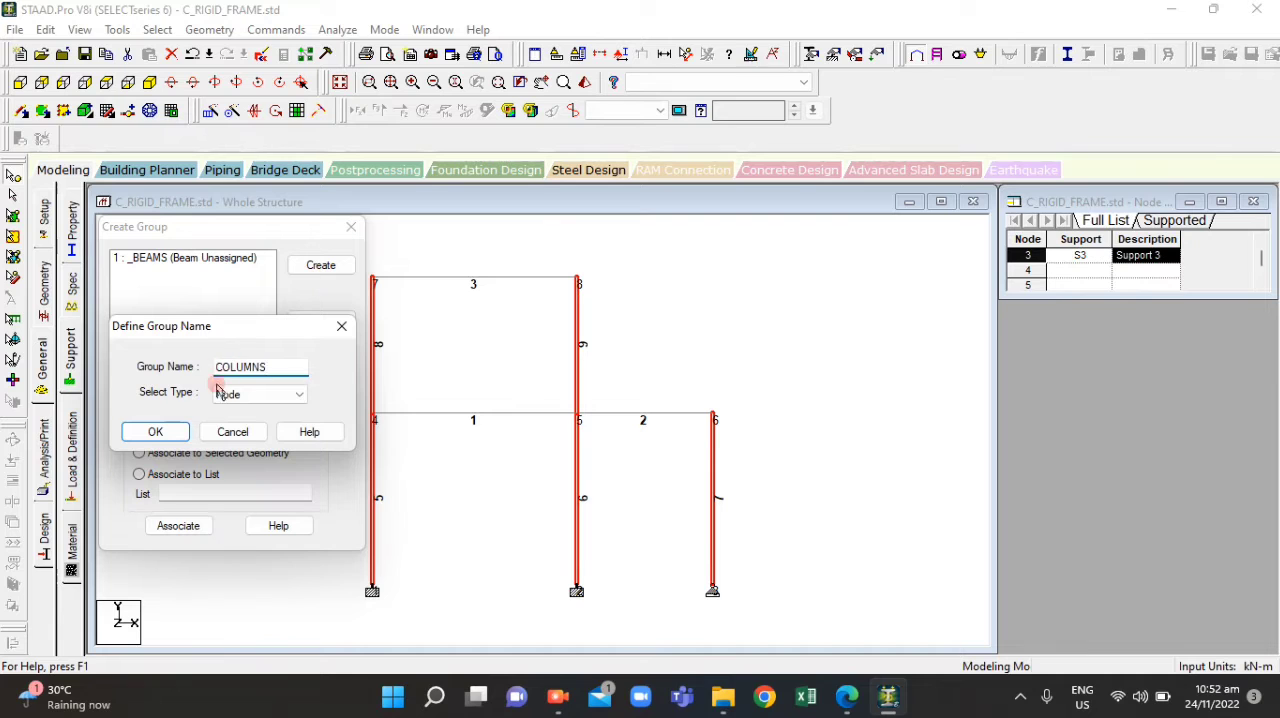
pyautogui.click(259, 394)
pyautogui.click(232, 418)
pyautogui.click(156, 432)
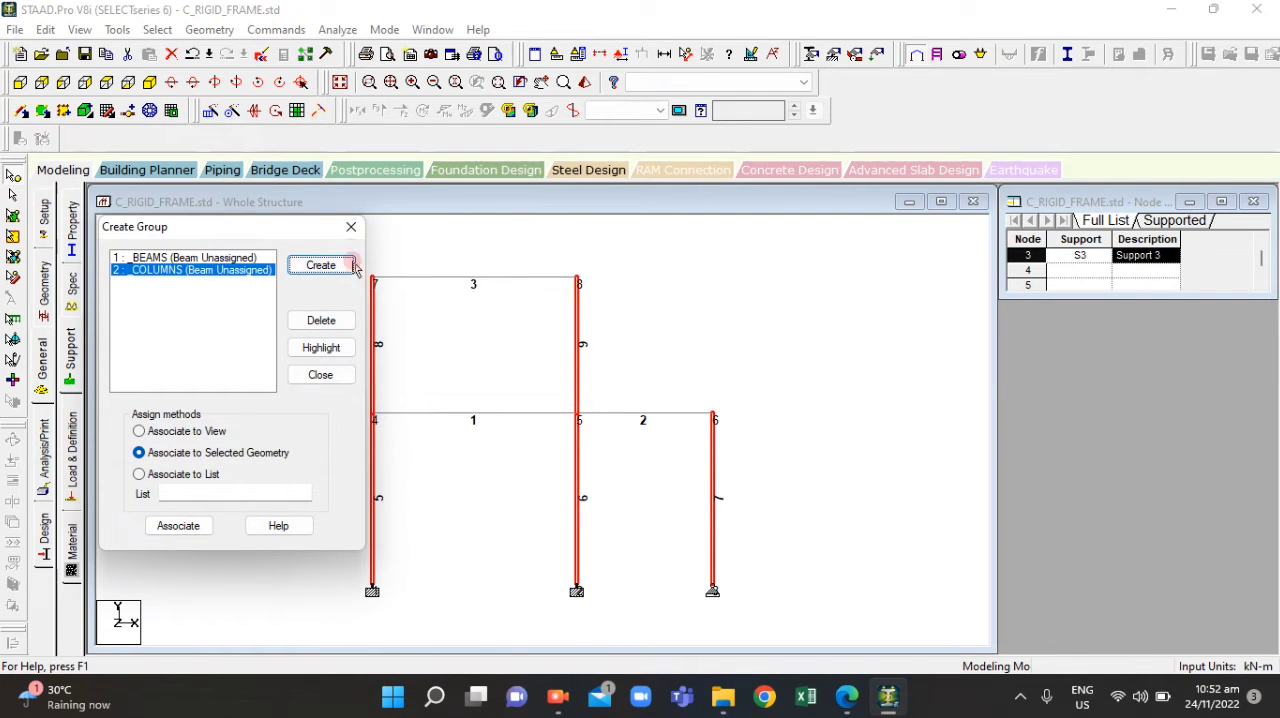
# Associate the selected vertical members with the COLUMNS group and the BEAMS group, then clear the selection
pyautogui.click(160, 522)
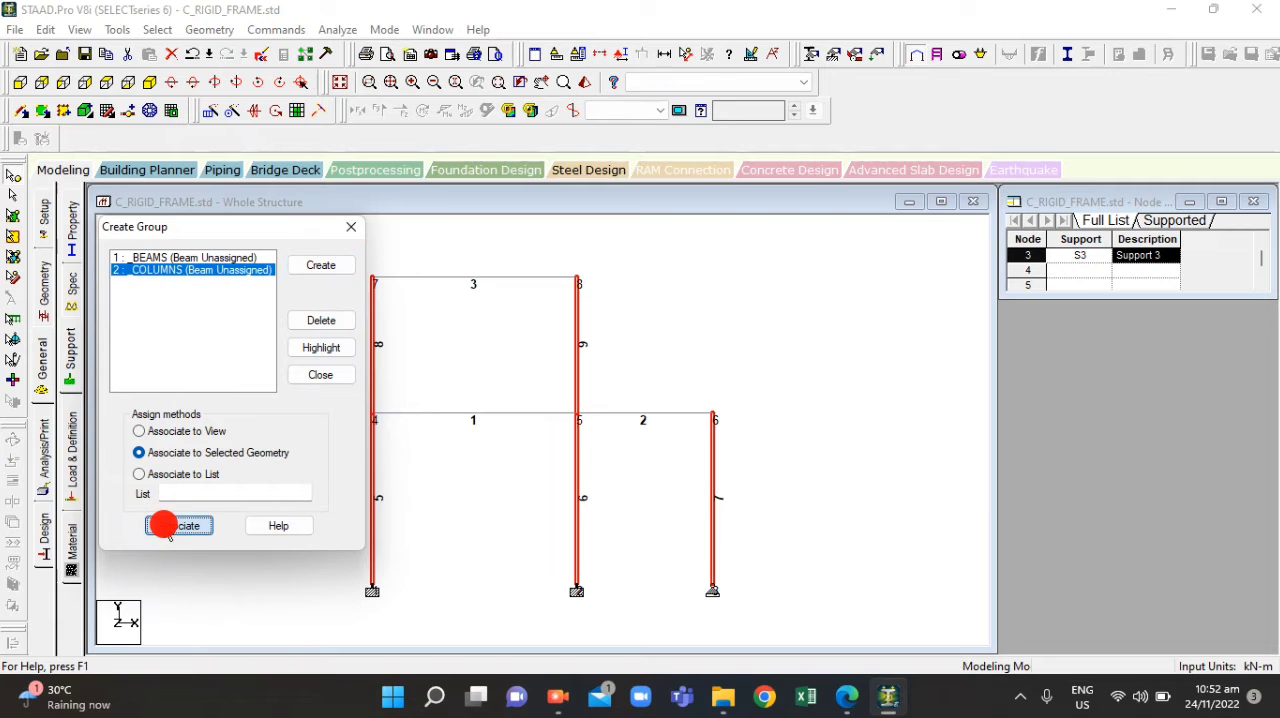
pyautogui.click(160, 258)
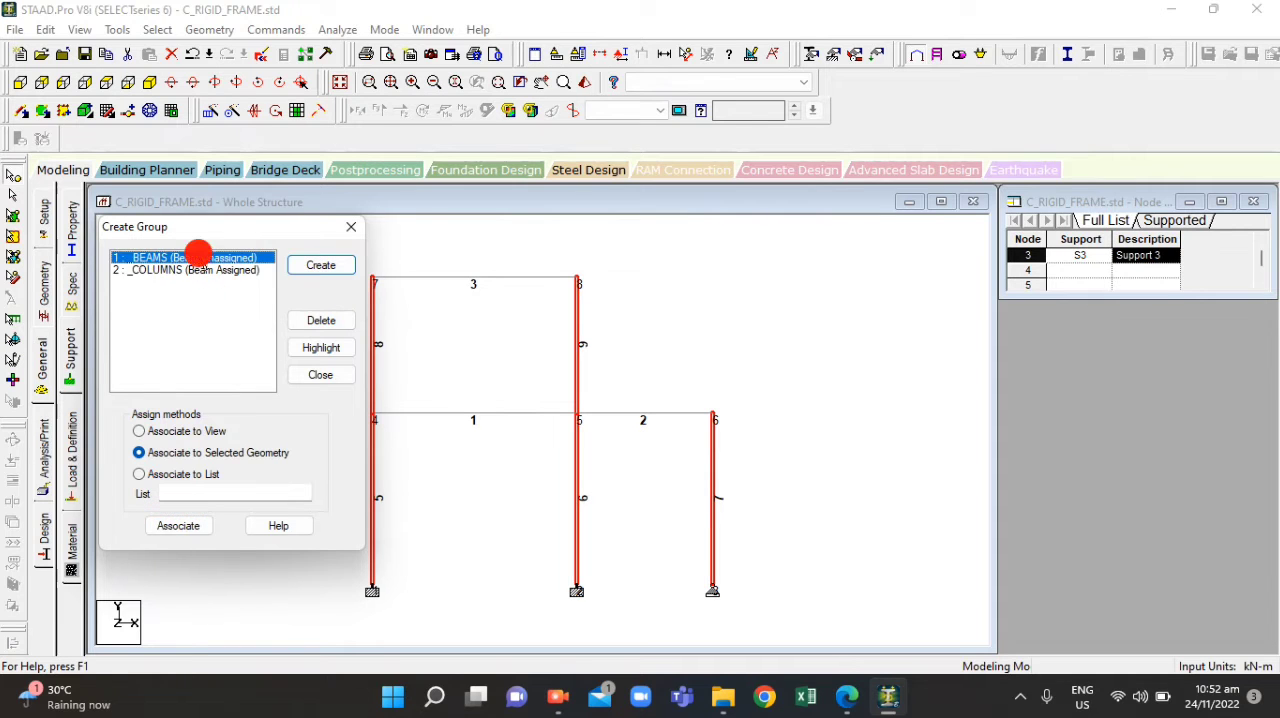
pyautogui.click(160, 522)
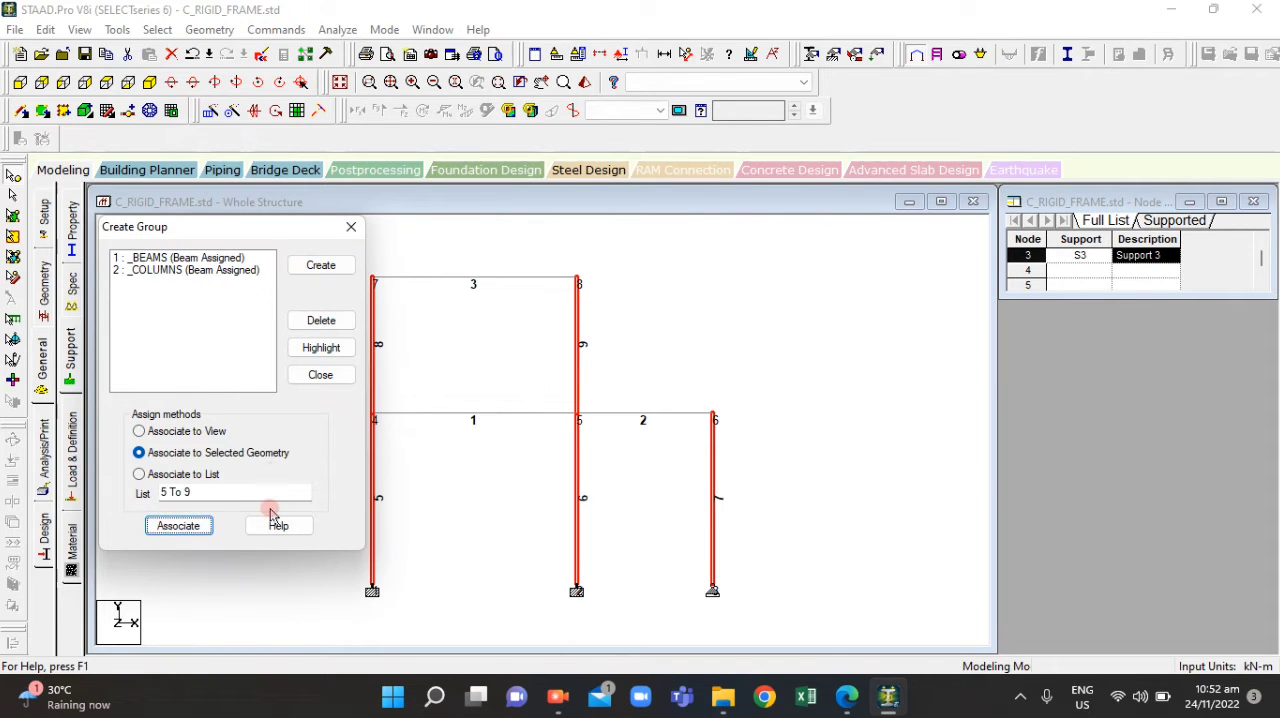
pyautogui.click(318, 374)
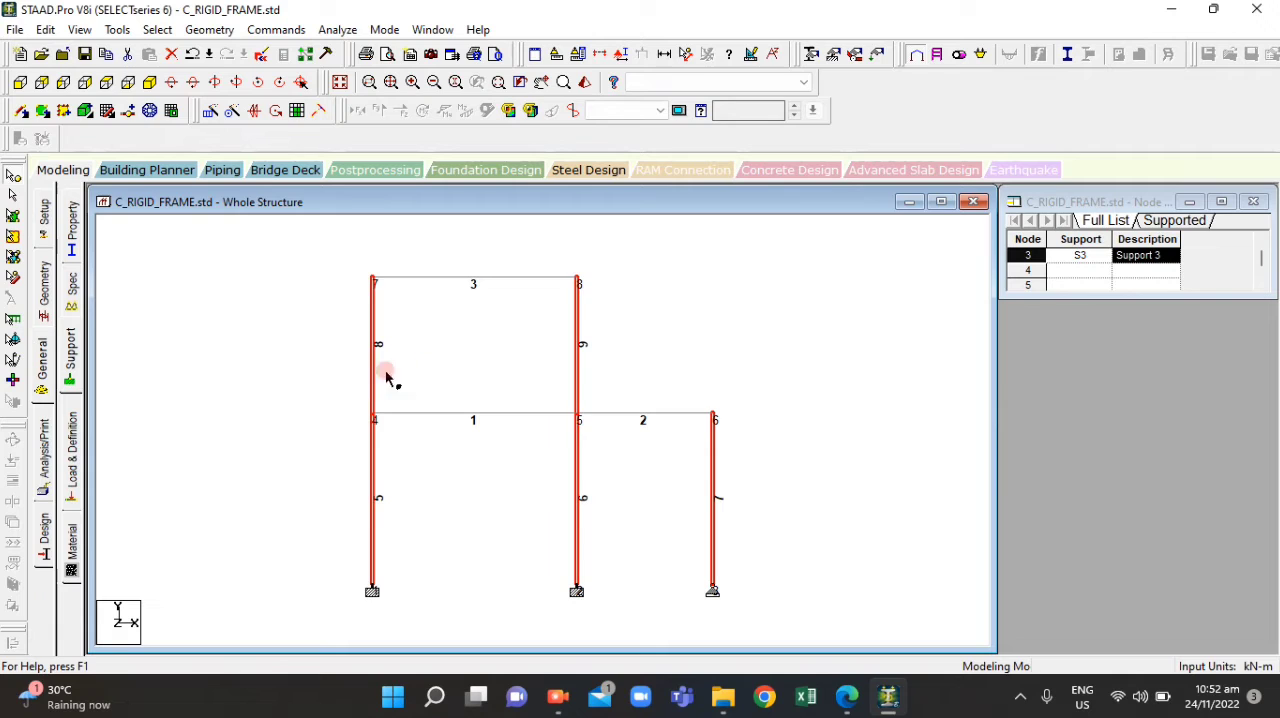
pyautogui.click(549, 371)
pyautogui.click(454, 303)
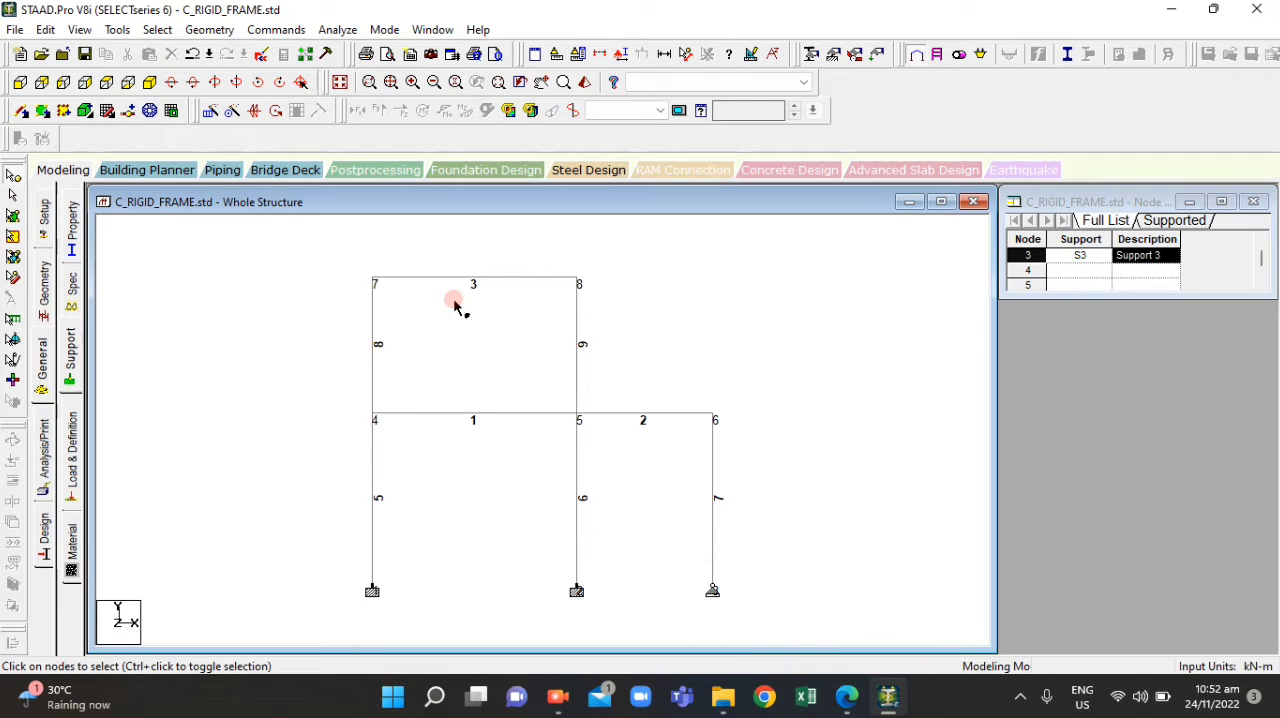
# Highlight the members of the BEAMS group from the list of created groups
pyautogui.hotkey('ctrl', 'g')
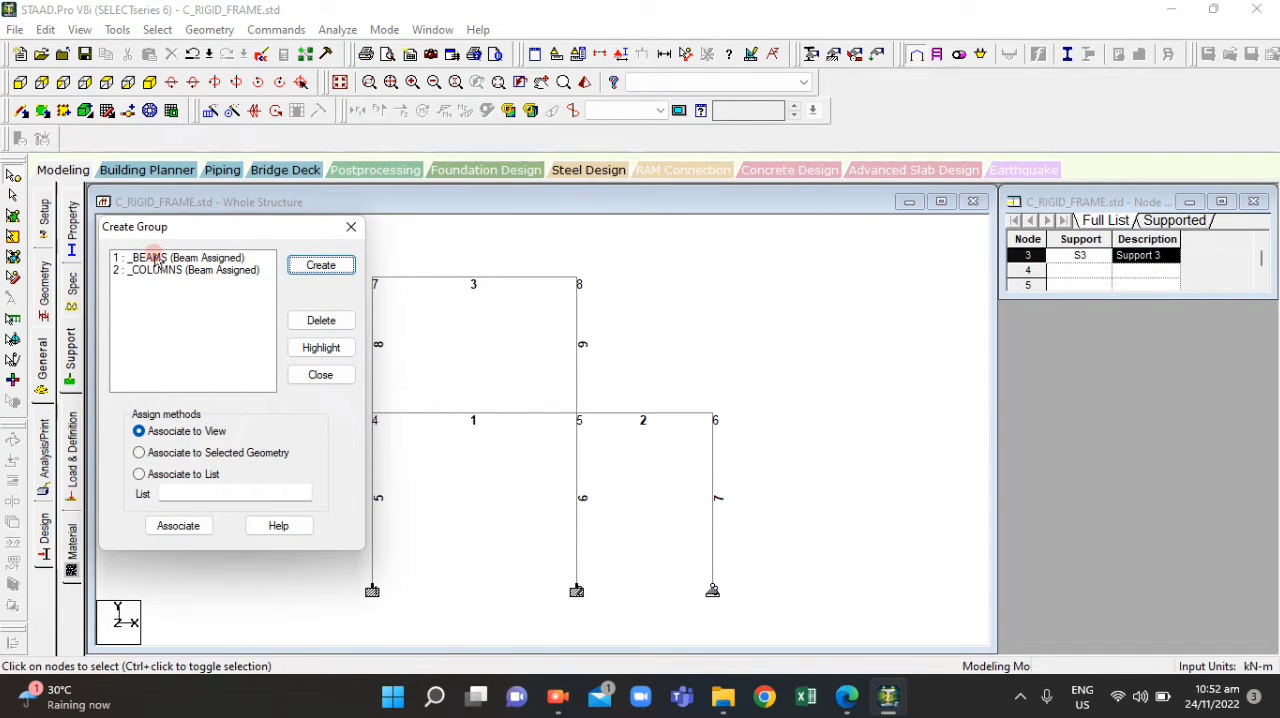
pyautogui.click(226, 270)
pyautogui.click(214, 258)
pyautogui.click(218, 268)
pyautogui.click(216, 259)
pyautogui.click(321, 347)
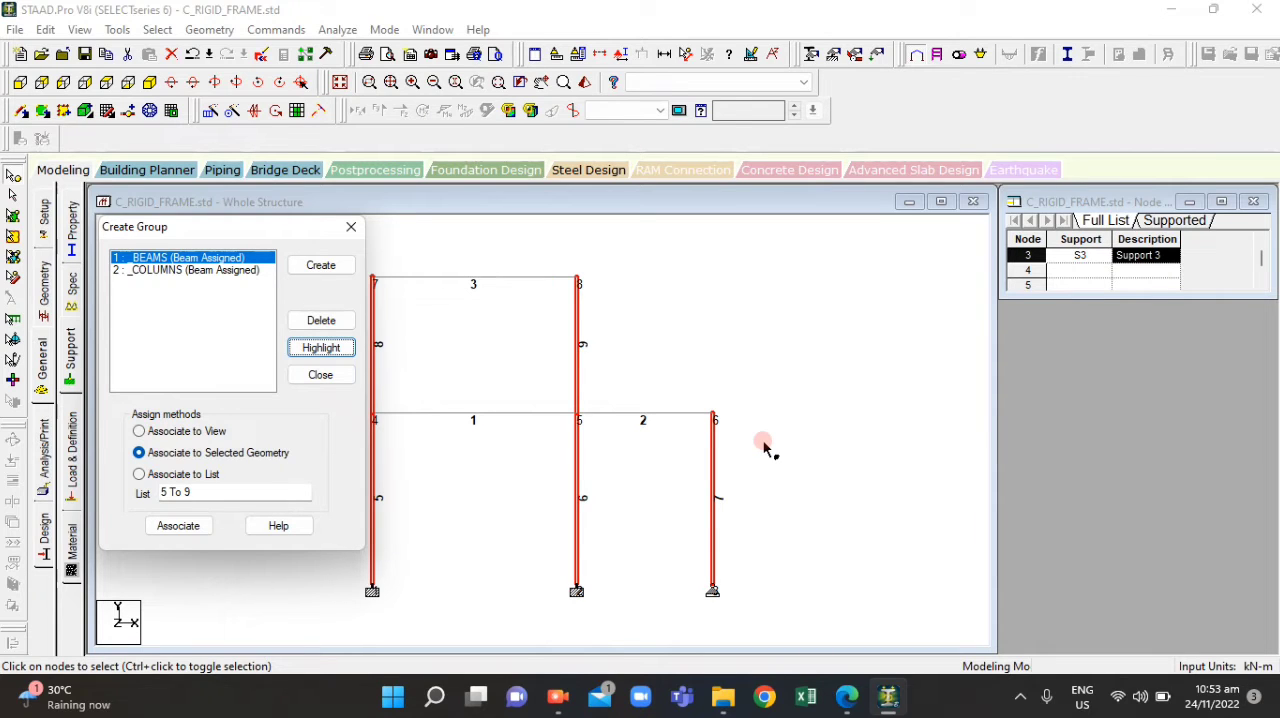
pyautogui.click(350, 228)
# Open the section properties of the frame and check the column and beam dimensions in ACT4.1.pdf
pyautogui.click(74, 230)
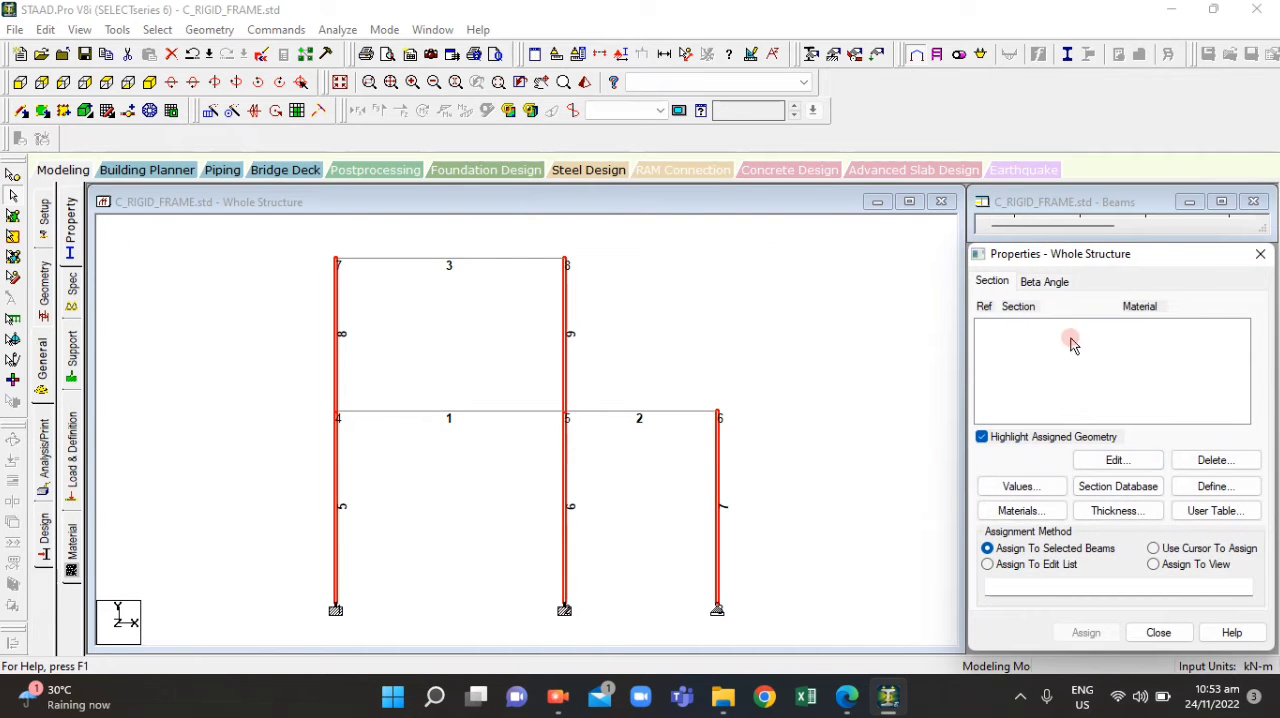
pyautogui.click(852, 702)
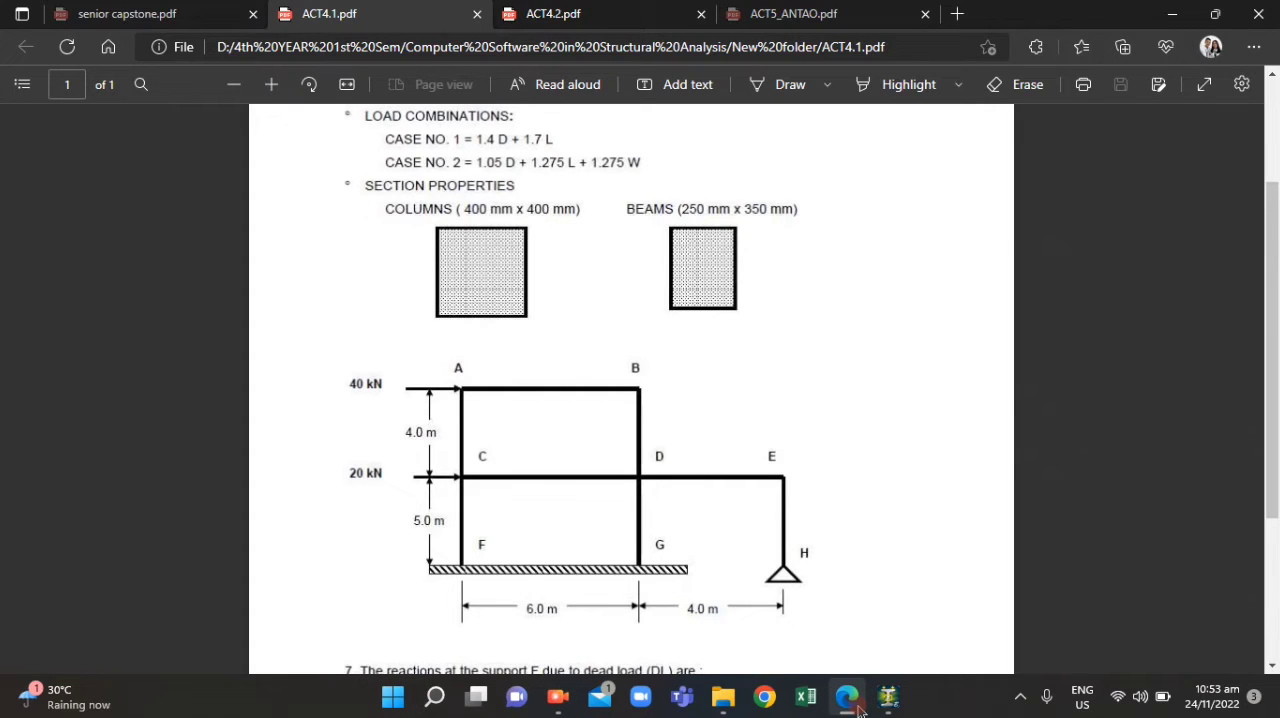
pyautogui.click(852, 702)
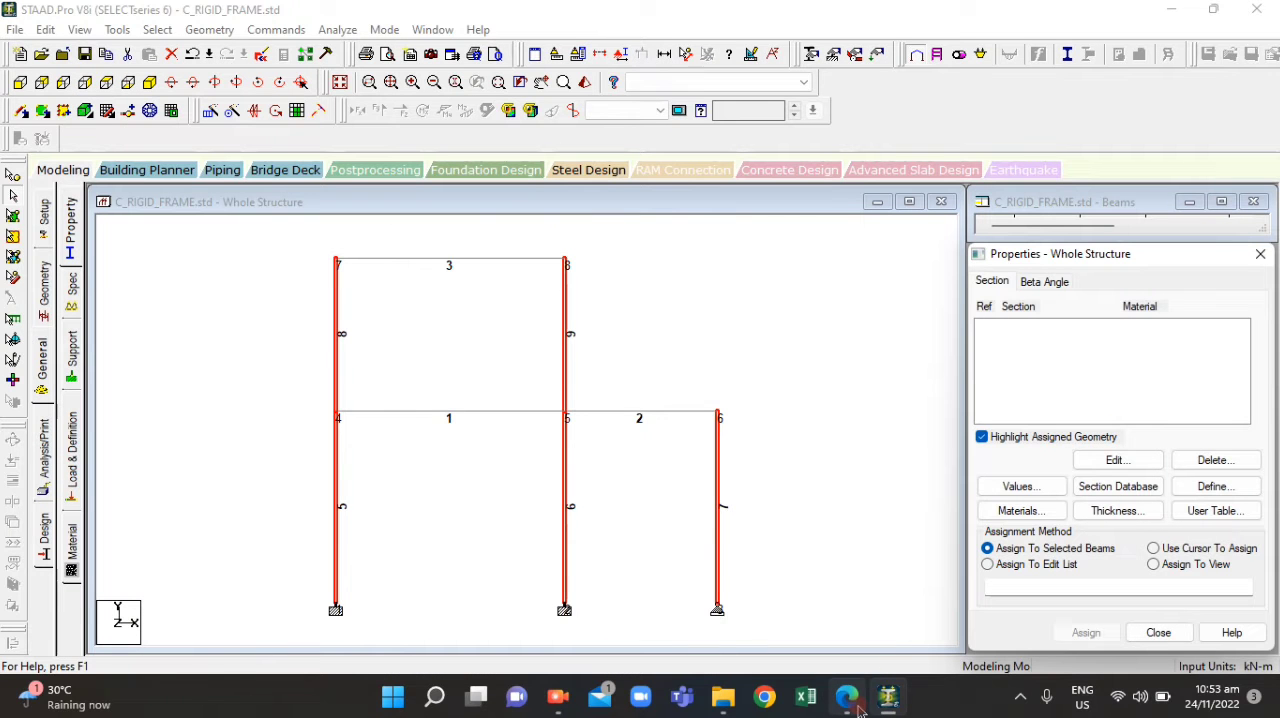
# Define a rectangular concrete section with YD 0.4 m and ZD 0.4 m and assign it to the selected vertical members
pyautogui.click(1213, 486)
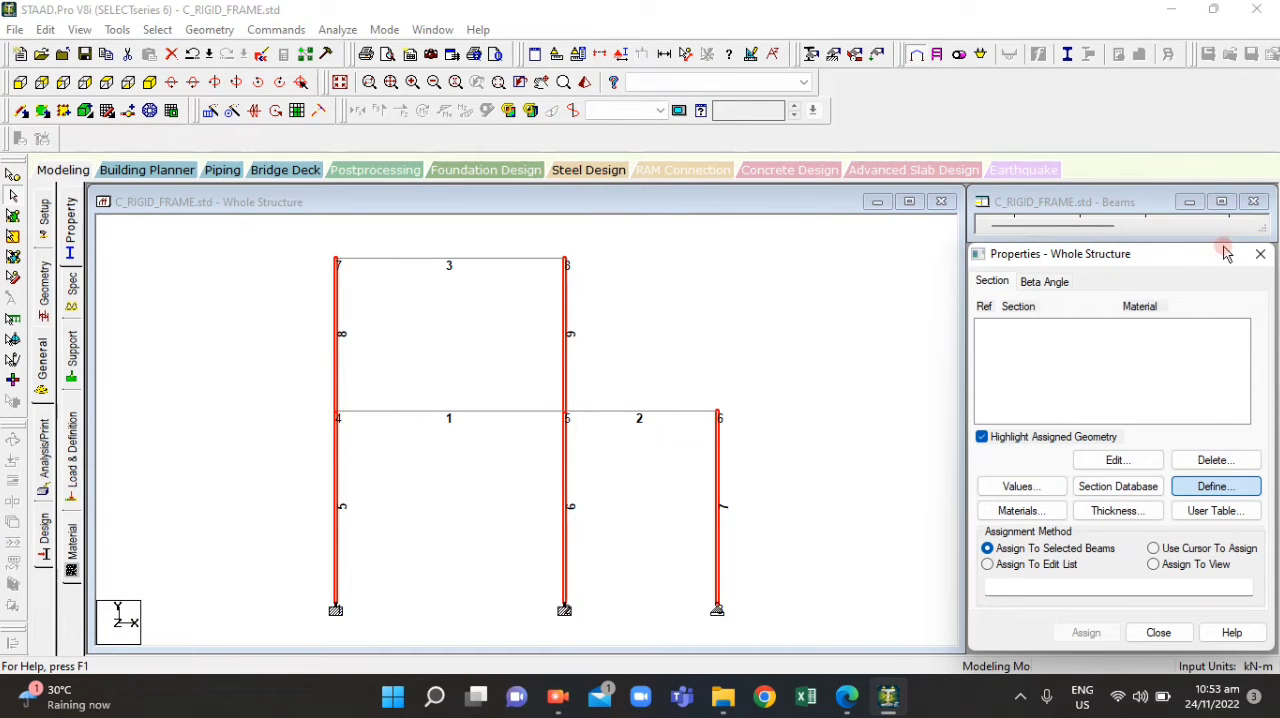
pyautogui.click(1214, 487)
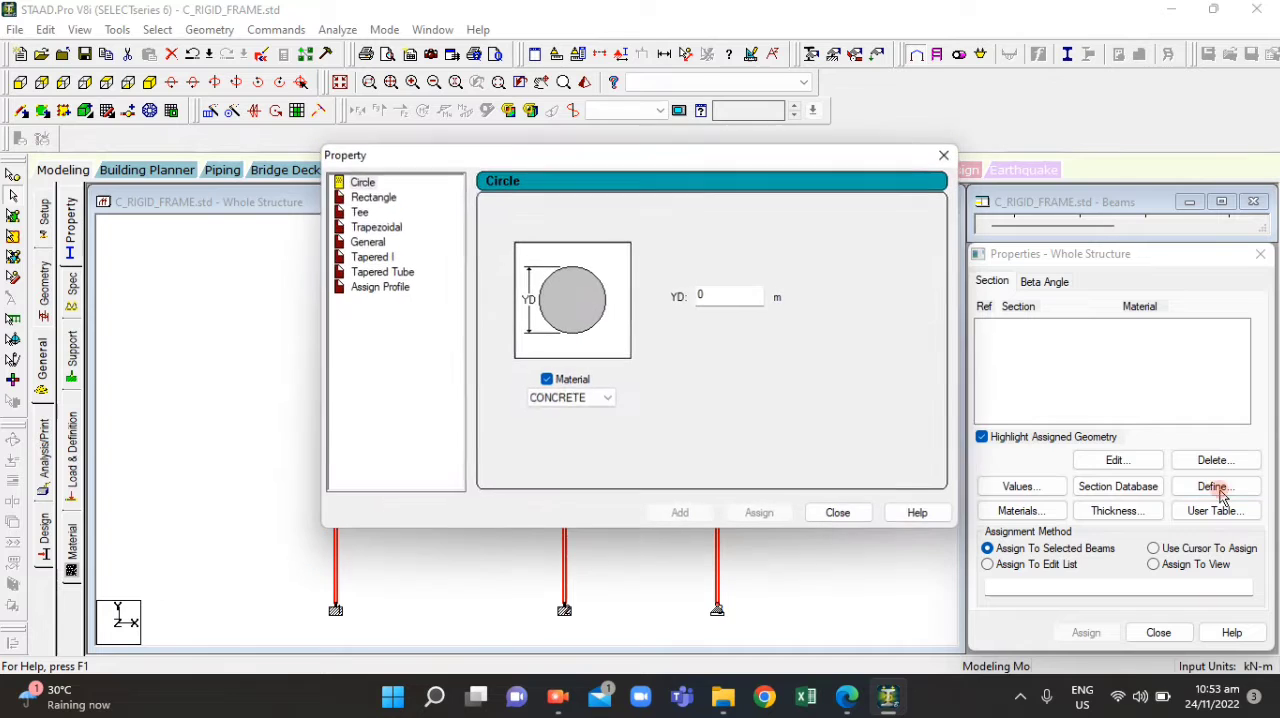
pyautogui.click(342, 199)
pyautogui.click(724, 285)
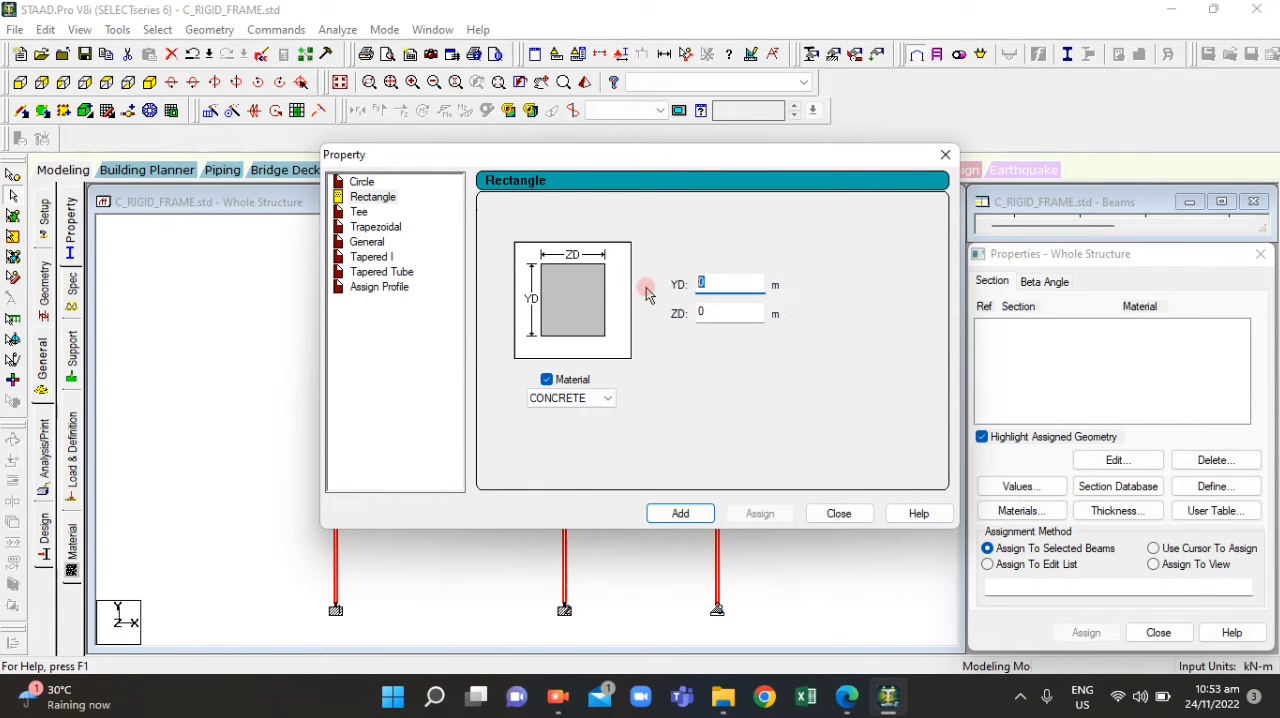
pyautogui.click(606, 398)
pyautogui.click(676, 369)
pyautogui.click(698, 283)
pyautogui.doubleClick(682, 284)
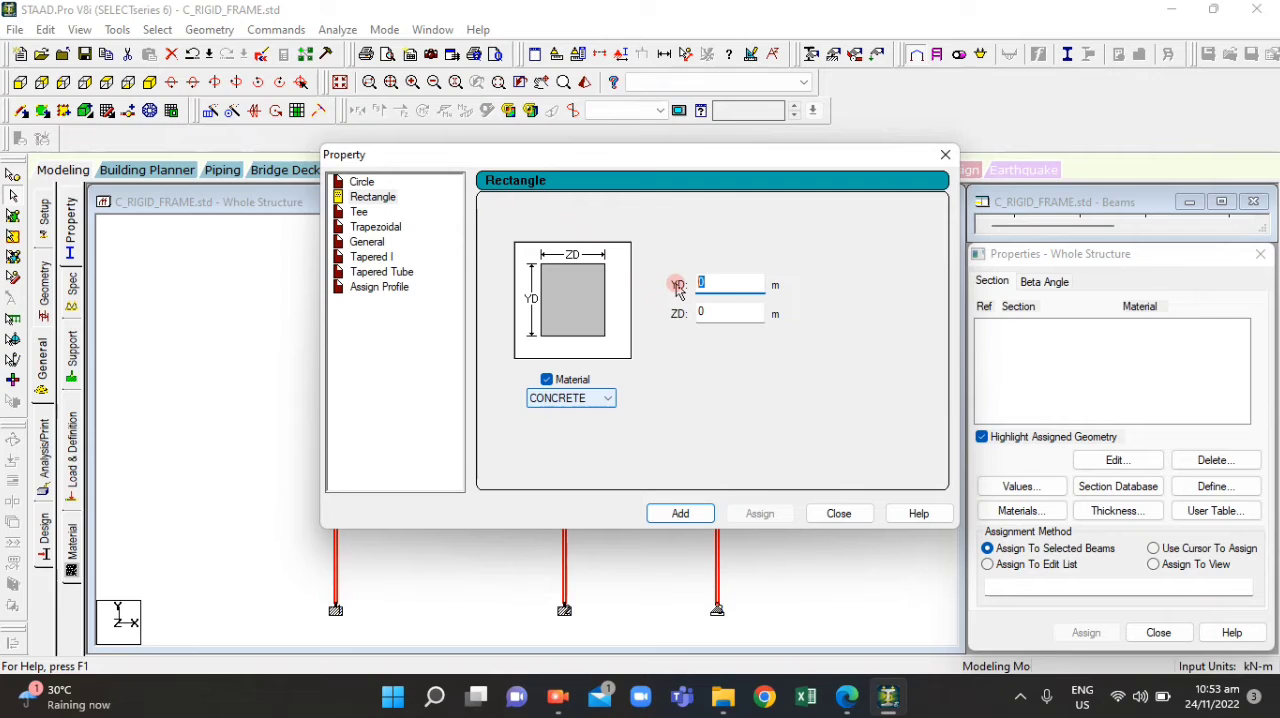
pyautogui.write('.4')
pyautogui.press('Tab')
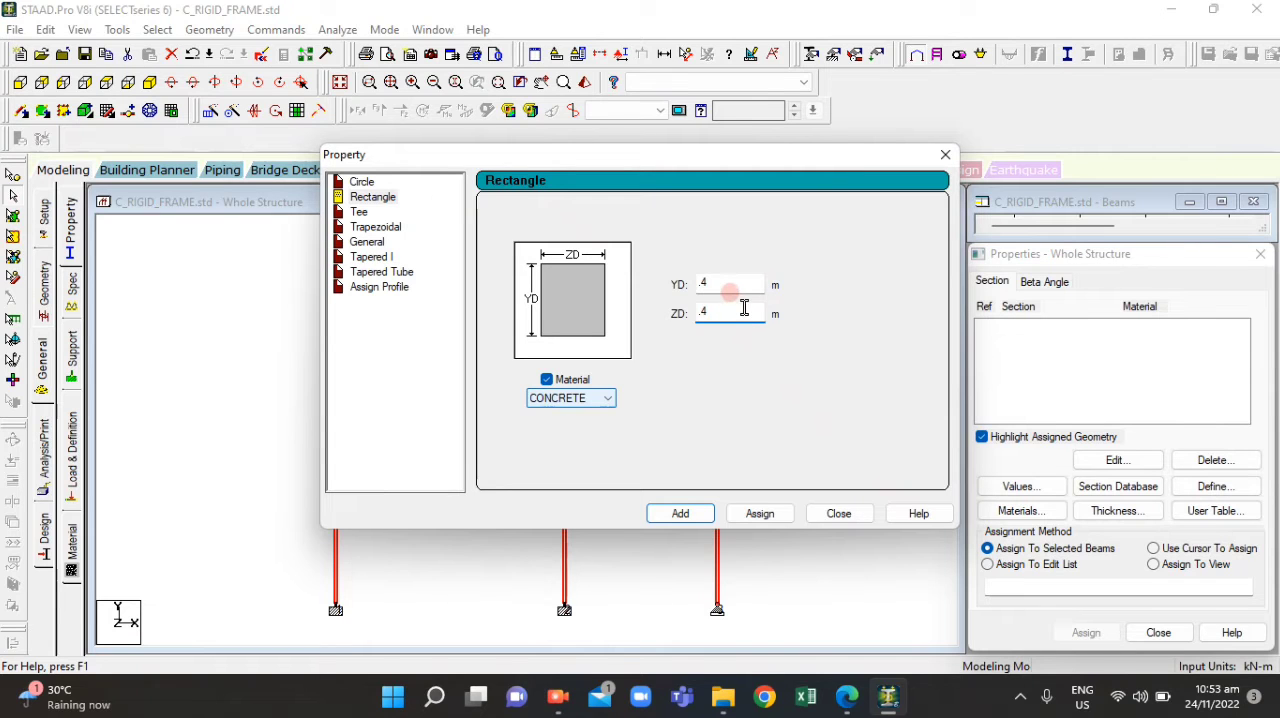
pyautogui.click(748, 515)
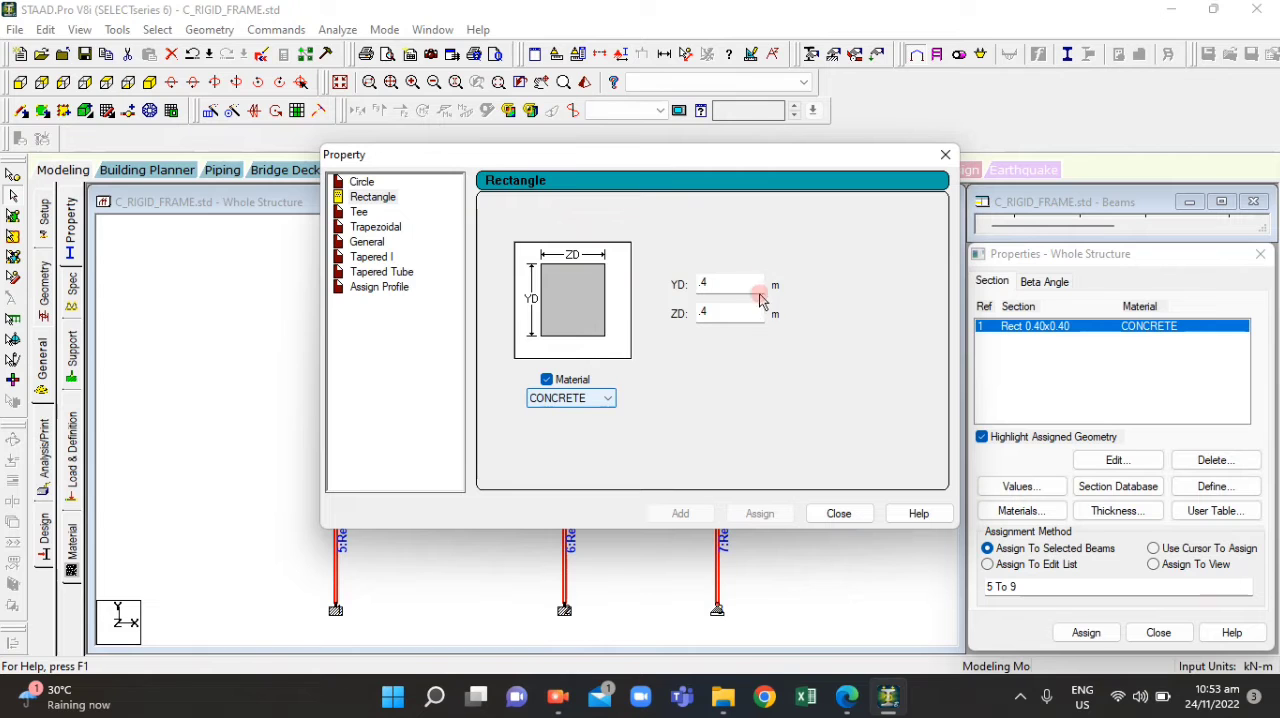
# Check the beam size in ACT4.1.pdf, define a rectangular concrete section with YD 0.35 m and ZD 0.25 m, and assign it to the selected members
pyautogui.click(846, 697)
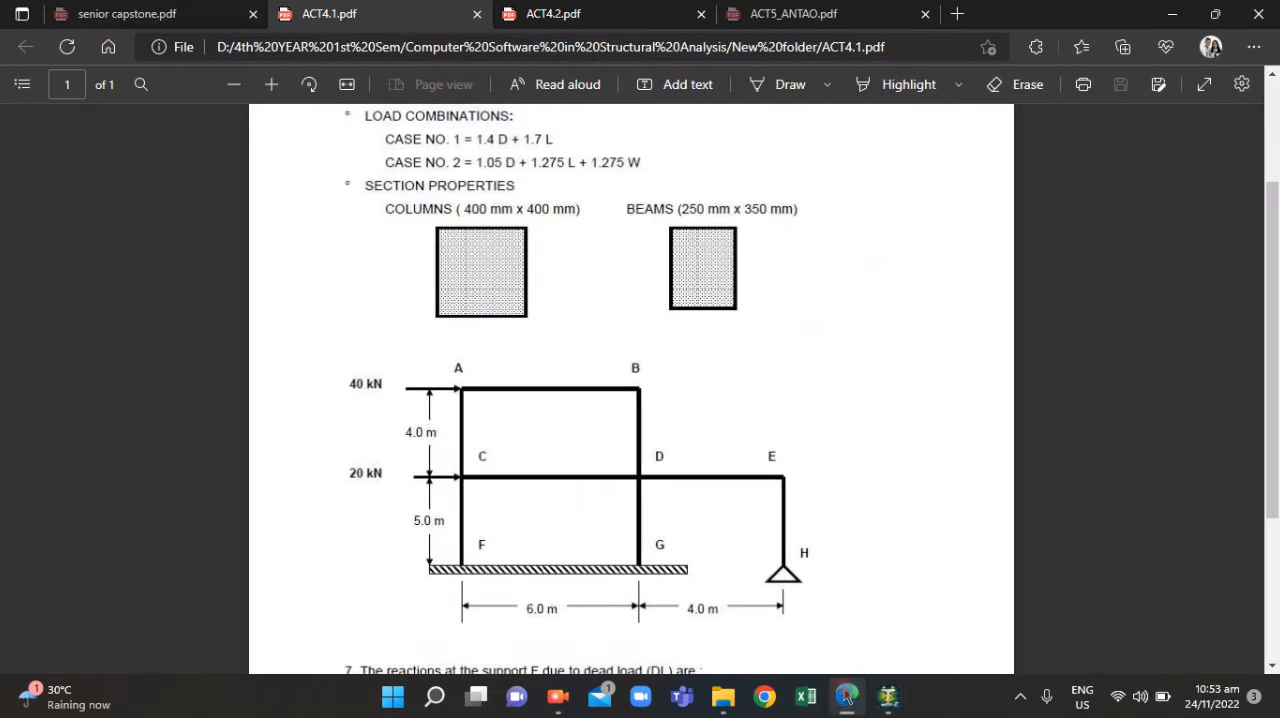
pyautogui.click(846, 697)
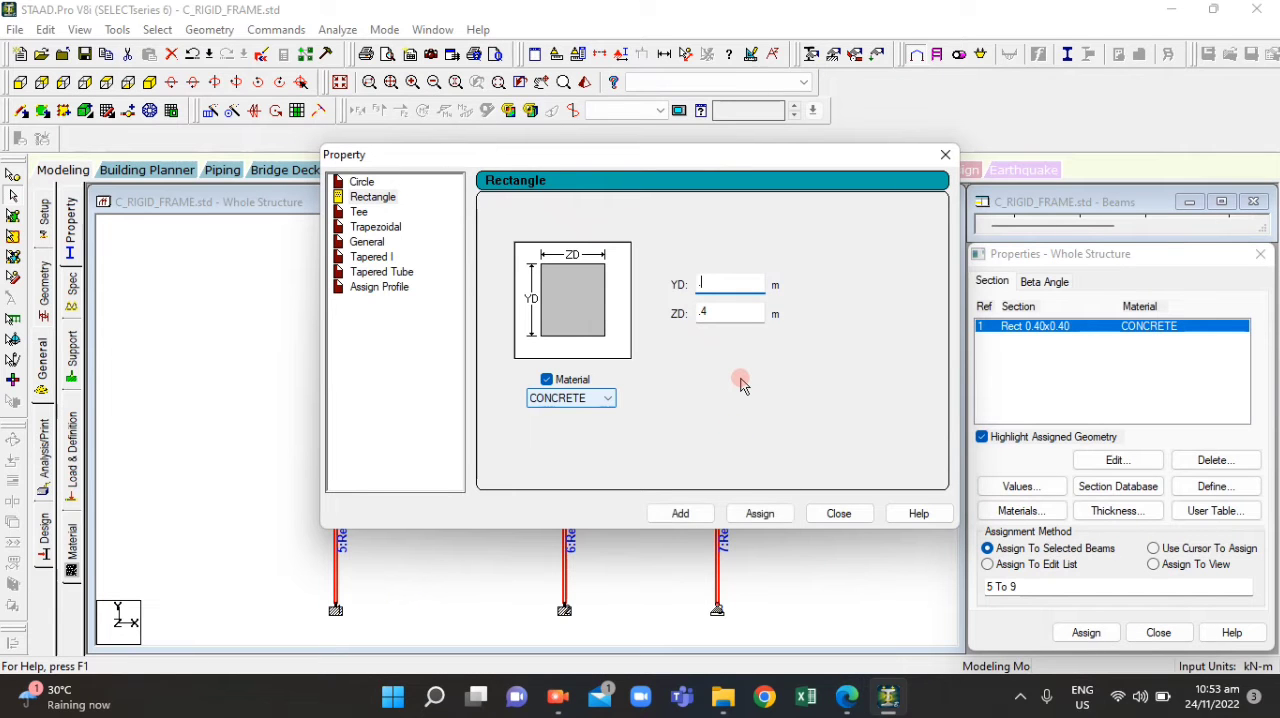
pyautogui.click(726, 313)
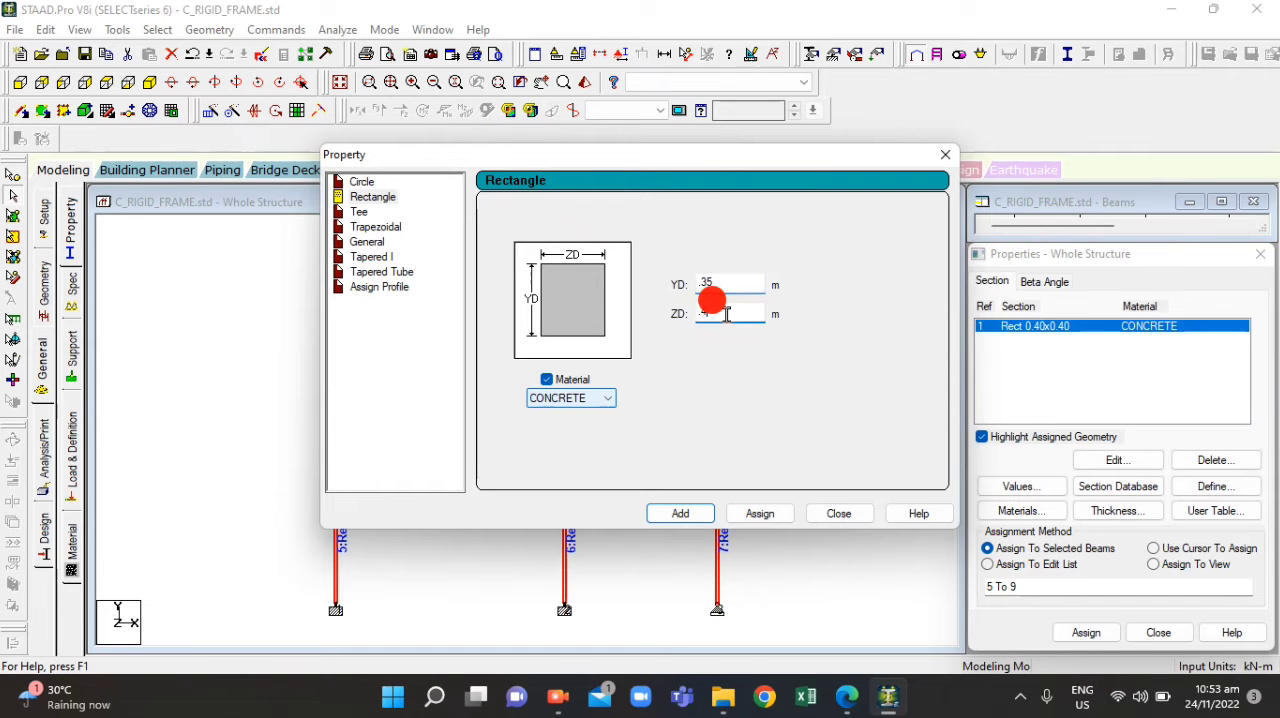
pyautogui.press('BackSpace')
pyautogui.write('25')
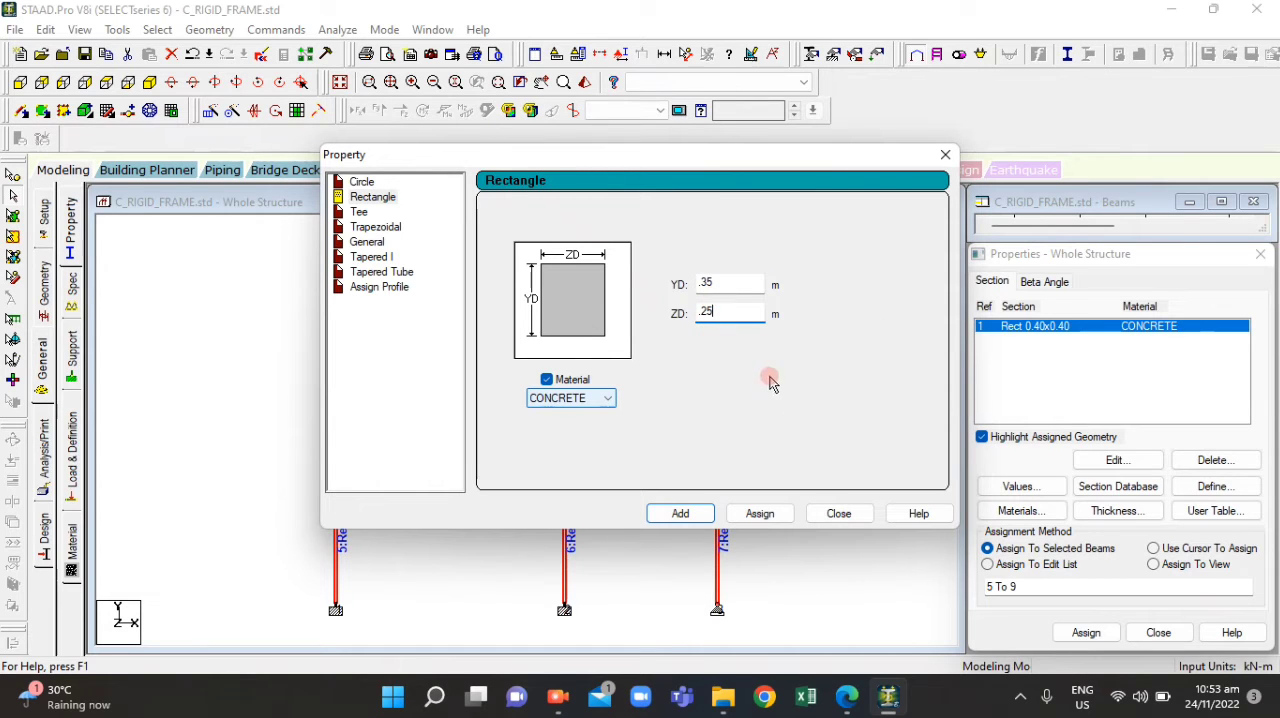
pyautogui.click(846, 697)
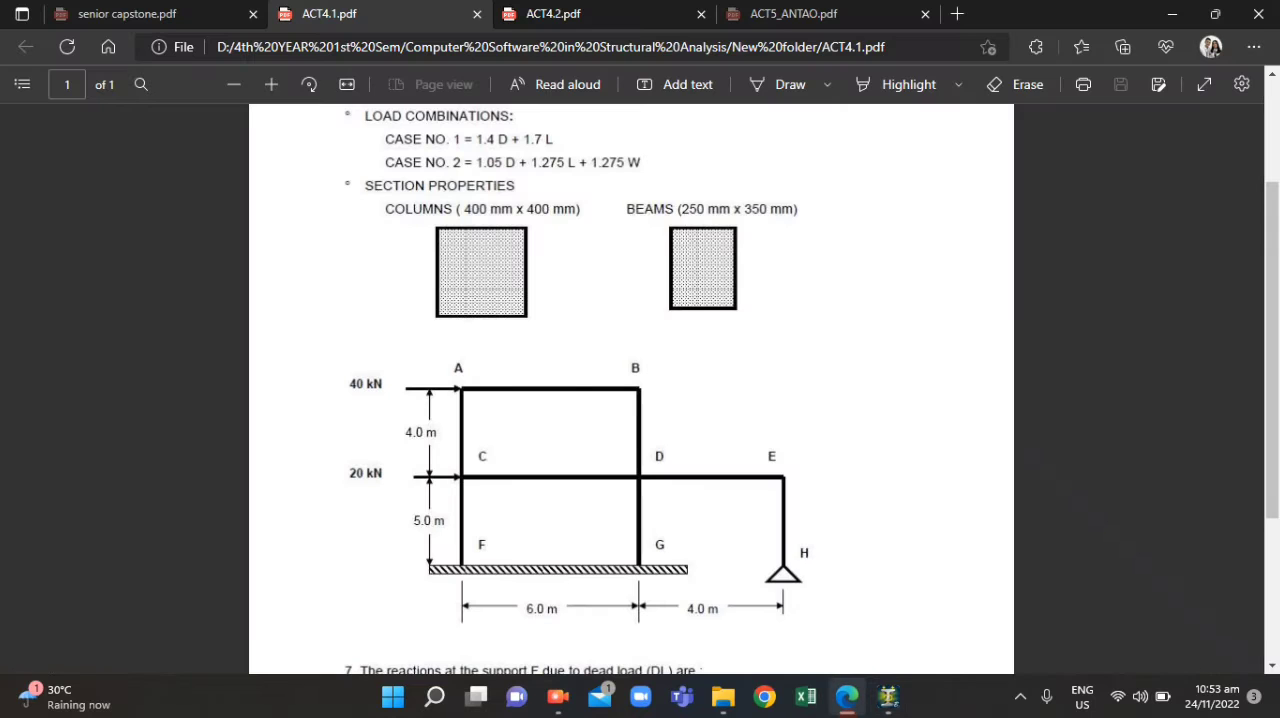
pyautogui.click(888, 697)
pyautogui.click(764, 516)
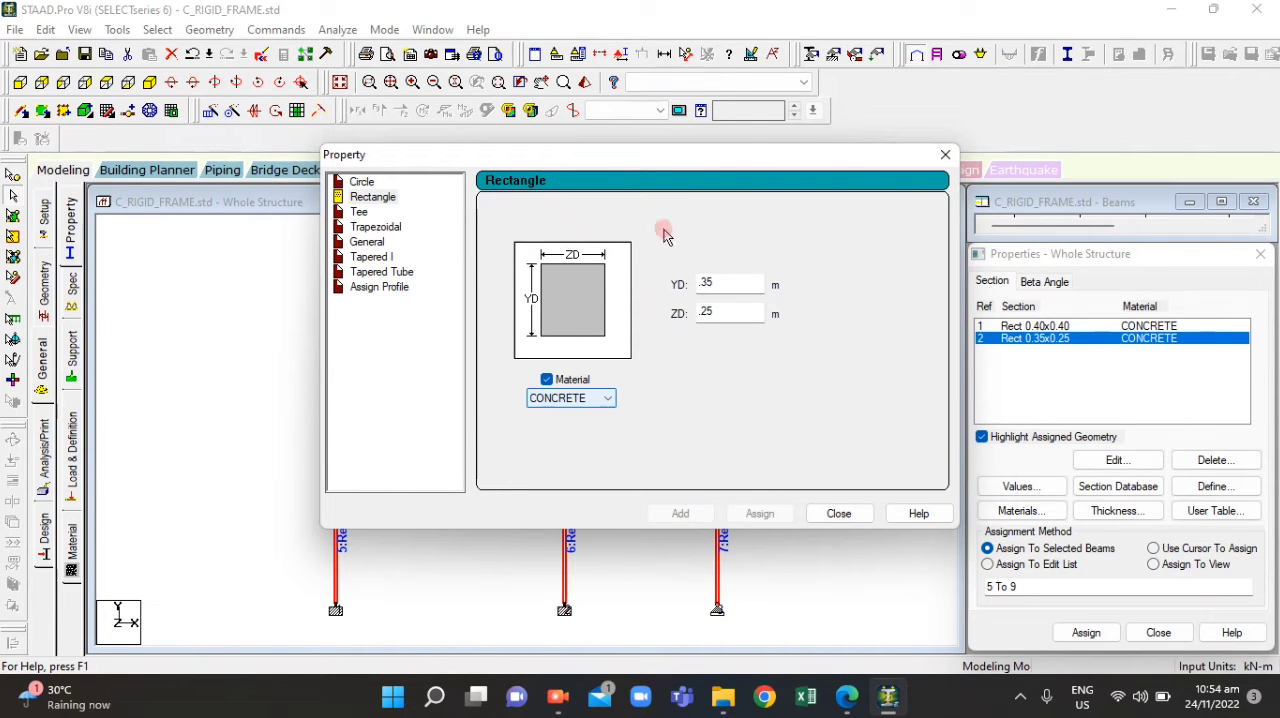
# Compare the available section materials with the material properties in ACT4.1.pdf and close the section definition
pyautogui.moveTo(644, 165); pyautogui.dragTo(614, 253)
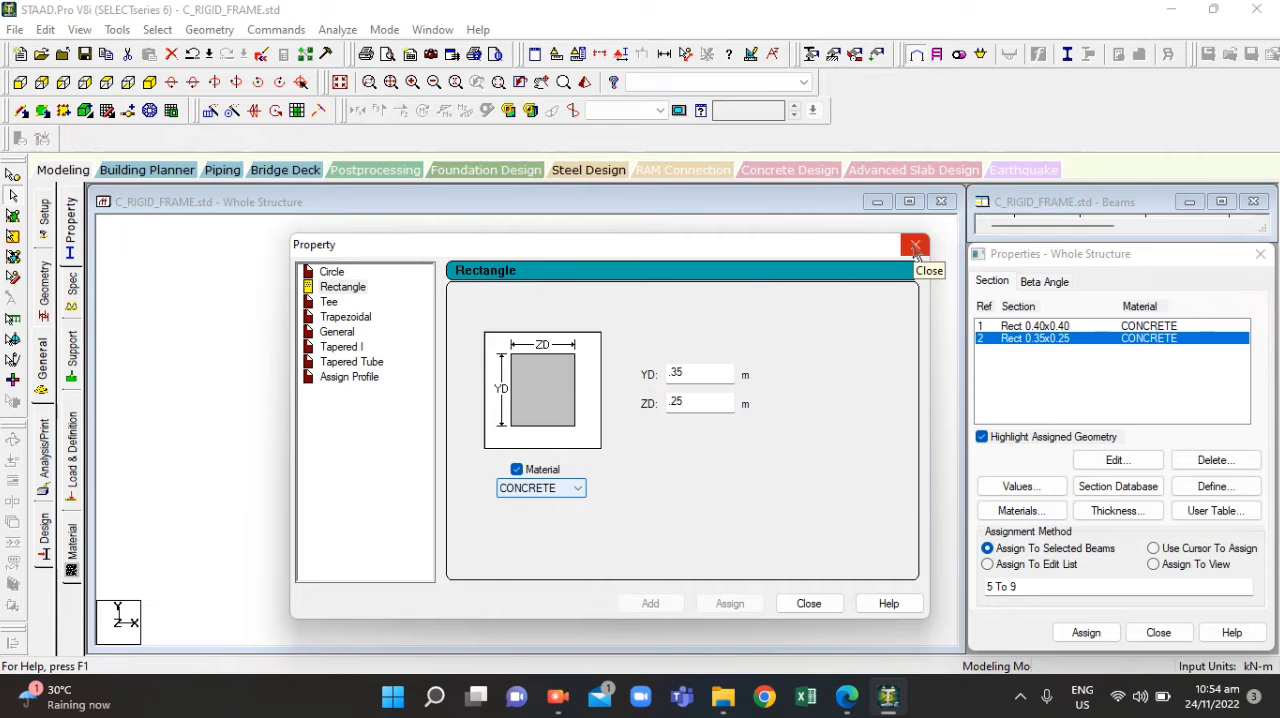
pyautogui.click(551, 488)
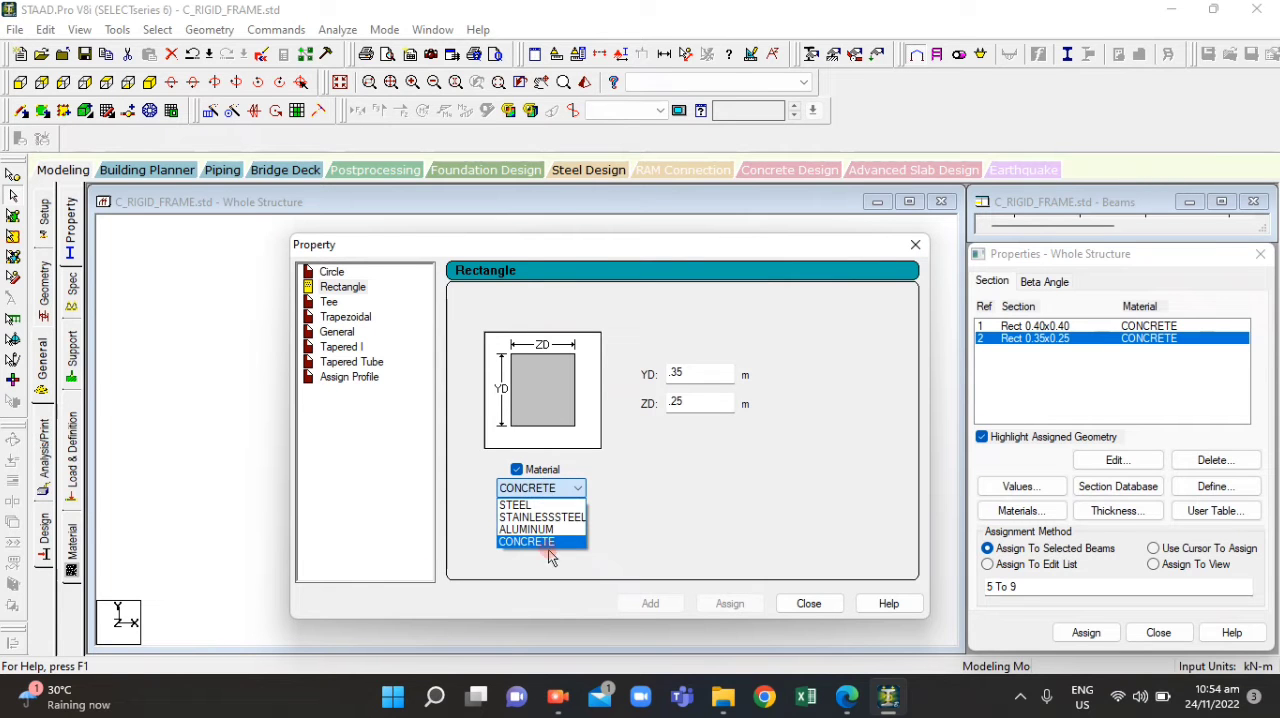
pyautogui.click(843, 703)
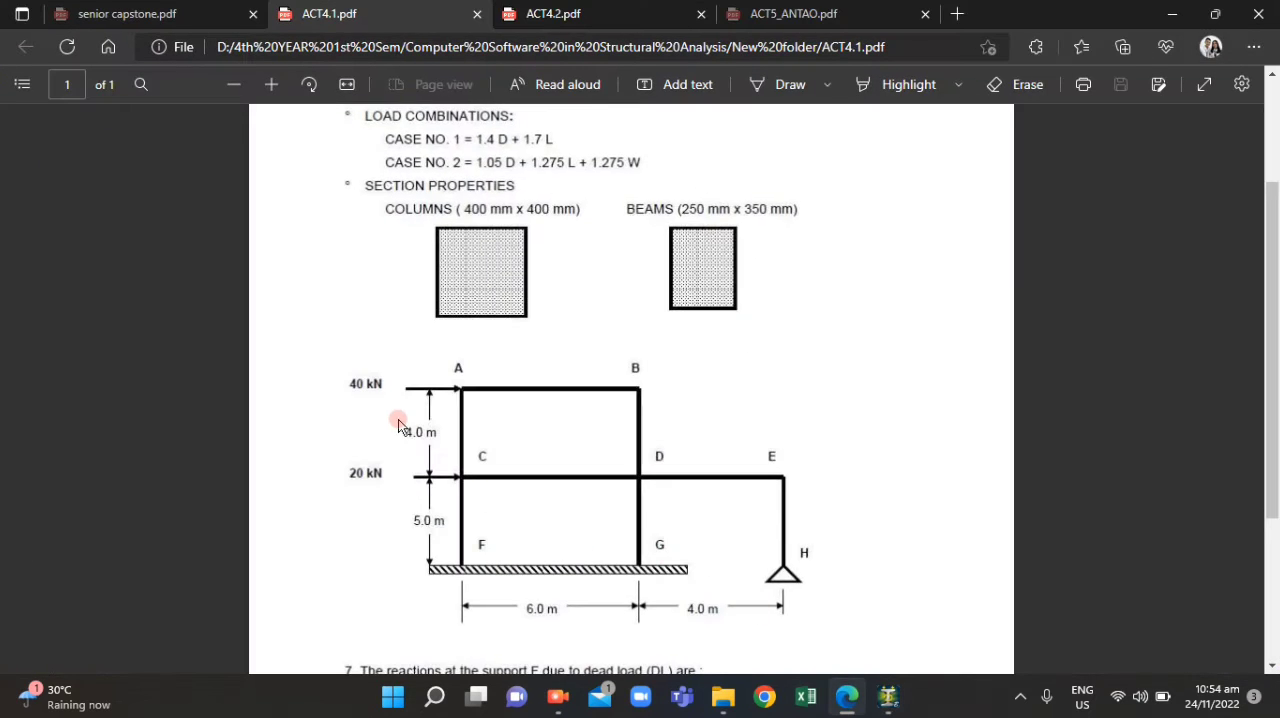
pyautogui.scroll(2, 398, 425)
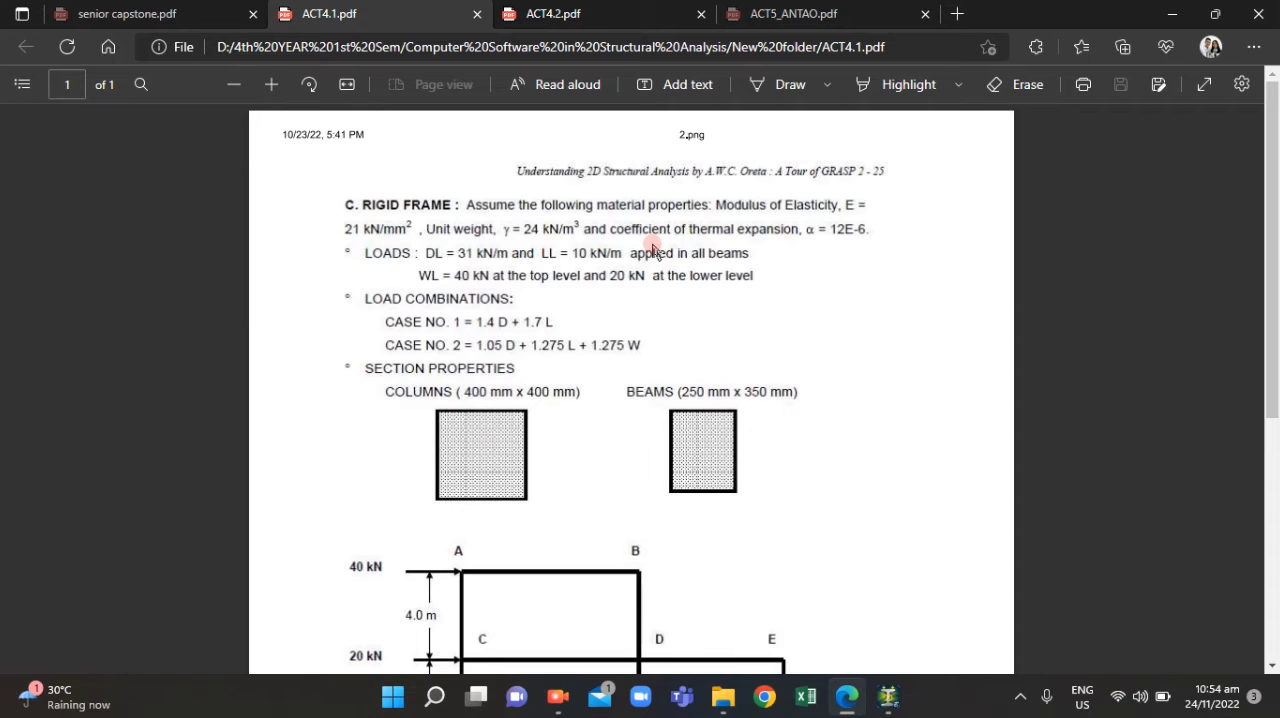
pyautogui.moveTo(845, 711)
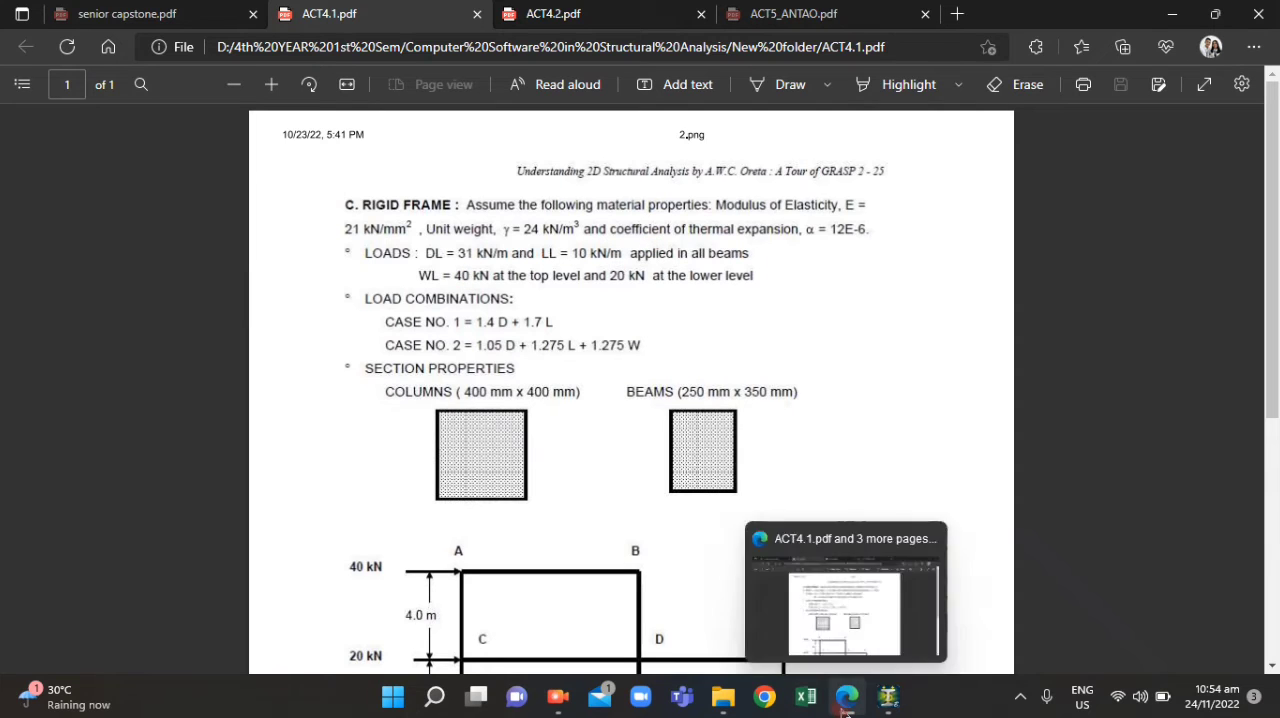
pyautogui.click(888, 697)
pyautogui.click(525, 487)
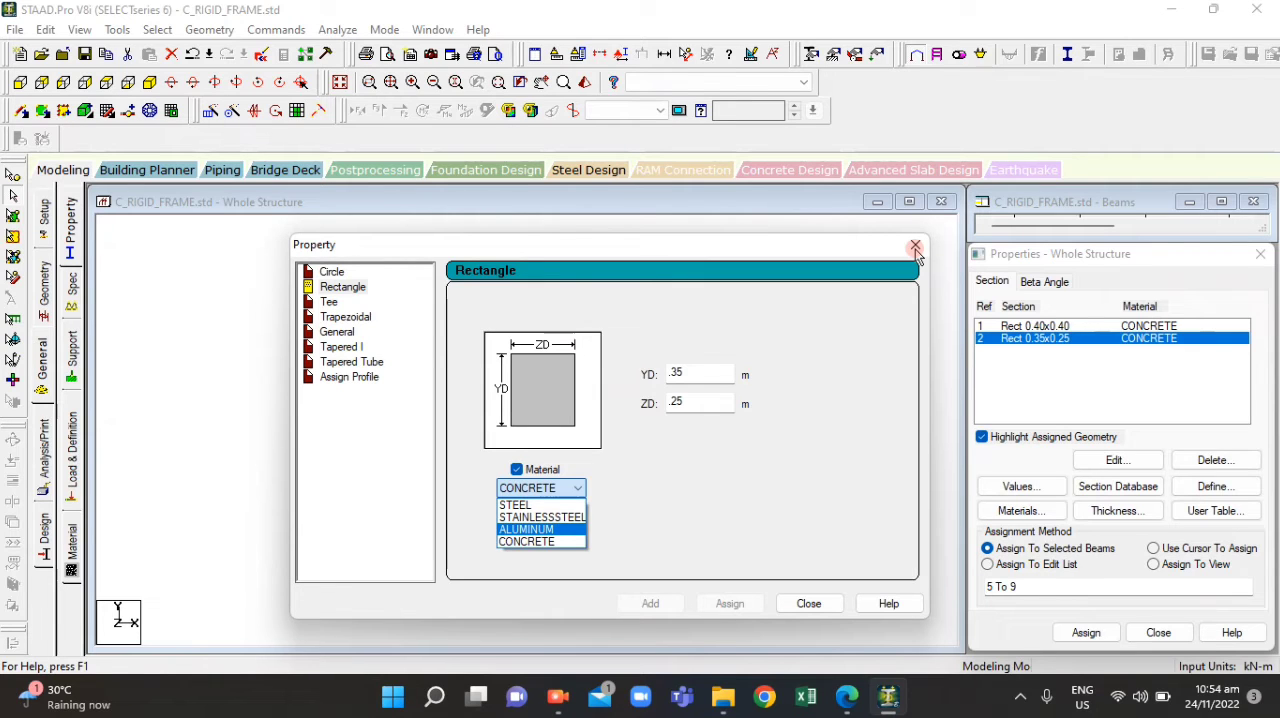
pyautogui.click(829, 597)
pyautogui.click(818, 603)
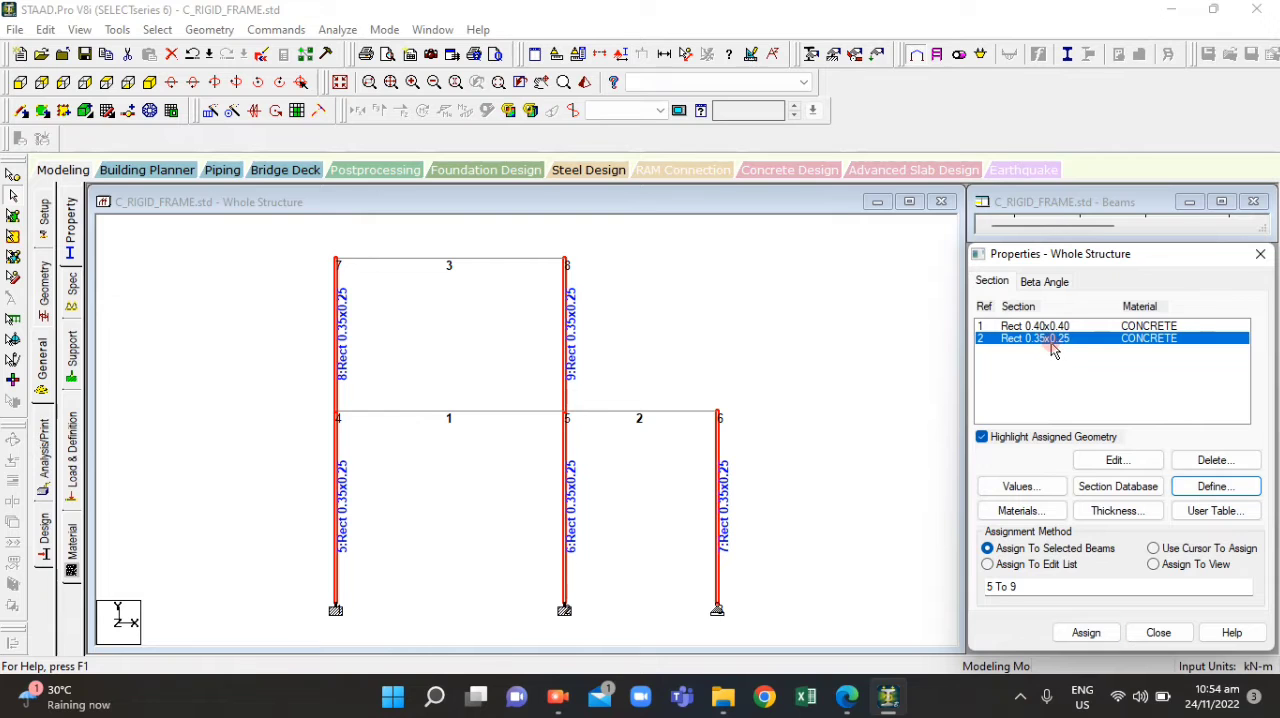
# Open the list of created member groups and clear the current member selection
pyautogui.click(566, 328)
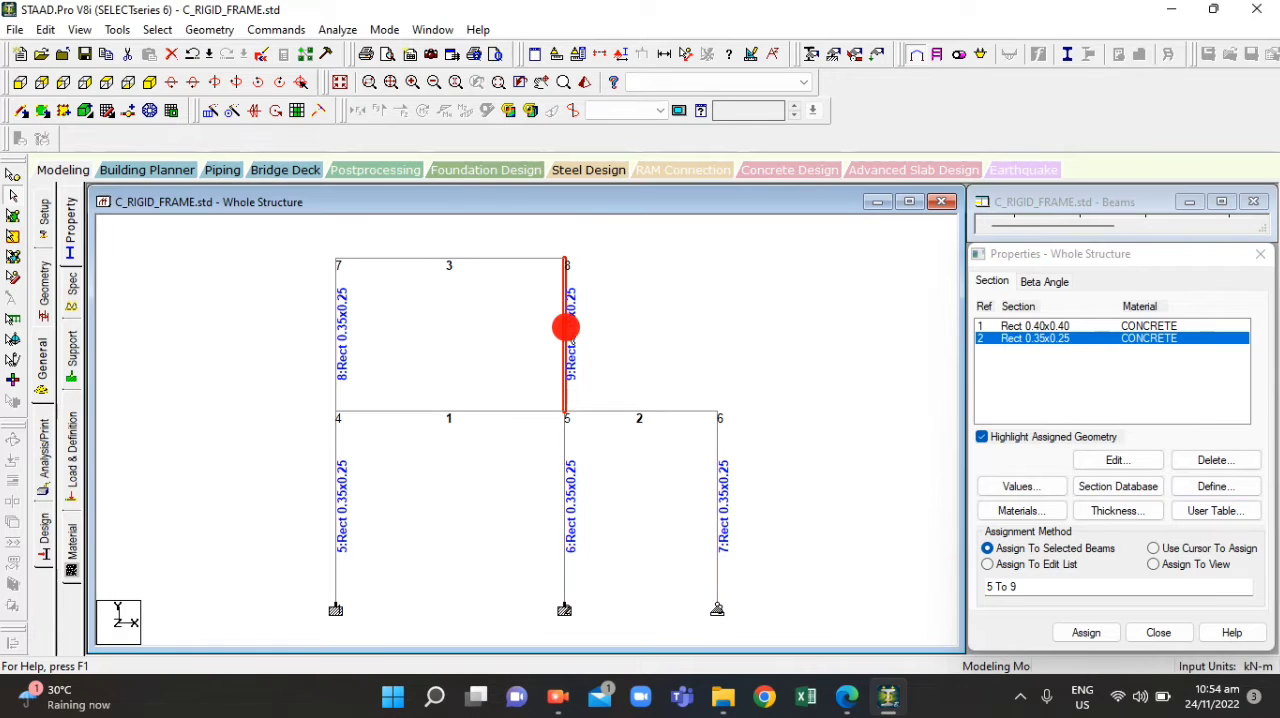
pyautogui.click(497, 340)
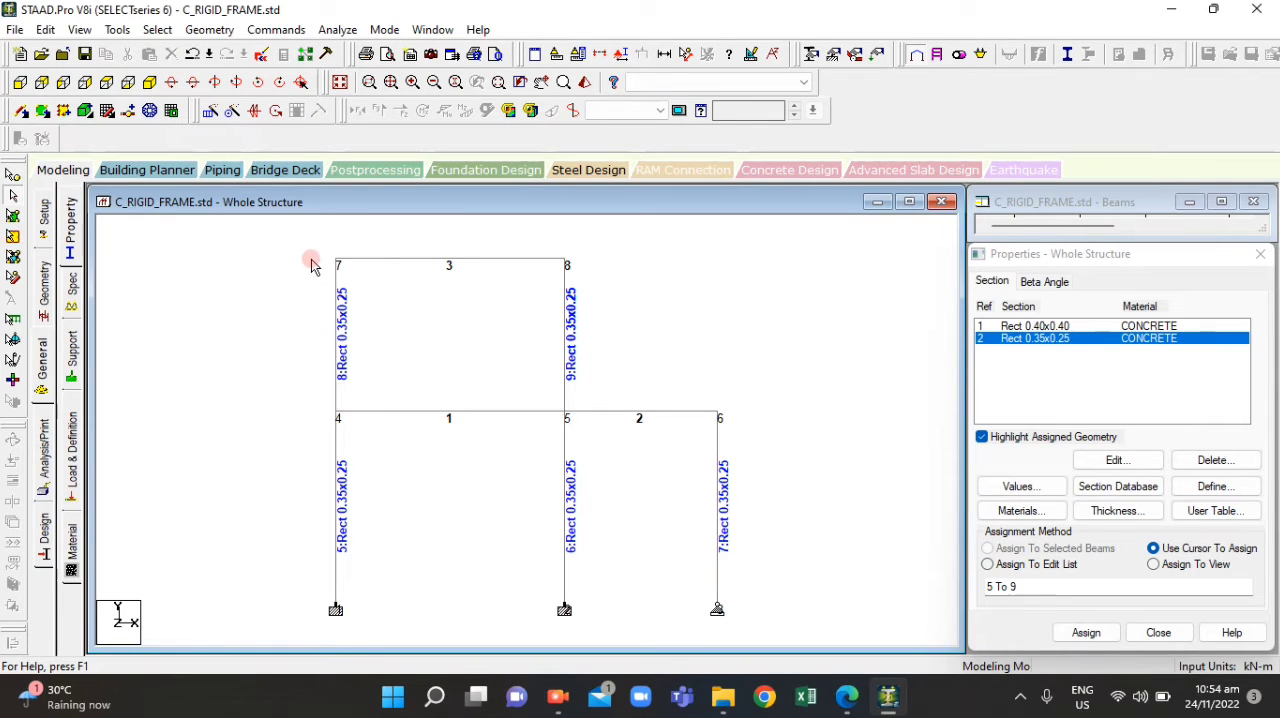
pyautogui.moveTo(310, 258); pyautogui.dragTo(662, 546)
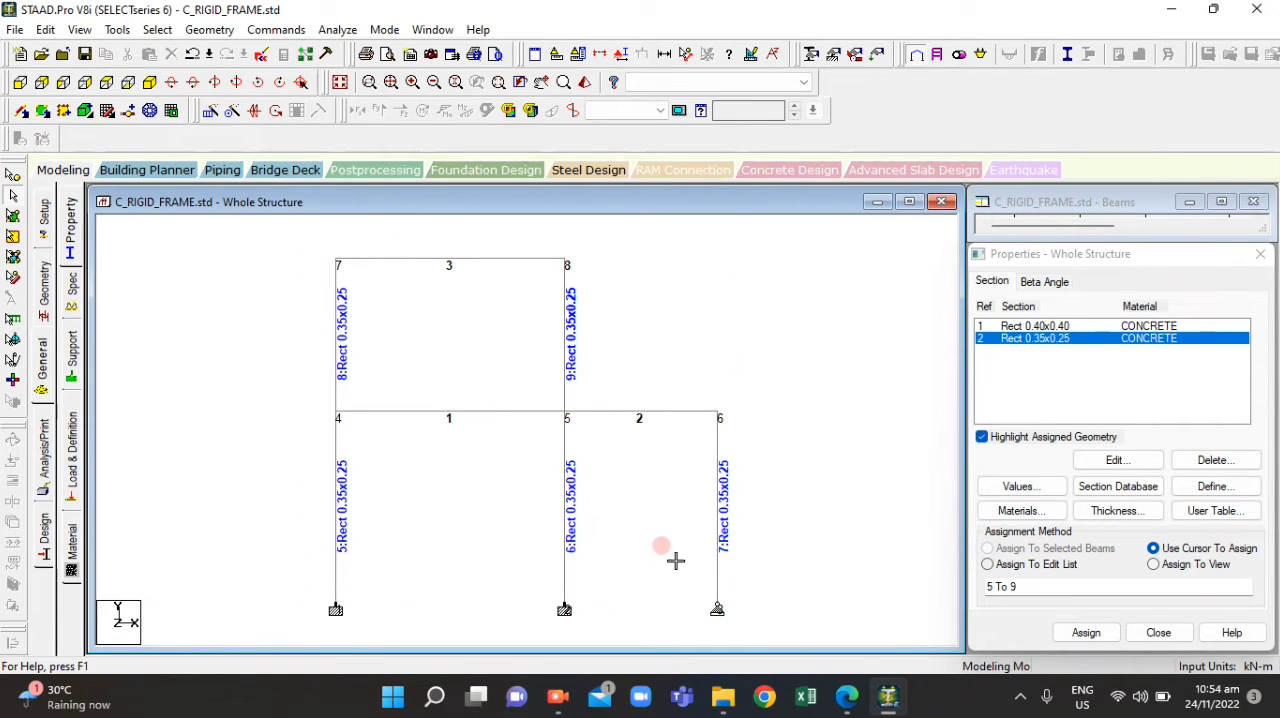
pyautogui.hotkey('ctrl', 'g')
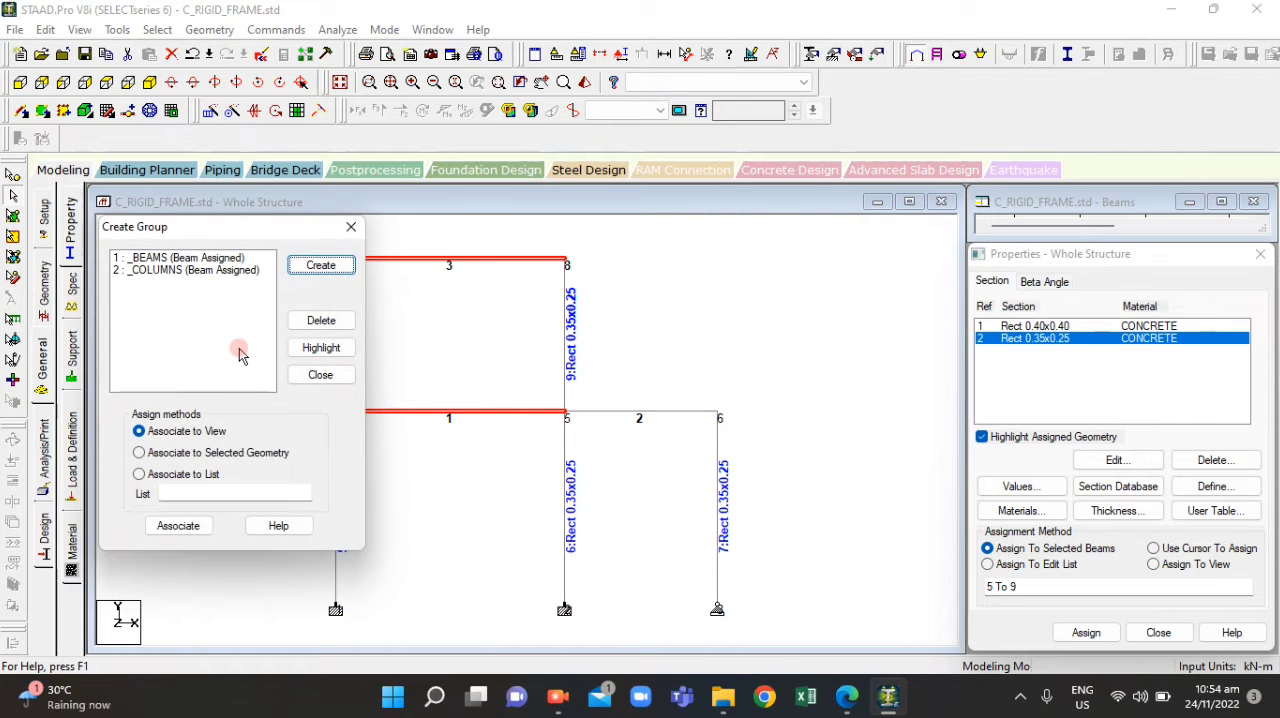
pyautogui.click(715, 333)
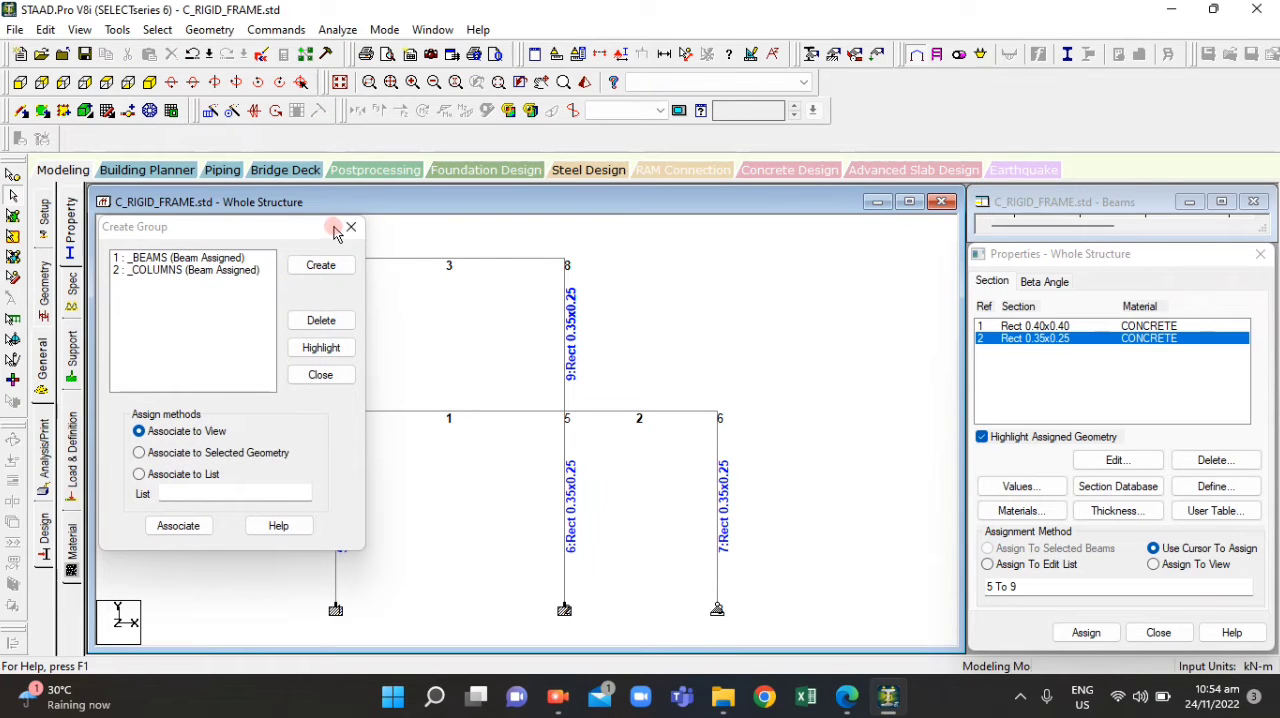
# Highlight the COLUMNS group, assign the Rect 0.40x0.40 concrete section to its selected members, and clear the selection
pyautogui.click(193, 279)
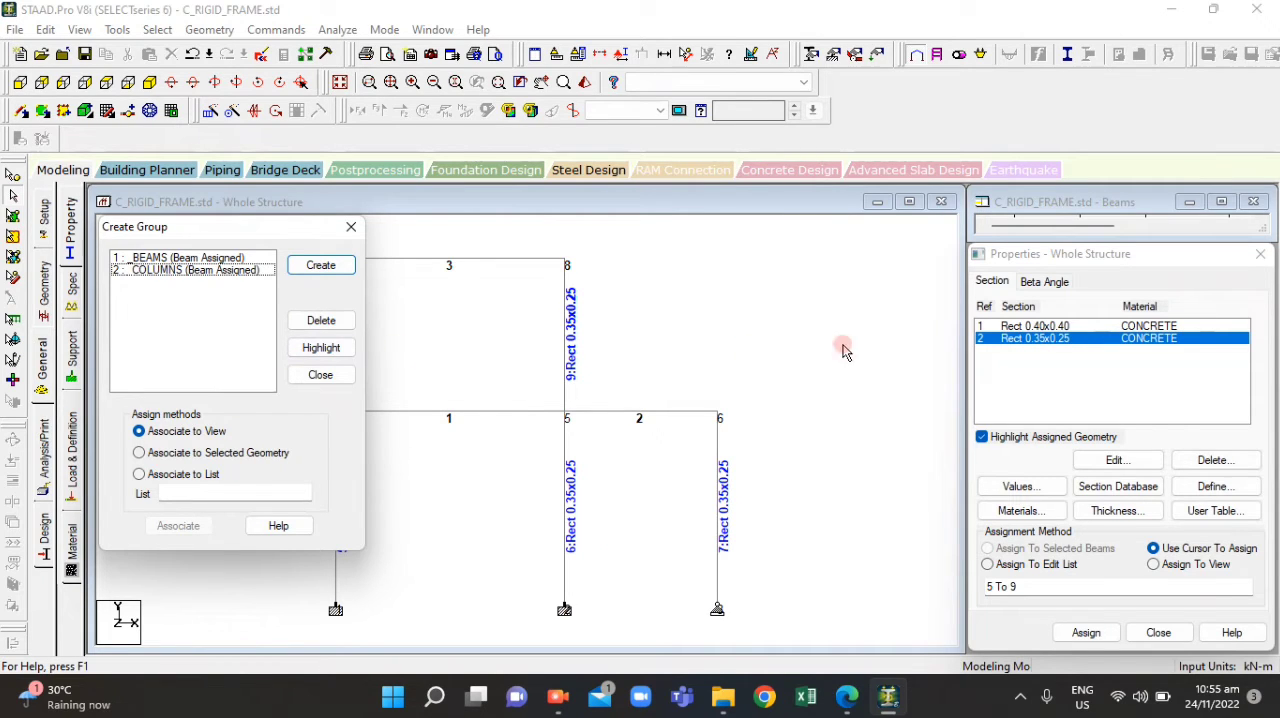
pyautogui.click(331, 347)
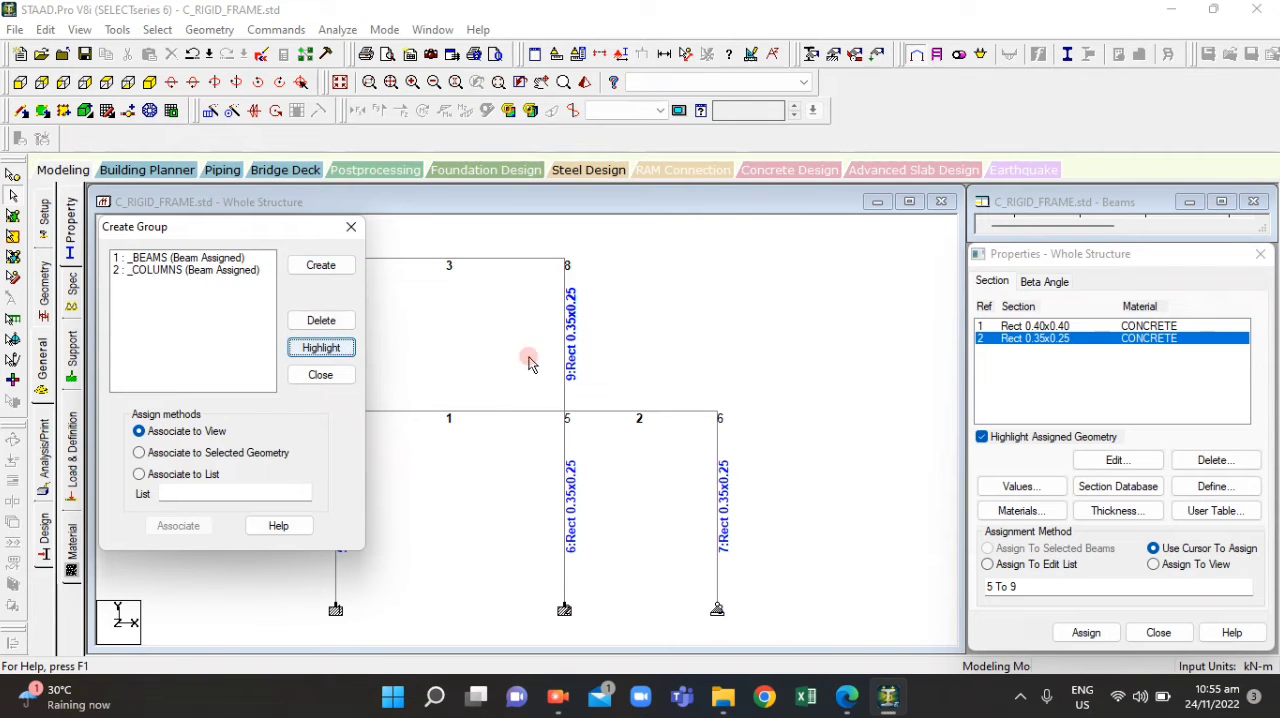
pyautogui.click(1030, 326)
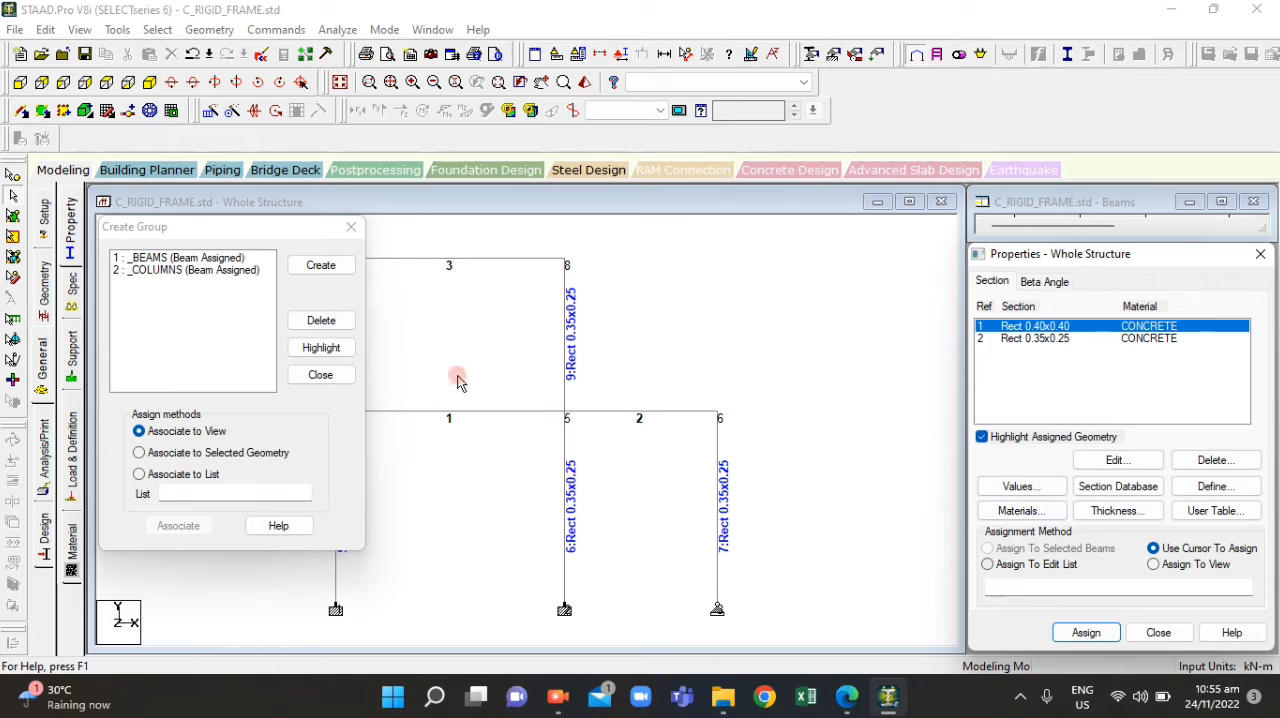
pyautogui.click(328, 350)
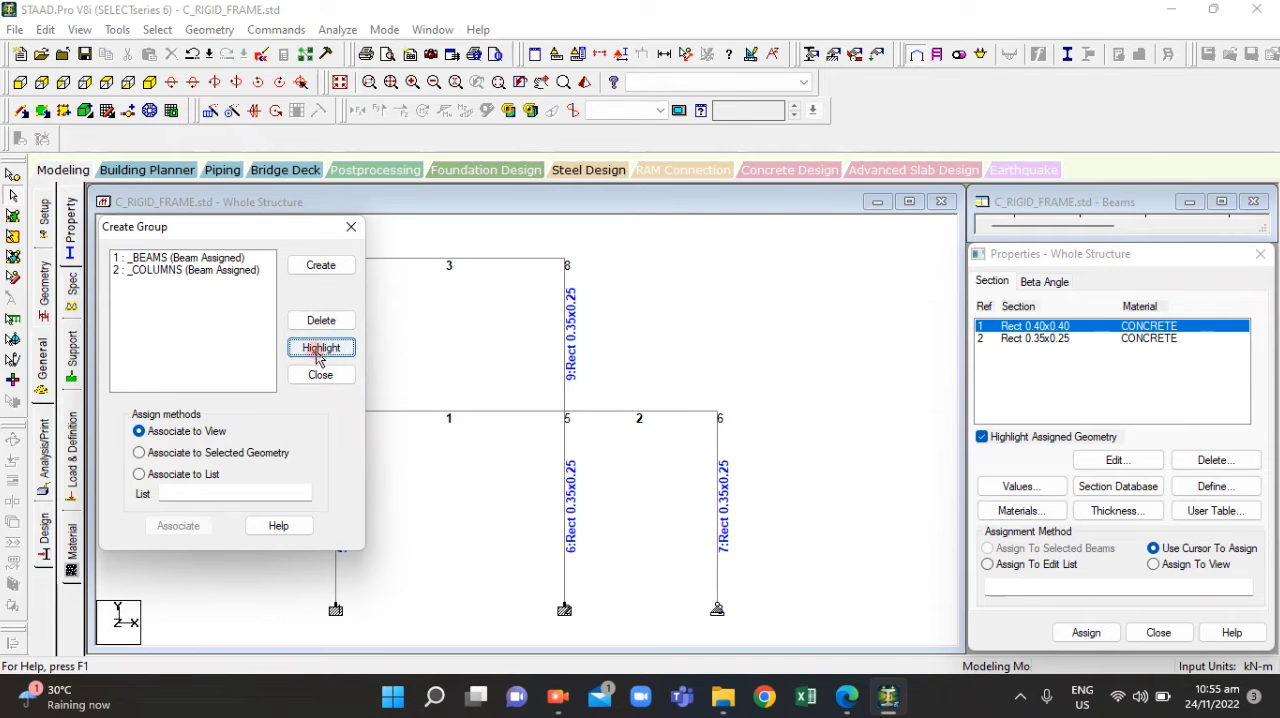
pyautogui.click(214, 270)
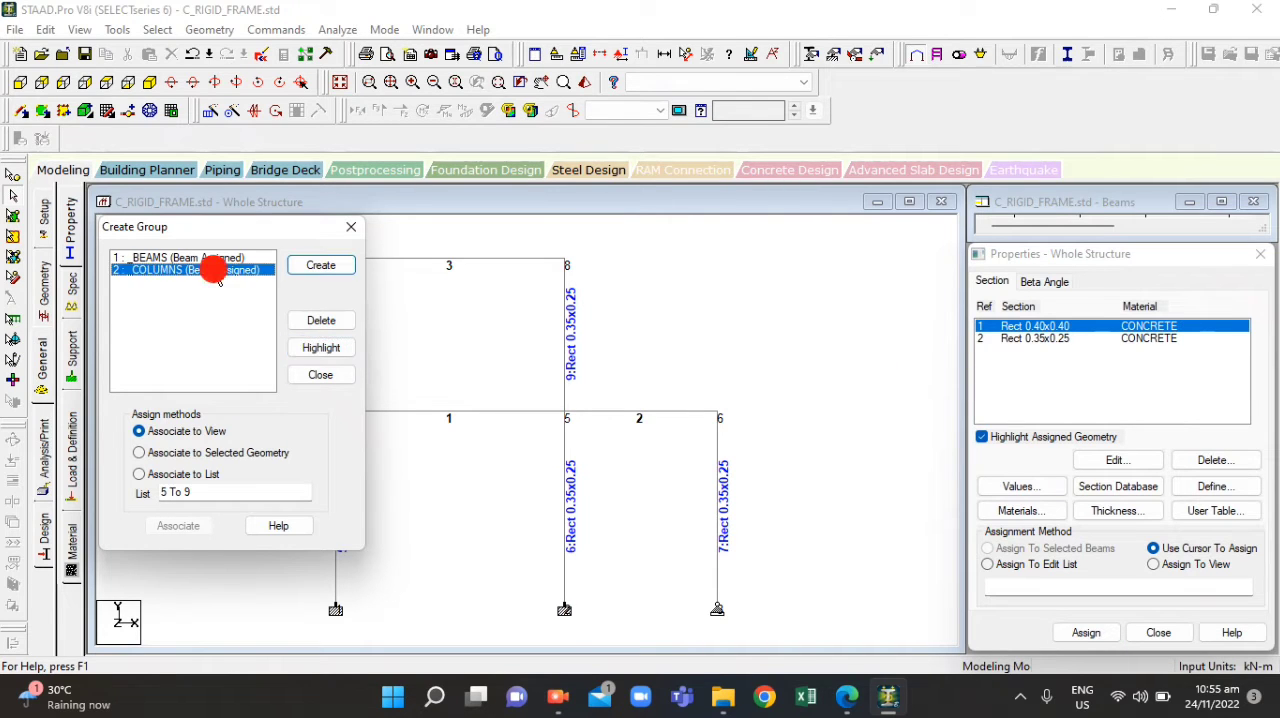
pyautogui.click(304, 352)
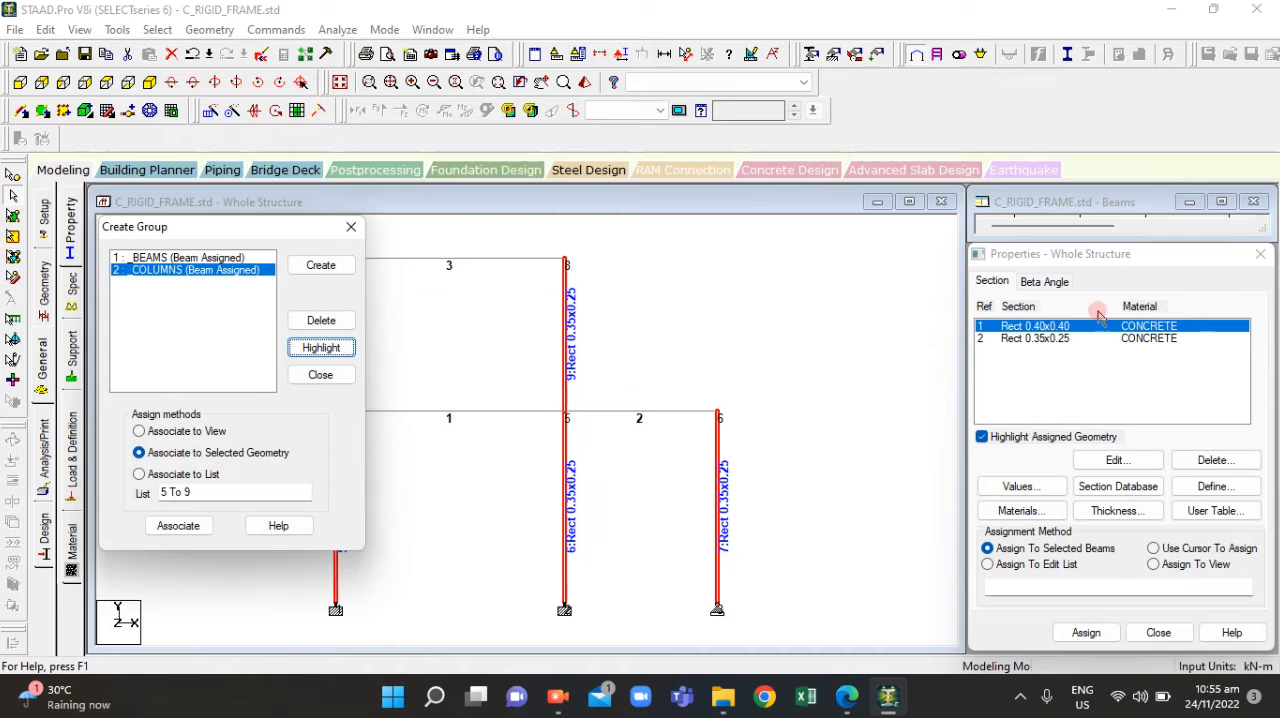
pyautogui.click(1088, 634)
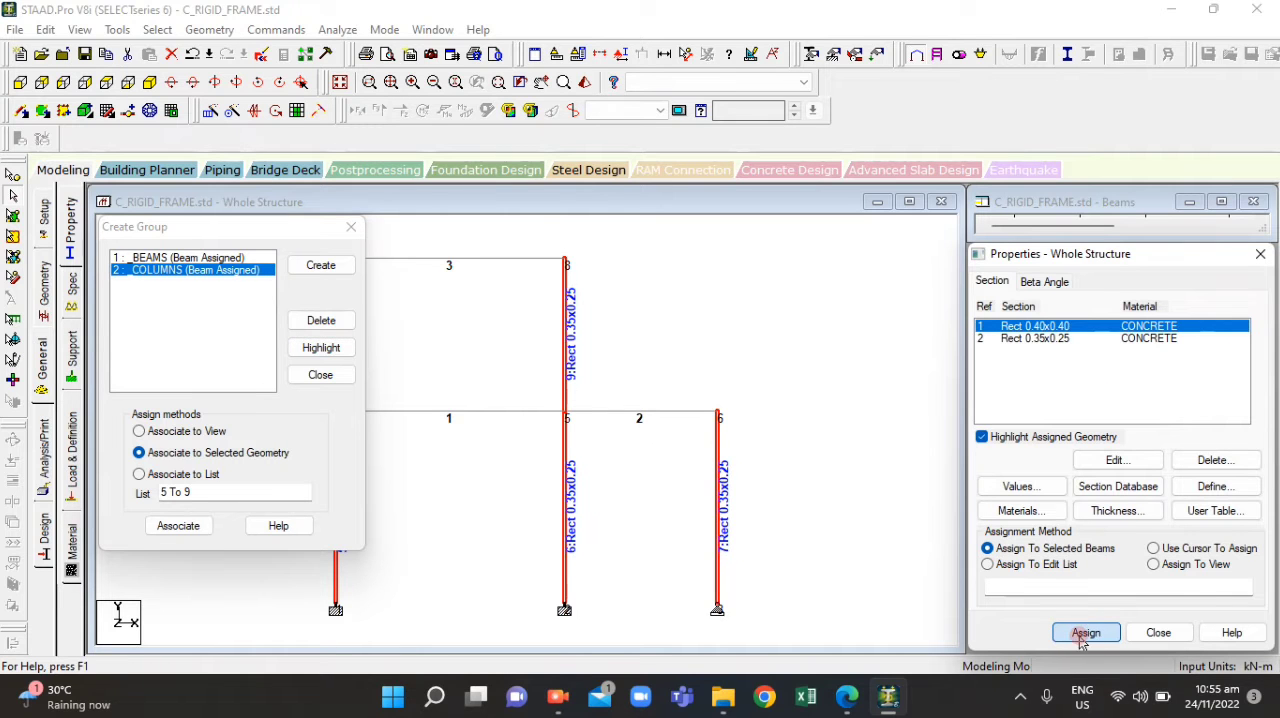
pyautogui.click(1084, 634)
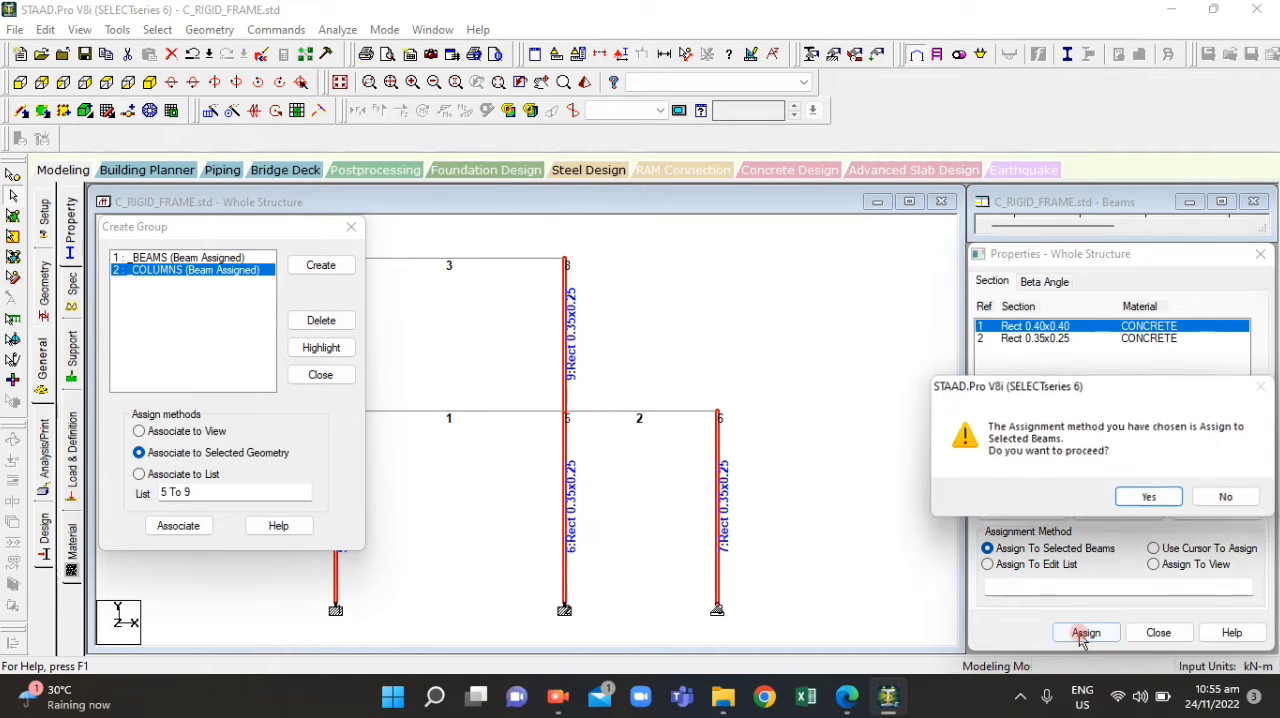
pyautogui.click(1140, 500)
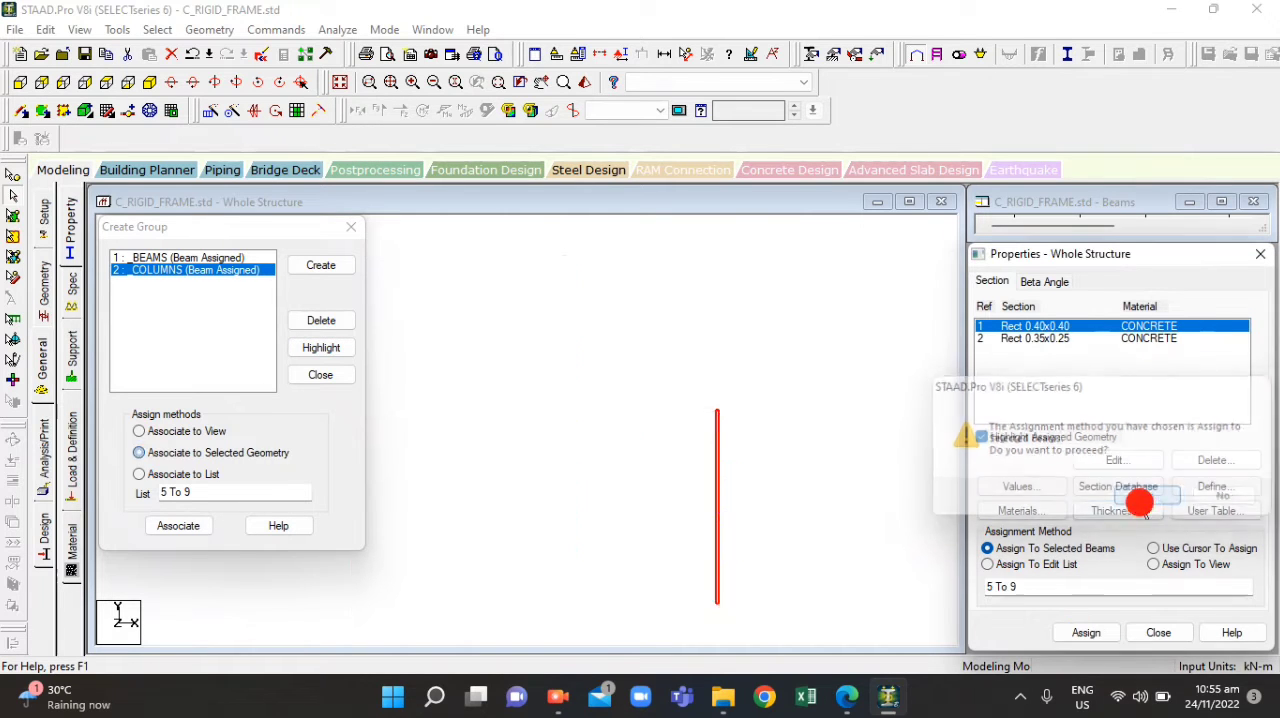
pyautogui.click(750, 512)
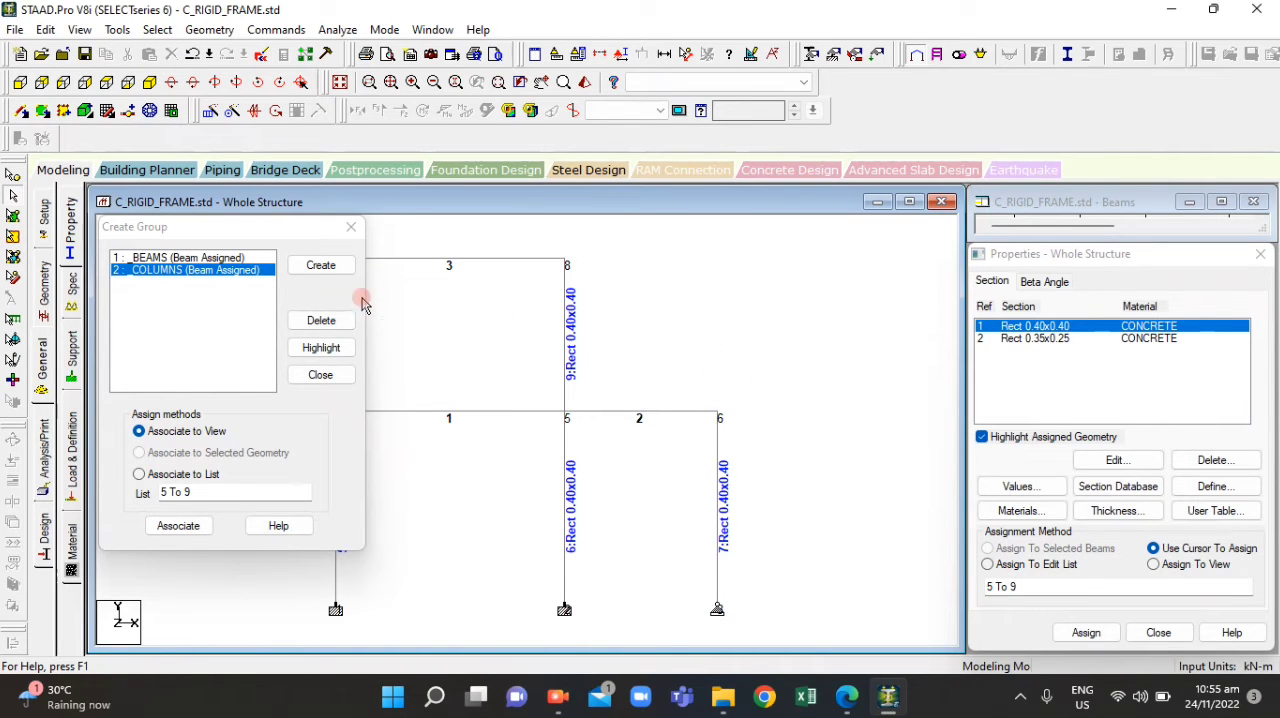
# Choose the Rect 0.35x0.25 section and highlight the BEAMS and COLUMNS groups in turn to compare their members
pyautogui.click(173, 258)
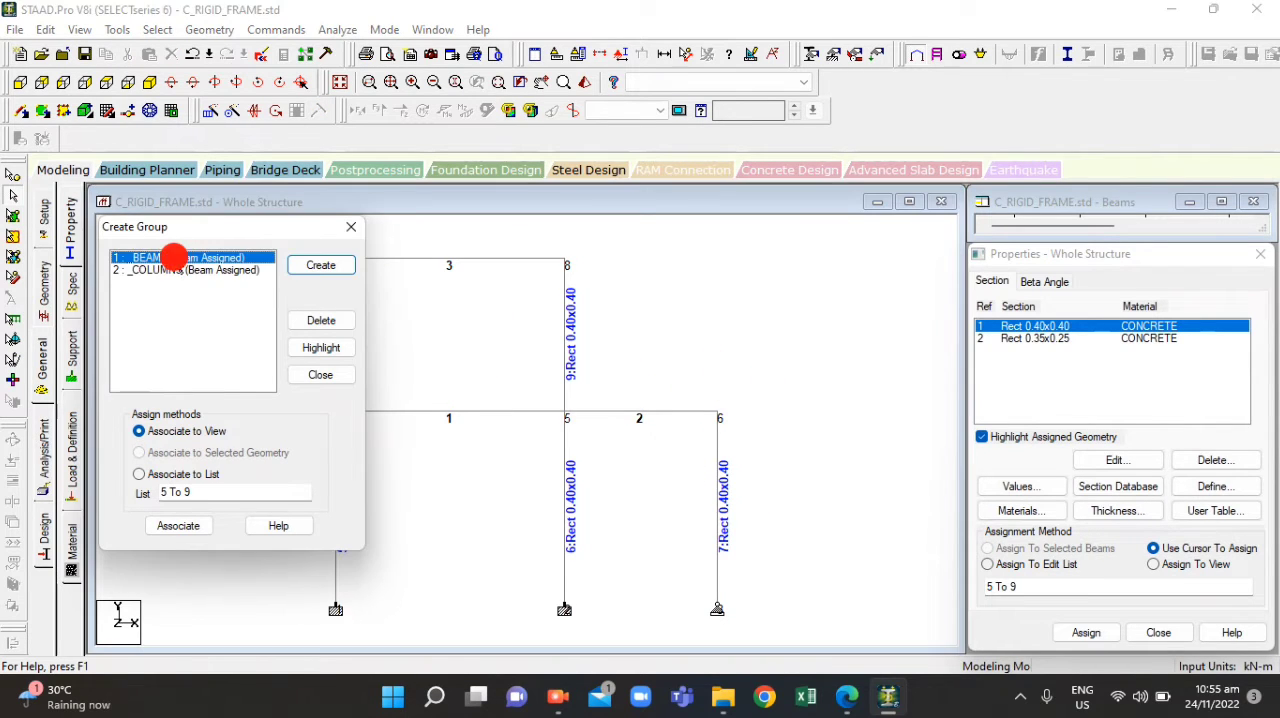
pyautogui.click(1055, 340)
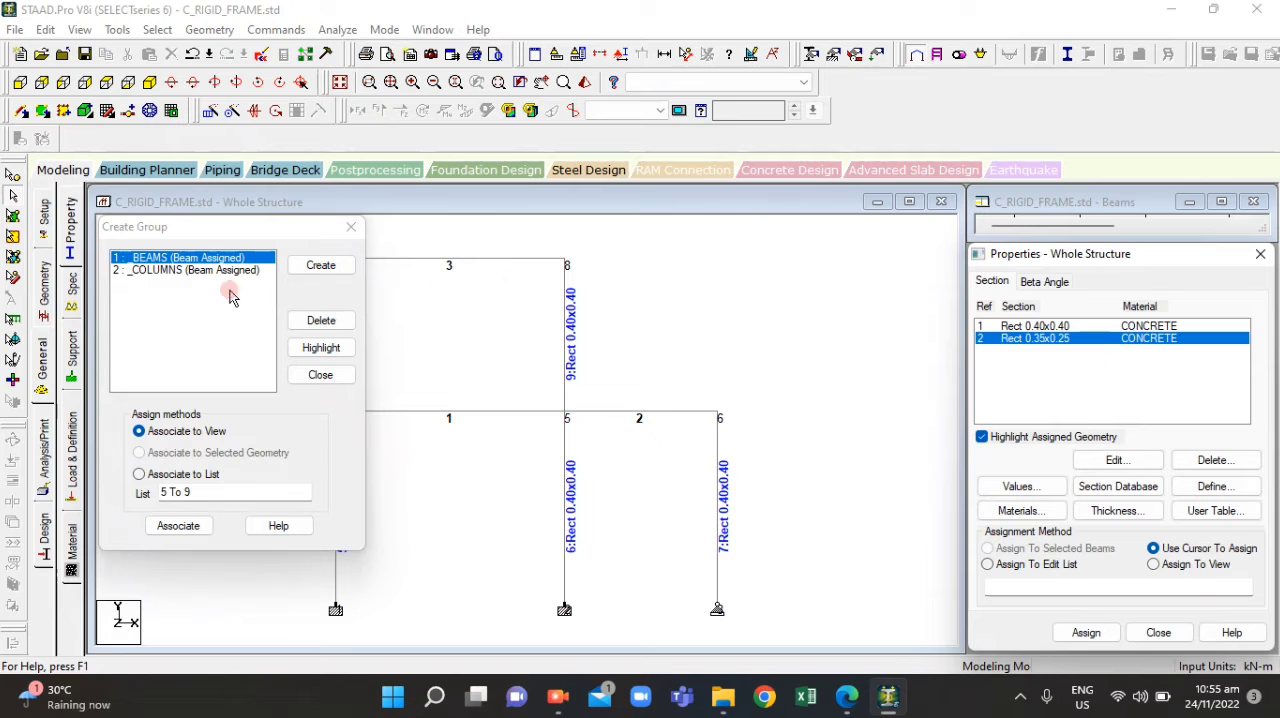
pyautogui.click(312, 347)
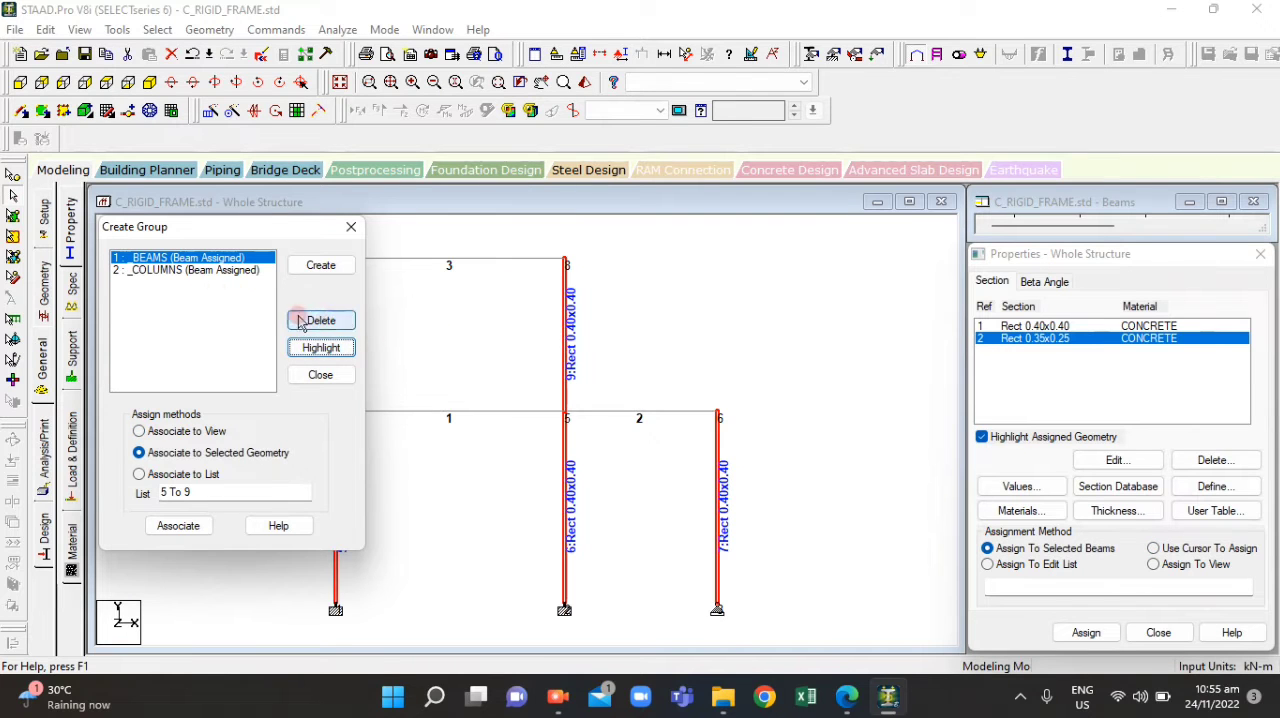
pyautogui.click(205, 271)
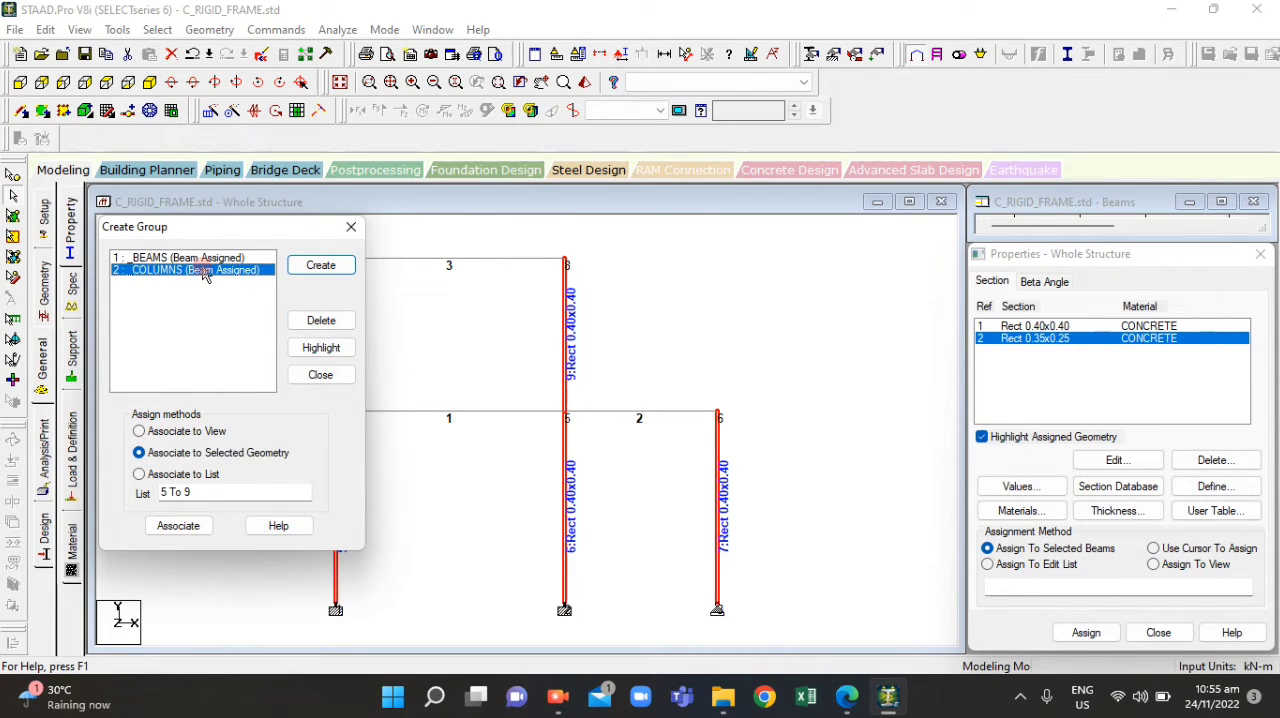
pyautogui.click(310, 350)
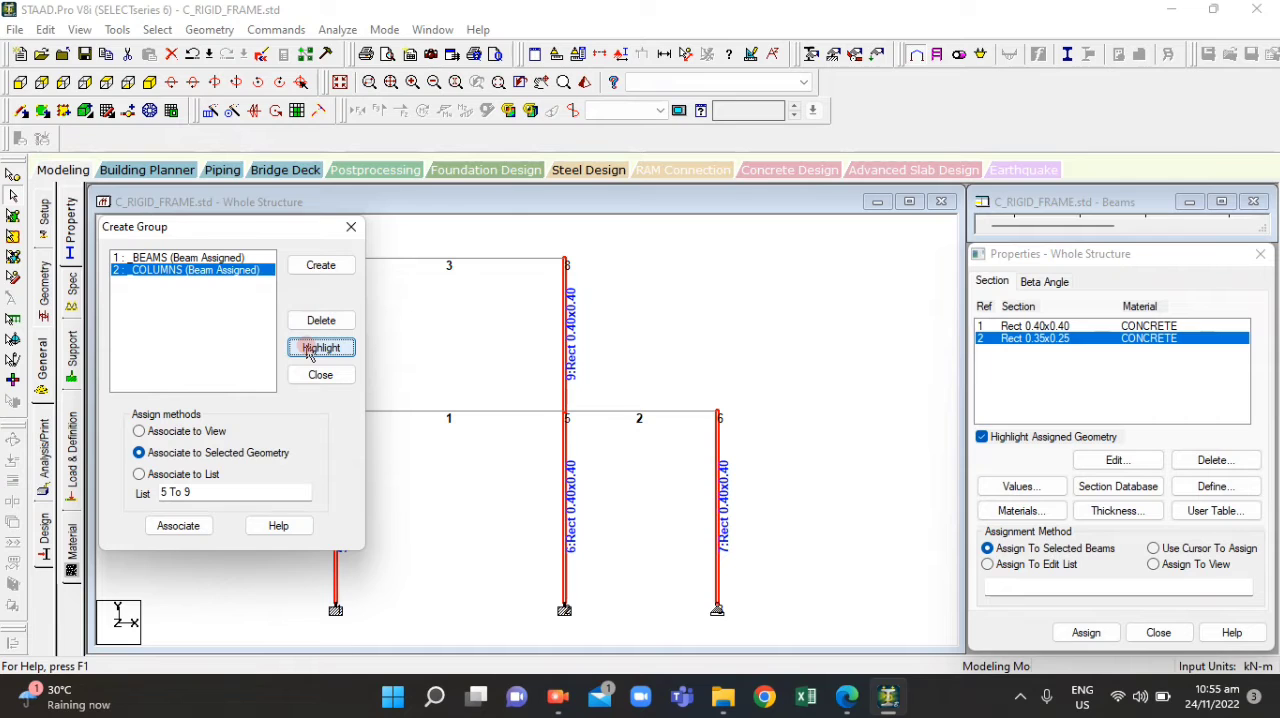
pyautogui.click(232, 258)
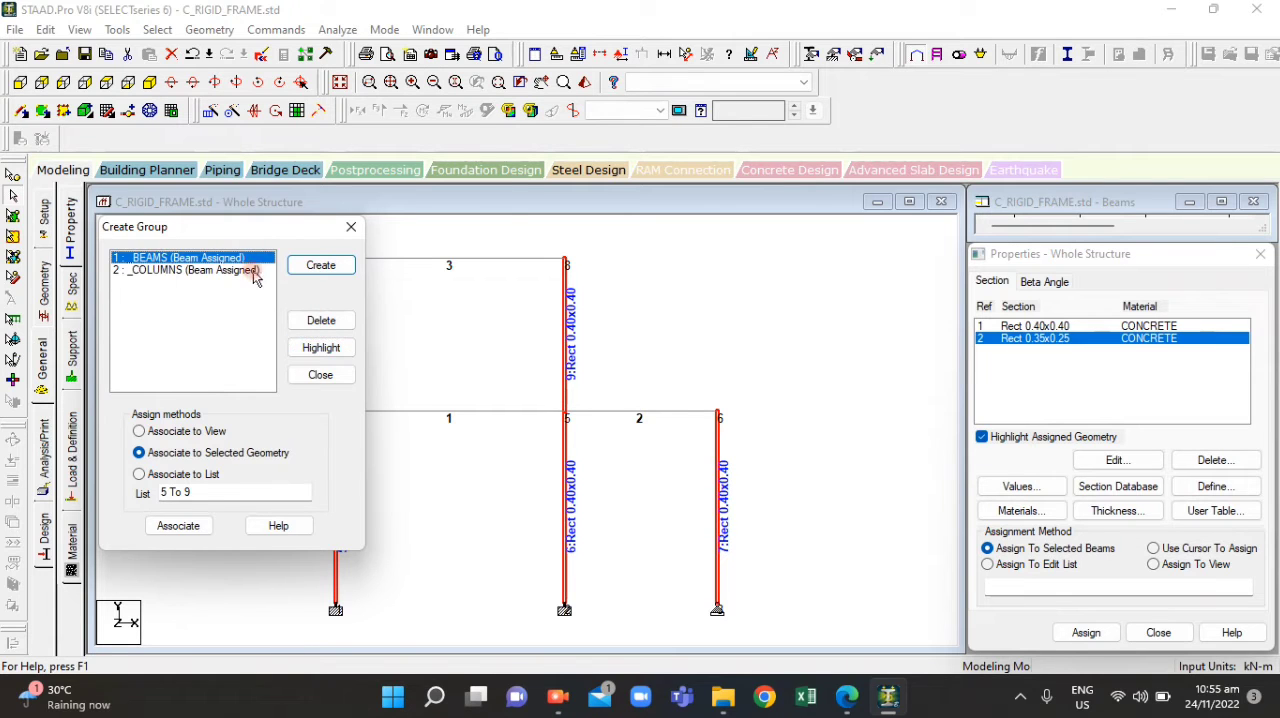
pyautogui.click(317, 355)
pyautogui.click(200, 270)
# Delete the BEAMS group and highlight the remaining COLUMNS group to check its members
pyautogui.click(186, 256)
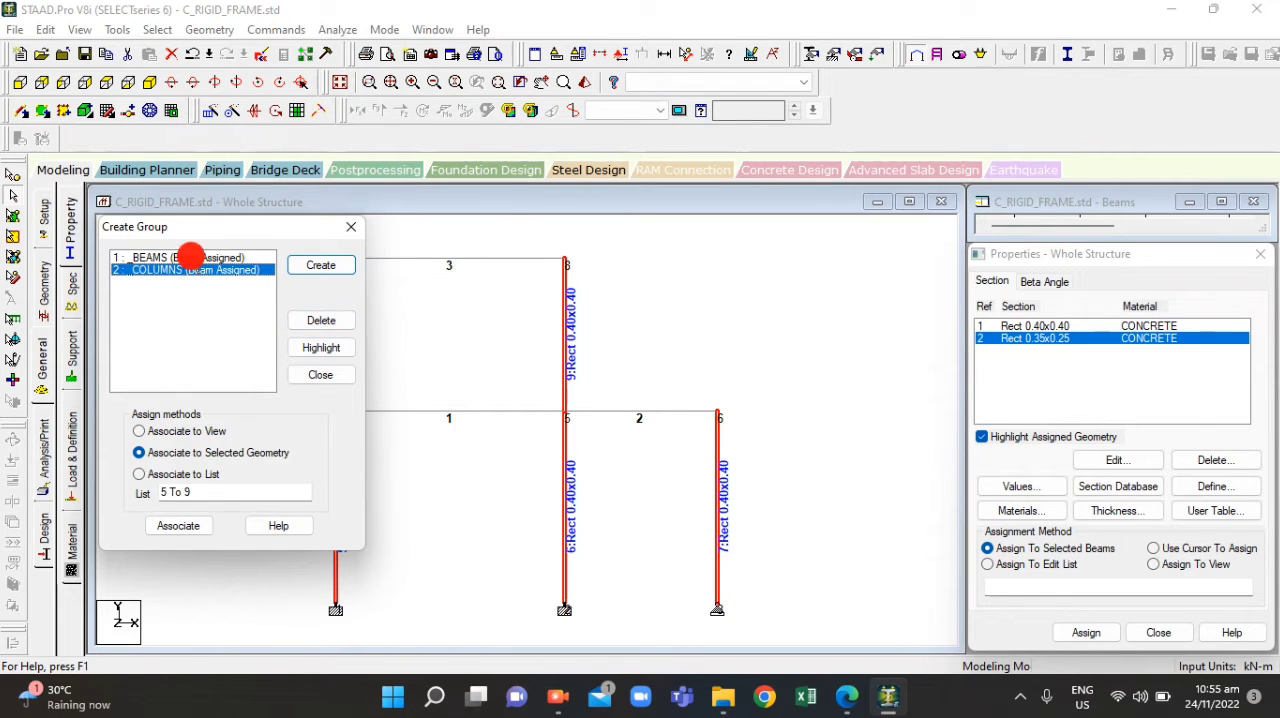
pyautogui.click(322, 320)
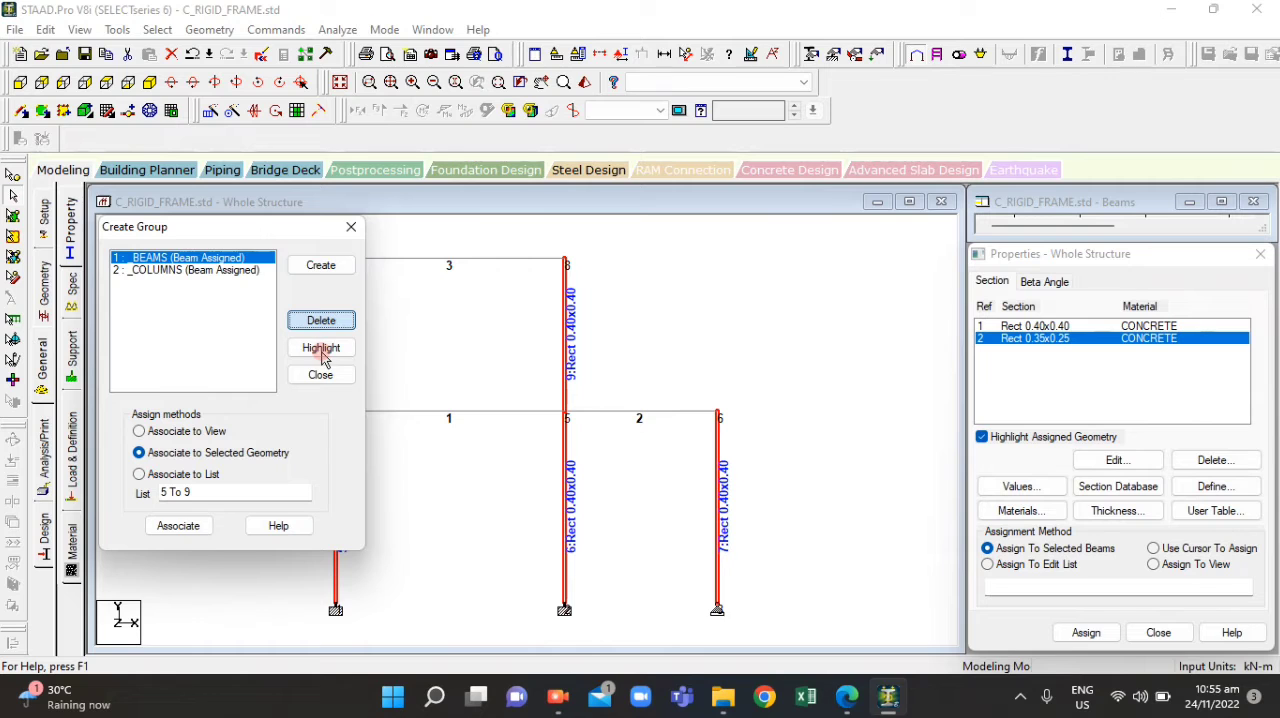
pyautogui.click(320, 326)
pyautogui.click(205, 258)
pyautogui.click(289, 291)
pyautogui.click(335, 350)
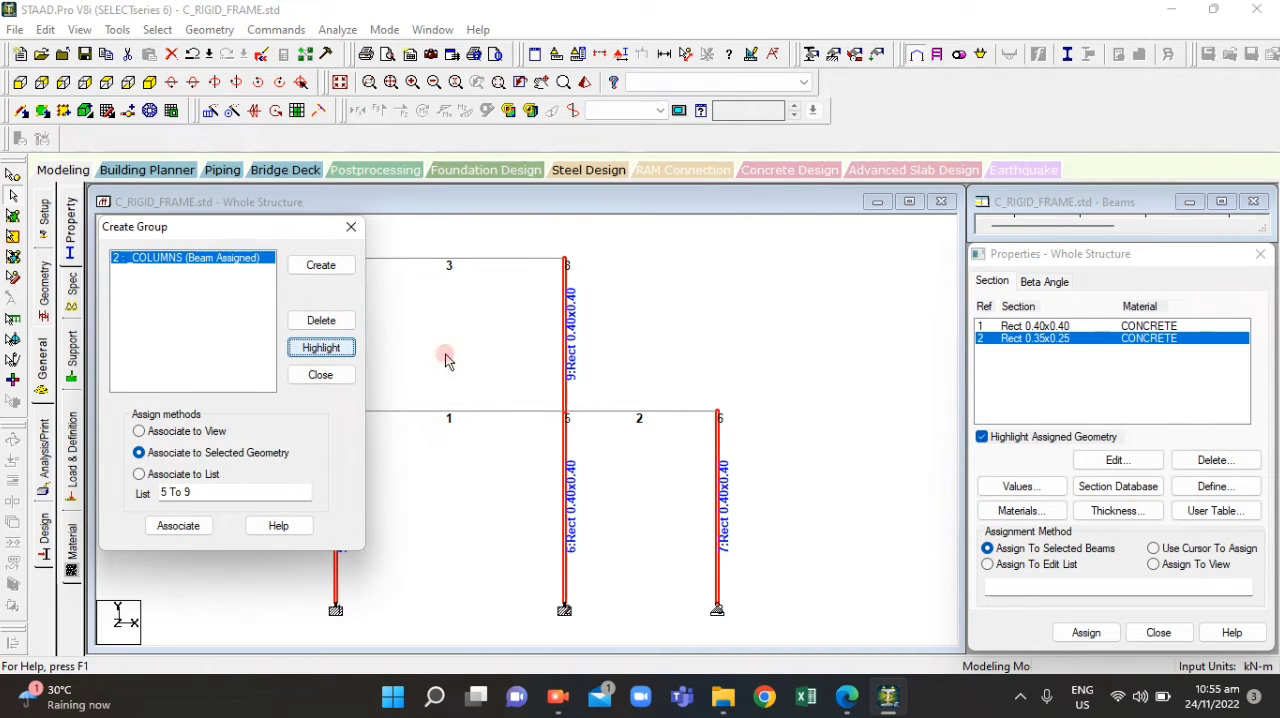
pyautogui.click(306, 347)
pyautogui.click(313, 272)
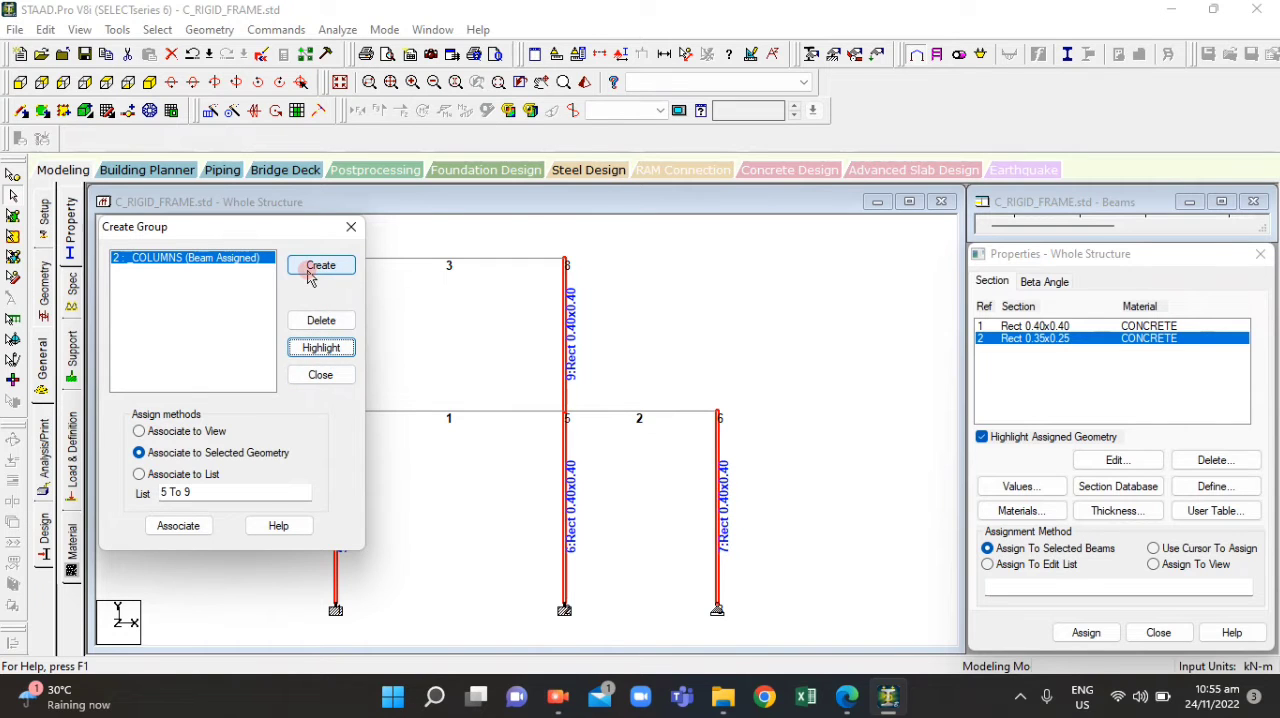
pyautogui.click(309, 275)
pyautogui.click(251, 362)
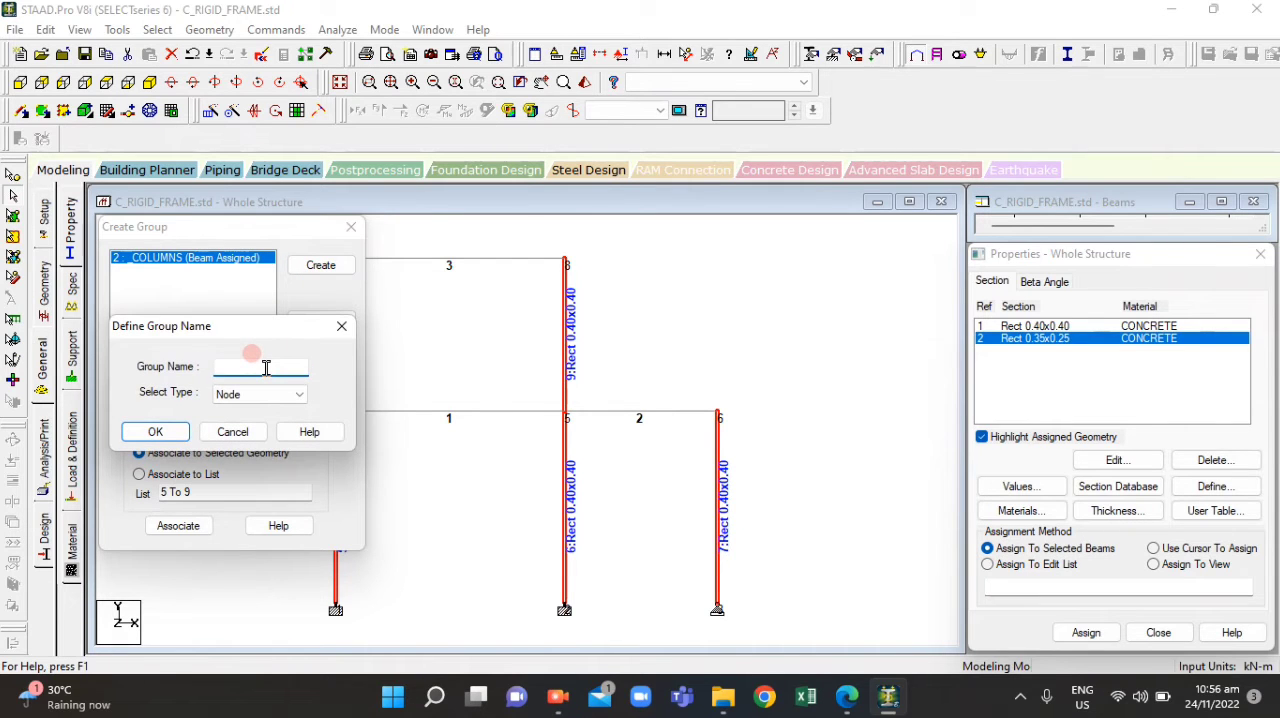
pyautogui.click(340, 325)
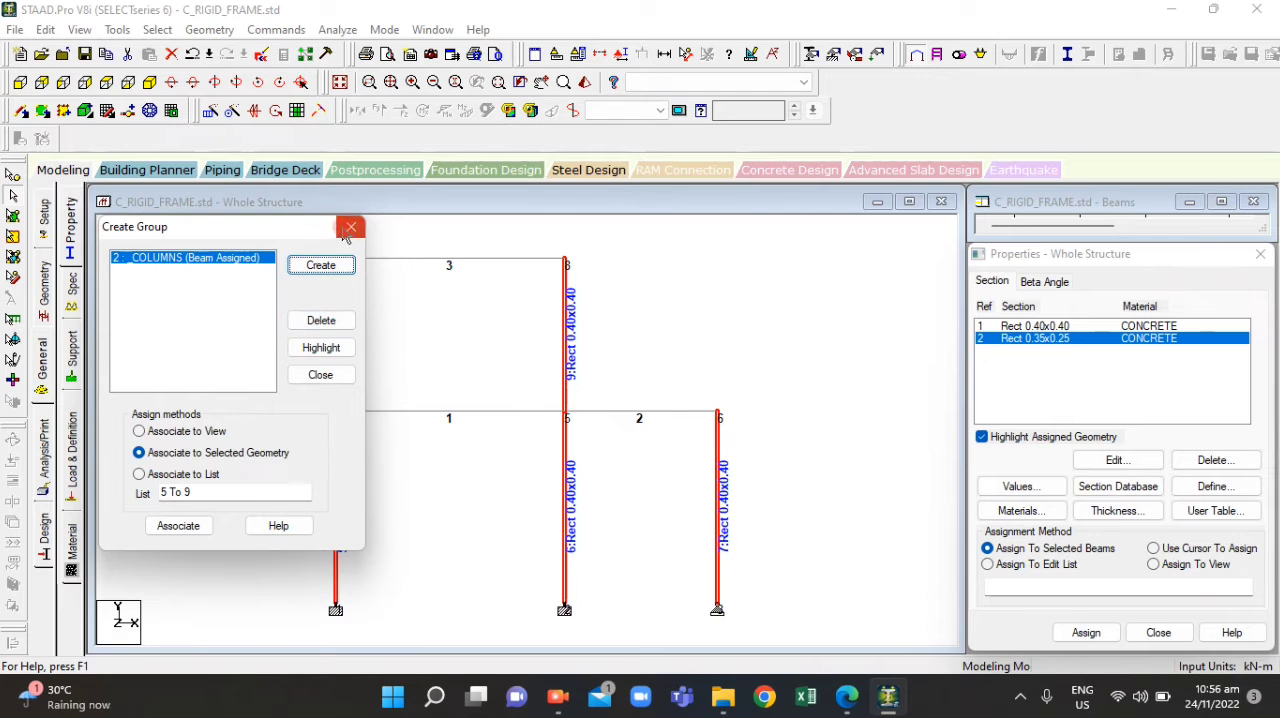
pyautogui.click(351, 227)
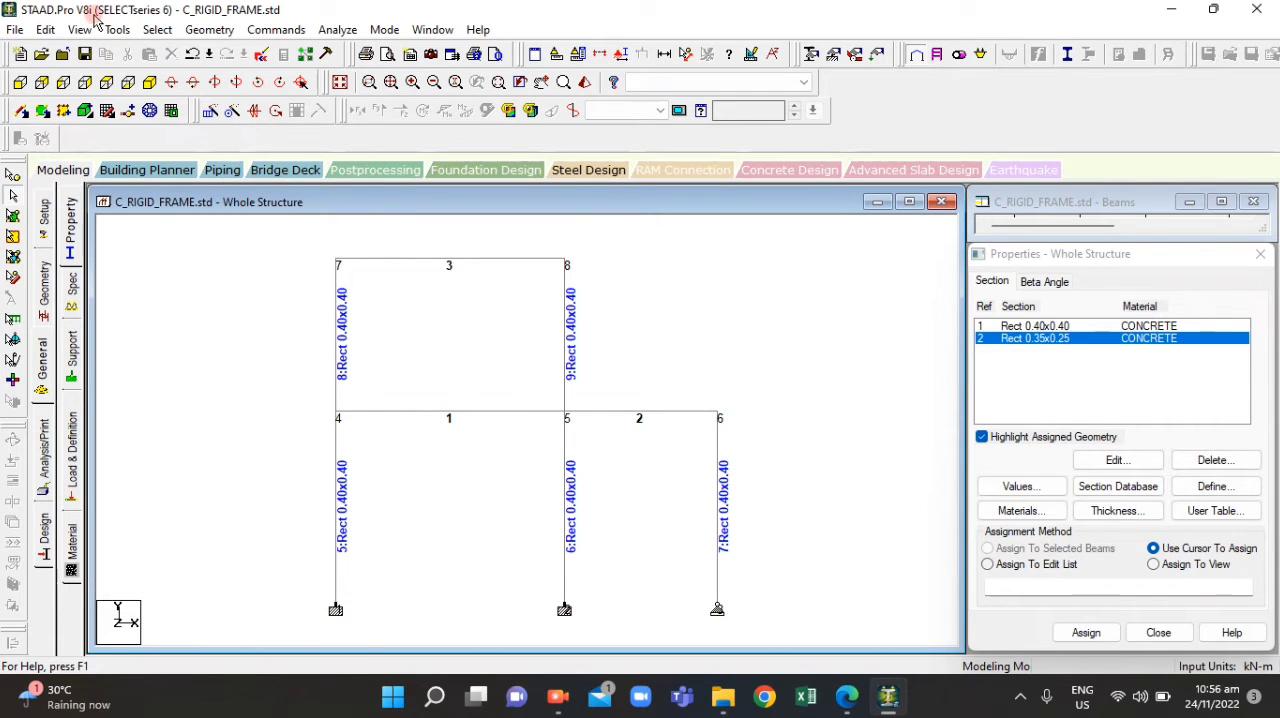
# Select all beams parallel to X and create a new group named BEAMS with type Beam
pyautogui.click(157, 29)
pyautogui.moveTo(258, 370)
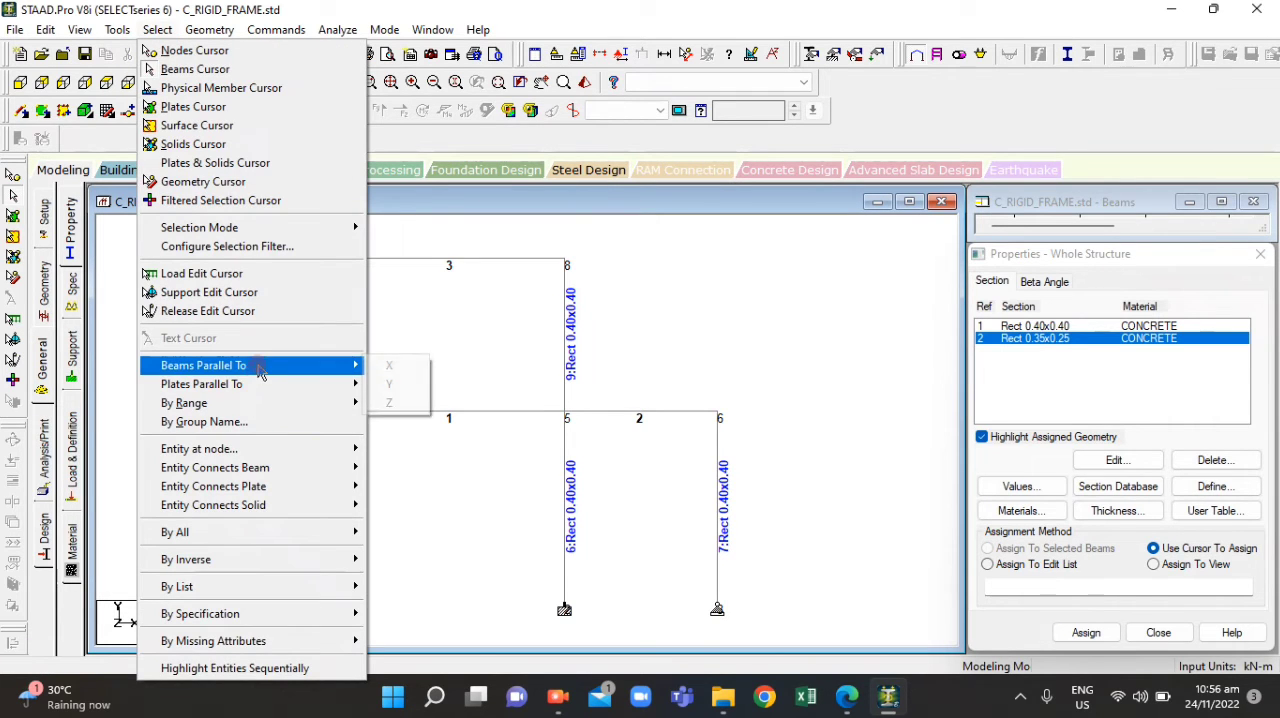
pyautogui.click(385, 366)
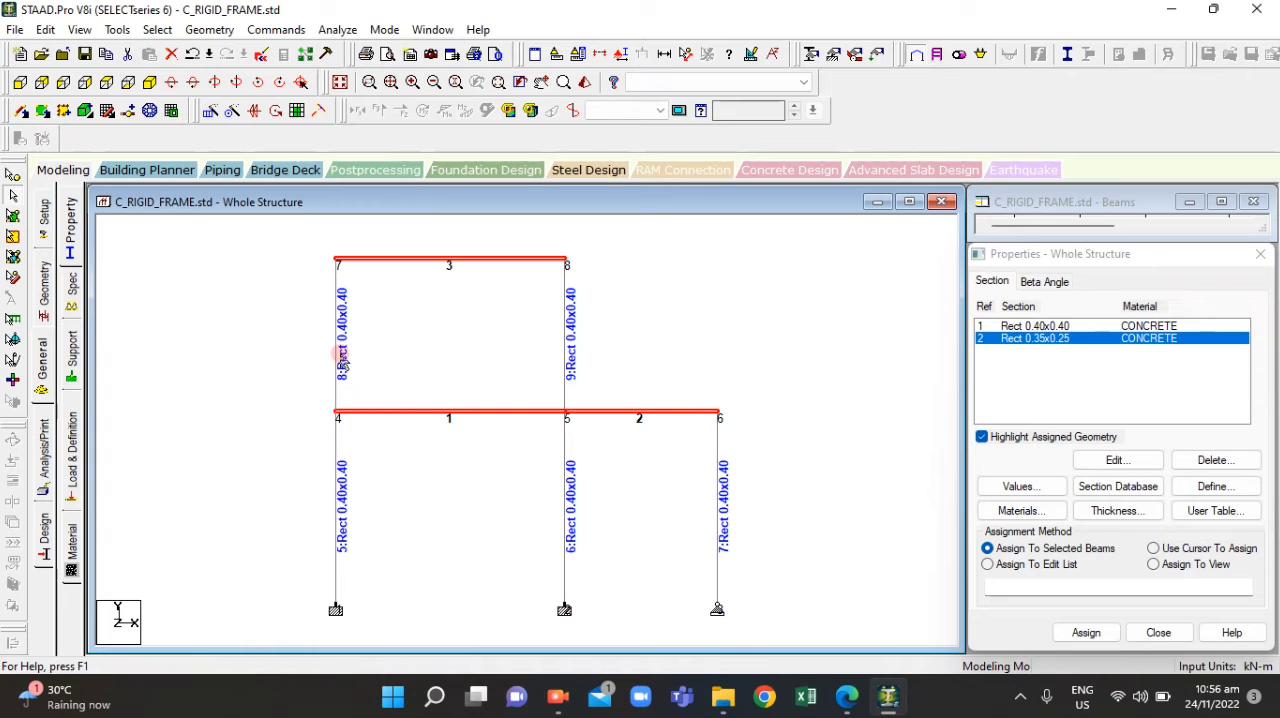
pyautogui.hotkey('ctrl', 'g')
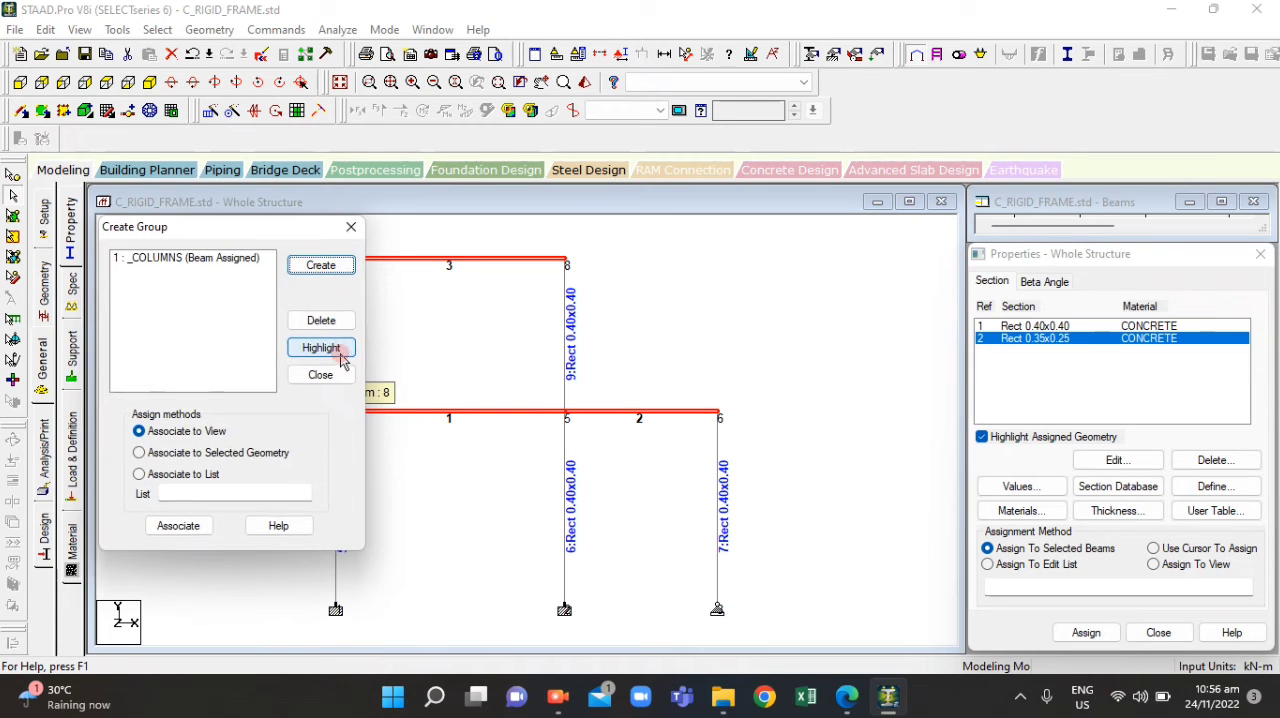
pyautogui.click(317, 268)
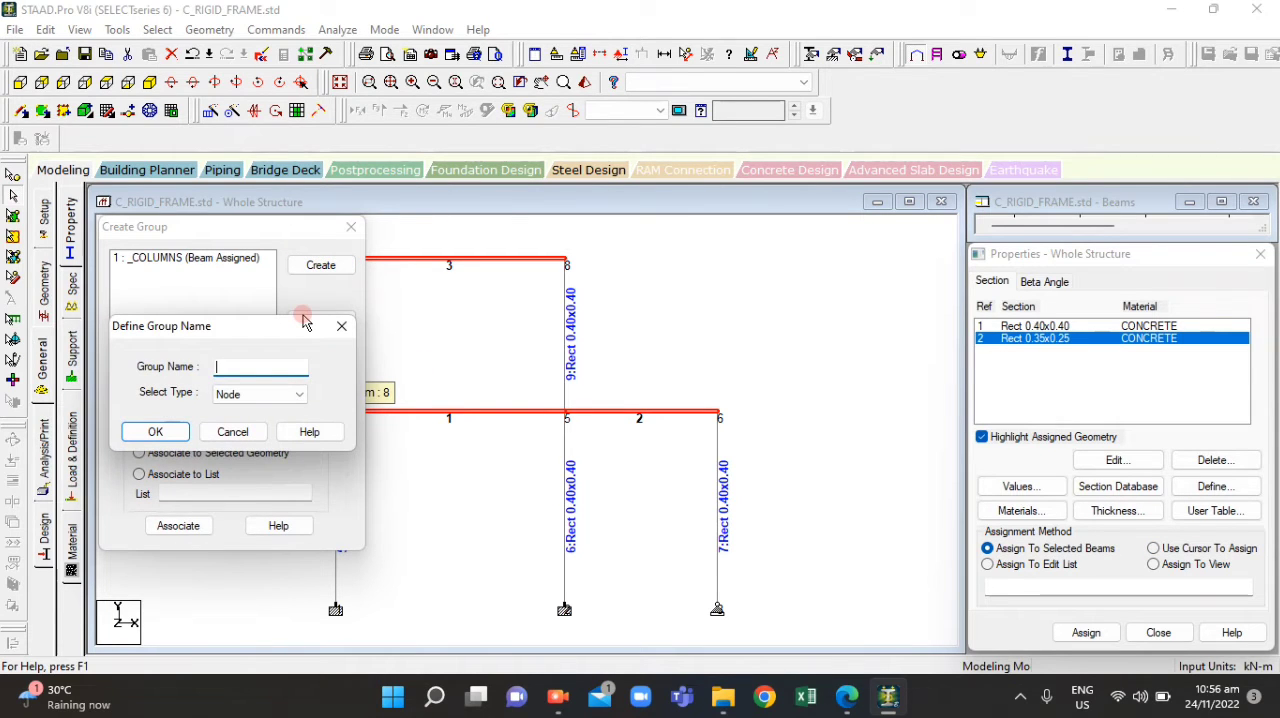
pyautogui.click(216, 393)
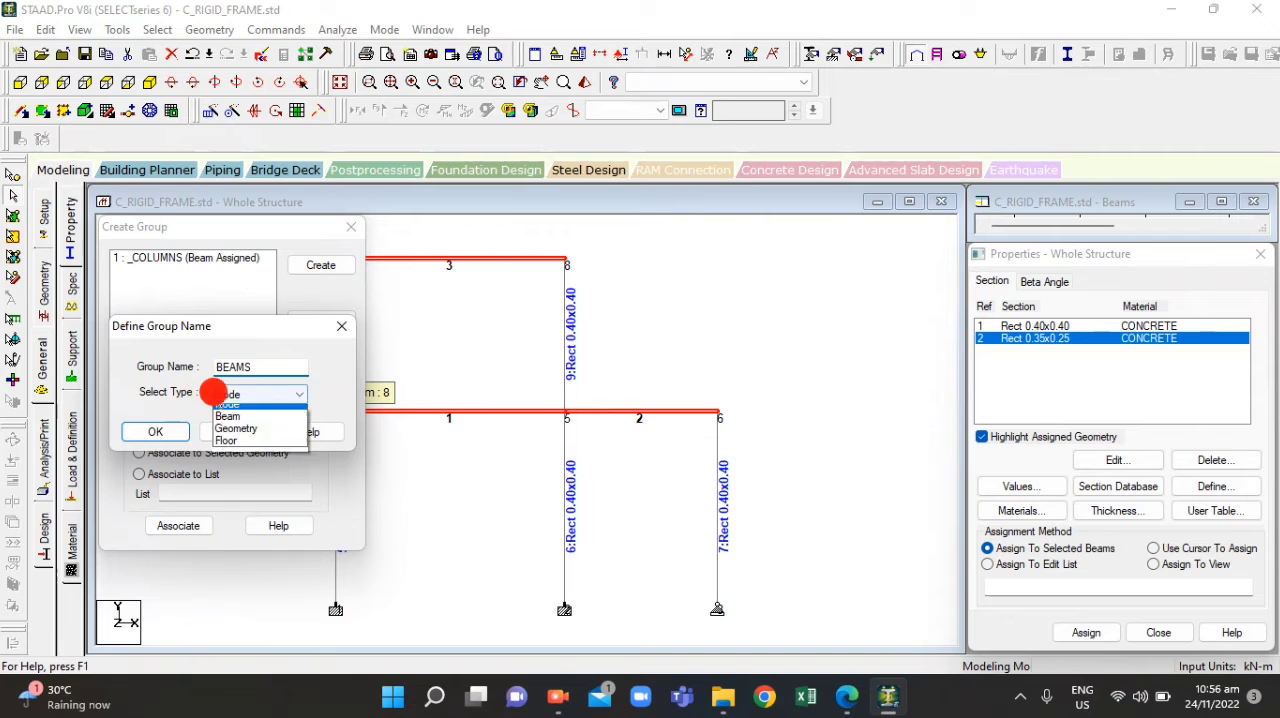
pyautogui.click(232, 422)
pyautogui.click(160, 433)
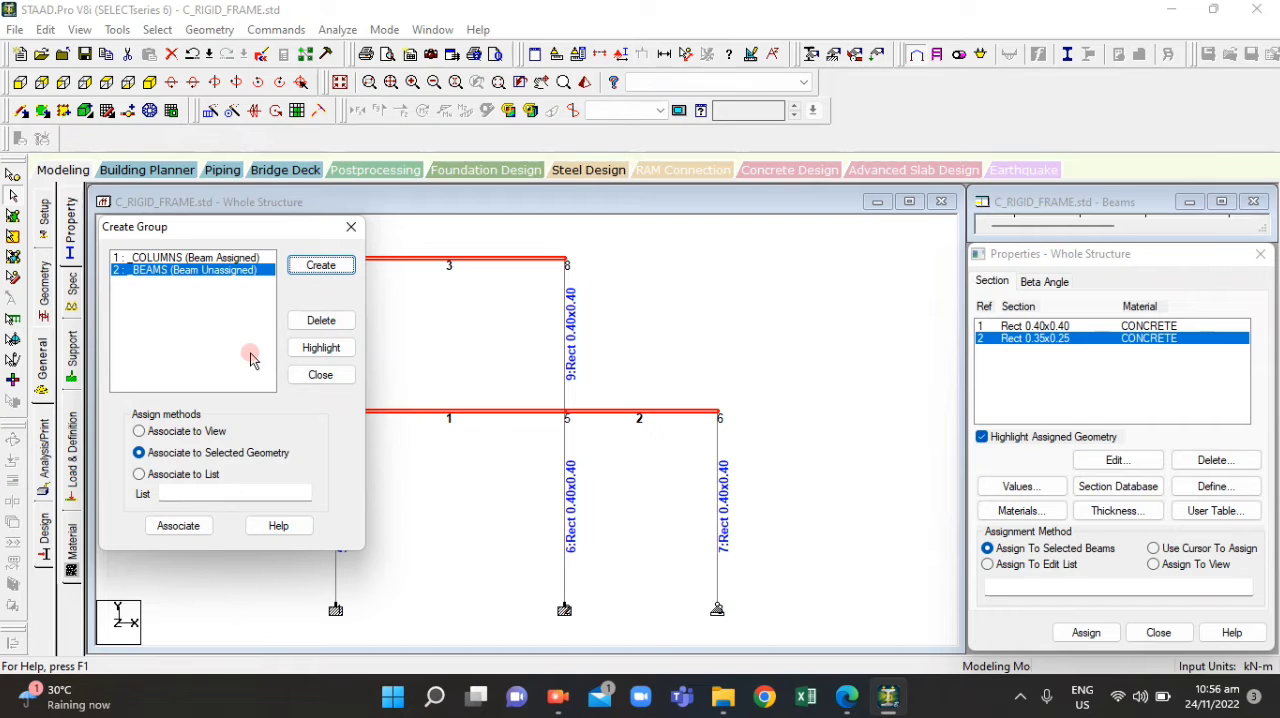
# Try to highlight the BEAMS group and assign the Rect 0.35x0.25 section to its members
pyautogui.click(322, 347)
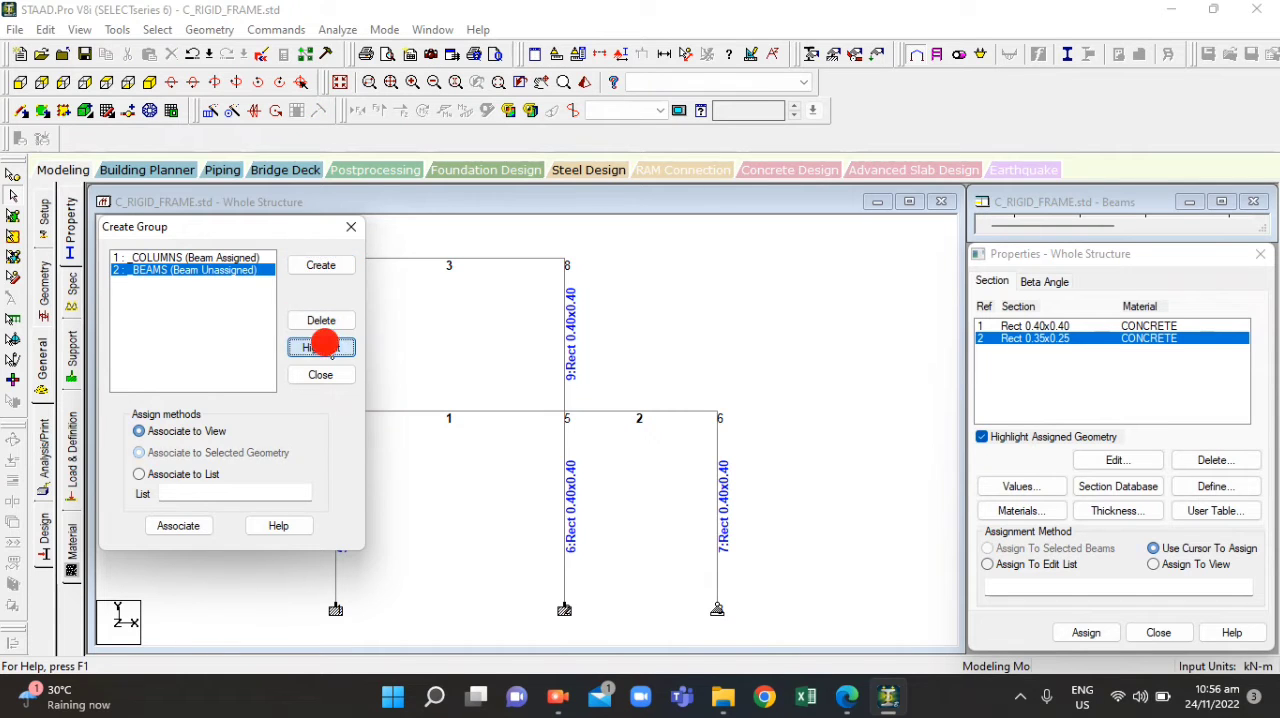
pyautogui.click(1046, 341)
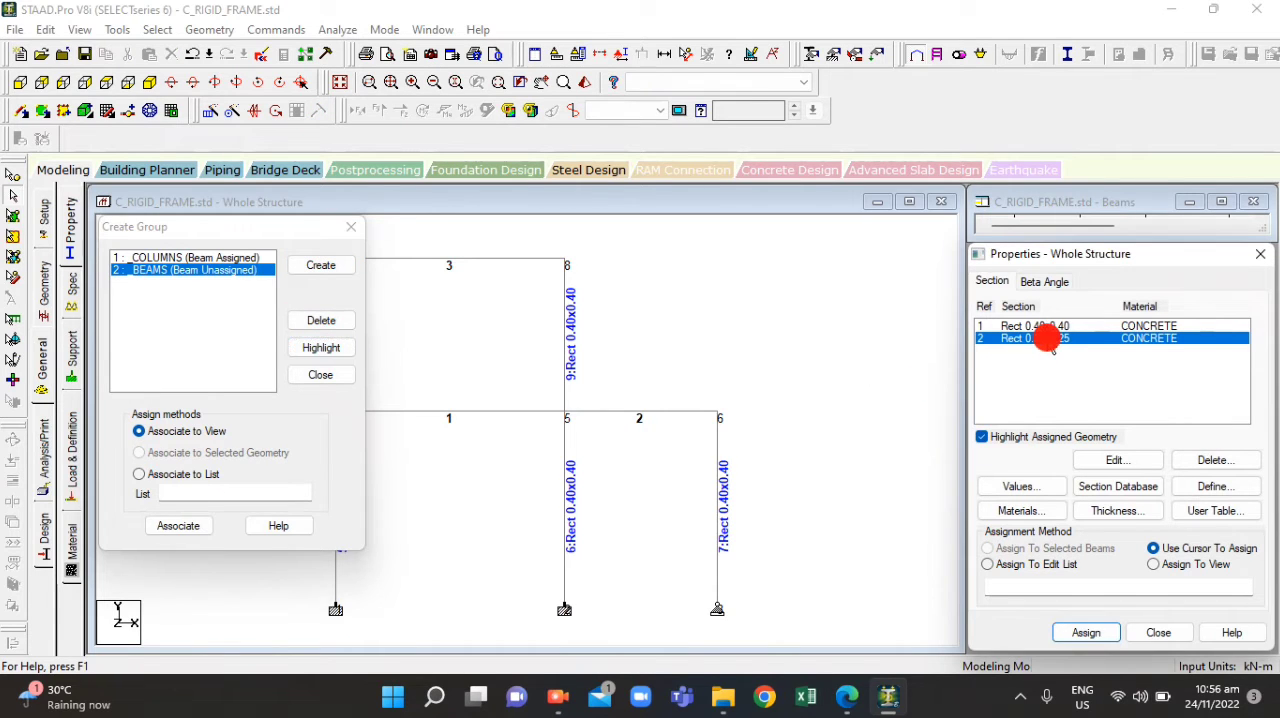
pyautogui.click(325, 347)
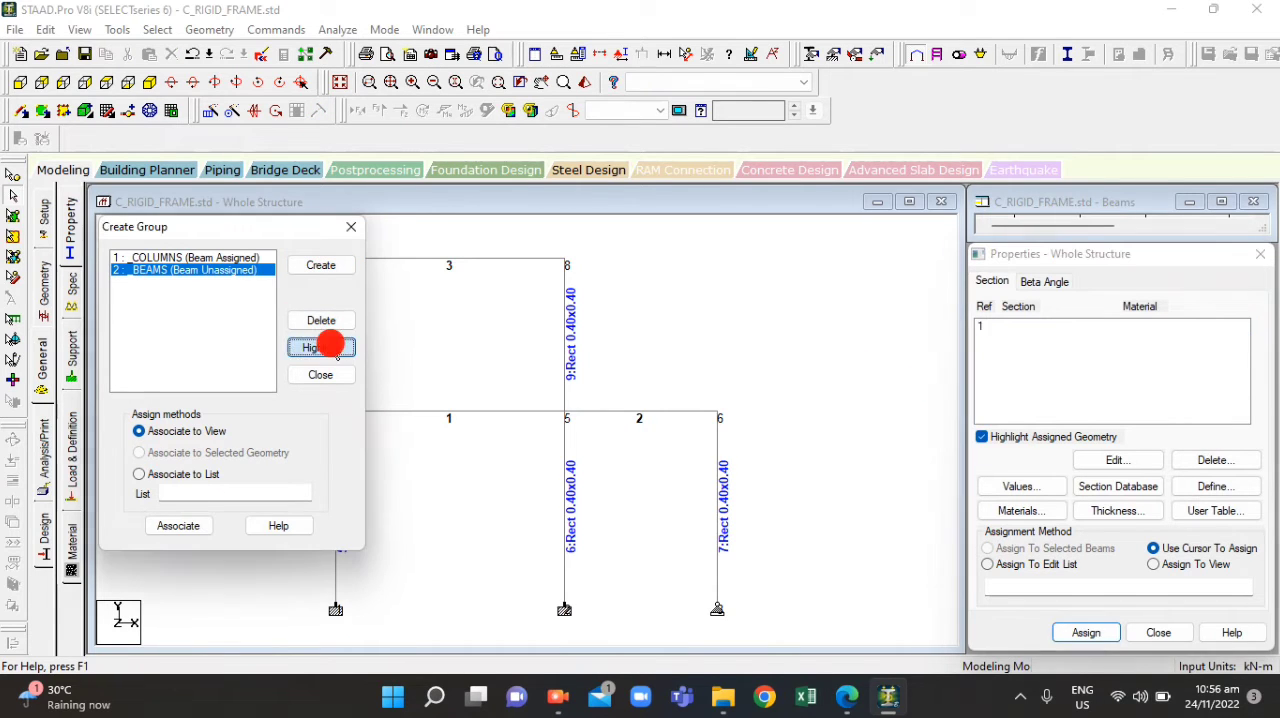
pyautogui.click(1088, 632)
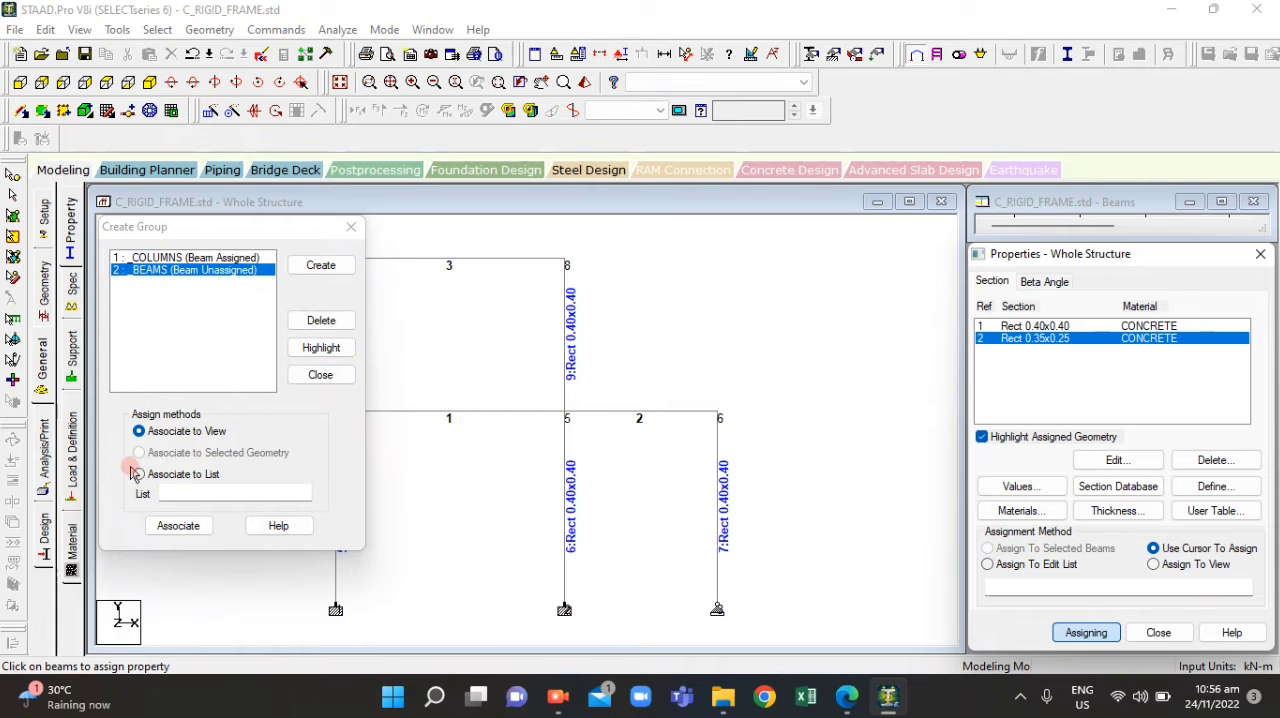
# Try to associate the BEAMS group with an empty member list and highlight it, closing the group definitions at the end
pyautogui.click(174, 365)
pyautogui.click(140, 474)
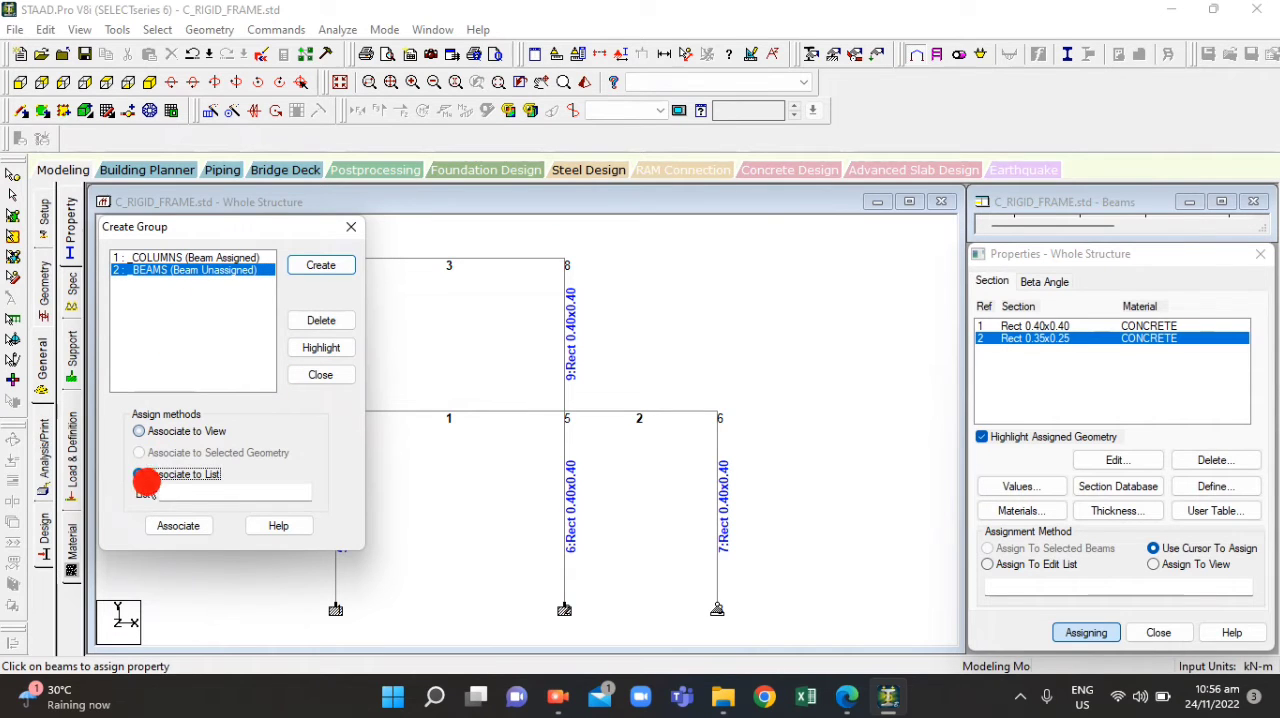
pyautogui.click(208, 524)
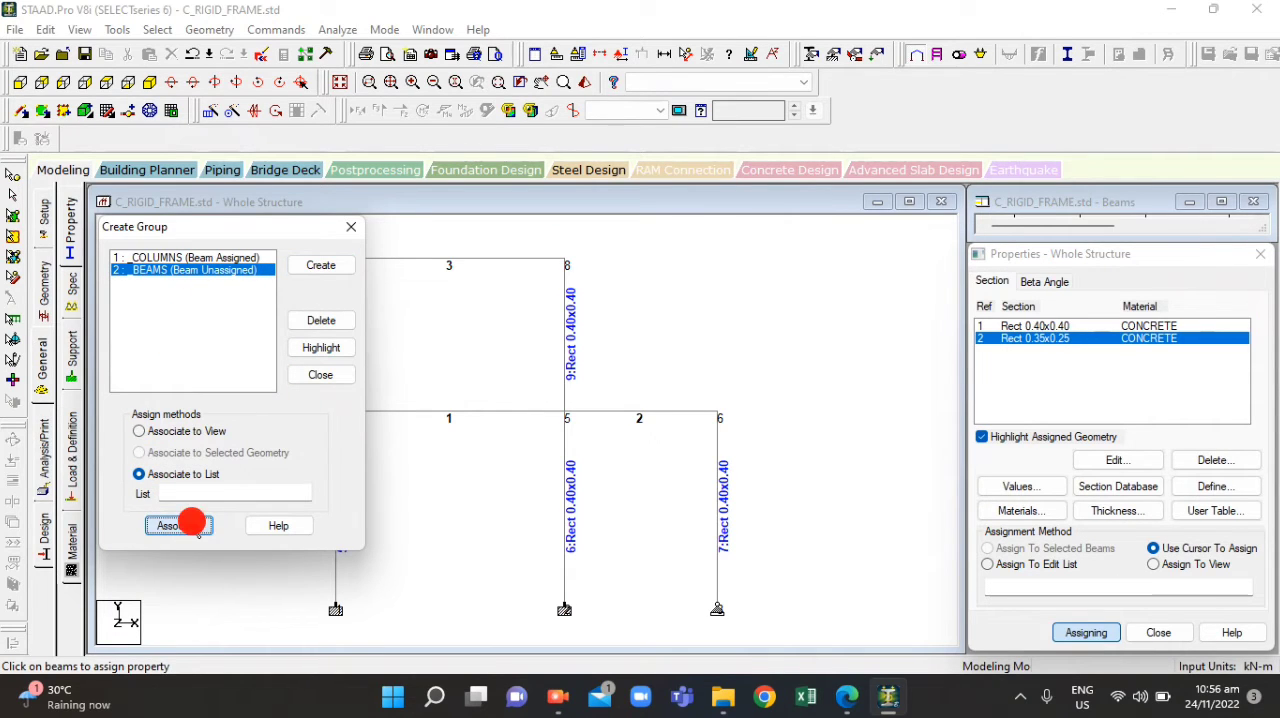
pyautogui.click(200, 269)
pyautogui.click(170, 524)
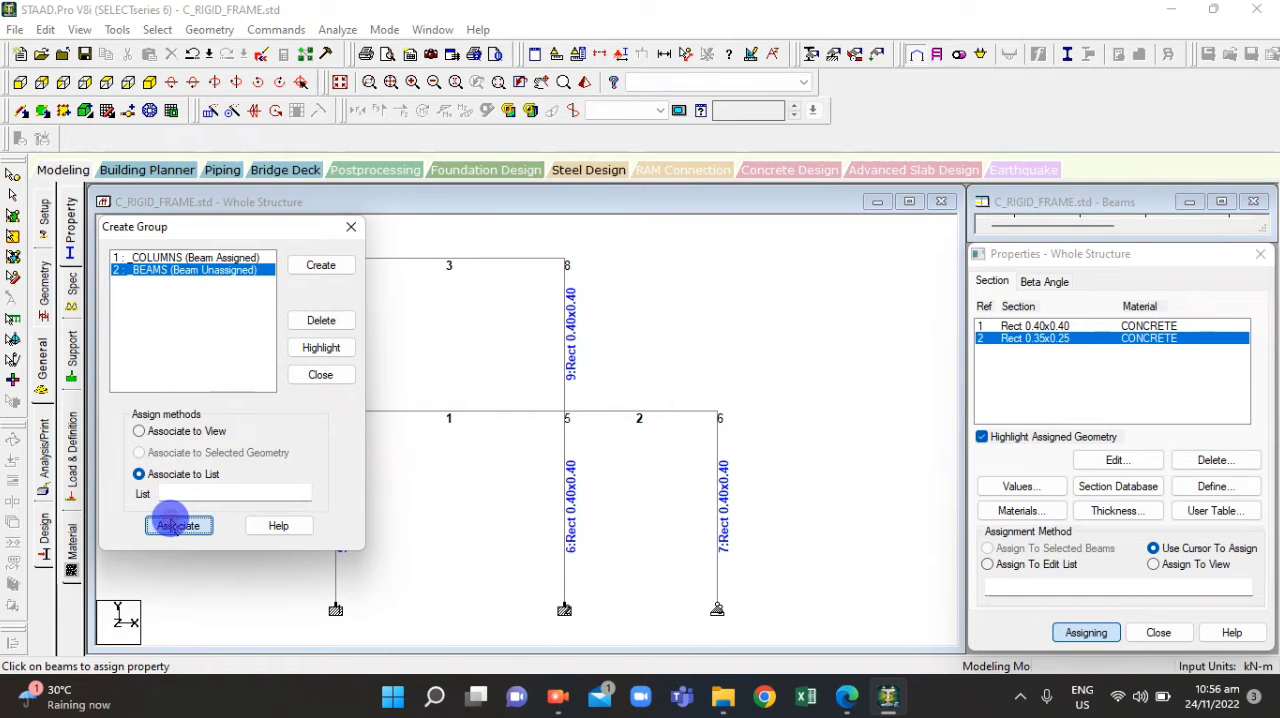
pyautogui.click(314, 346)
pyautogui.click(309, 349)
pyautogui.click(229, 269)
pyautogui.click(170, 518)
pyautogui.click(350, 228)
pyautogui.press('Escape')
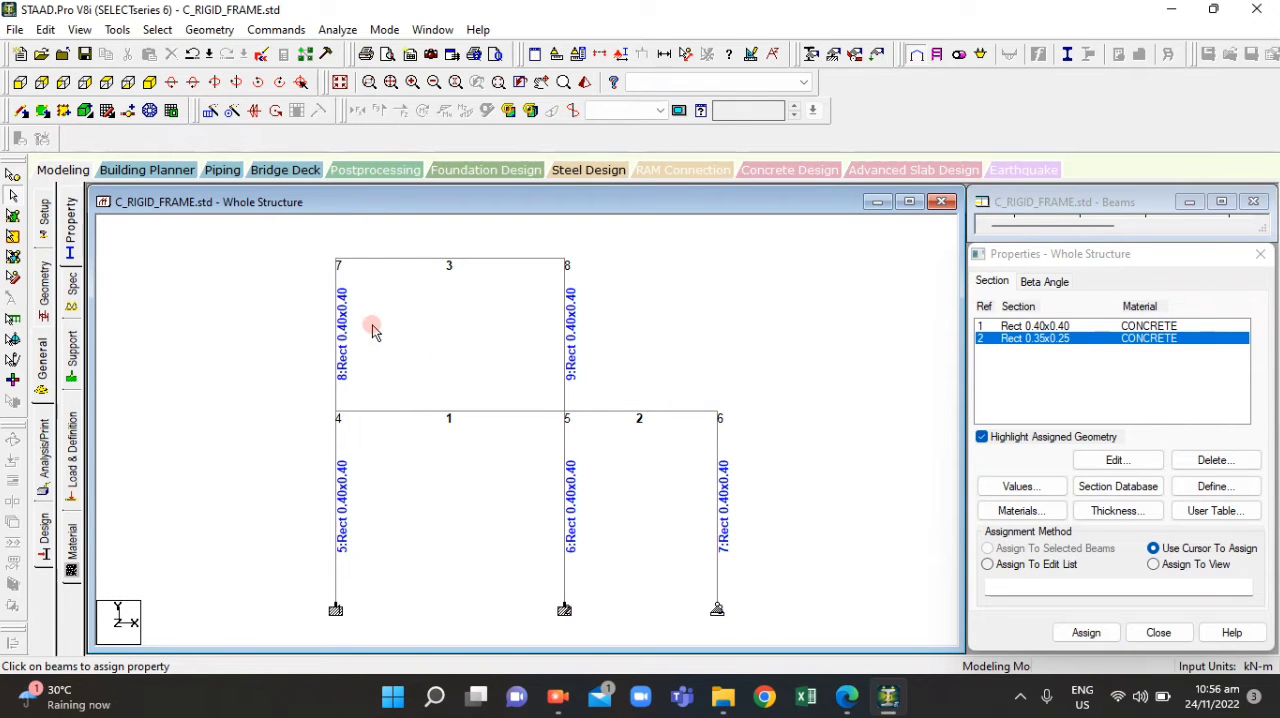
# Reopen the group definitions and retry associating the BEAMS group by list
pyautogui.hotkey('ctrl', 'g')
pyautogui.click(170, 259)
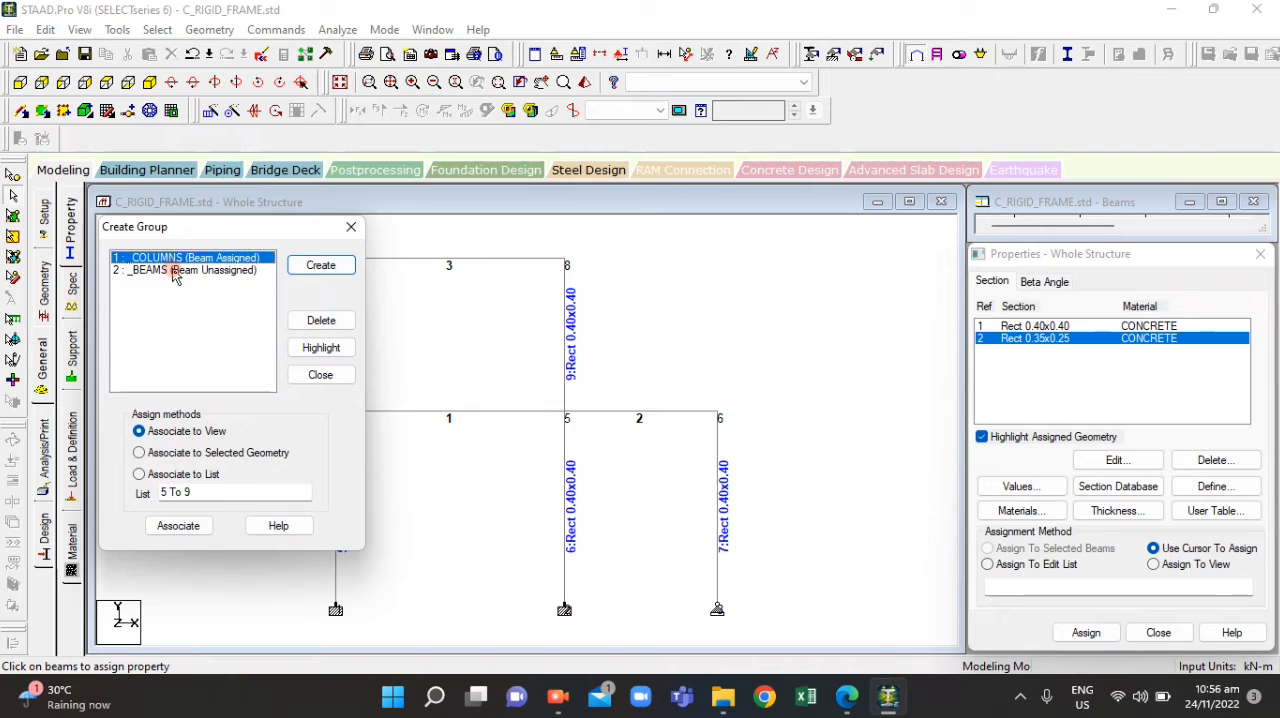
pyautogui.click(171, 270)
pyautogui.click(139, 474)
pyautogui.click(181, 524)
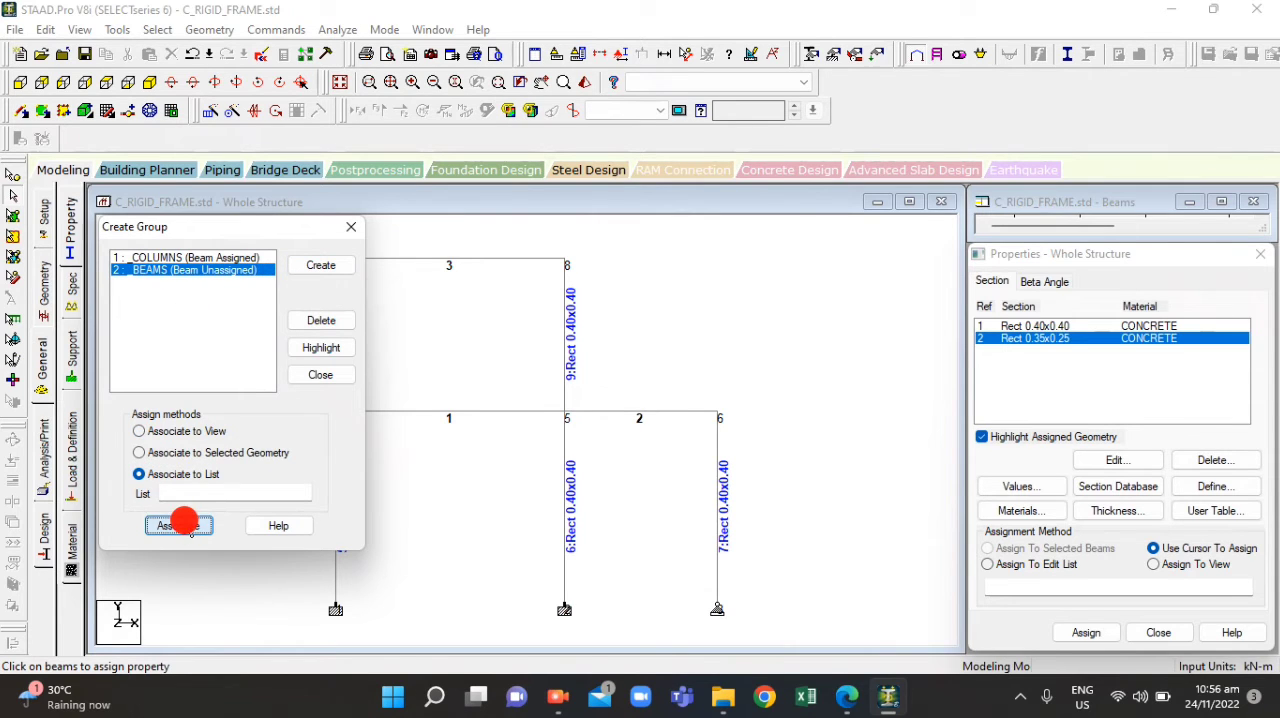
# Delete the unassigned BEAMS group and close the group definitions without defining a new one
pyautogui.click(205, 258)
pyautogui.click(197, 271)
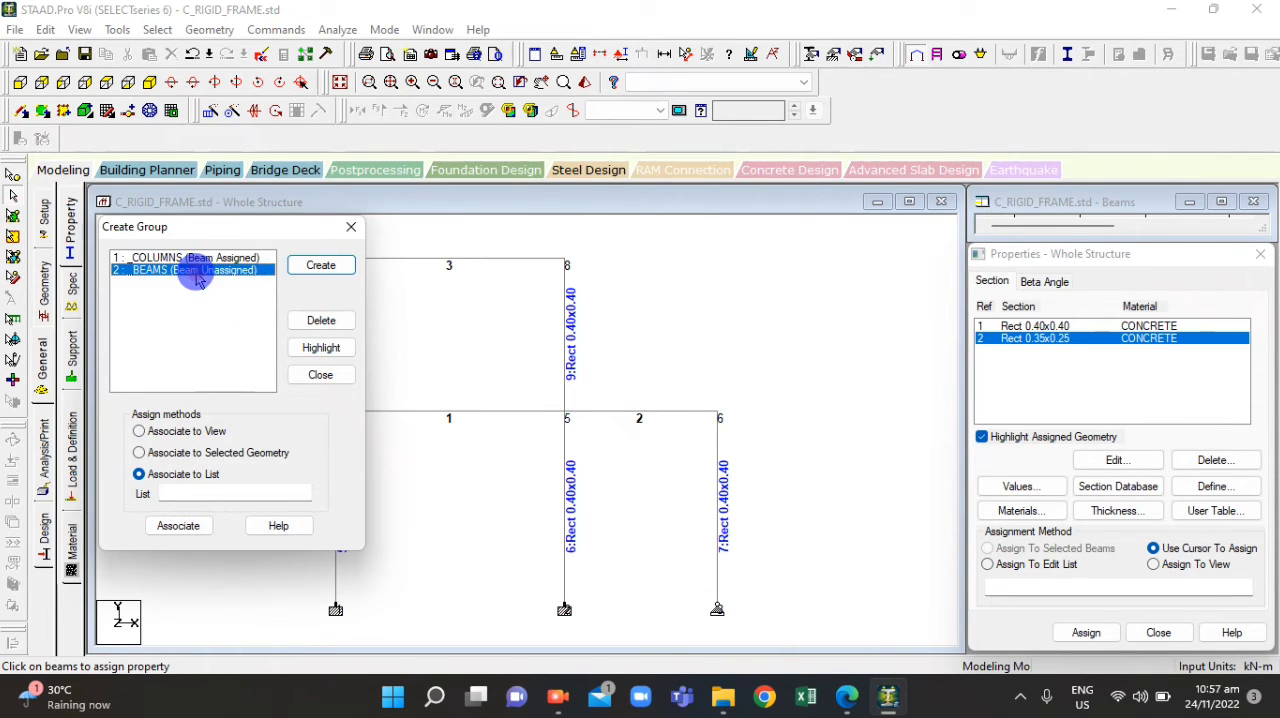
pyautogui.click(320, 320)
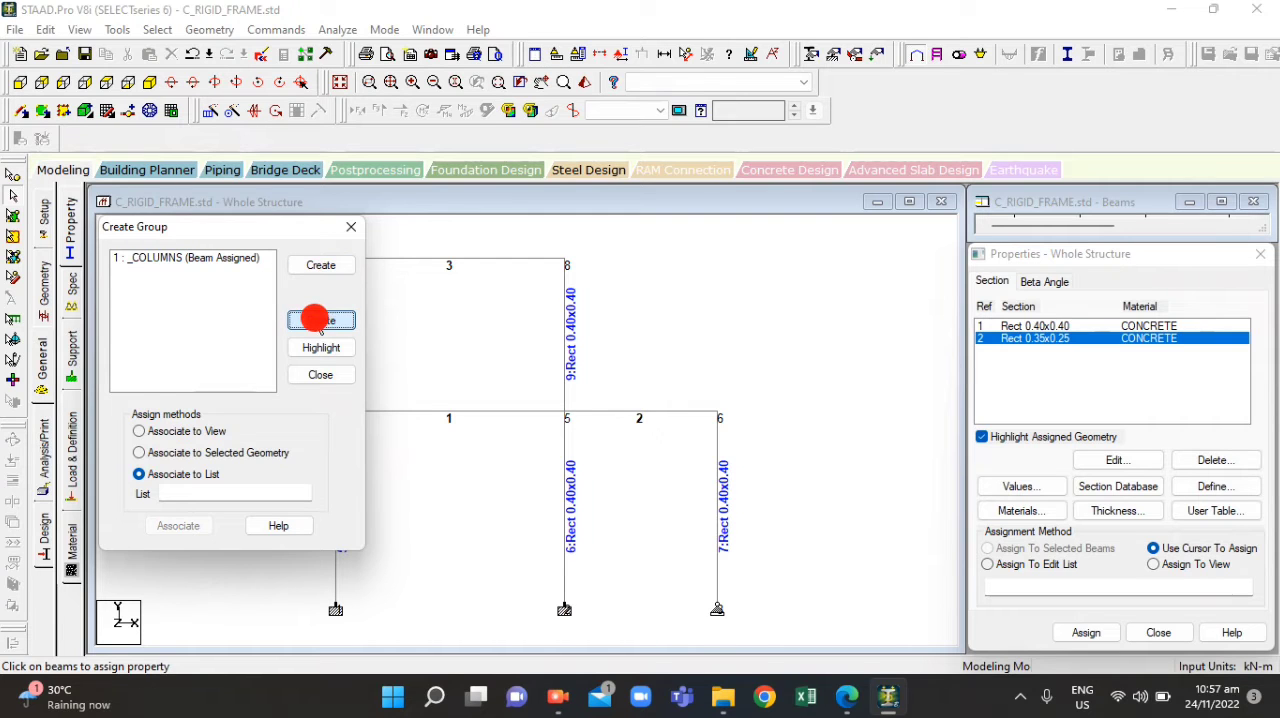
pyautogui.click(306, 278)
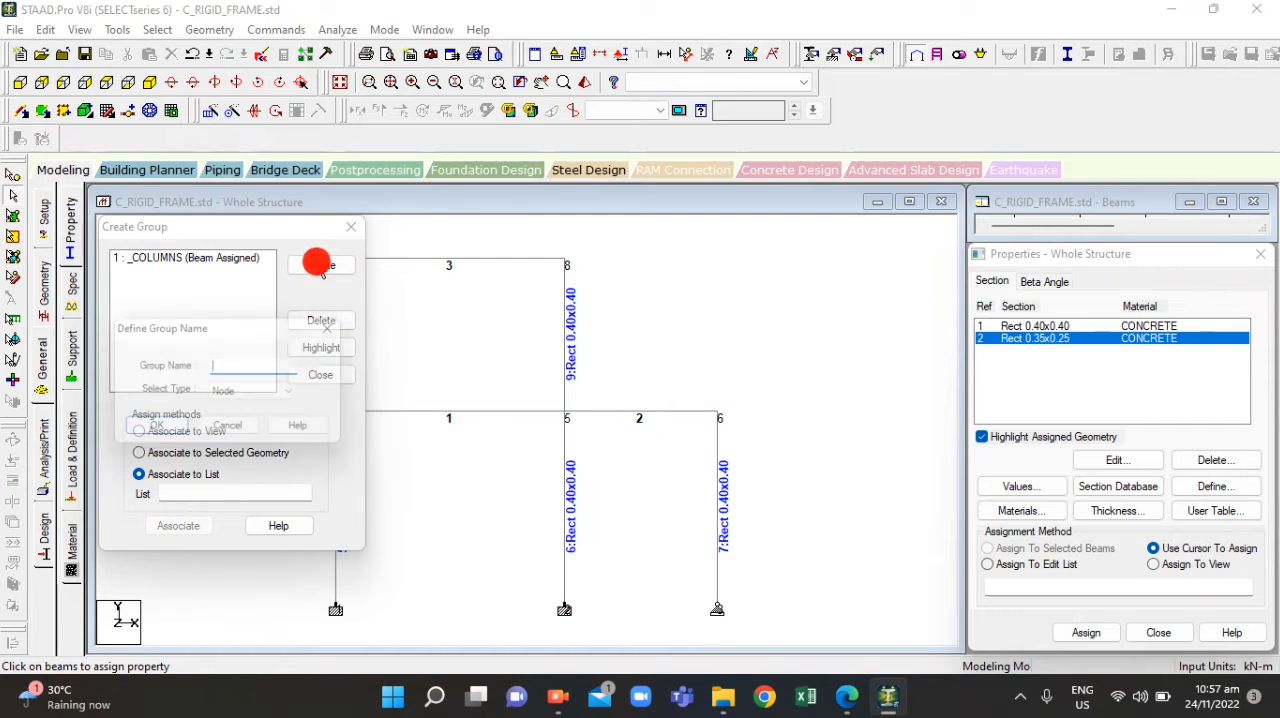
pyautogui.click(345, 322)
pyautogui.click(350, 226)
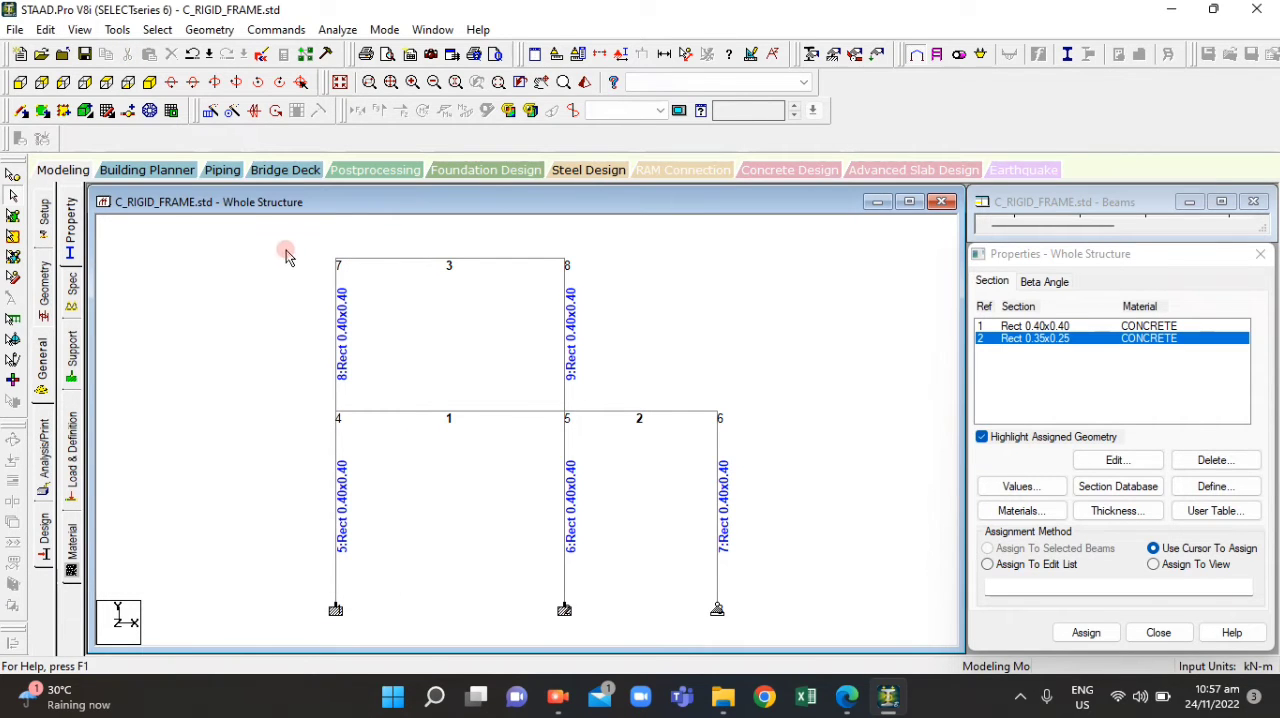
# Select all beams parallel to X and create a new group named BEASM with type Beam
pyautogui.click(162, 30)
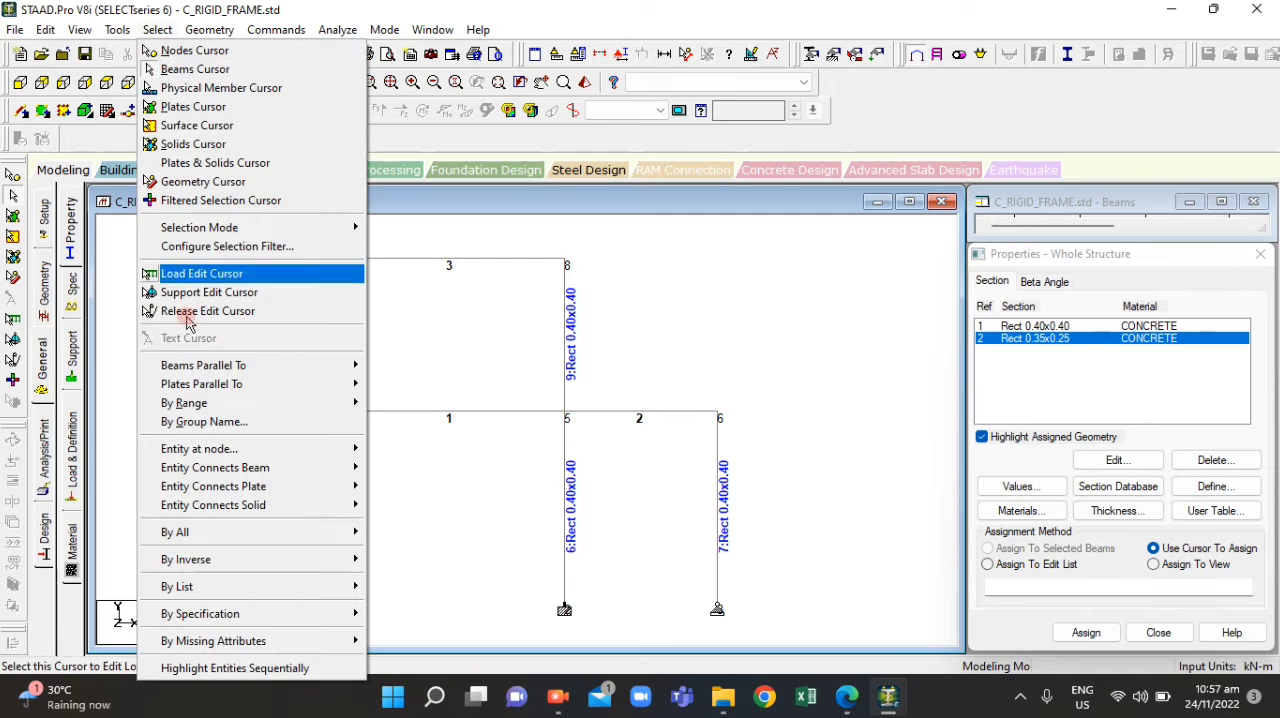
pyautogui.moveTo(214, 366)
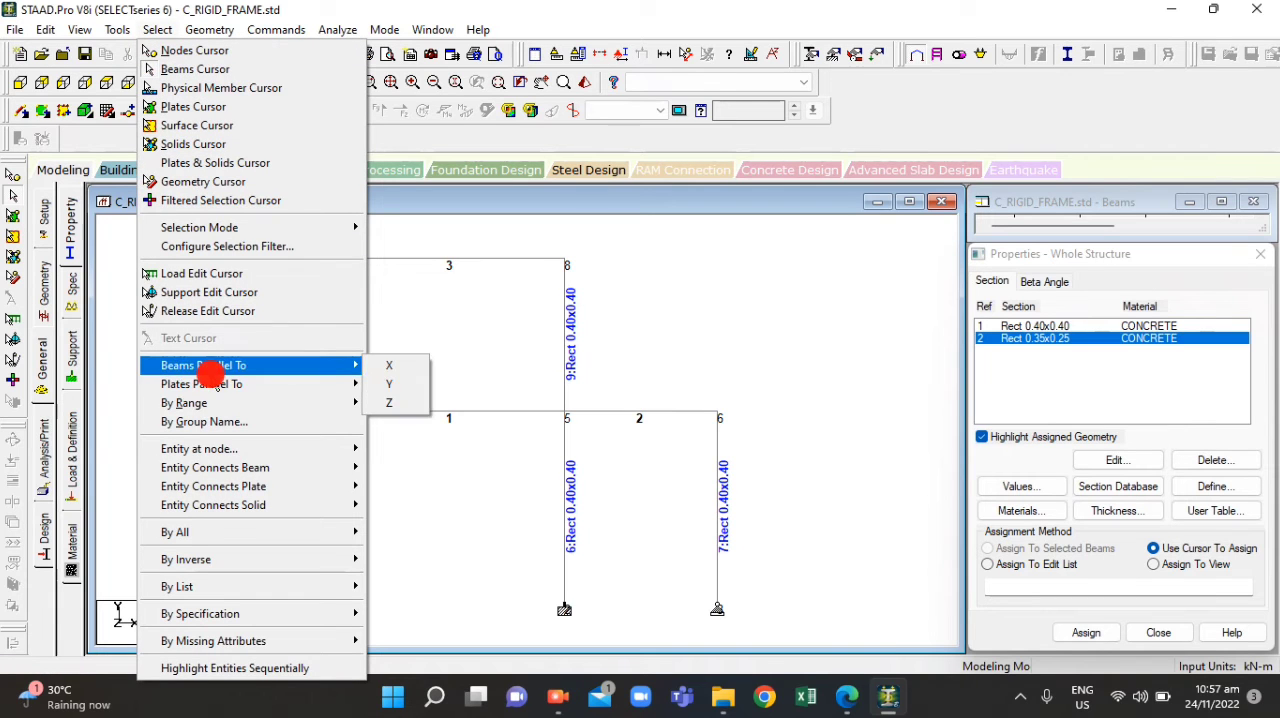
pyautogui.click(395, 366)
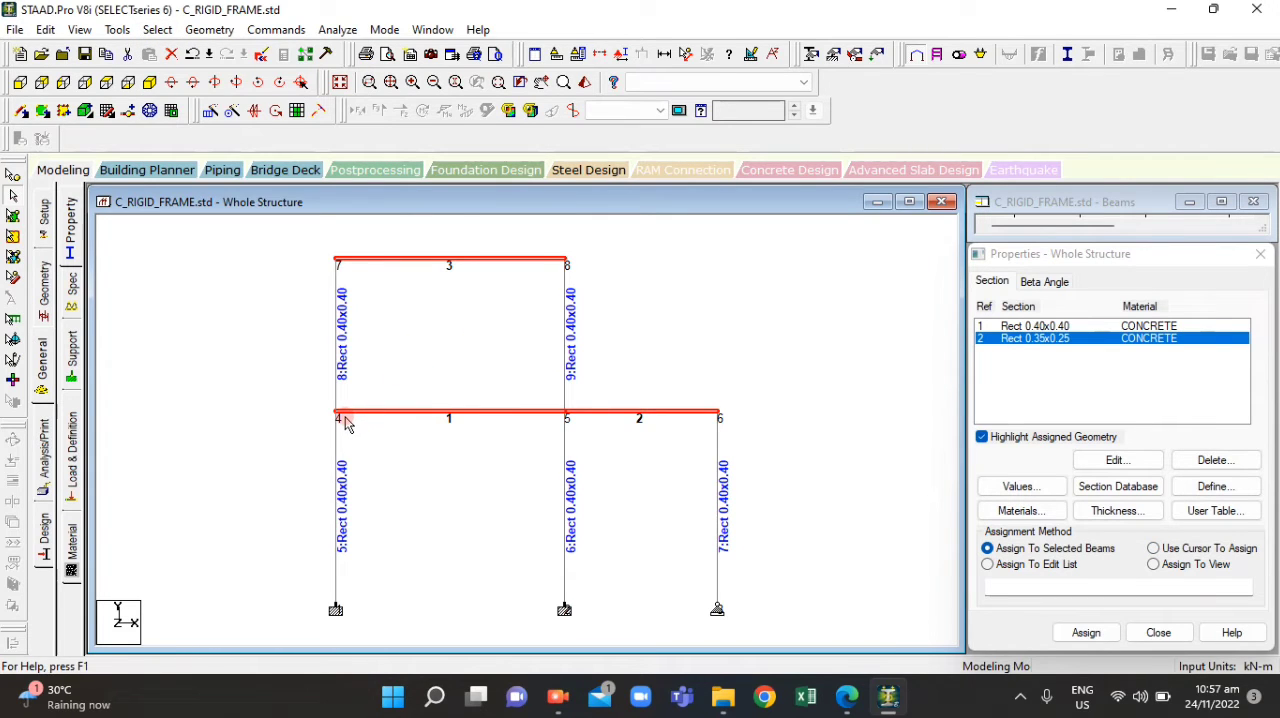
pyautogui.hotkey('ctrl', 'g')
pyautogui.click(322, 265)
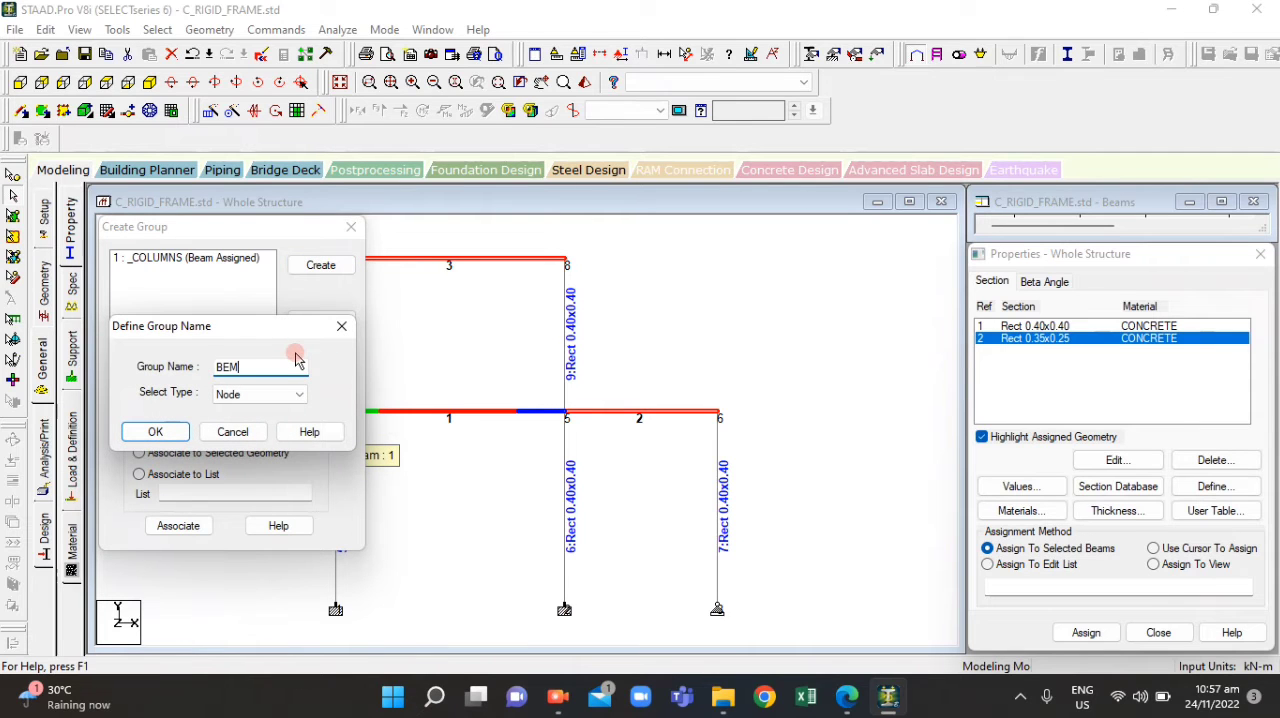
pyautogui.click(258, 394)
pyautogui.click(245, 420)
pyautogui.click(156, 431)
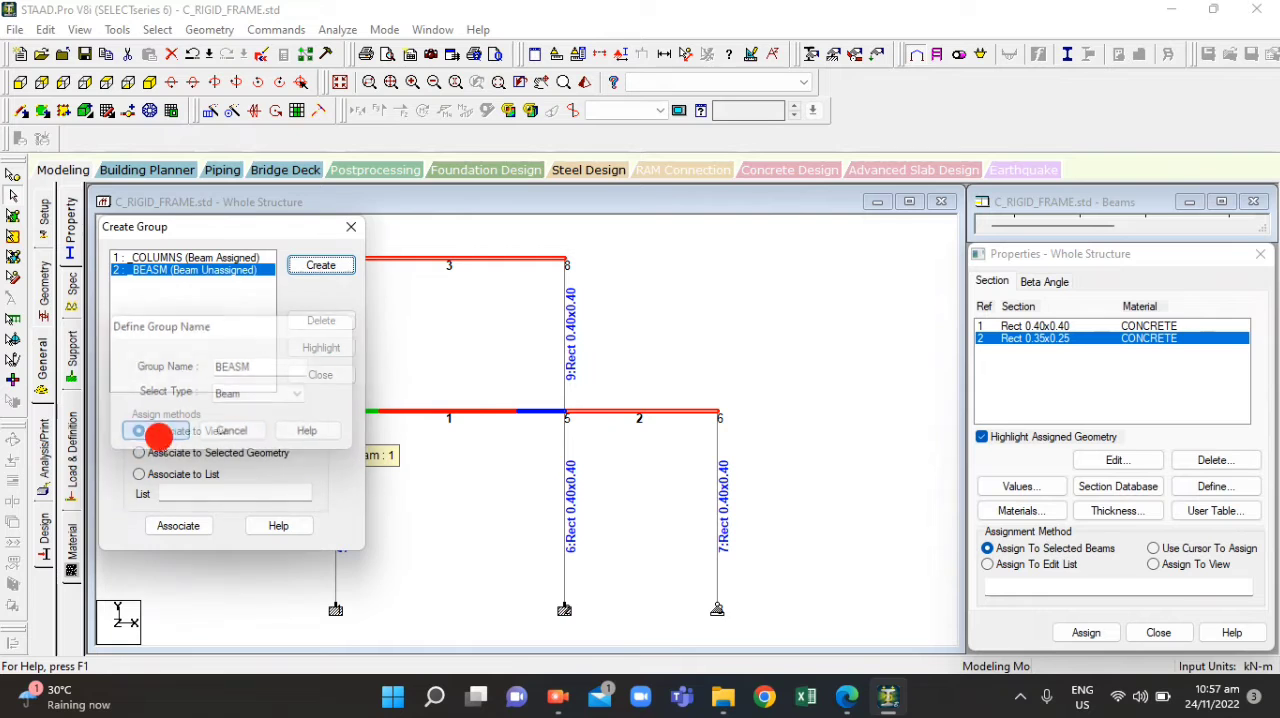
# Try to associate the BEASM group by list with the list left blank, and close the group definitions
pyautogui.click(140, 474)
pyautogui.click(178, 526)
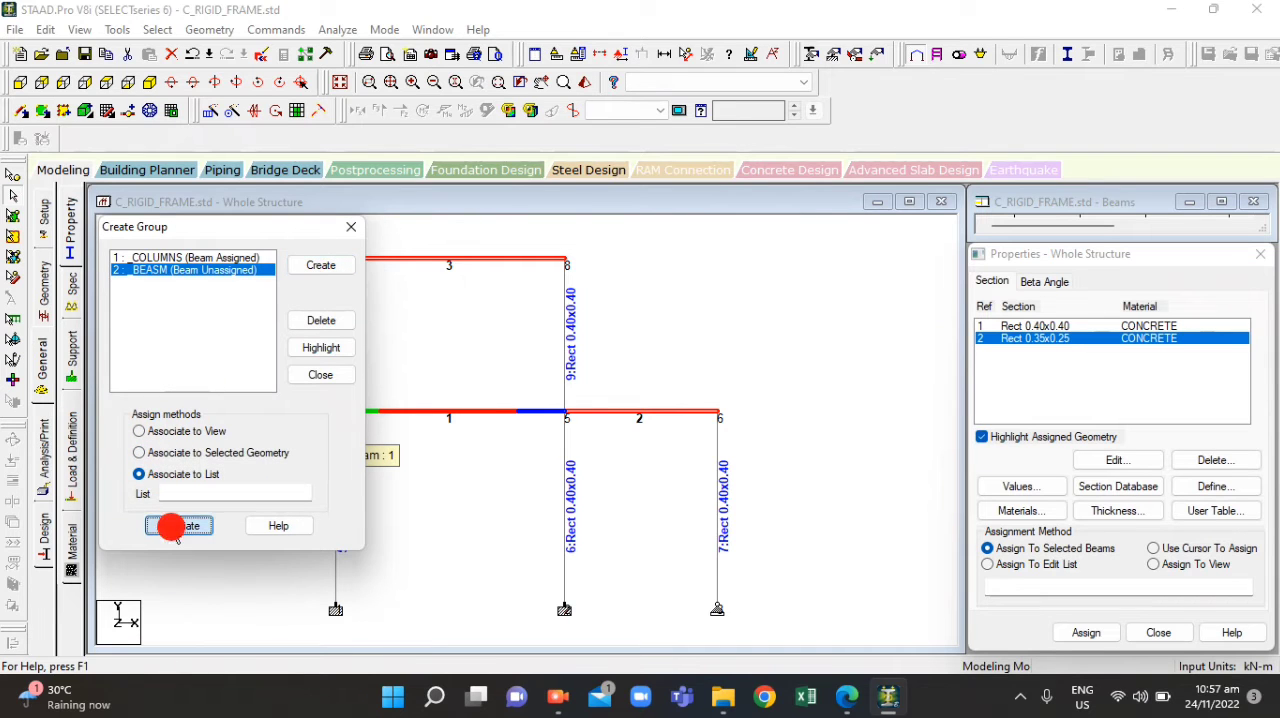
pyautogui.click(178, 526)
pyautogui.click(337, 377)
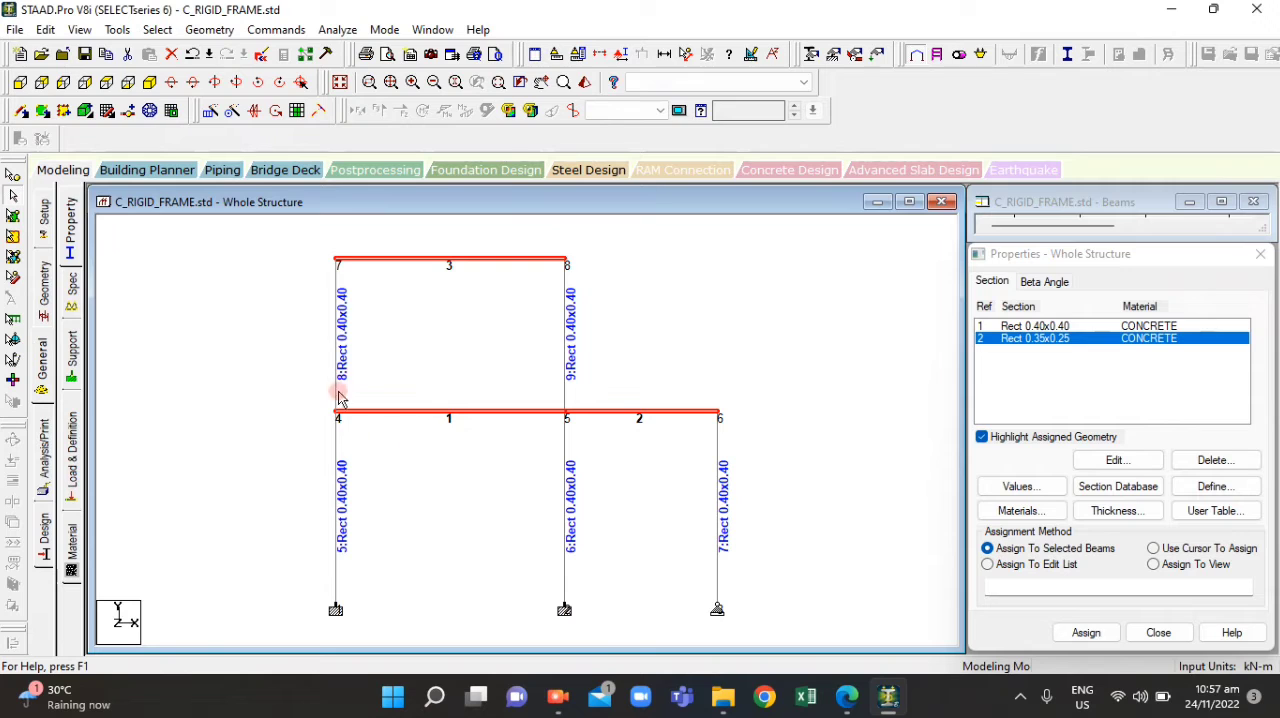
# Try to assign the Rect 0.35x0.25 section to the selected horizontal beams
pyautogui.click(1087, 632)
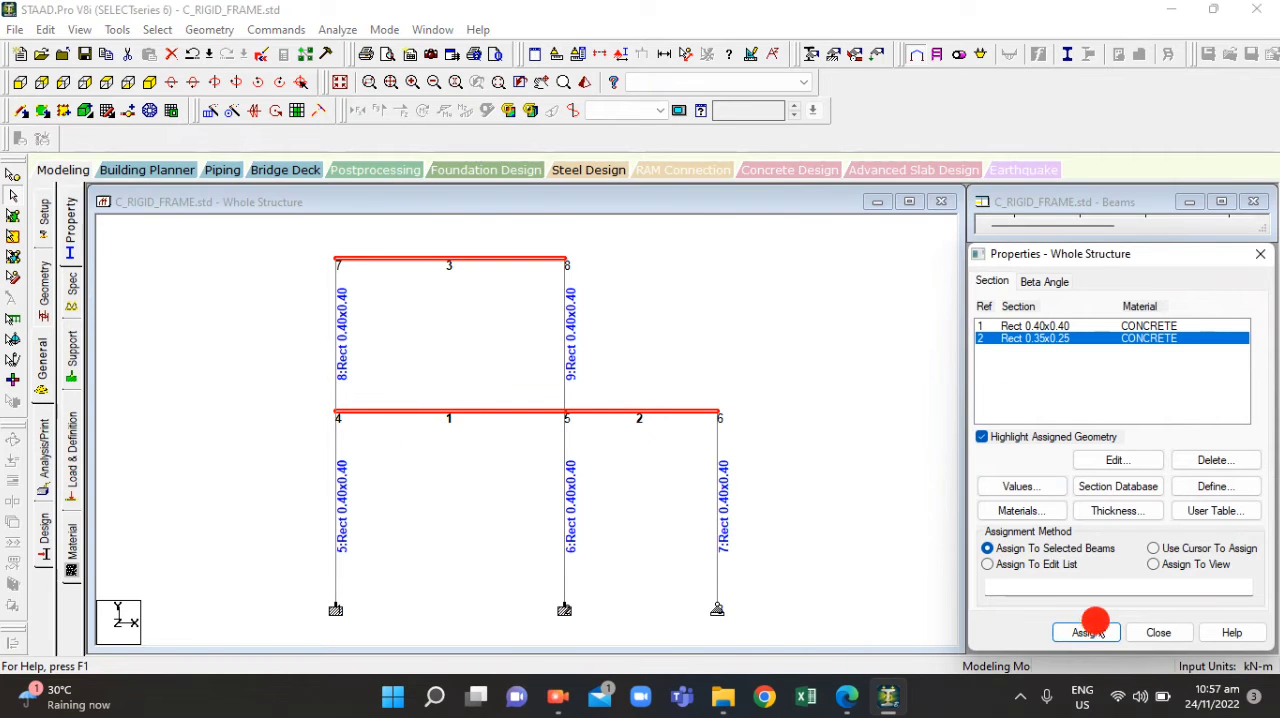
pyautogui.click(1090, 633)
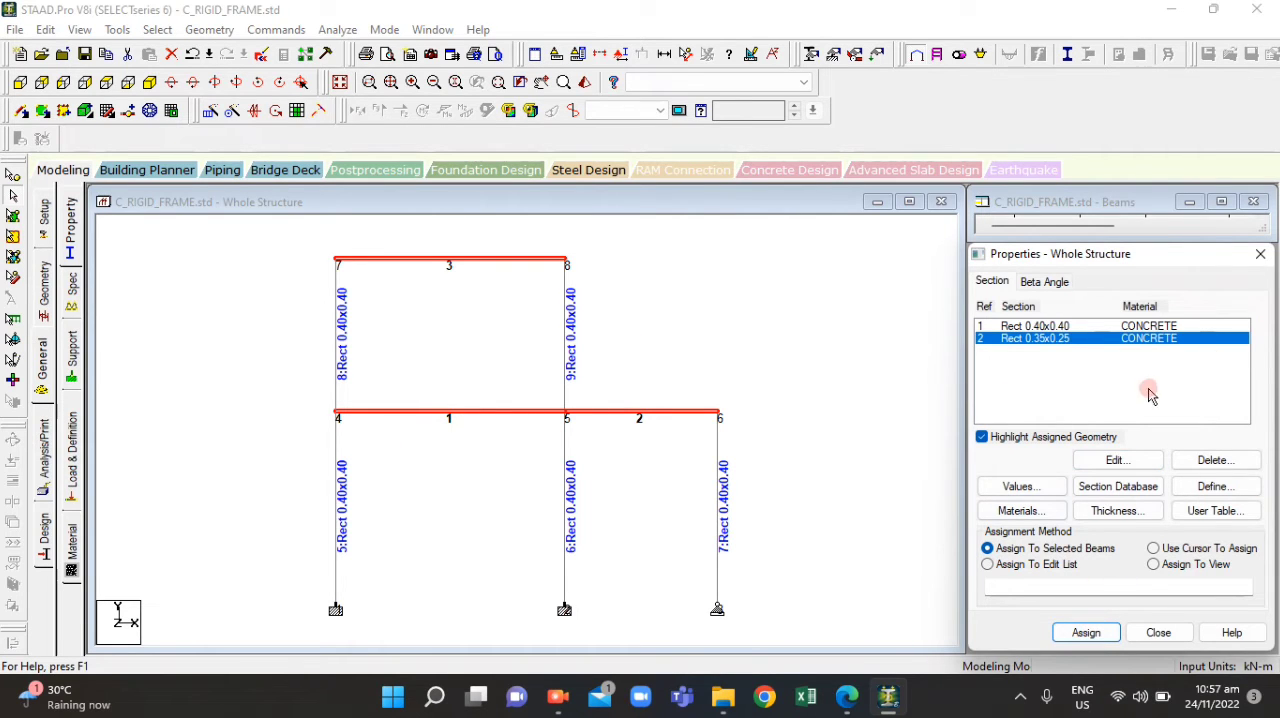
pyautogui.click(1123, 339)
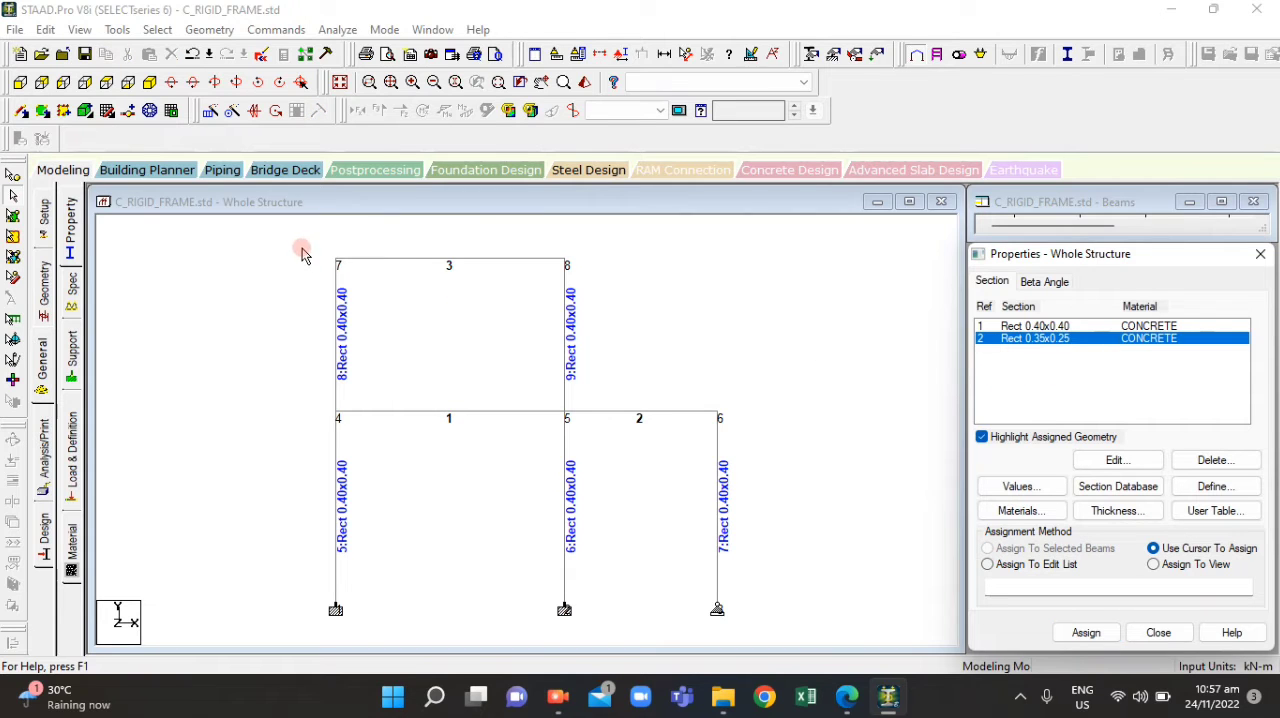
pyautogui.click(403, 257)
pyautogui.click(296, 357)
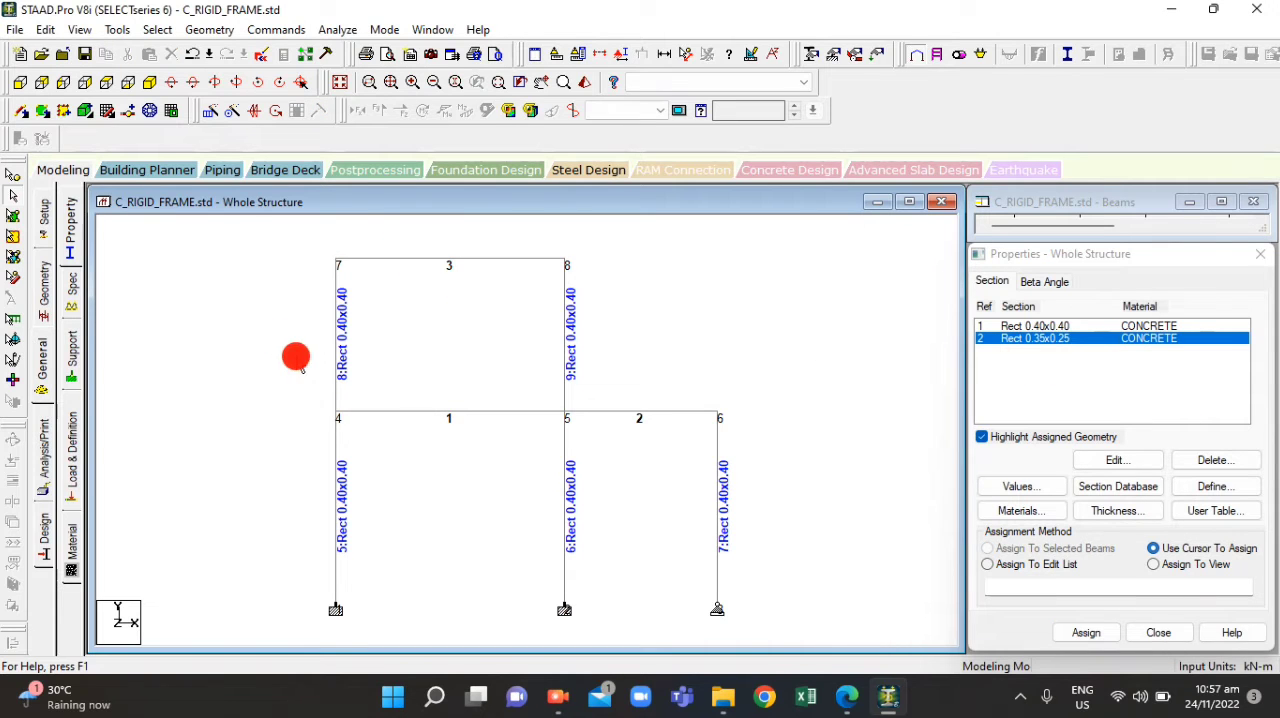
# Associate the BEASM group to the whole view and highlight its members
pyautogui.hotkey('ctrl', 'g')
pyautogui.click(167, 271)
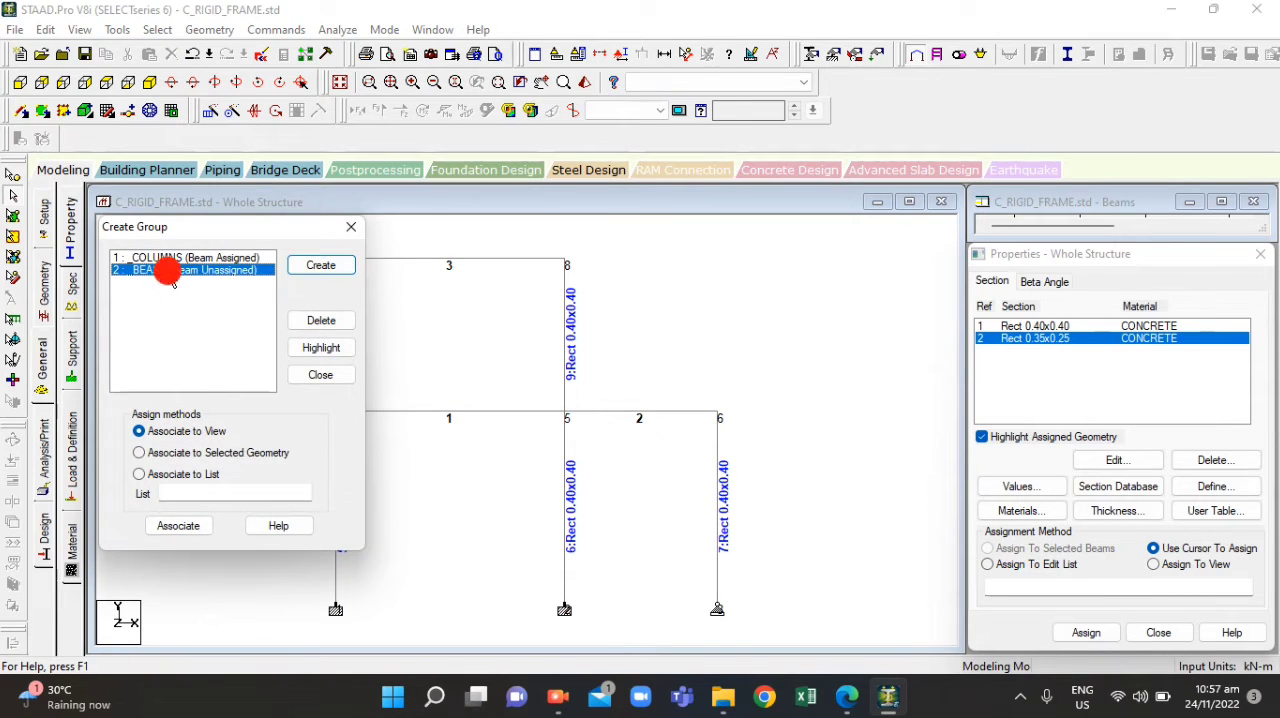
pyautogui.click(184, 533)
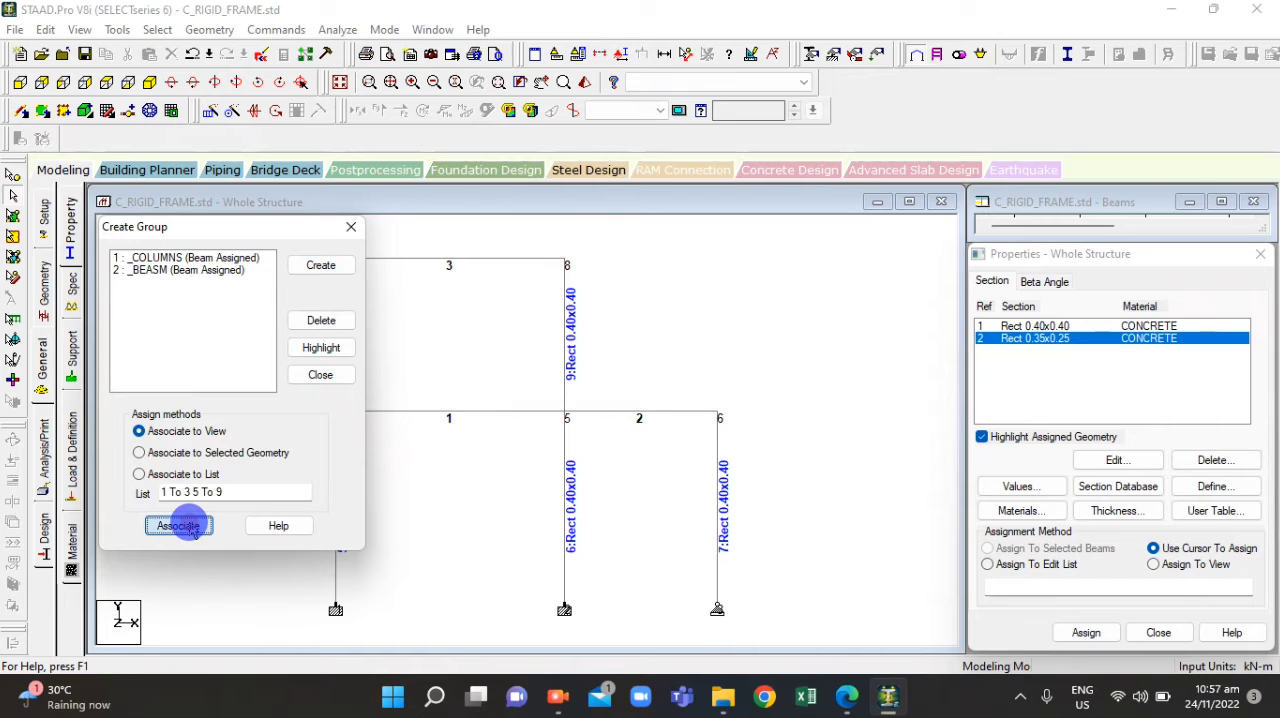
pyautogui.click(186, 272)
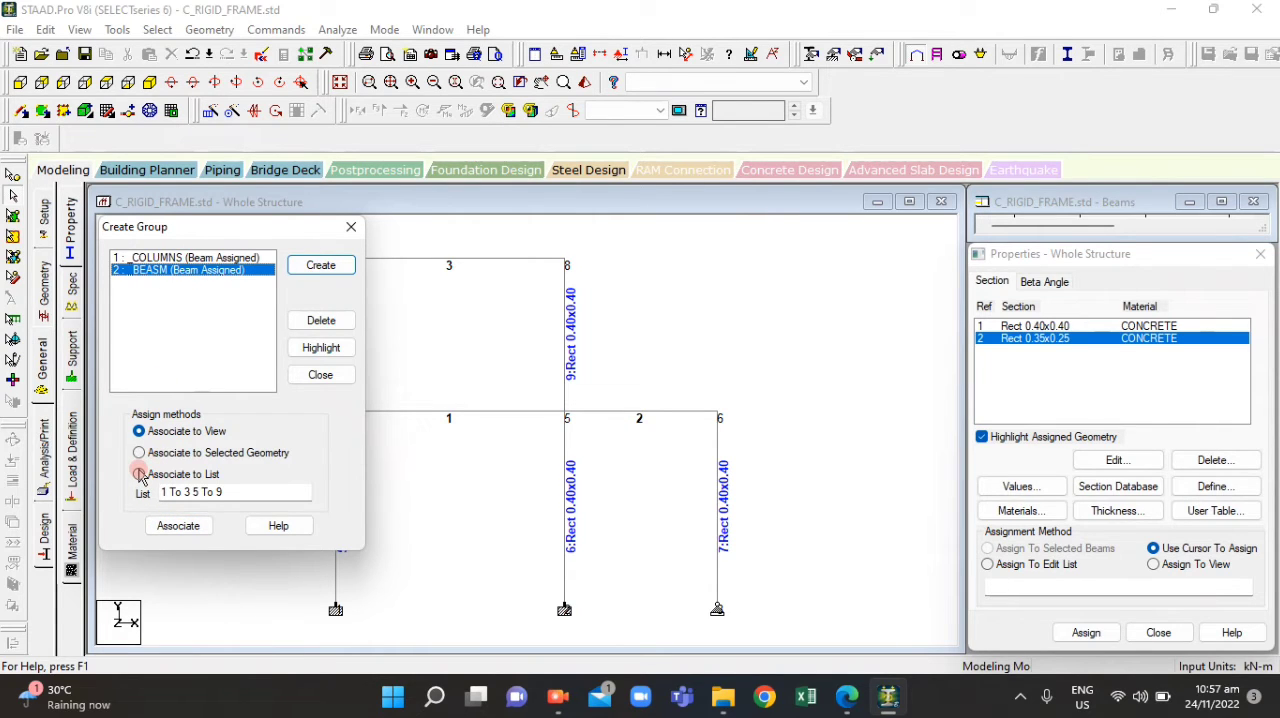
pyautogui.click(318, 346)
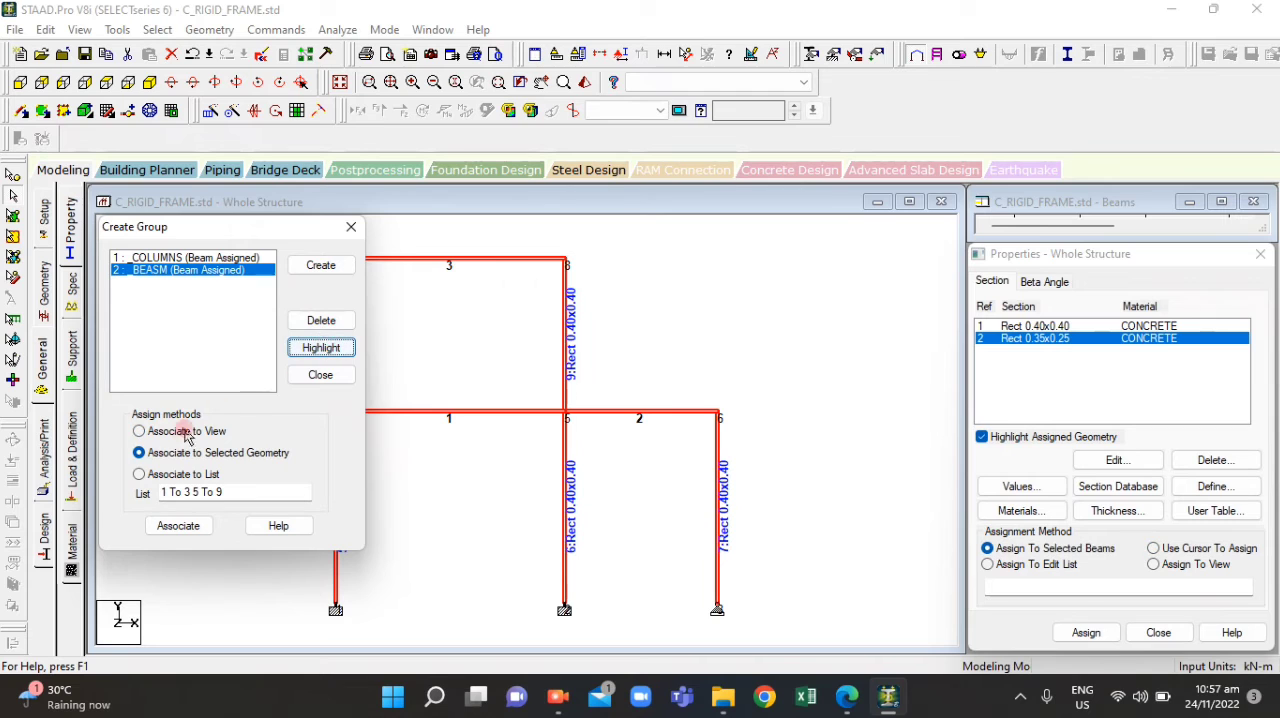
# Delete the BEASM group and close the group definitions
pyautogui.click(137, 474)
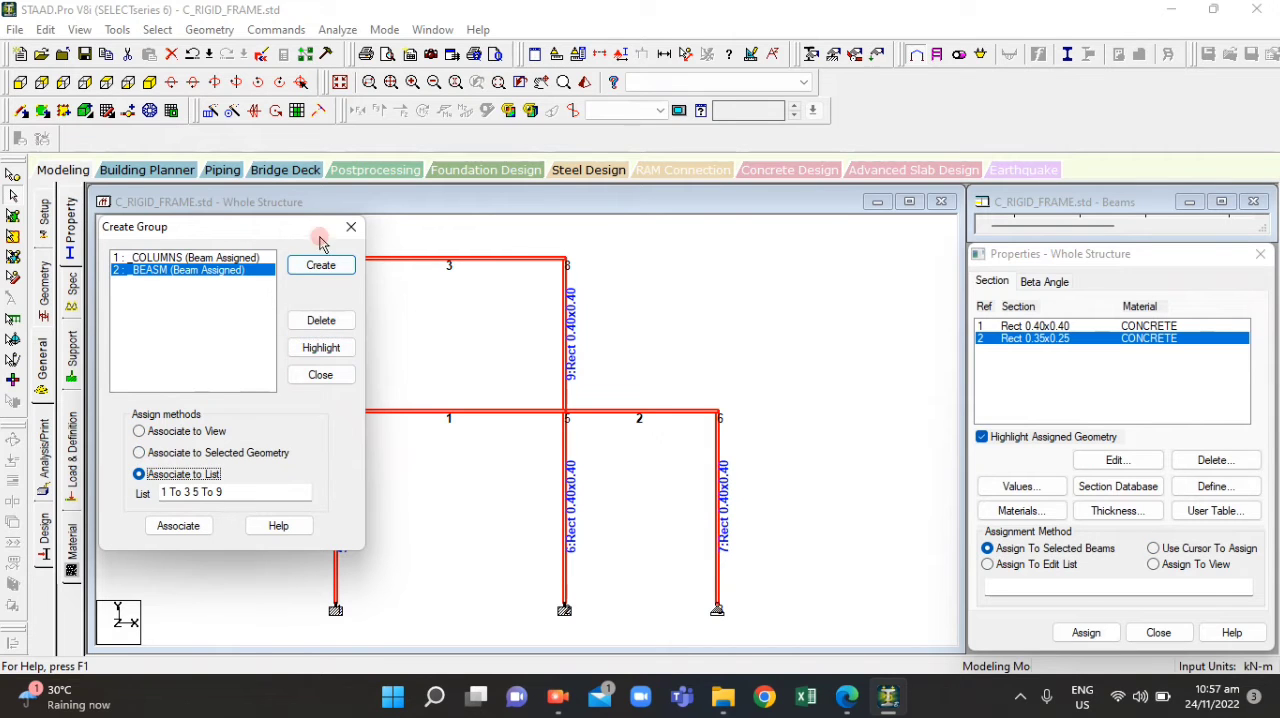
pyautogui.click(150, 271)
pyautogui.click(305, 320)
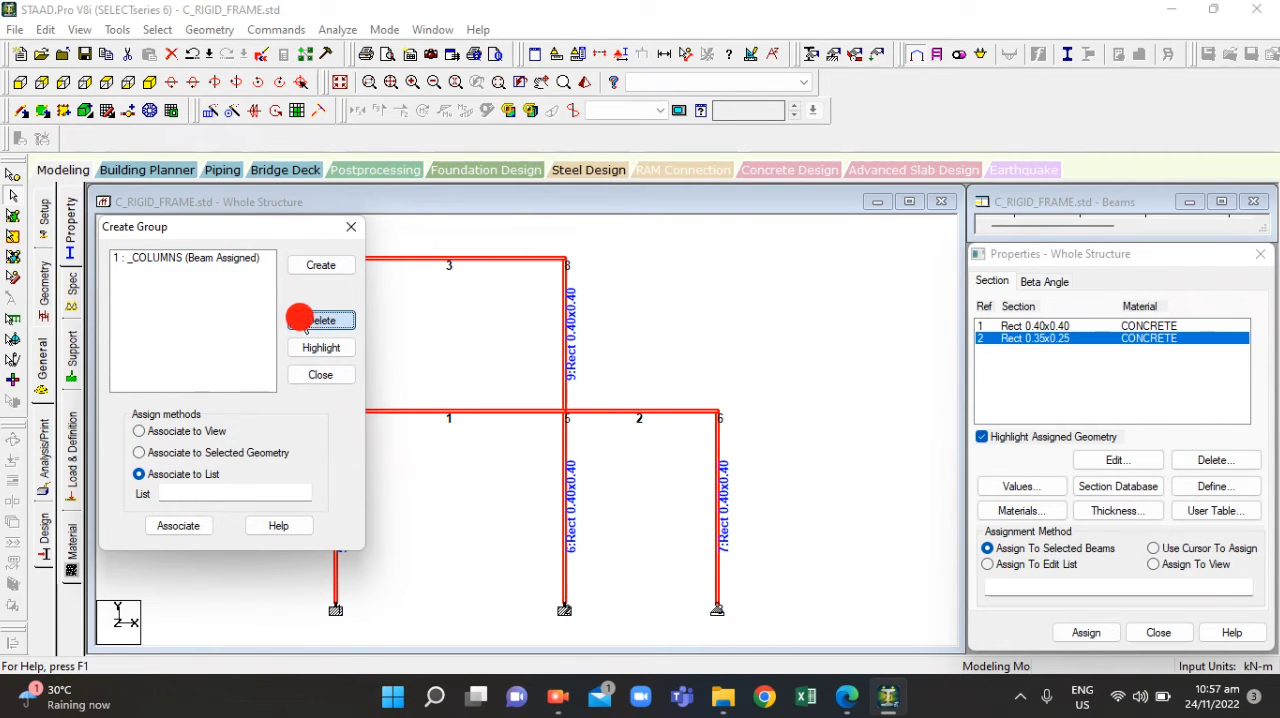
pyautogui.click(351, 227)
pyautogui.scroll(2, 480, 410)
pyautogui.scroll(-2, 402, 484)
pyautogui.scroll(3, 432, 222)
pyautogui.scroll(-6, 490, 468)
pyautogui.scroll(1, 560, 262)
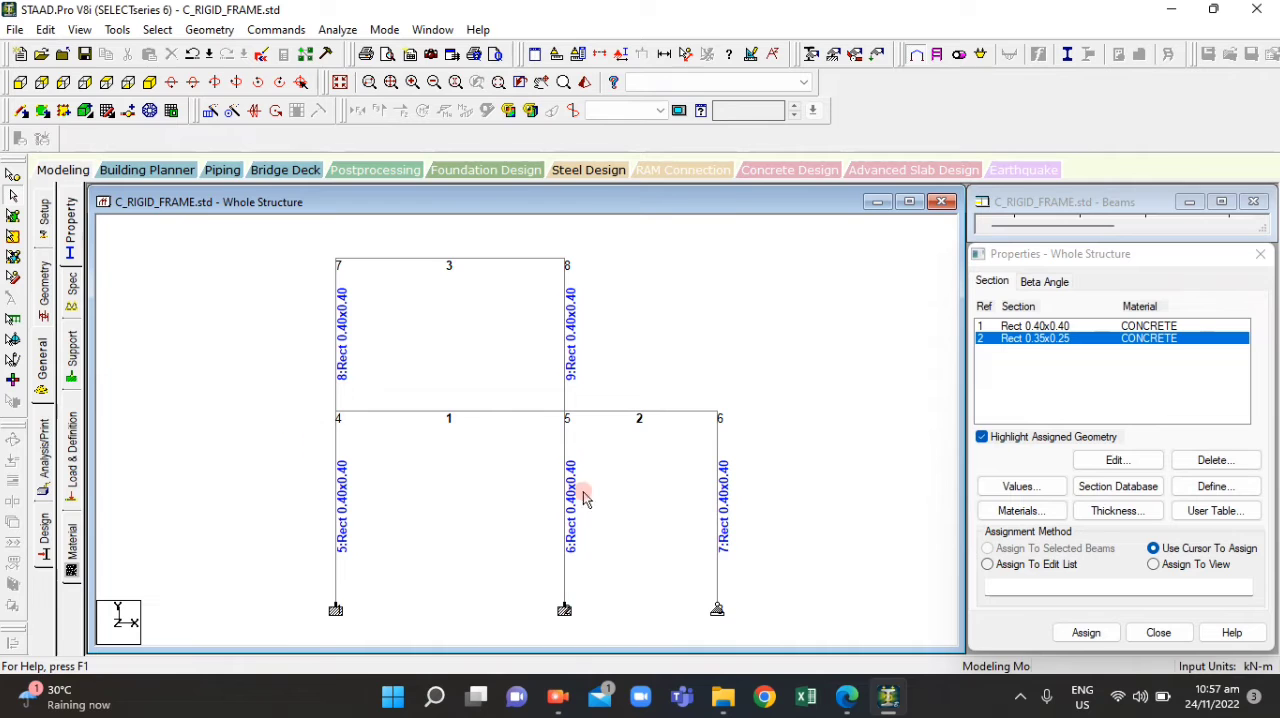
pyautogui.click(163, 29)
pyautogui.click(164, 29)
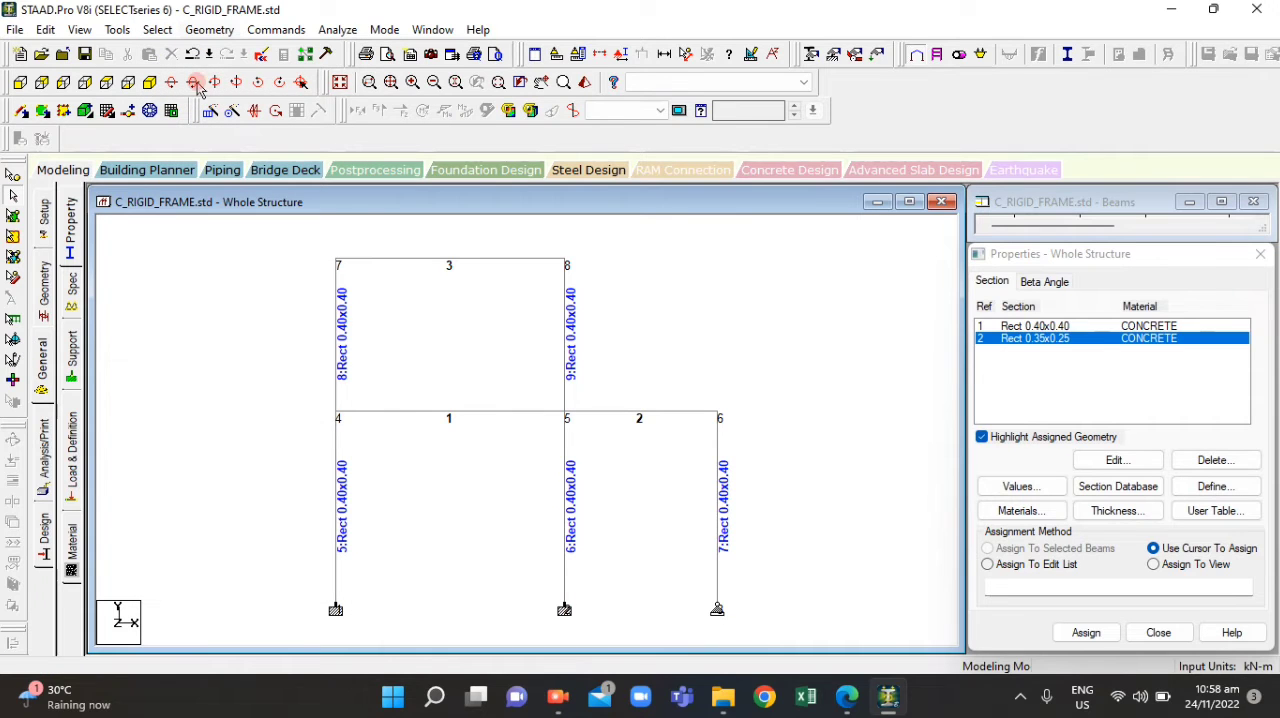
pyautogui.click(155, 30)
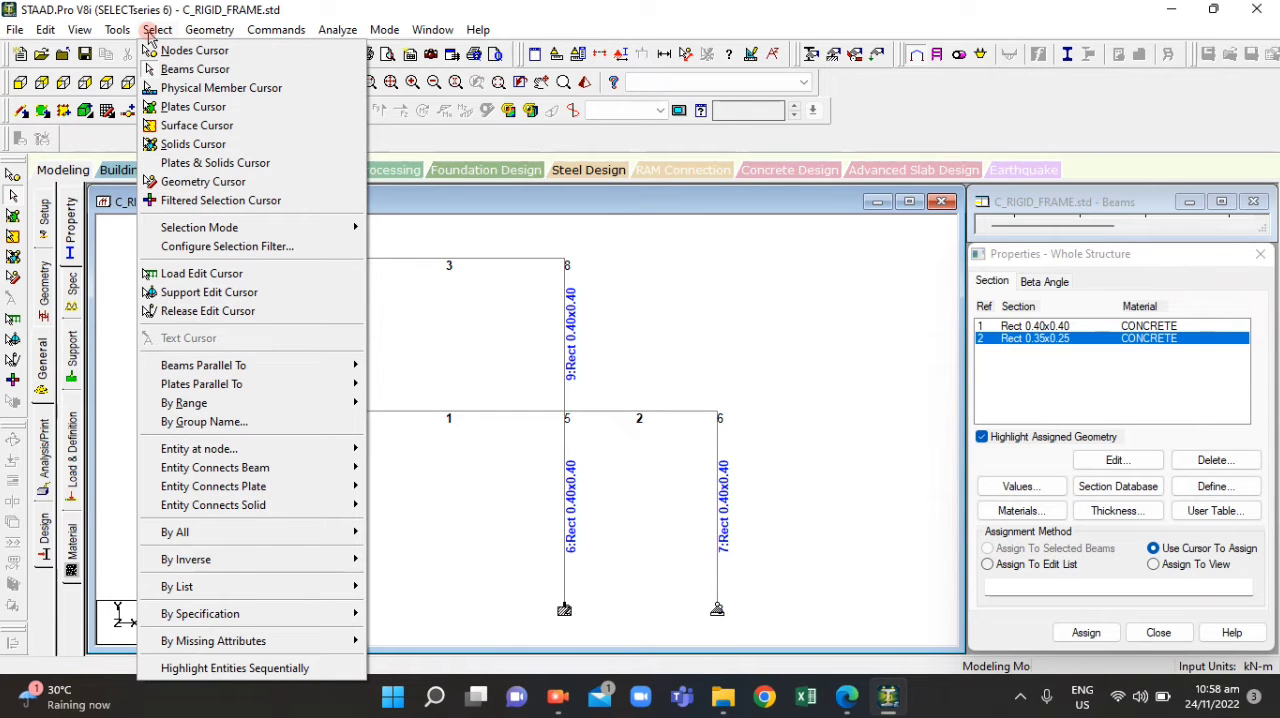
pyautogui.moveTo(130, 30)
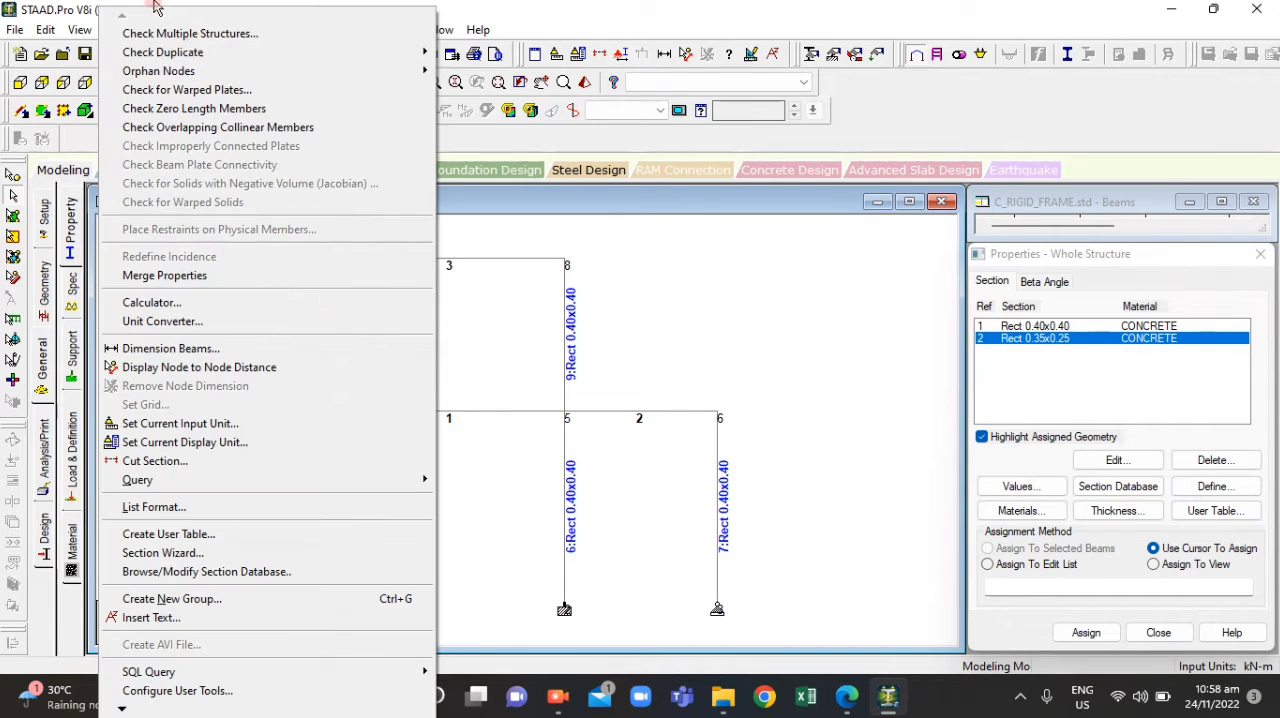
pyautogui.click(538, 284)
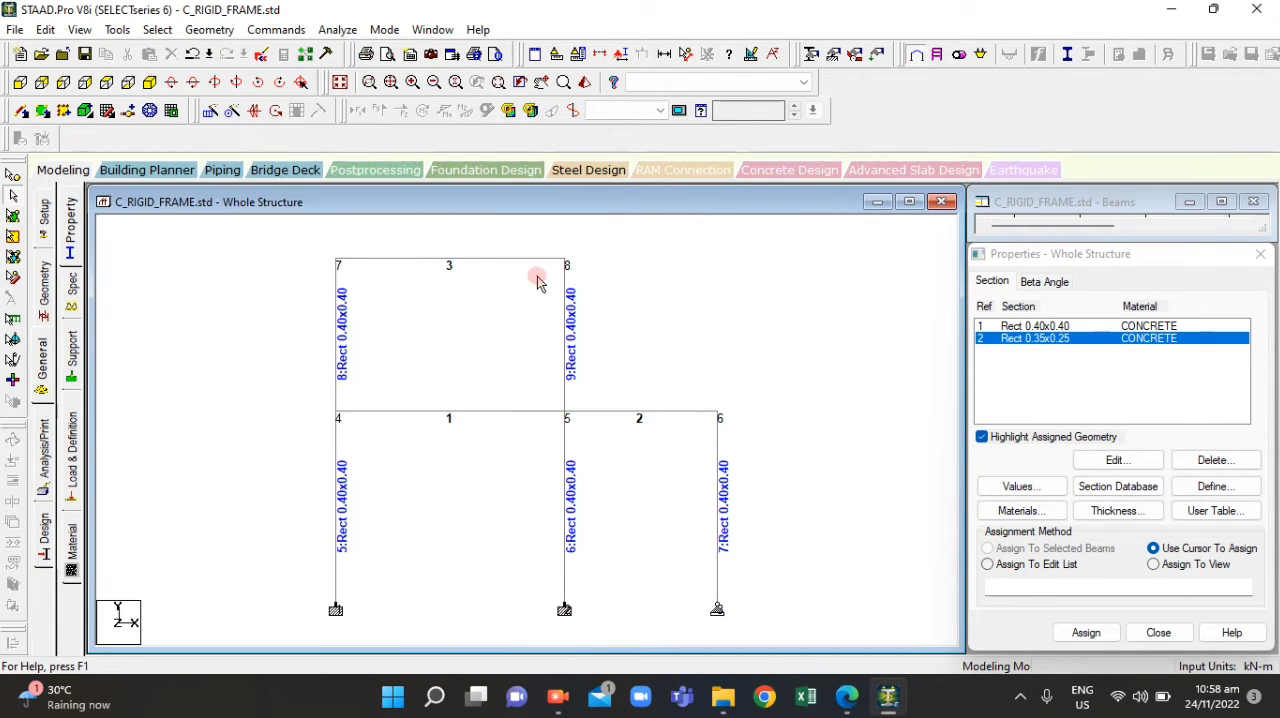
# Select all beams parallel to X, create a Beam-type group named BEAM, and associate it to the selected geometry
pyautogui.click(157, 29)
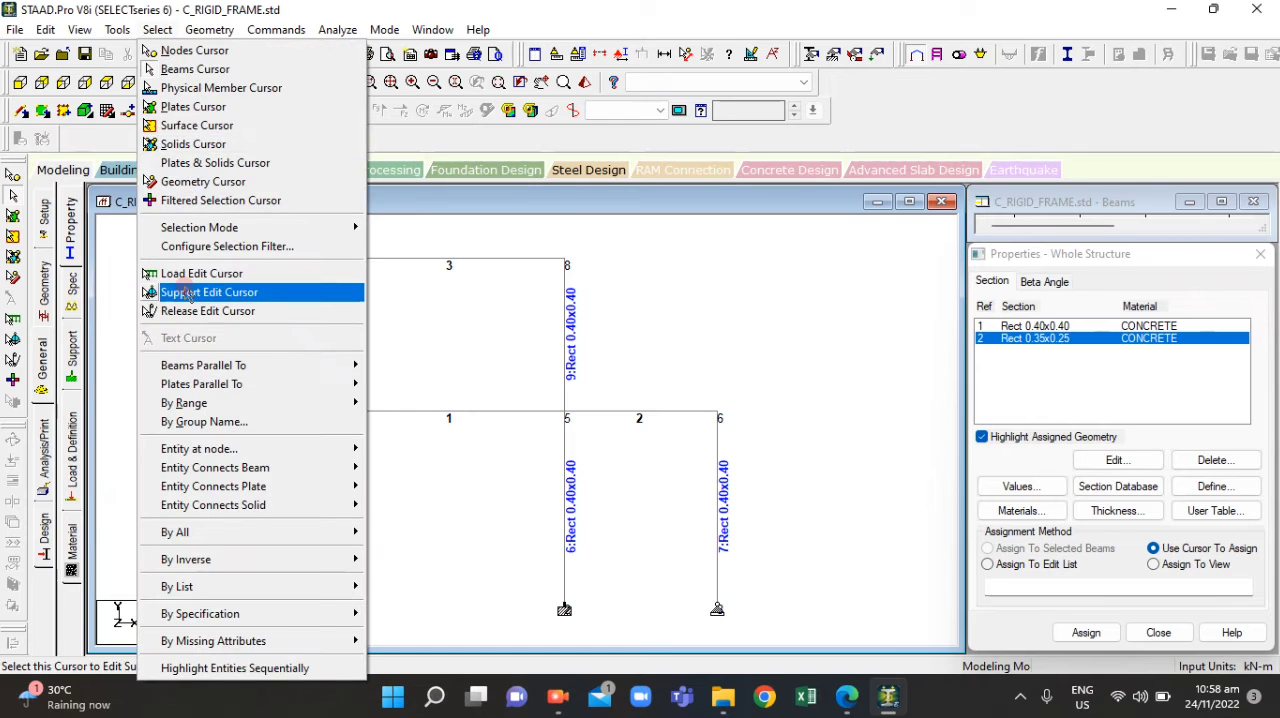
pyautogui.moveTo(209, 365)
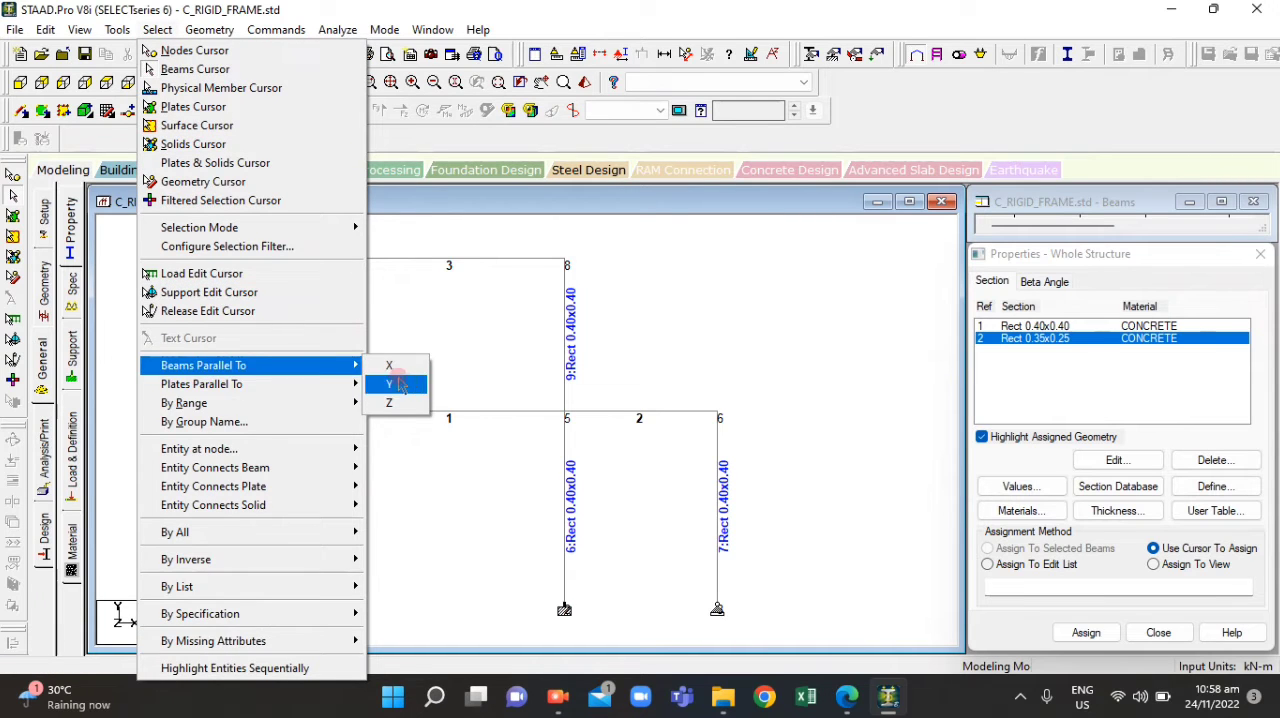
pyautogui.click(411, 368)
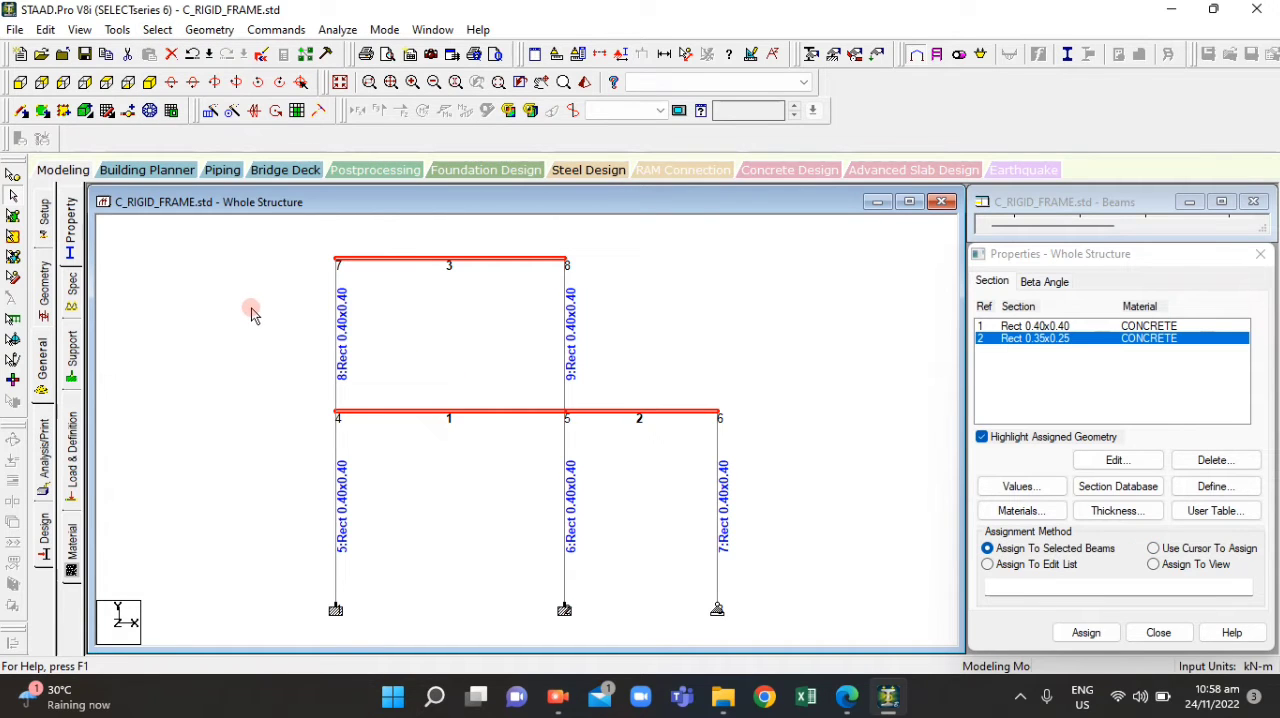
pyautogui.hotkey('ctrl', 'g')
pyautogui.click(324, 267)
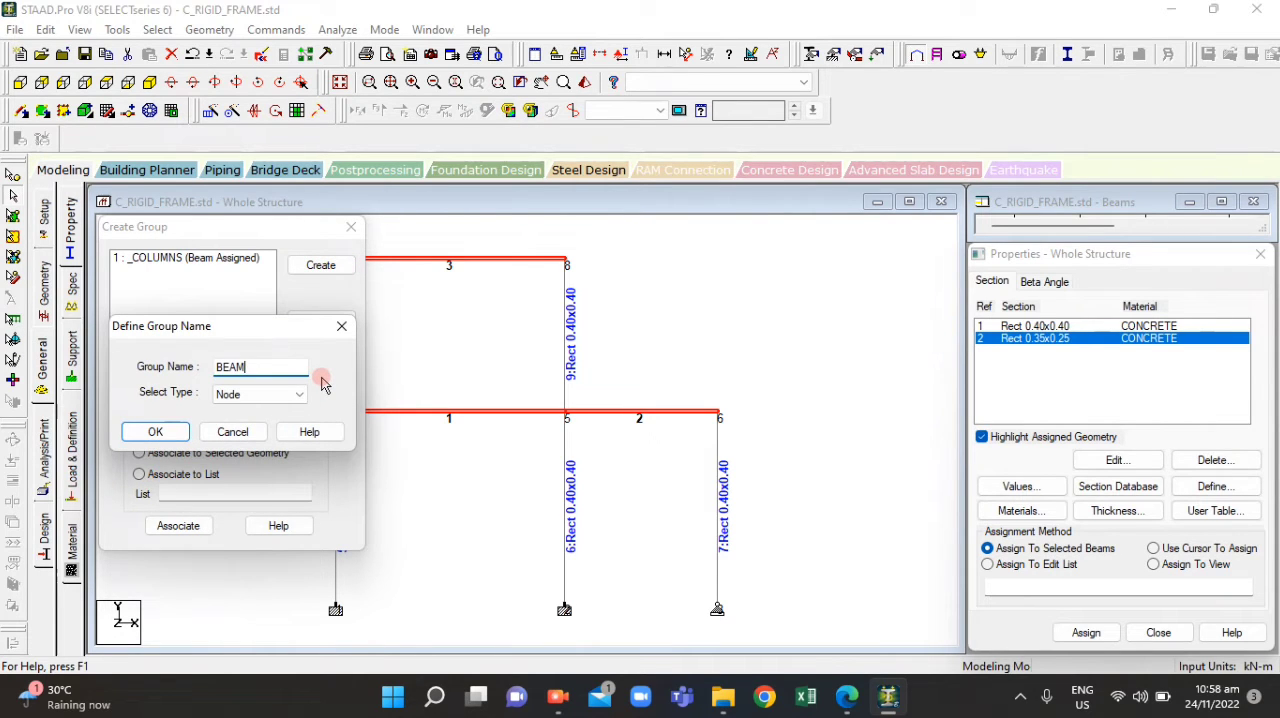
pyautogui.click(258, 394)
pyautogui.click(258, 410)
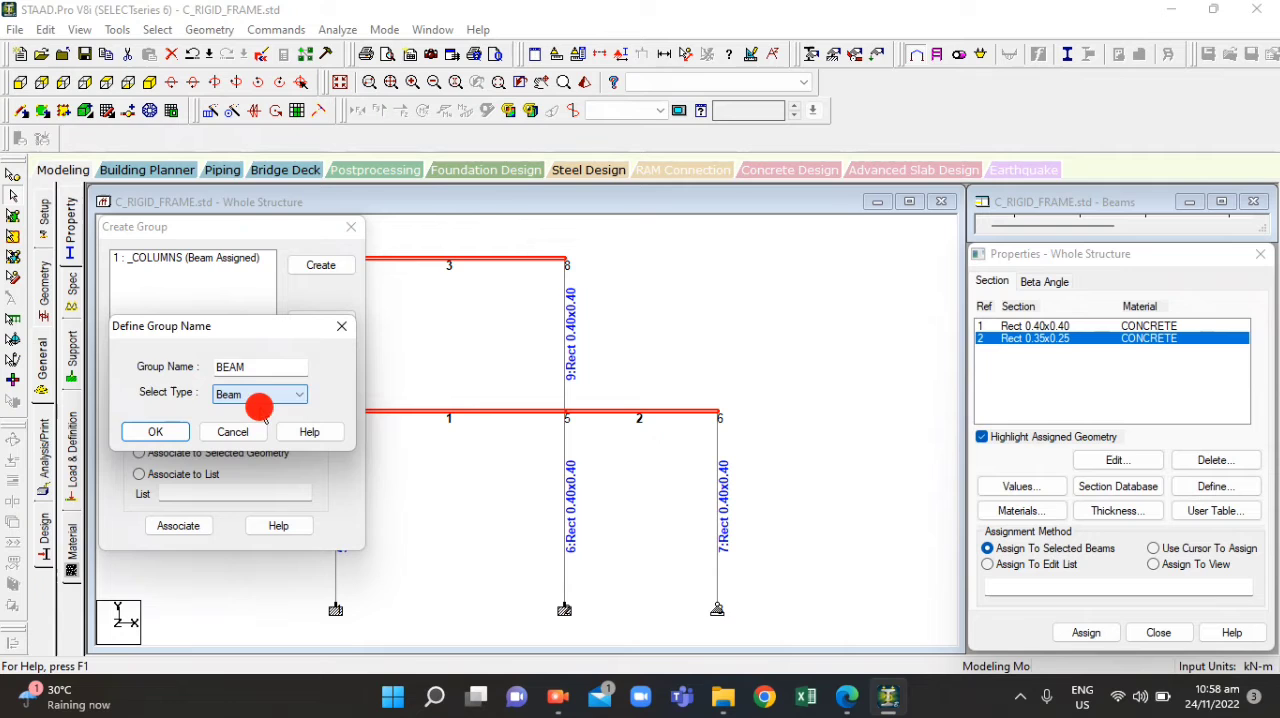
pyautogui.click(137, 430)
pyautogui.click(152, 454)
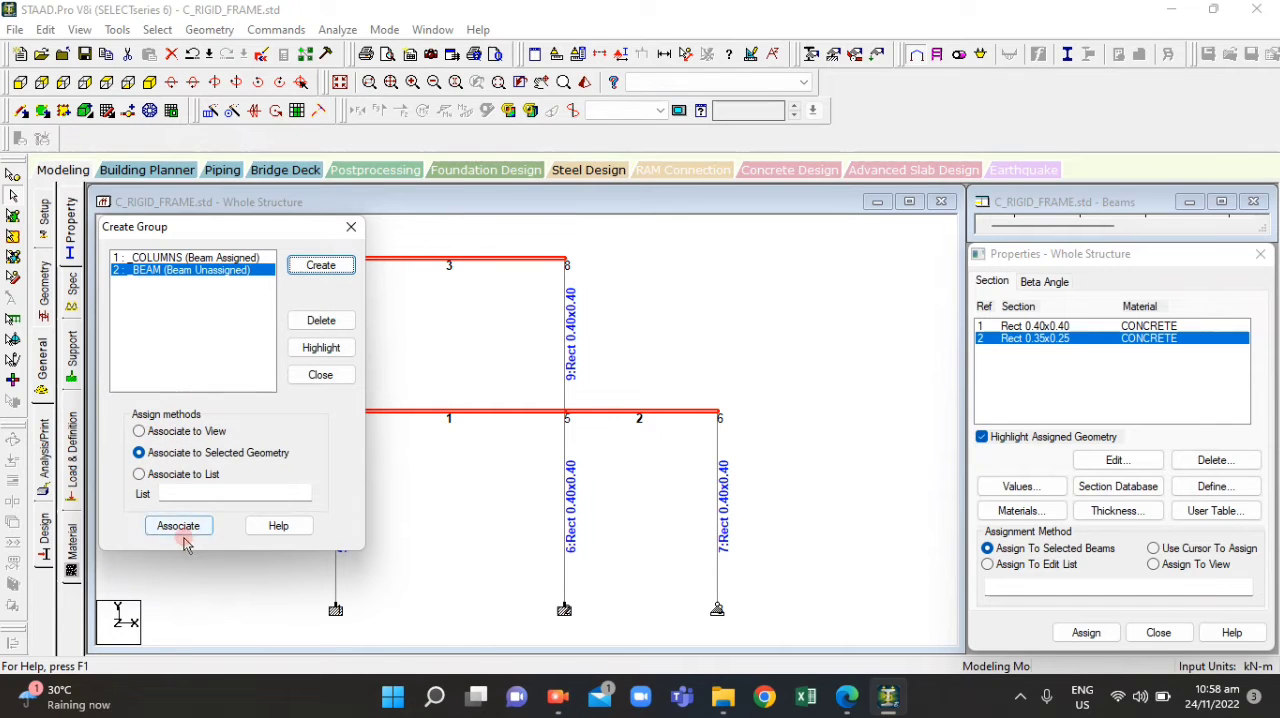
pyautogui.click(179, 527)
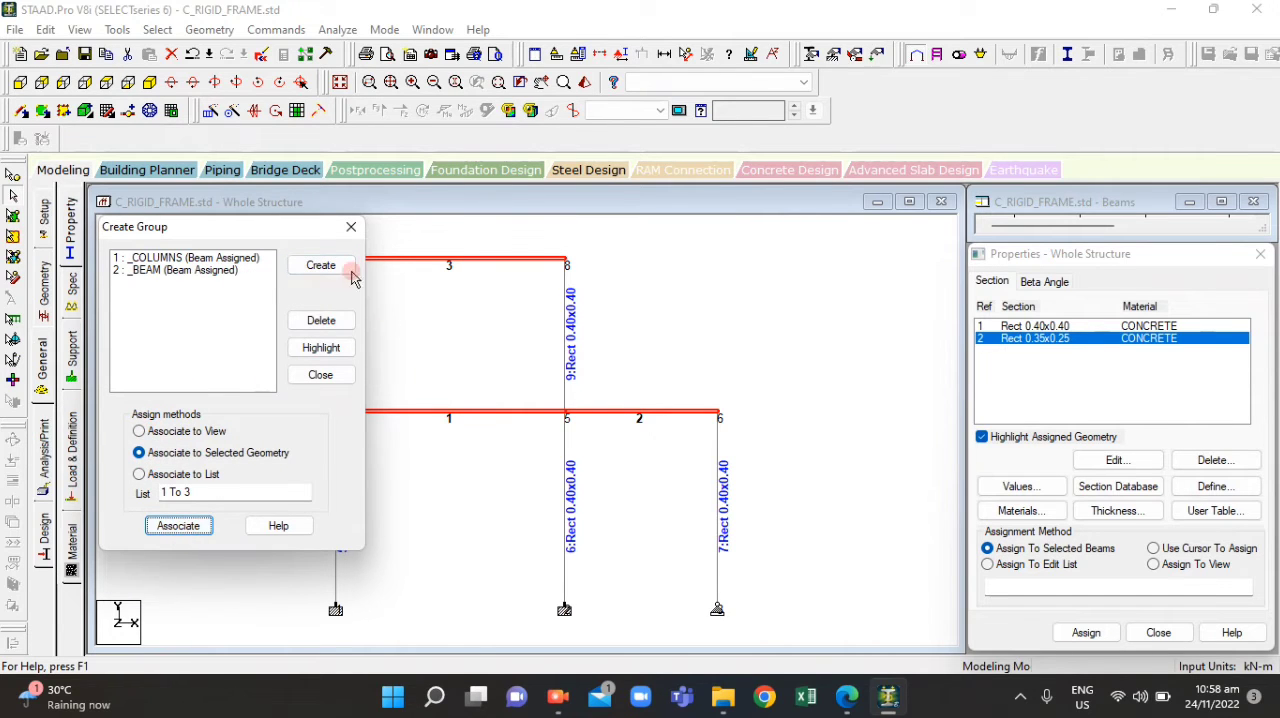
pyautogui.click(320, 376)
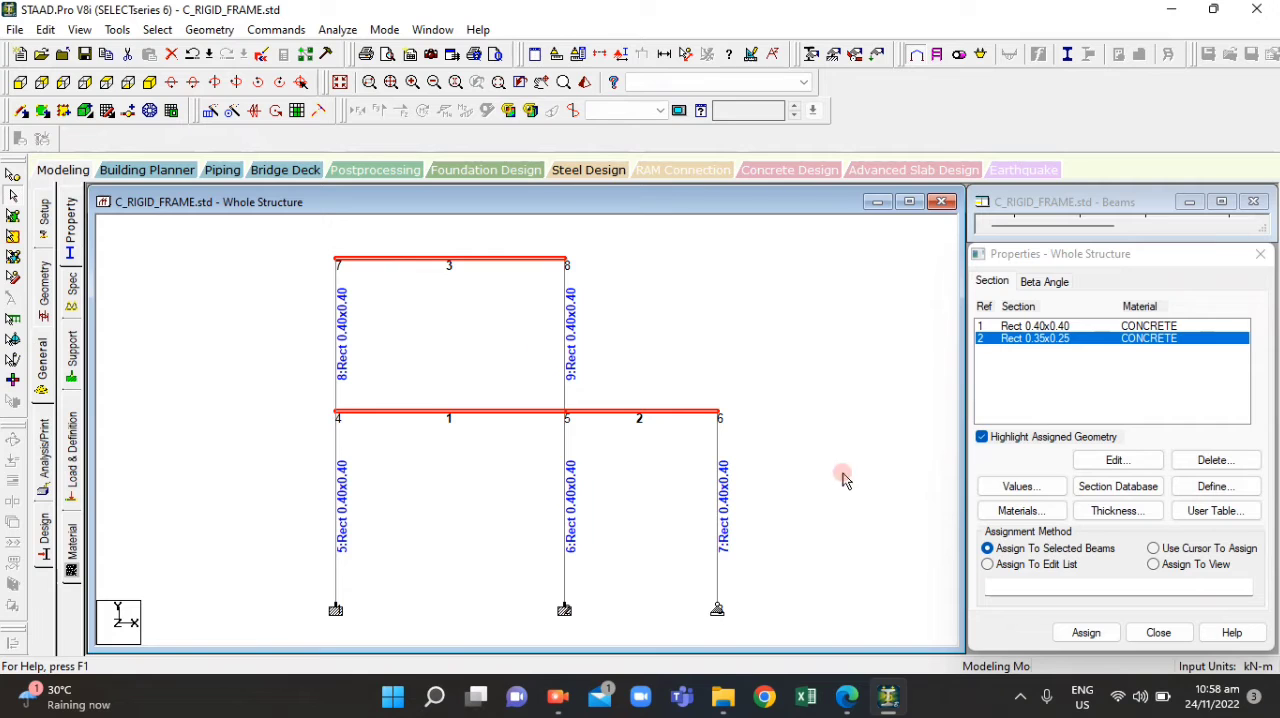
# Assign the Rect 0.35x0.25 section to the selected horizontal beams
pyautogui.click(1086, 631)
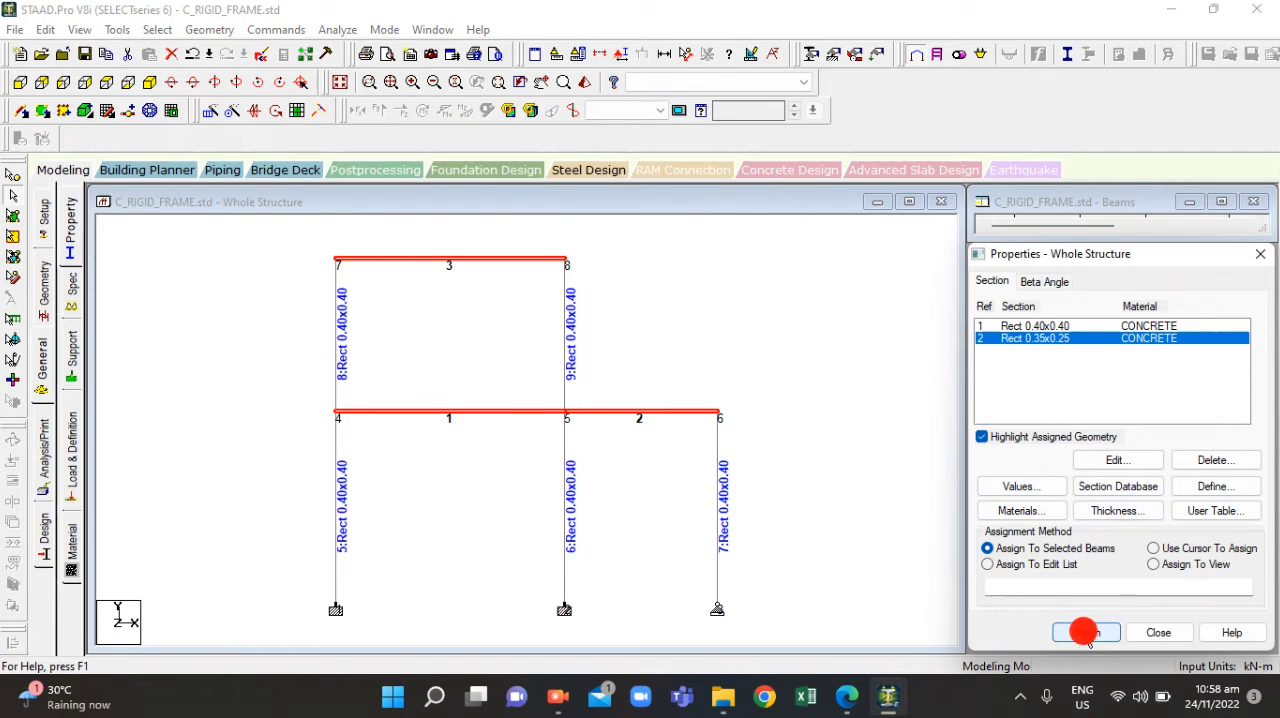
pyautogui.click(1152, 497)
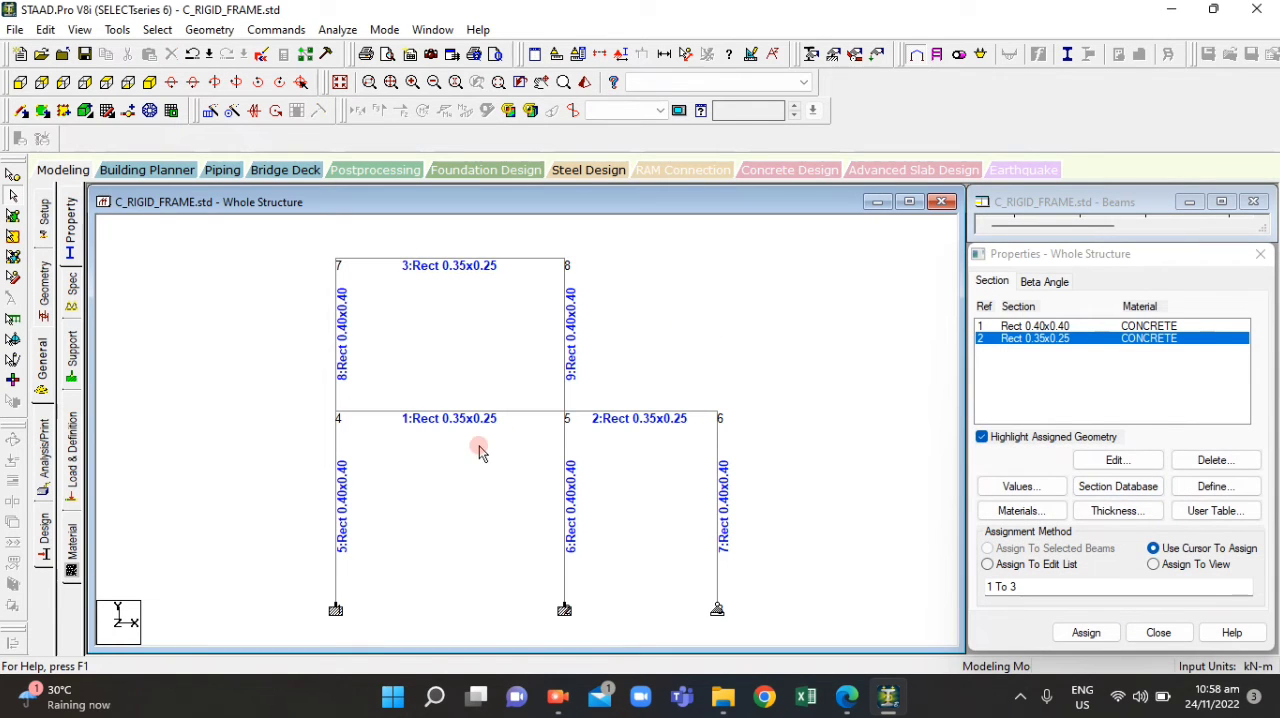
# Select the whole frame and inspect its member sections from several angles in a 3D rendered view
pyautogui.scroll(-2, 487, 474)
pyautogui.scroll(2, 489, 465)
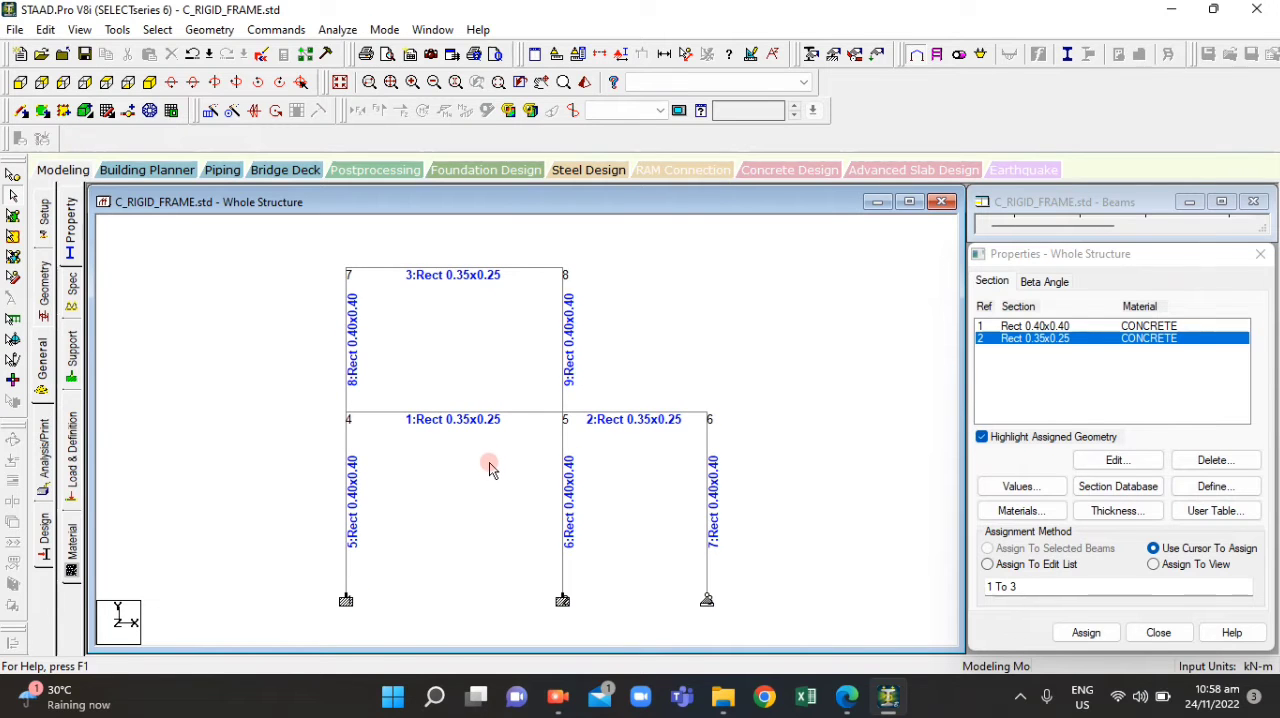
pyautogui.scroll(-1, 477, 447)
pyautogui.scroll(-1, 477, 452)
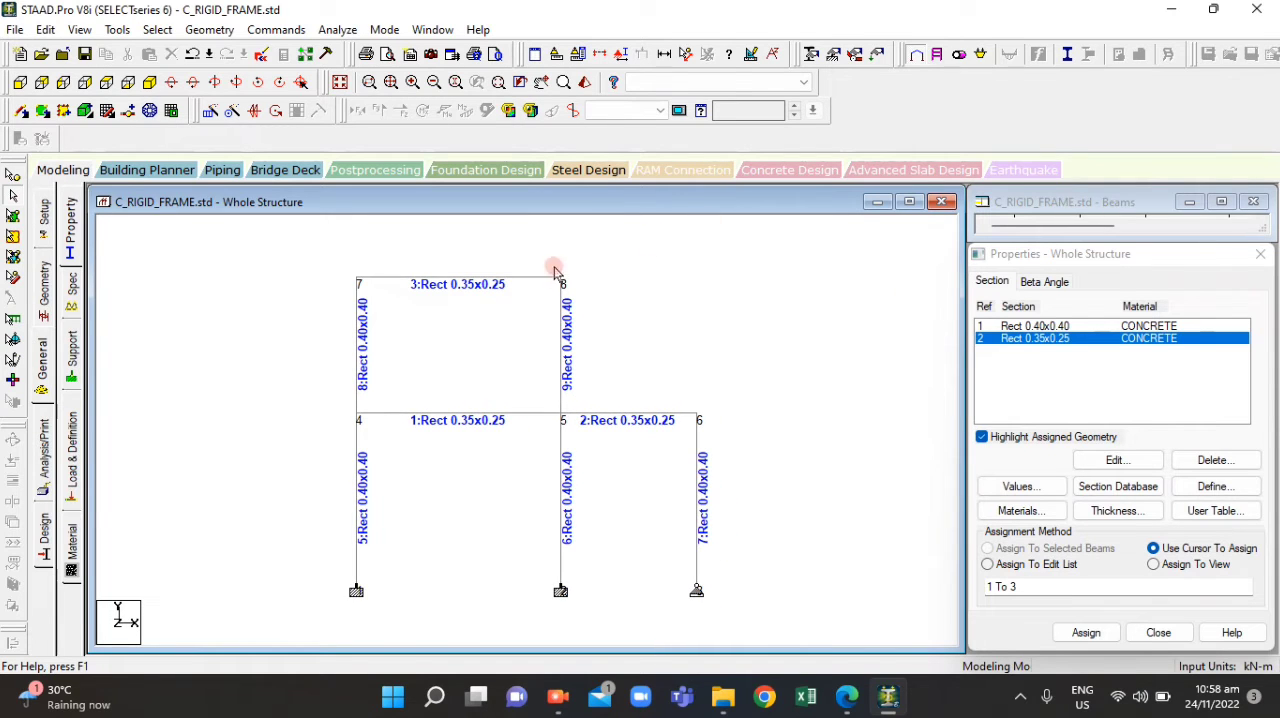
pyautogui.scroll(-1, 520, 285)
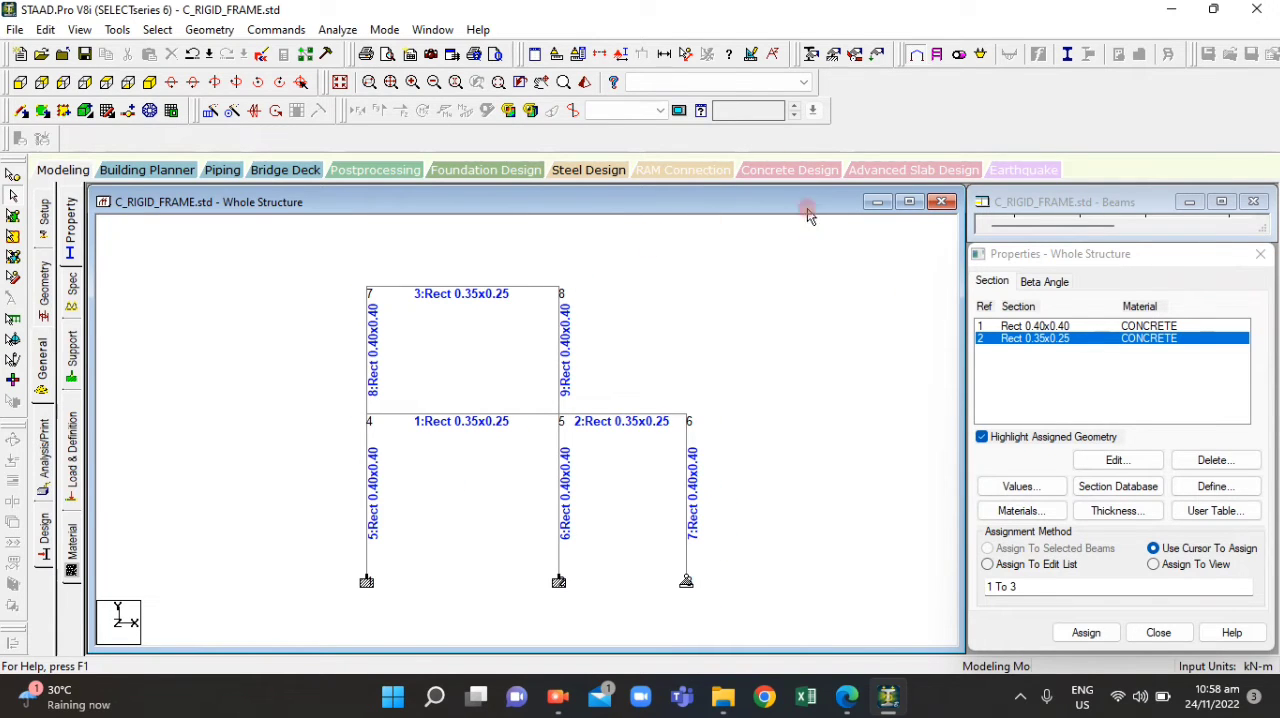
pyautogui.moveTo(351, 257); pyautogui.dragTo(741, 624)
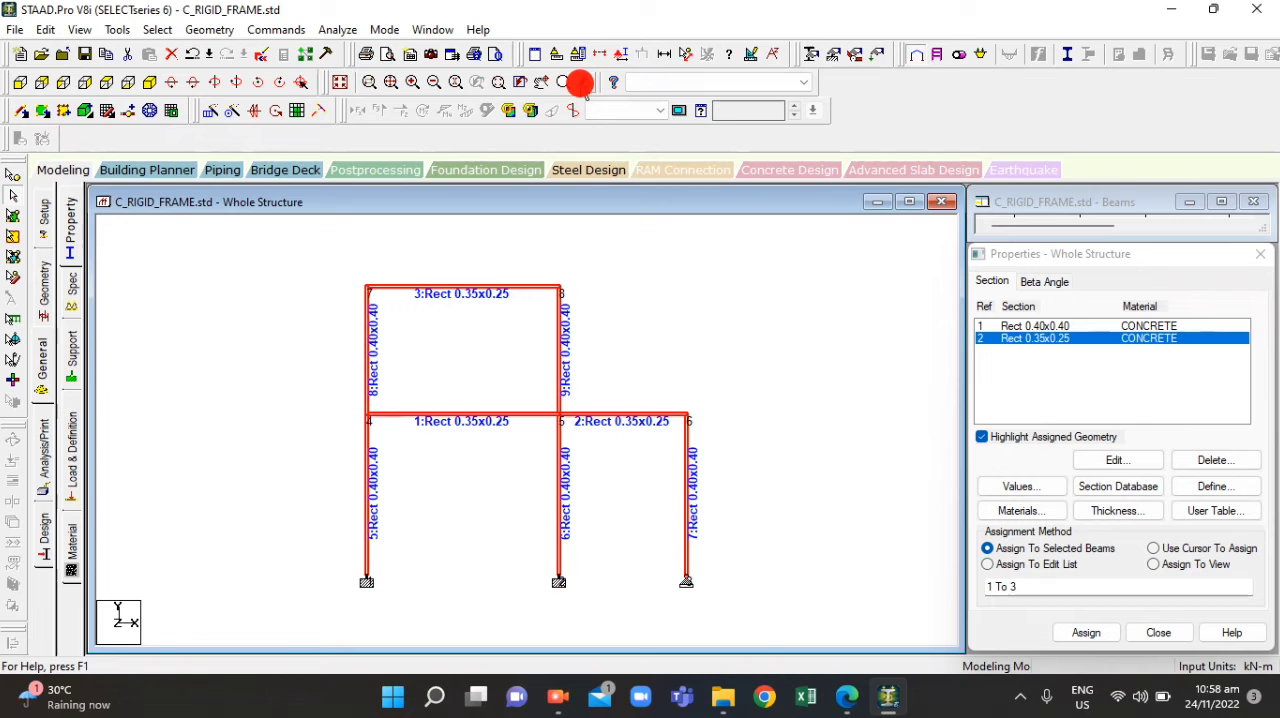
pyautogui.moveTo(630, 478)
pyautogui.mouseDown()
pyautogui.moveTo(585, 397)
pyautogui.moveTo(534, 366)
pyautogui.moveTo(694, 380)
pyautogui.moveTo(866, 346)
pyautogui.moveTo(493, 345)
pyautogui.moveTo(868, 402)
pyautogui.moveTo(829, 400)
pyautogui.moveTo(651, 320)
pyautogui.moveTo(688, 323)
pyautogui.moveTo(751, 398)
pyautogui.moveTo(583, 334)
pyautogui.moveTo(766, 350)
pyautogui.moveTo(778, 373)
pyautogui.moveTo(797, 372)
pyautogui.moveTo(778, 380)
pyautogui.moveTo(643, 334)
pyautogui.moveTo(811, 383)
pyautogui.moveTo(925, 352)
pyautogui.moveTo(877, 329)
pyautogui.moveTo(651, 370)
pyautogui.mouseUp()
pyautogui.moveTo(578, 467)
pyautogui.mouseDown()
pyautogui.moveTo(572, 455)
pyautogui.moveTo(750, 396)
pyautogui.moveTo(849, 409)
pyautogui.moveTo(634, 383)
pyautogui.moveTo(645, 398)
pyautogui.moveTo(726, 323)
pyautogui.moveTo(751, 383)
pyautogui.moveTo(580, 413)
pyautogui.moveTo(640, 440)
pyautogui.mouseUp()
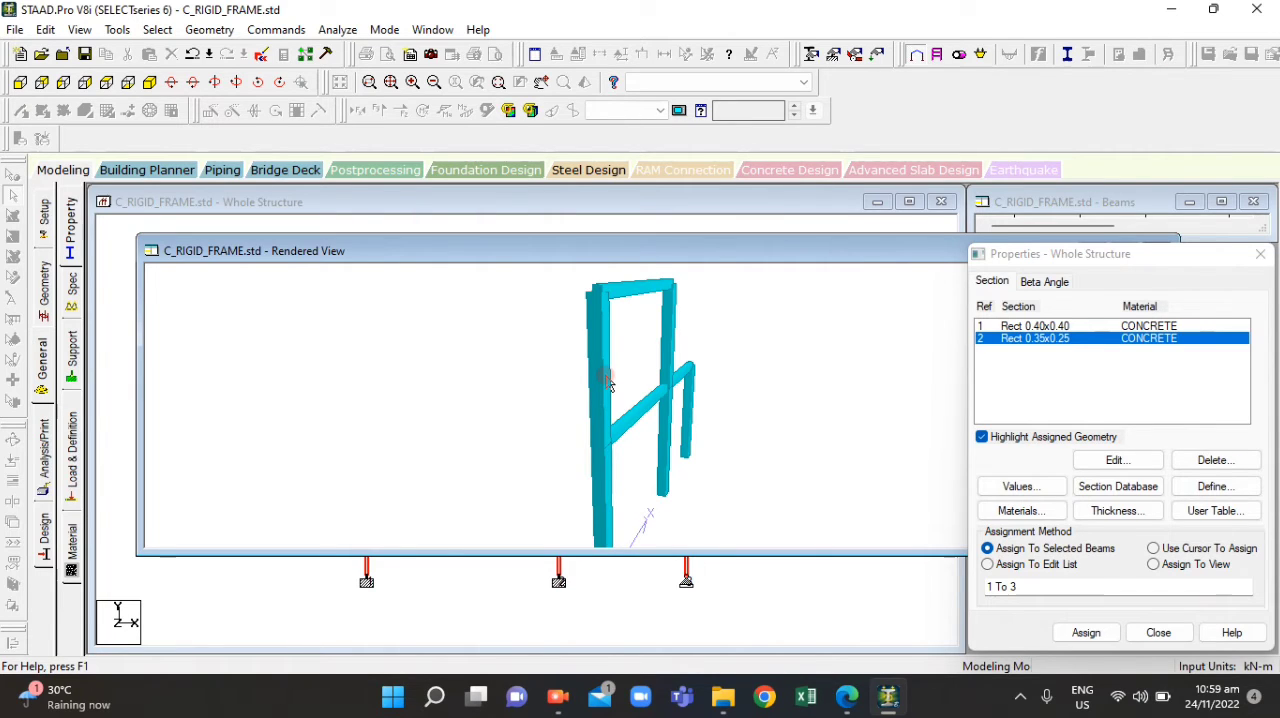
pyautogui.moveTo(670, 410); pyautogui.dragTo(601, 320)
pyautogui.moveTo(655, 254); pyautogui.dragTo(277, 274)
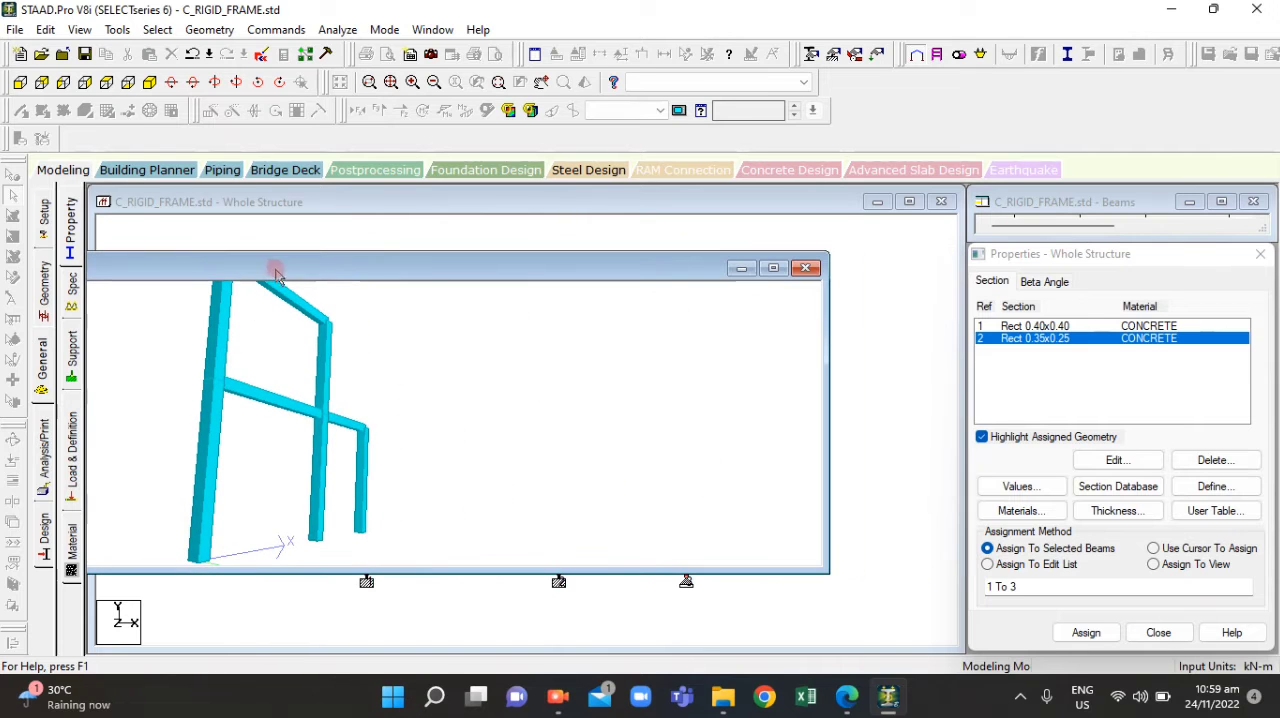
pyautogui.click(805, 268)
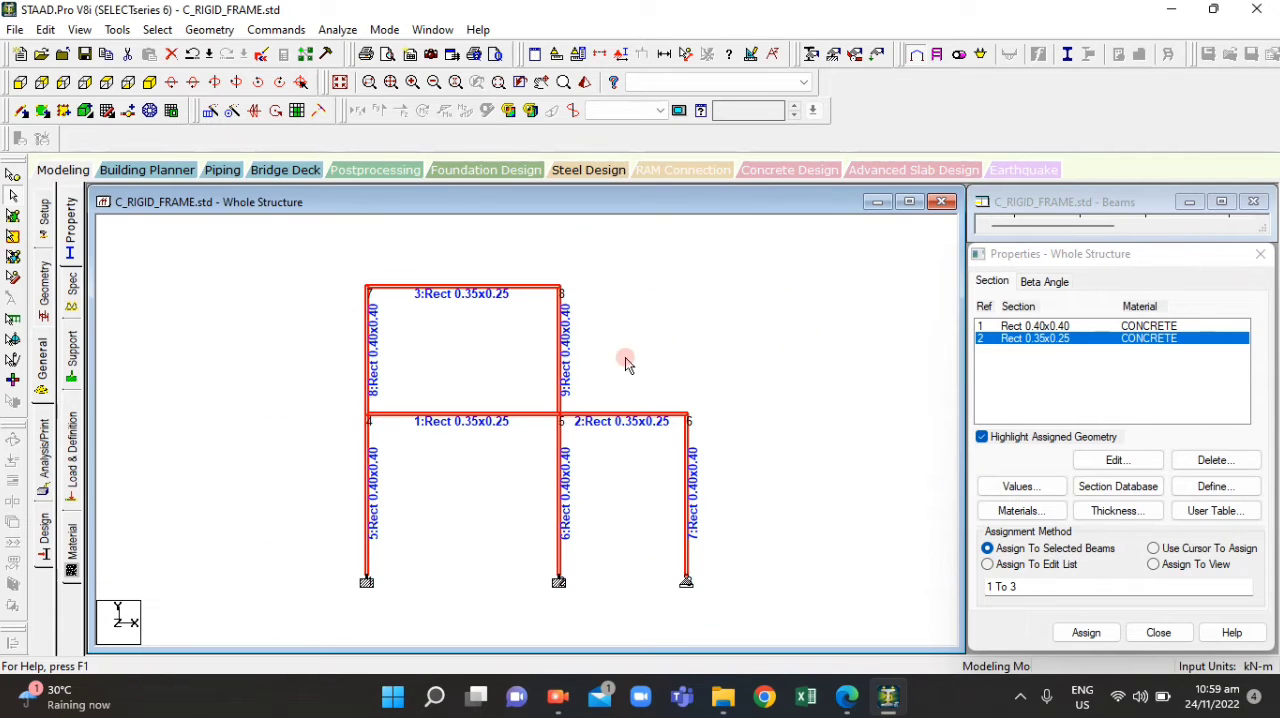
pyautogui.click(665, 354)
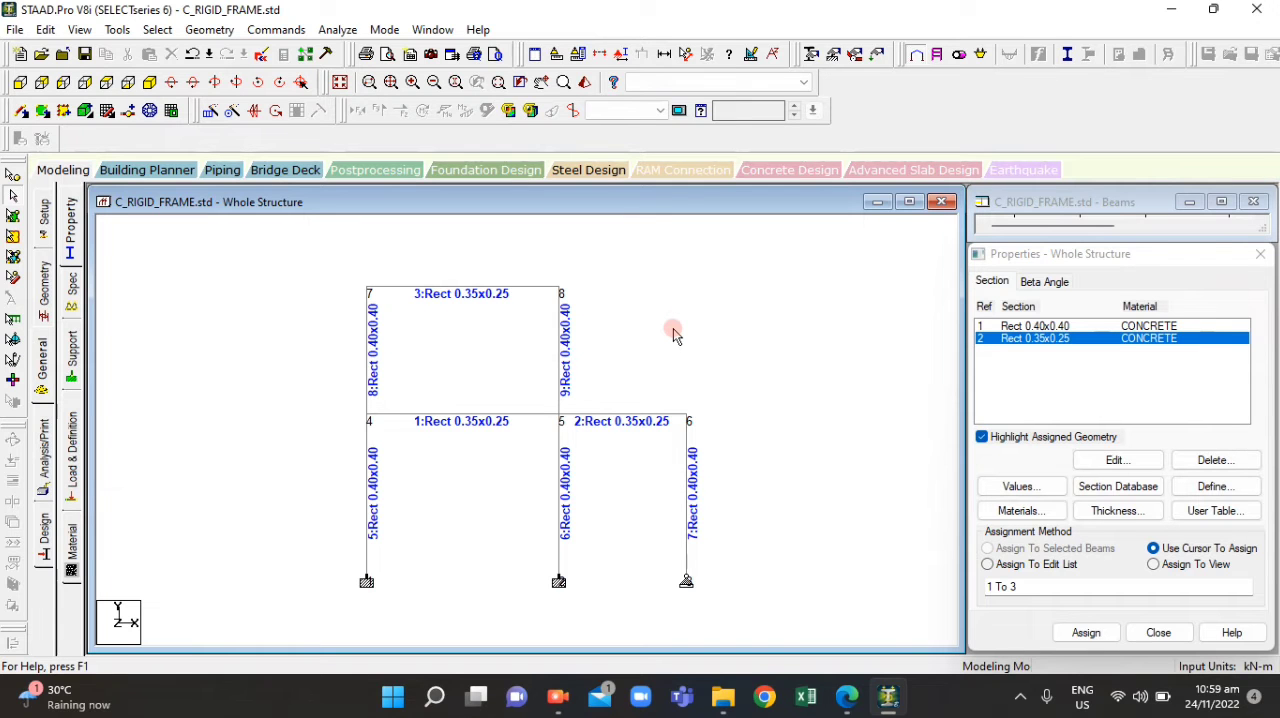
# Switch to ACT4.1.pdf in the browser to review the rigid frame's load requirements, and return to STAAD.Pro
pyautogui.click(846, 697)
pyautogui.scroll(-3, 575, 388)
pyautogui.scroll(3, 560, 383)
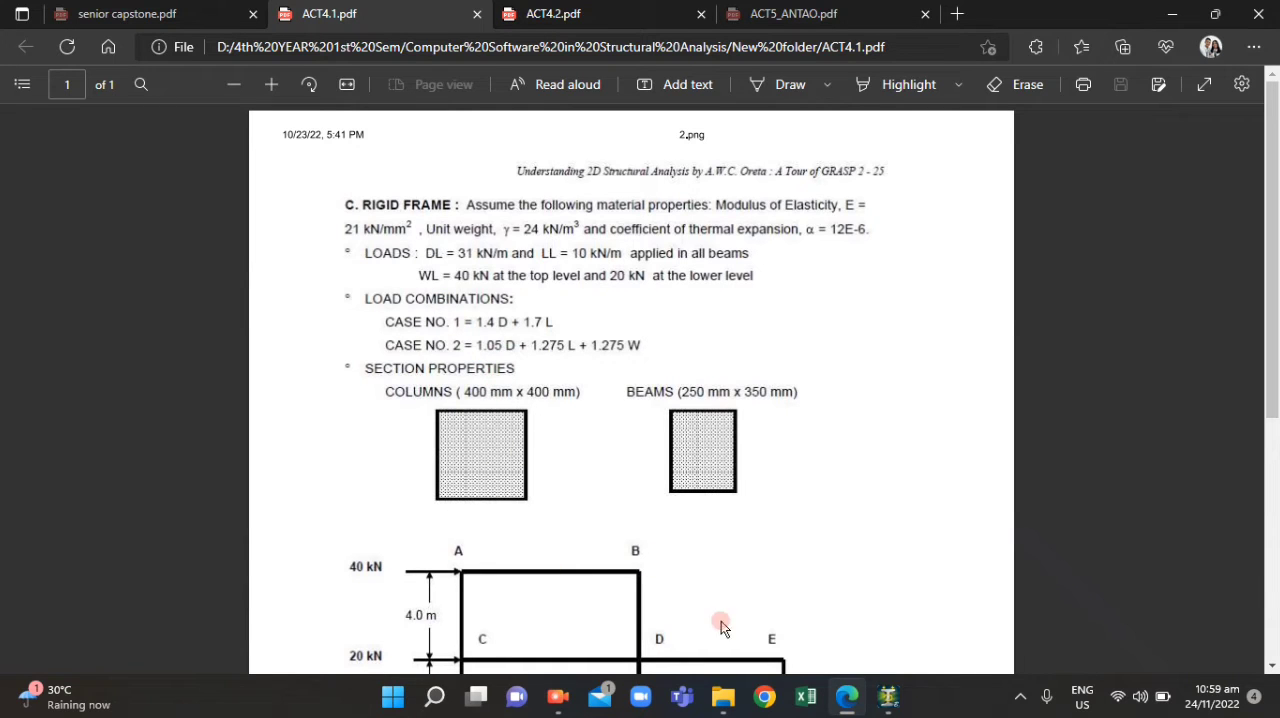
pyautogui.click(850, 700)
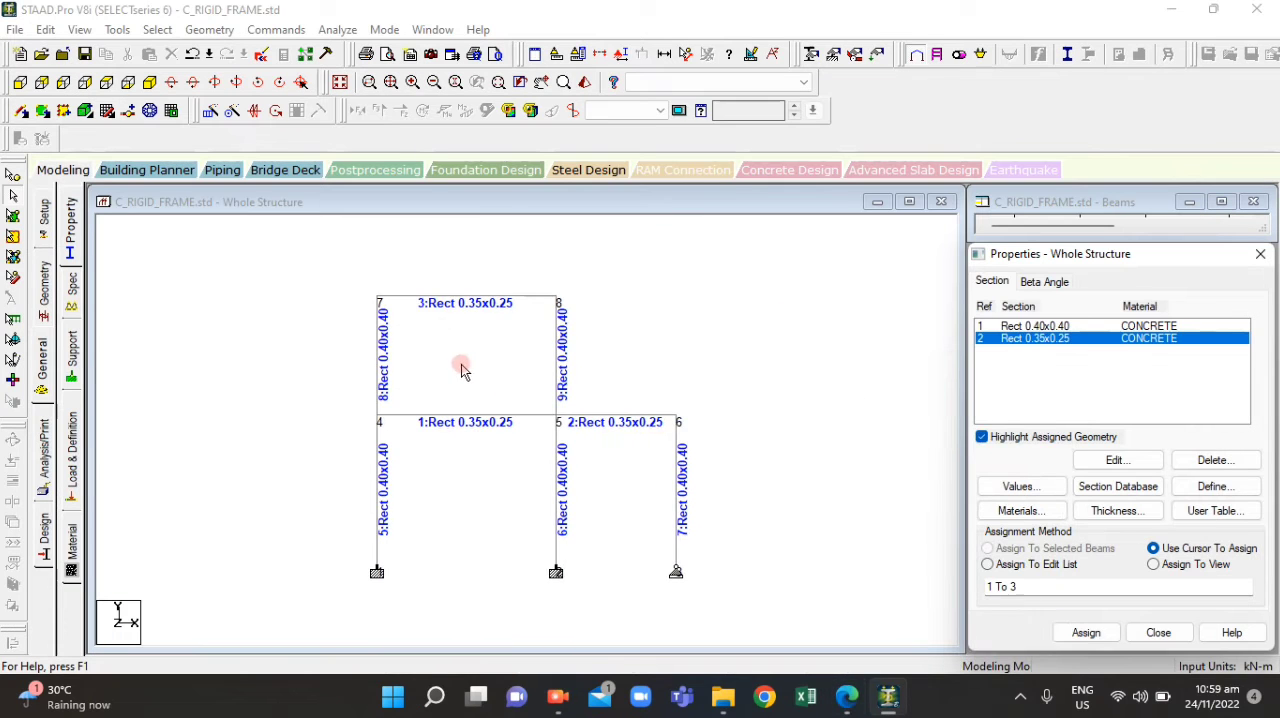
# Add primary load case 1 with loading type Dead and the title DL
pyautogui.click(70, 440)
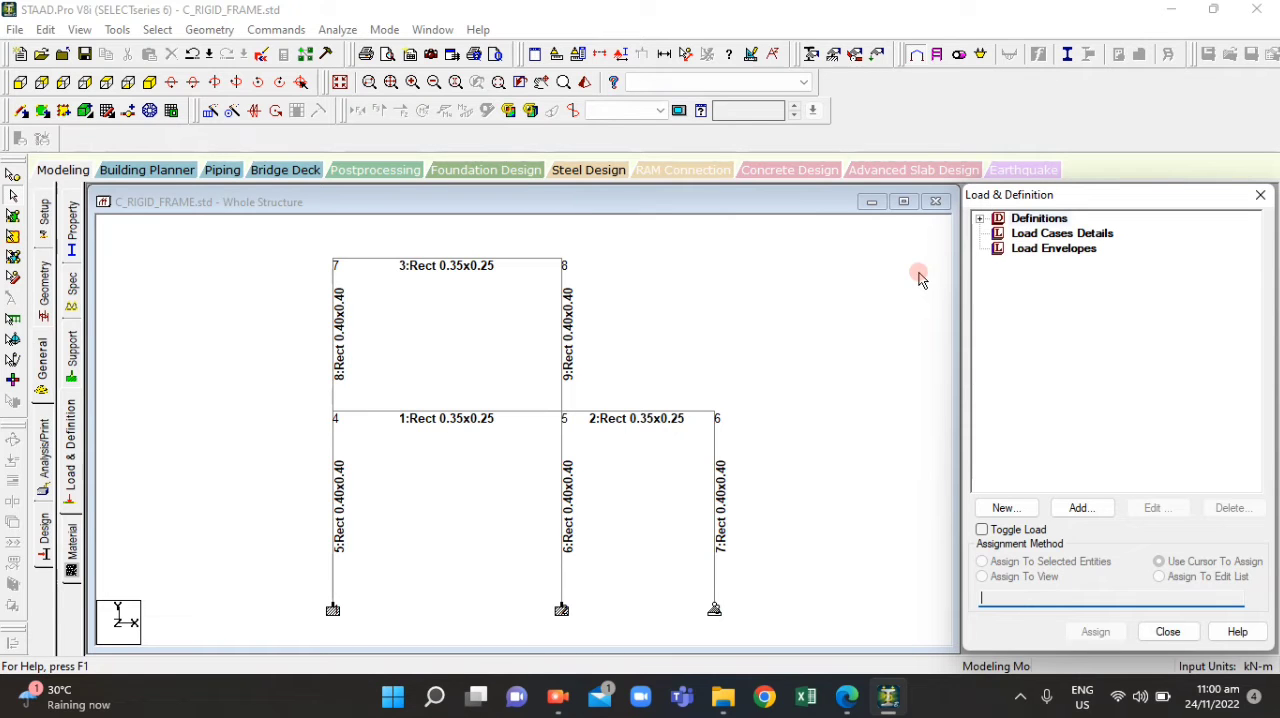
pyautogui.click(1051, 235)
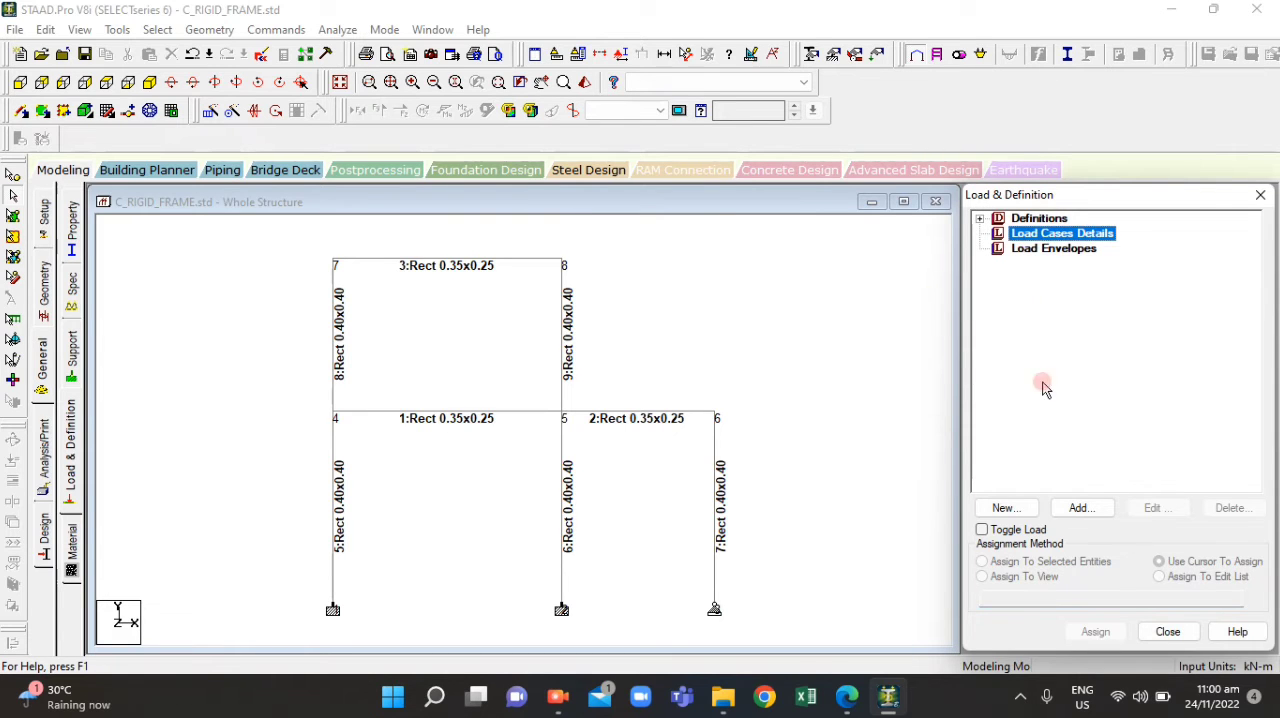
pyautogui.click(1082, 510)
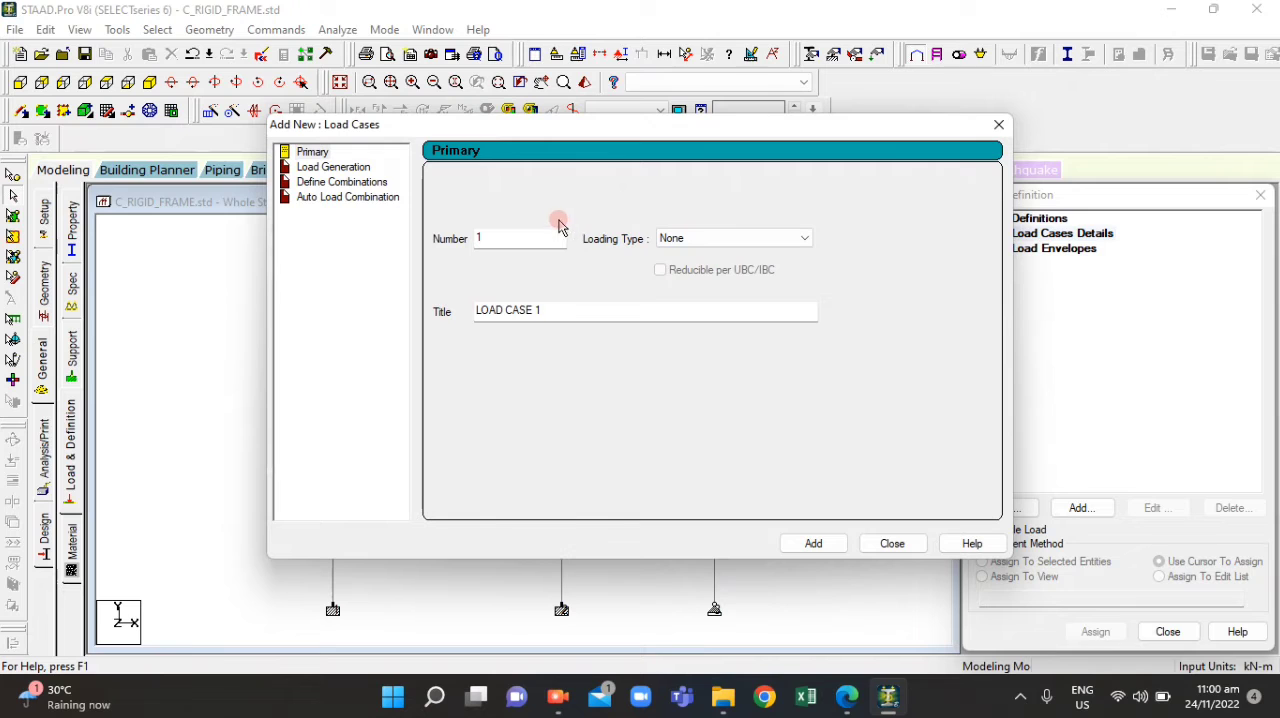
pyautogui.click(693, 248)
pyautogui.click(694, 246)
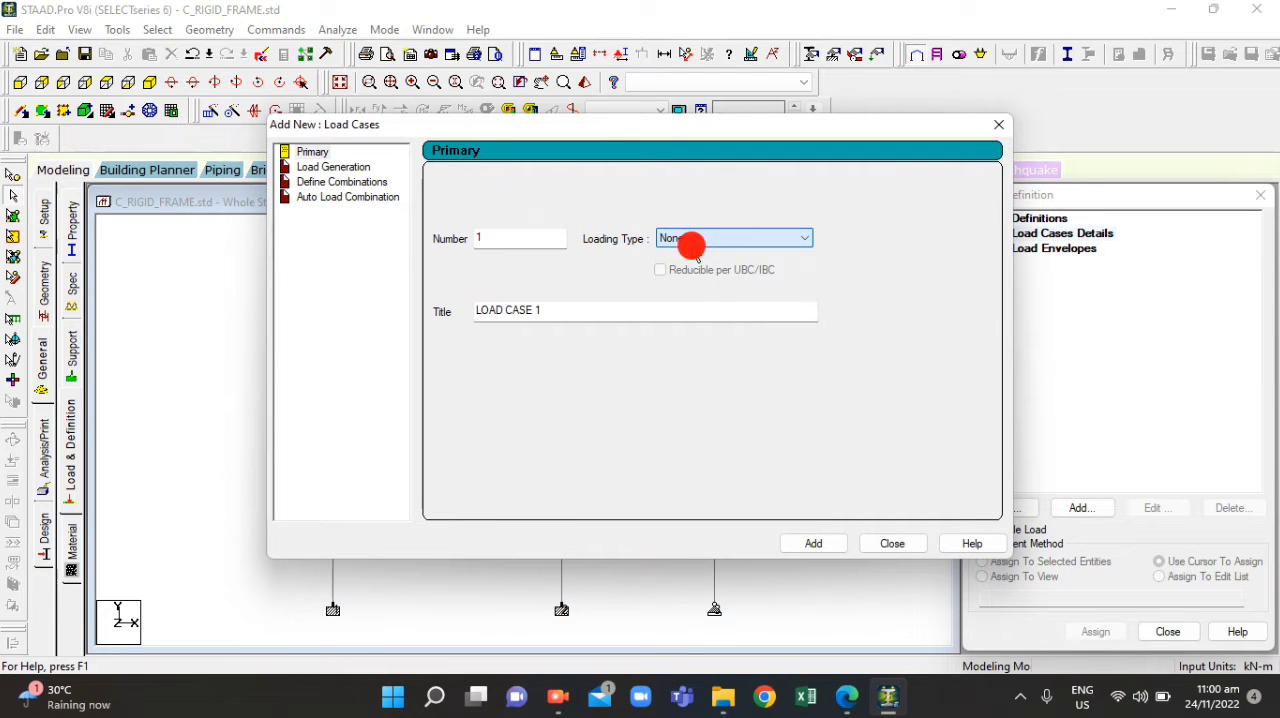
pyautogui.click(688, 244)
pyautogui.click(688, 262)
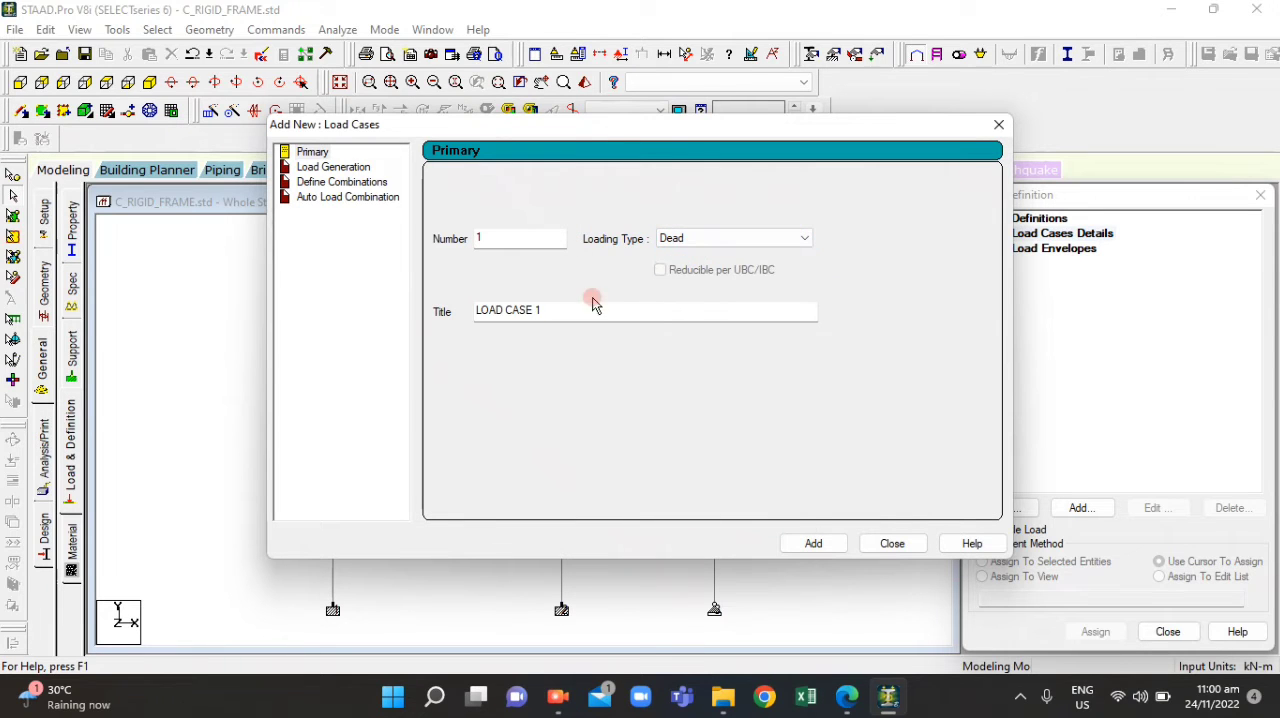
pyautogui.moveTo(530, 311); pyautogui.dragTo(434, 312)
pyautogui.write('DL')
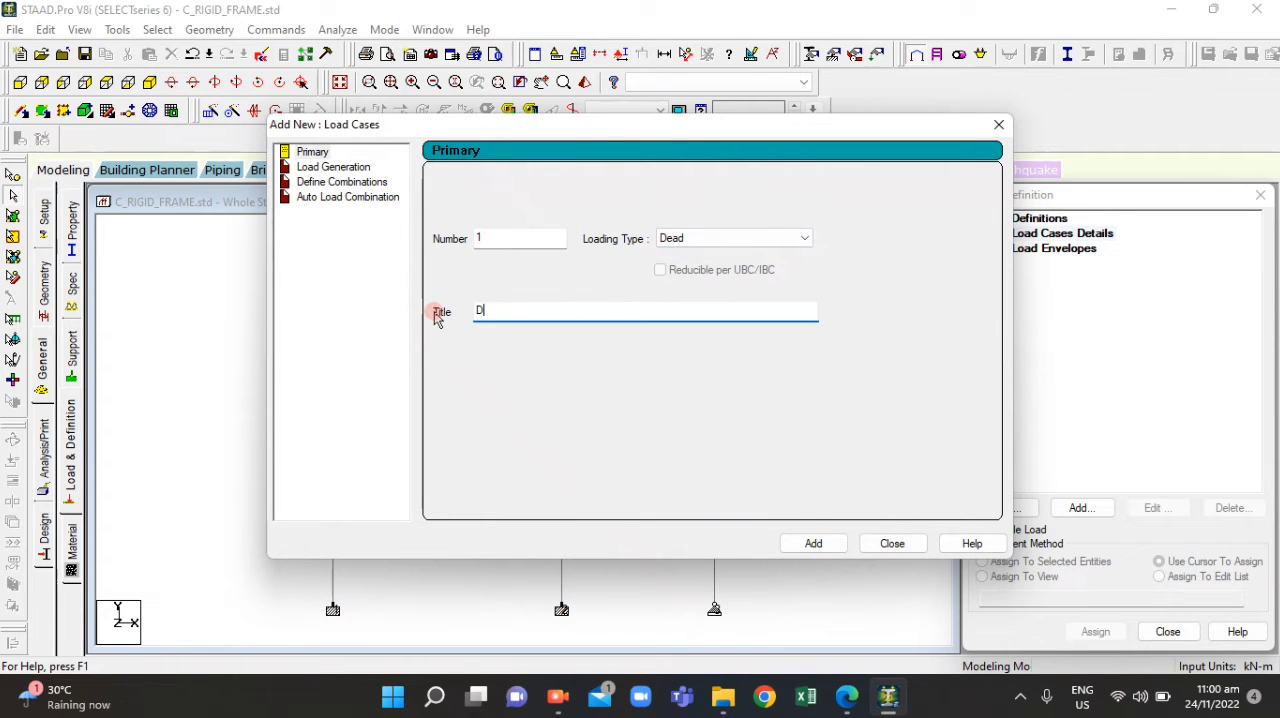
pyautogui.click(814, 543)
# Add primary load case 2 with loading type Live and the title LL
pyautogui.click(724, 242)
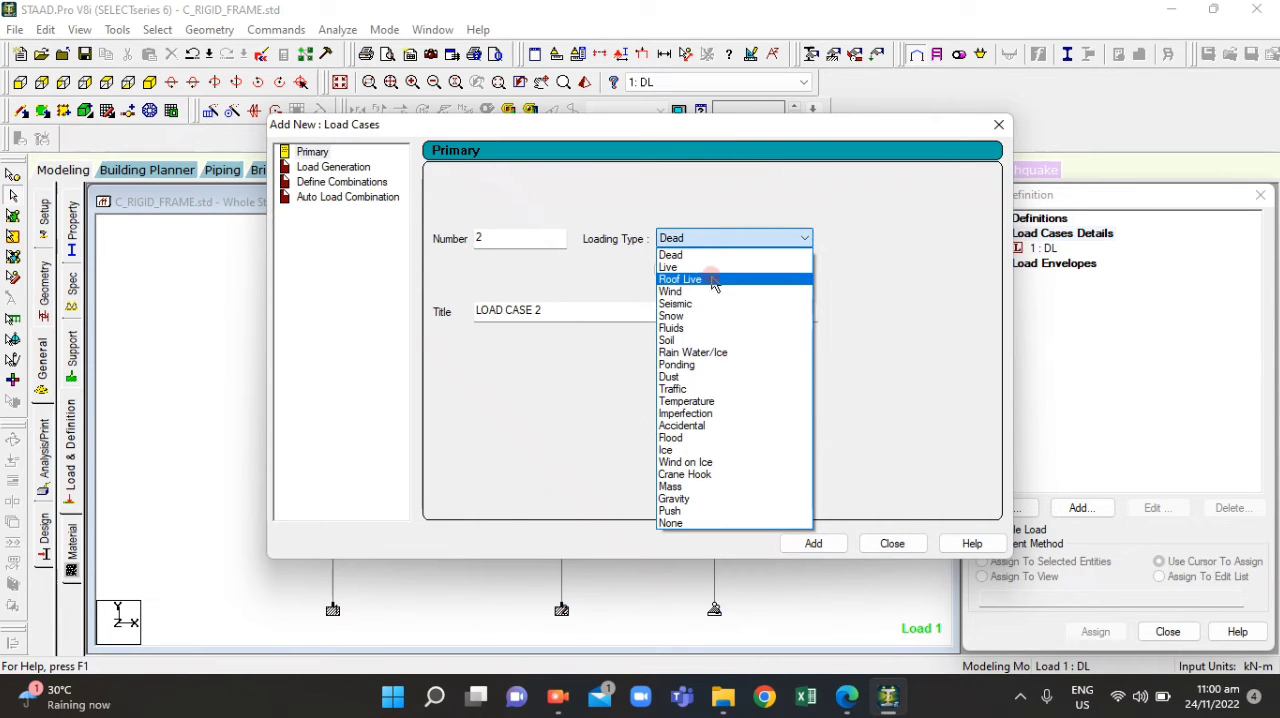
pyautogui.click(710, 270)
pyautogui.moveTo(551, 314); pyautogui.dragTo(408, 311)
pyautogui.write('LL')
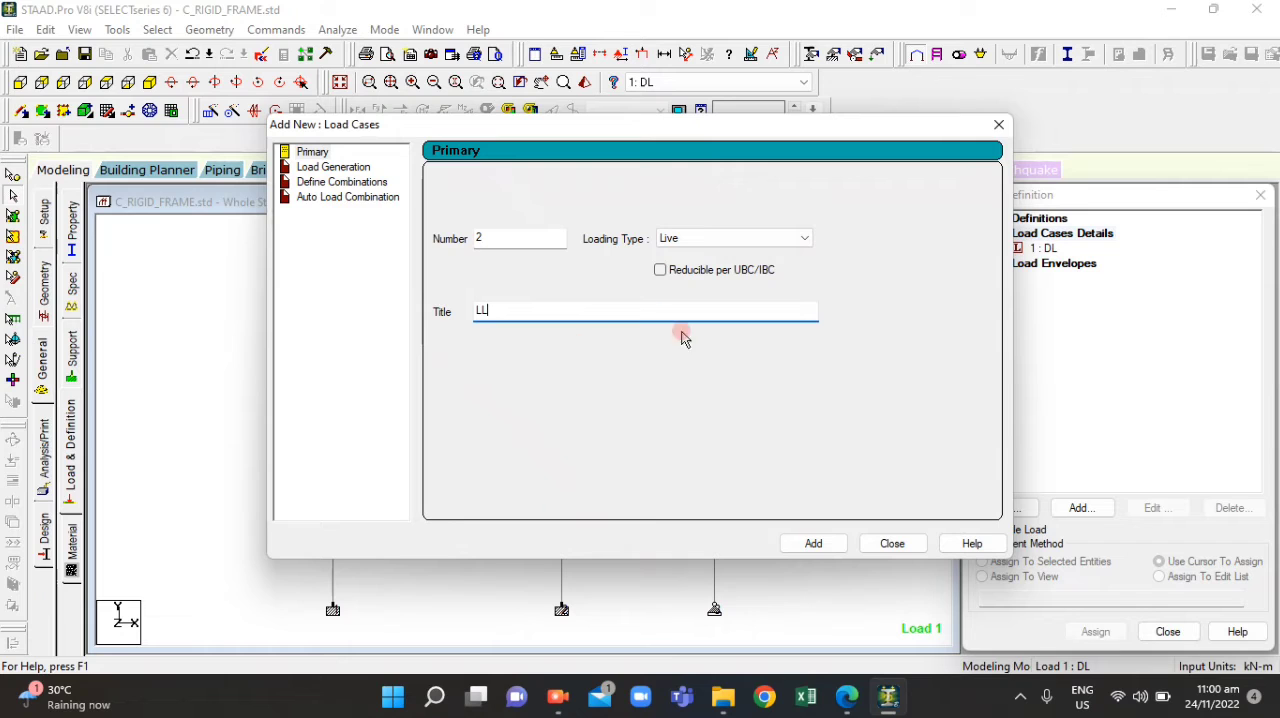
pyautogui.click(830, 543)
# Add primary load case 3 with loading type Wind and the title WL, and finish adding load cases
pyautogui.click(749, 242)
pyautogui.click(707, 291)
pyautogui.moveTo(565, 313); pyautogui.dragTo(408, 315)
pyautogui.write('WL')
pyautogui.click(818, 541)
pyautogui.click(897, 540)
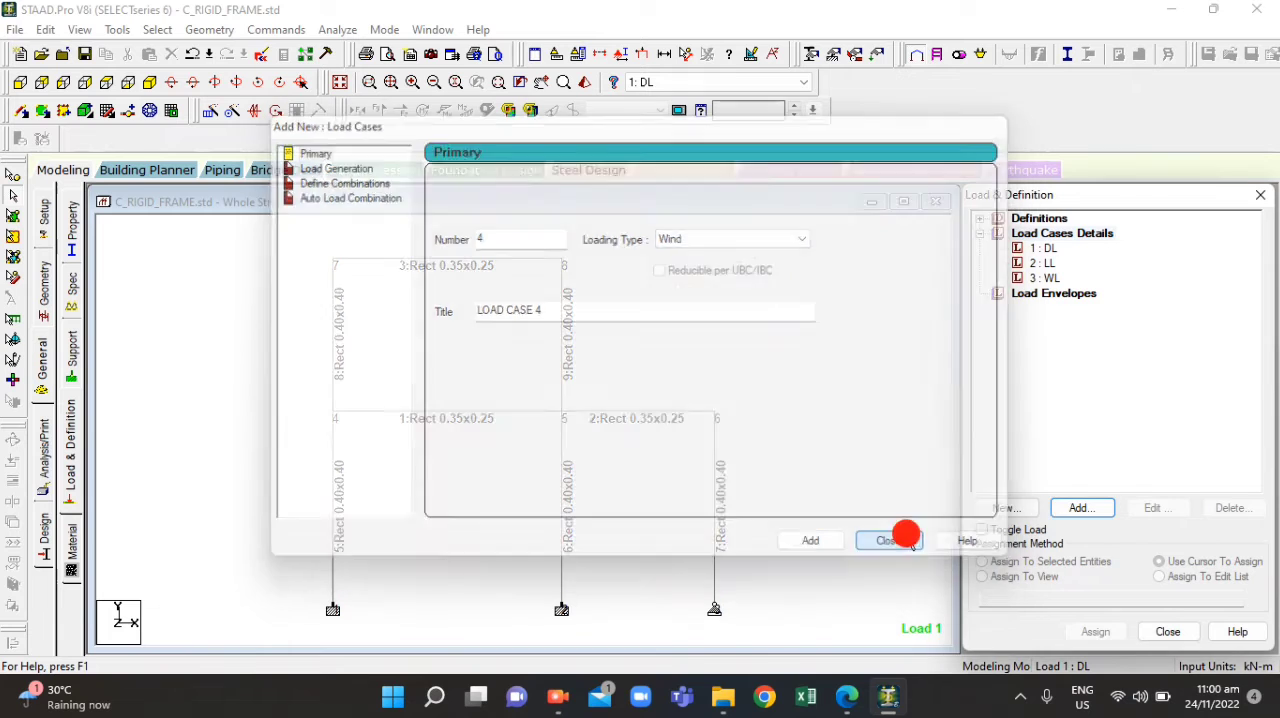
# Add a selfweight load in the Y direction with factor -1 to the DL case, checking the loads in ACT4.1.pdf
pyautogui.click(1042, 238)
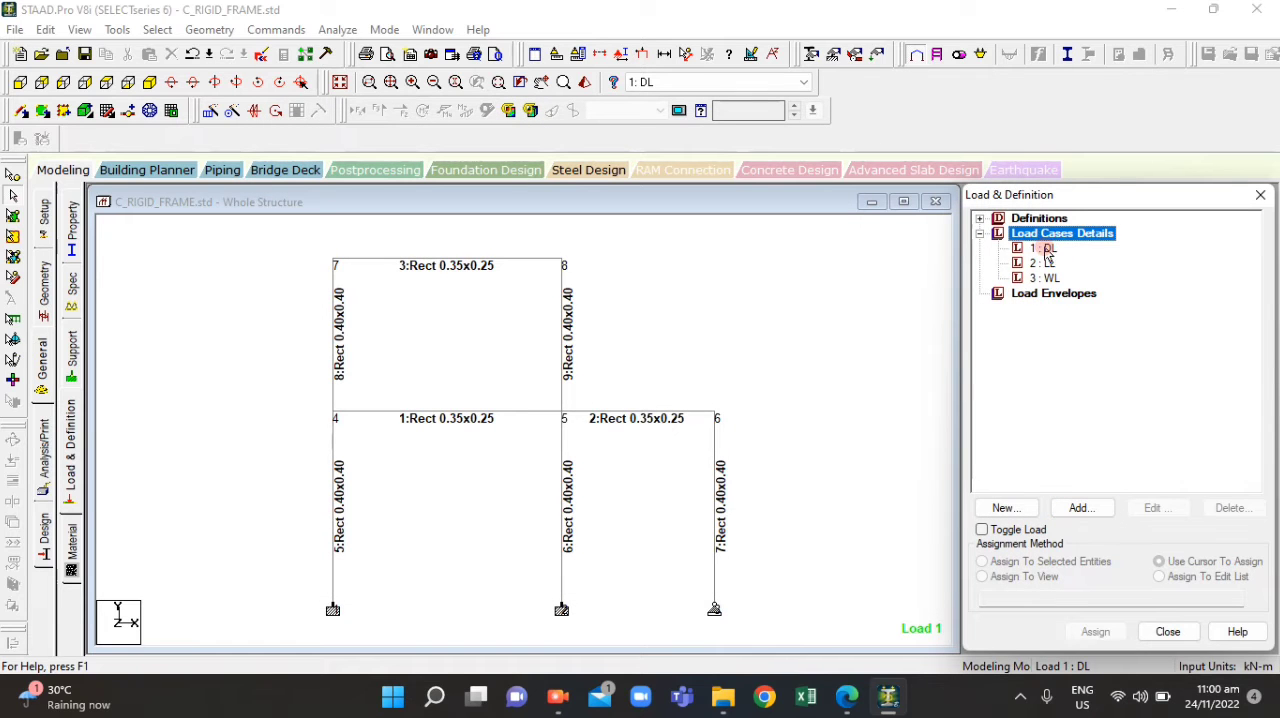
pyautogui.click(1045, 249)
pyautogui.click(1078, 508)
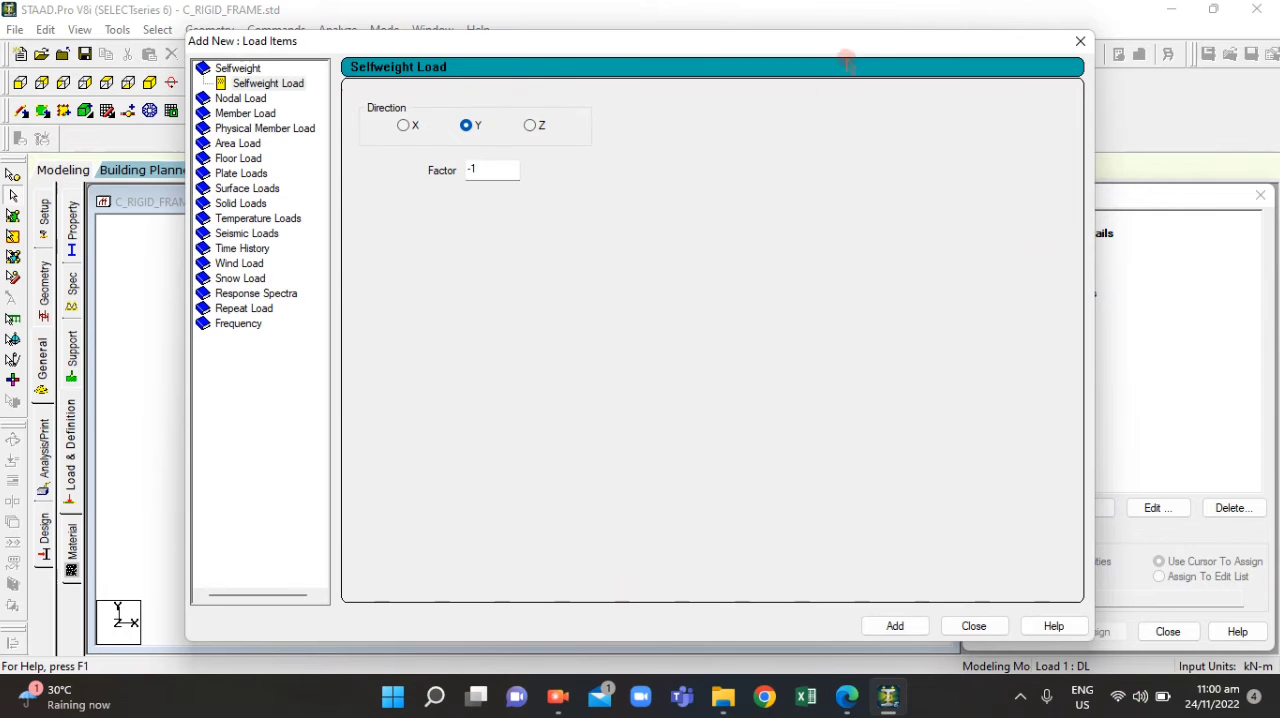
pyautogui.moveTo(848, 42); pyautogui.dragTo(960, 75)
pyautogui.click(847, 697)
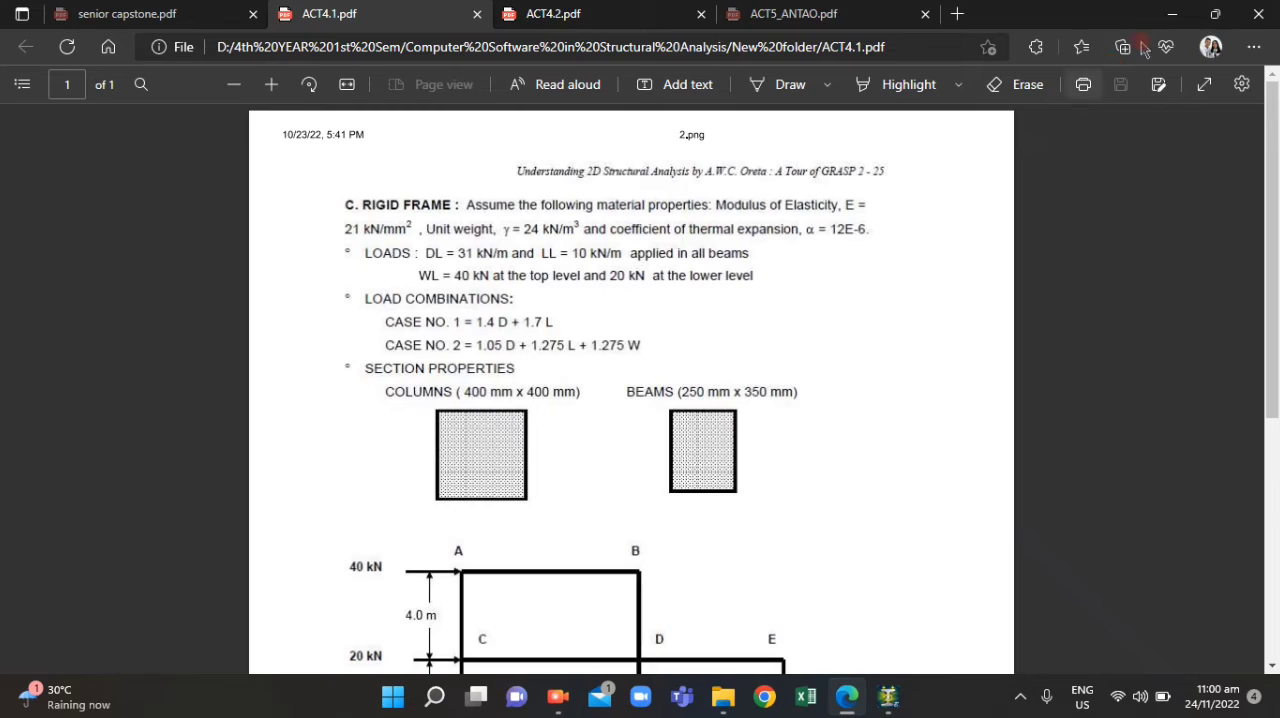
pyautogui.click(1171, 14)
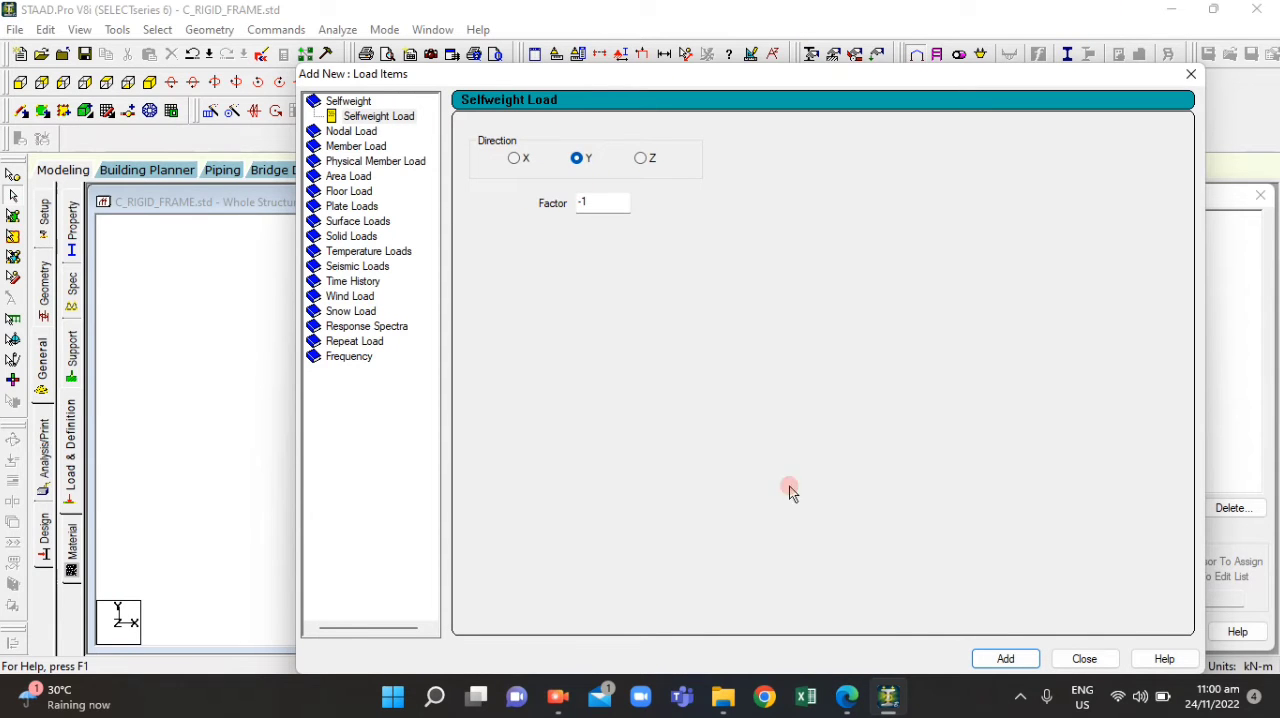
pyautogui.click(1008, 655)
# Add a uniform member force of -31 kN/m in the GY direction to the DL case, checking the dead load in ACT4.1.pdf
pyautogui.moveTo(1118, 63); pyautogui.dragTo(920, 60)
pyautogui.click(157, 144)
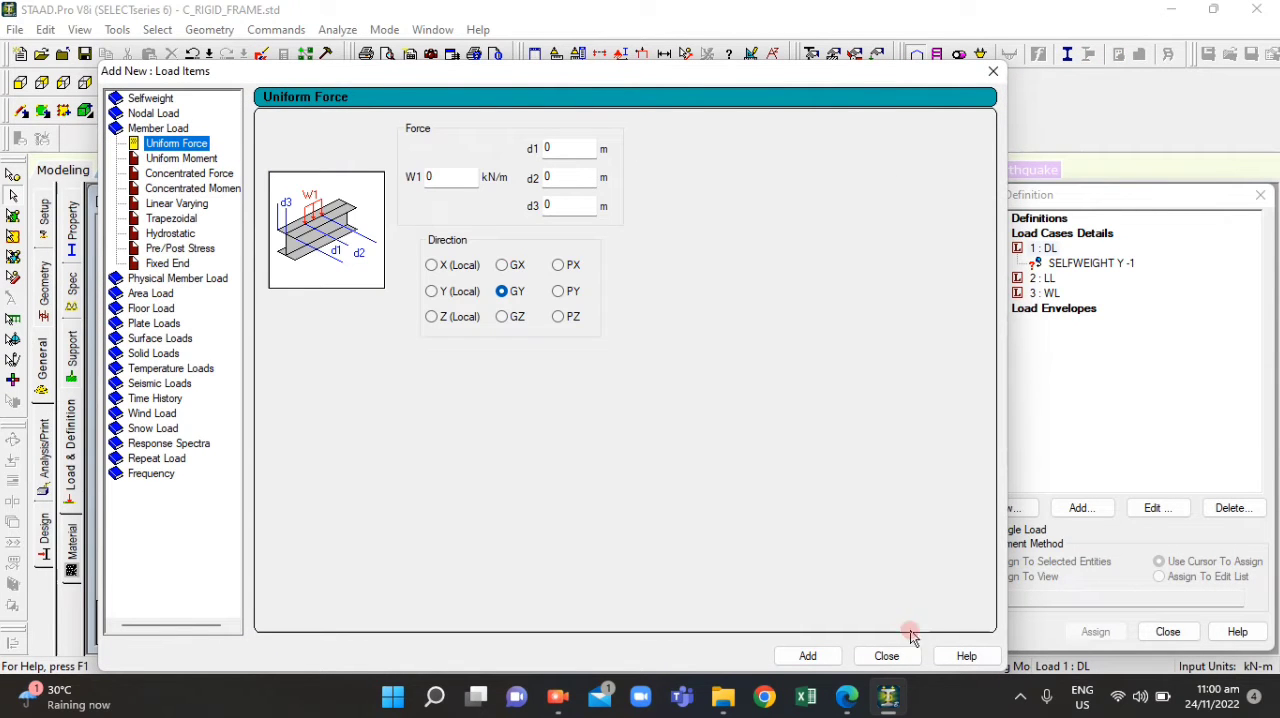
pyautogui.click(840, 700)
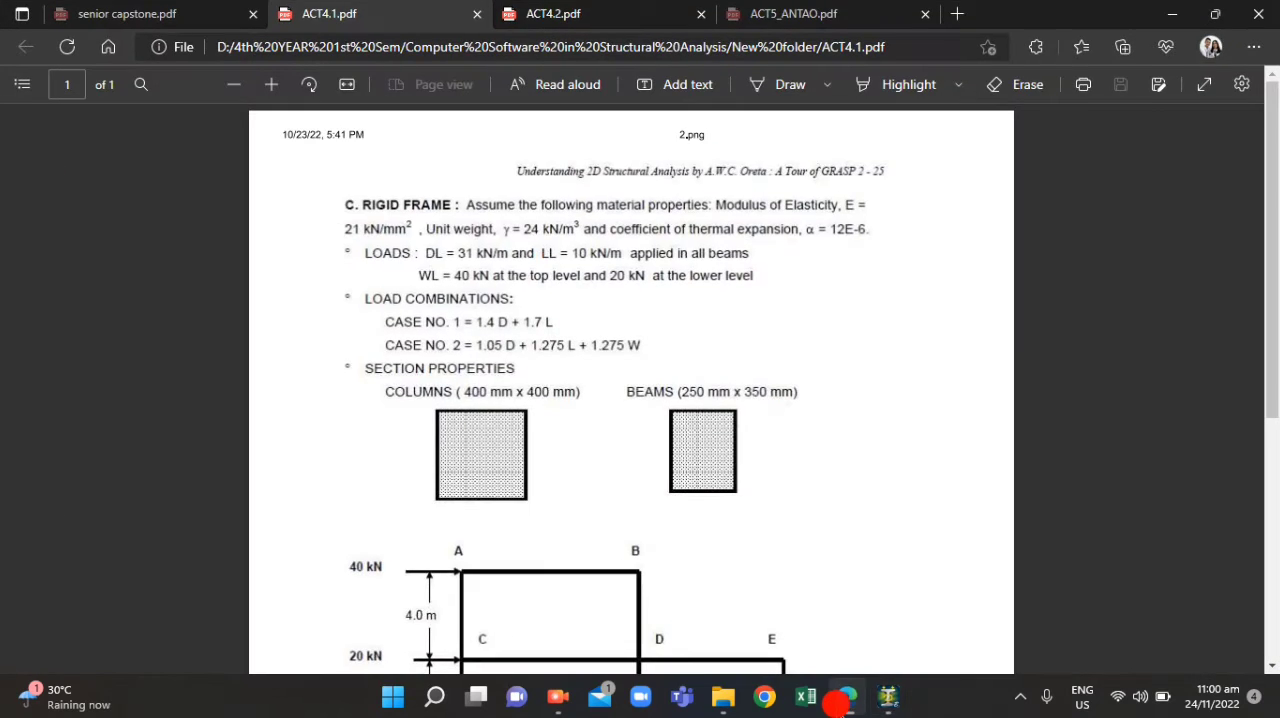
pyautogui.click(840, 705)
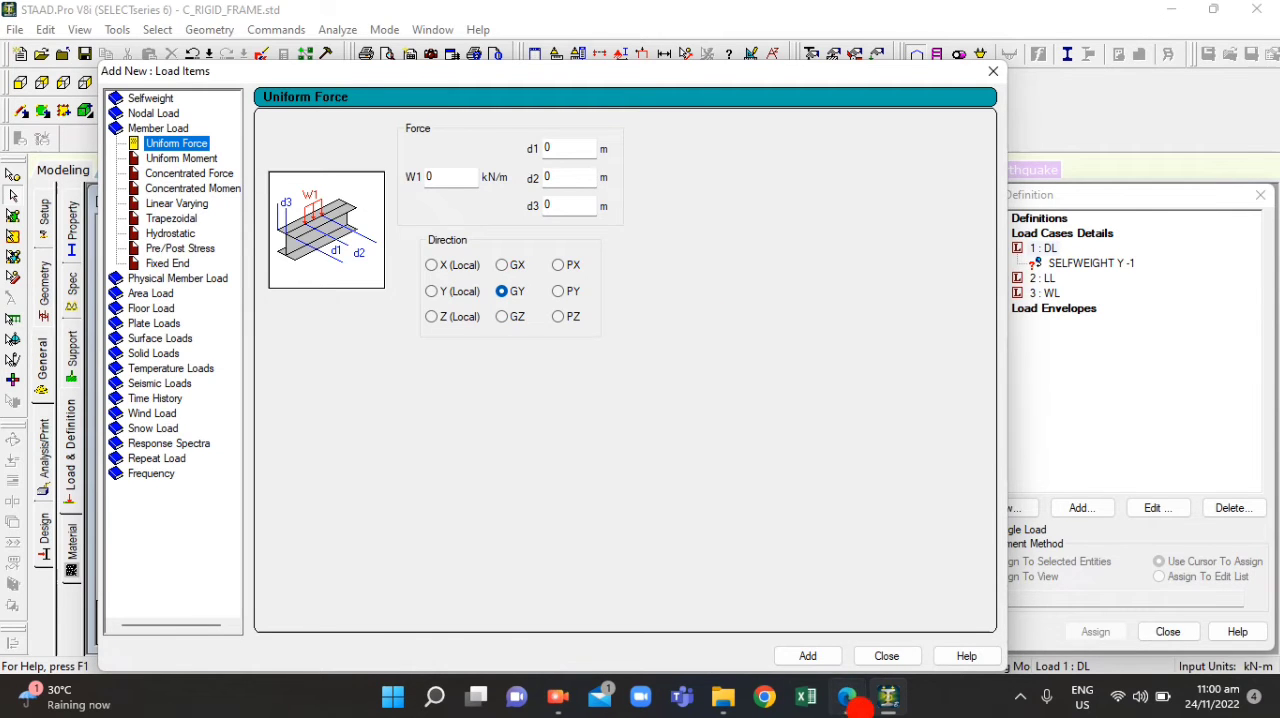
pyautogui.click(848, 700)
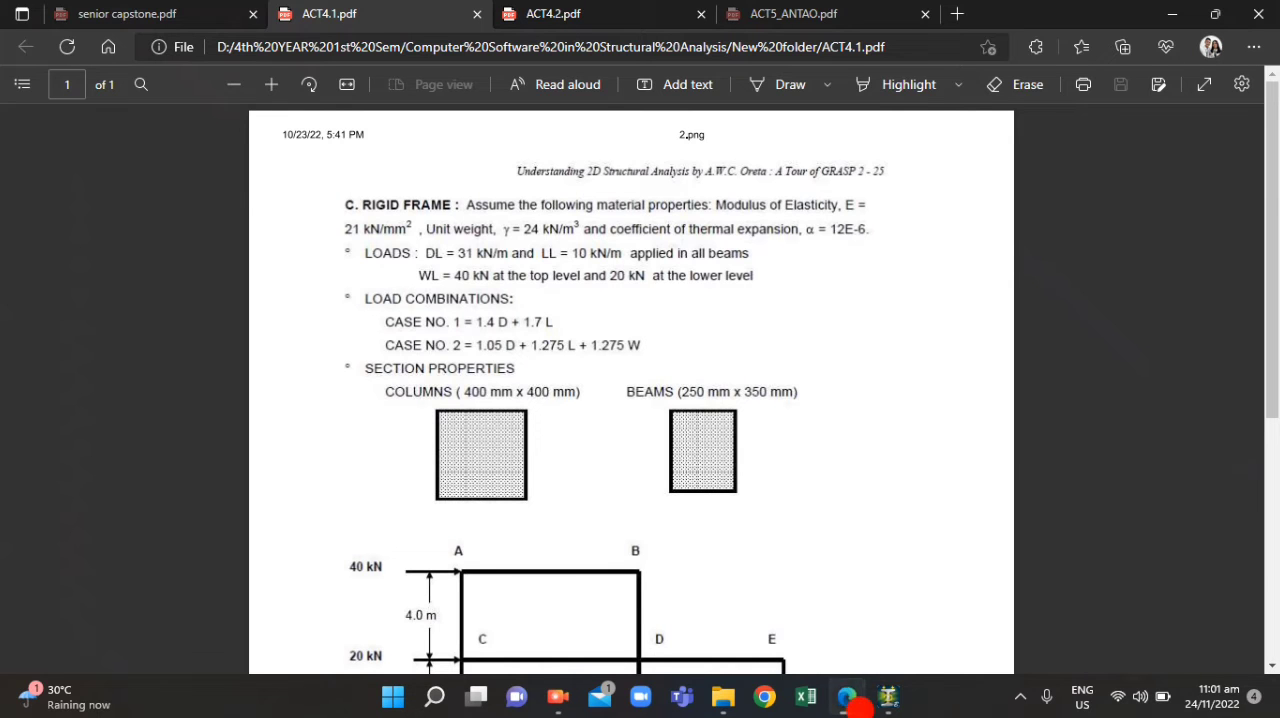
pyautogui.click(858, 708)
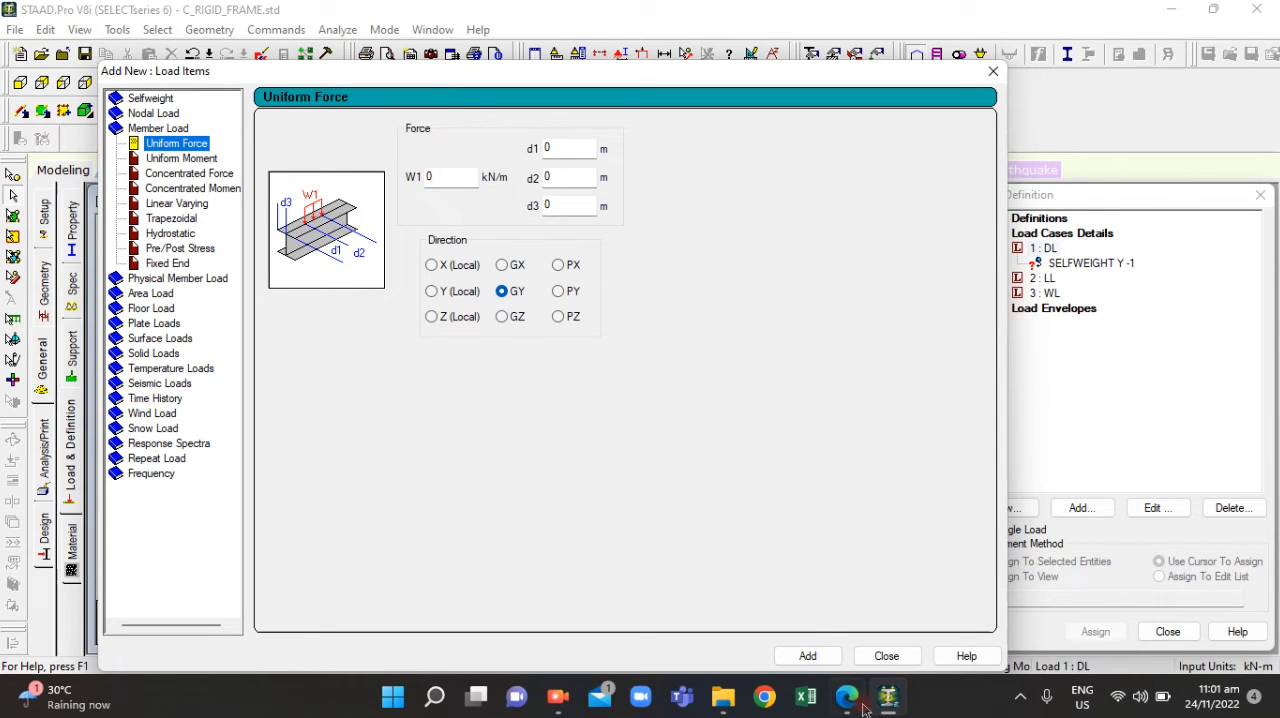
pyautogui.click(857, 710)
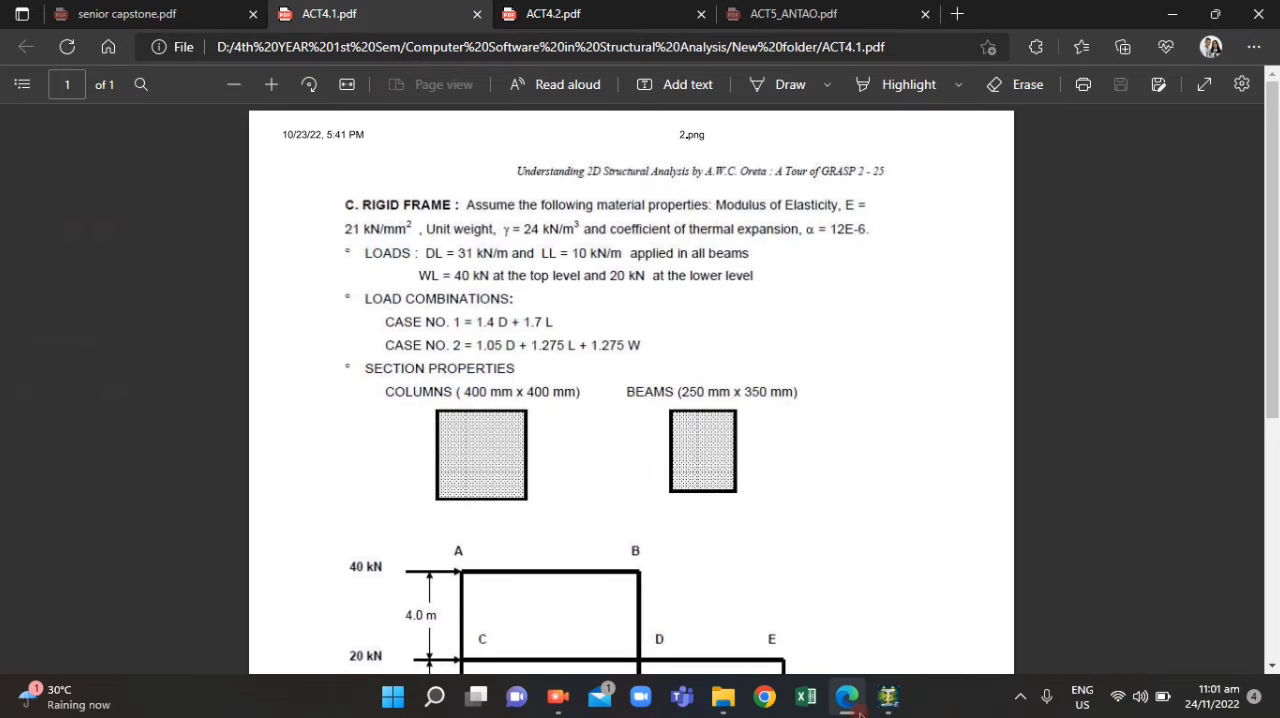
pyautogui.click(858, 708)
pyautogui.click(405, 178)
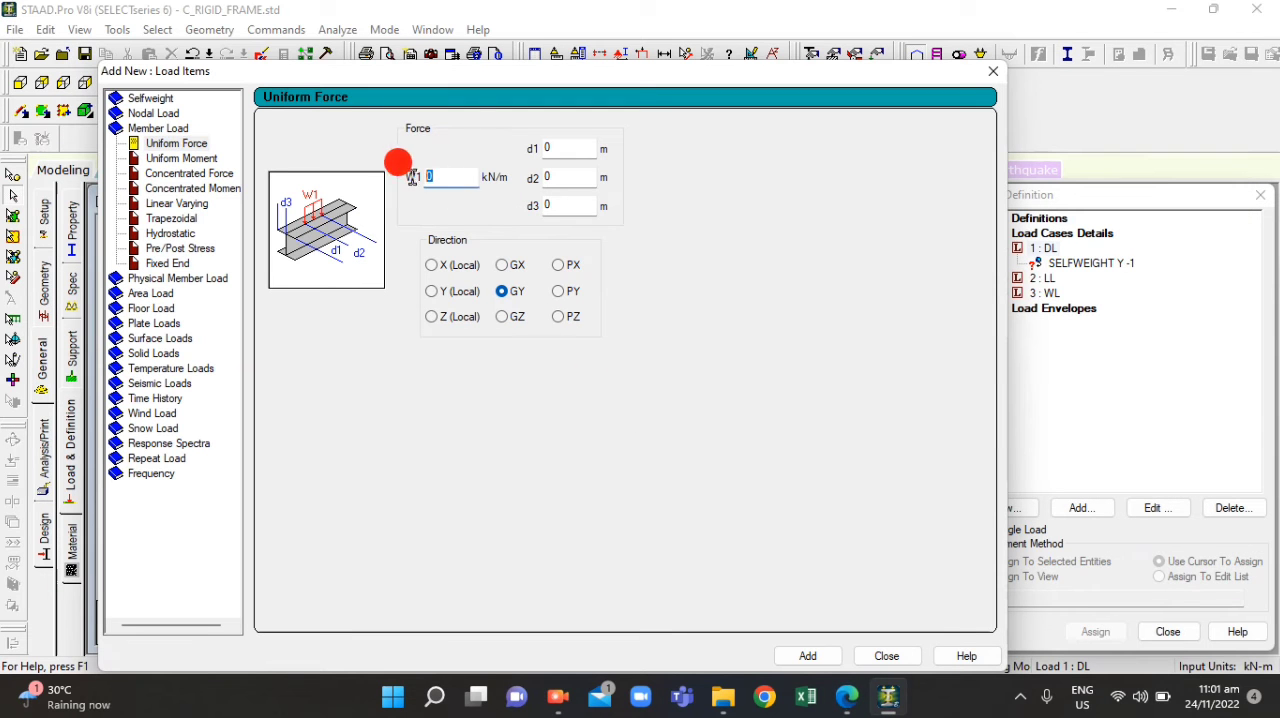
pyautogui.press('BackSpace')
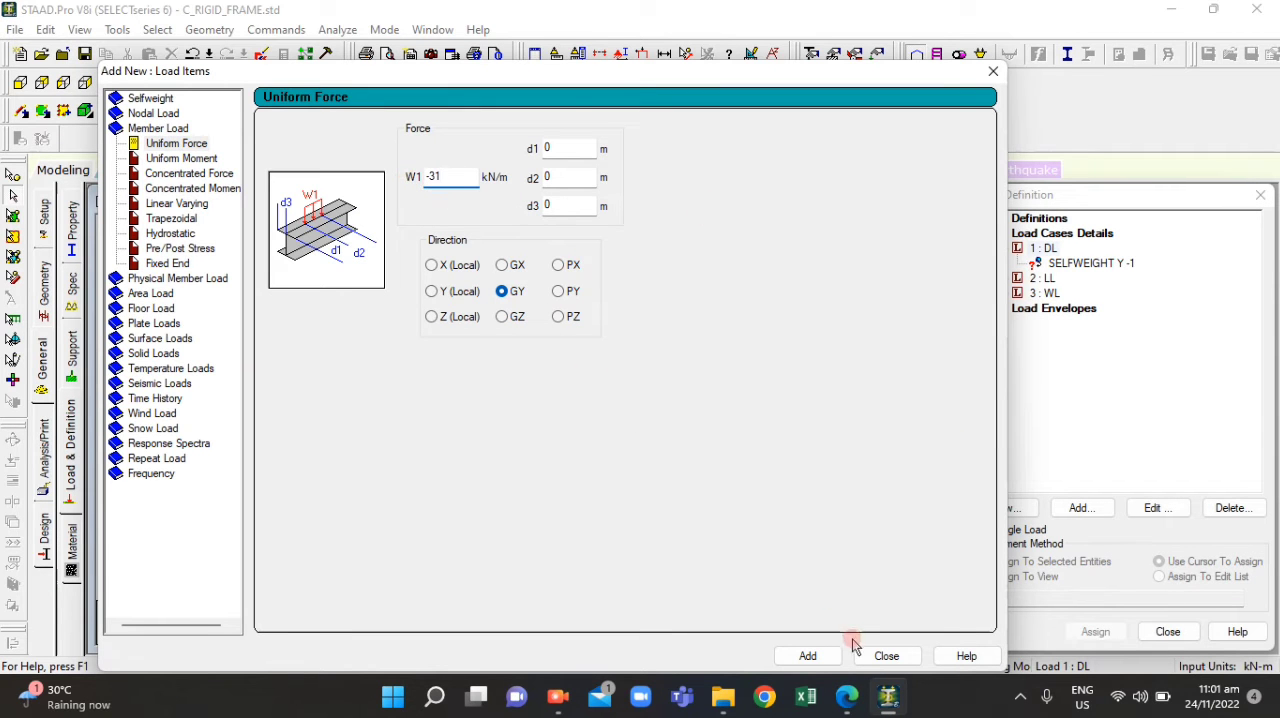
pyautogui.click(808, 656)
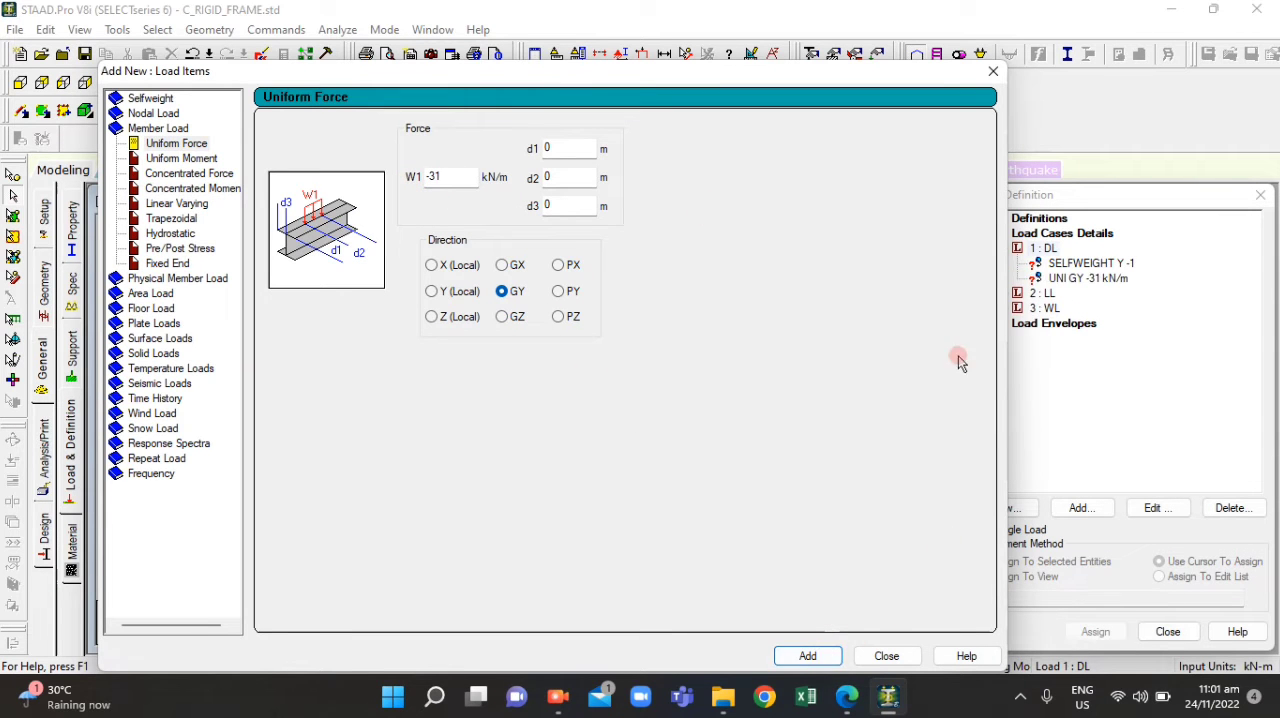
pyautogui.click(993, 71)
# Highlight the members of the _BEAM group in the frame, saving the structure file along the way
pyautogui.click(1095, 263)
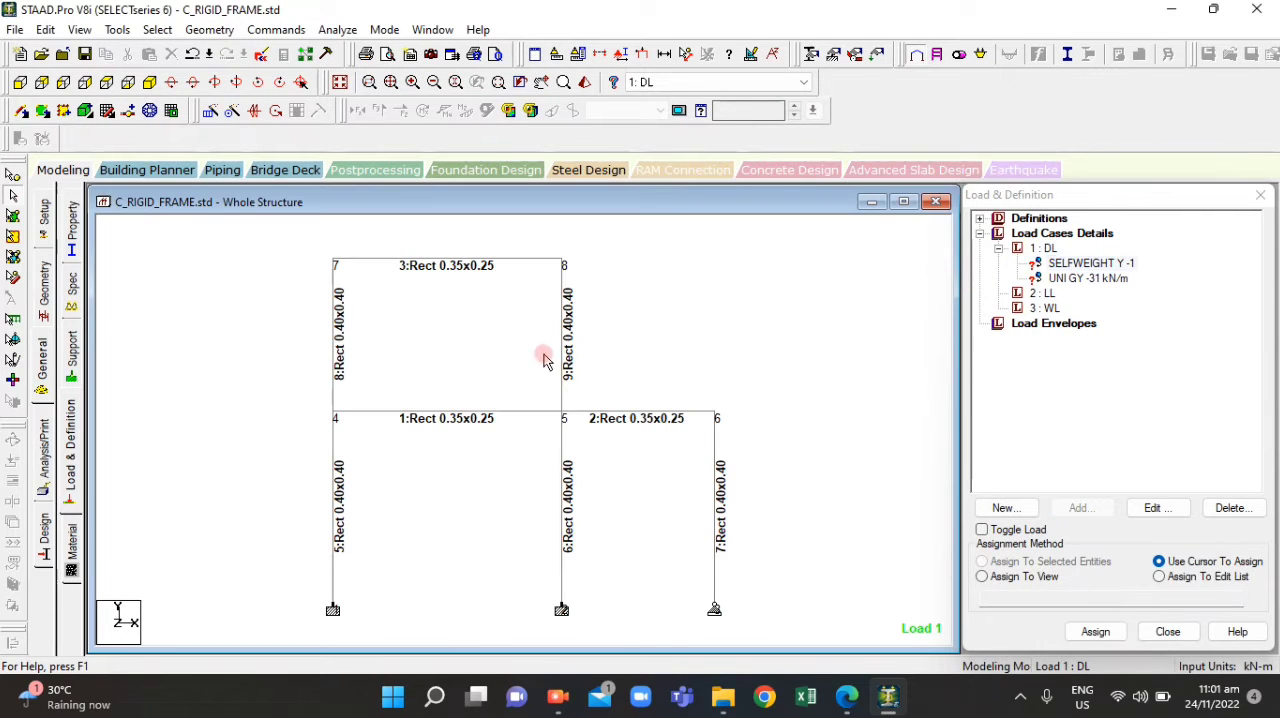
pyautogui.hotkey('ctrl', 'g')
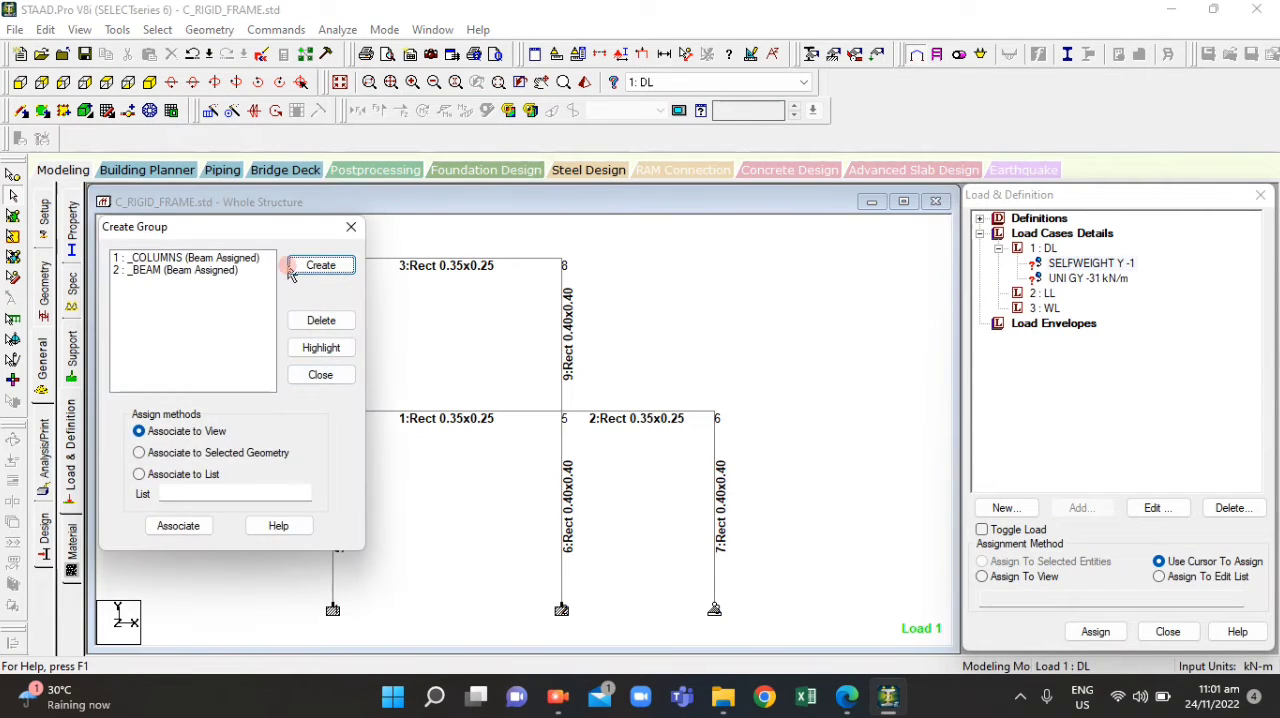
pyautogui.click(213, 258)
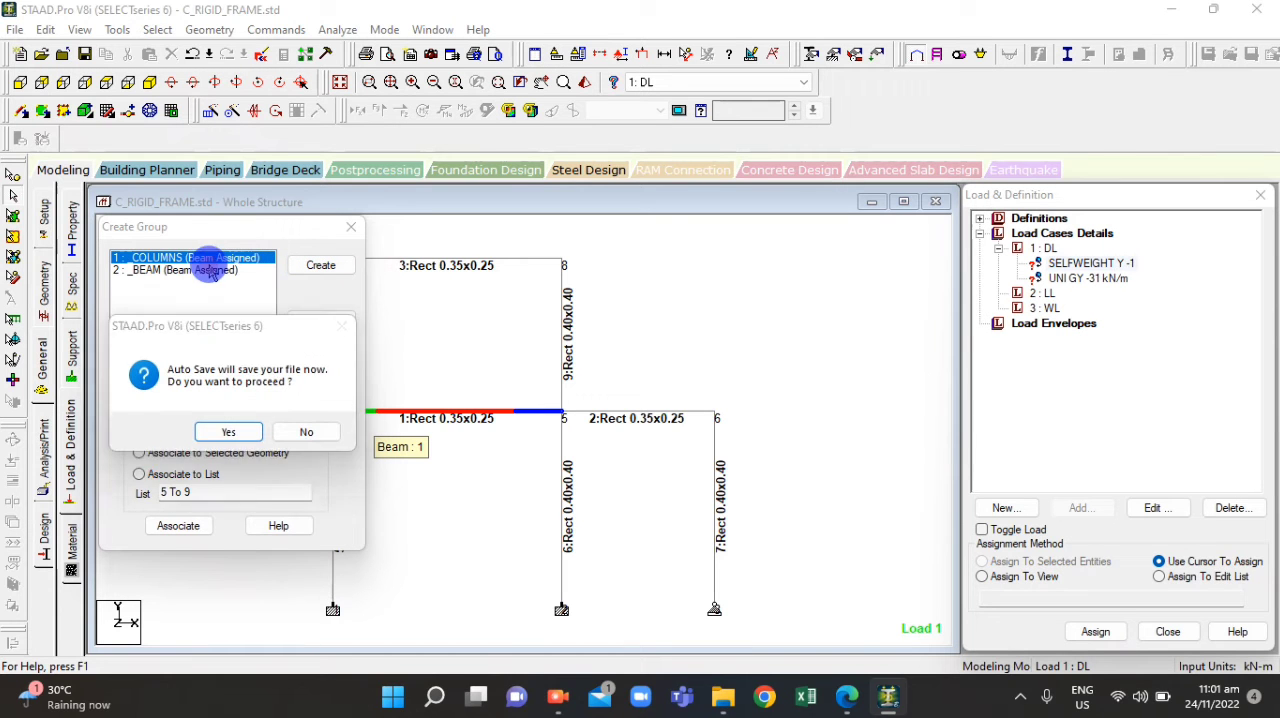
pyautogui.click(234, 431)
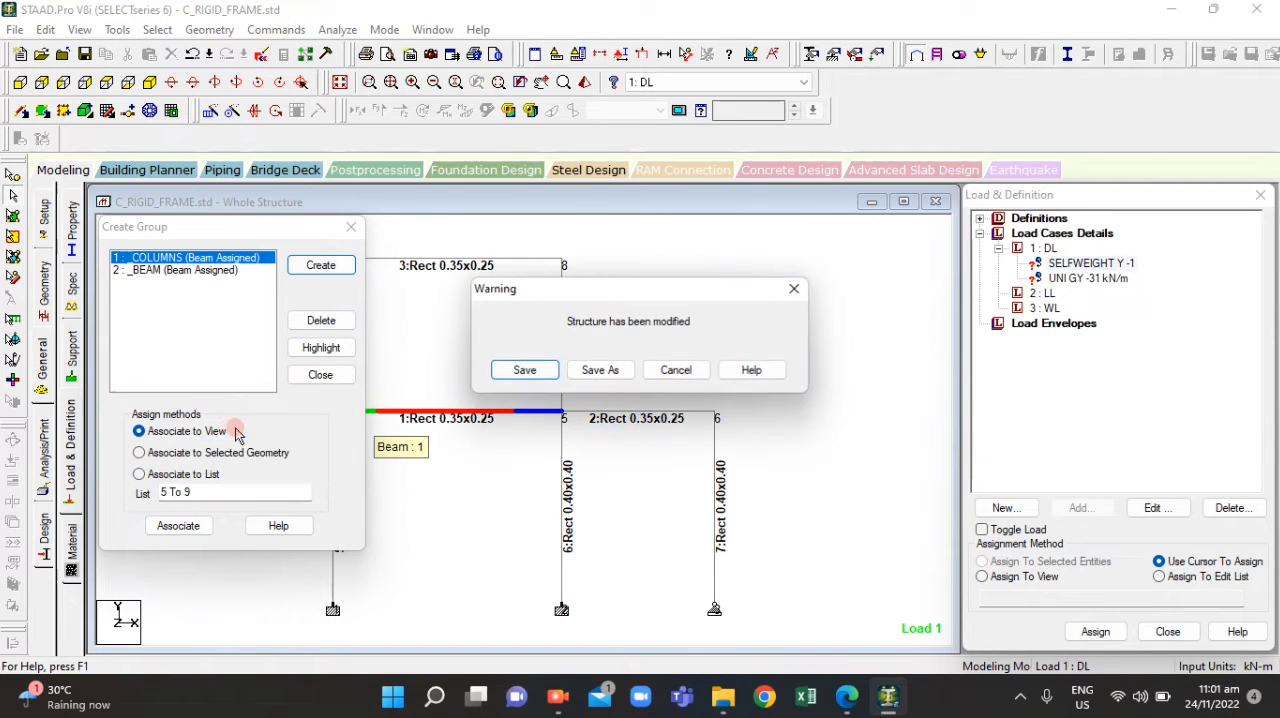
pyautogui.click(549, 378)
pyautogui.click(227, 272)
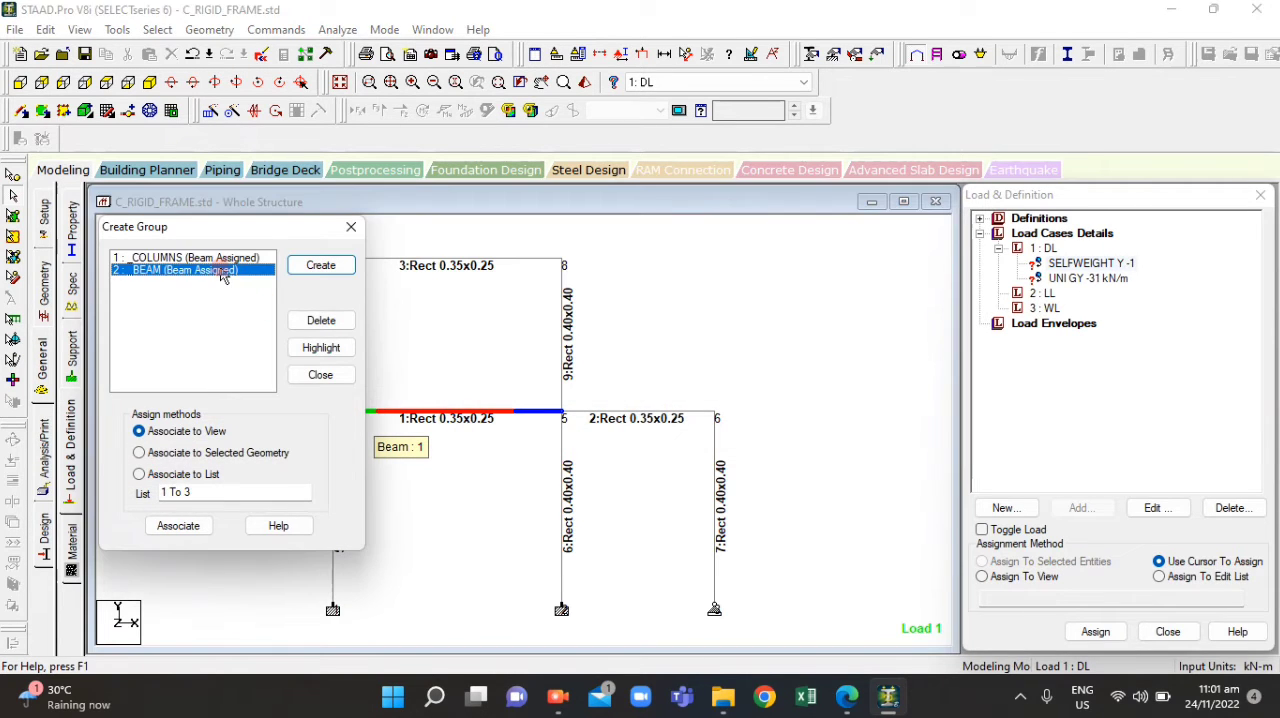
pyautogui.click(320, 347)
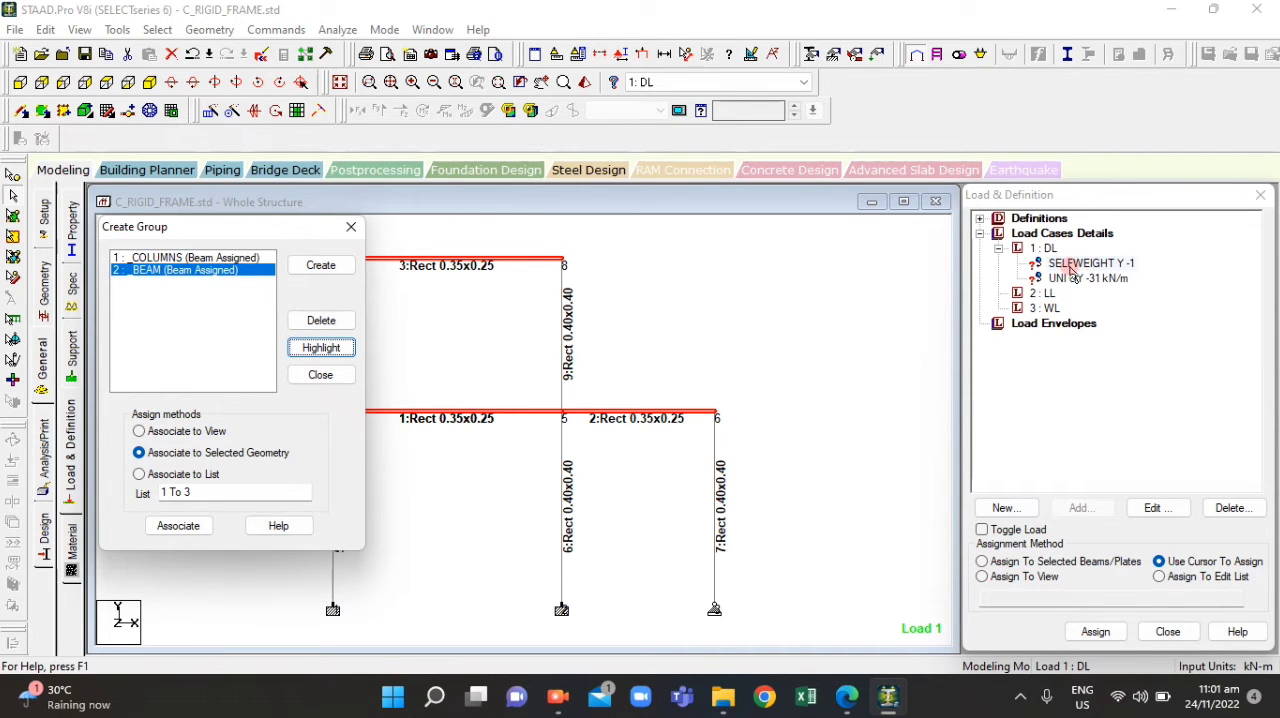
# Assign the DL selfweight load to the highlighted beams
pyautogui.click(1069, 264)
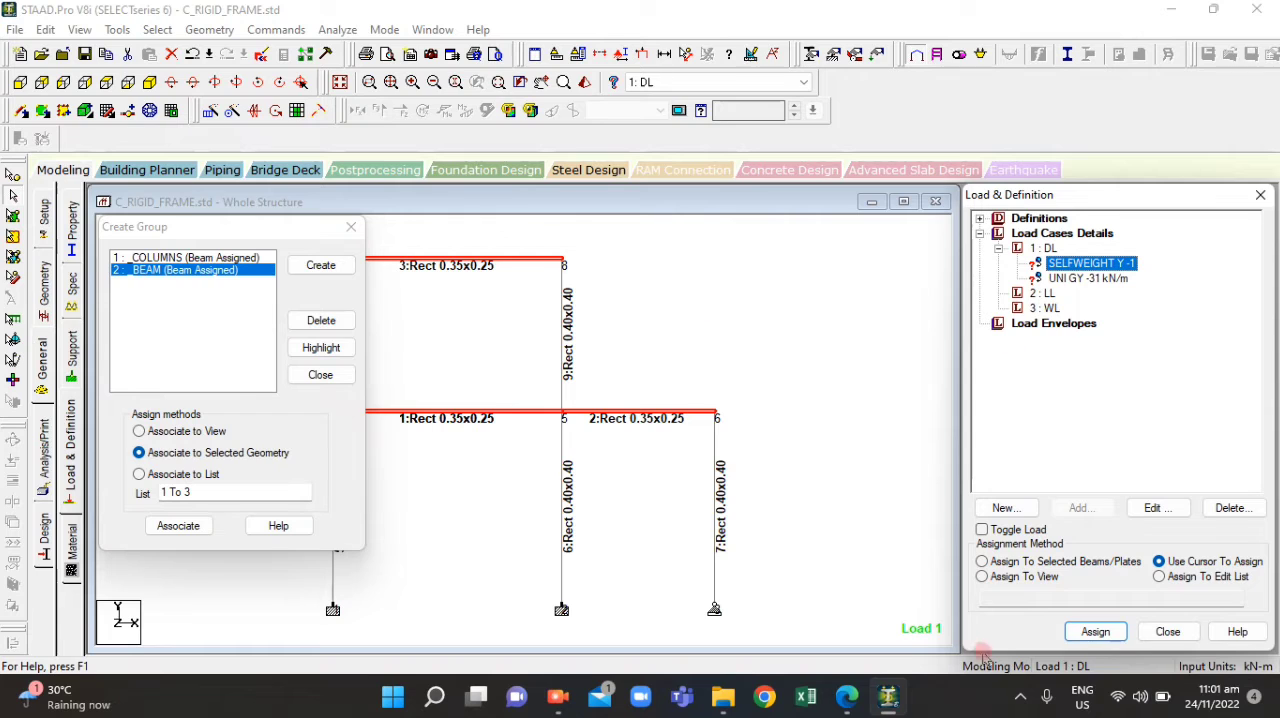
pyautogui.click(491, 383)
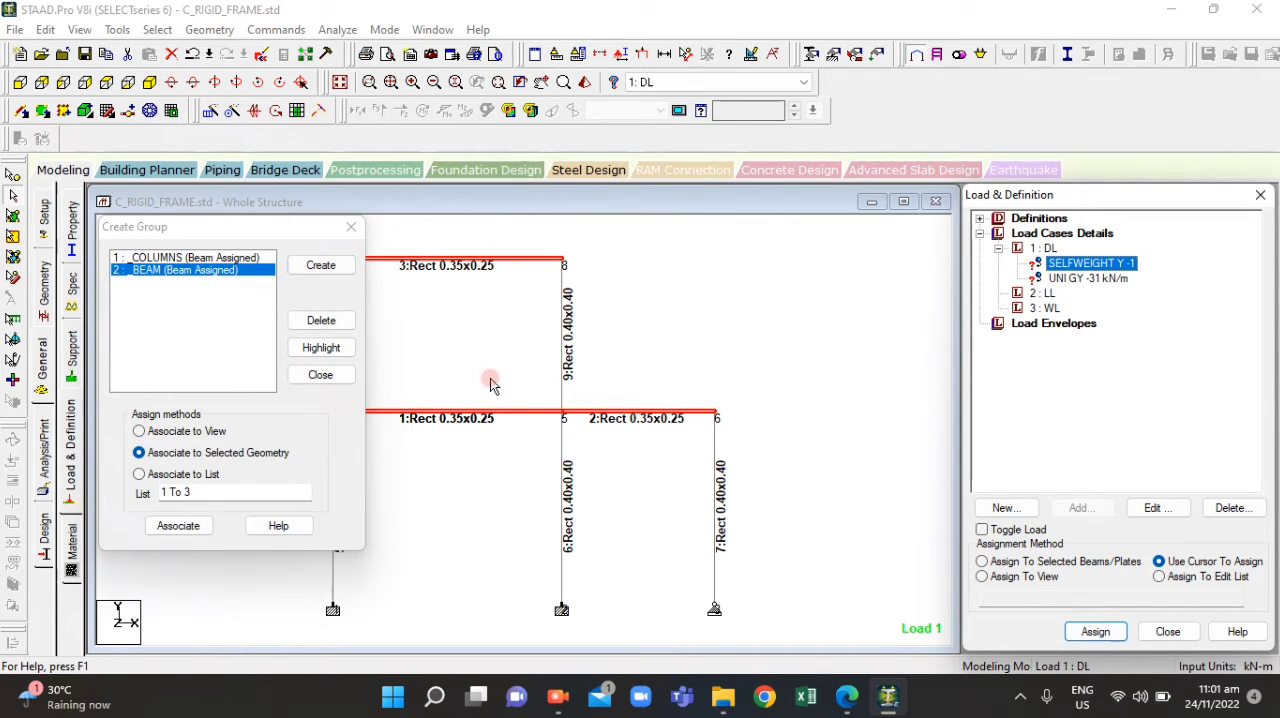
pyautogui.click(983, 562)
pyautogui.click(1100, 628)
pyautogui.click(1097, 632)
pyautogui.click(1140, 472)
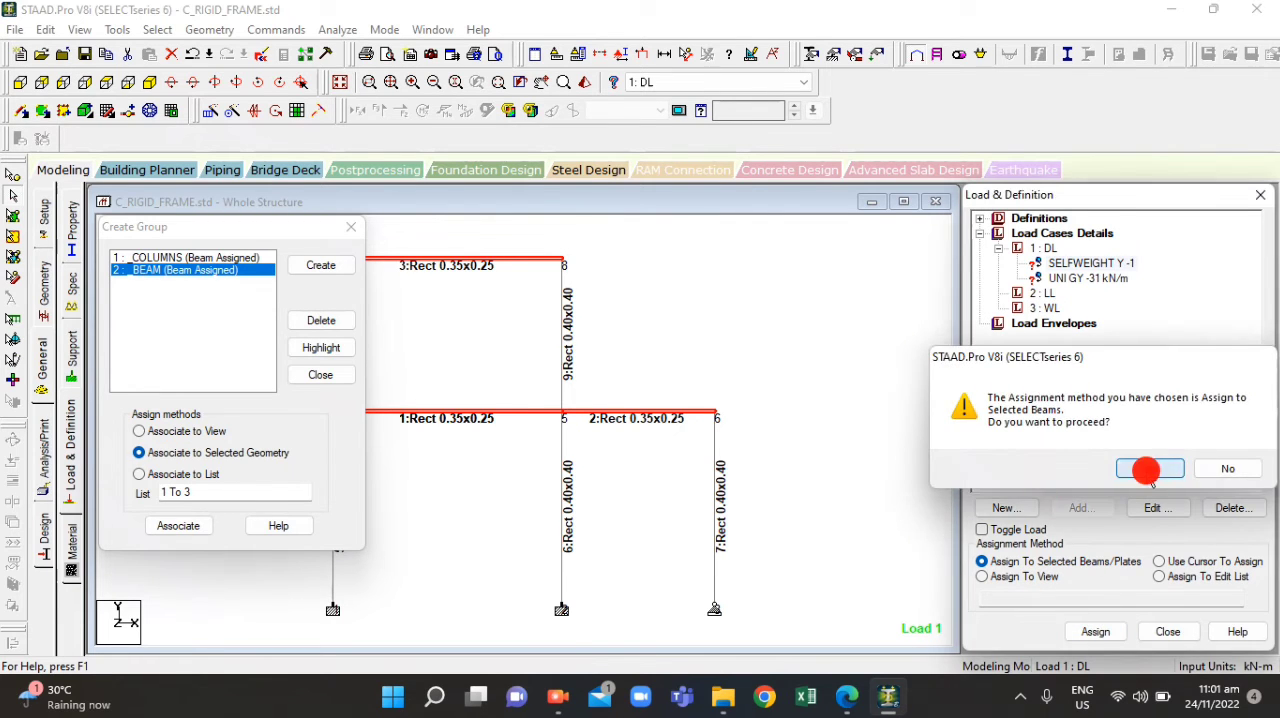
pyautogui.click(1095, 265)
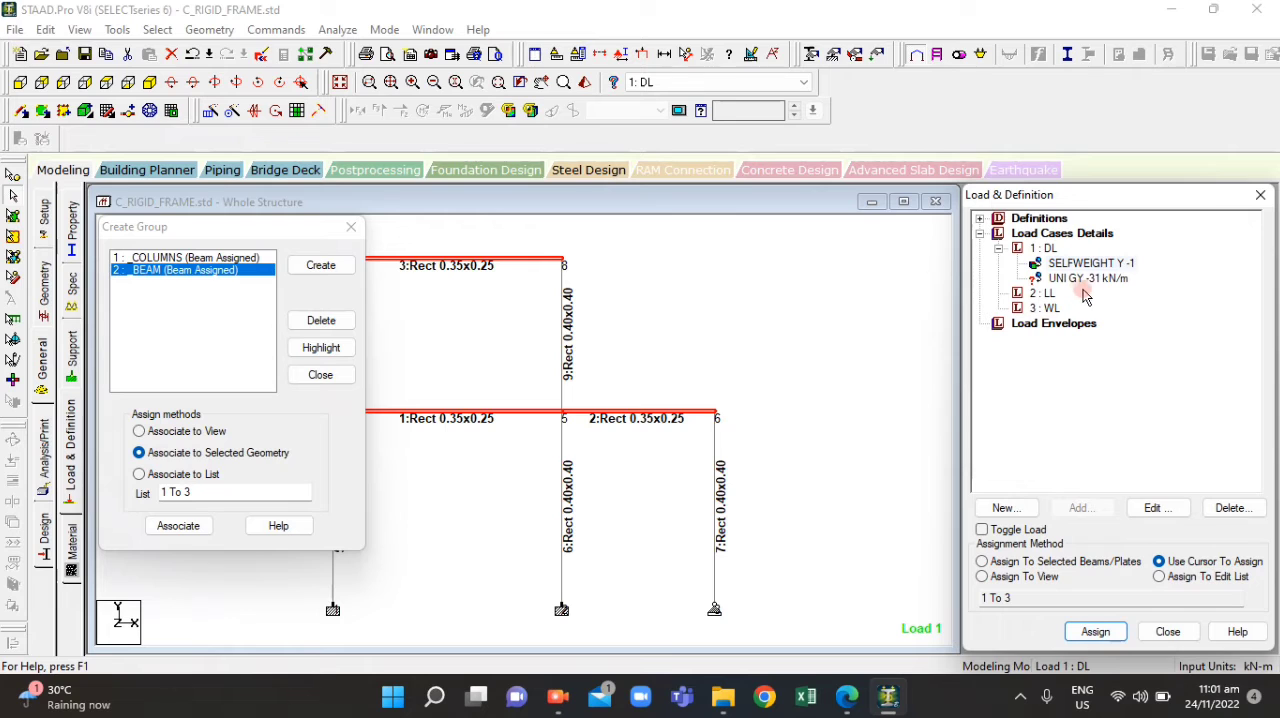
# Assign the -31 kN/m GY uniform load to the selected beams and clear the selection
pyautogui.click(1093, 280)
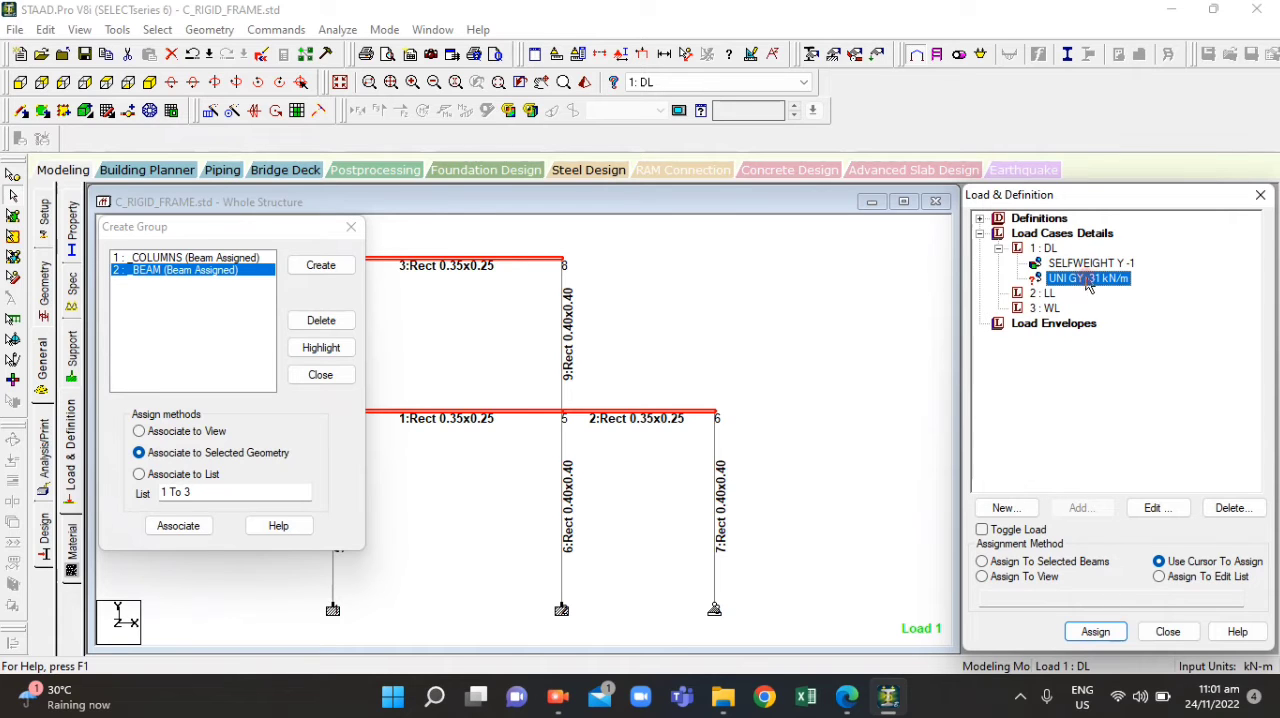
pyautogui.click(1076, 631)
pyautogui.click(1241, 566)
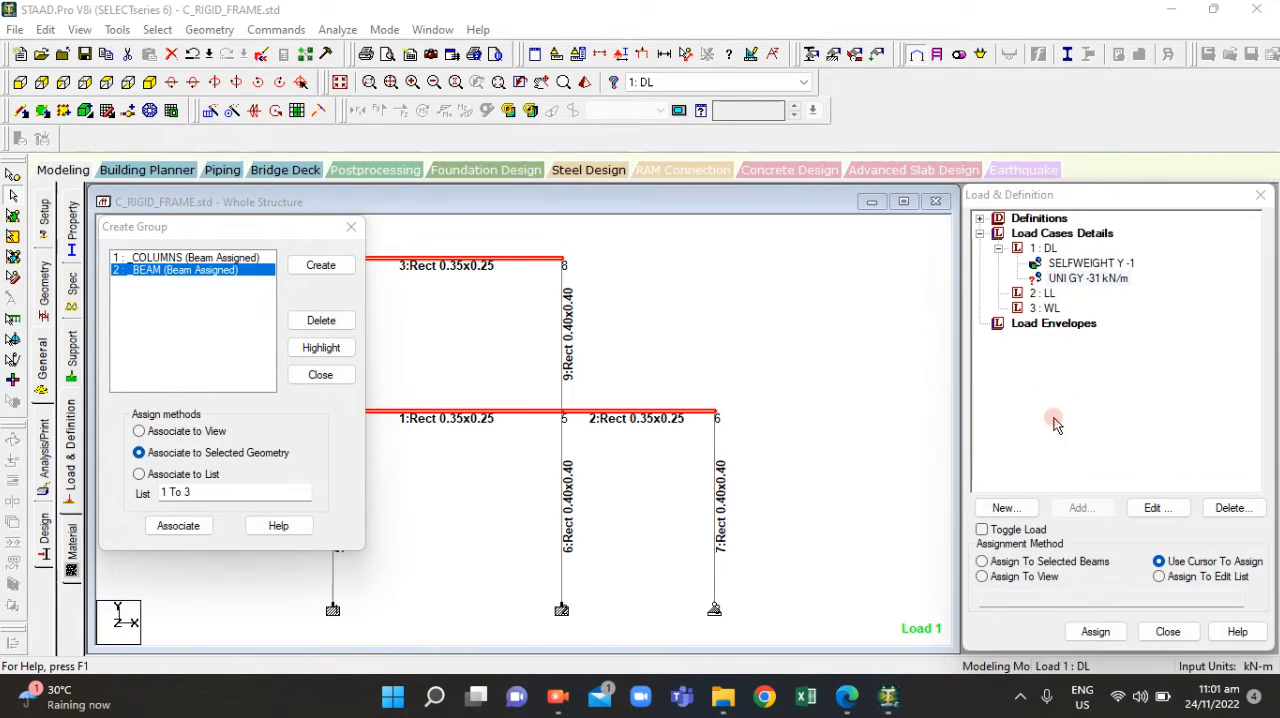
pyautogui.click(1094, 628)
pyautogui.click(982, 561)
pyautogui.click(1110, 640)
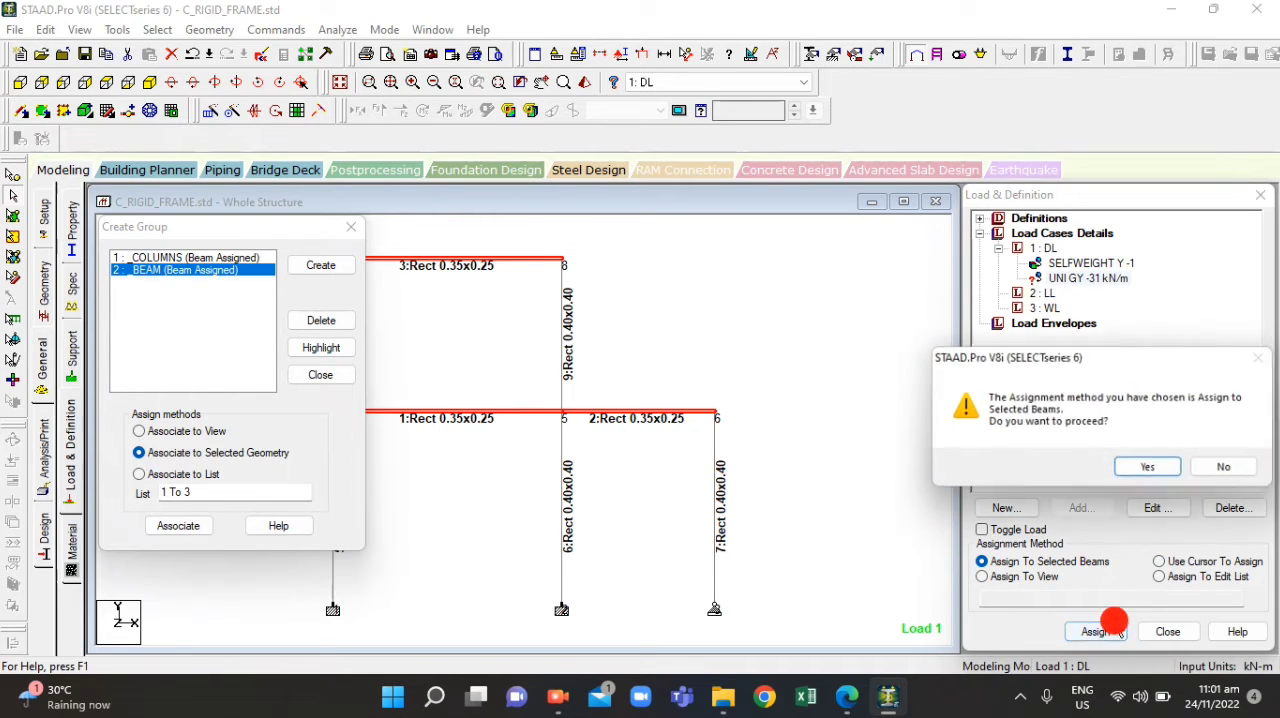
pyautogui.click(1137, 465)
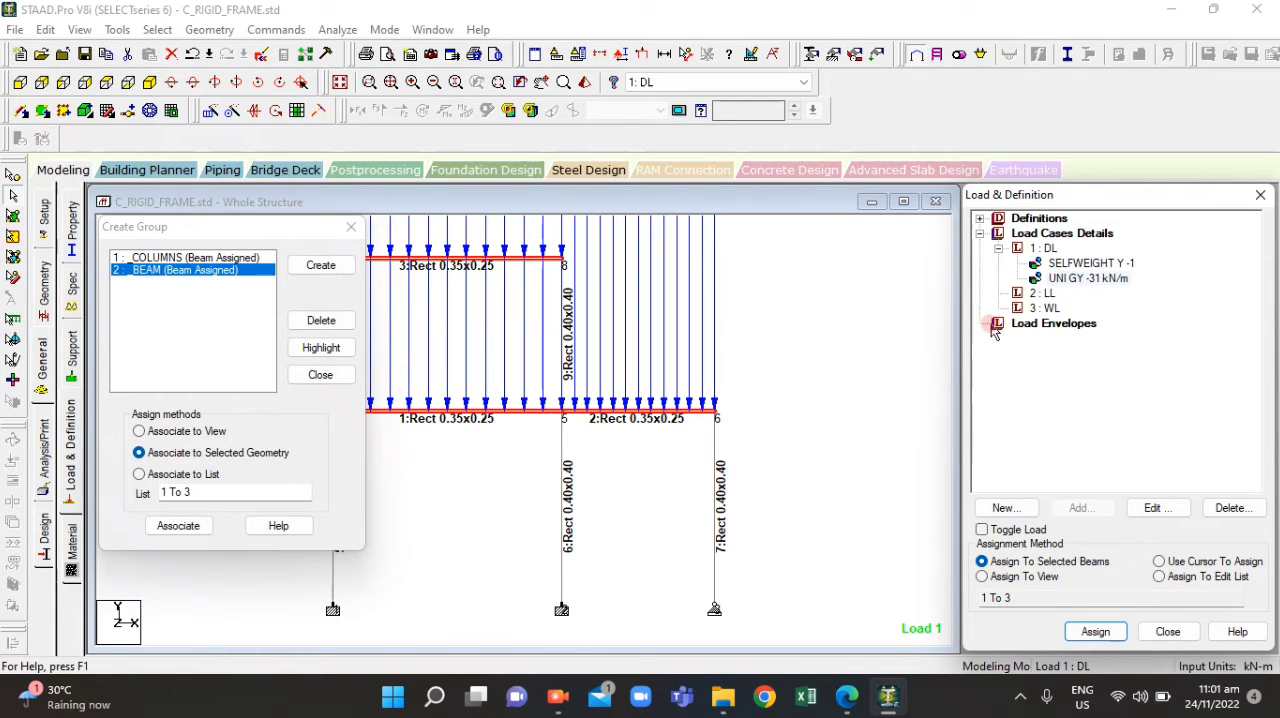
pyautogui.click(864, 380)
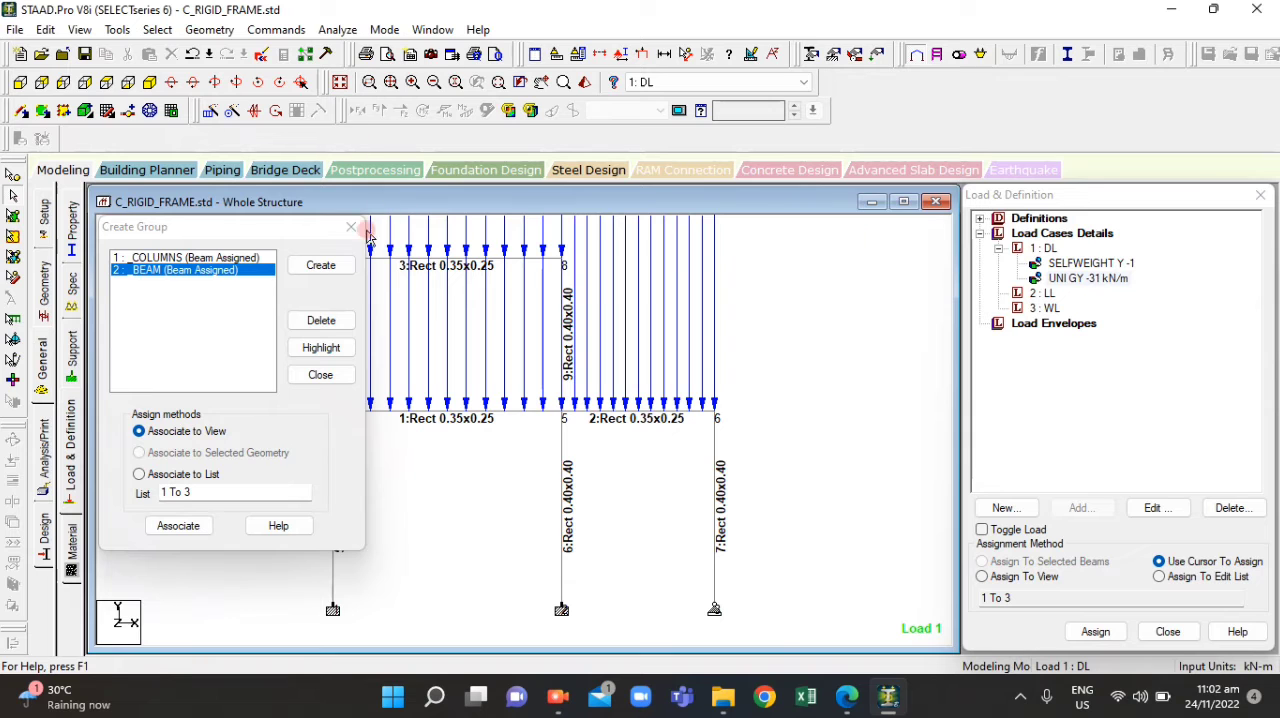
# Check the loads in ACT4.1.pdf, reselect the beams carrying the DL uniform load, and make LL the active load case
pyautogui.click(847, 700)
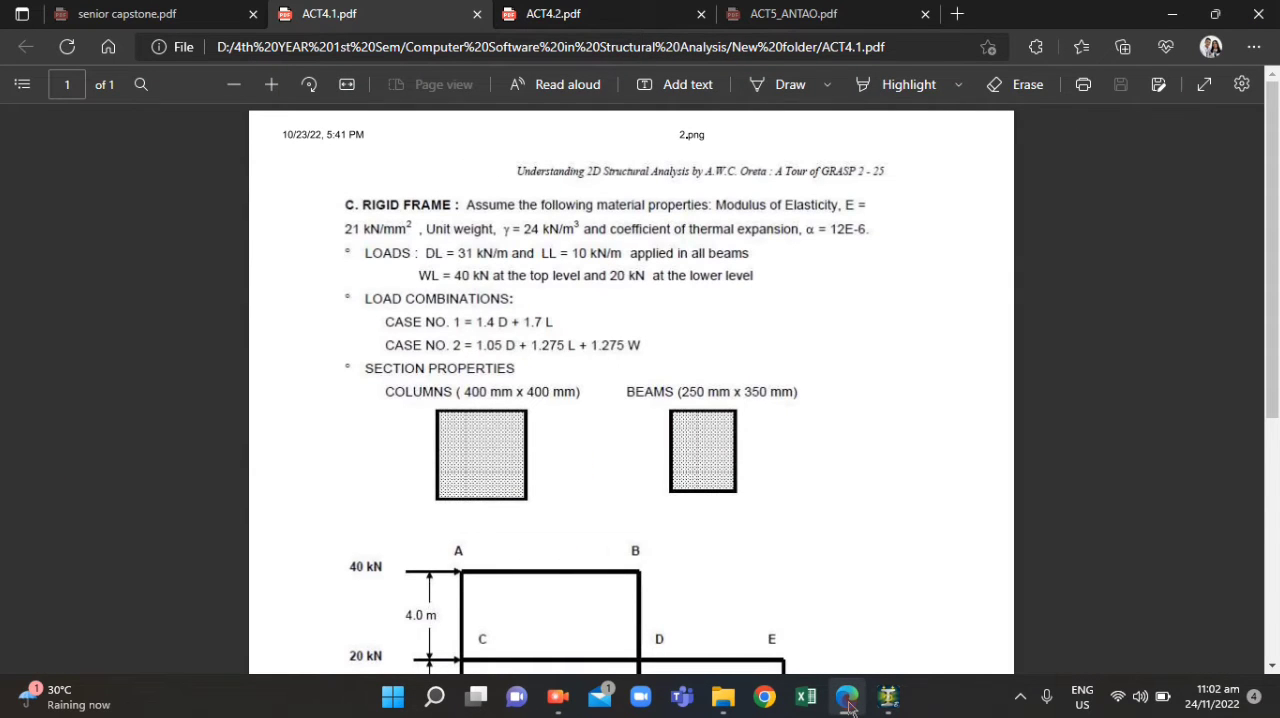
pyautogui.click(847, 702)
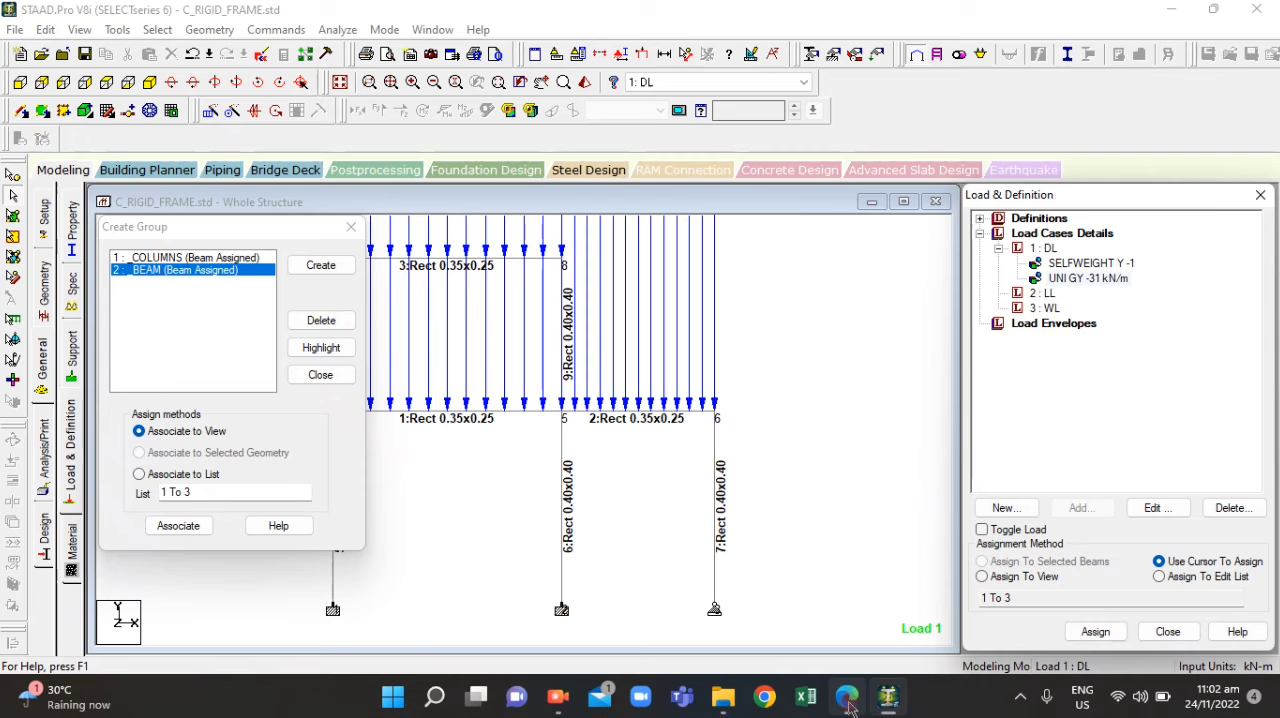
pyautogui.click(1041, 293)
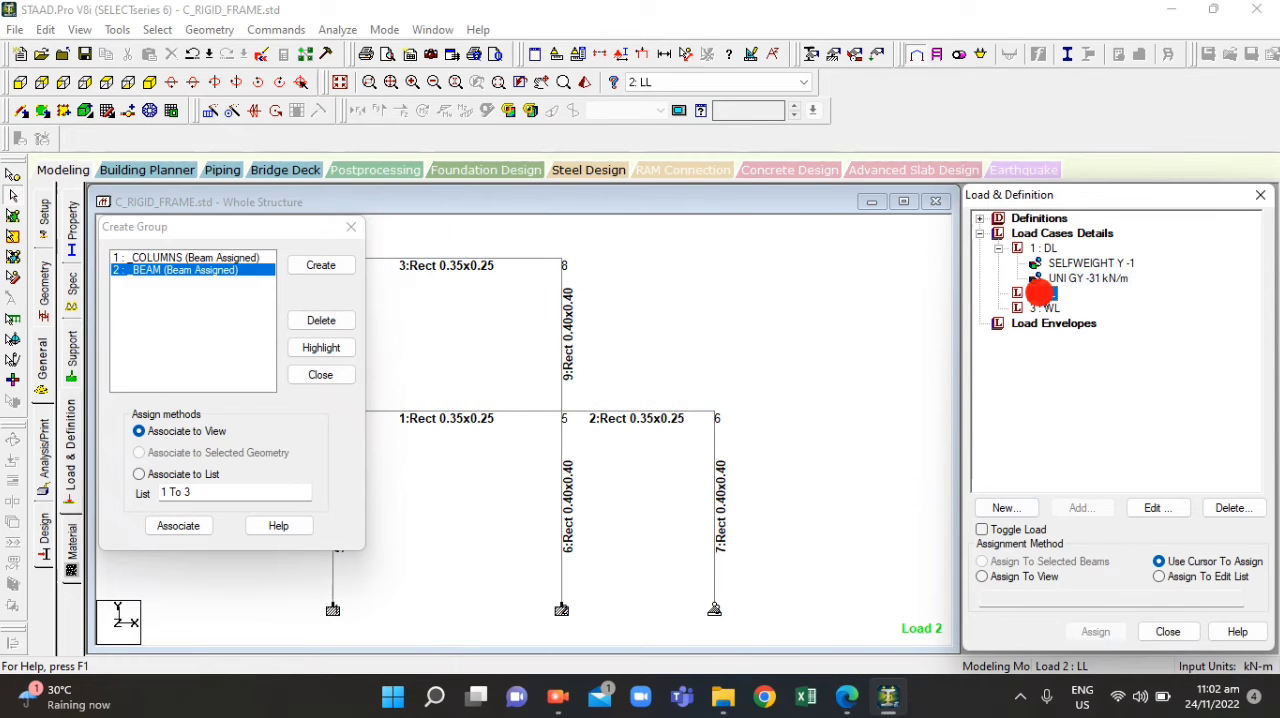
pyautogui.click(1068, 278)
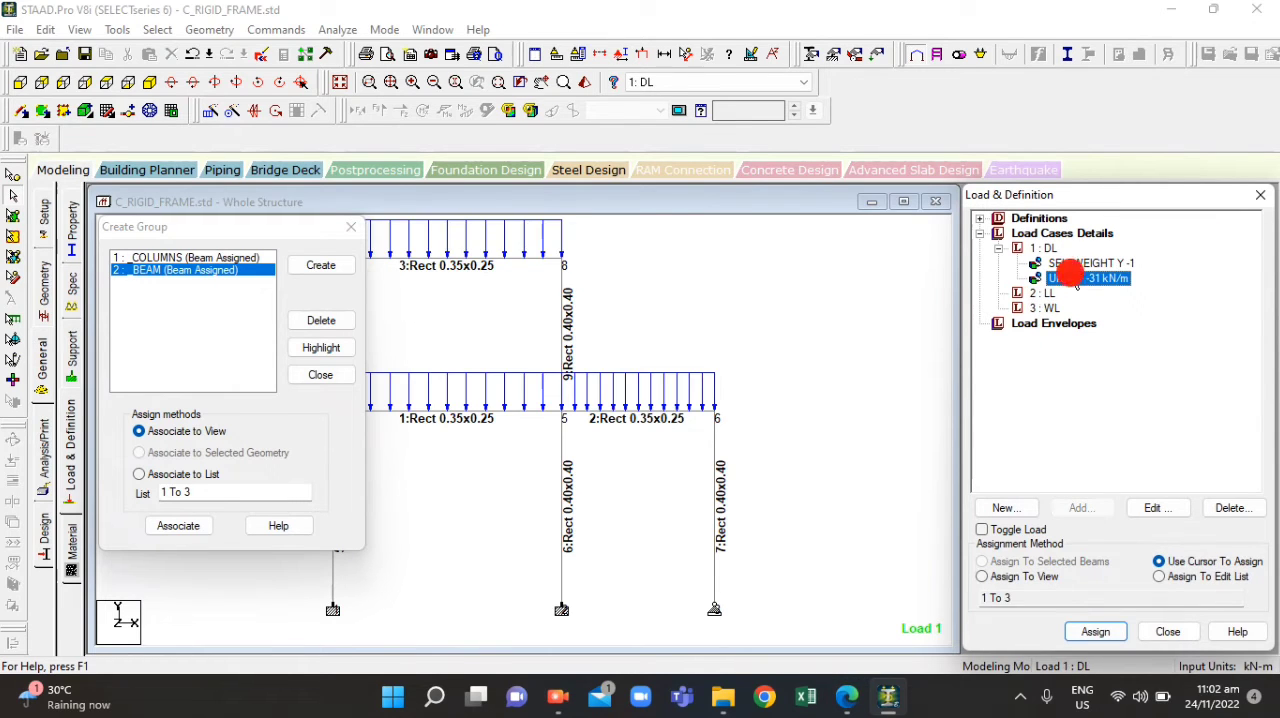
pyautogui.click(1066, 278)
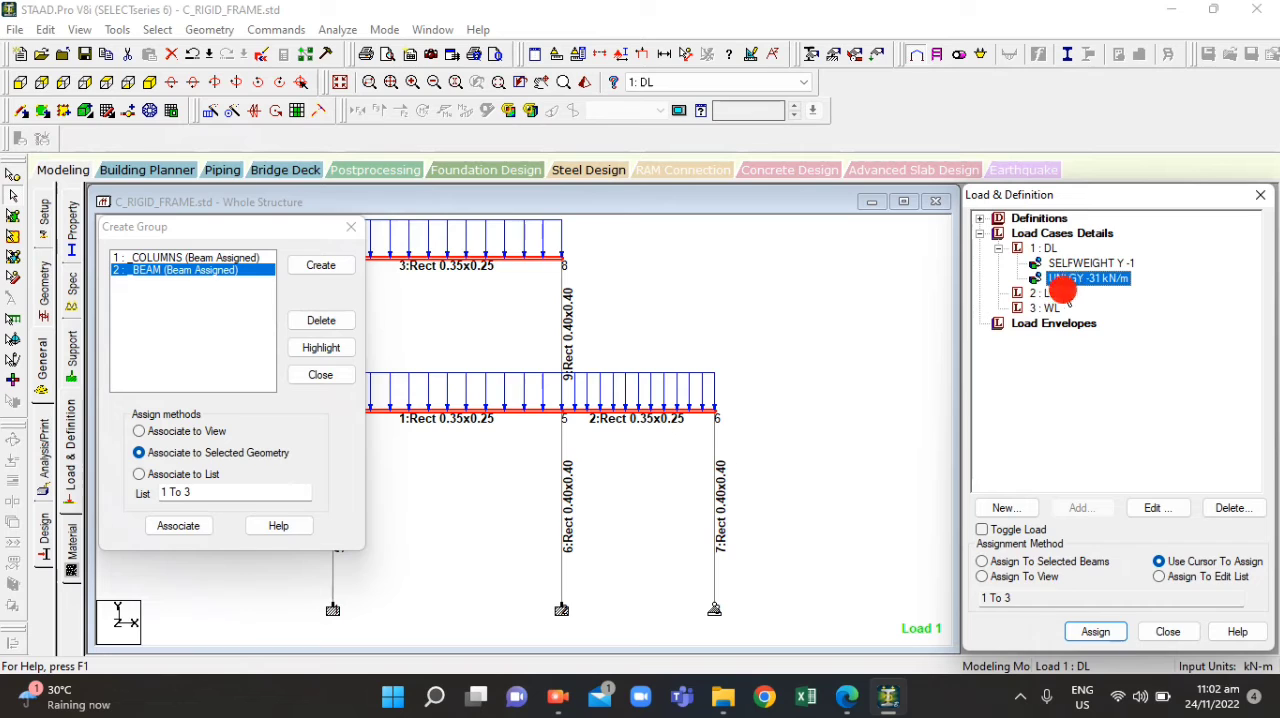
pyautogui.click(1050, 295)
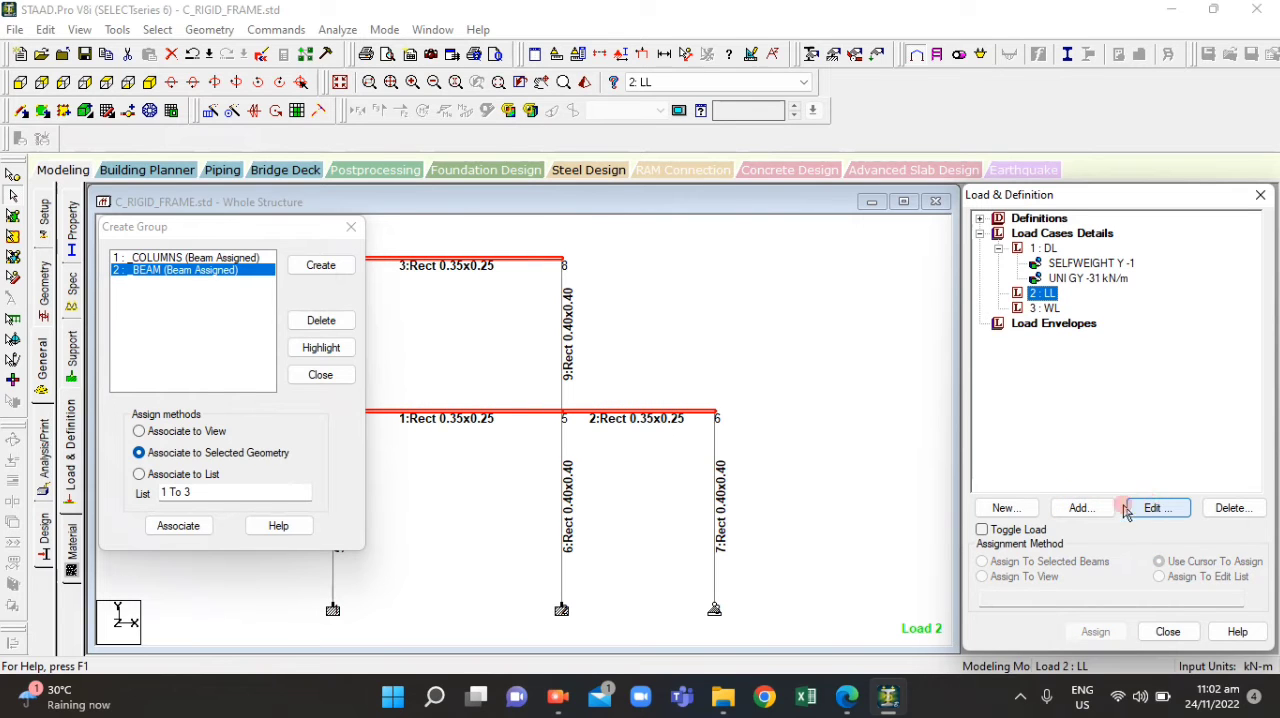
pyautogui.click(1083, 509)
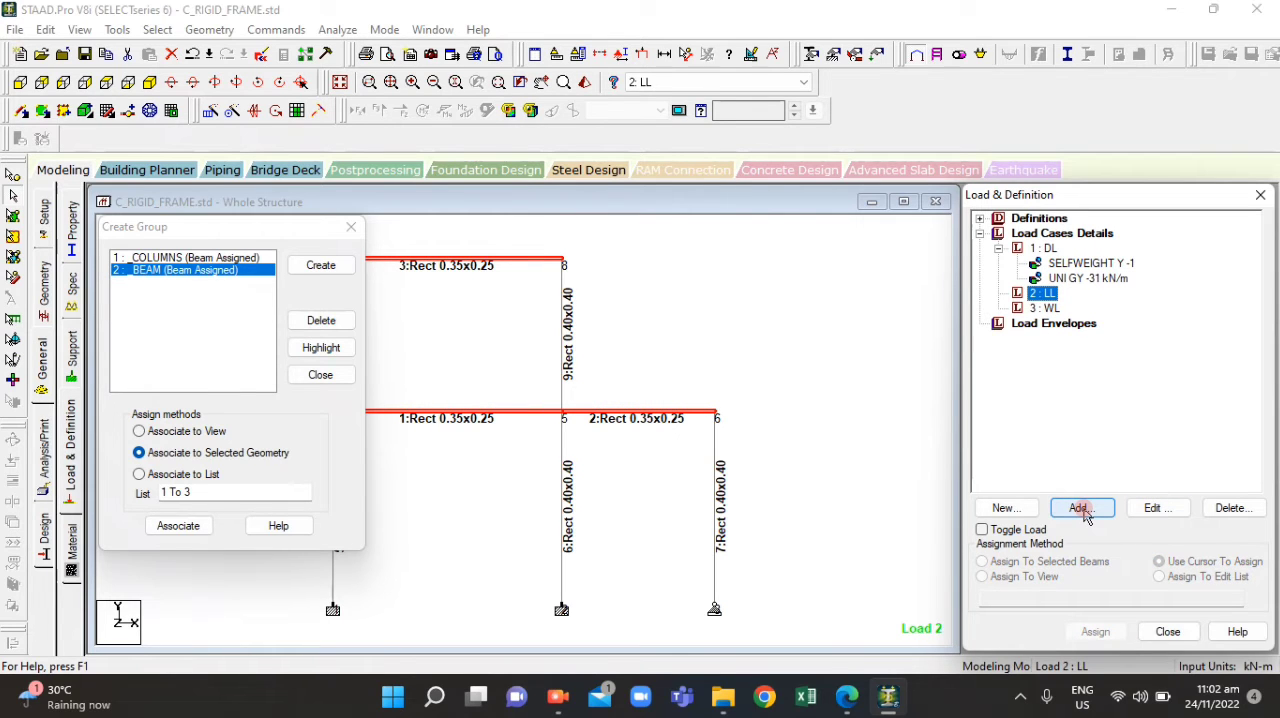
pyautogui.click(1084, 510)
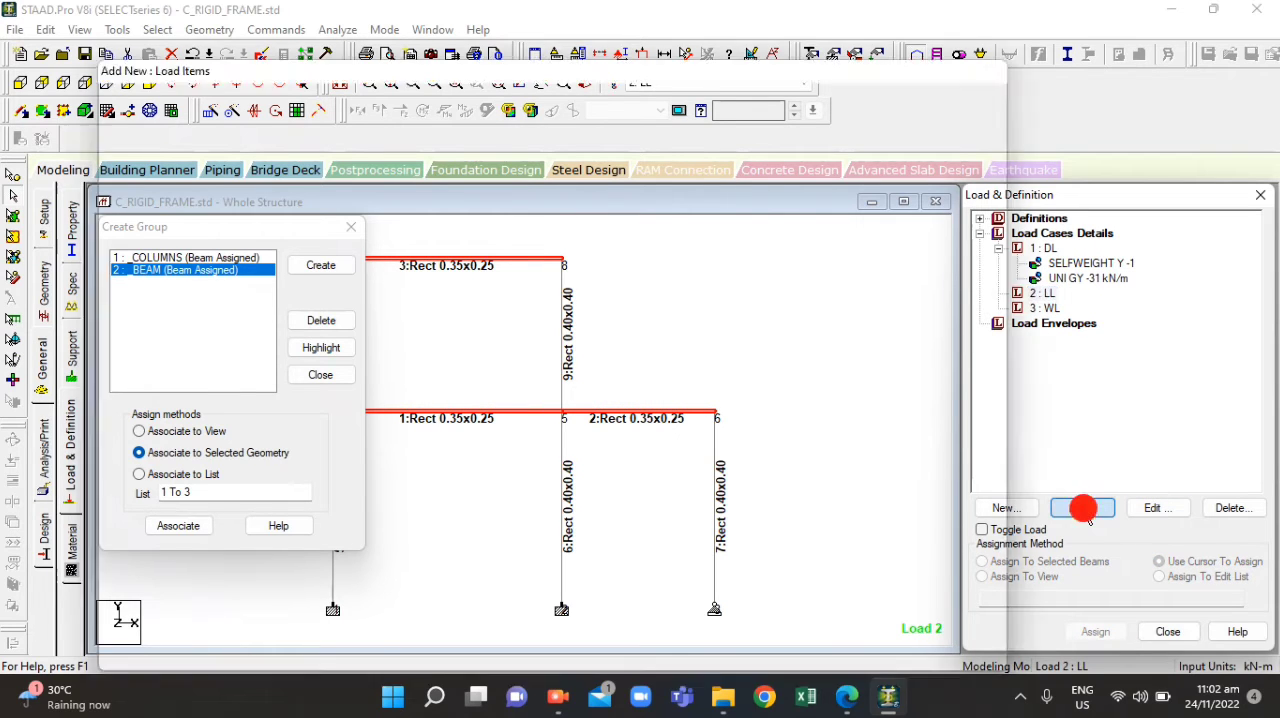
pyautogui.click(348, 231)
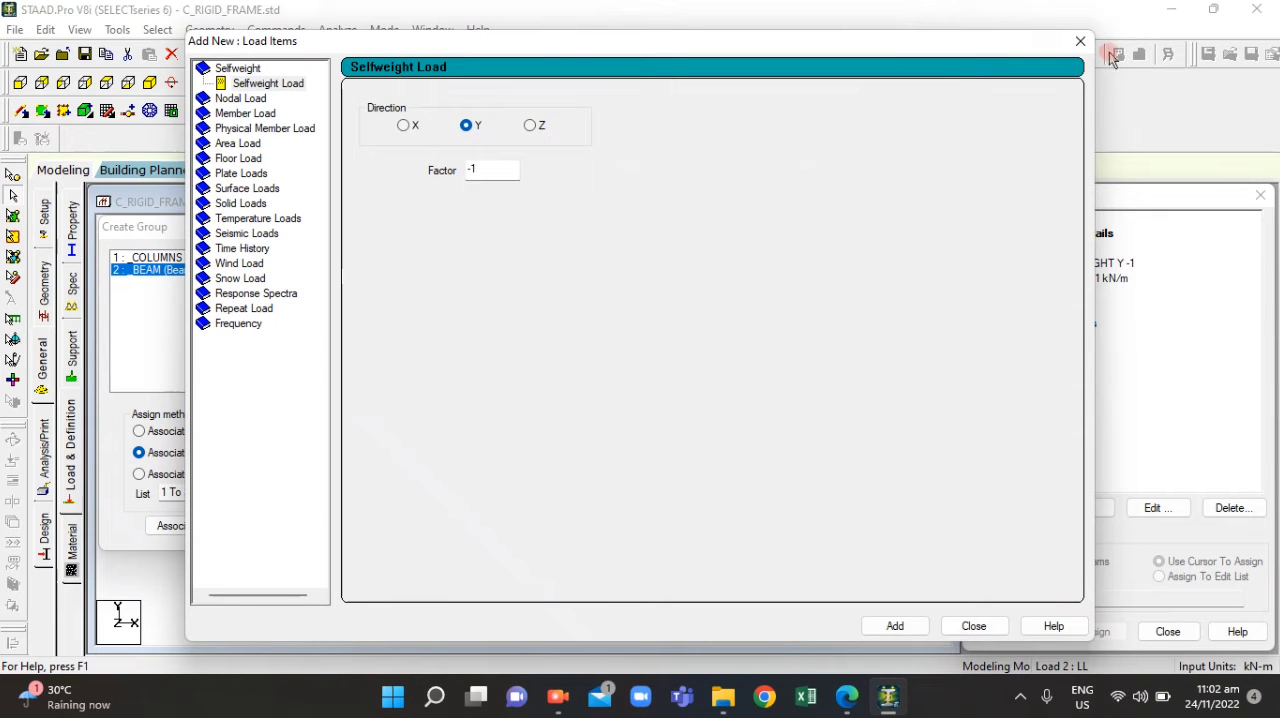
pyautogui.click(1080, 40)
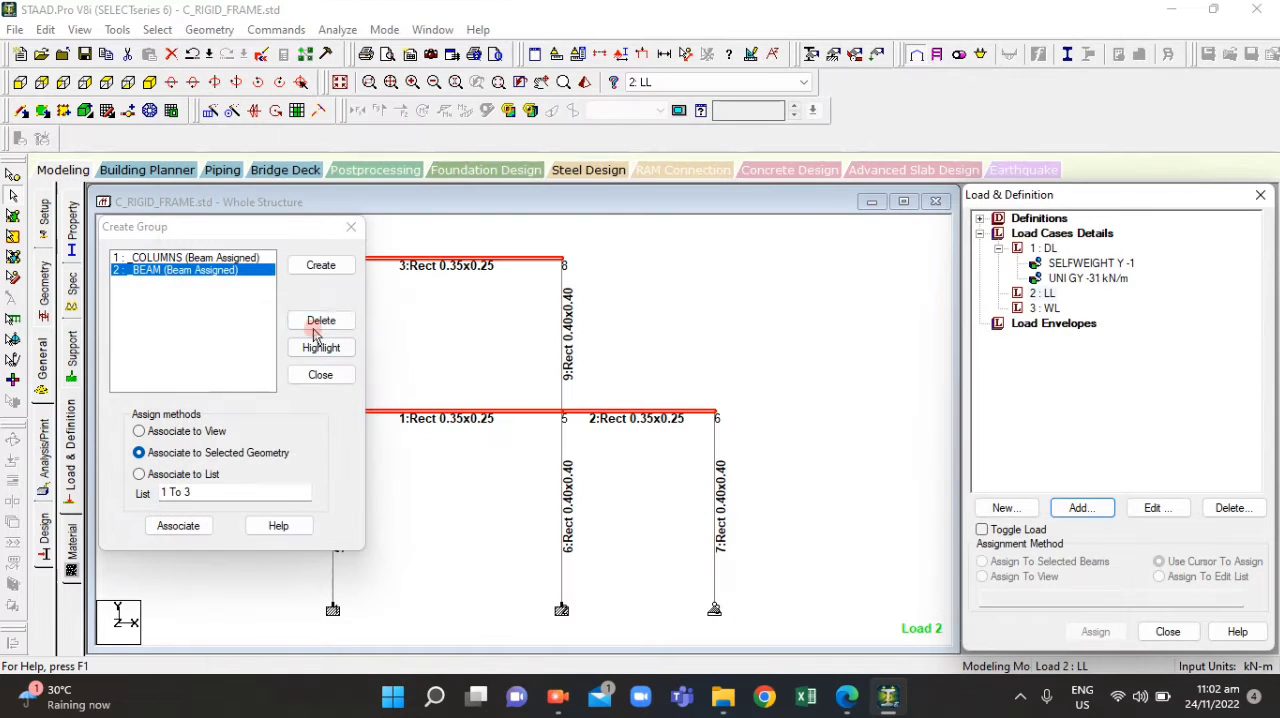
# Close the group dialog, check the wind loads and frame diagram in ACT4.1.pdf, and clear the beam selection in STAAD.Pro
pyautogui.click(351, 229)
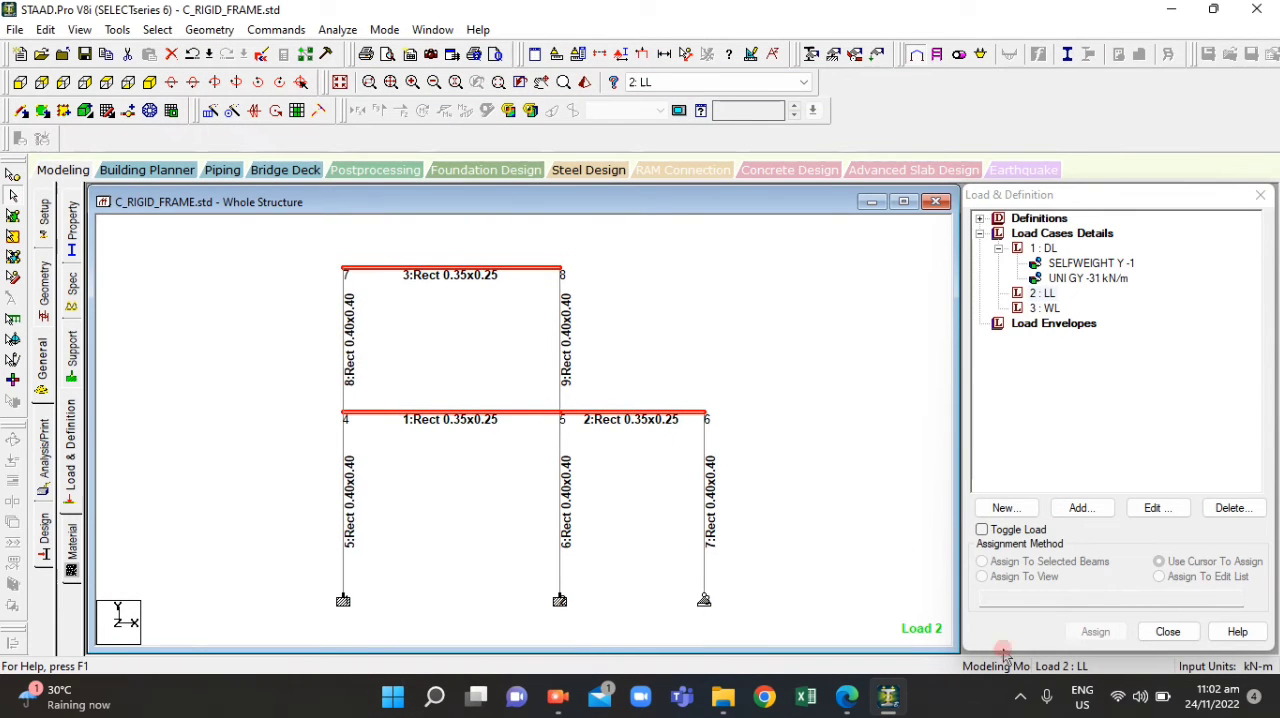
pyautogui.click(860, 708)
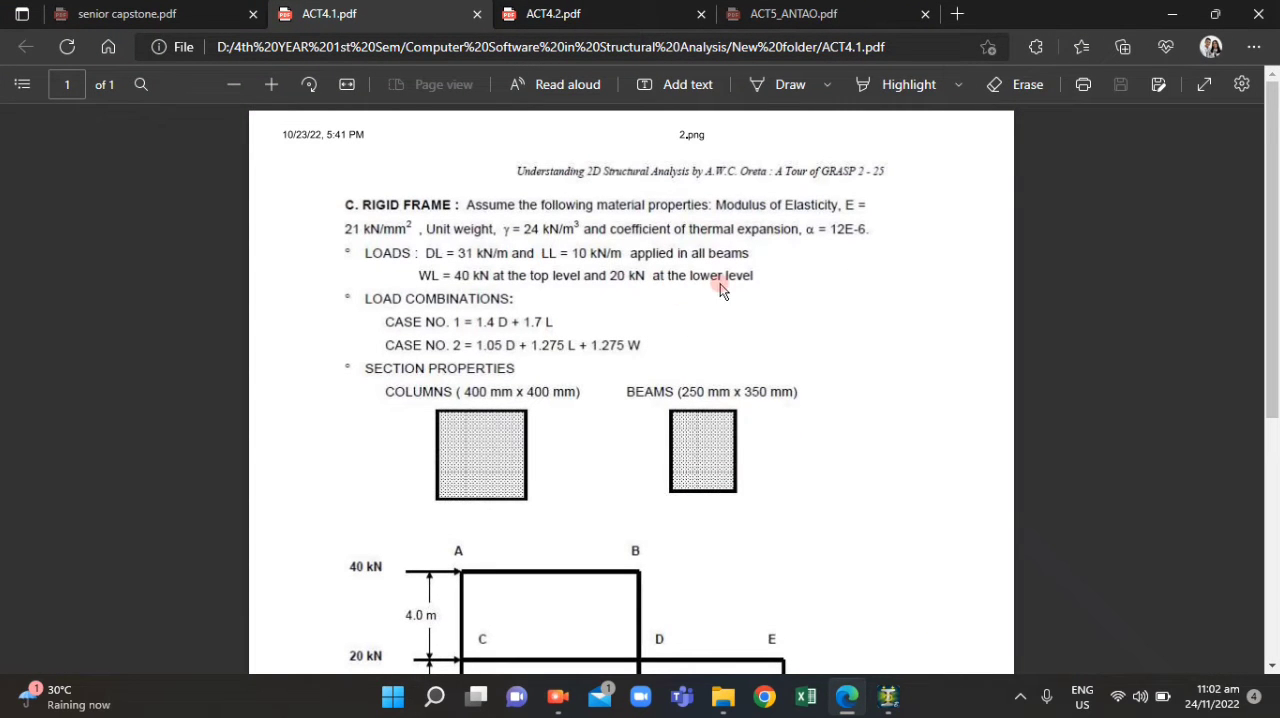
pyautogui.scroll(-2, 459, 541)
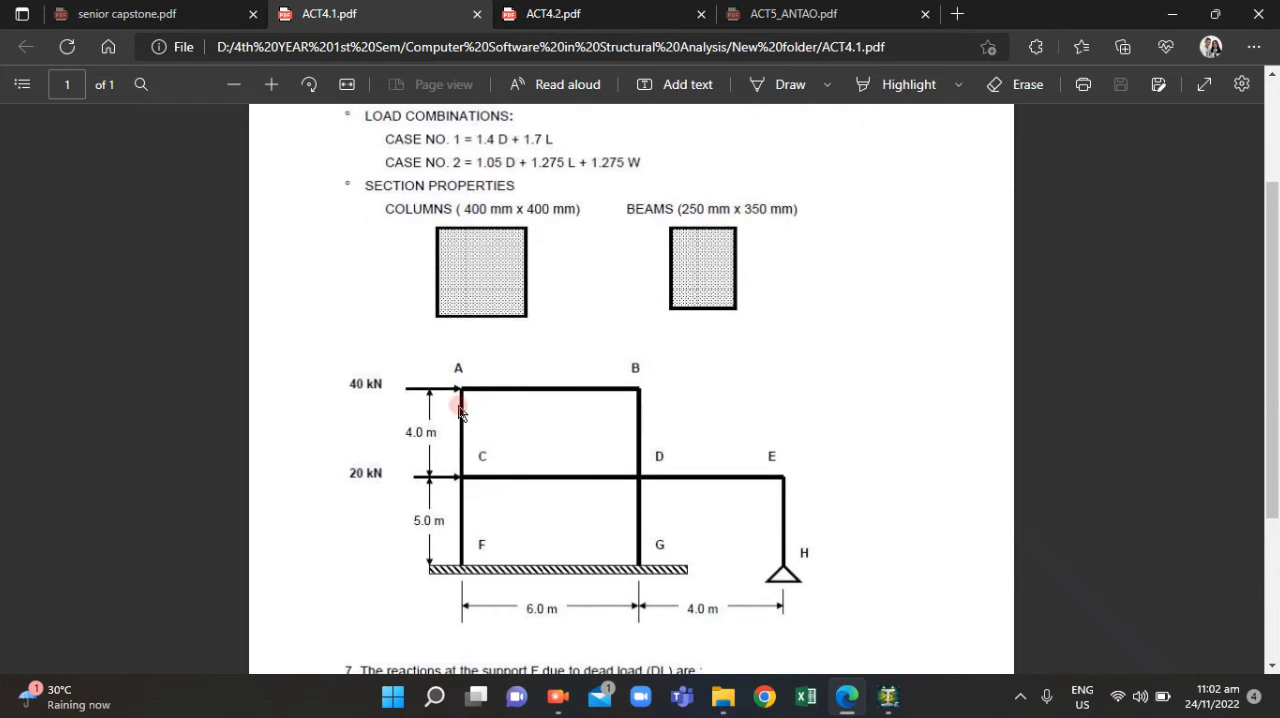
pyautogui.scroll(1, 476, 508)
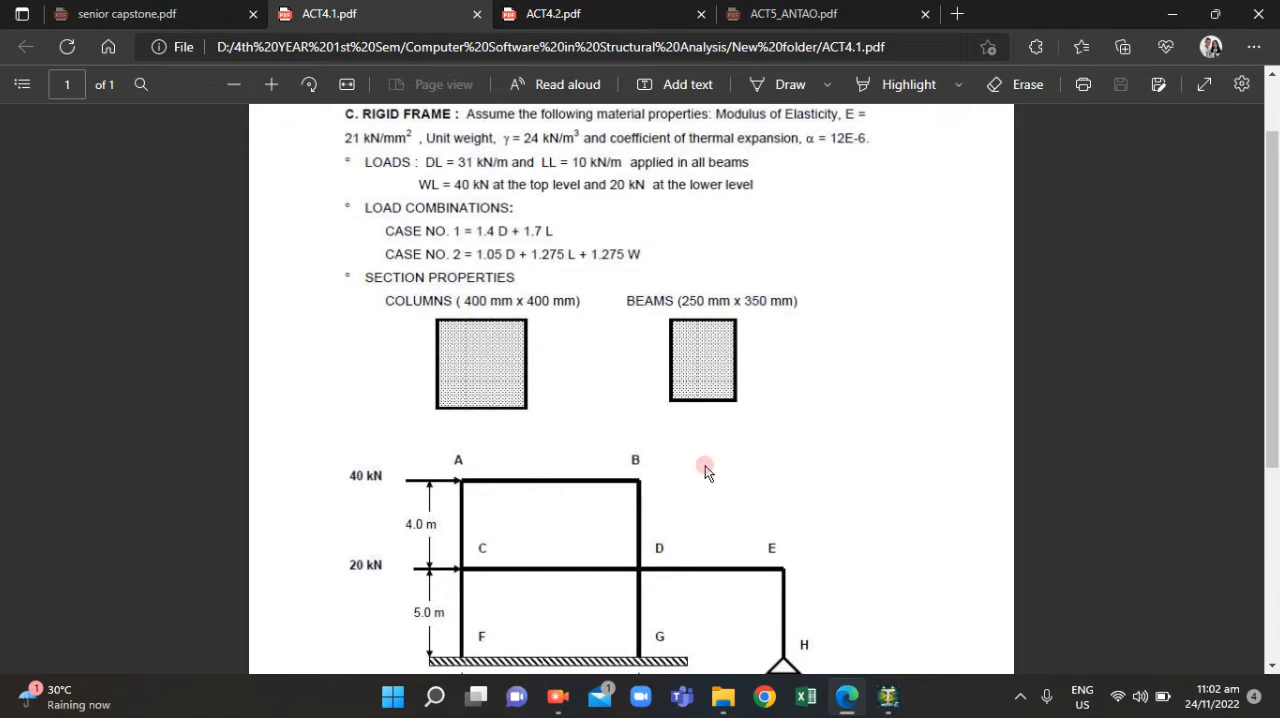
pyautogui.moveTo(849, 712)
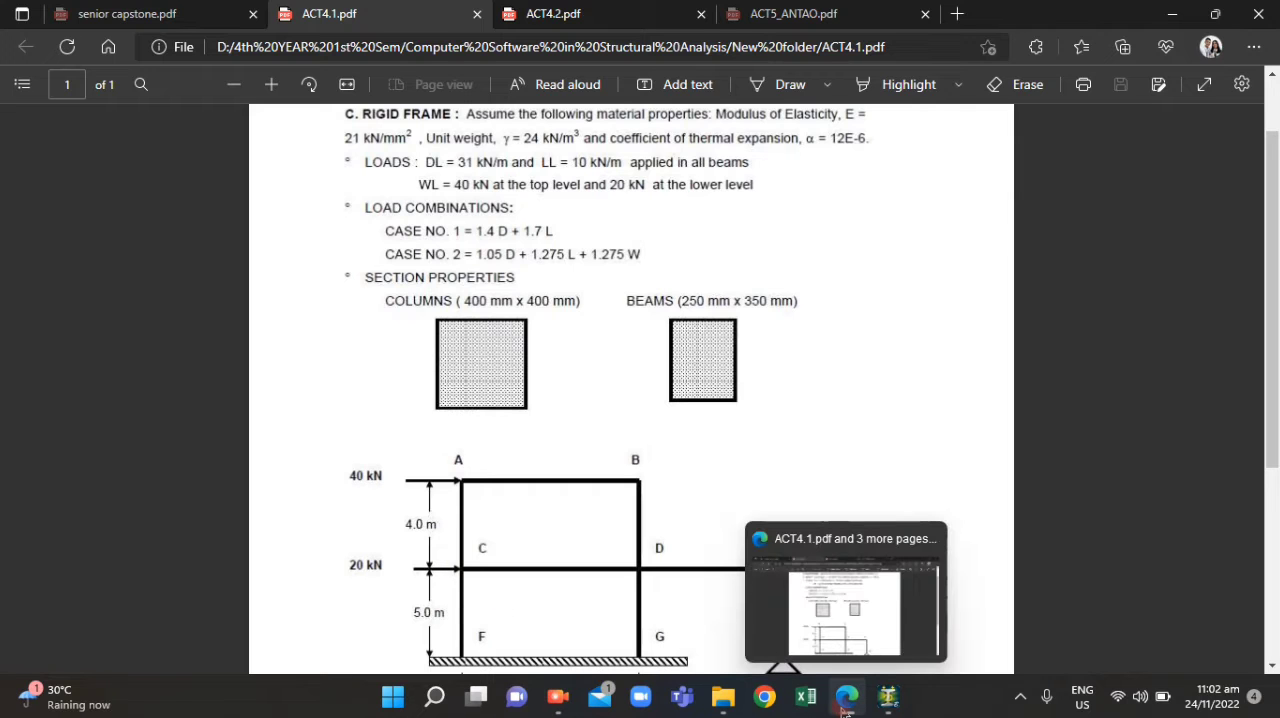
pyautogui.click(888, 697)
pyautogui.click(746, 370)
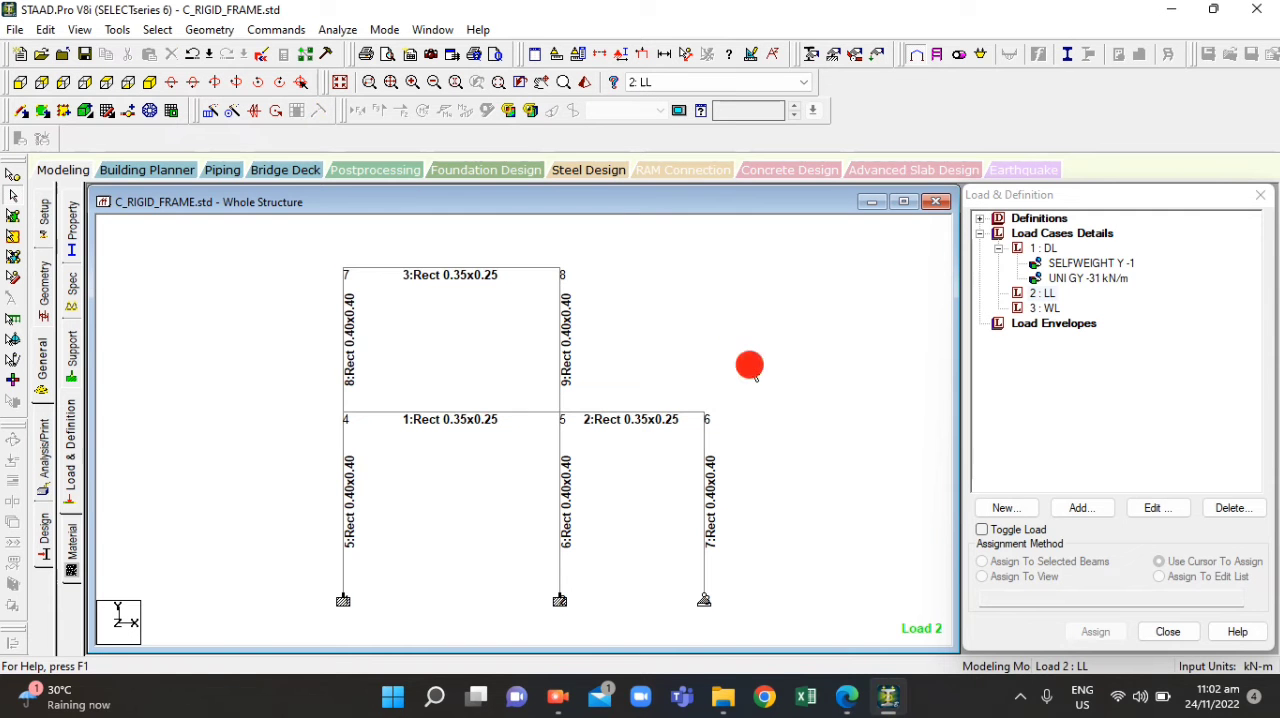
# Add a nodal load with Fx of 40 kN to the LL load case
pyautogui.click(1046, 293)
pyautogui.click(1082, 508)
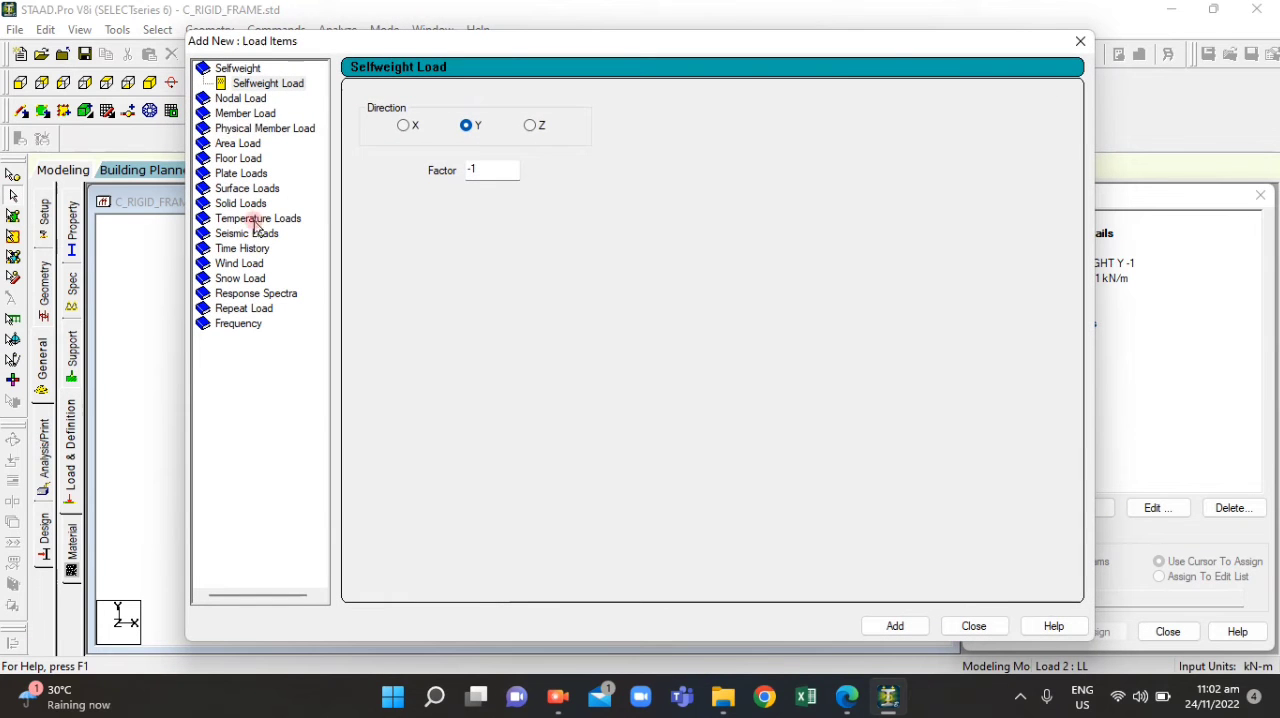
pyautogui.click(227, 100)
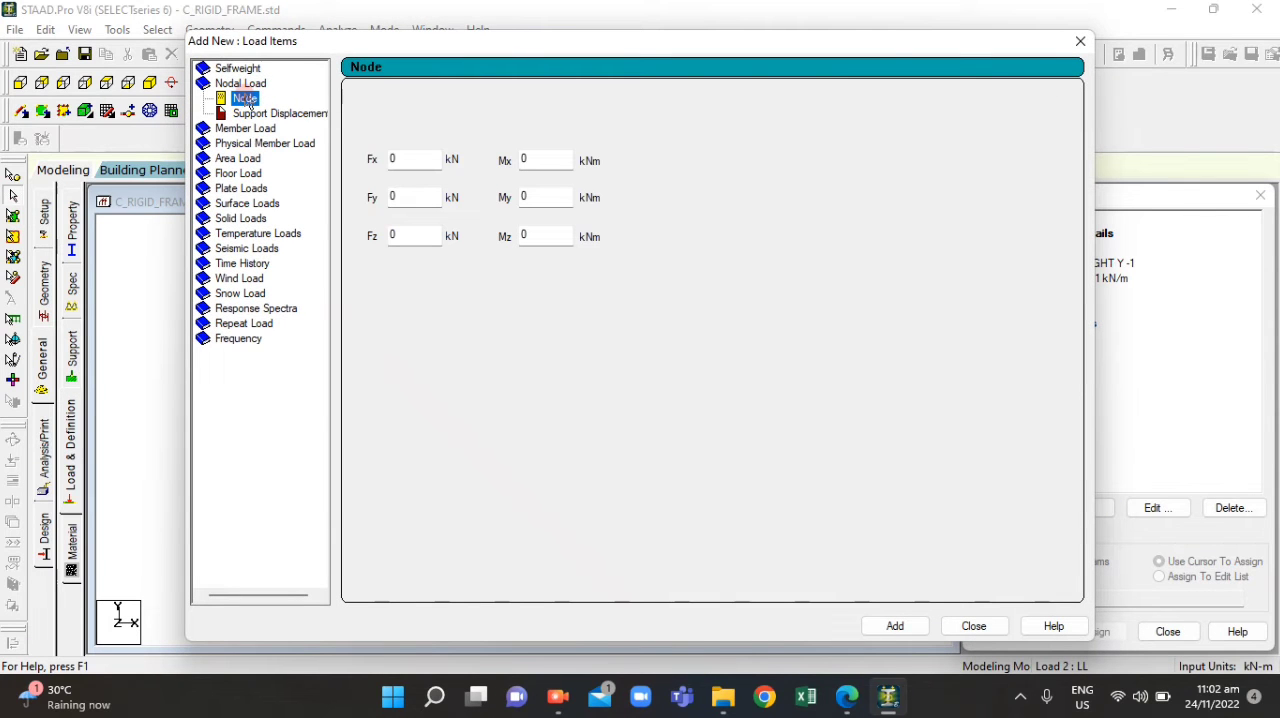
pyautogui.doubleClick(393, 157)
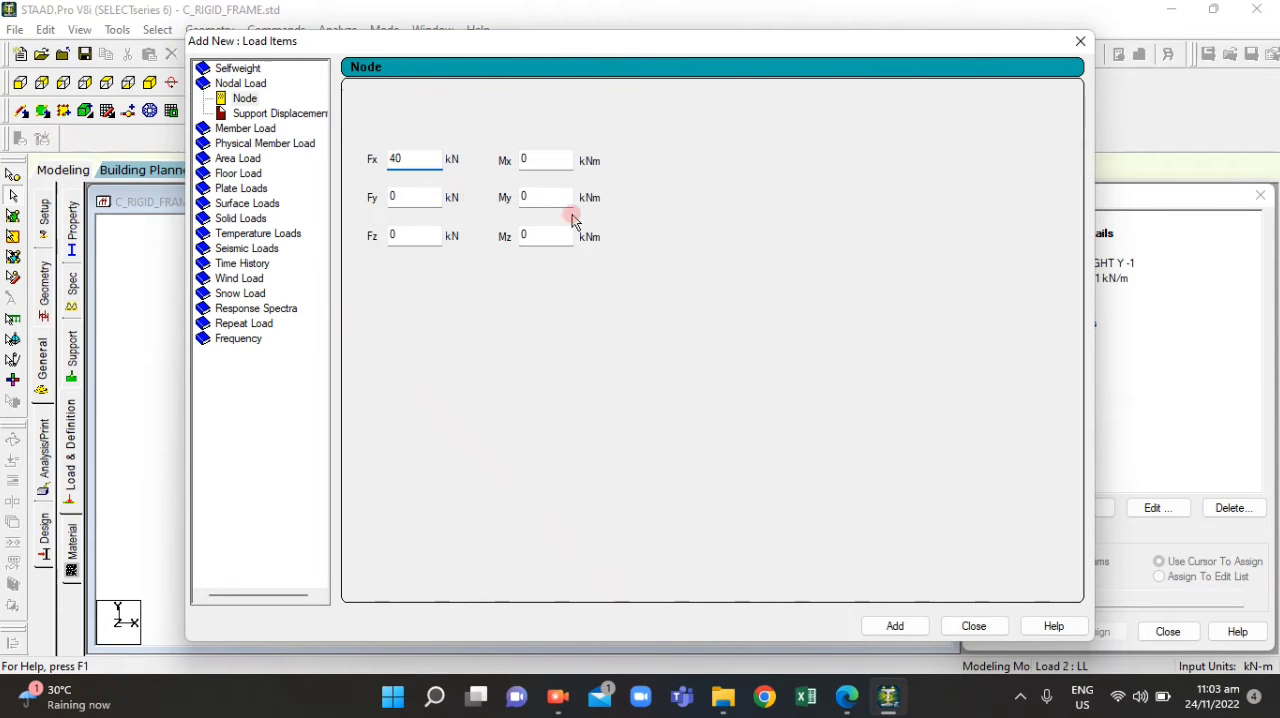
pyautogui.click(895, 626)
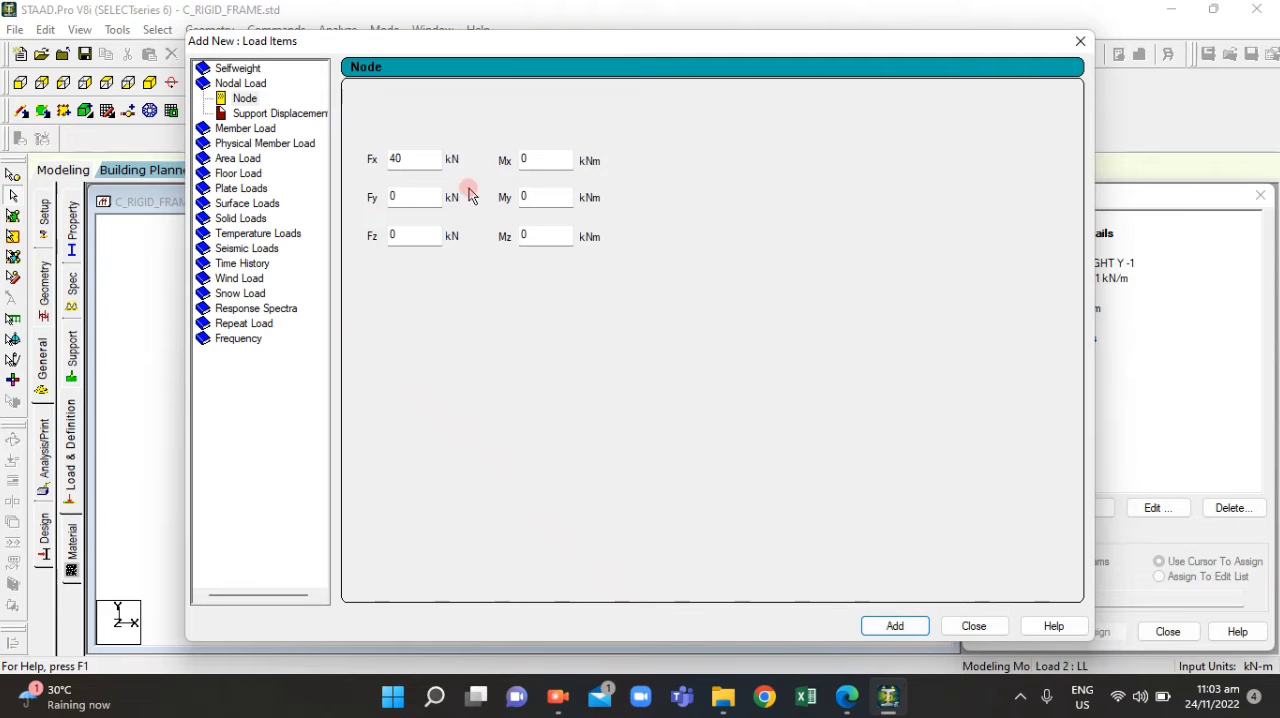
# Add a second nodal load with Fx of 20 kN to the LL load case and close the load items dialog
pyautogui.moveTo(647, 42); pyautogui.dragTo(558, 77)
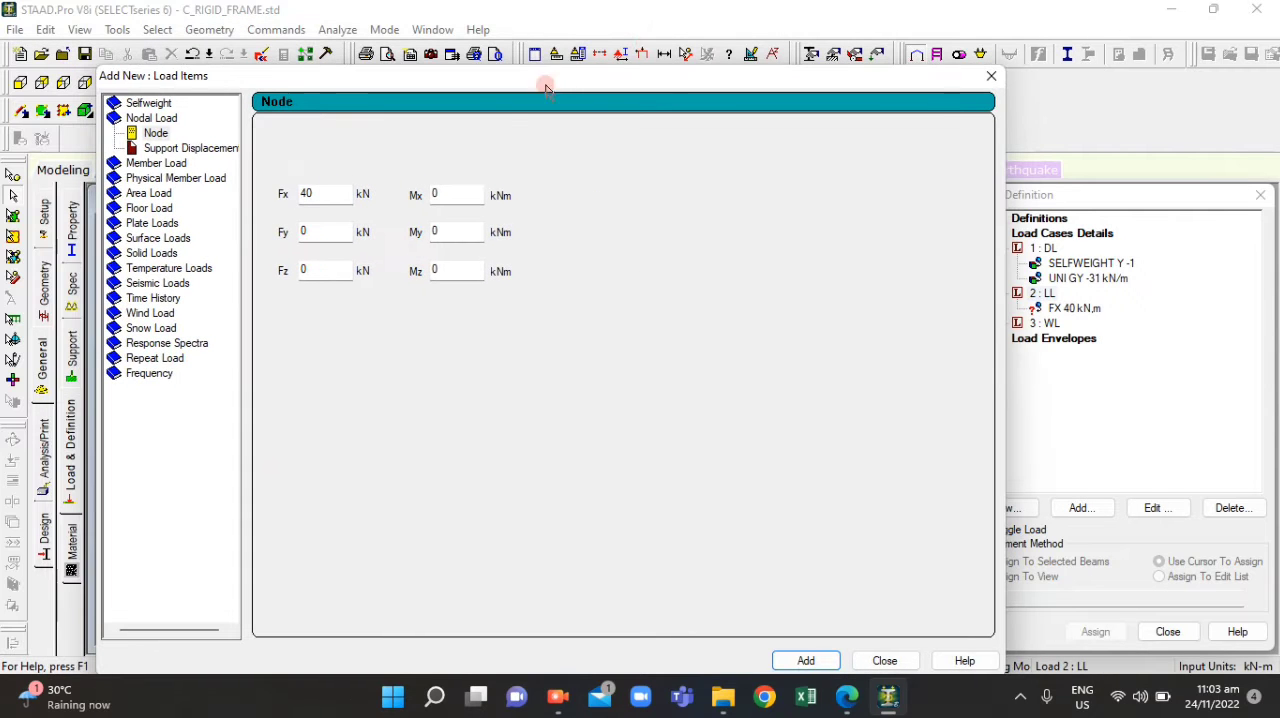
pyautogui.doubleClick(302, 195)
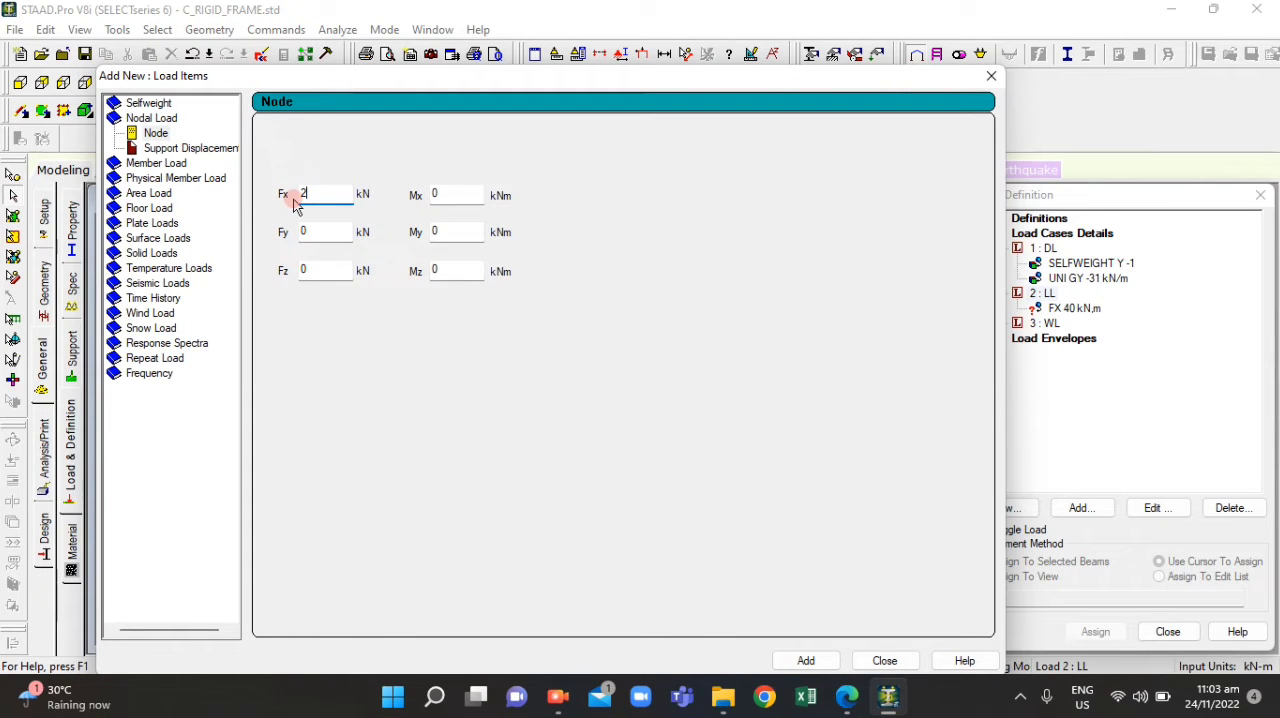
pyautogui.click(806, 658)
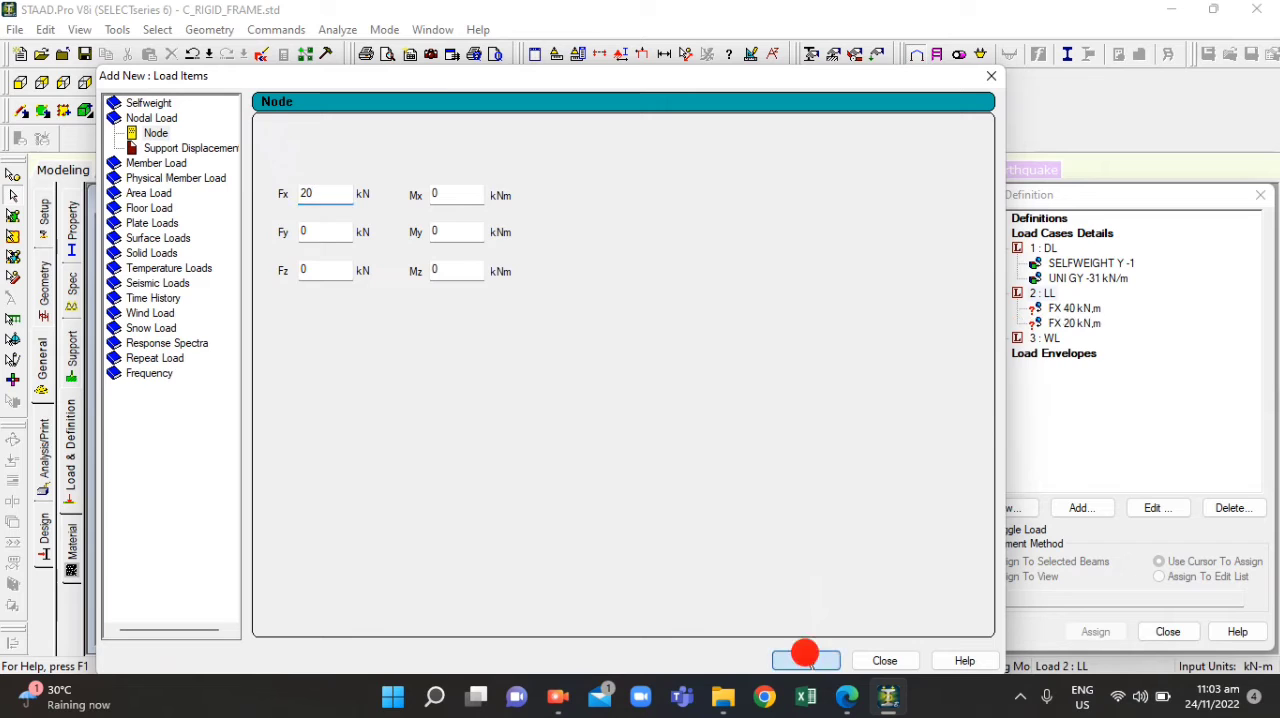
pyautogui.click(991, 75)
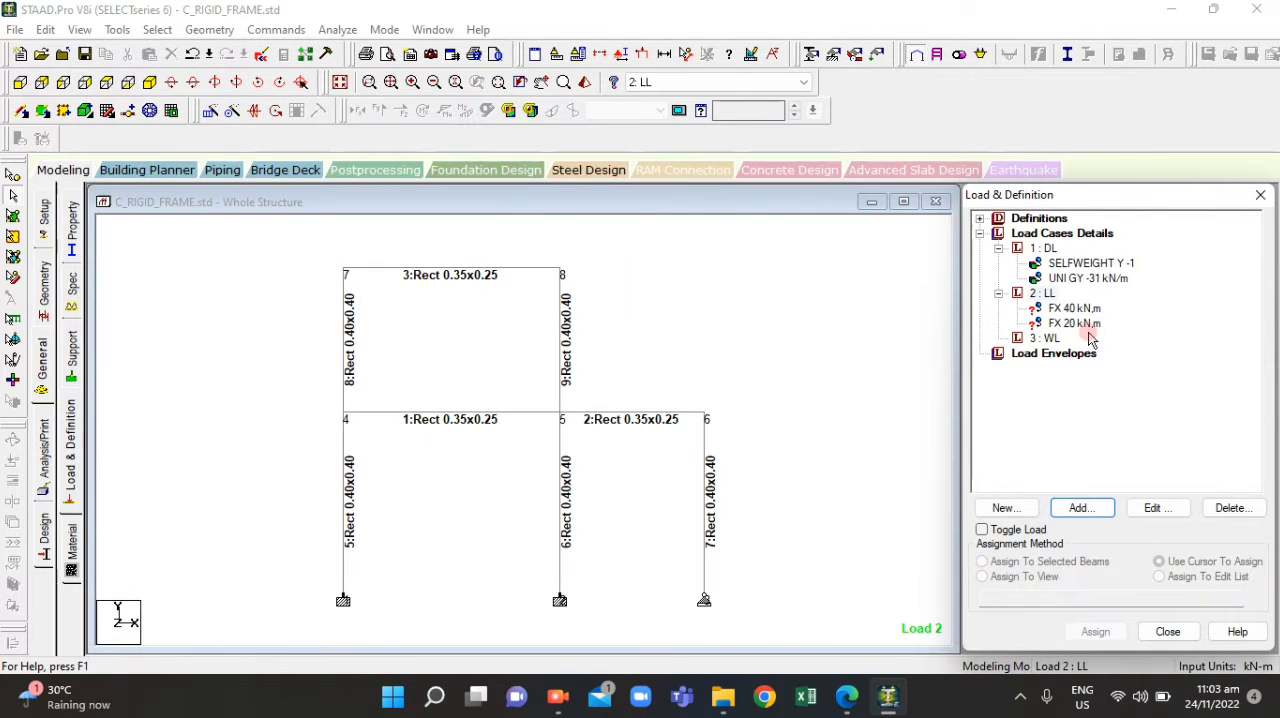
# Assign the FX 40 kN nodal load to node 7, the upper-left corner of the frame
pyautogui.click(1075, 309)
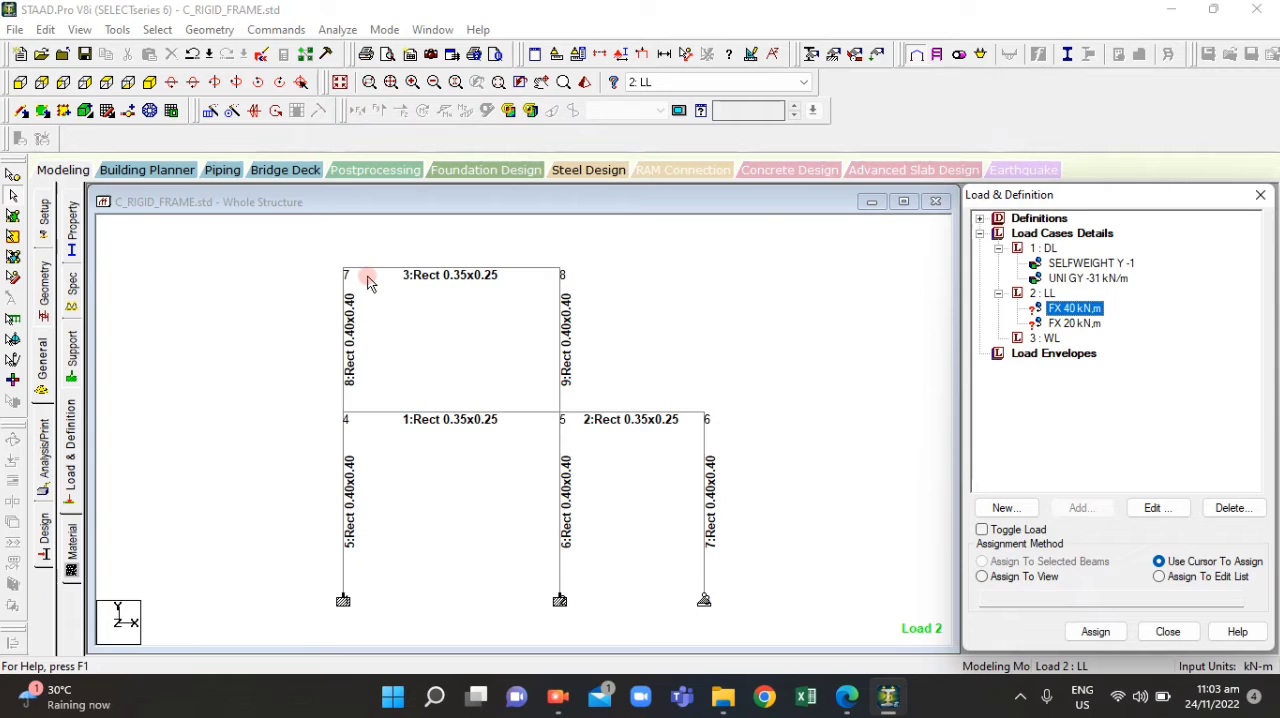
pyautogui.click(322, 262)
pyautogui.click(12, 180)
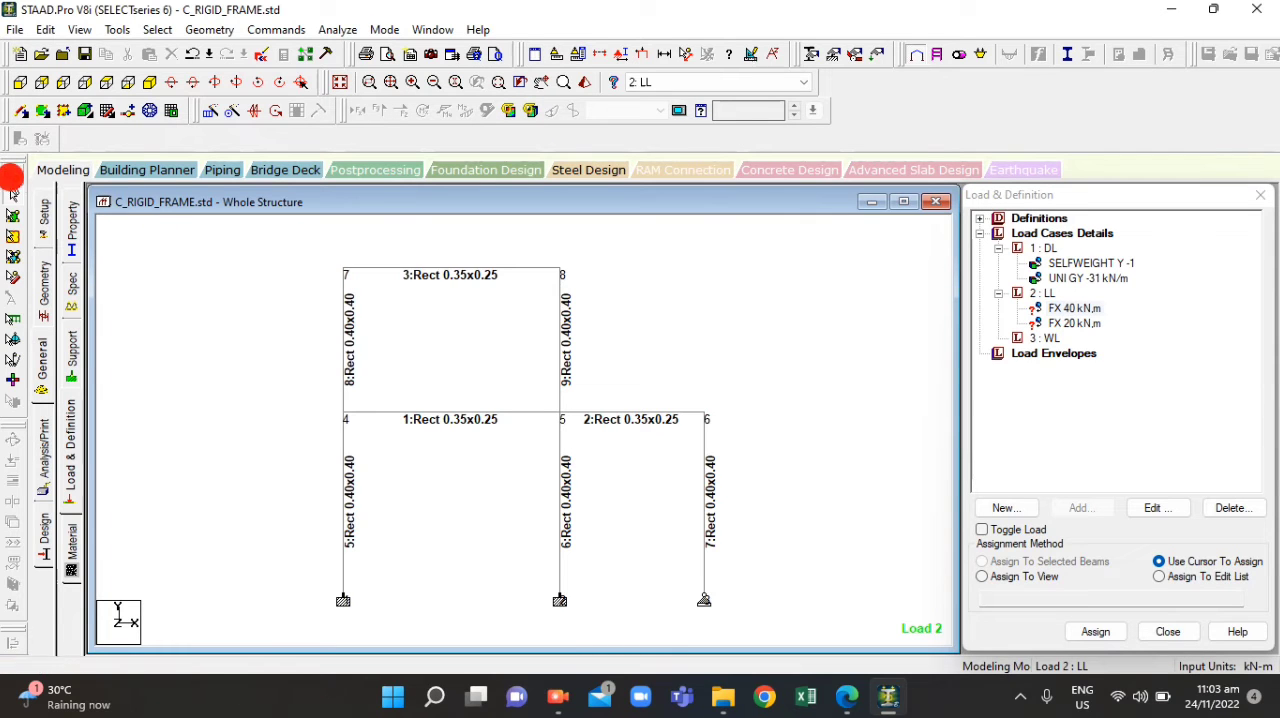
pyautogui.click(229, 254)
pyautogui.click(334, 250)
pyautogui.click(1075, 313)
pyautogui.click(1092, 625)
pyautogui.click(982, 562)
pyautogui.click(1100, 631)
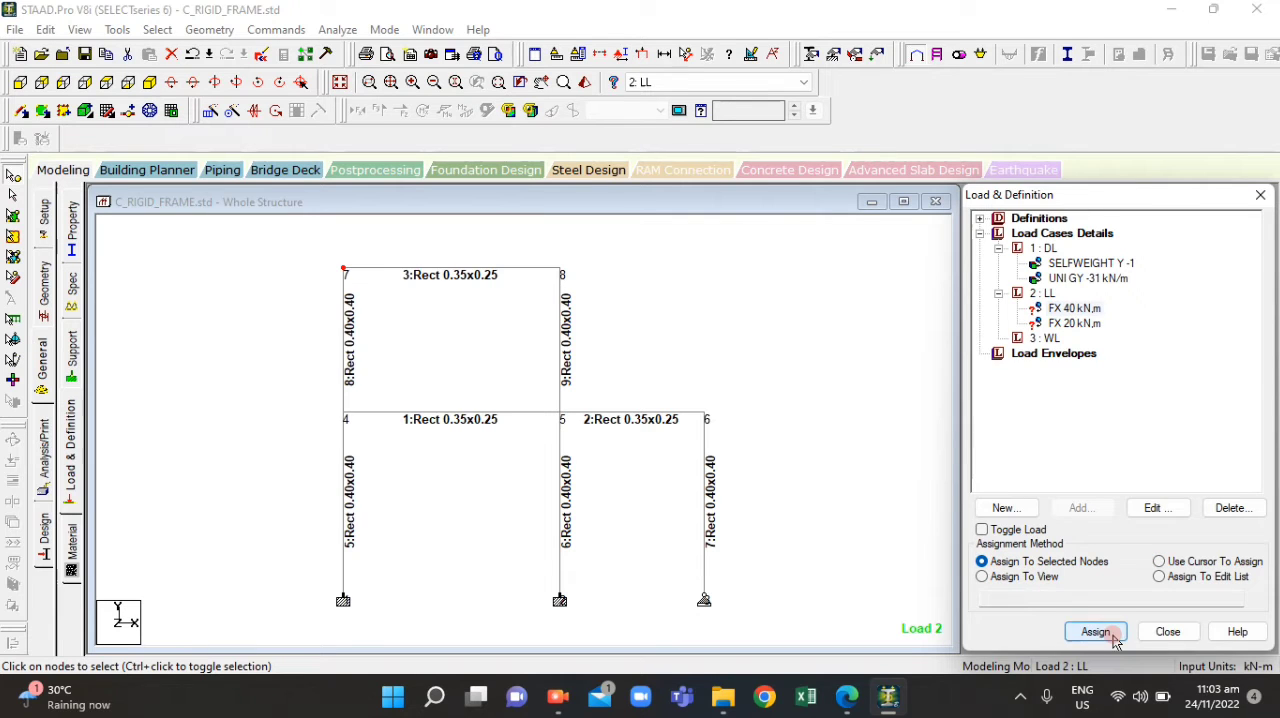
pyautogui.click(1143, 463)
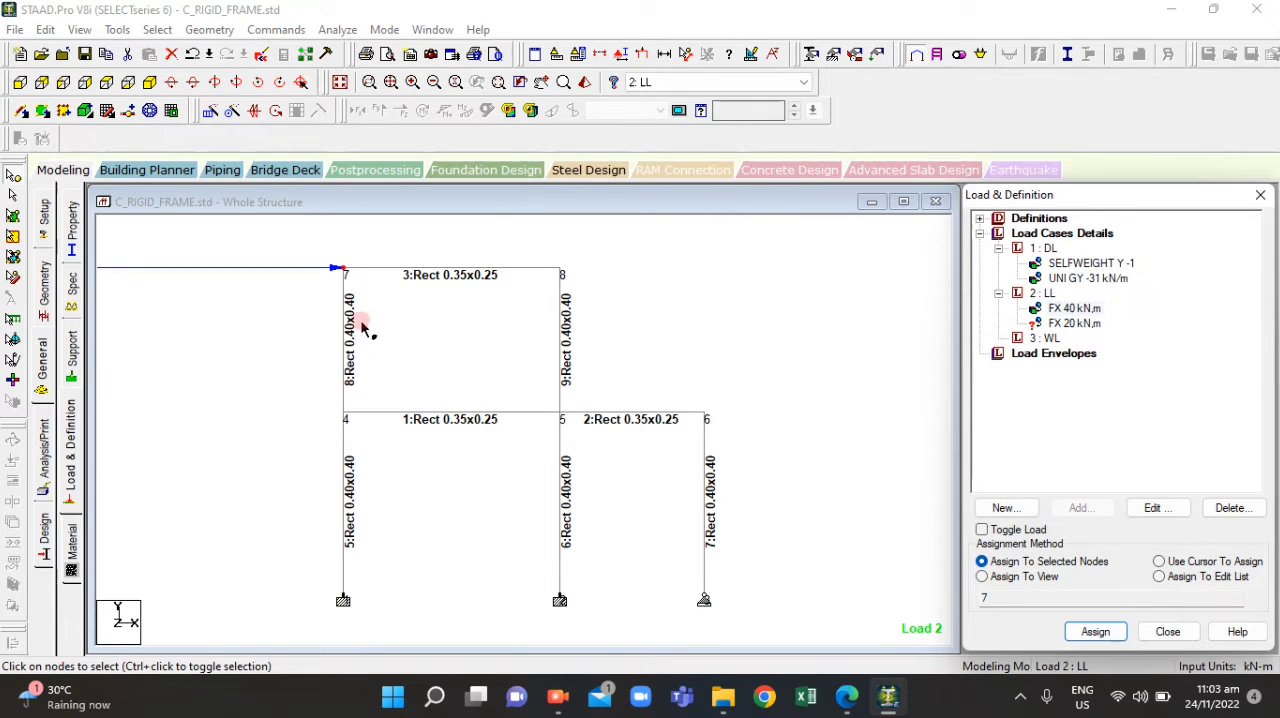
# Assign the FX 20 kN nodal load to node 4, at the left end of the lower beam level
pyautogui.click(1070, 323)
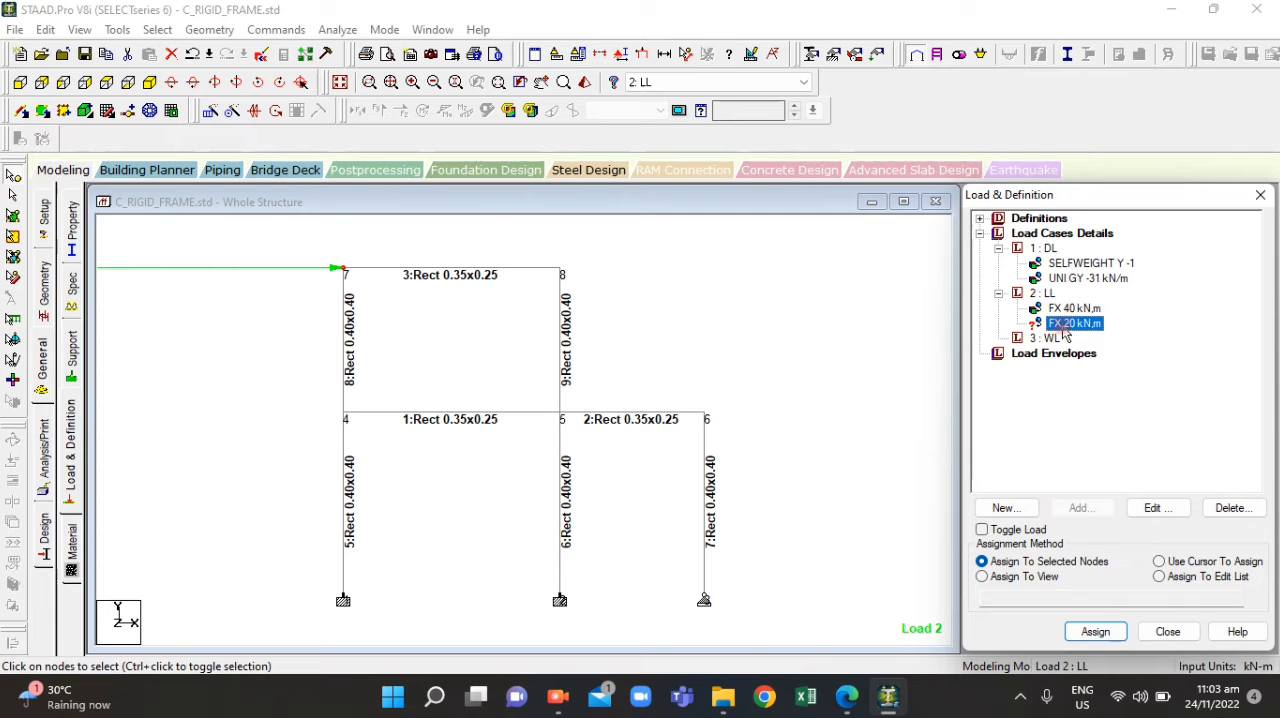
pyautogui.click(848, 699)
pyautogui.click(850, 700)
pyautogui.click(343, 411)
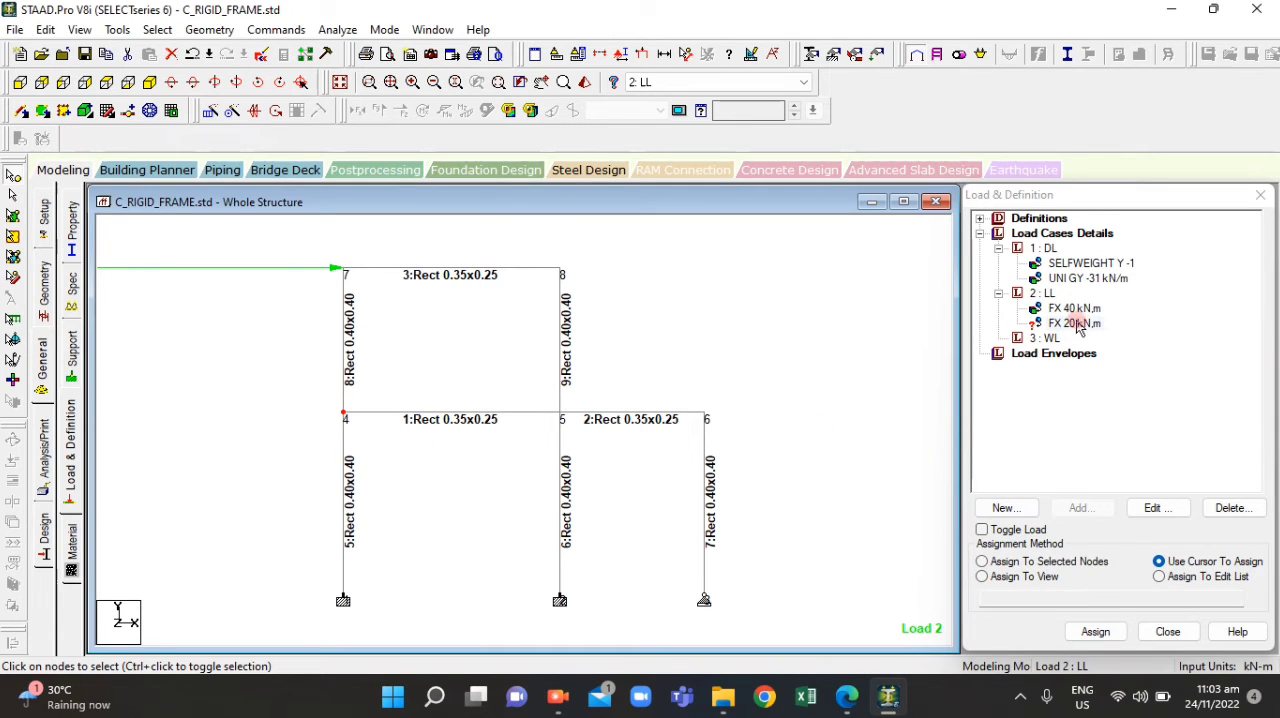
pyautogui.click(1064, 327)
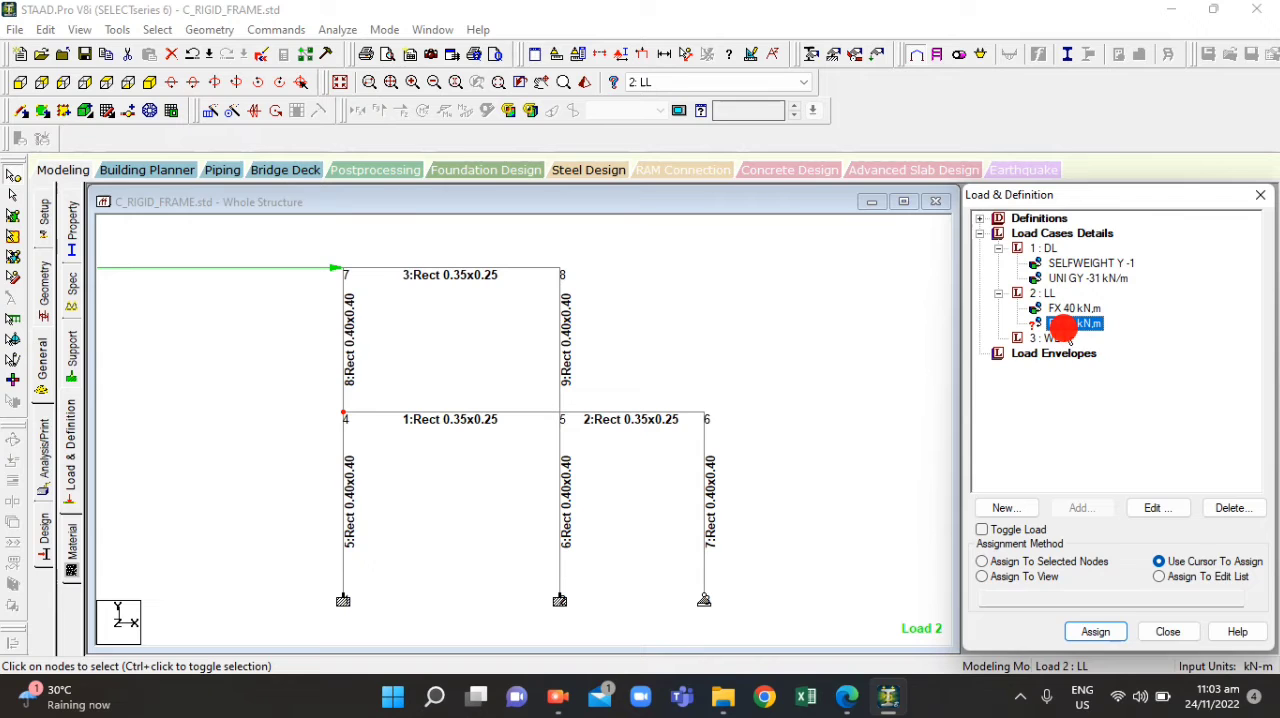
pyautogui.click(1004, 562)
pyautogui.click(1094, 632)
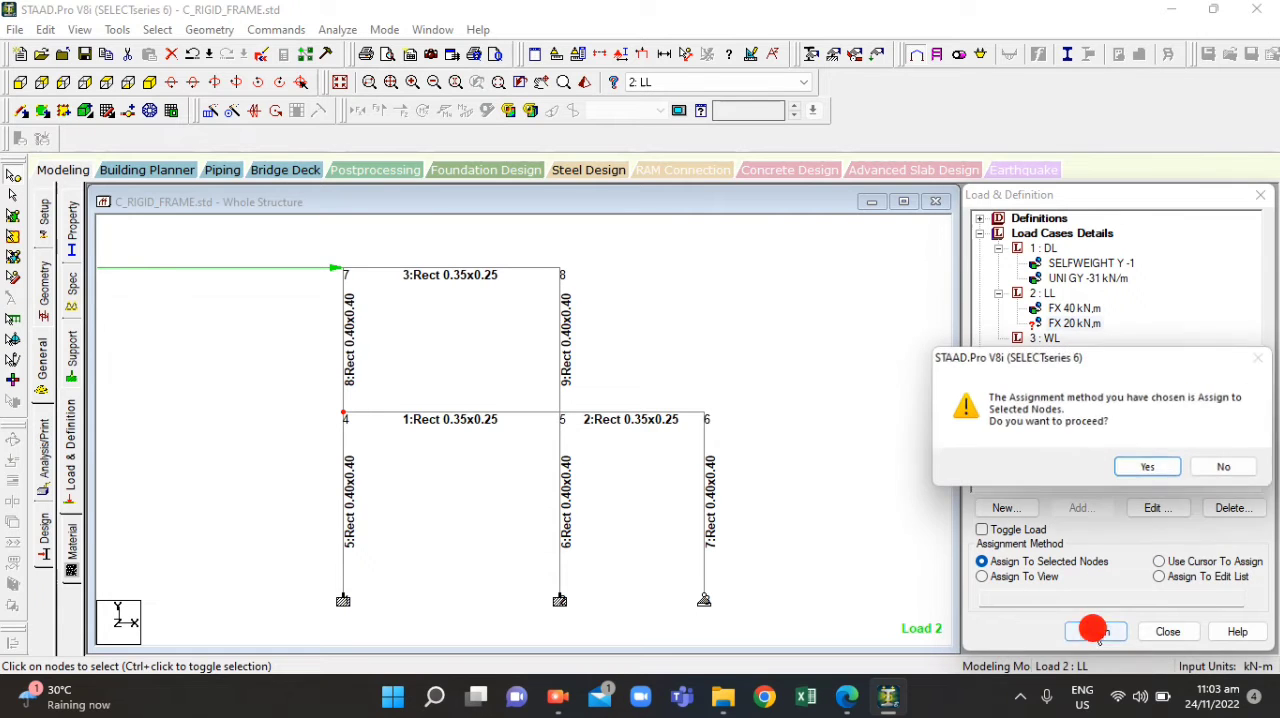
pyautogui.click(1142, 465)
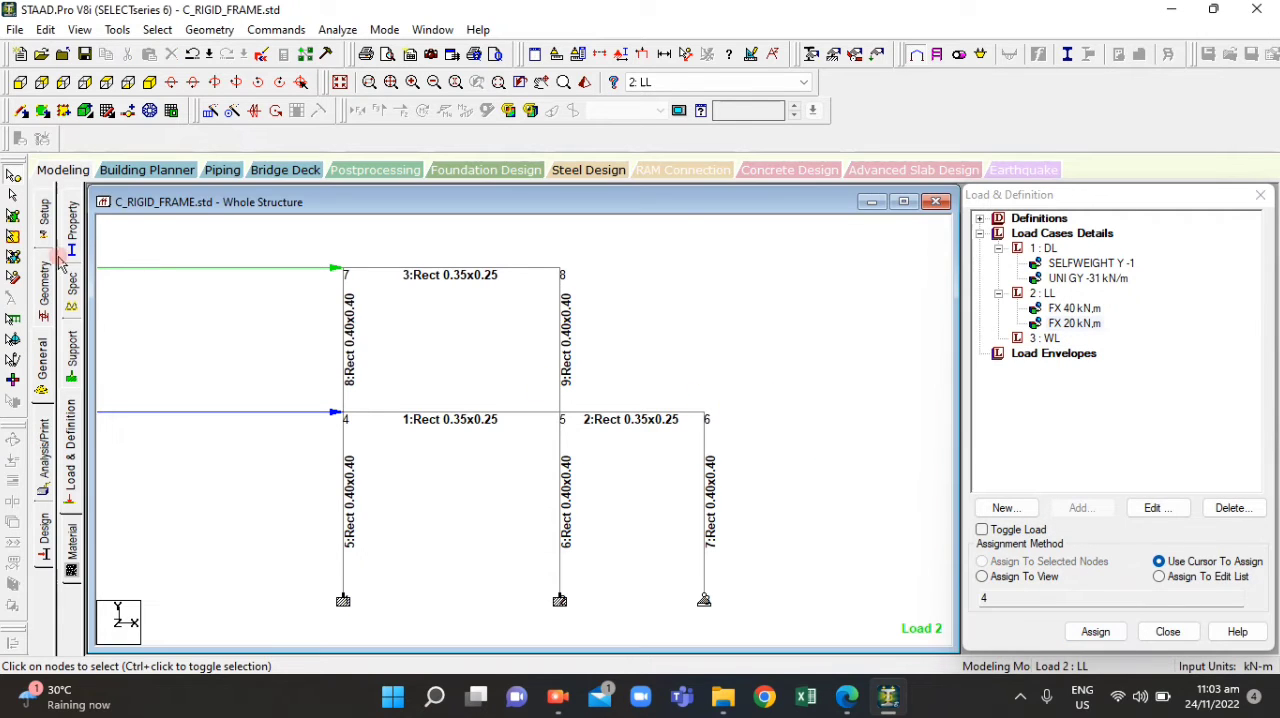
# Switch to the beam geometry page and open the label settings for the structure view
pyautogui.click(44, 285)
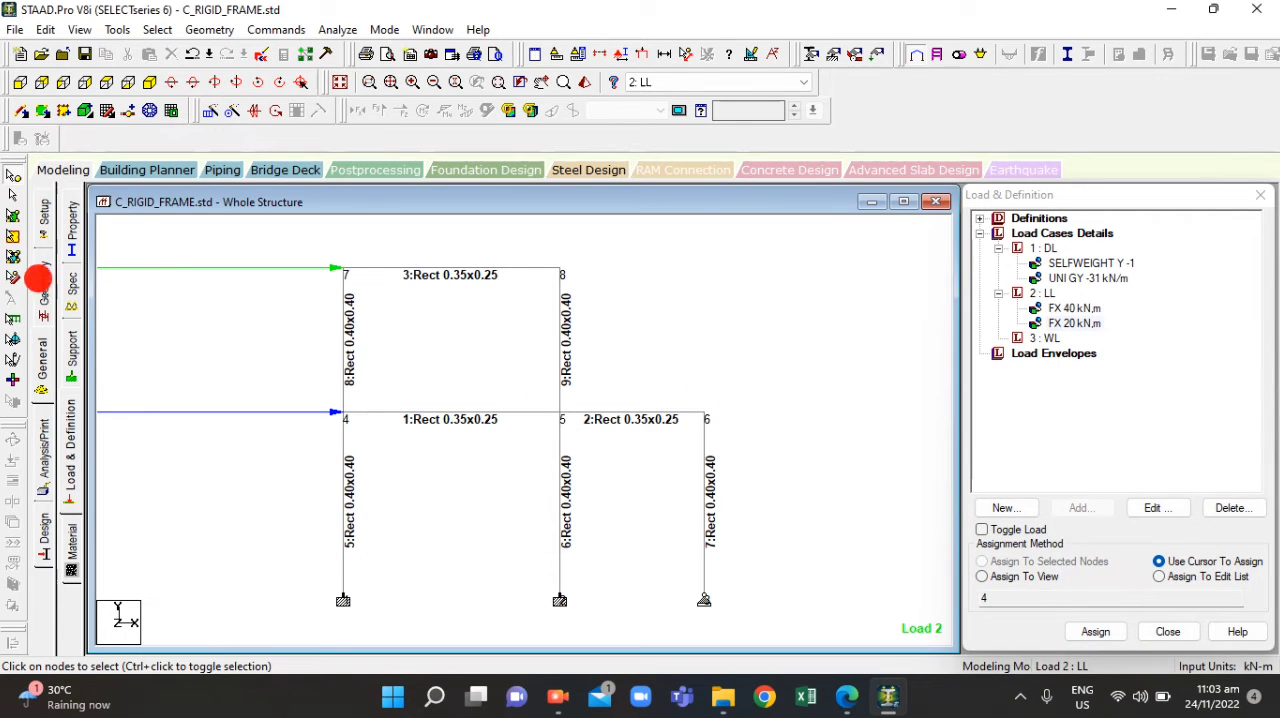
pyautogui.click(581, 431)
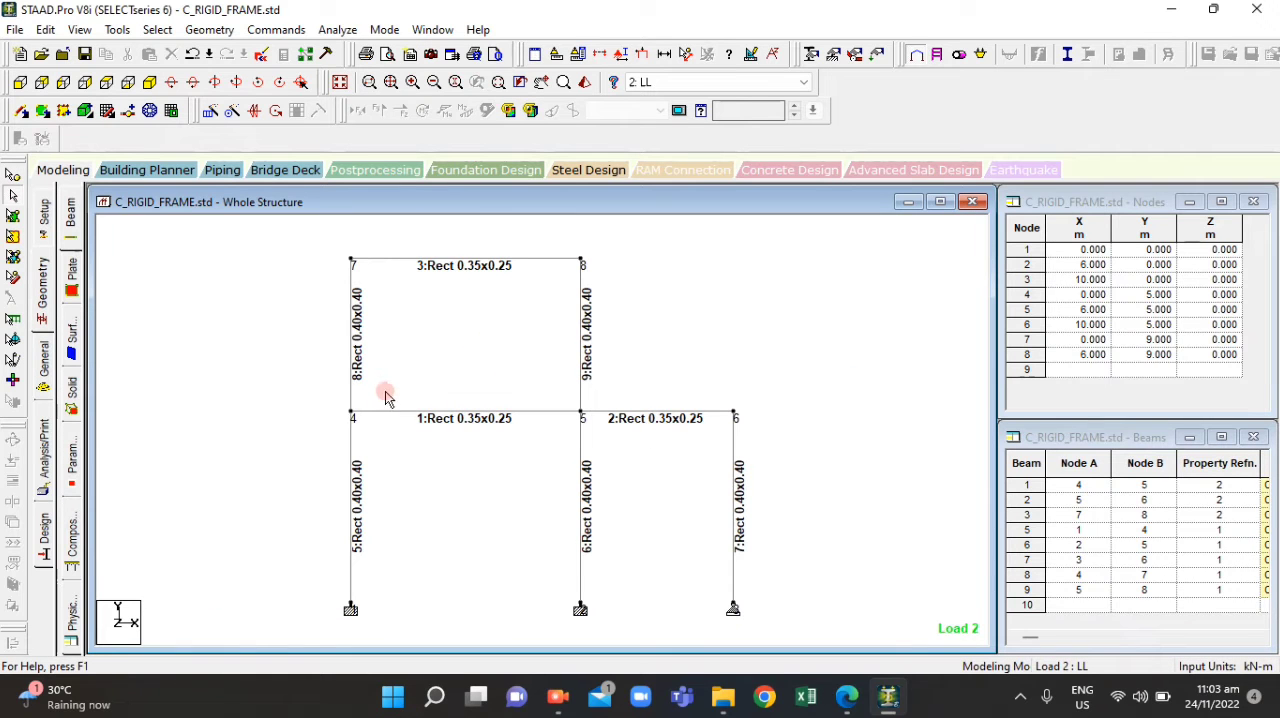
pyautogui.click(458, 264)
pyautogui.click(467, 273)
pyautogui.click(452, 338)
pyautogui.click(453, 298)
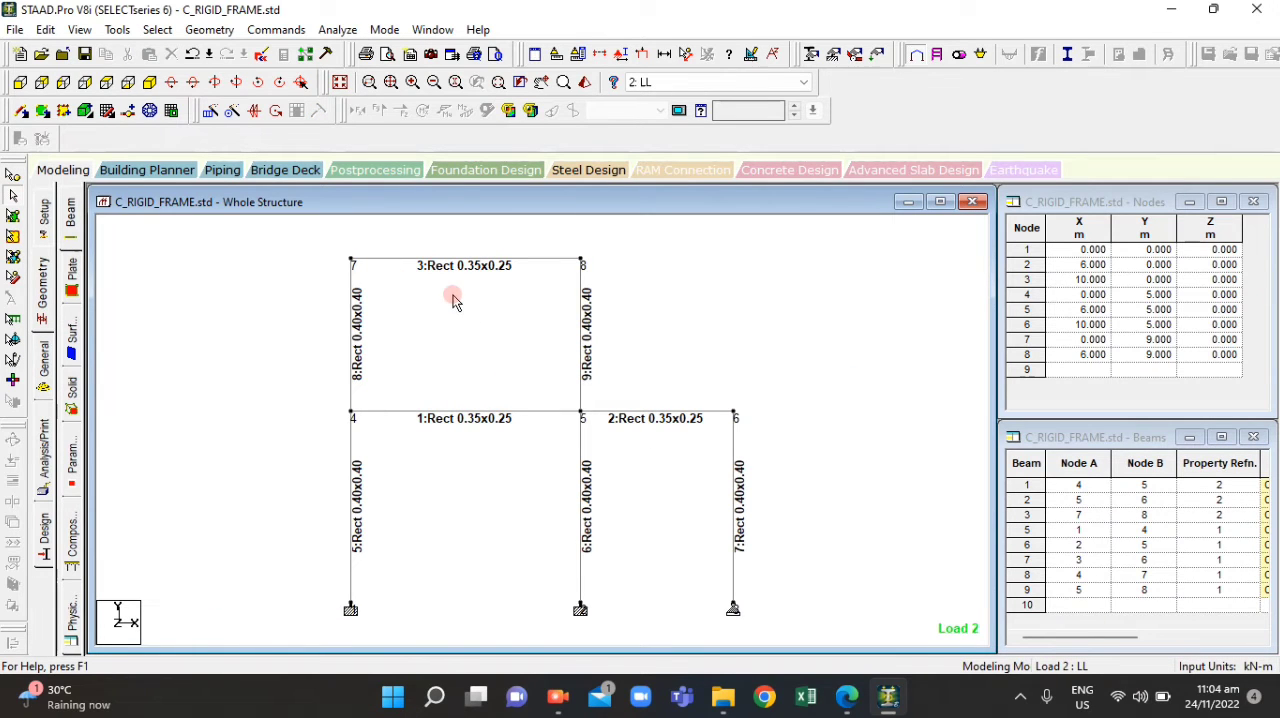
pyautogui.rightClick(453, 294)
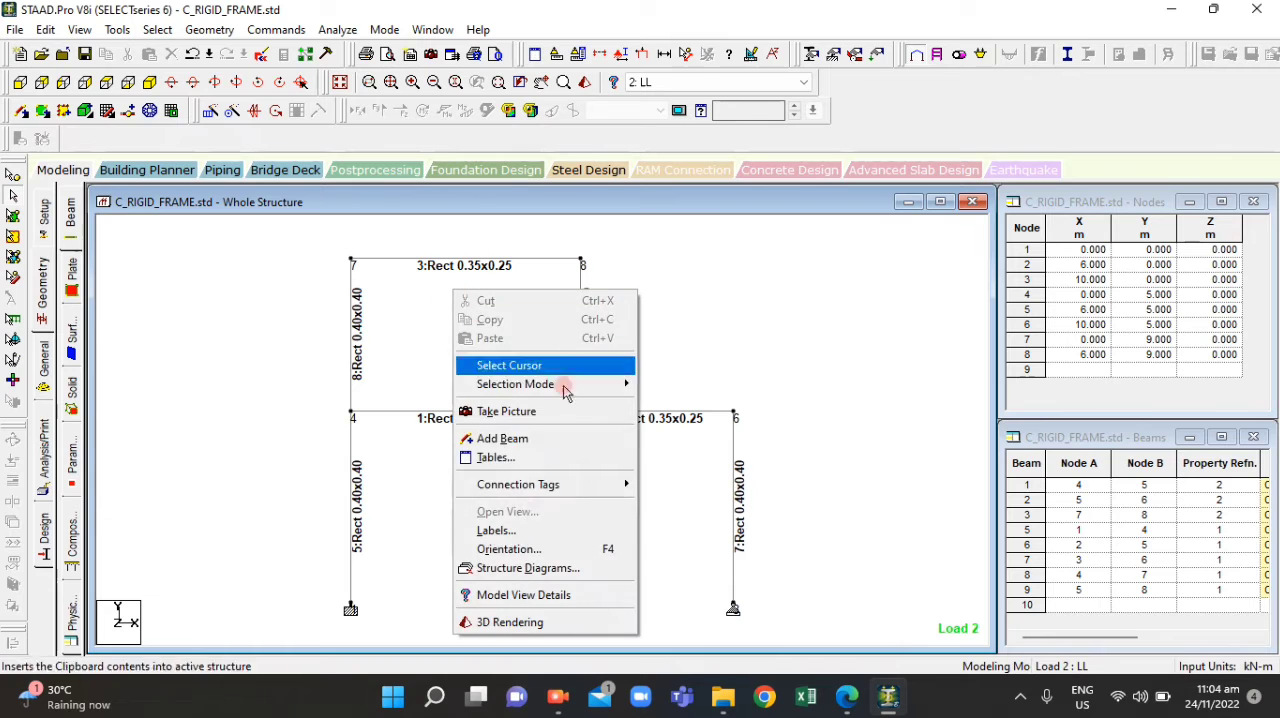
pyautogui.click(526, 529)
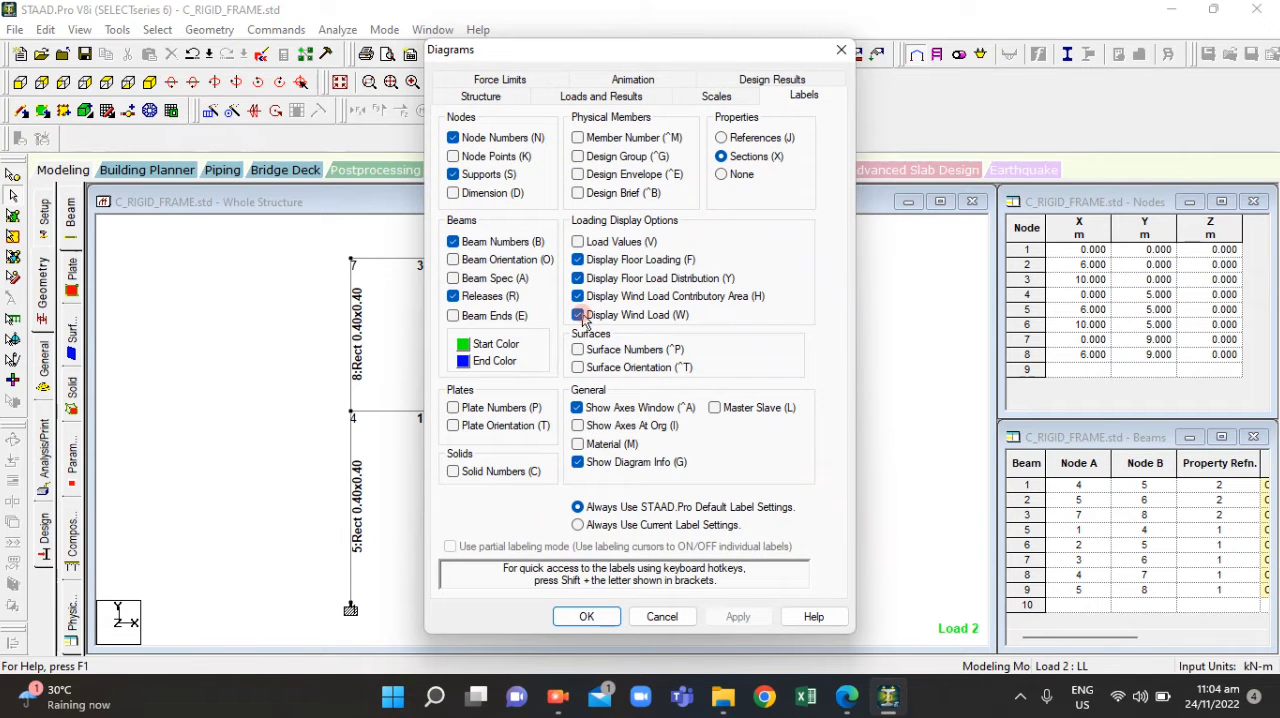
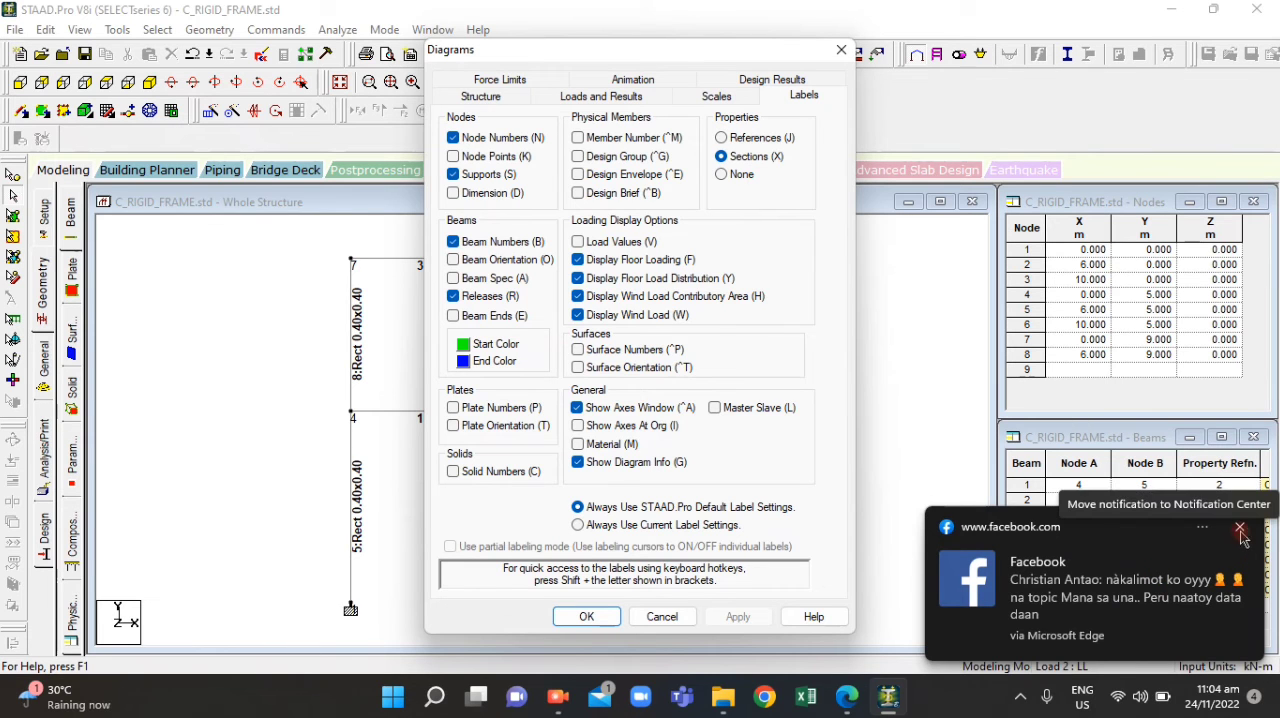
pyautogui.click(1241, 530)
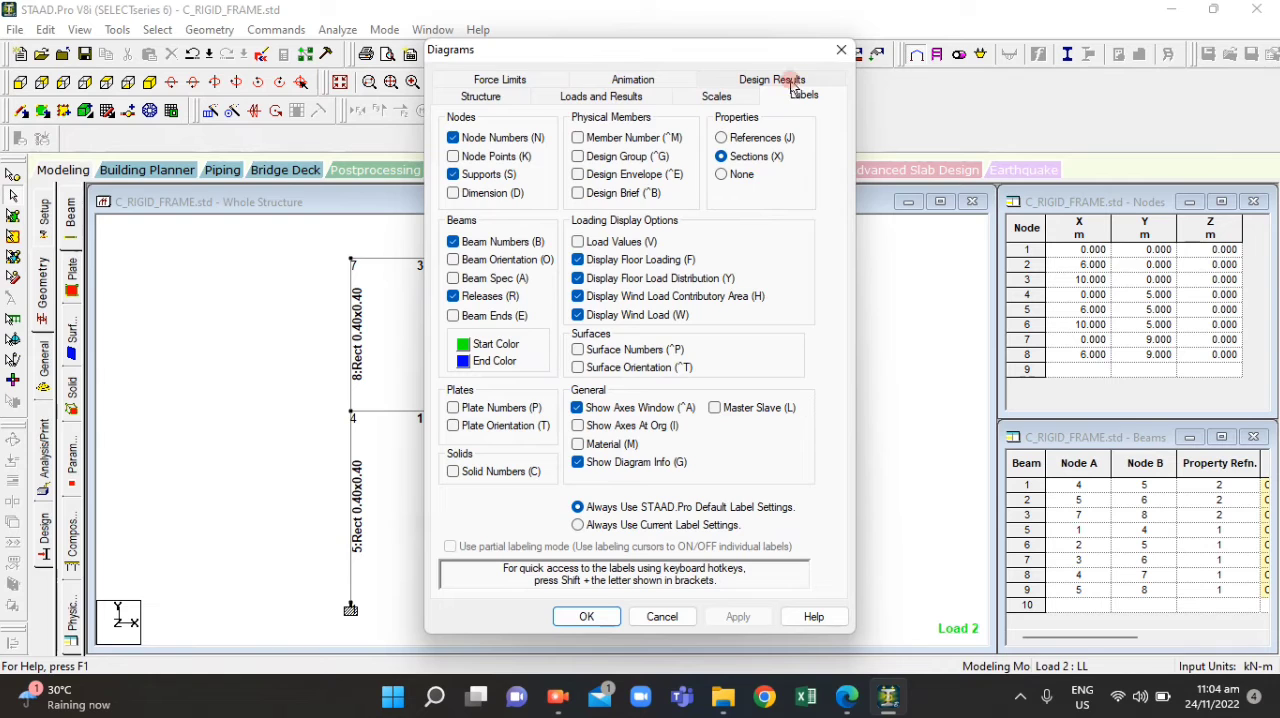
pyautogui.click(841, 50)
pyautogui.scroll(-3, 527, 422)
pyautogui.click(532, 422)
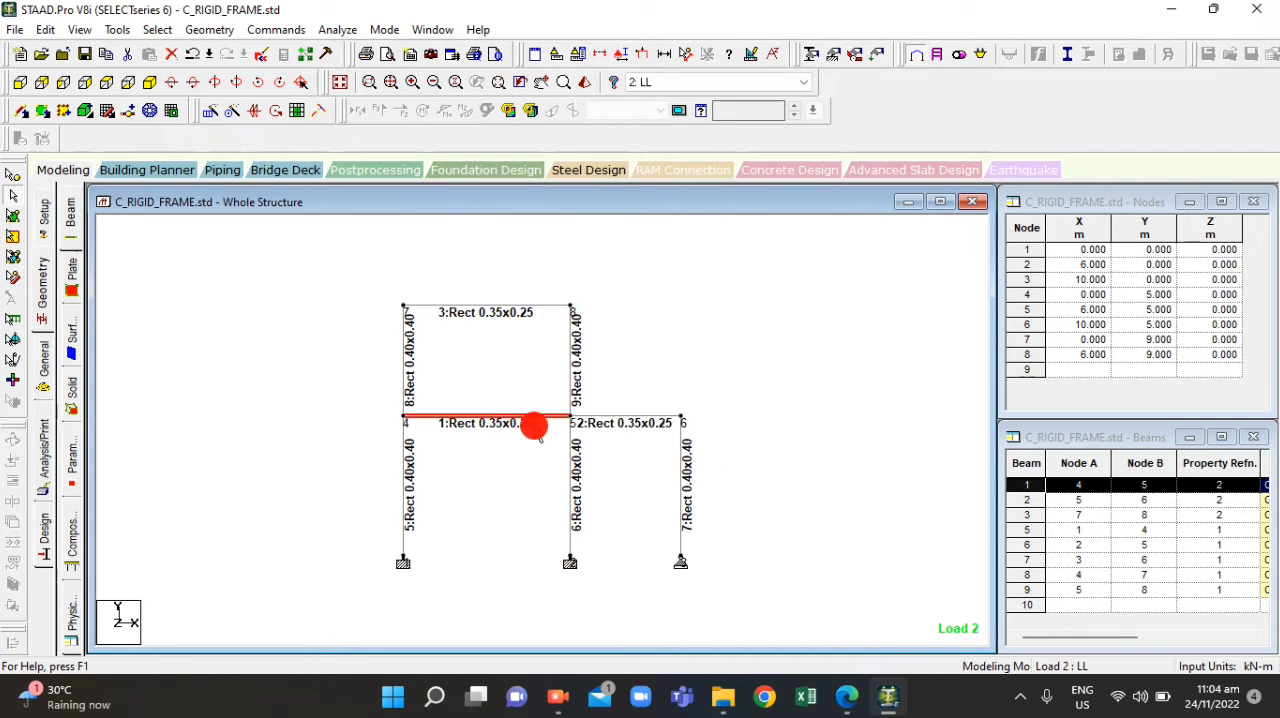
pyautogui.scroll(3, 603, 483)
pyautogui.click(597, 311)
pyautogui.scroll(-1, 570, 440)
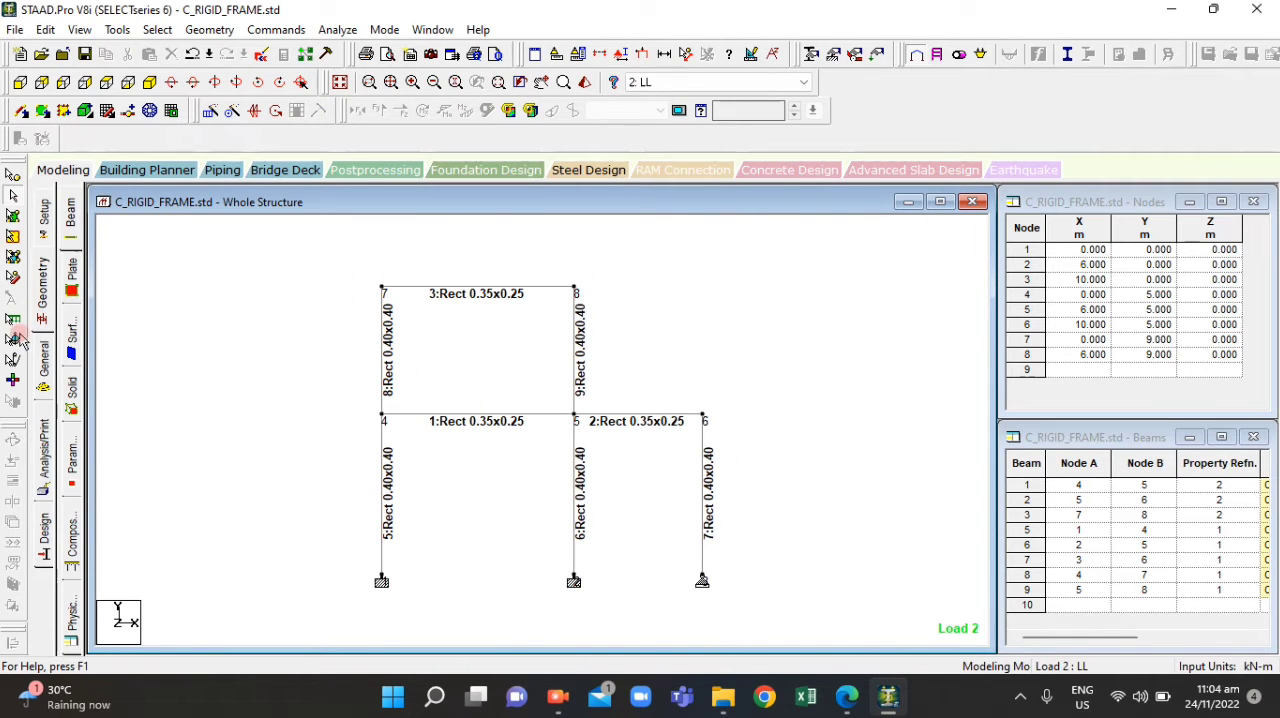
pyautogui.click(43, 385)
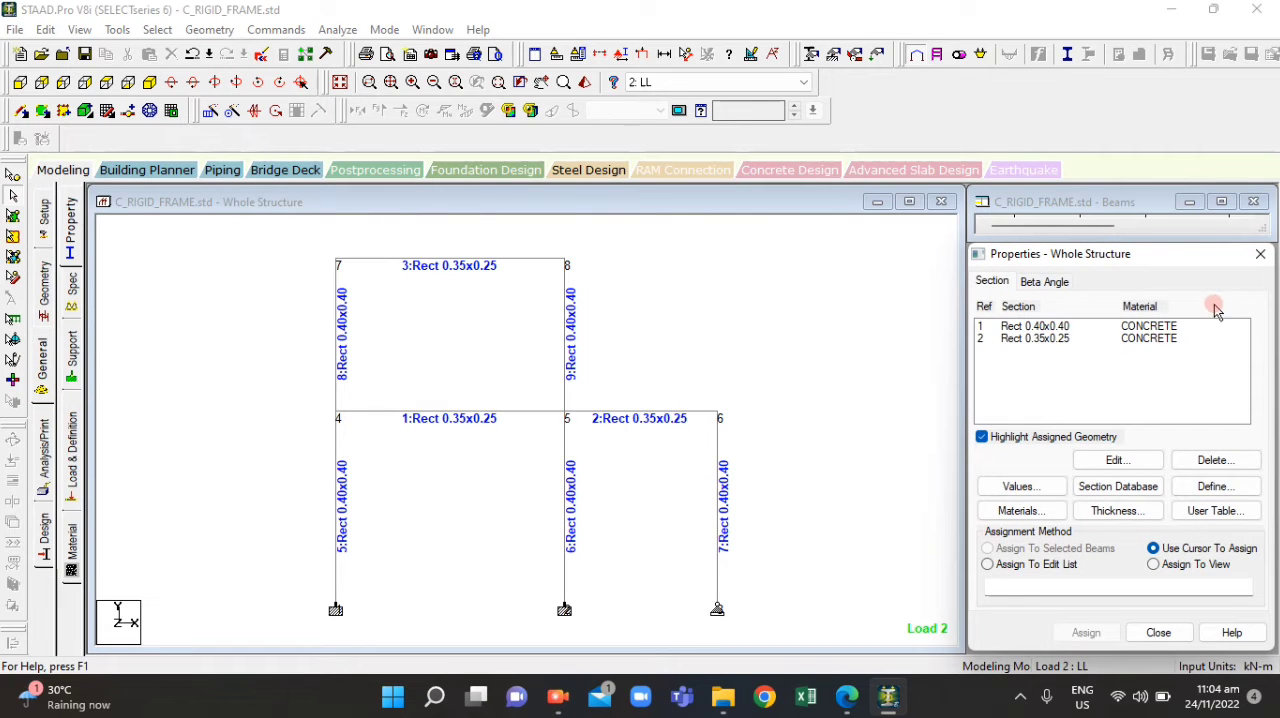
pyautogui.click(1160, 632)
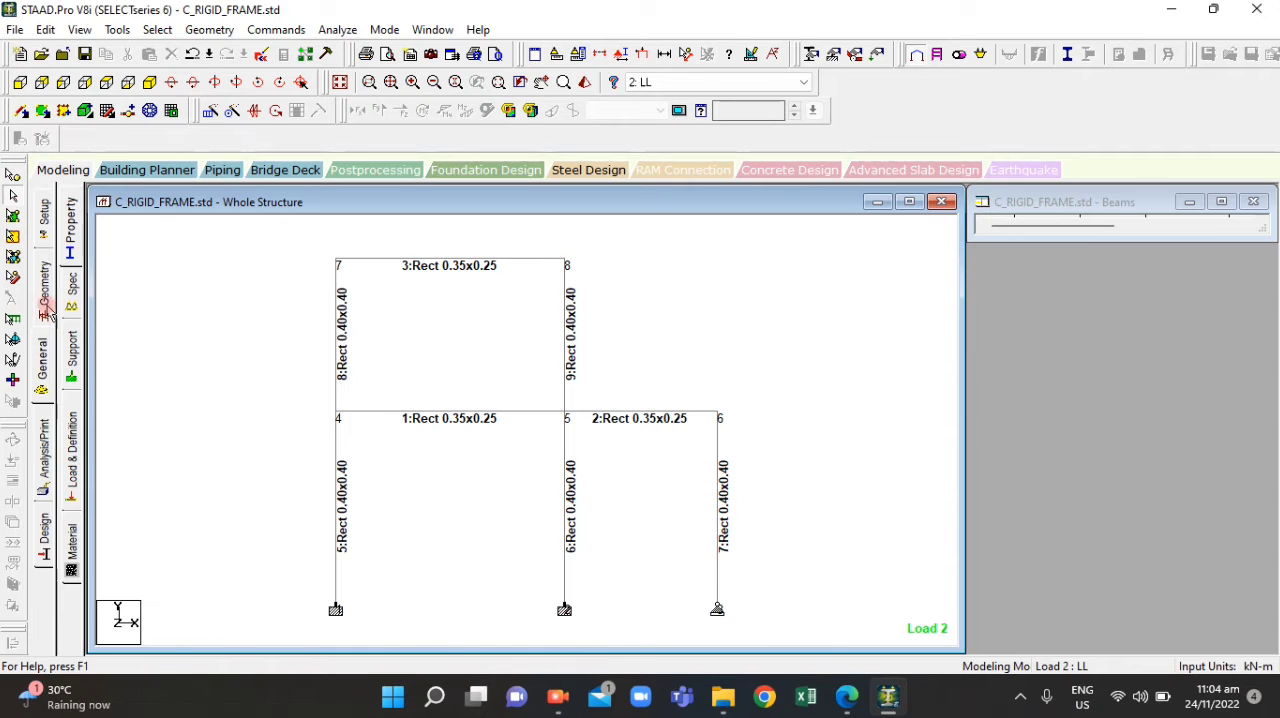
# Open the load definitions and expand the DL and LL load cases to review their load items
pyautogui.click(70, 432)
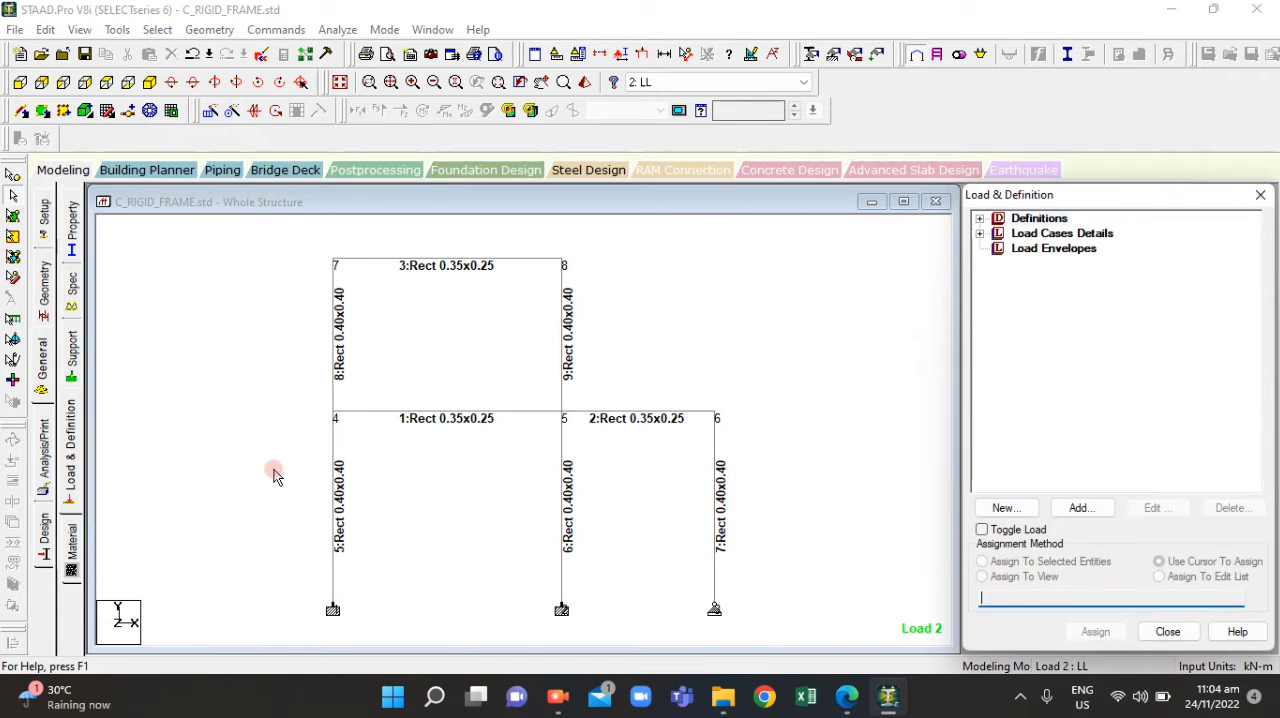
pyautogui.doubleClick(1040, 233)
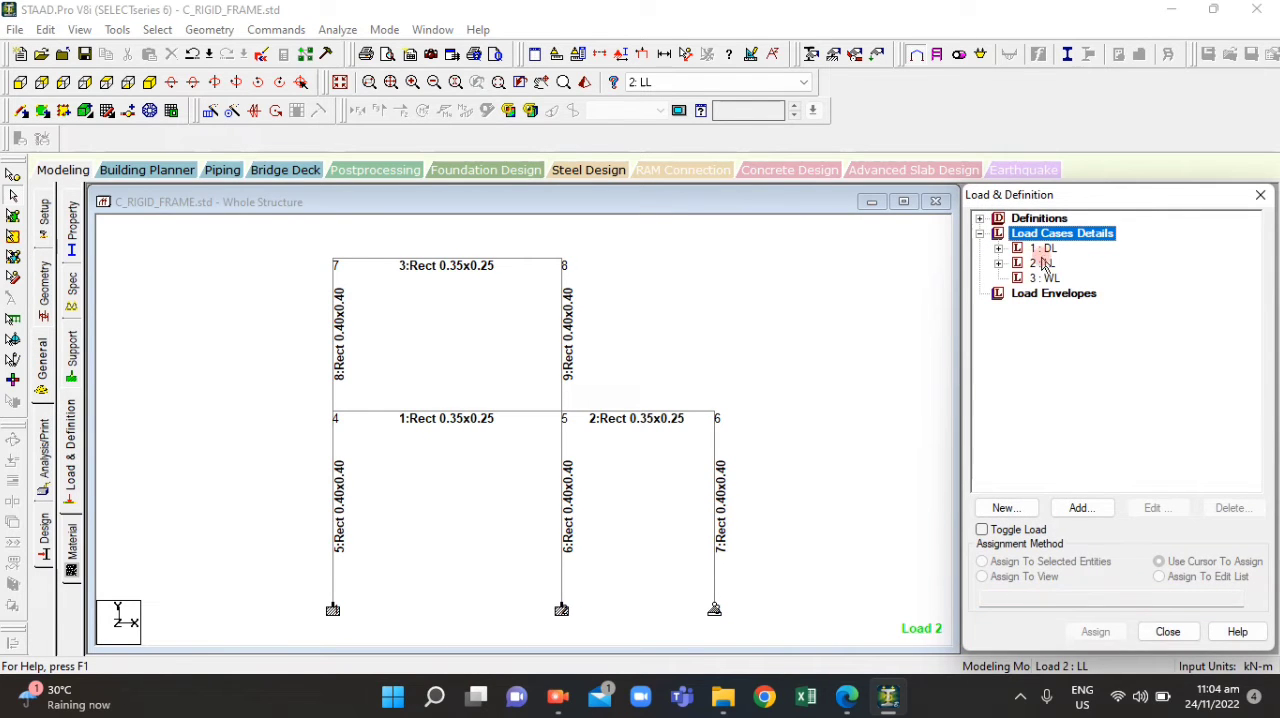
pyautogui.click(1043, 262)
pyautogui.doubleClick(1046, 278)
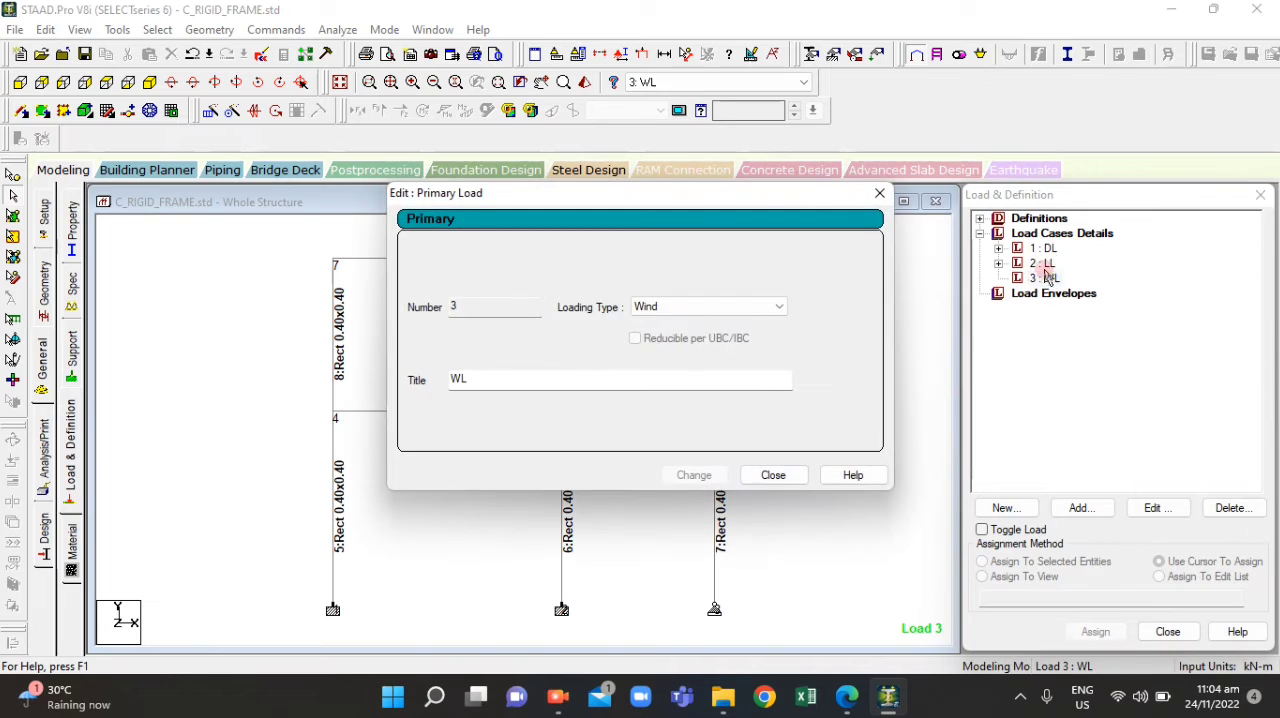
pyautogui.click(880, 193)
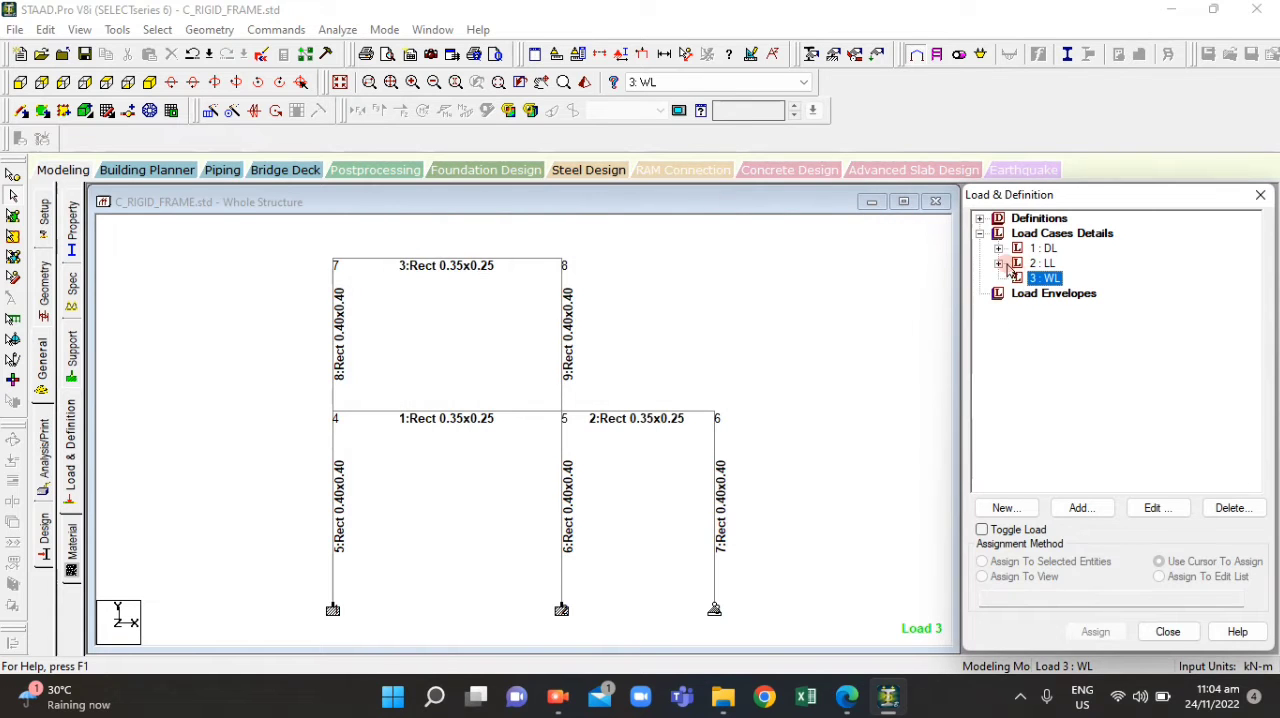
pyautogui.click(999, 263)
pyautogui.click(998, 248)
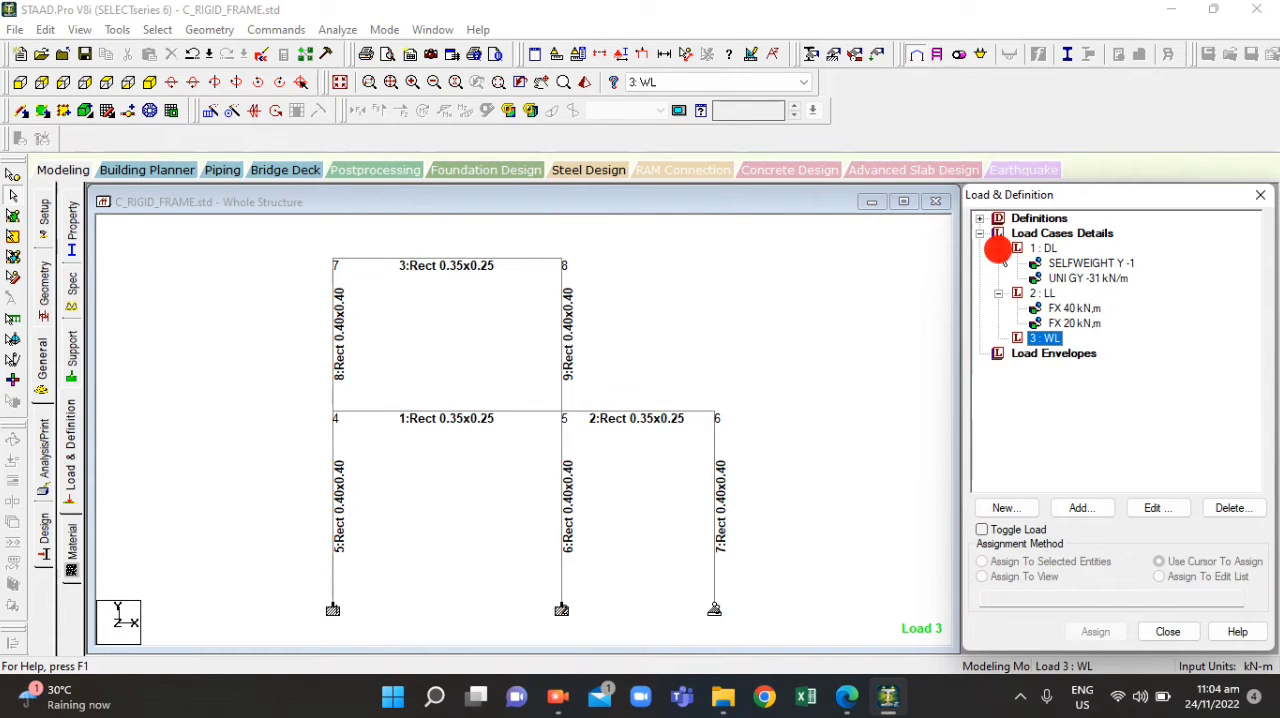
# Delete the FX 40 kN and FX 20 kN nodal loads from the LL load case
pyautogui.click(1058, 307)
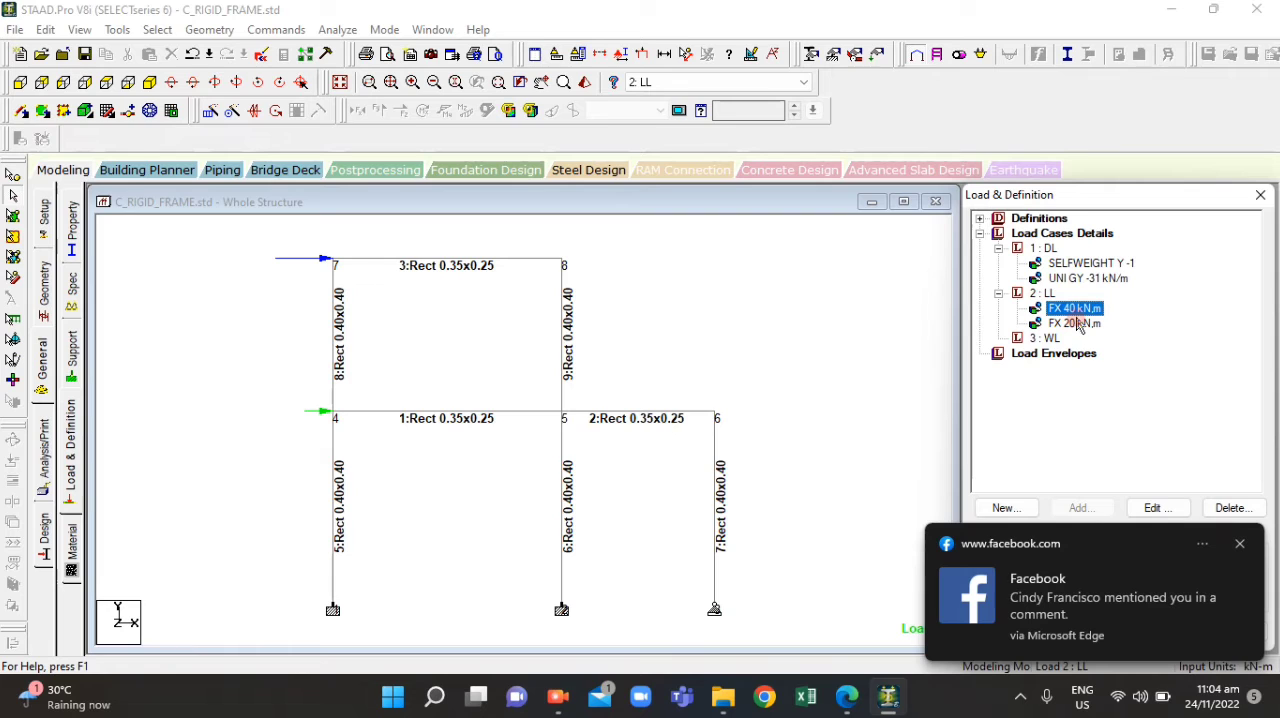
pyautogui.click(1241, 545)
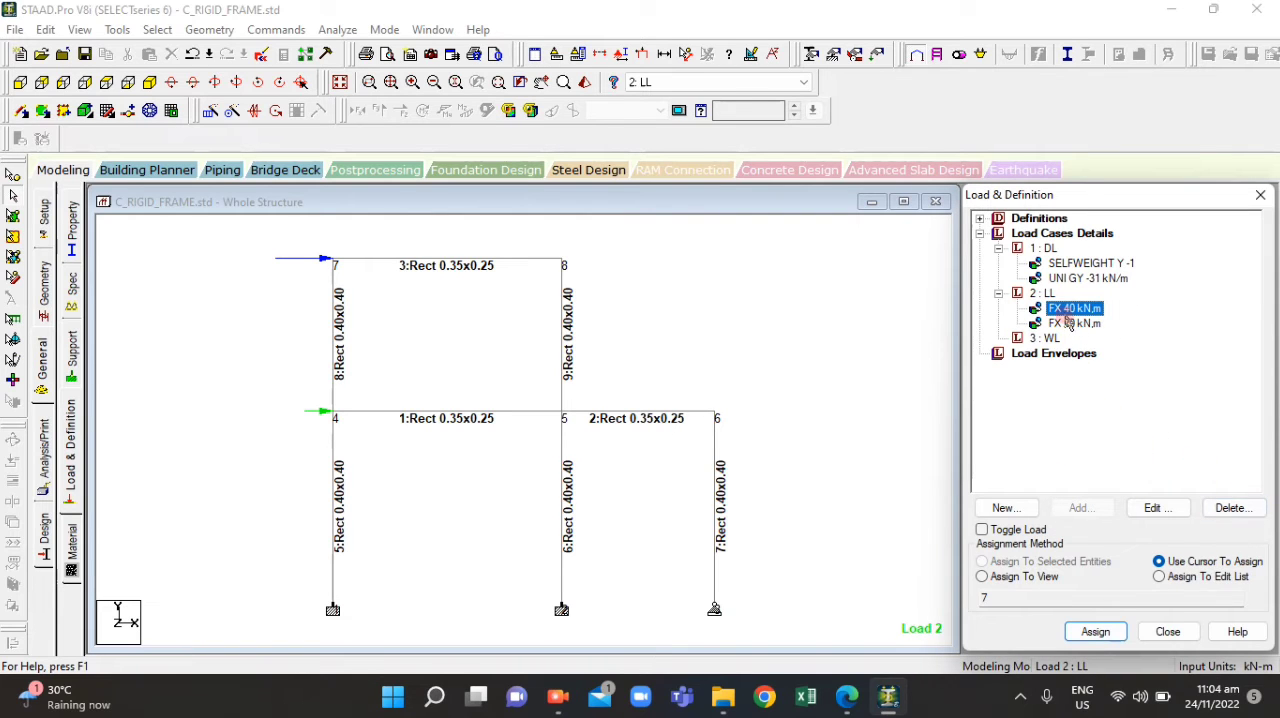
pyautogui.click(1231, 507)
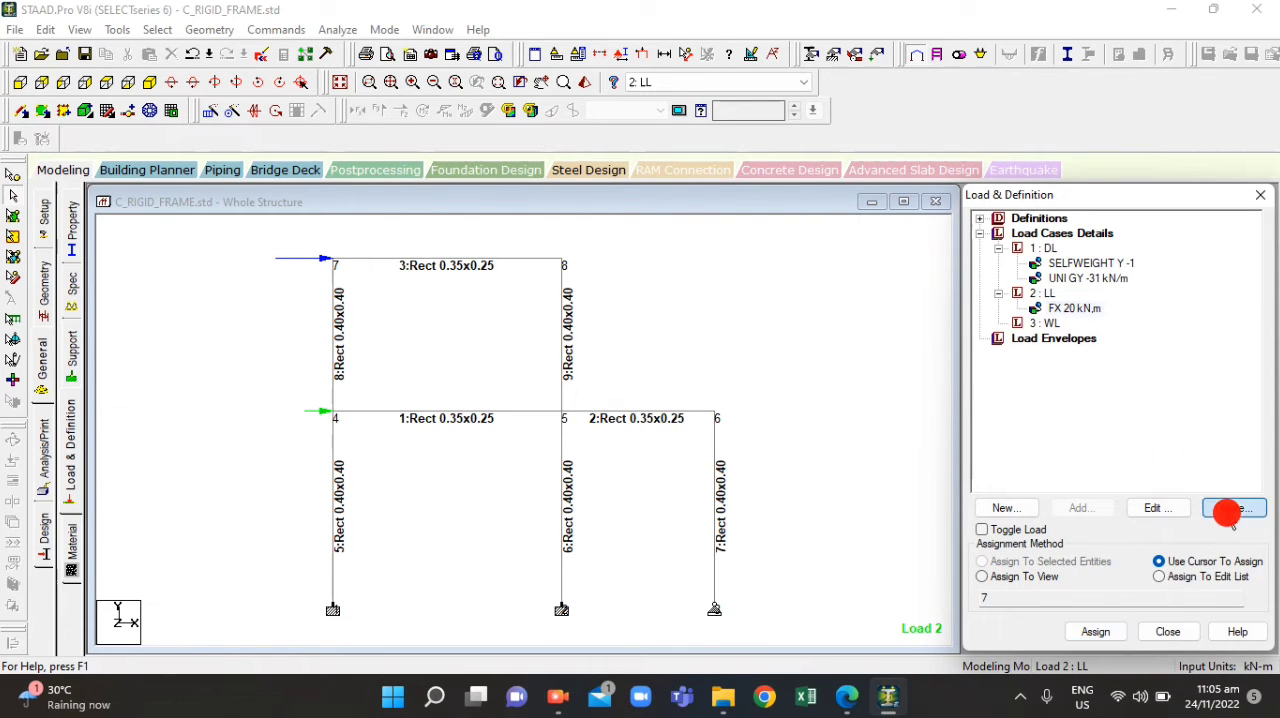
pyautogui.click(1073, 308)
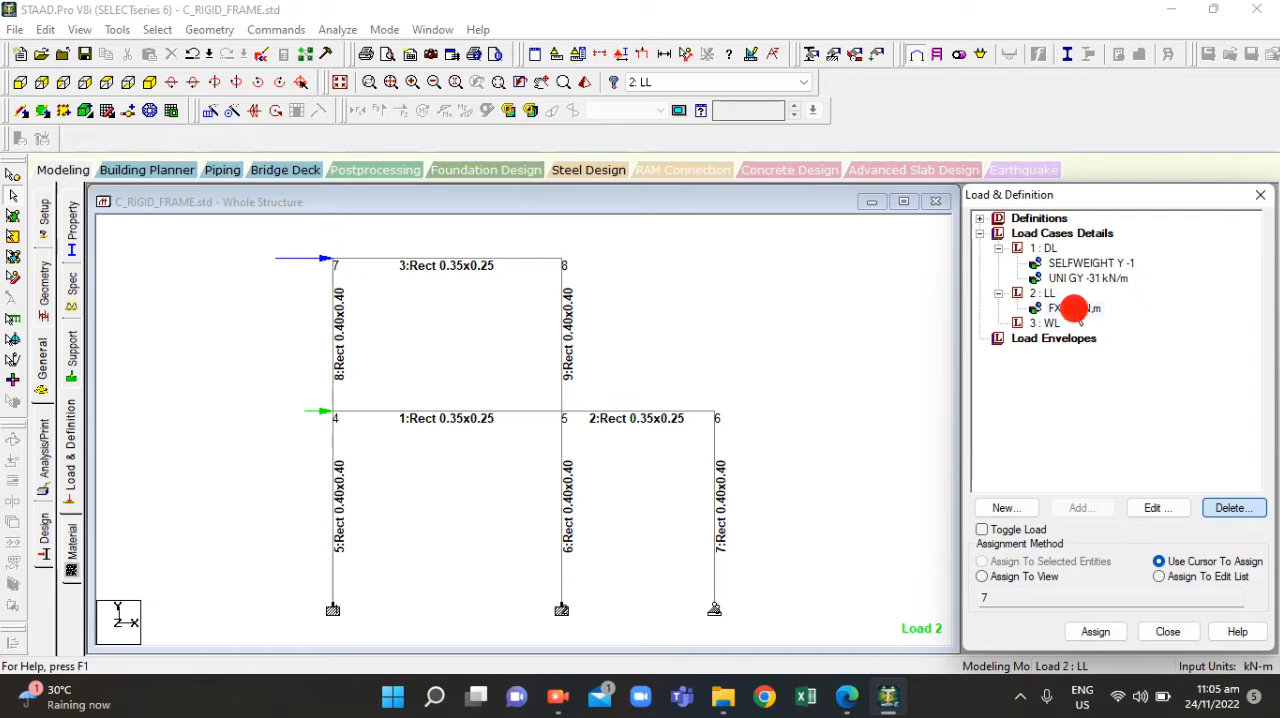
pyautogui.click(1231, 507)
# Check the specified loads in ACT4.1.pdf and add a uniform member force of -10 kN/m in direction GY to the LL load case
pyautogui.click(1040, 293)
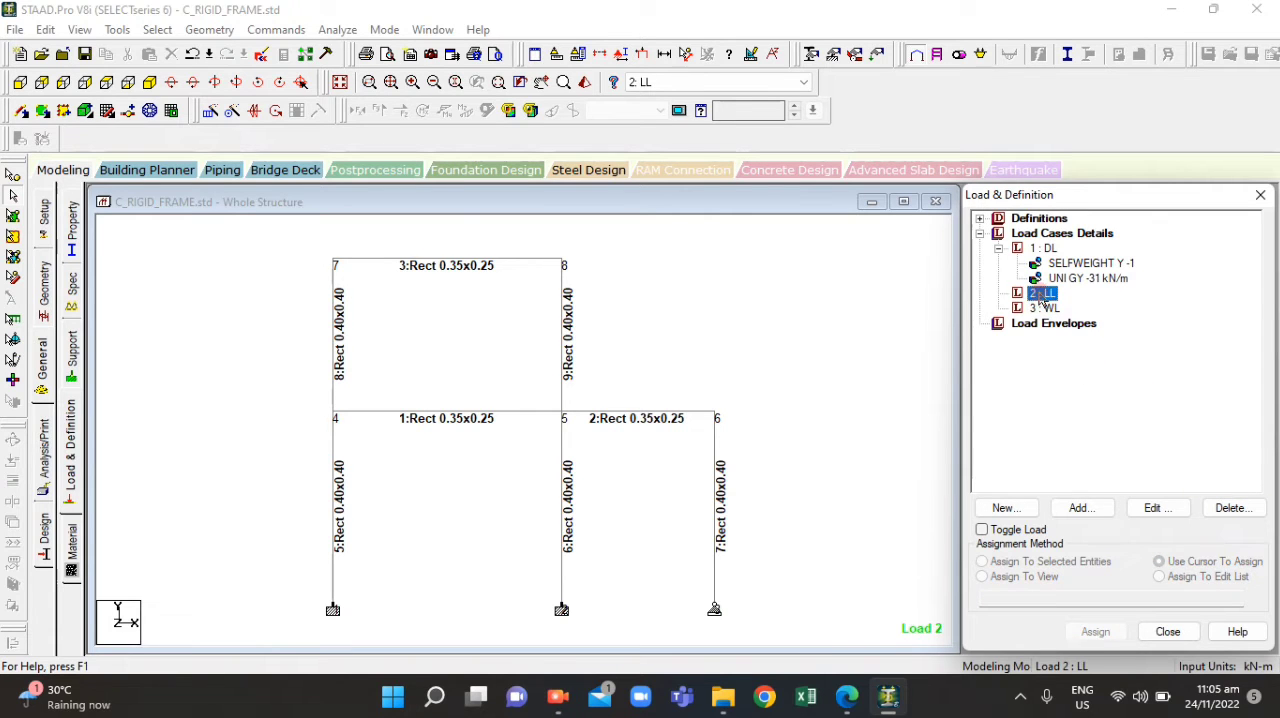
pyautogui.click(850, 700)
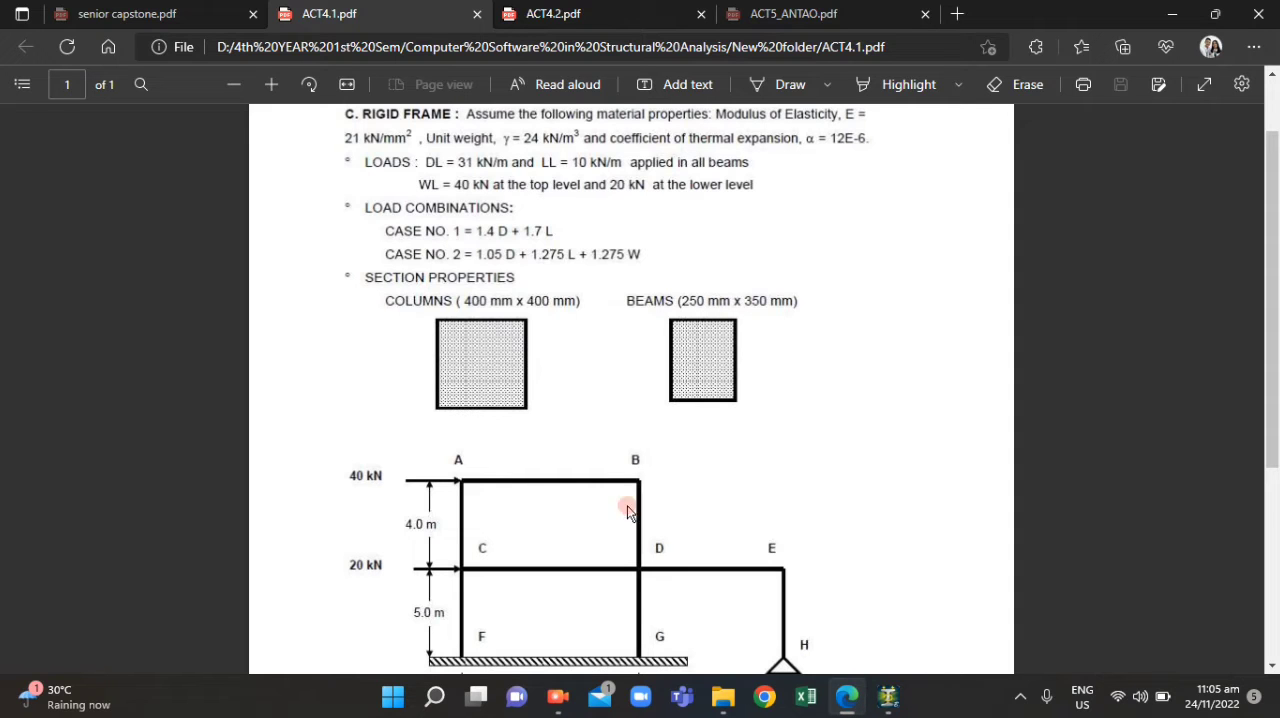
pyautogui.click(847, 697)
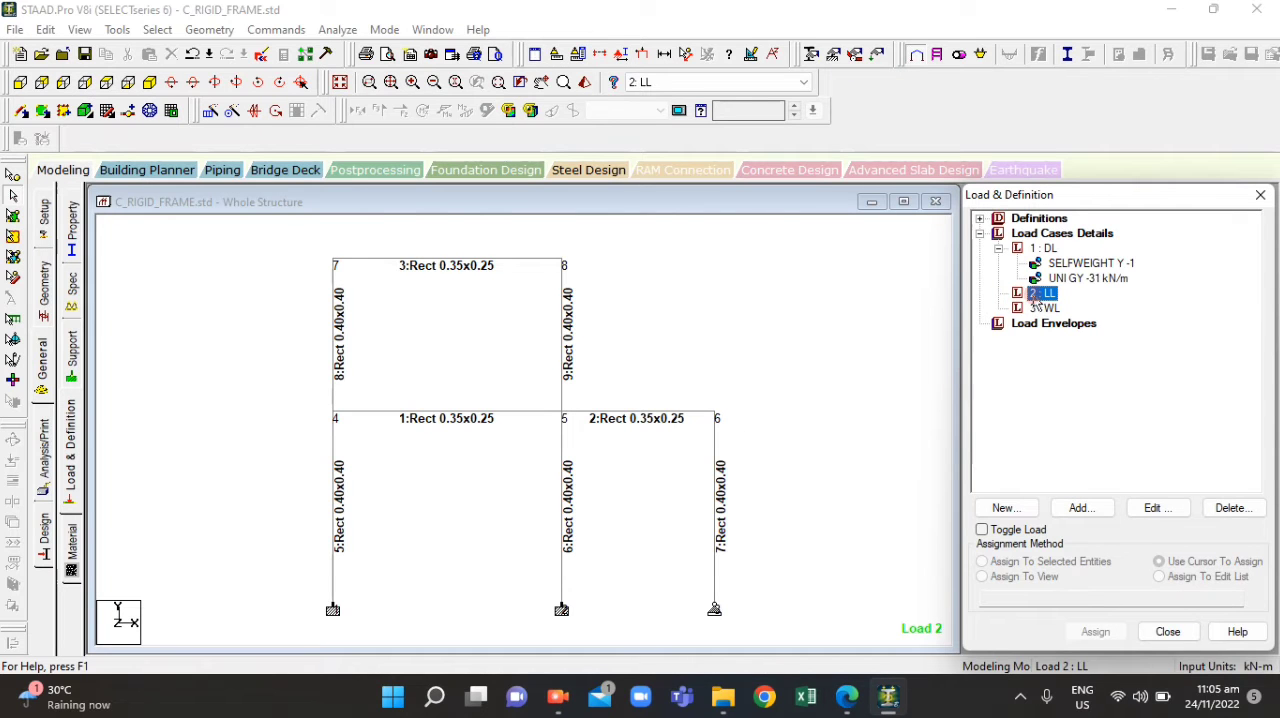
pyautogui.click(1088, 508)
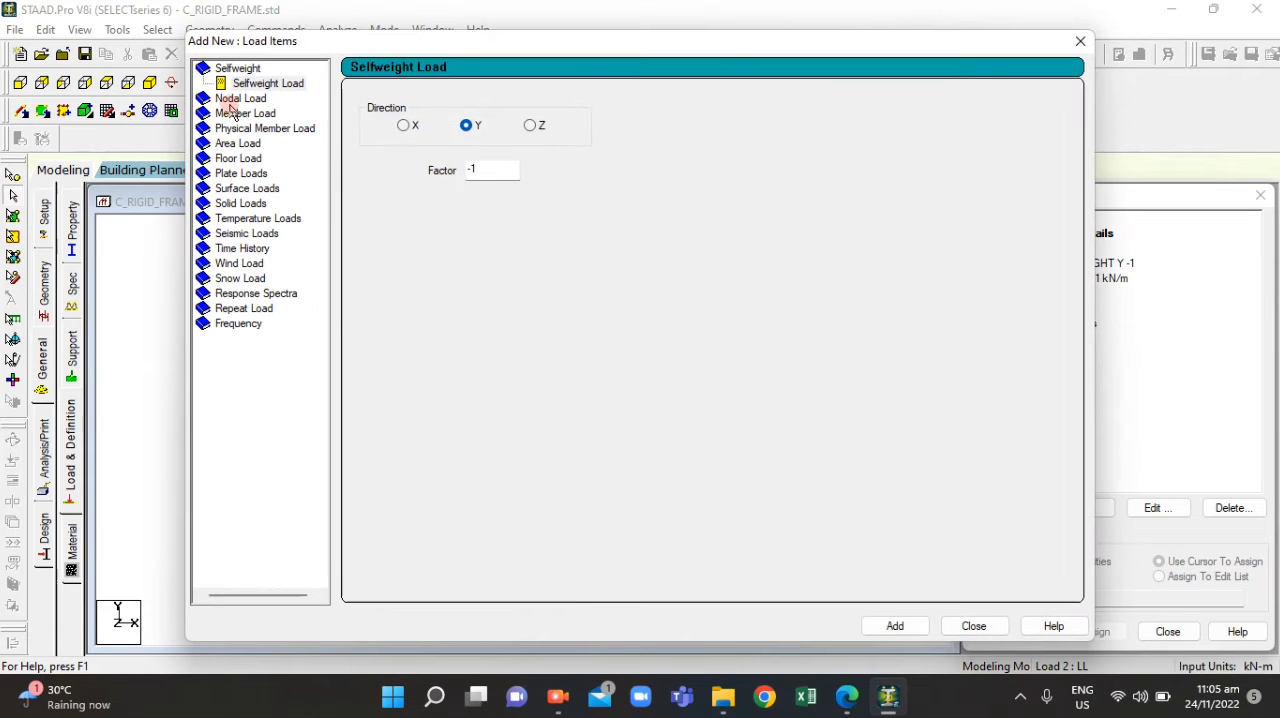
pyautogui.click(242, 113)
pyautogui.click(503, 146)
pyautogui.write('-10')
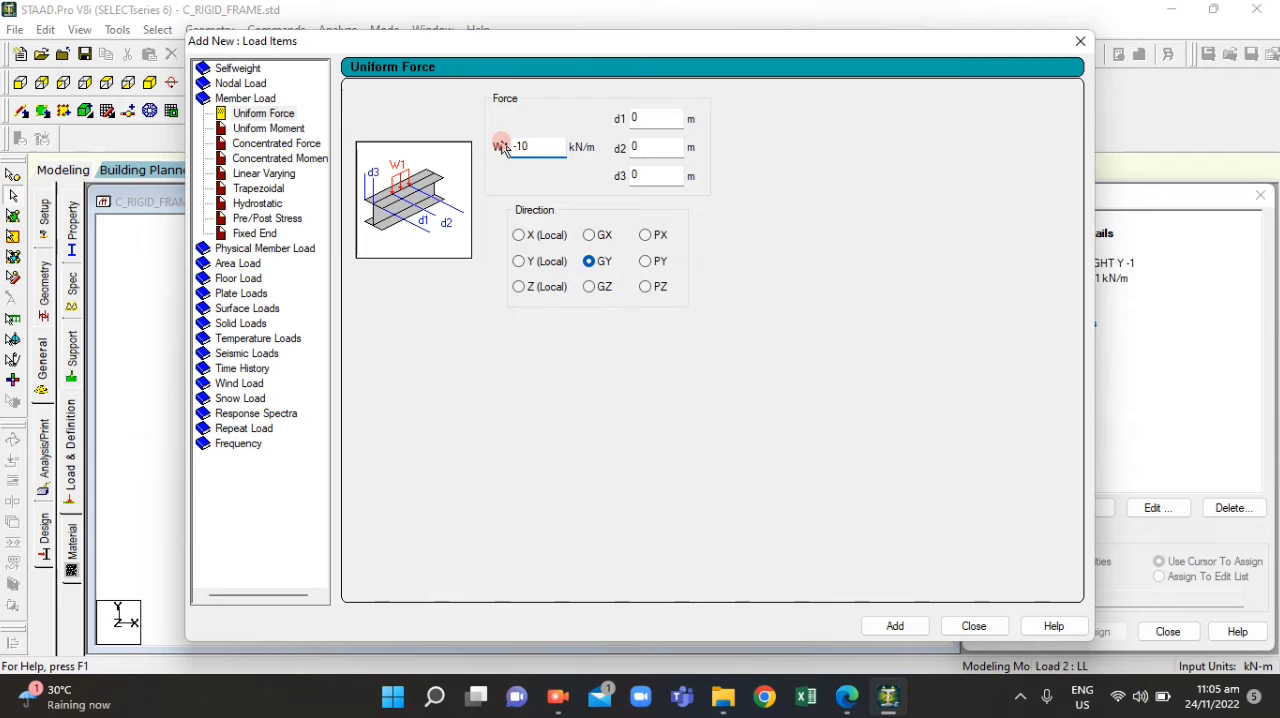
pyautogui.click(900, 630)
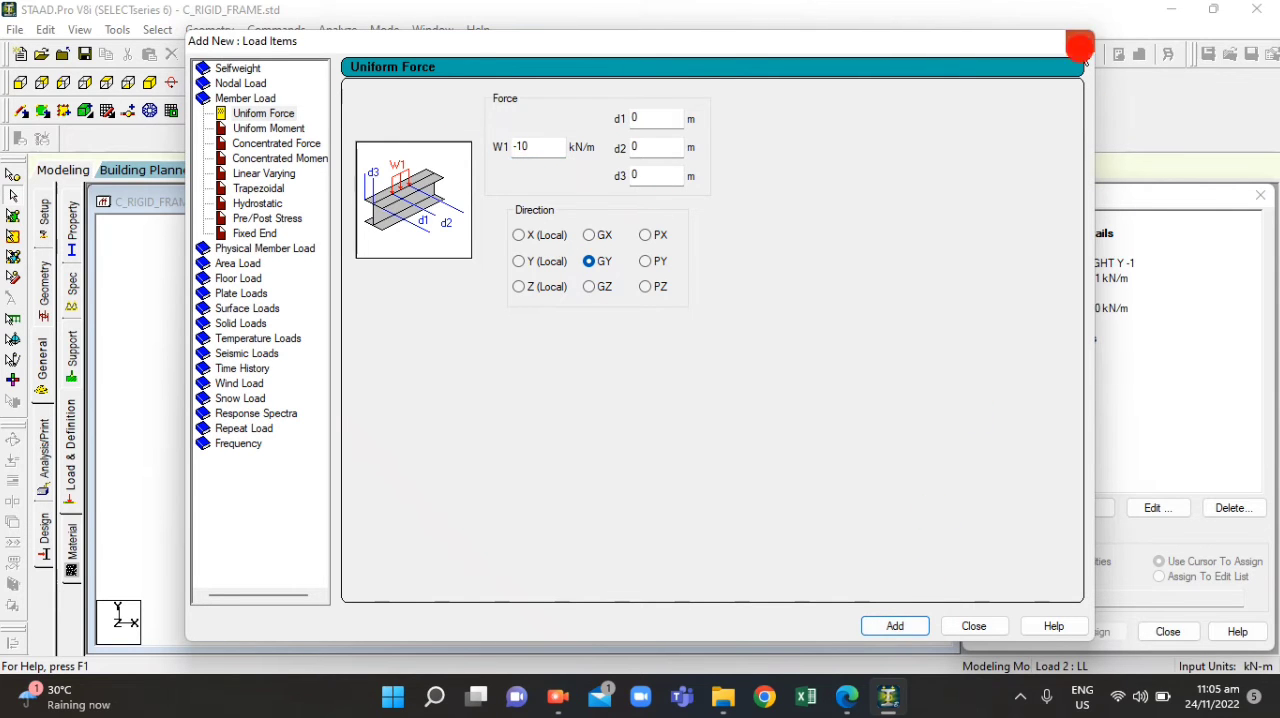
pyautogui.click(1080, 45)
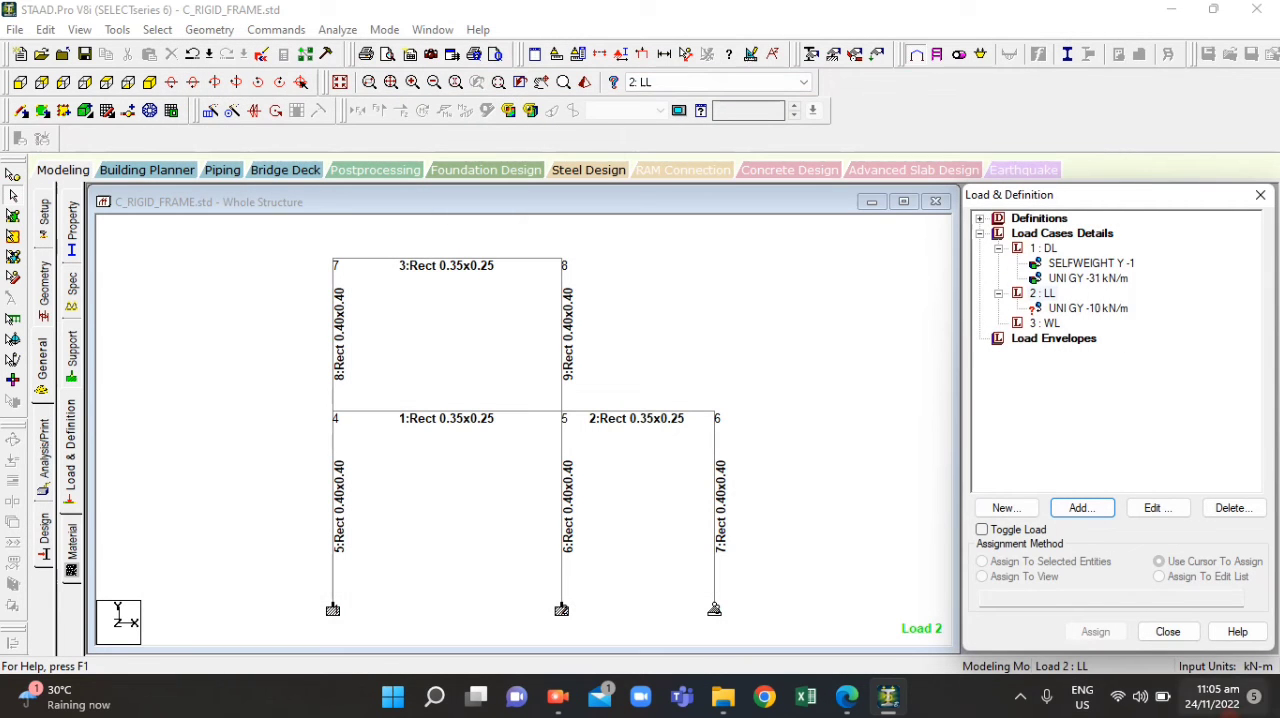
# Assign the UNI GY -10 kN/m live load to all beams selected through the _BEAM group
pyautogui.click(1082, 310)
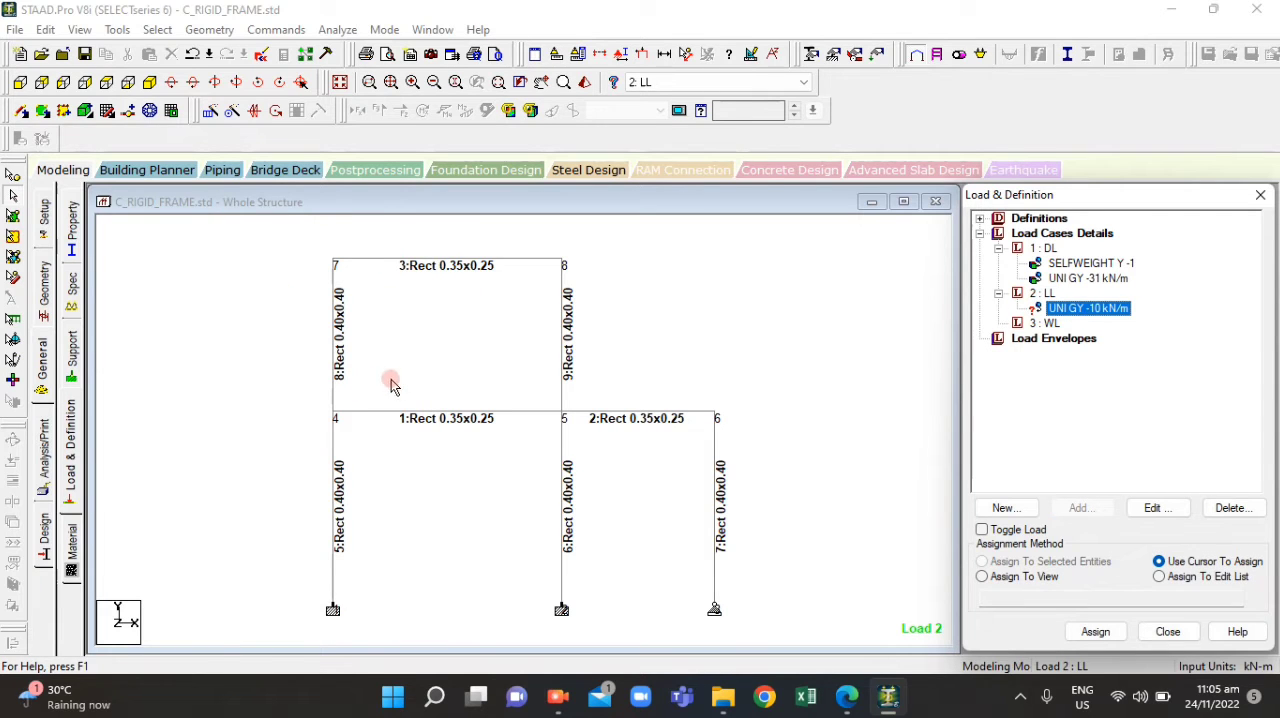
pyautogui.click(285, 362)
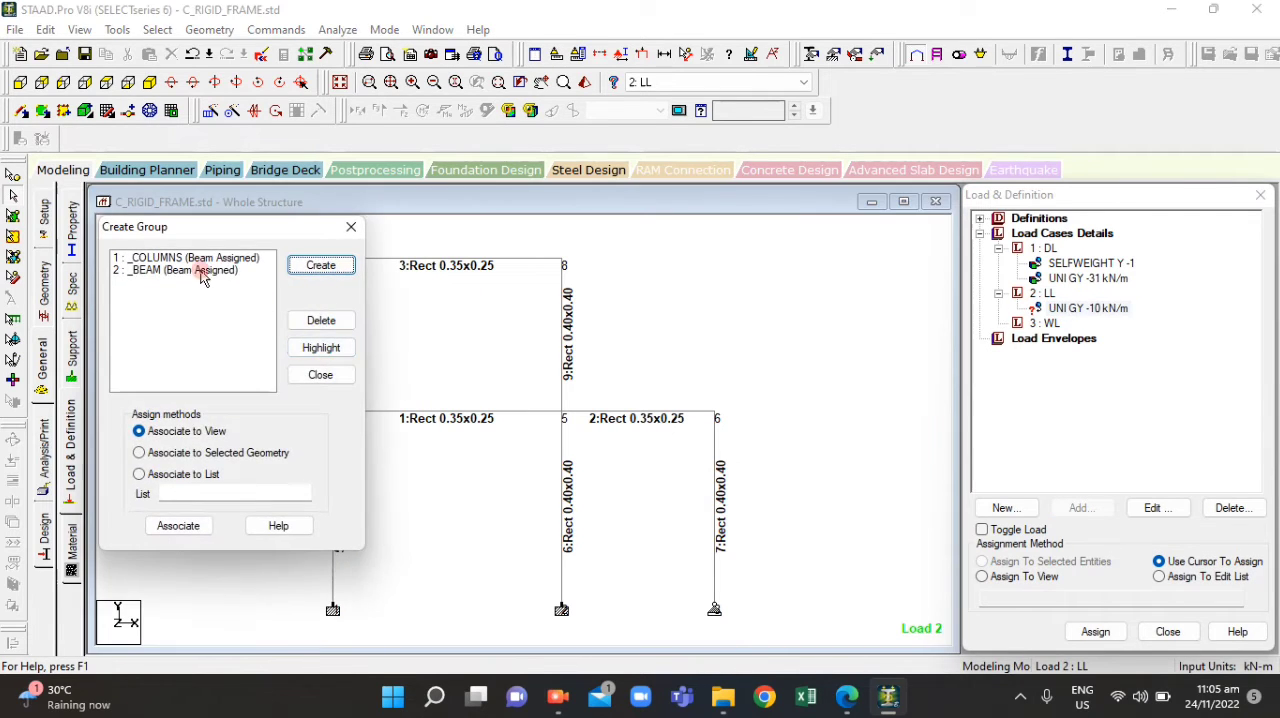
pyautogui.click(195, 270)
pyautogui.click(321, 346)
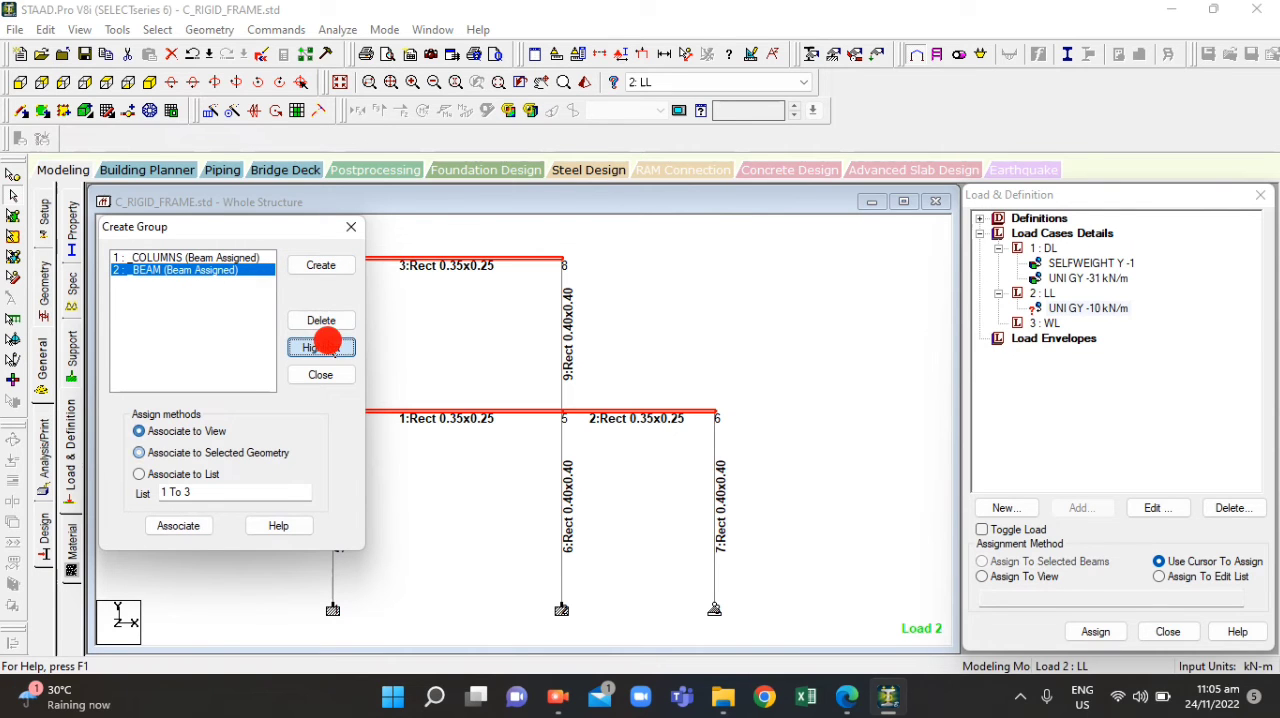
pyautogui.click(351, 228)
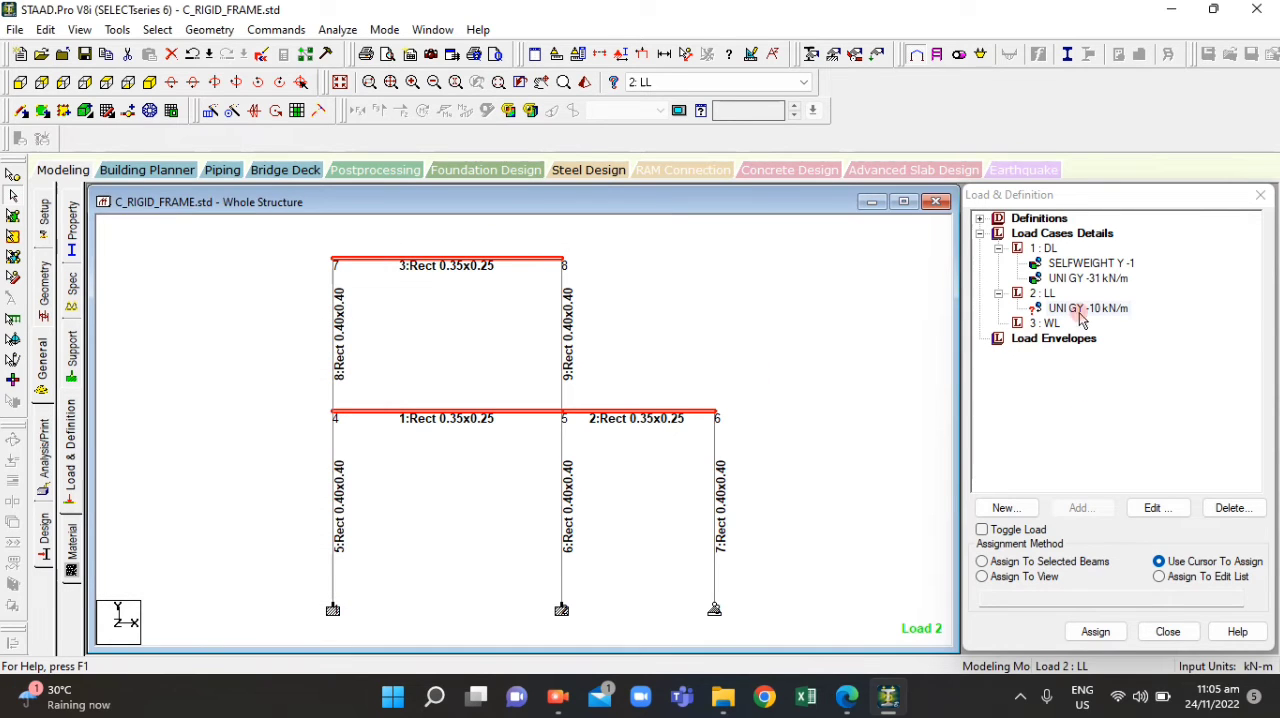
pyautogui.click(1005, 562)
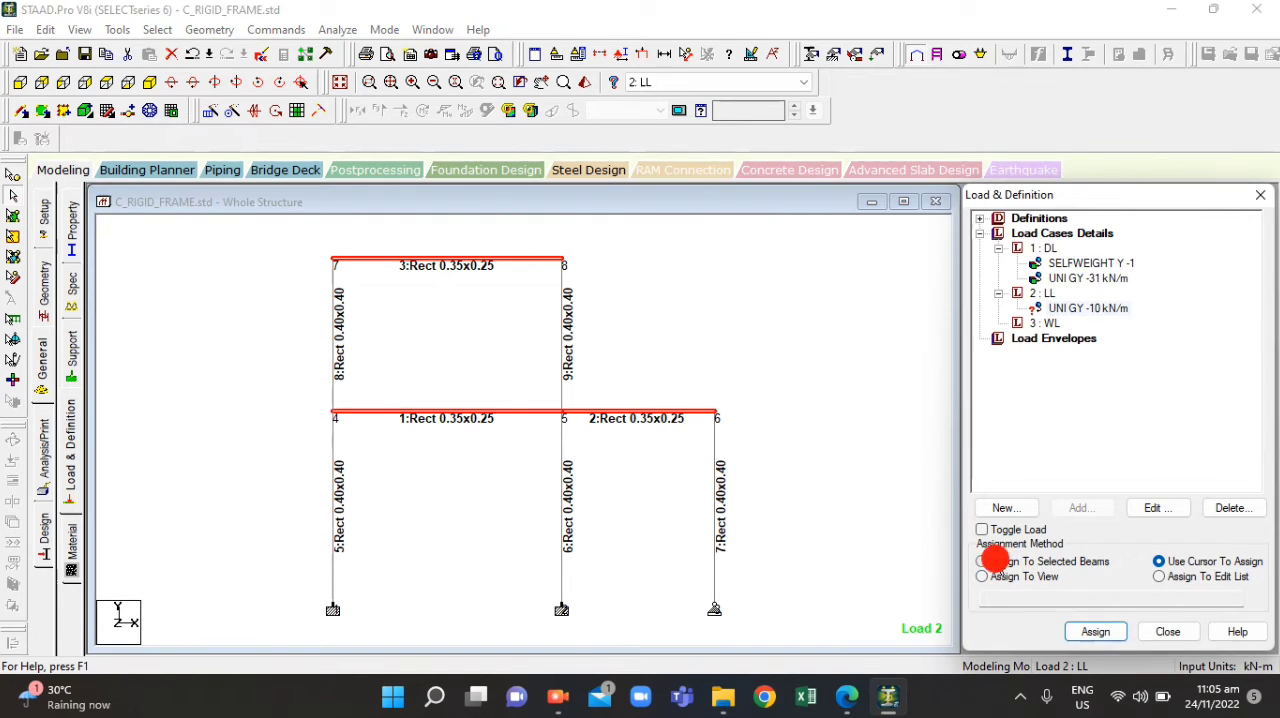
pyautogui.click(1058, 308)
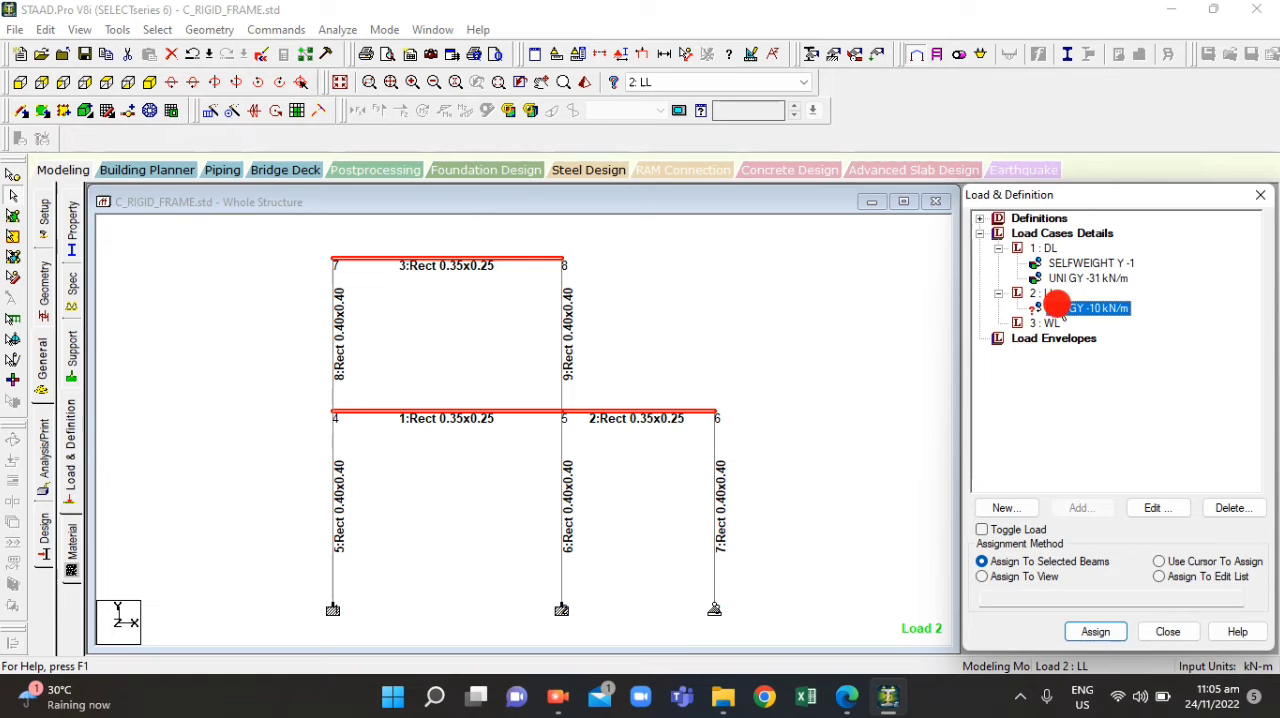
pyautogui.click(1075, 630)
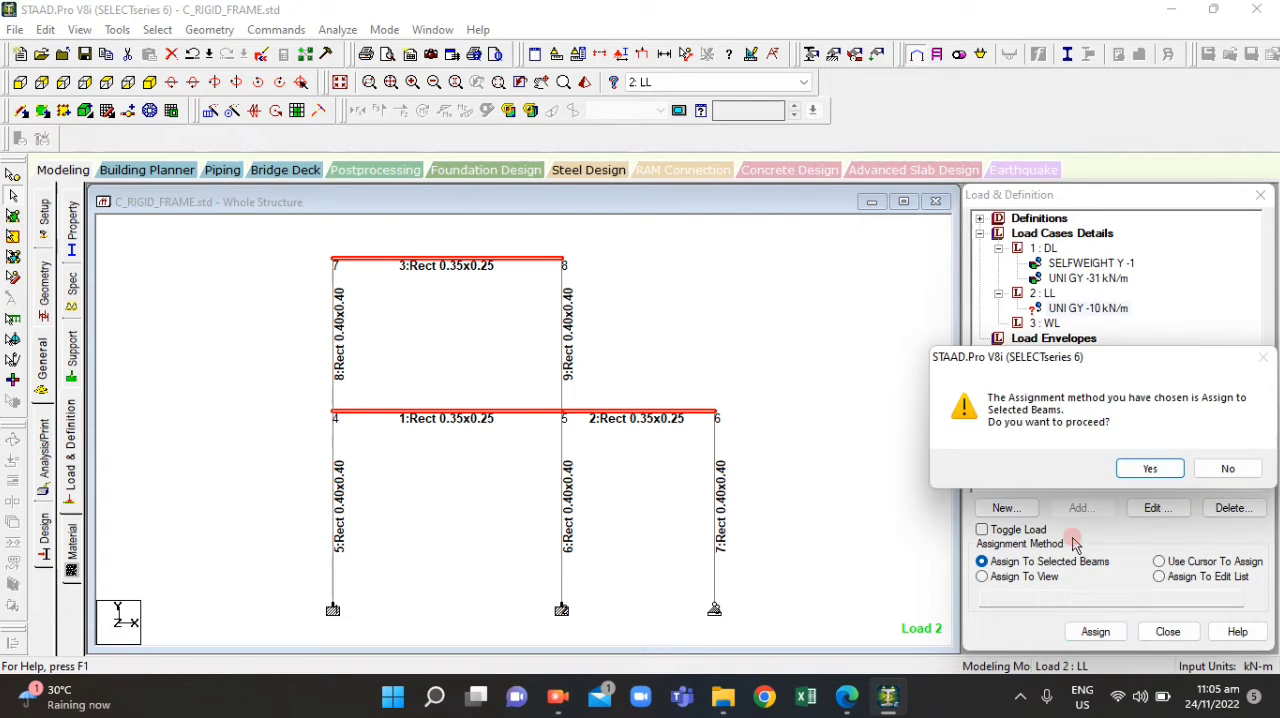
pyautogui.click(1146, 467)
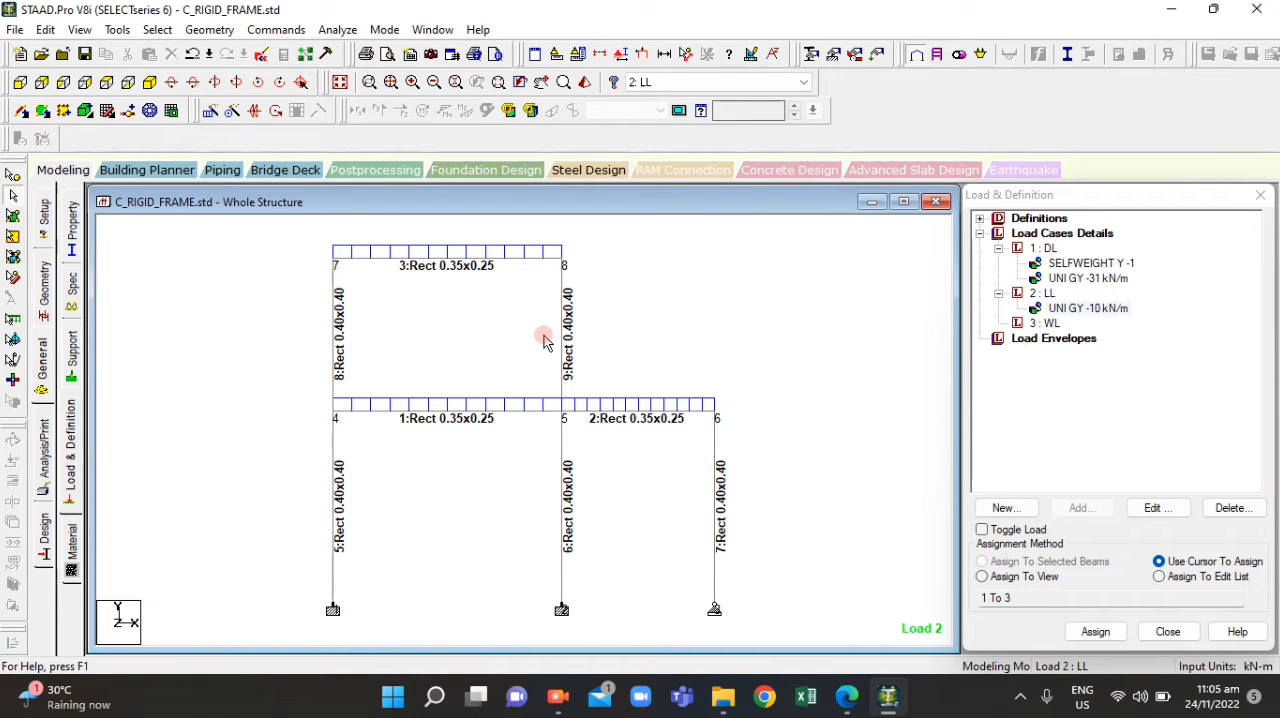
# Add a nodal load with Fx of 40 kN to the WL load case, accepting the auto save
pyautogui.scroll(-2, 389, 382)
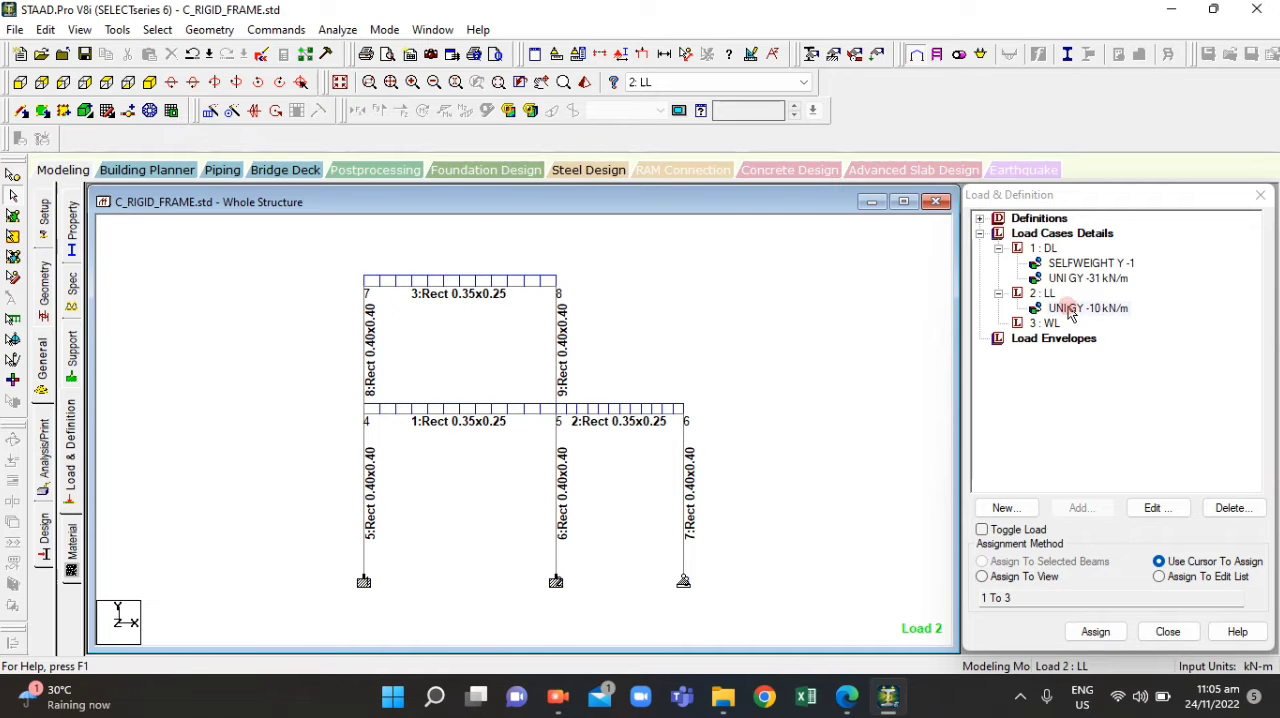
pyautogui.click(1046, 323)
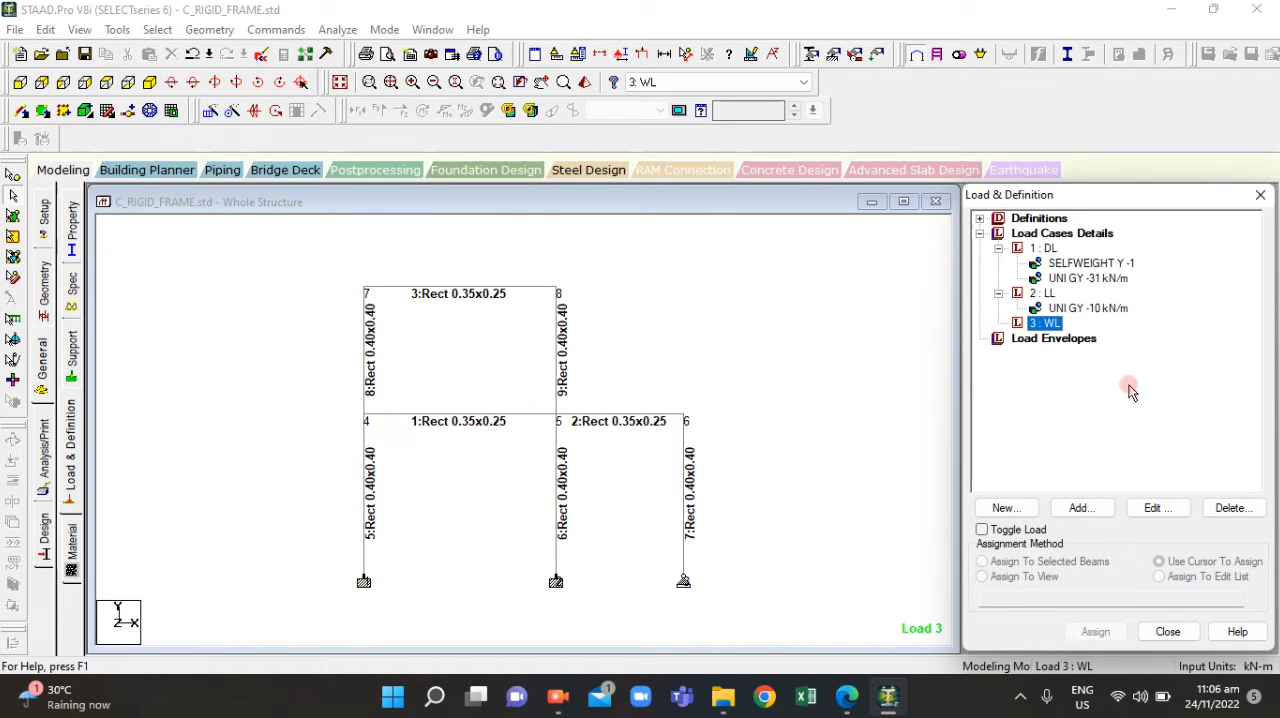
pyautogui.click(1083, 507)
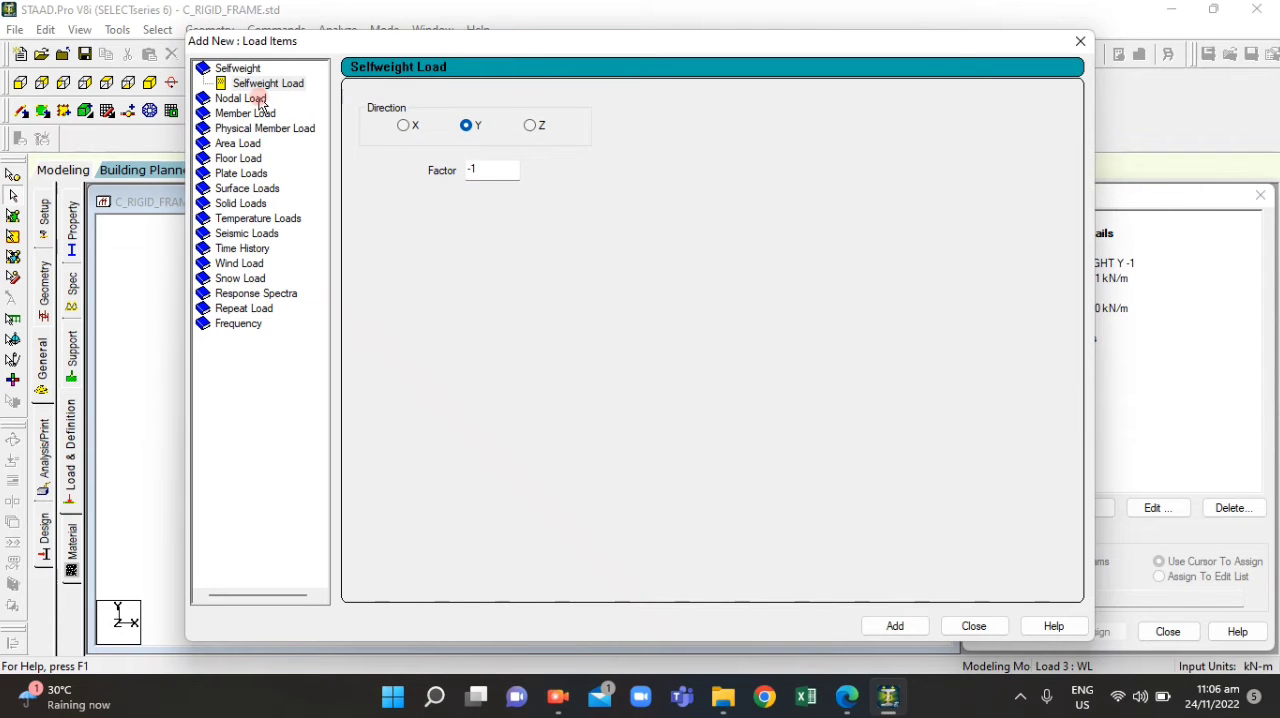
pyautogui.click(257, 99)
pyautogui.click(487, 221)
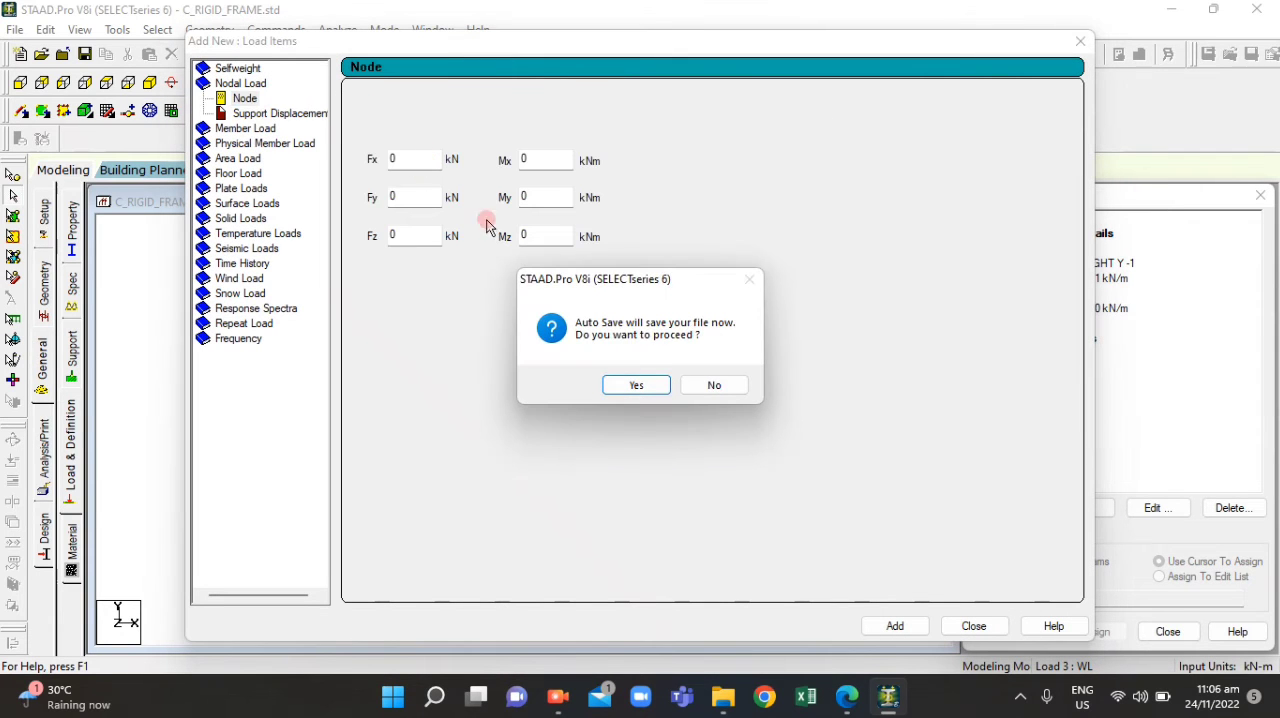
pyautogui.click(627, 383)
pyautogui.click(531, 369)
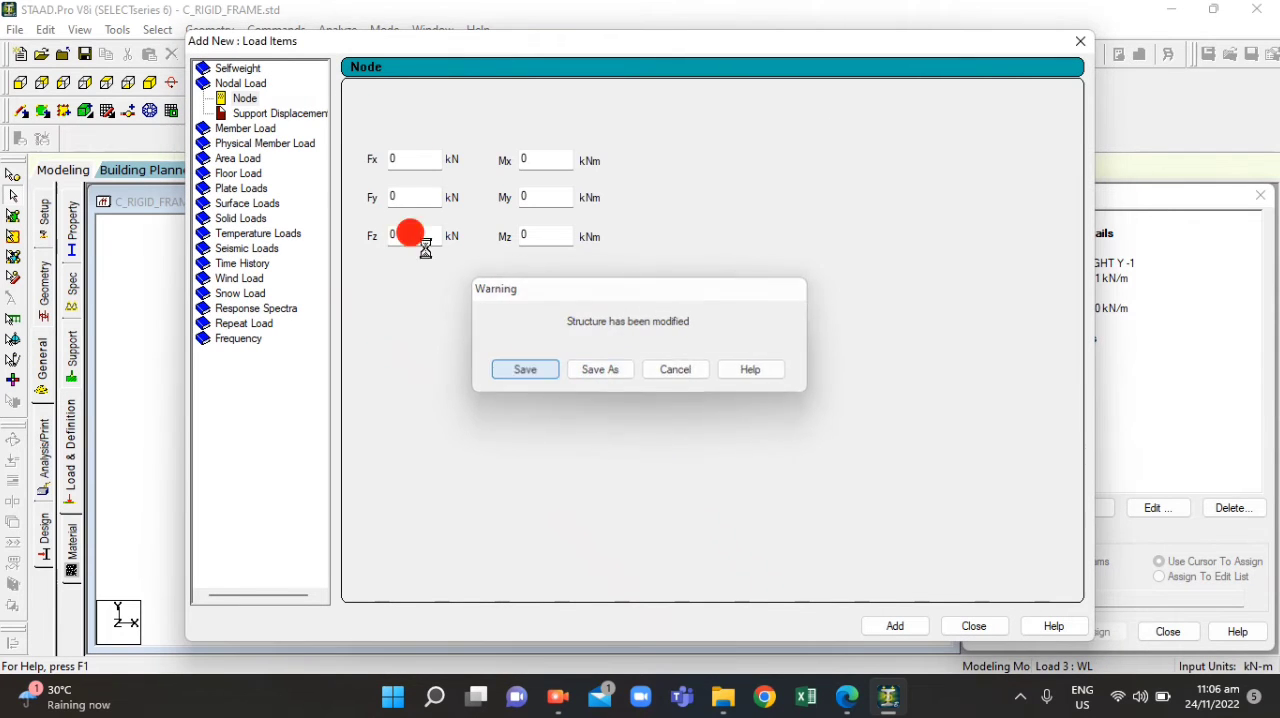
pyautogui.click(391, 157)
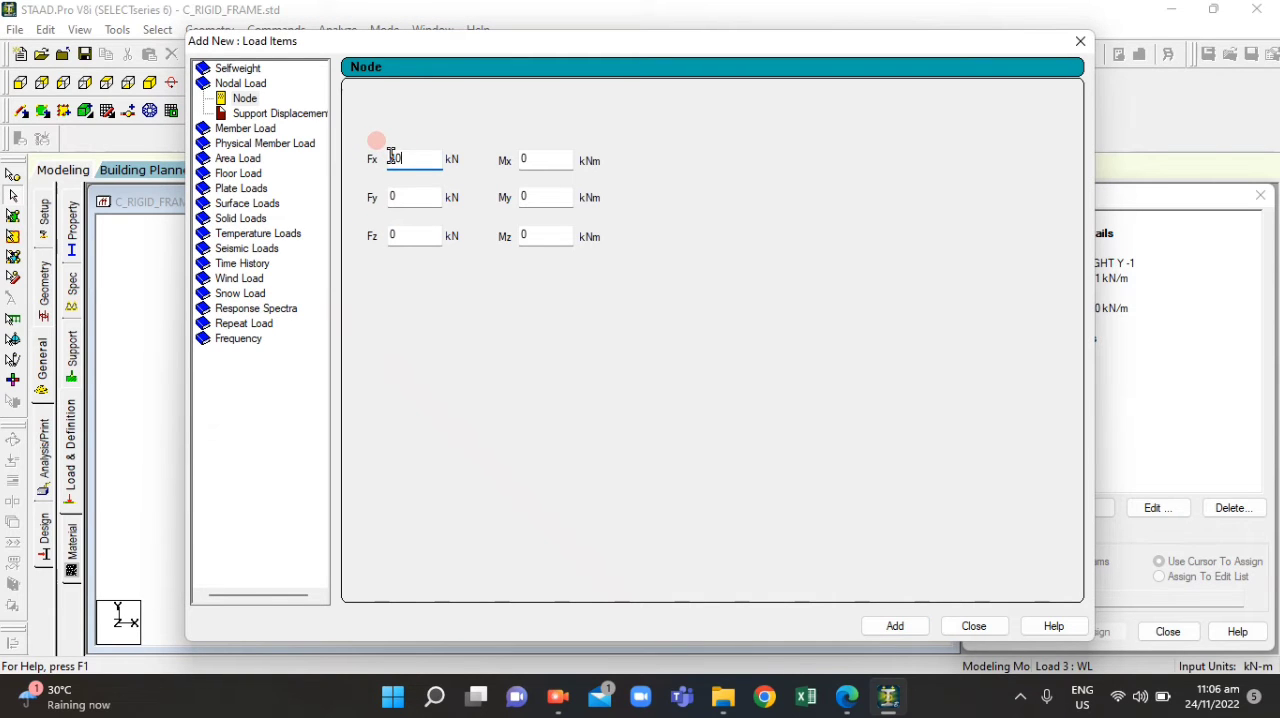
pyautogui.click(917, 626)
# Add a second nodal load with Fx of 20 kN to the WL load case and finish adding load items
pyautogui.click(390, 197)
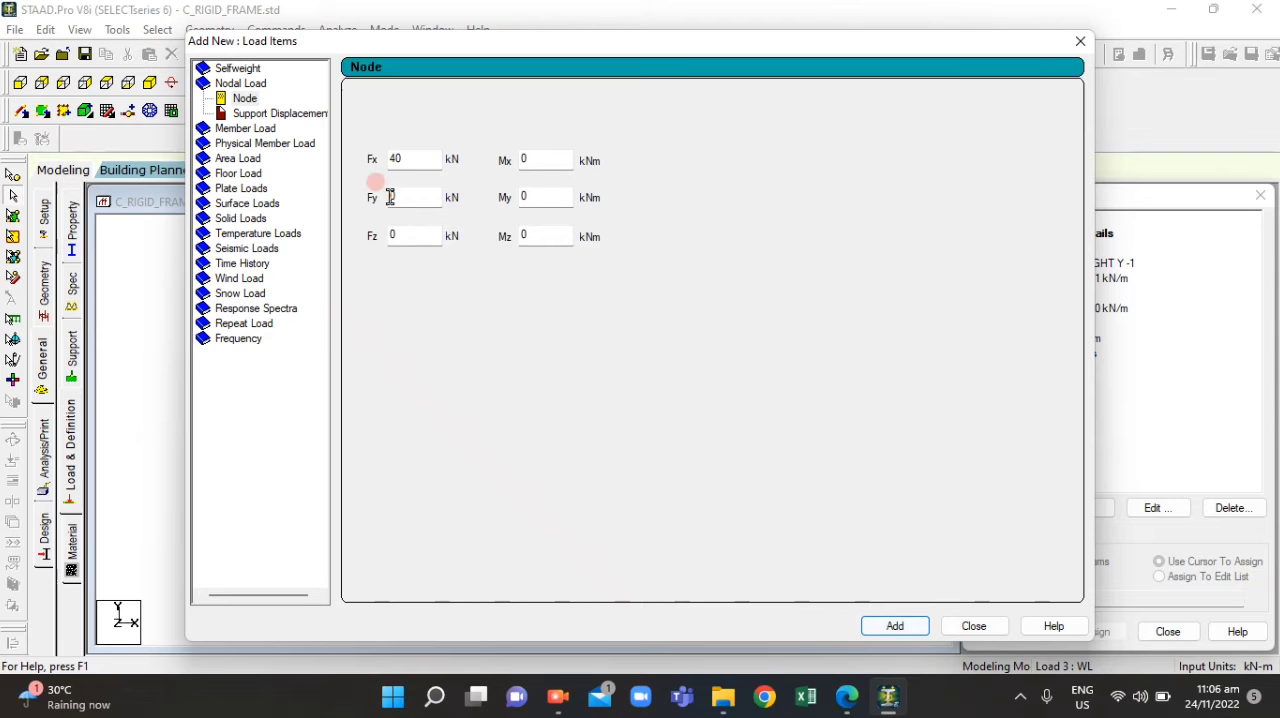
pyautogui.doubleClick(398, 158)
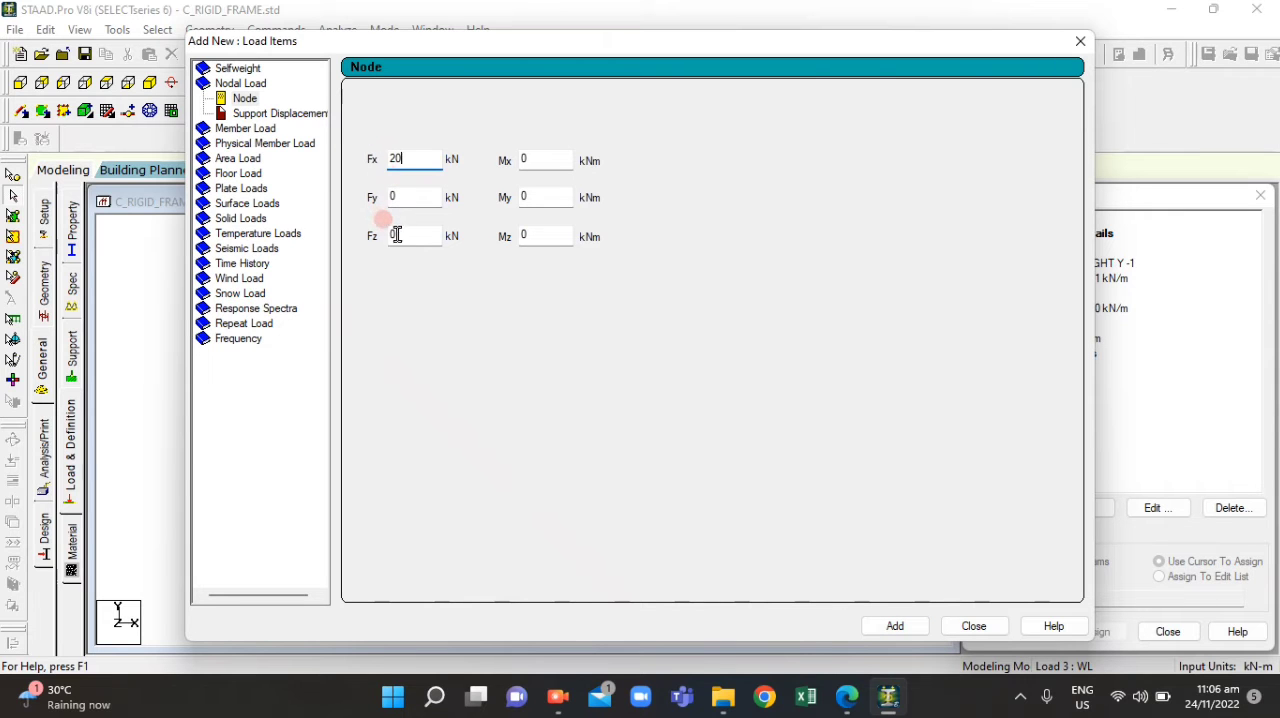
pyautogui.click(895, 628)
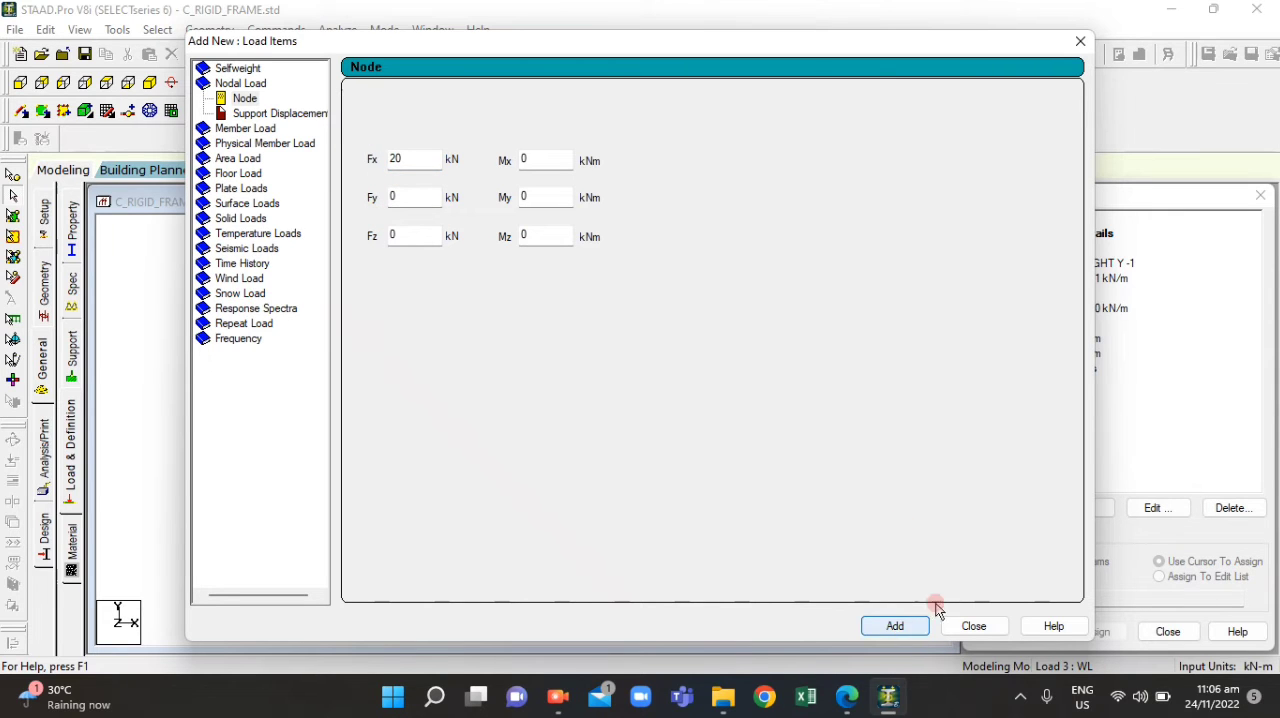
pyautogui.click(1080, 41)
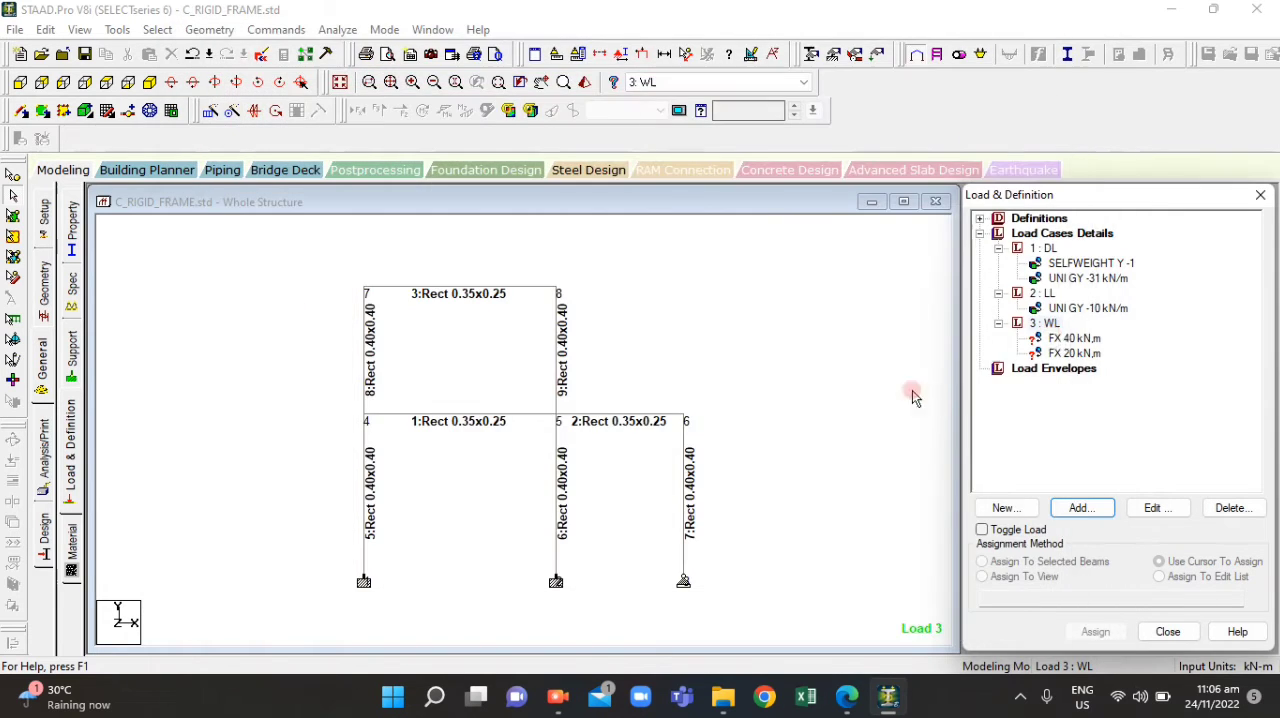
# Assign the FX 40 kN wind load to node 7 at the frame's upper-left corner
pyautogui.click(1068, 338)
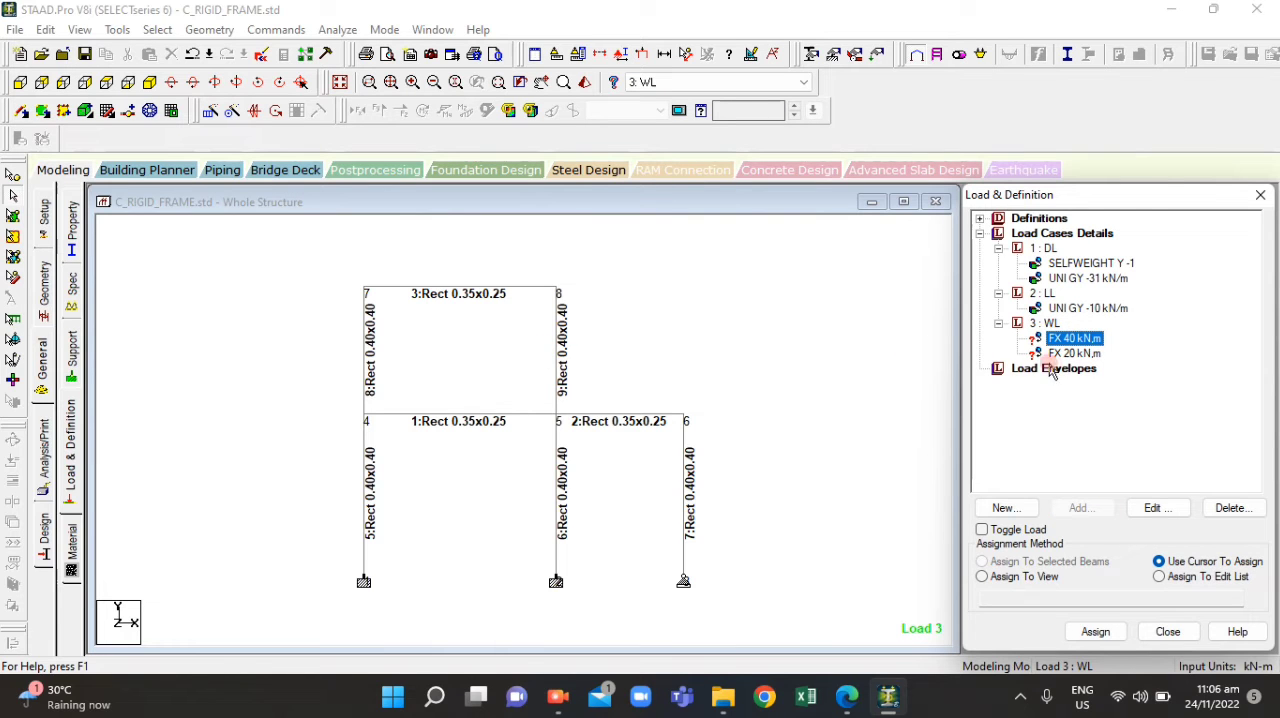
pyautogui.click(15, 176)
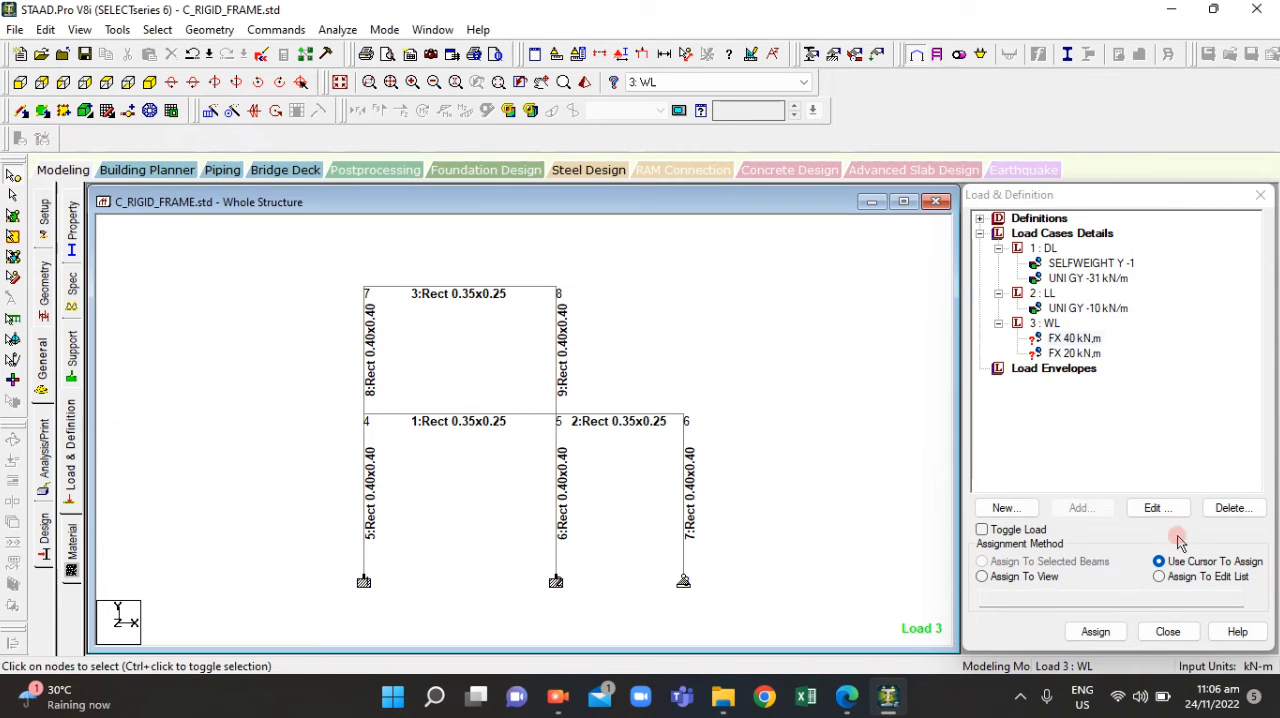
pyautogui.click(1066, 339)
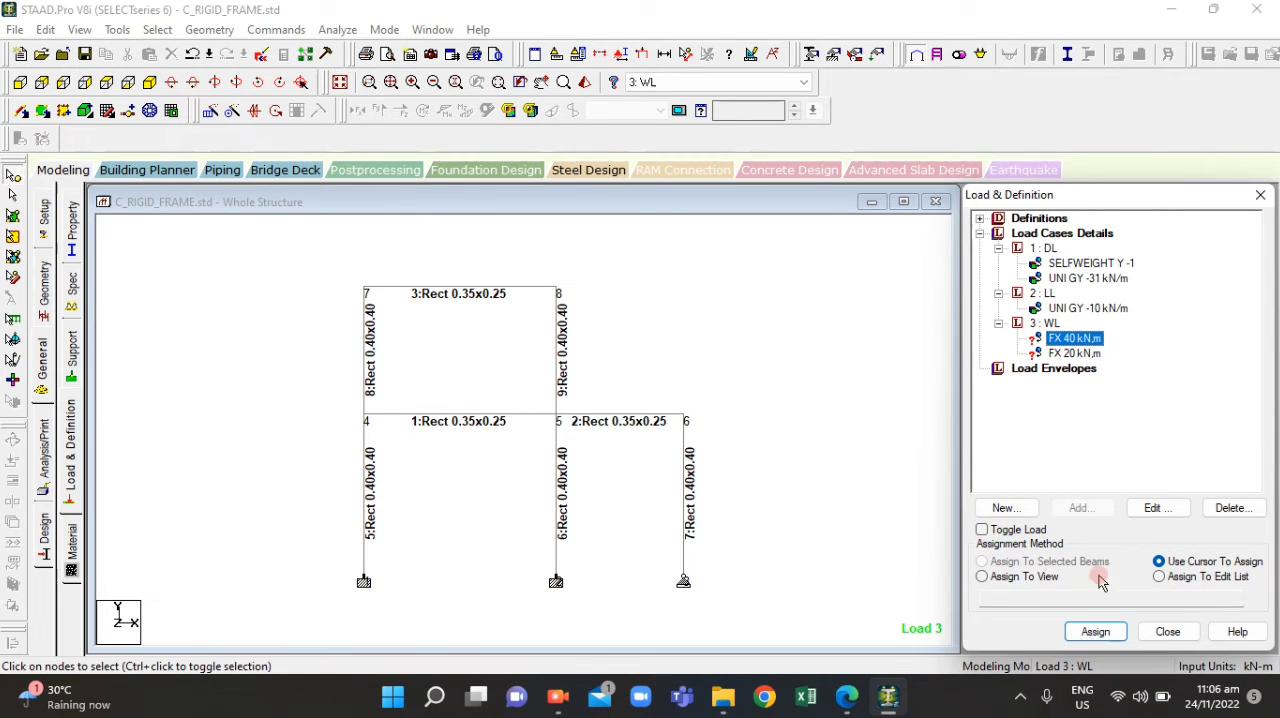
pyautogui.click(989, 561)
pyautogui.click(352, 274)
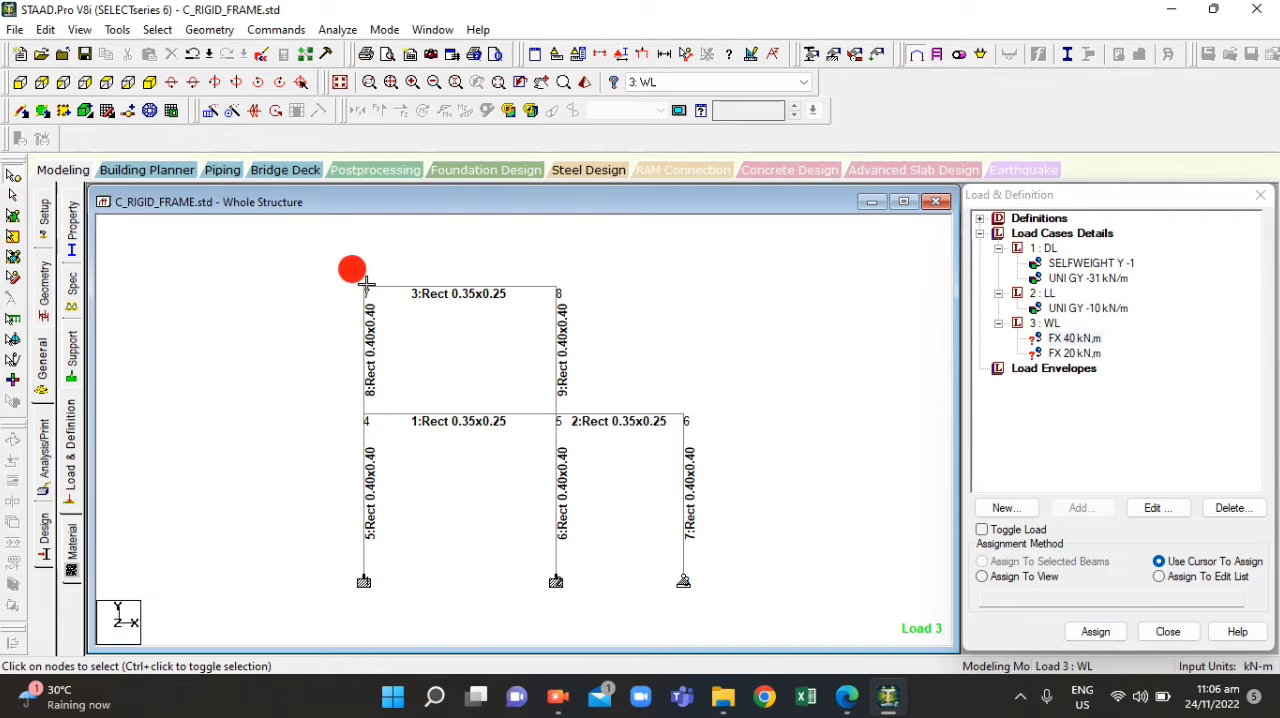
pyautogui.click(1068, 339)
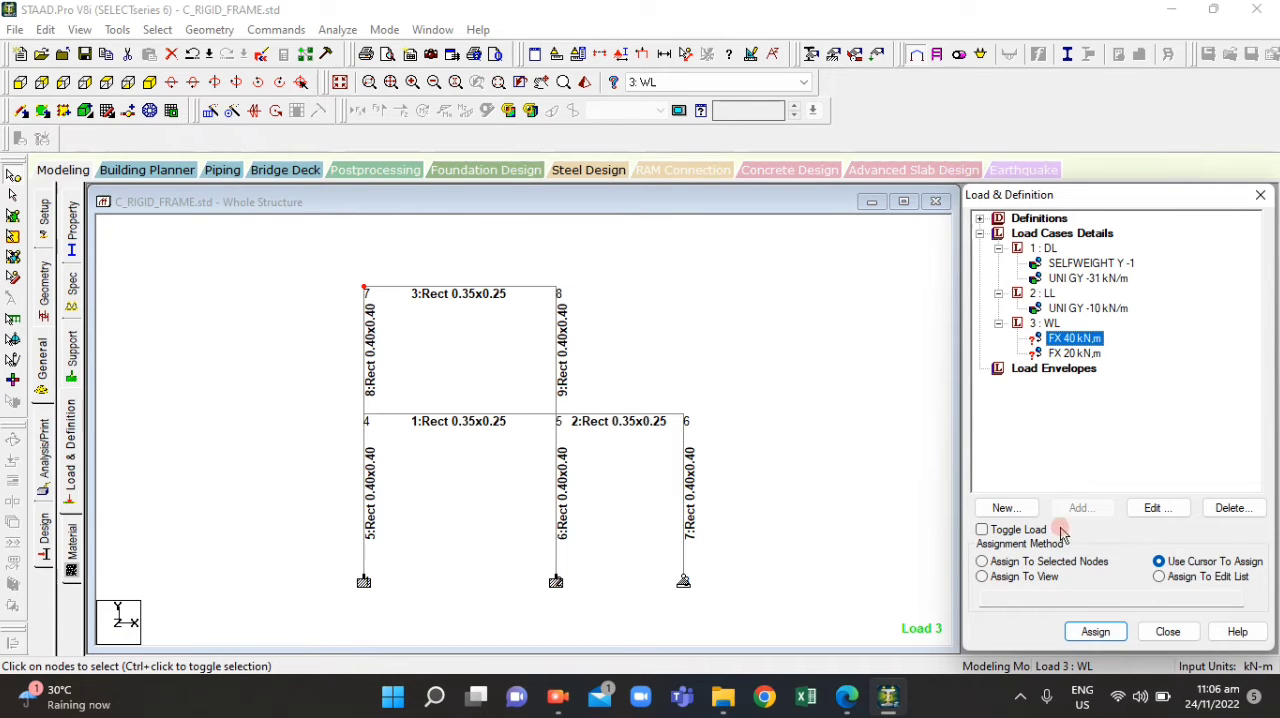
pyautogui.click(983, 561)
pyautogui.click(1108, 634)
pyautogui.click(1134, 466)
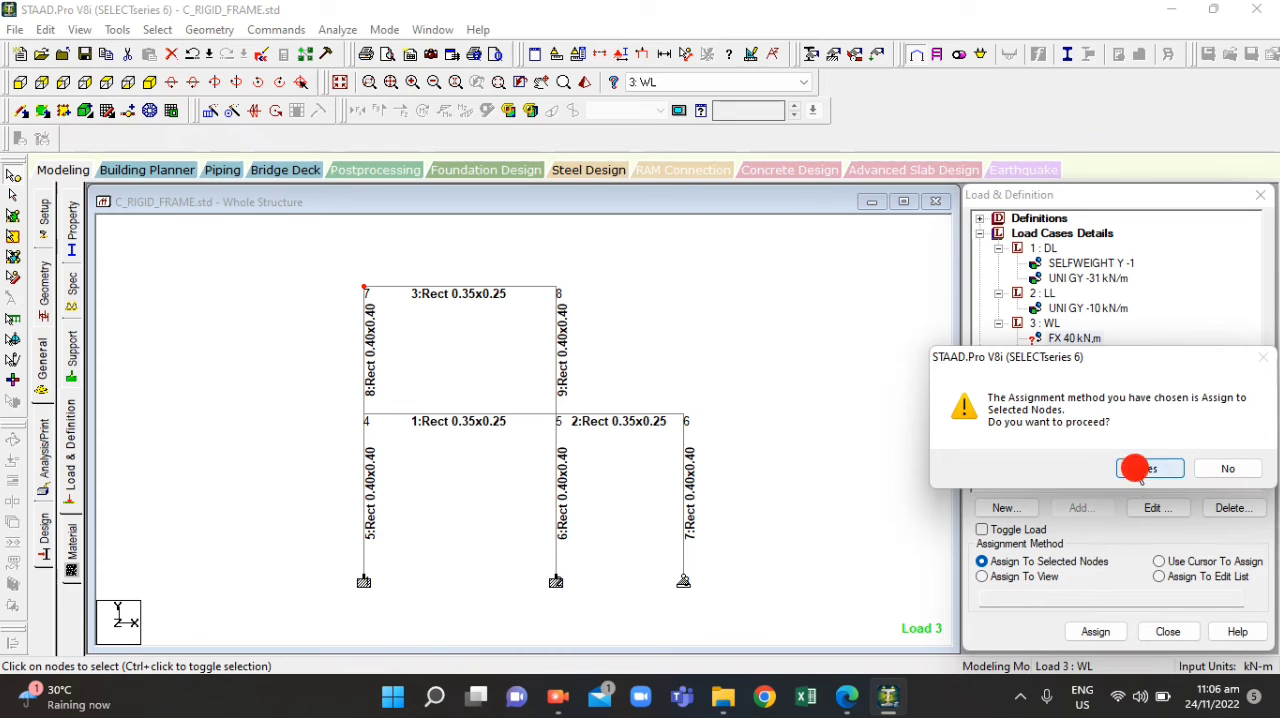
# Assign the FX 20 kN wind load to node 4 at the first-floor level and clear the node selection
pyautogui.moveTo(305, 380); pyautogui.dragTo(385, 442)
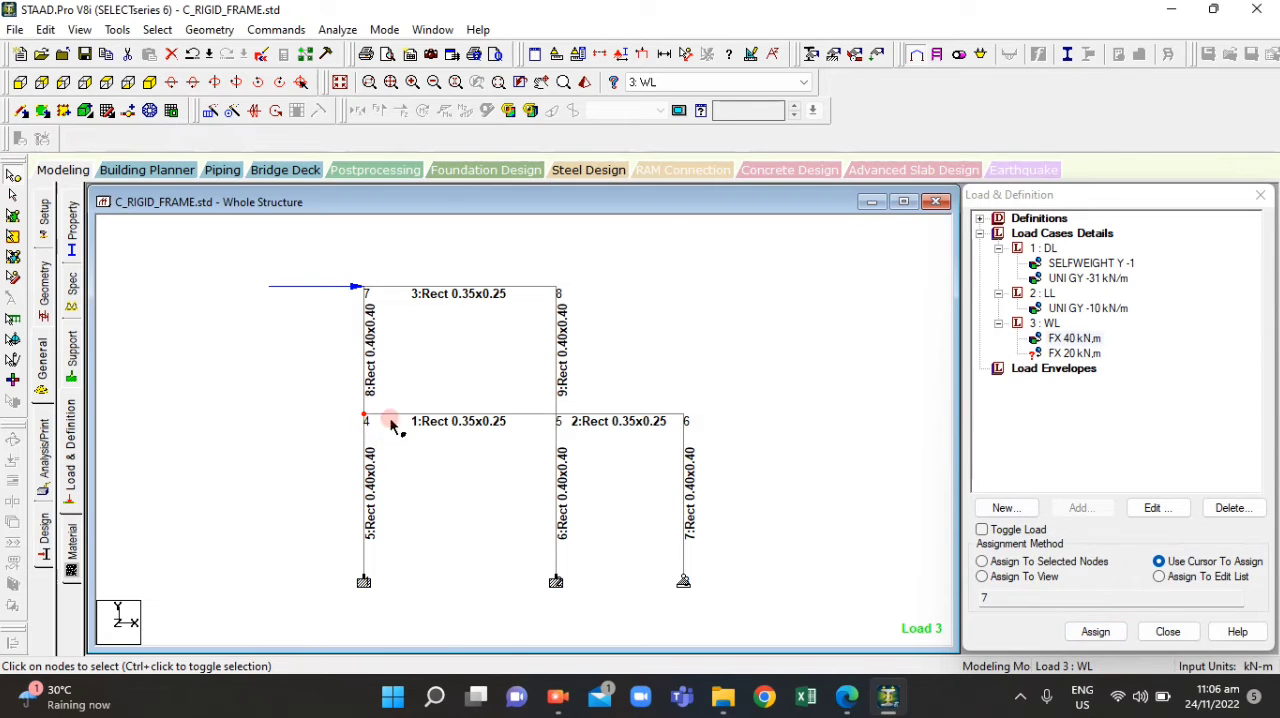
pyautogui.click(1078, 355)
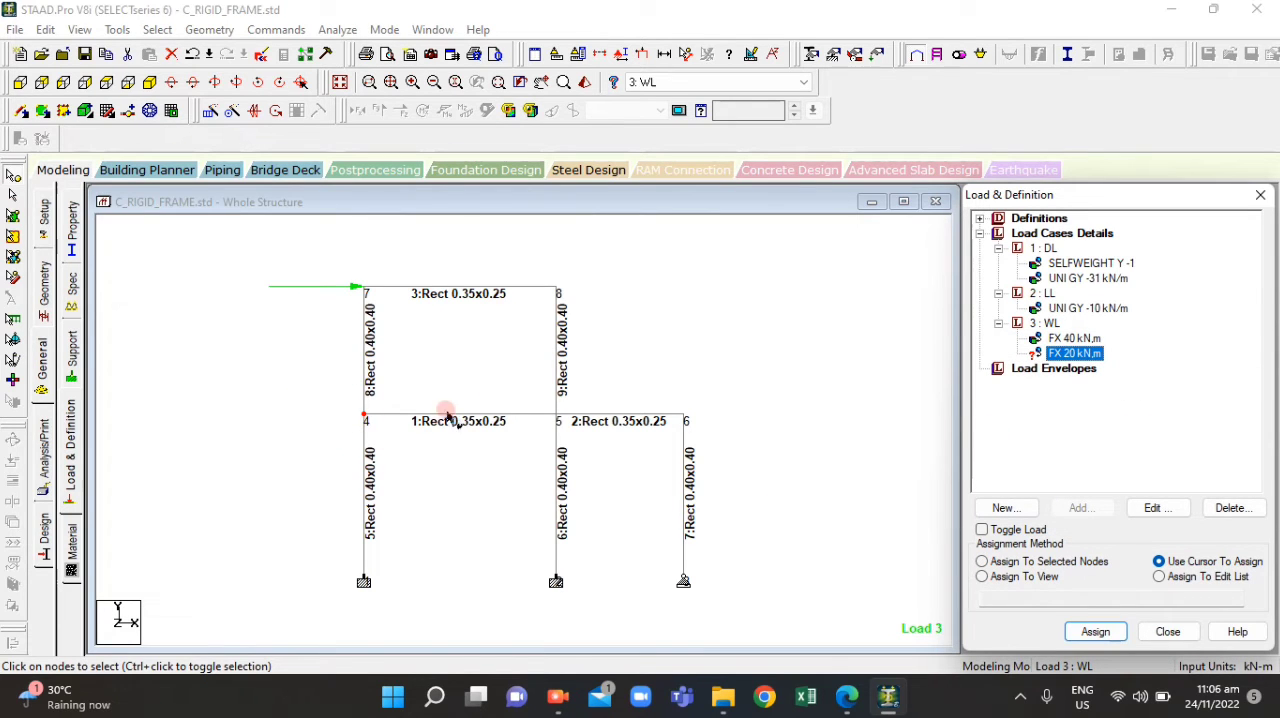
pyautogui.click(1095, 632)
pyautogui.click(982, 561)
pyautogui.click(1098, 632)
pyautogui.click(1140, 466)
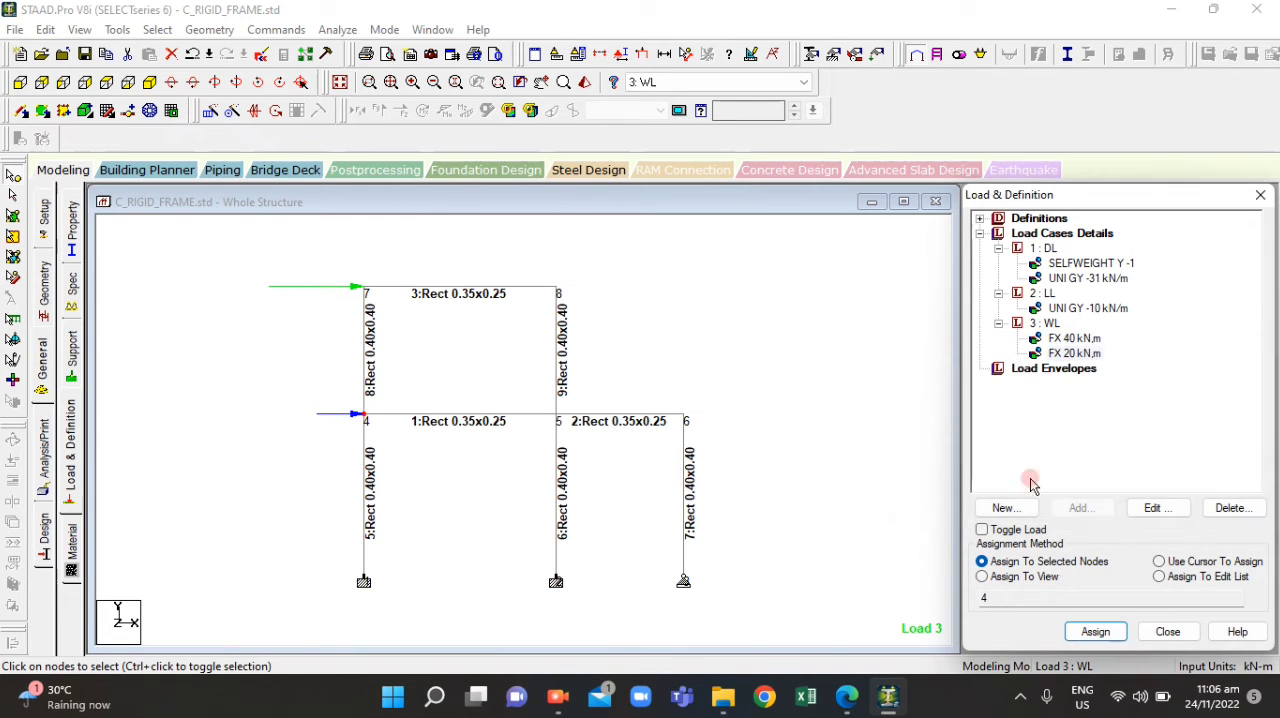
pyautogui.click(760, 386)
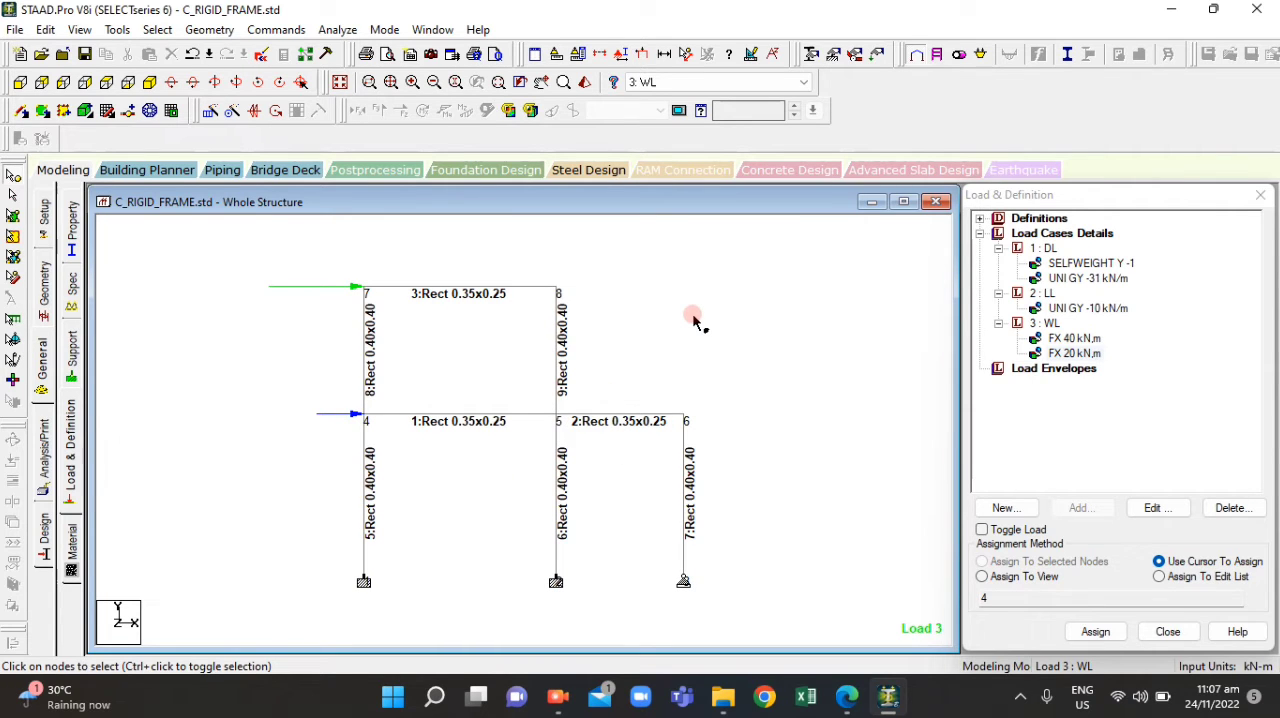
# Define a normal load combination number 4 named CASE NO.1 that includes the DL and LL load cases
pyautogui.click(1082, 234)
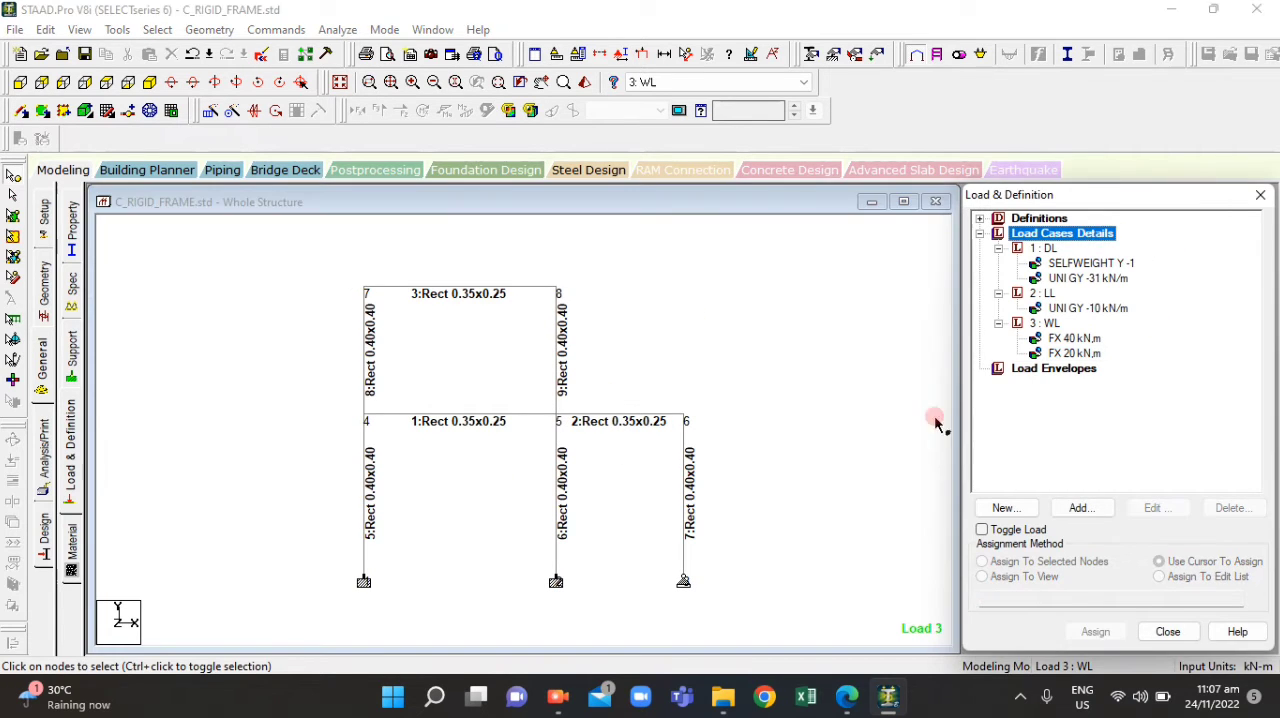
pyautogui.click(1080, 508)
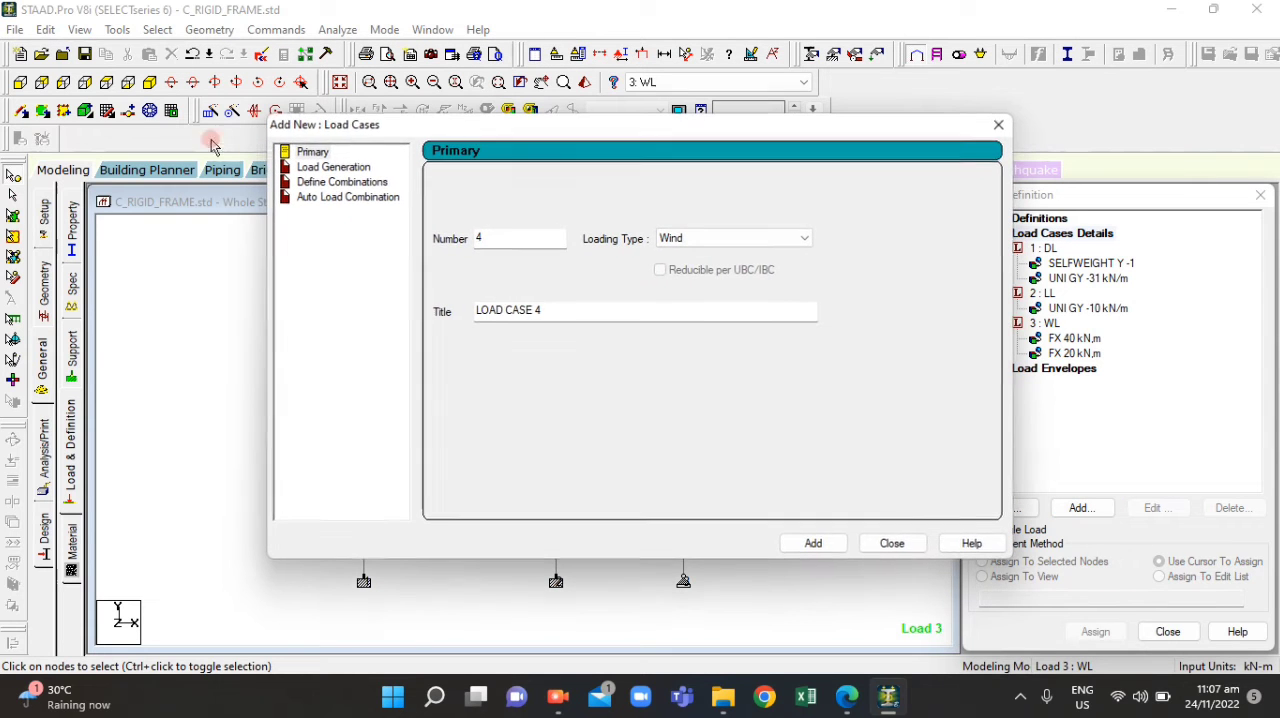
pyautogui.click(352, 188)
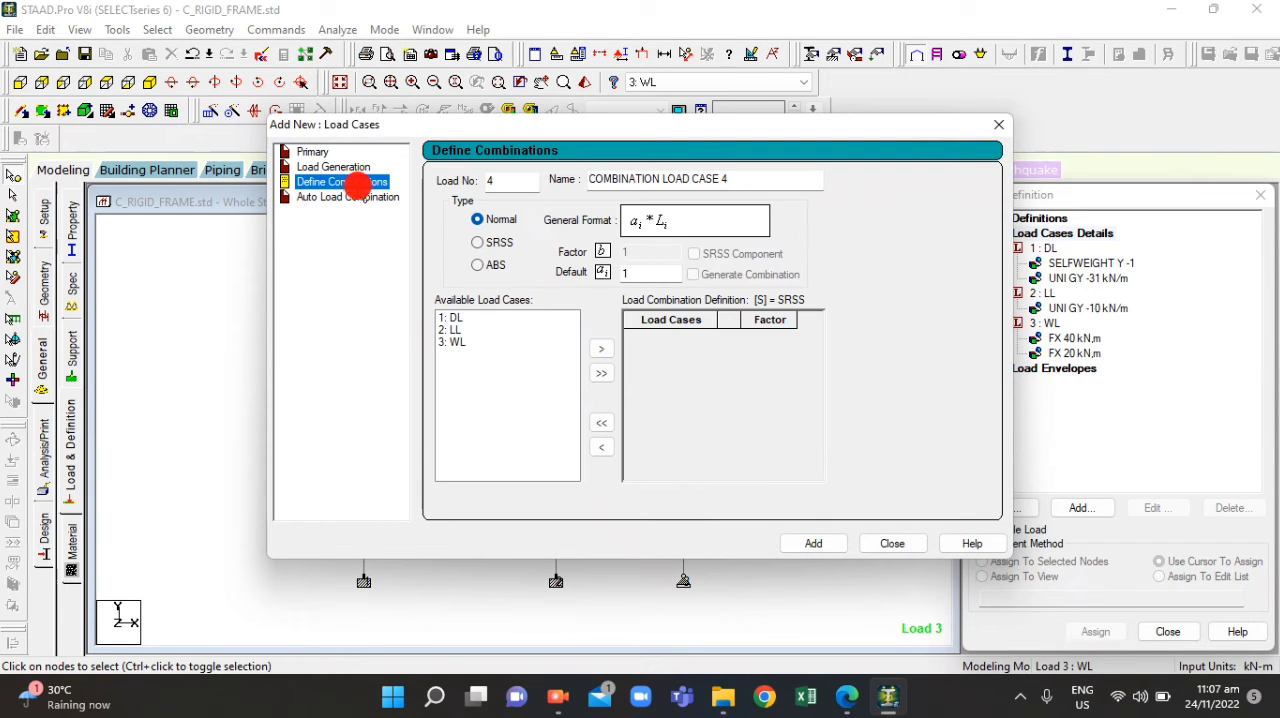
pyautogui.doubleClick(640, 273)
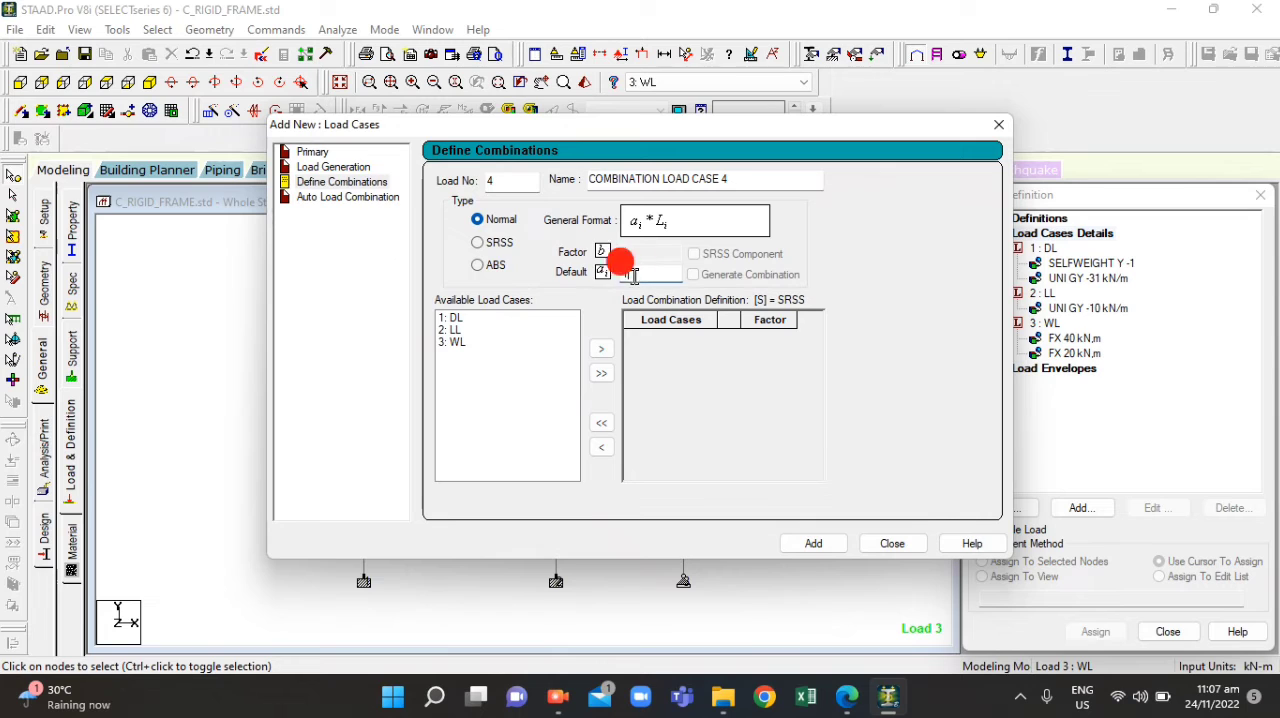
pyautogui.doubleClick(452, 319)
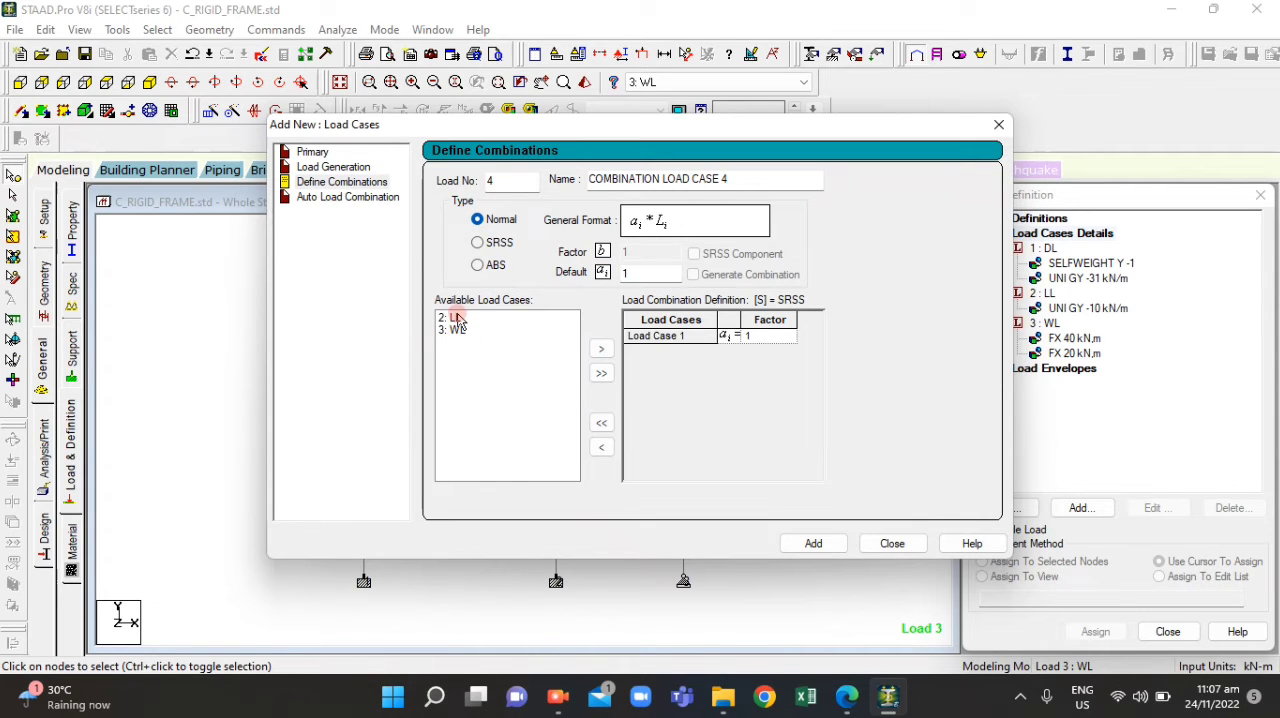
pyautogui.doubleClick(456, 318)
pyautogui.moveTo(726, 178); pyautogui.dragTo(491, 152)
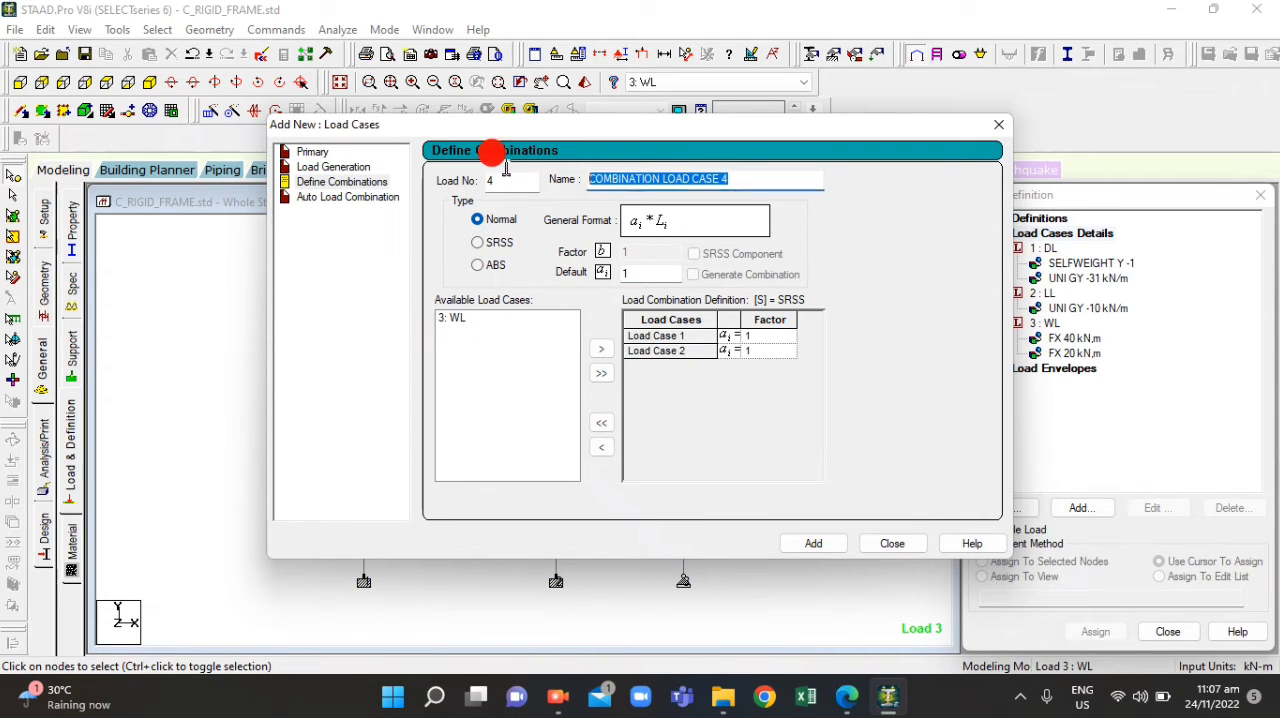
pyautogui.write('CASE NO.1')
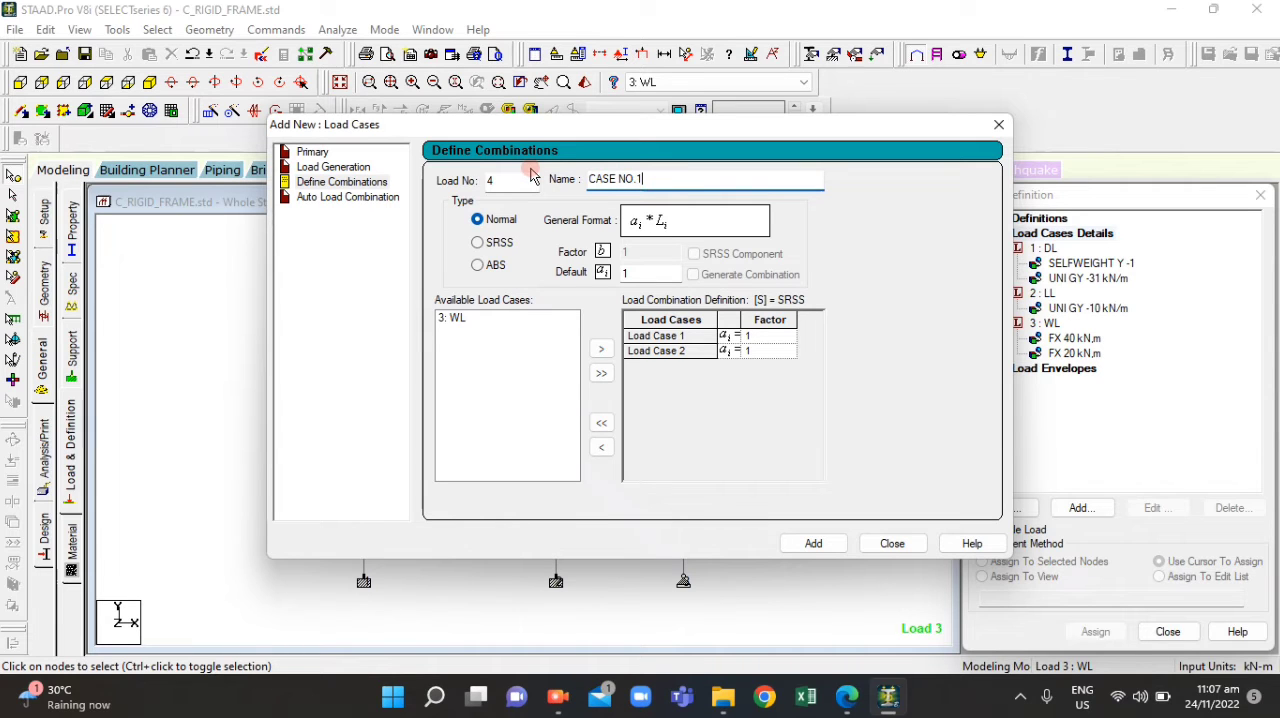
# Set the CASE NO.1 factors to 1.4 for load case 1 and 1.7 for load case 2, and add the combination
pyautogui.click(752, 336)
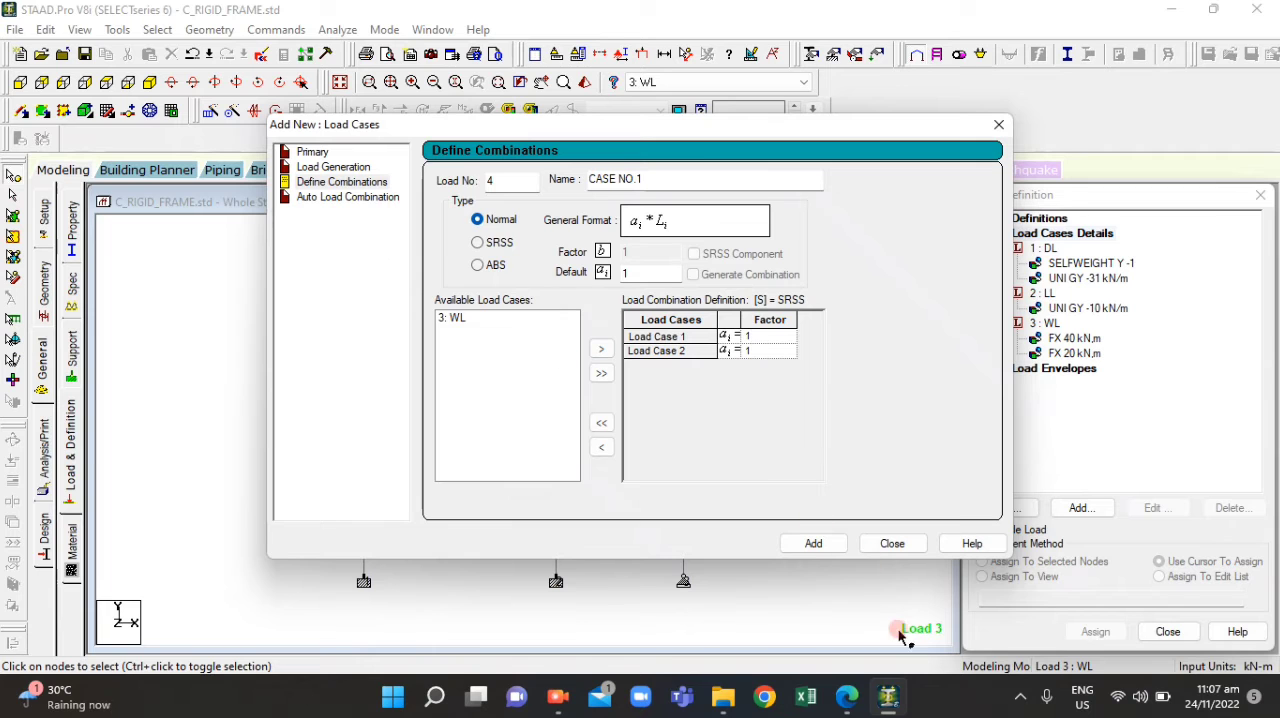
pyautogui.click(847, 700)
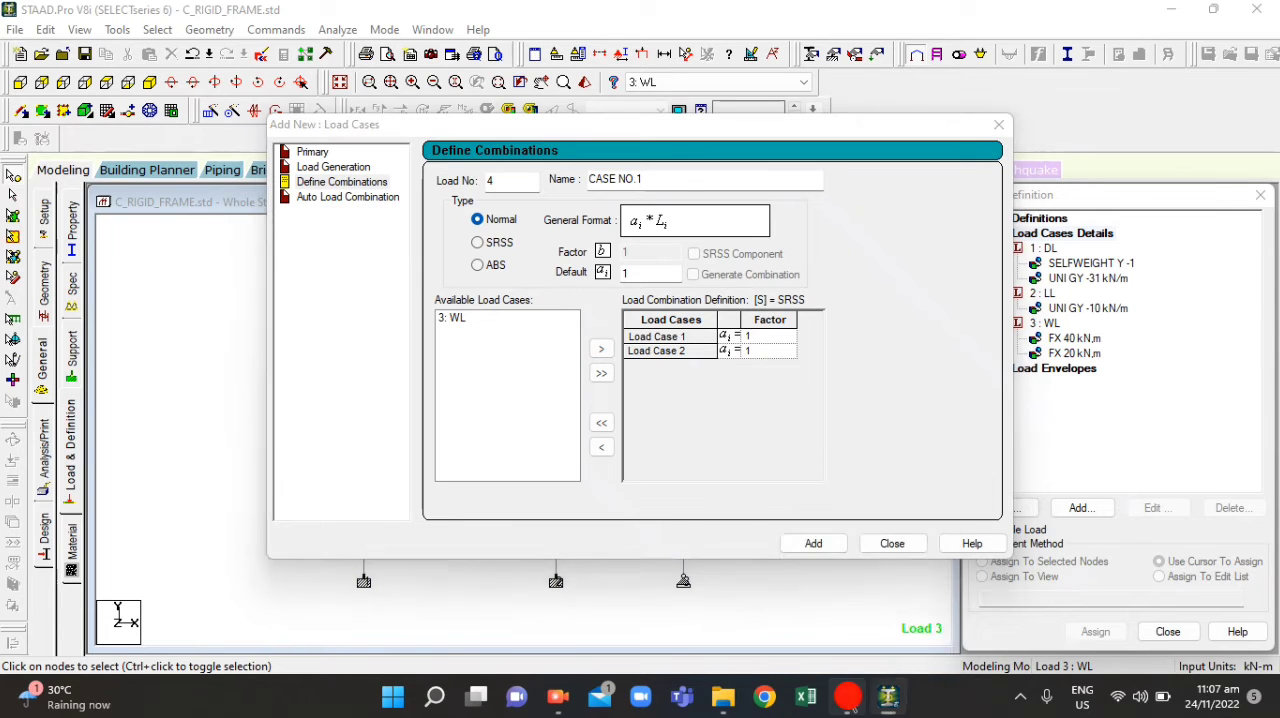
pyautogui.click(847, 700)
pyautogui.click(809, 411)
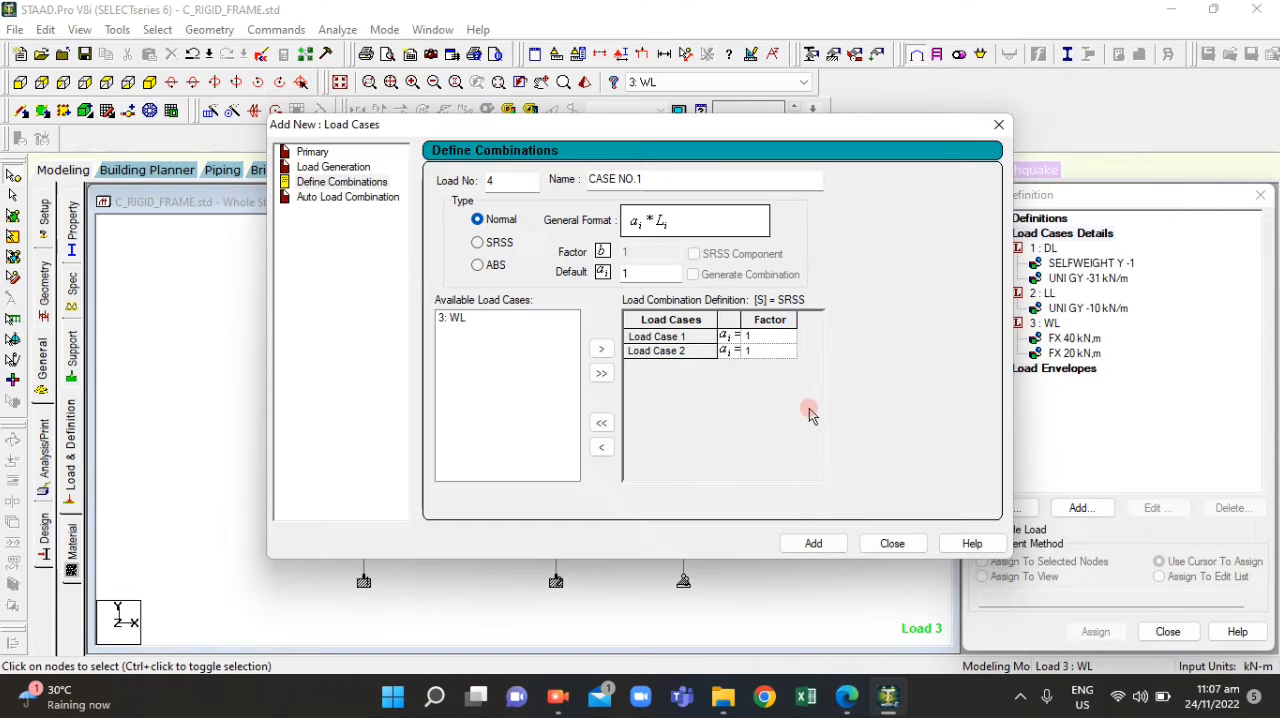
pyautogui.click(787, 370)
pyautogui.click(757, 349)
pyautogui.click(747, 349)
pyautogui.click(752, 350)
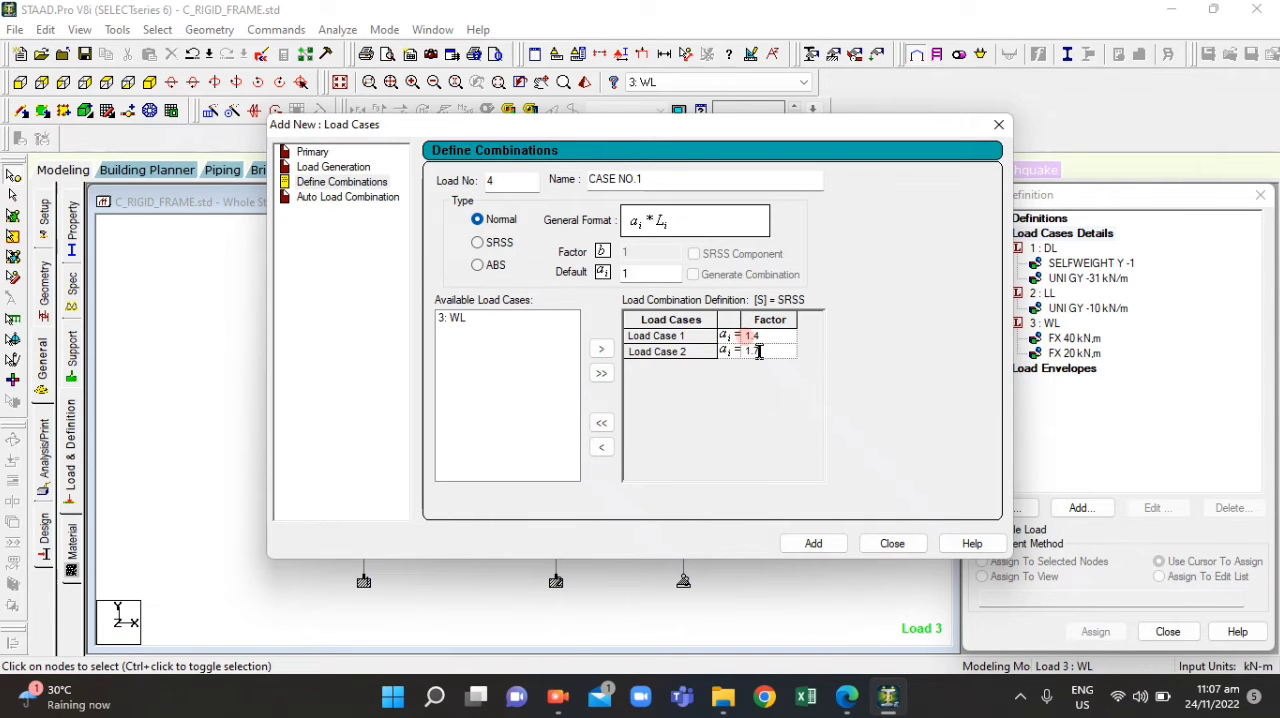
pyautogui.click(800, 543)
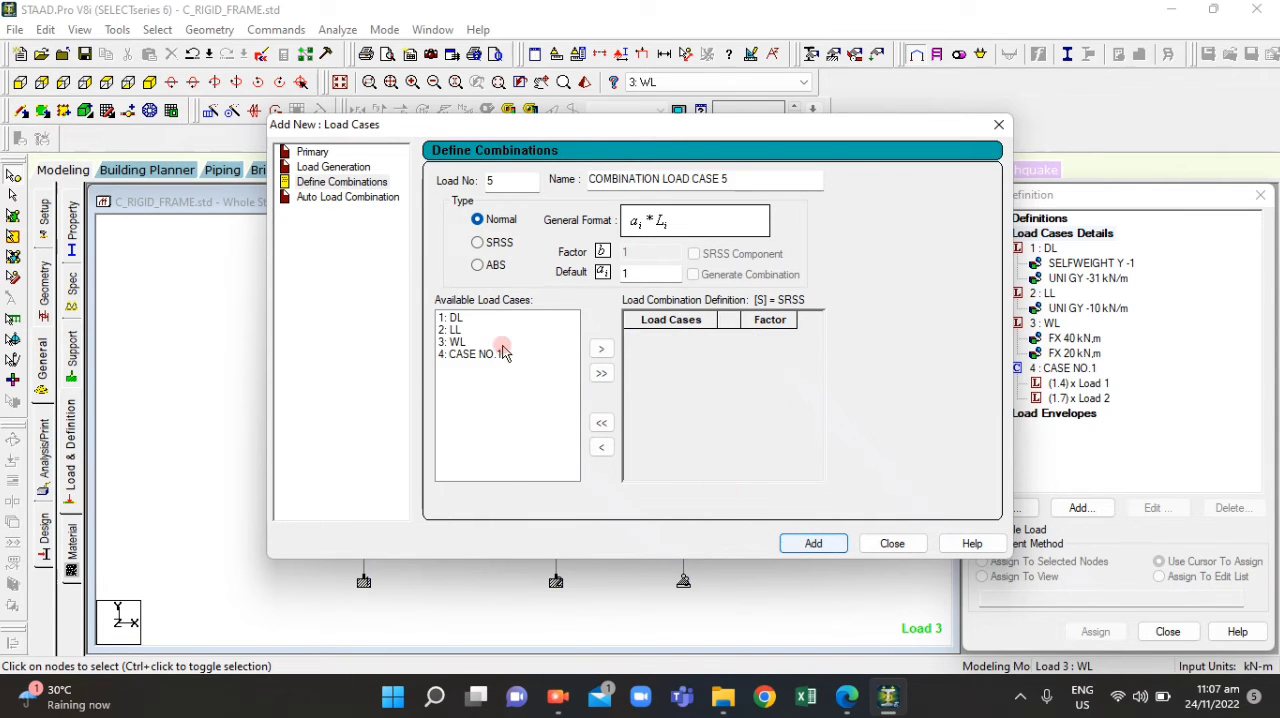
# Name combination load number 5 CASE NO.2 and include the DL, LL and WL load cases in it
pyautogui.moveTo(738, 182); pyautogui.dragTo(484, 180)
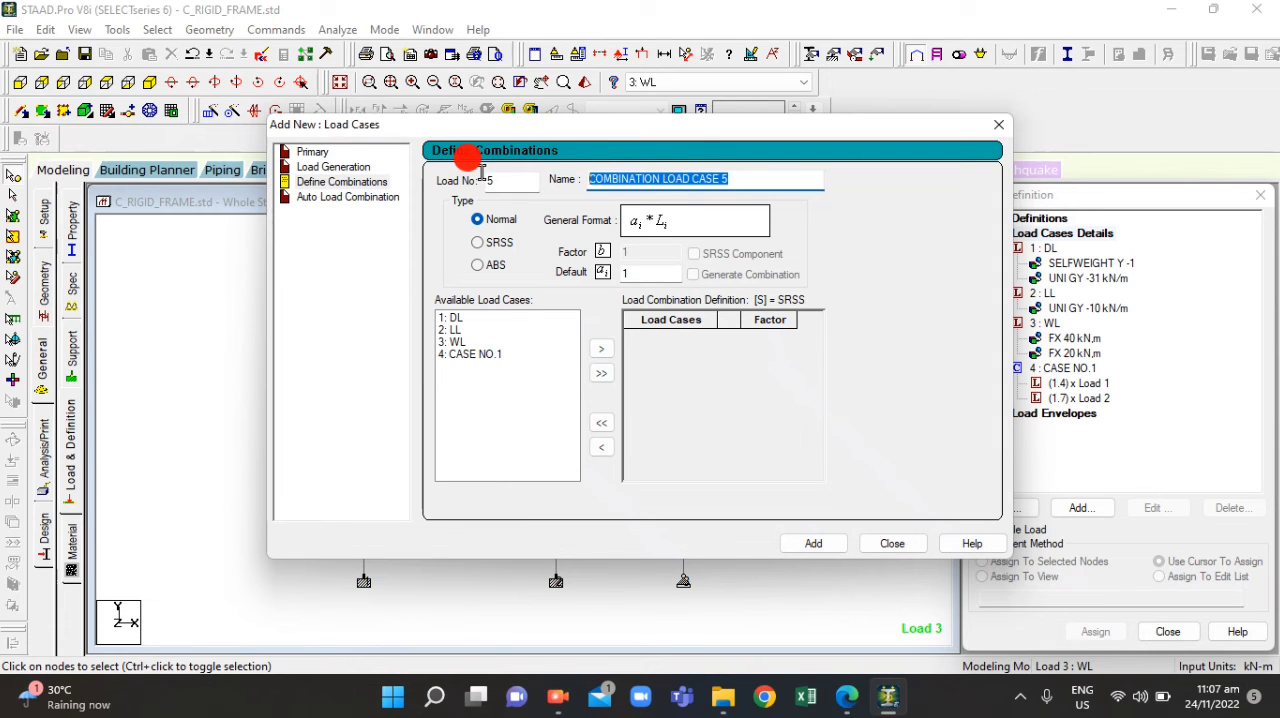
pyautogui.write('CASE NO.2')
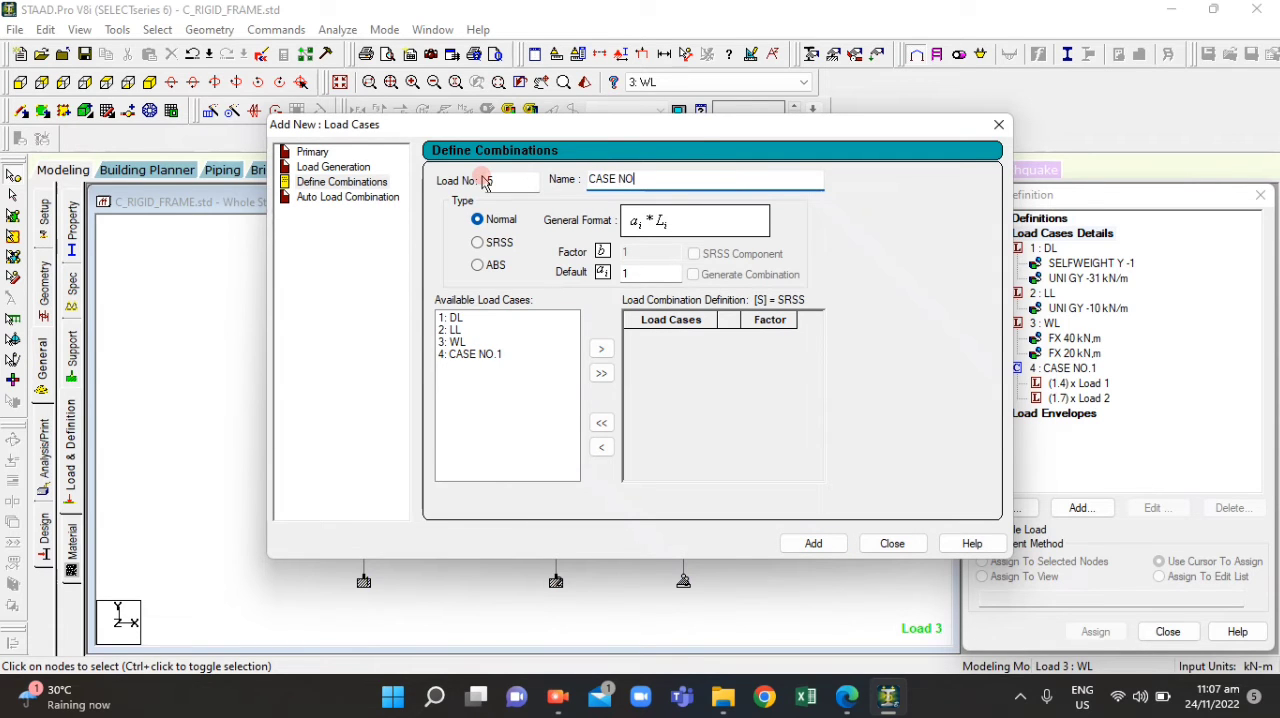
pyautogui.doubleClick(451, 321)
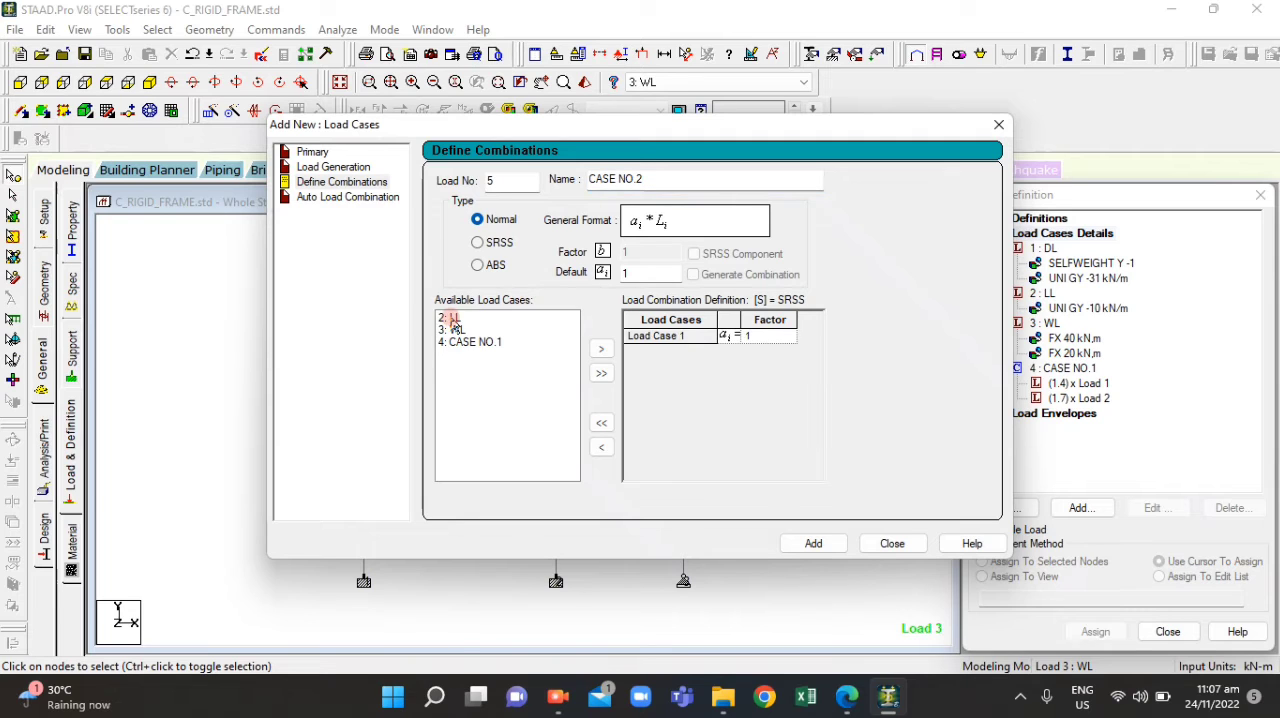
pyautogui.doubleClick(451, 318)
pyautogui.doubleClick(451, 318)
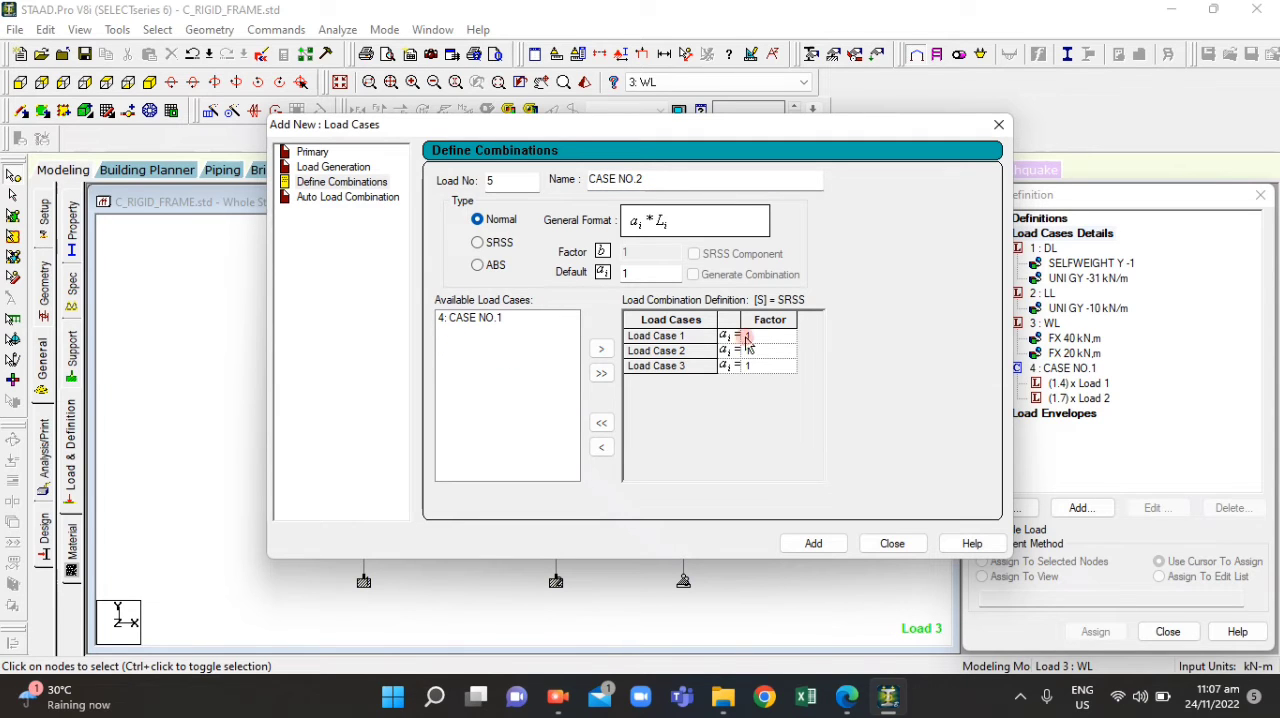
# Set the CASE NO.2 factor for load case 1 to 1.05, consulting the combinations in ACT4.1.pdf
pyautogui.click(754, 336)
pyautogui.click(760, 337)
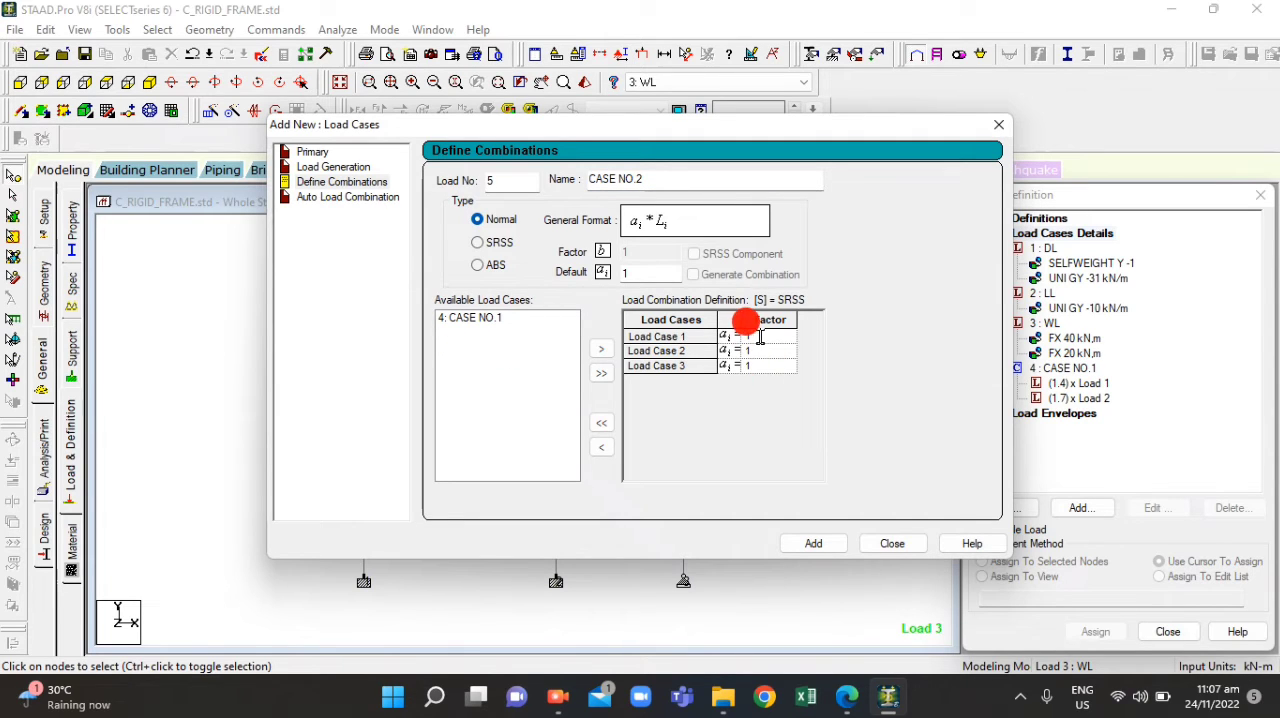
pyautogui.click(847, 697)
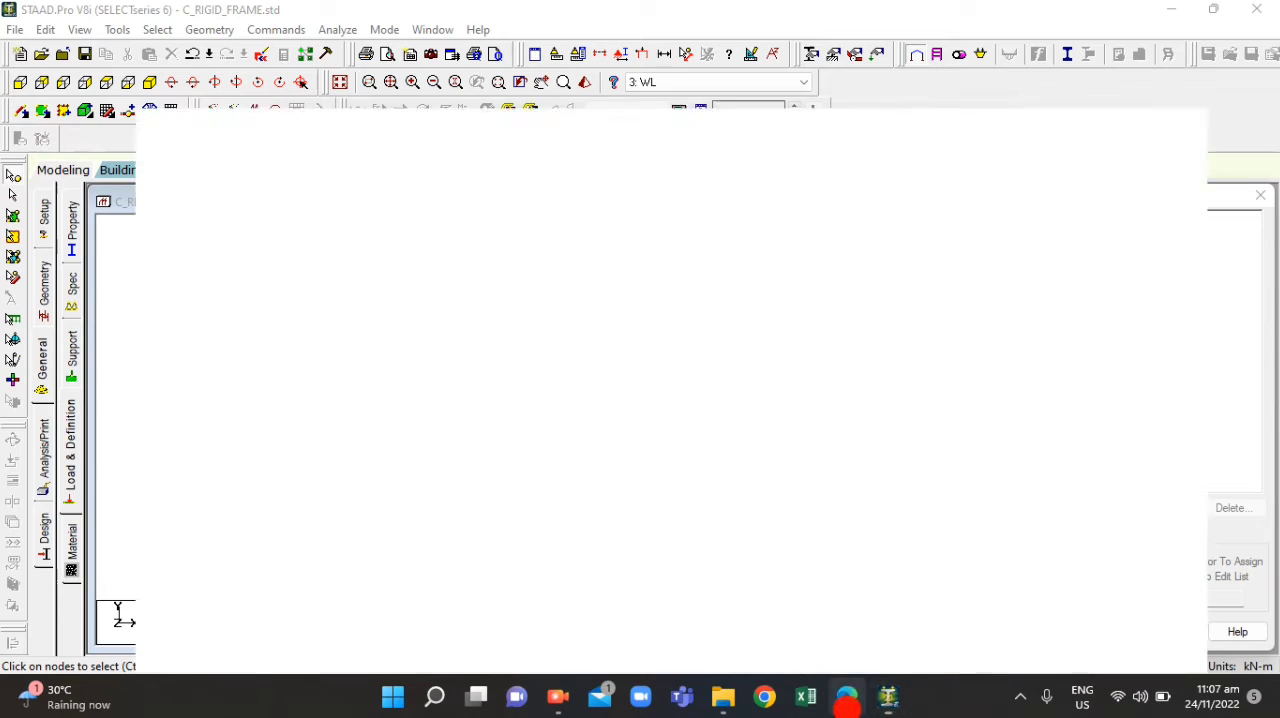
pyautogui.click(846, 708)
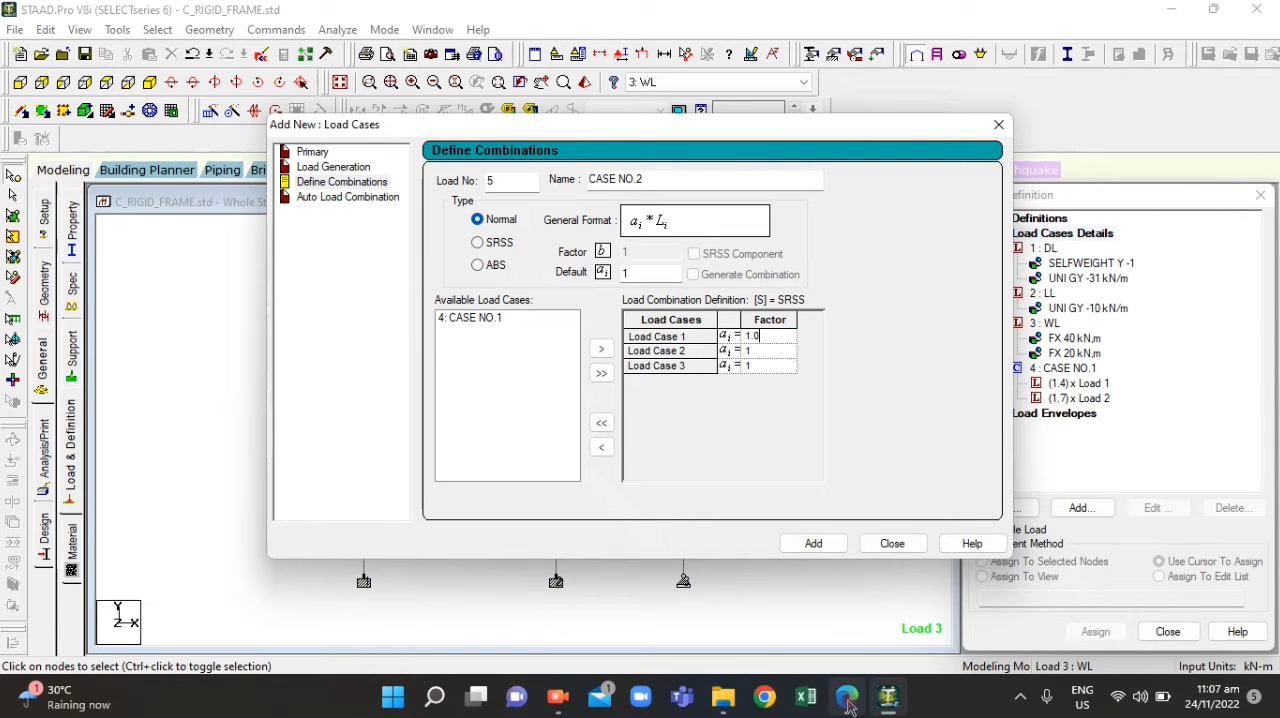
# Check the live load factor in ACT4.1.pdf and set the CASE NO.2 factor for load case 2 to 1.275
pyautogui.click(759, 350)
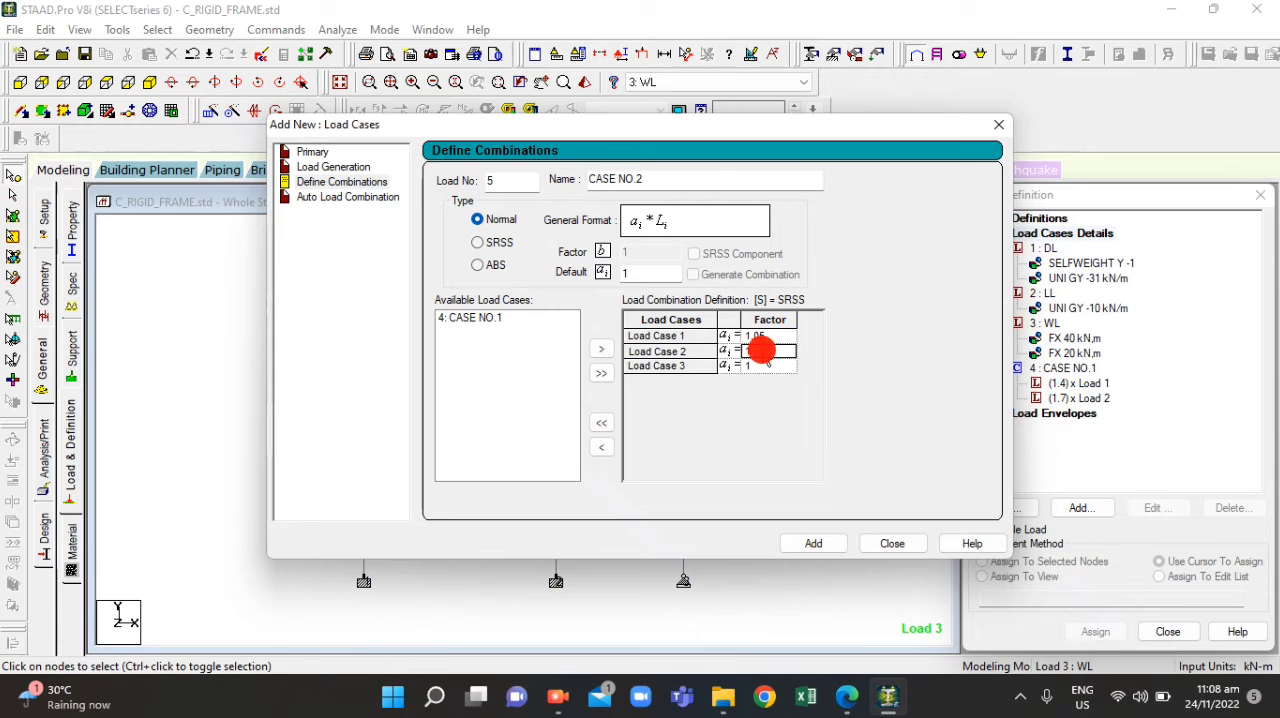
pyautogui.click(852, 706)
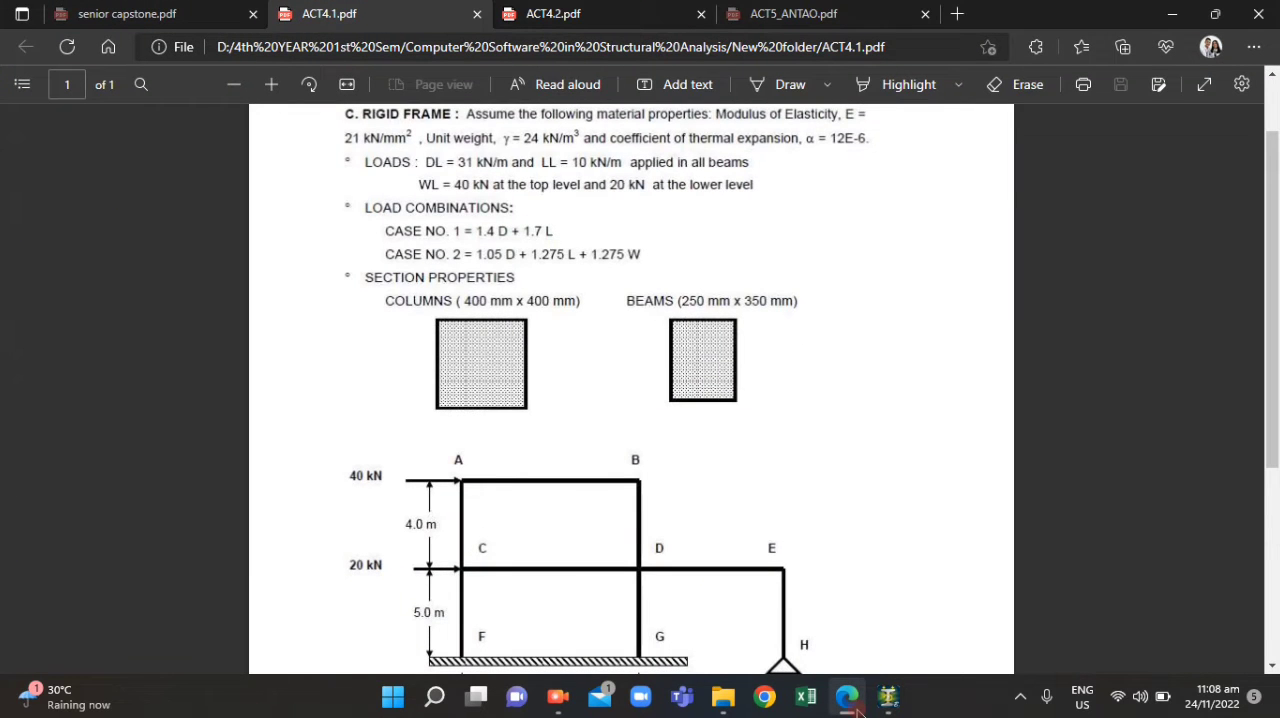
pyautogui.click(855, 708)
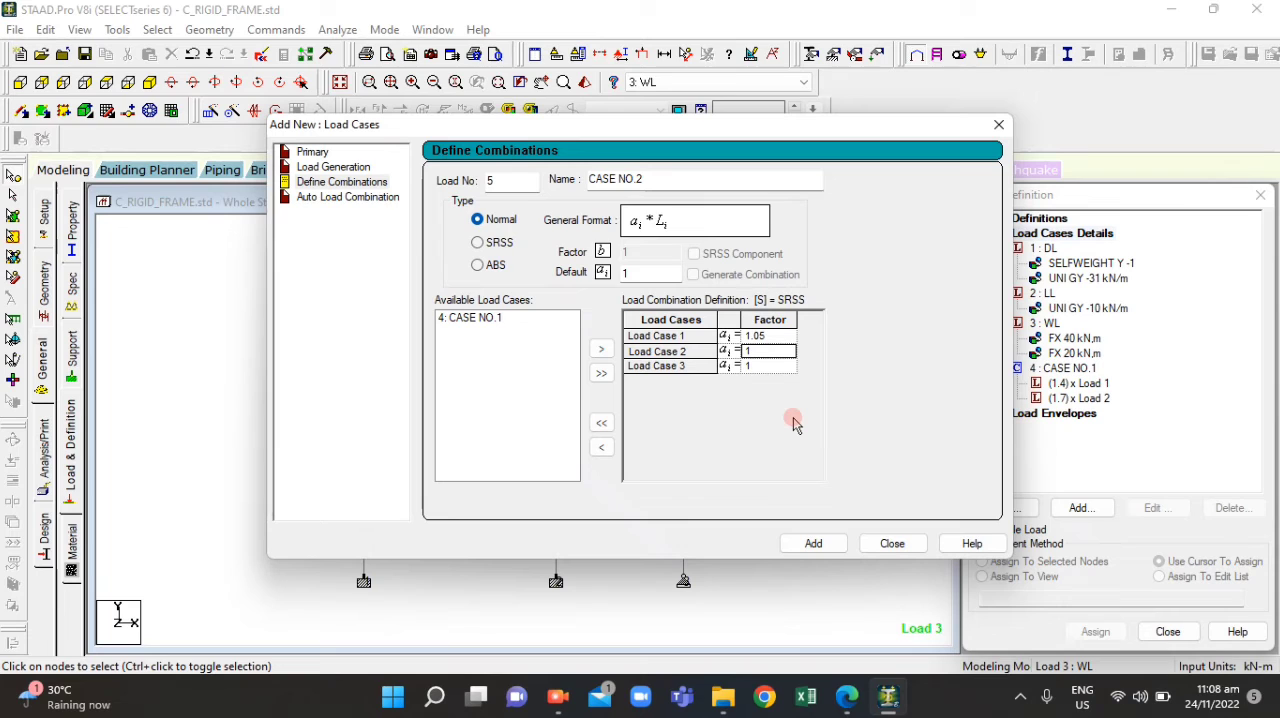
pyautogui.click(765, 346)
pyautogui.rightClick(761, 348)
pyautogui.click(755, 350)
pyautogui.click(754, 349)
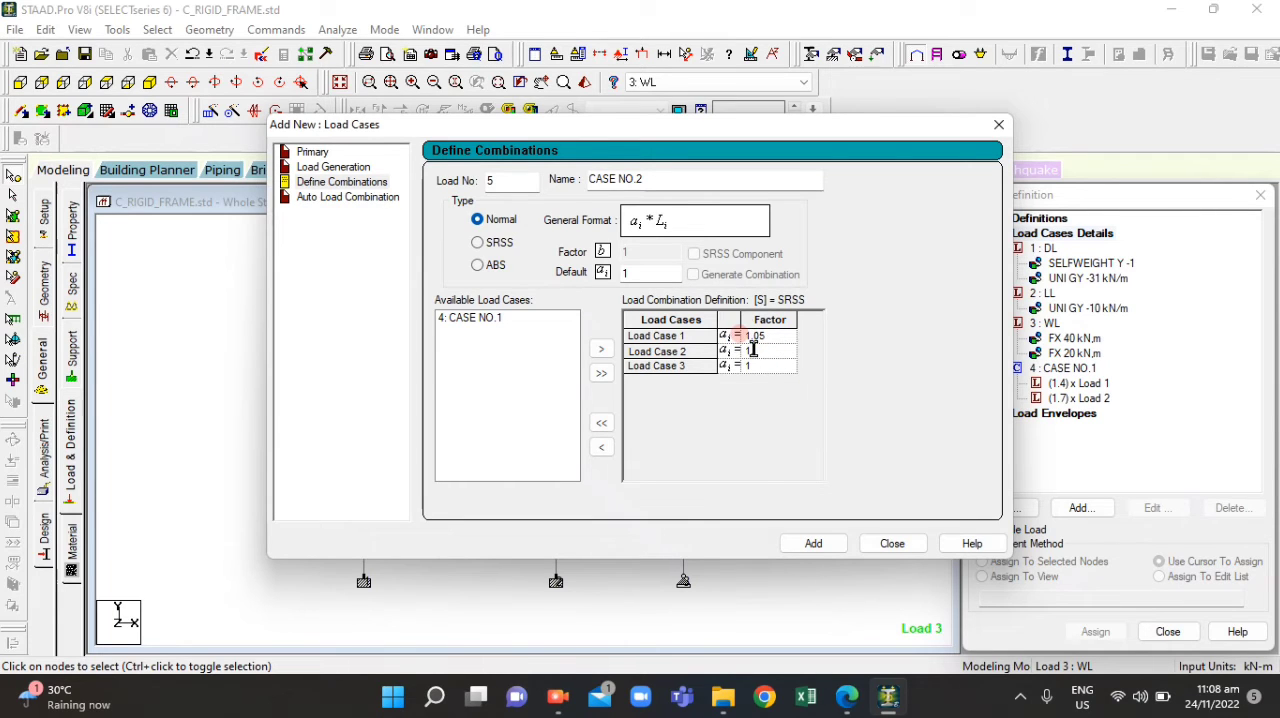
pyautogui.write('.275')
# Set the CASE NO.2 factor for load case 3 to 1.275, add the combination and close the load case dialog
pyautogui.click(847, 699)
pyautogui.click(848, 697)
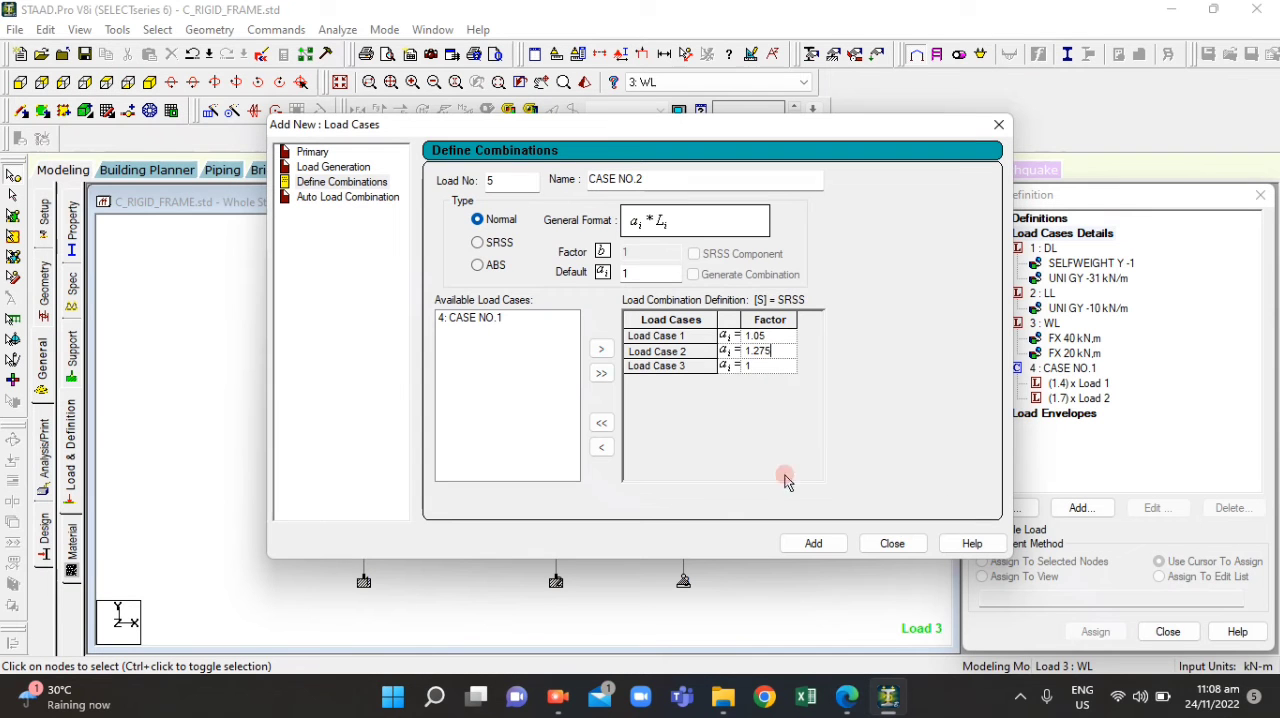
pyautogui.click(752, 365)
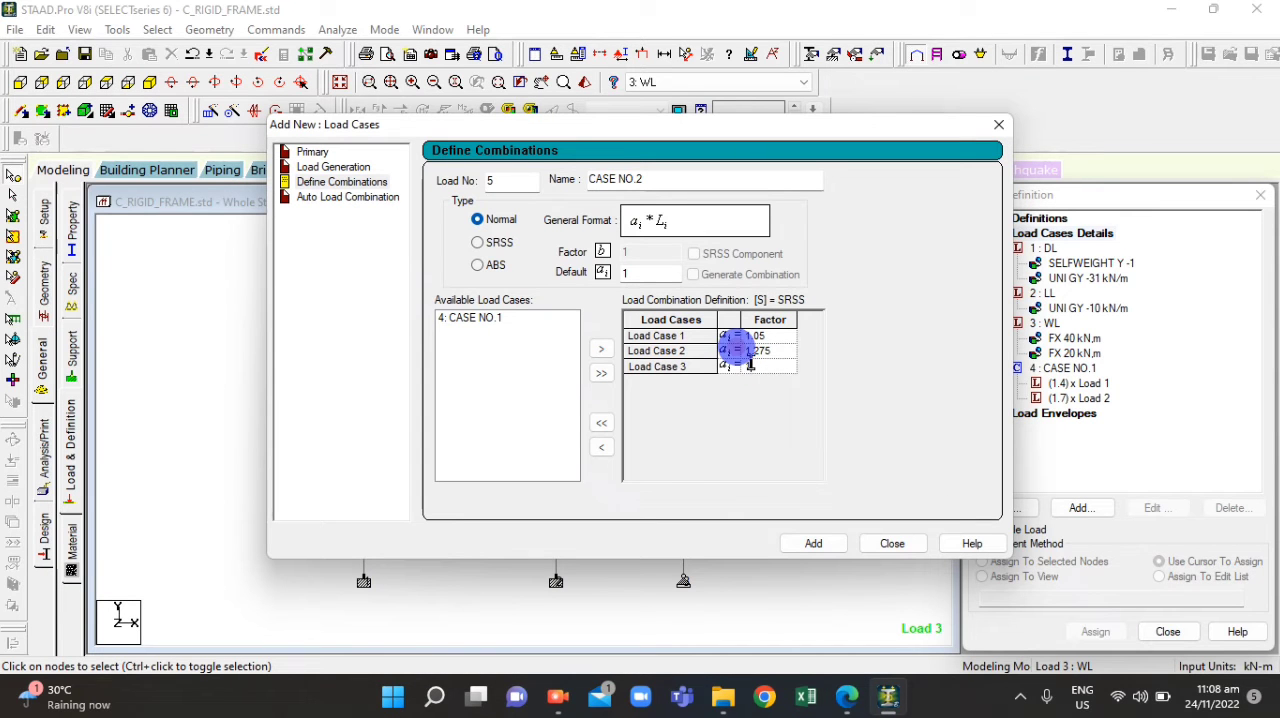
pyautogui.write('1.275')
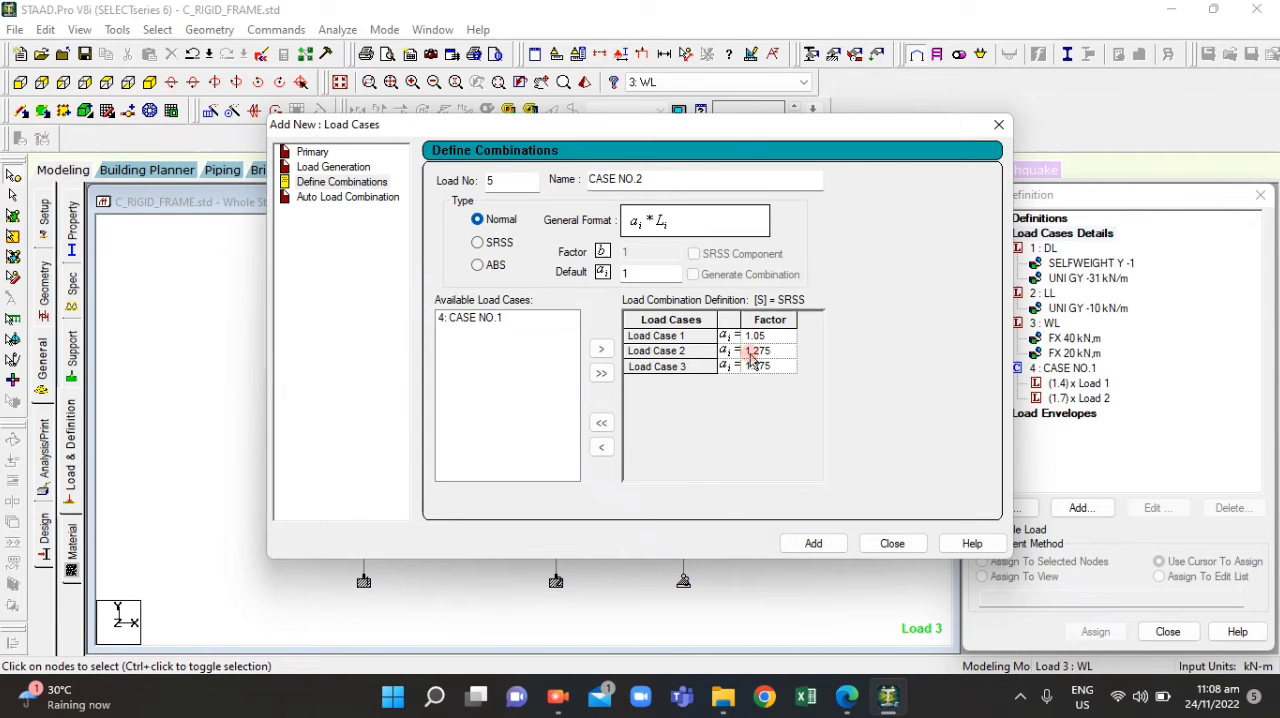
pyautogui.click(816, 542)
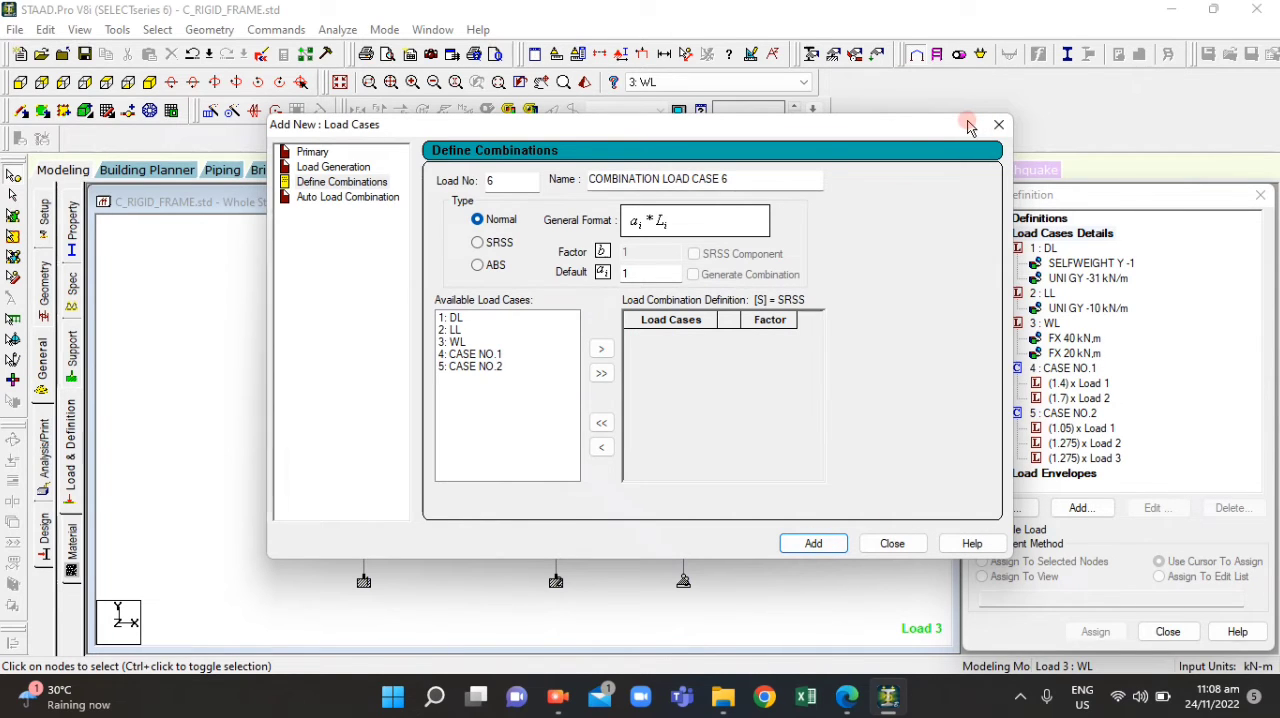
pyautogui.moveTo(915, 128); pyautogui.dragTo(800, 195)
pyautogui.click(885, 200)
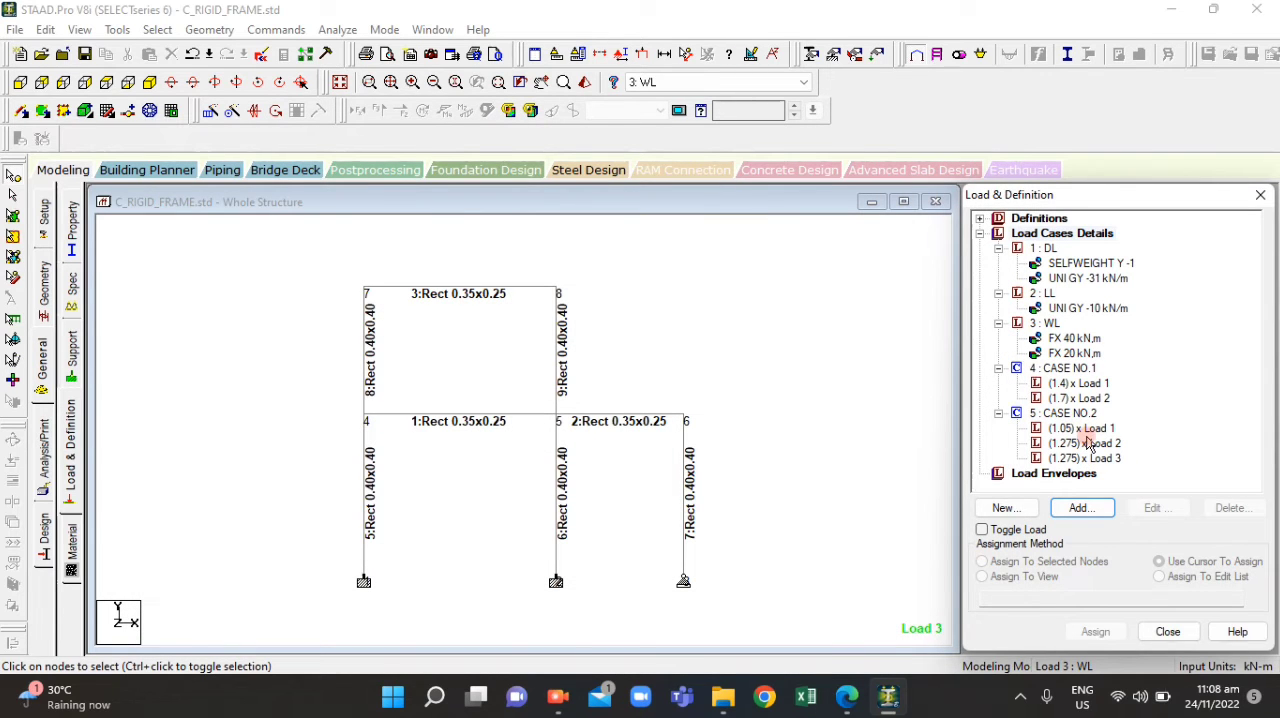
# Open the CASE NO.1 combination to review its load cases and factors, and close it without changes
pyautogui.click(1080, 413)
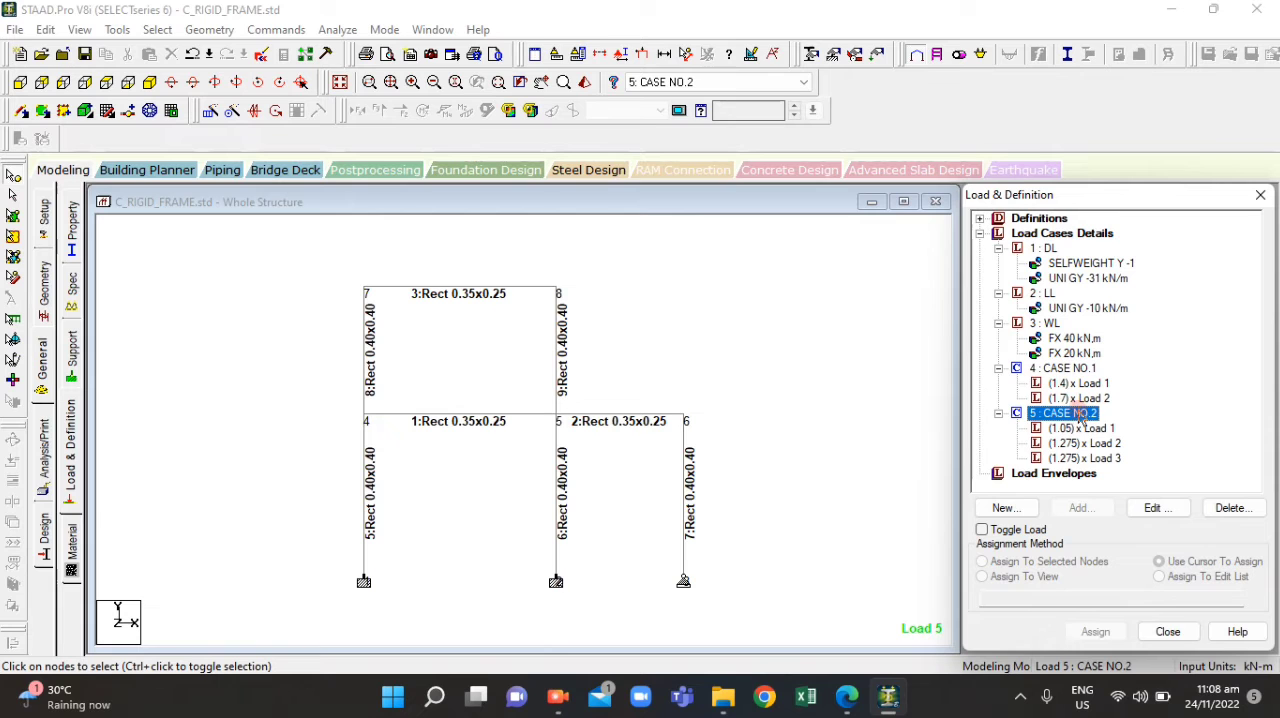
pyautogui.click(1078, 368)
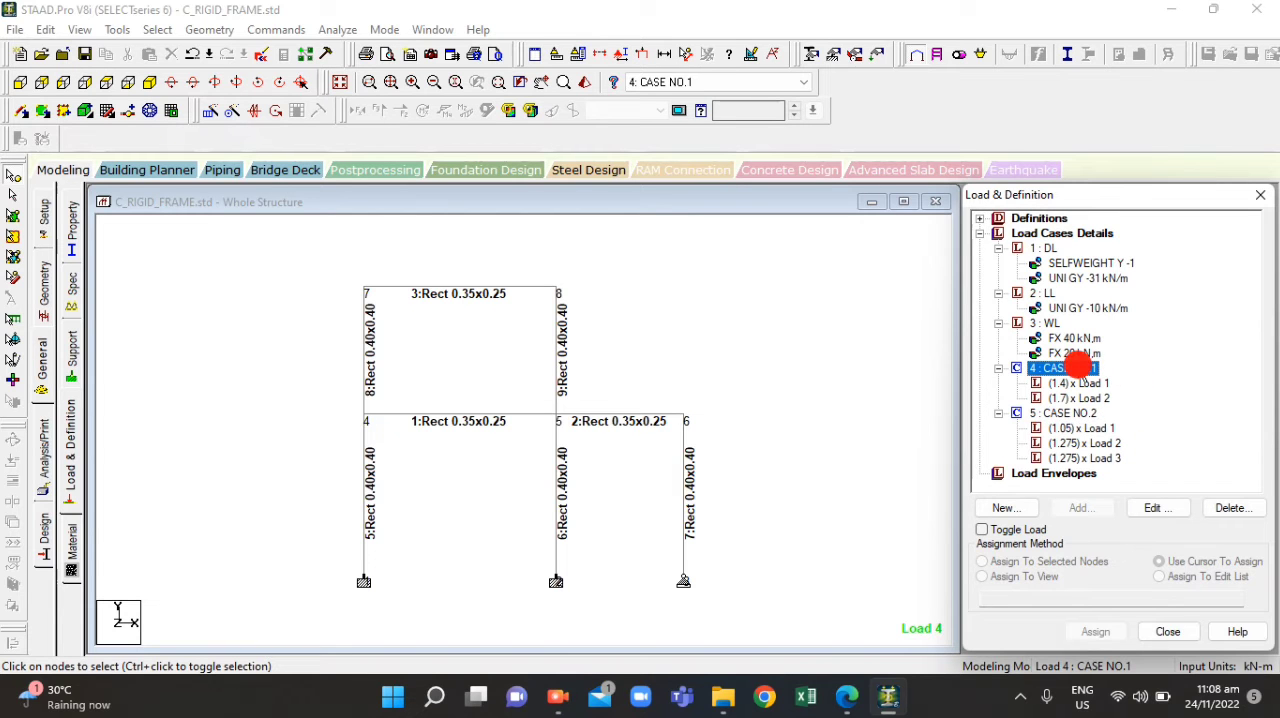
pyautogui.doubleClick(1076, 369)
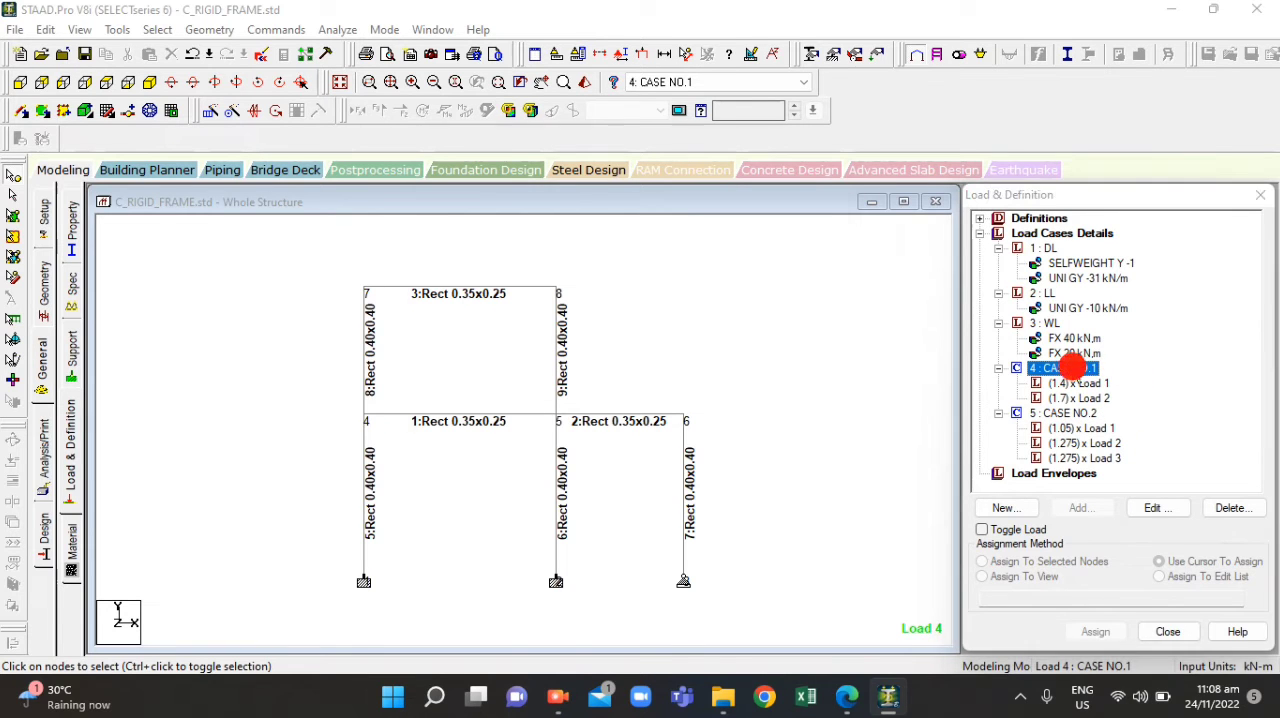
pyautogui.doubleClick(1058, 367)
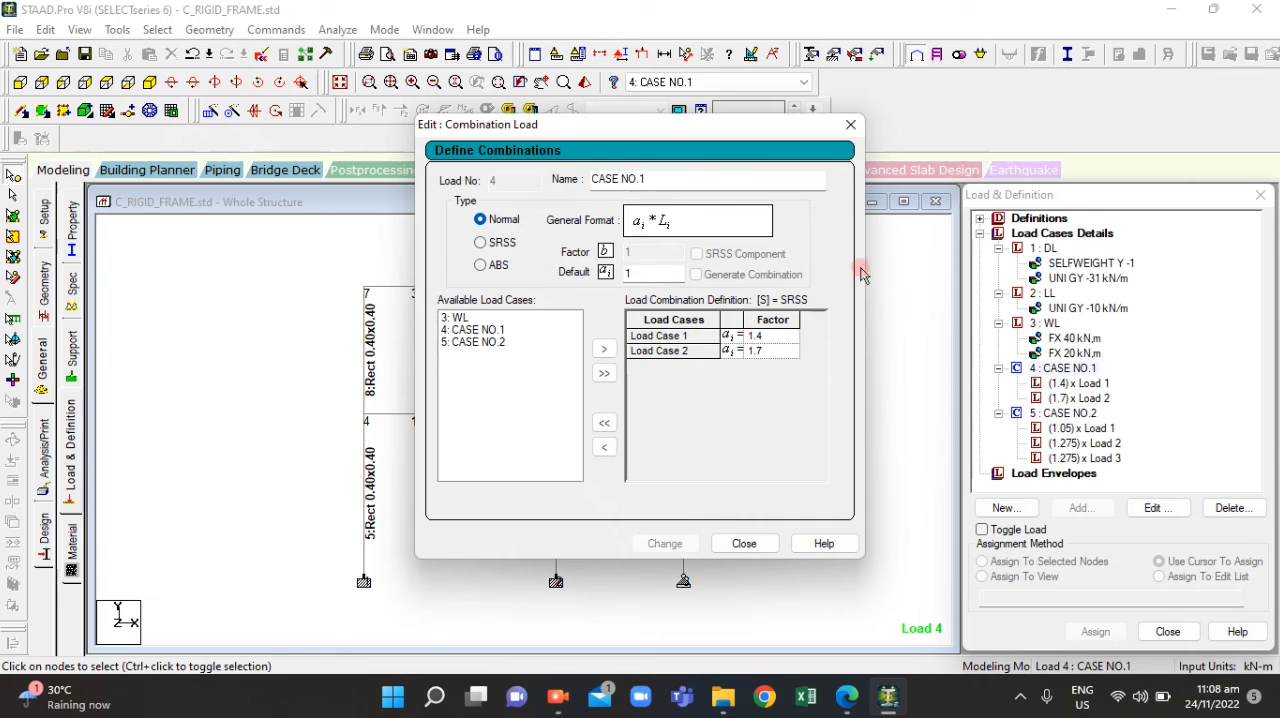
pyautogui.click(850, 125)
pyautogui.click(818, 282)
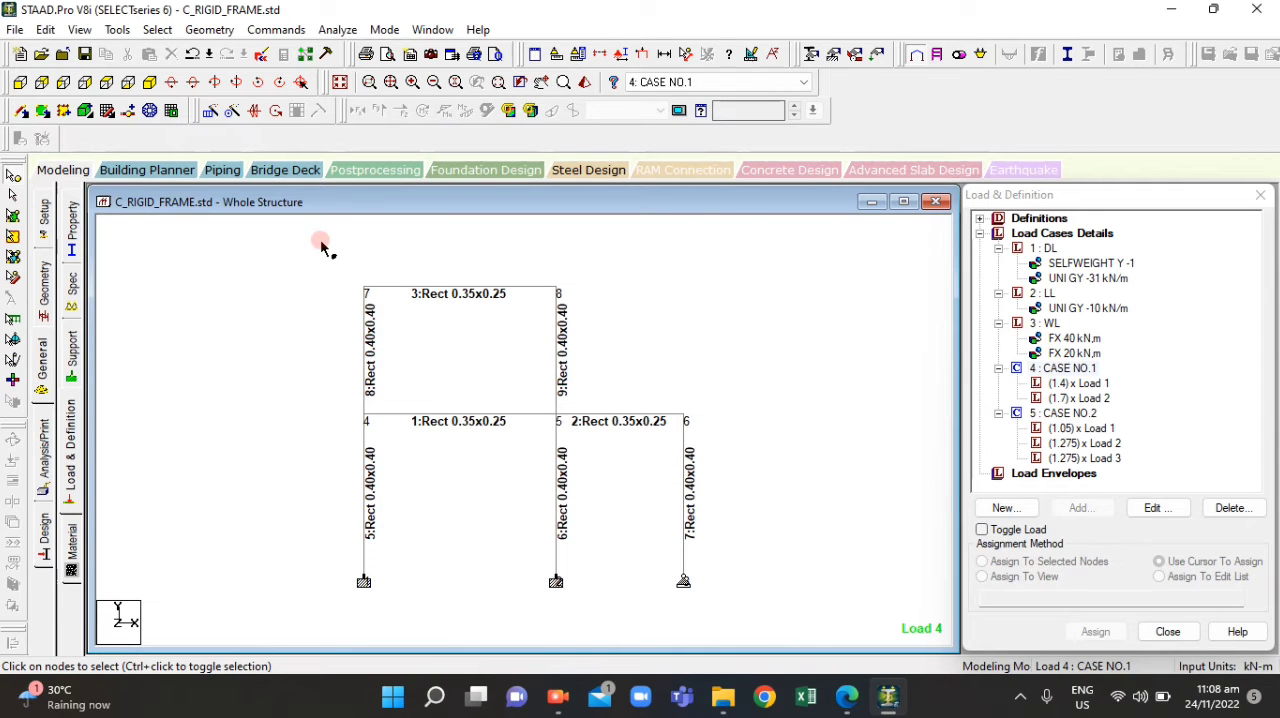
# Make CASE NO.2 the active load case and display the component loads of both combinations on the frame
pyautogui.click(770, 88)
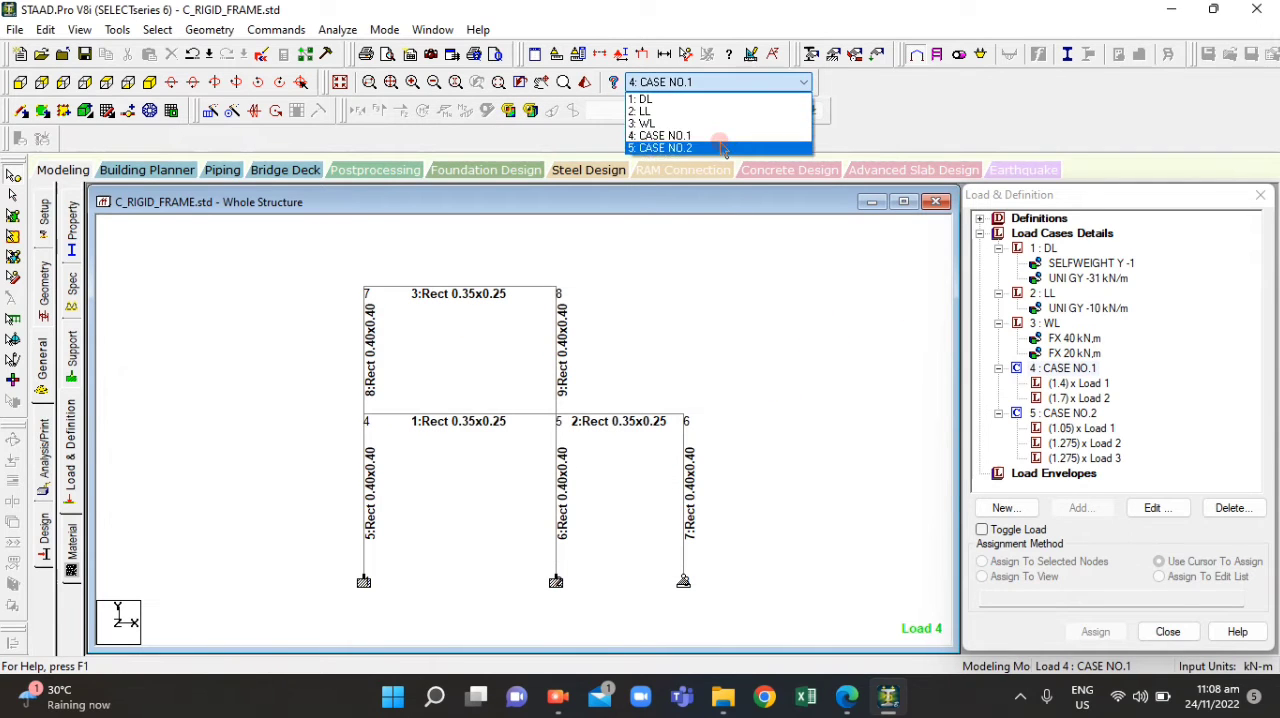
pyautogui.click(720, 144)
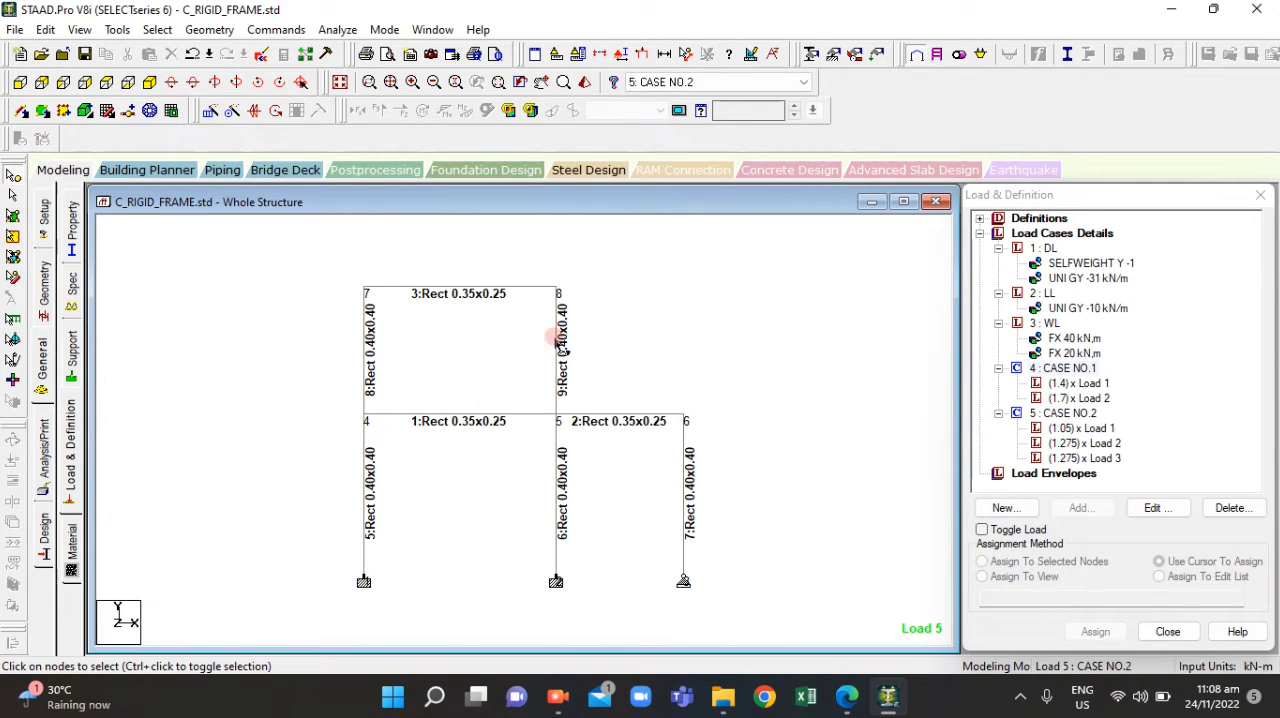
pyautogui.scroll(-2, 547, 335)
pyautogui.scroll(3, 528, 434)
pyautogui.scroll(-1, 528, 440)
pyautogui.click(1058, 383)
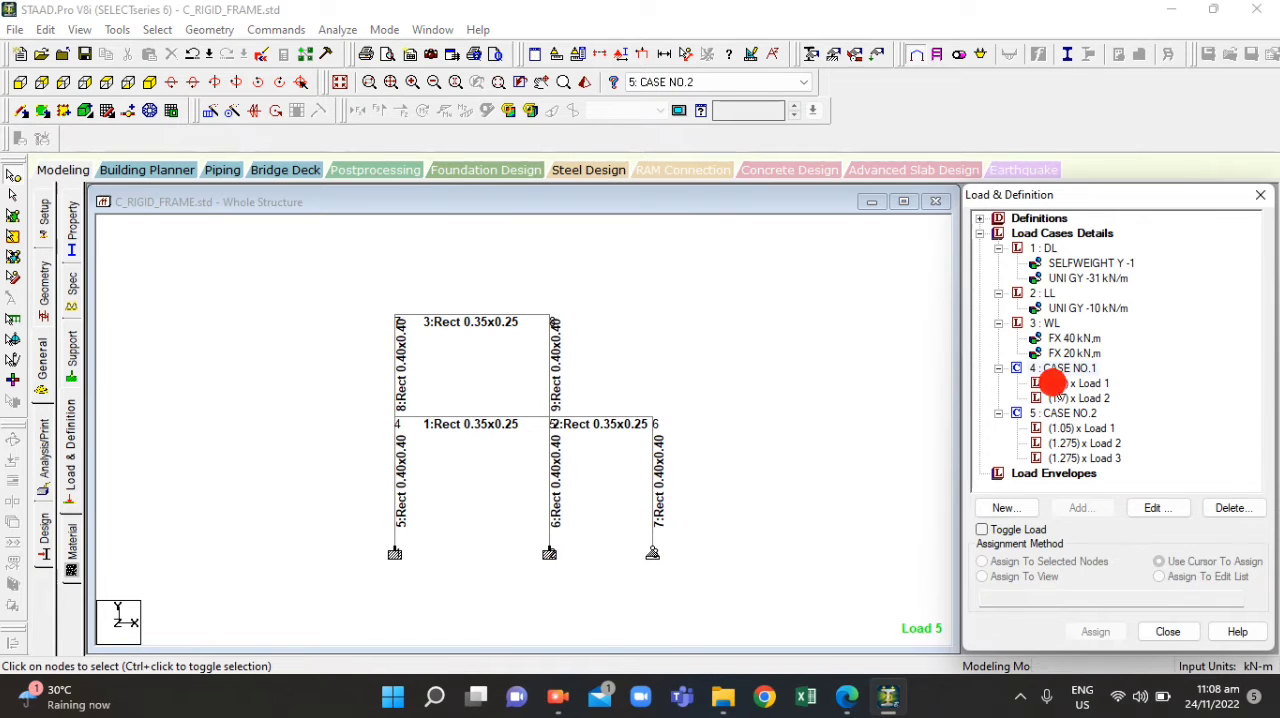
pyautogui.click(1068, 398)
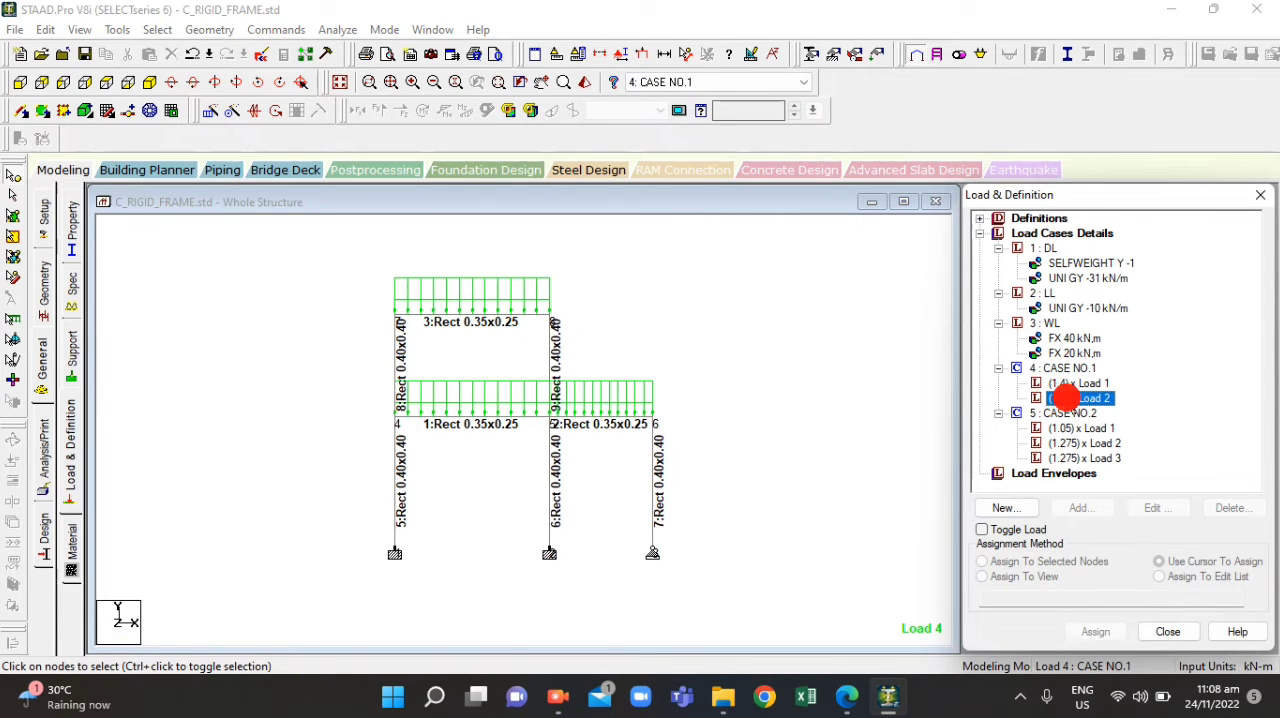
pyautogui.click(1064, 428)
pyautogui.click(1066, 443)
pyautogui.click(1068, 458)
pyautogui.click(848, 400)
pyautogui.click(591, 266)
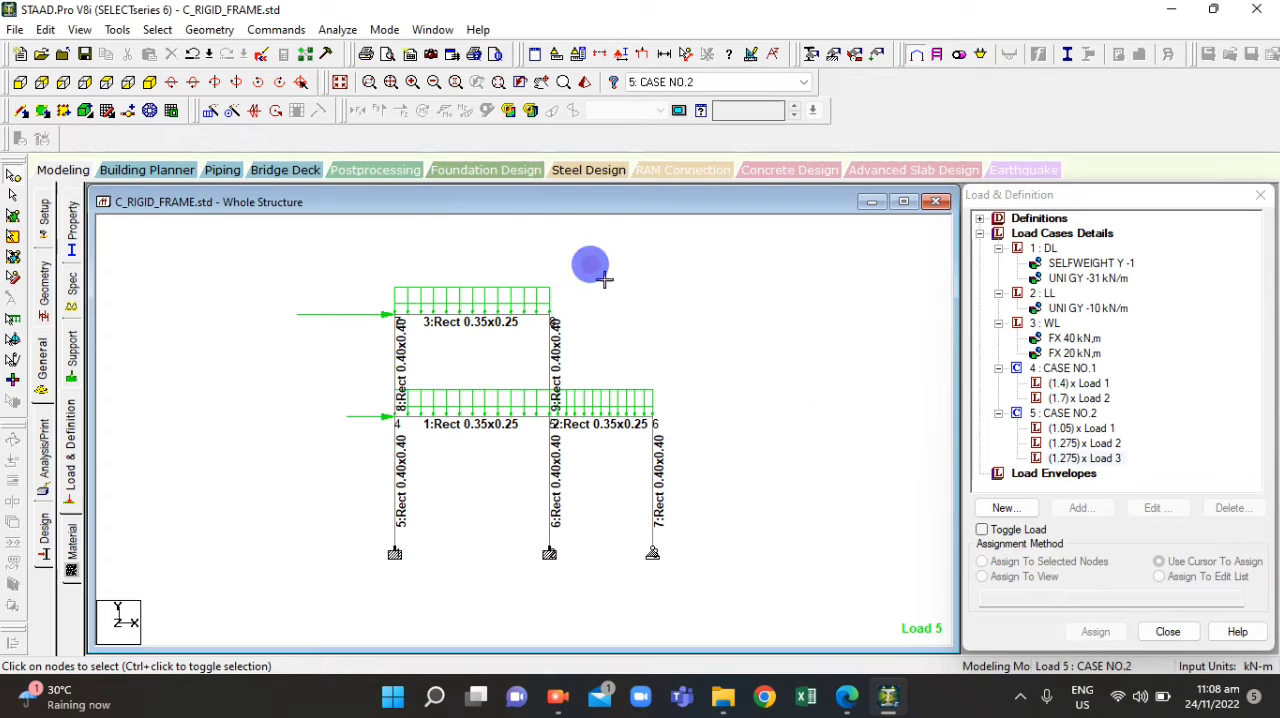
# Examine the CASE NO.1 combination on the frame, displaying its (1.4) x Load 1 and (1.7) x Load 2 components
pyautogui.click(1075, 368)
pyautogui.click(595, 369)
pyautogui.scroll(-3, 563, 353)
pyautogui.scroll(3, 471, 428)
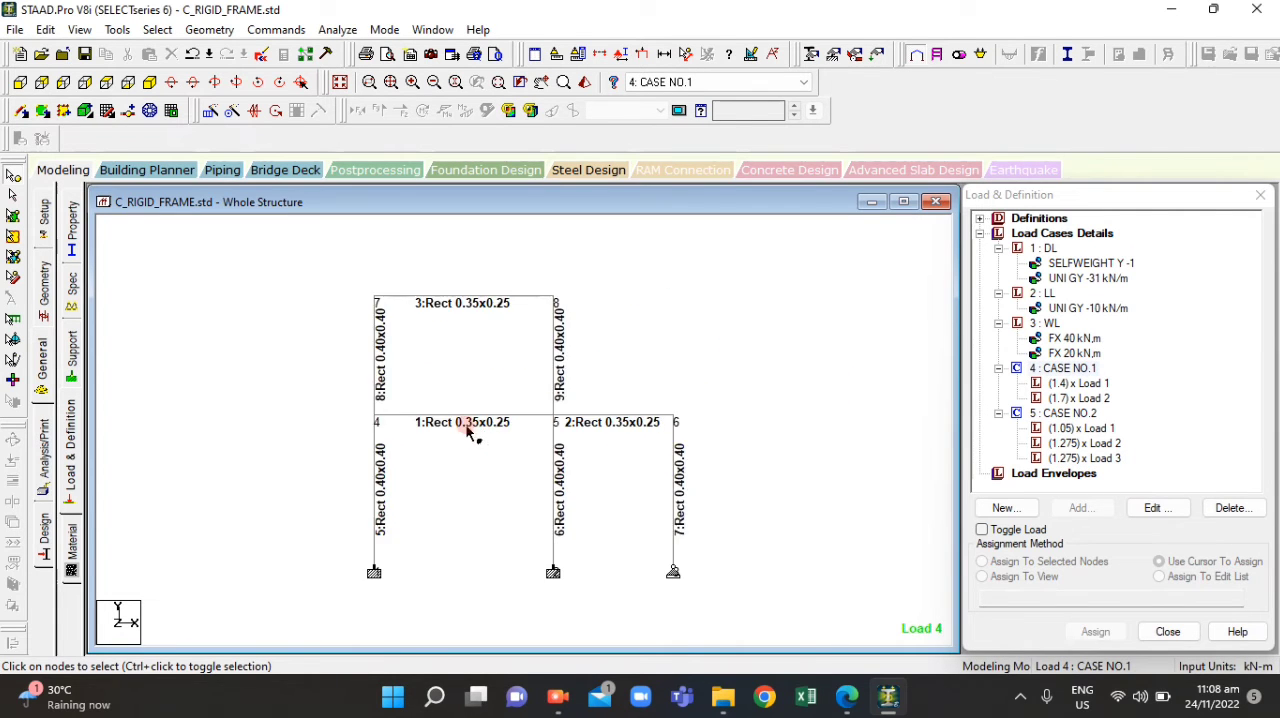
pyautogui.click(1088, 429)
pyautogui.click(1068, 383)
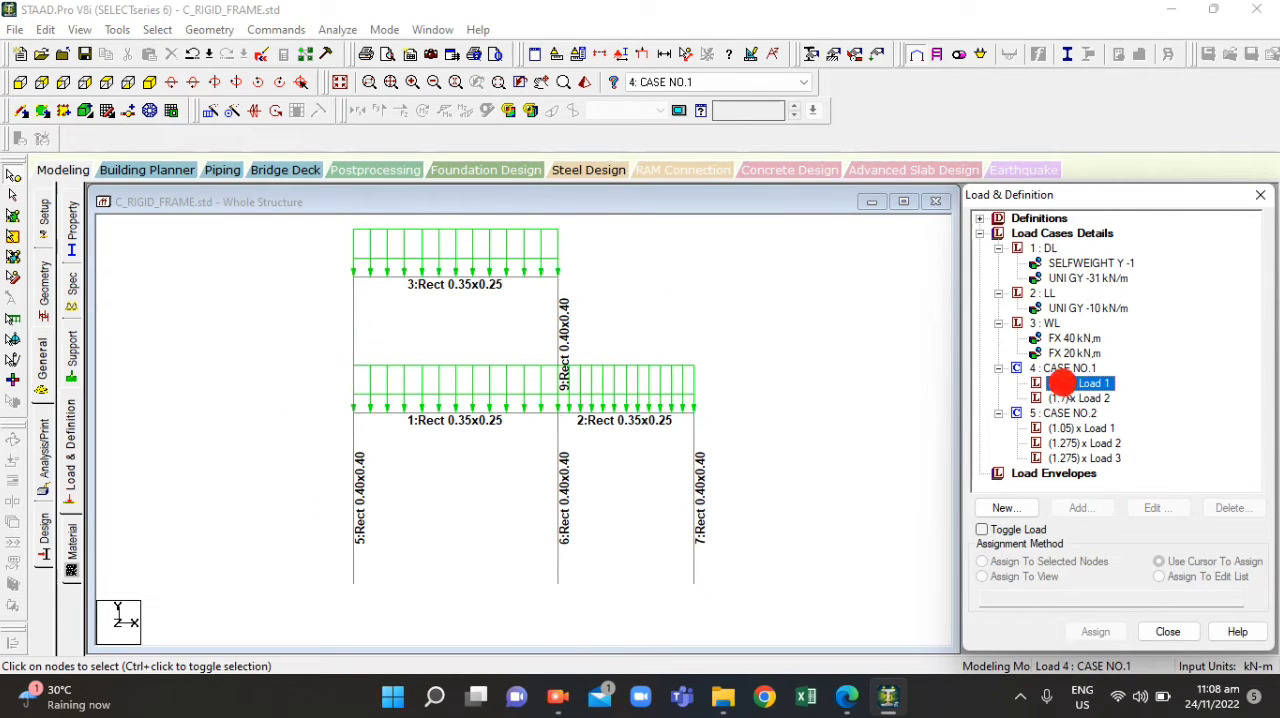
pyautogui.click(1072, 398)
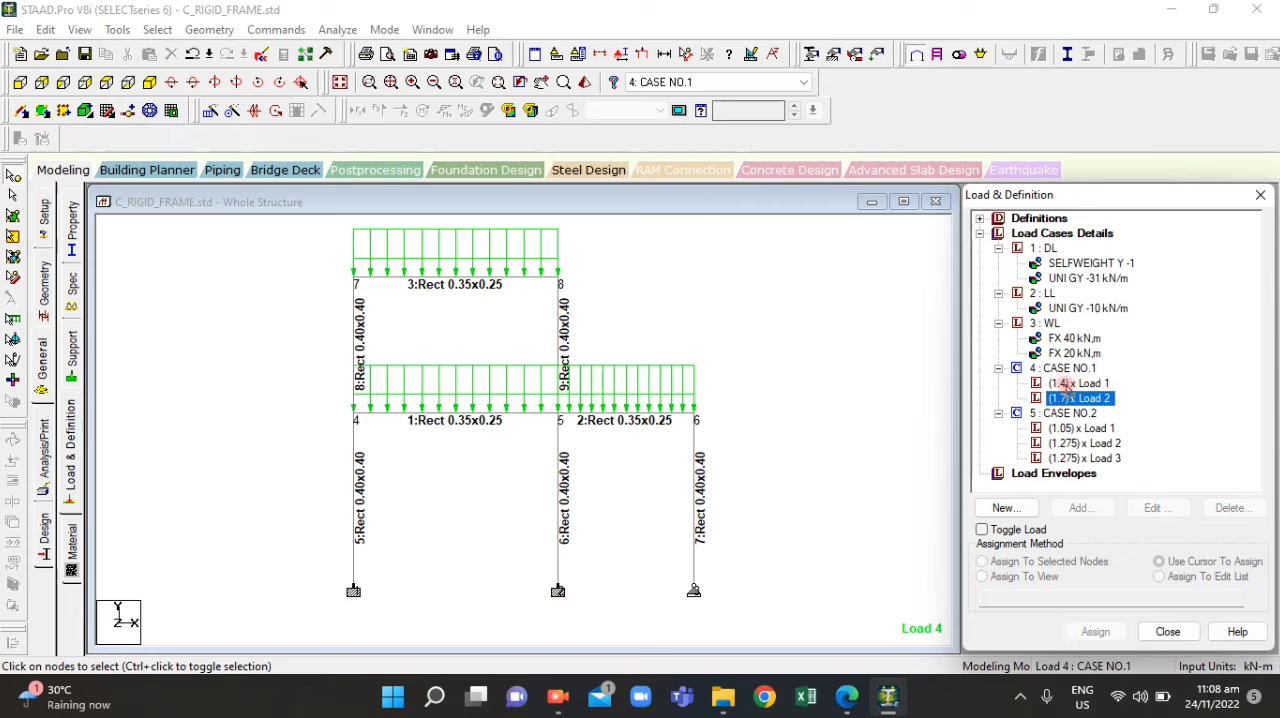
pyautogui.click(1058, 367)
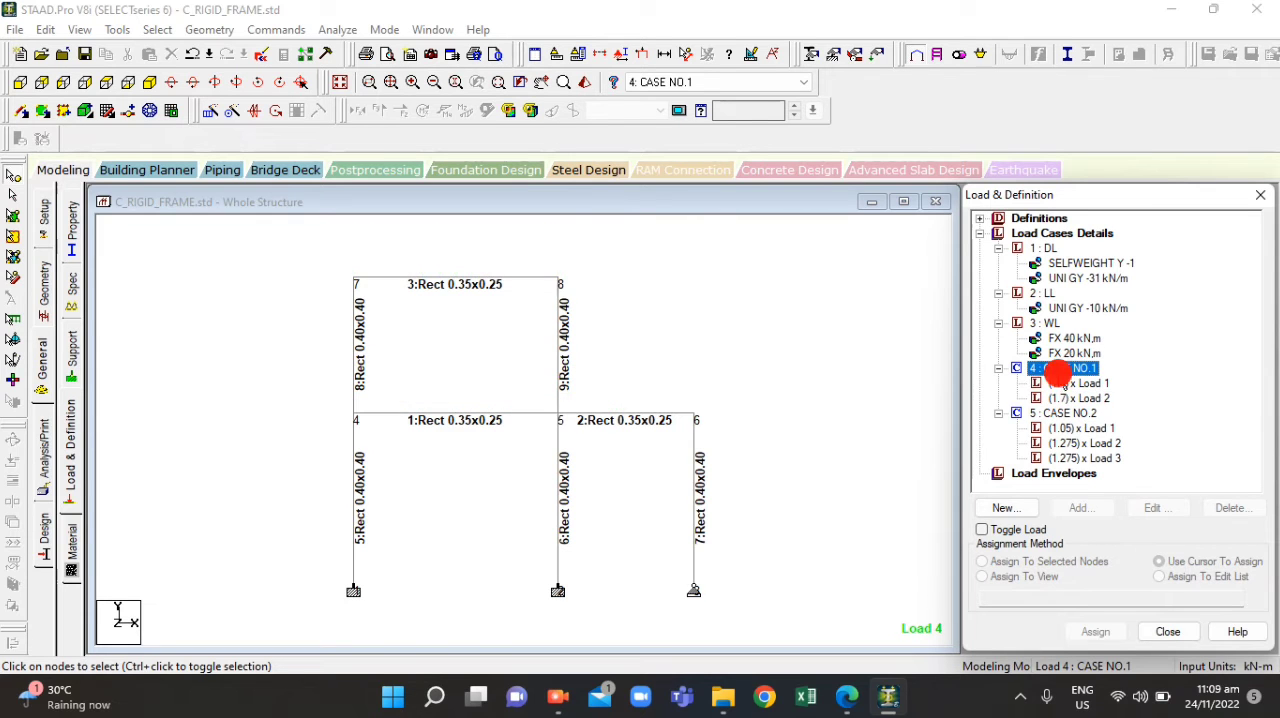
# Examine the CASE NO.2 component loads on the frame and return to the (1.4) x Load 1 component of CASE NO.1
pyautogui.click(1068, 428)
pyautogui.click(1070, 444)
pyautogui.click(1079, 459)
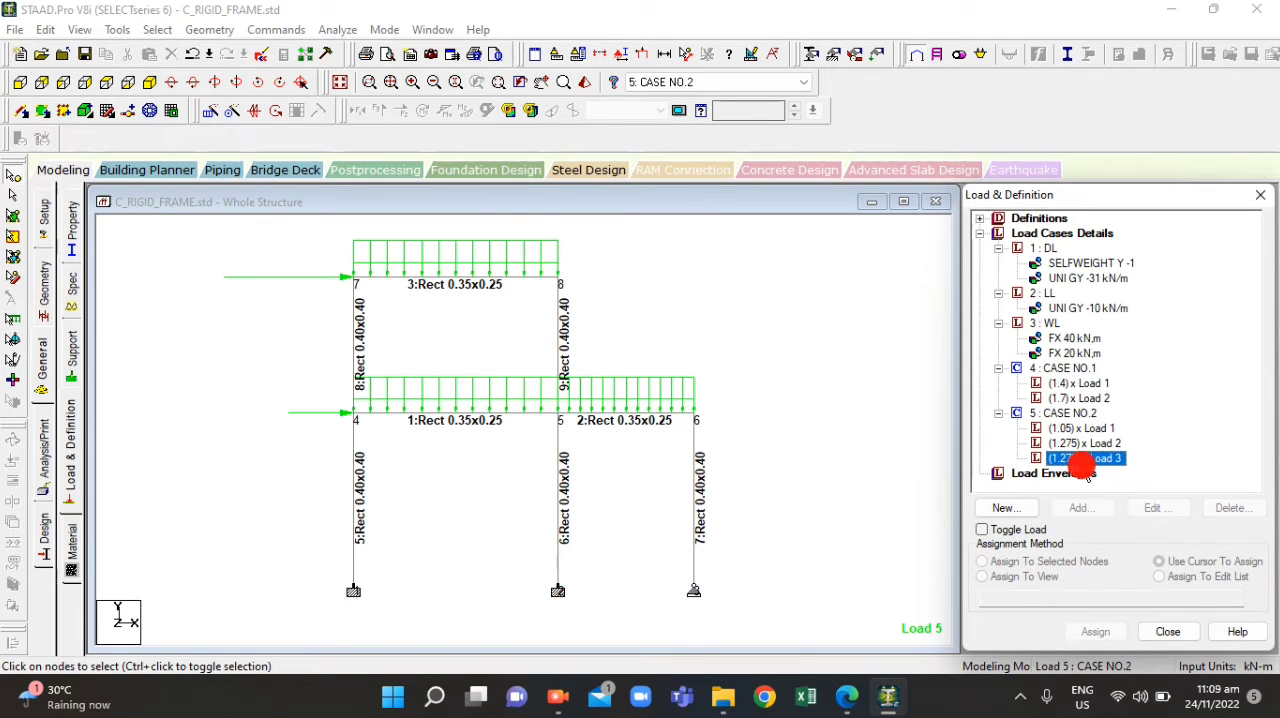
pyautogui.click(1071, 441)
pyautogui.click(1063, 413)
pyautogui.click(1060, 398)
pyautogui.click(1055, 383)
pyautogui.click(727, 358)
pyautogui.scroll(-3, 622, 435)
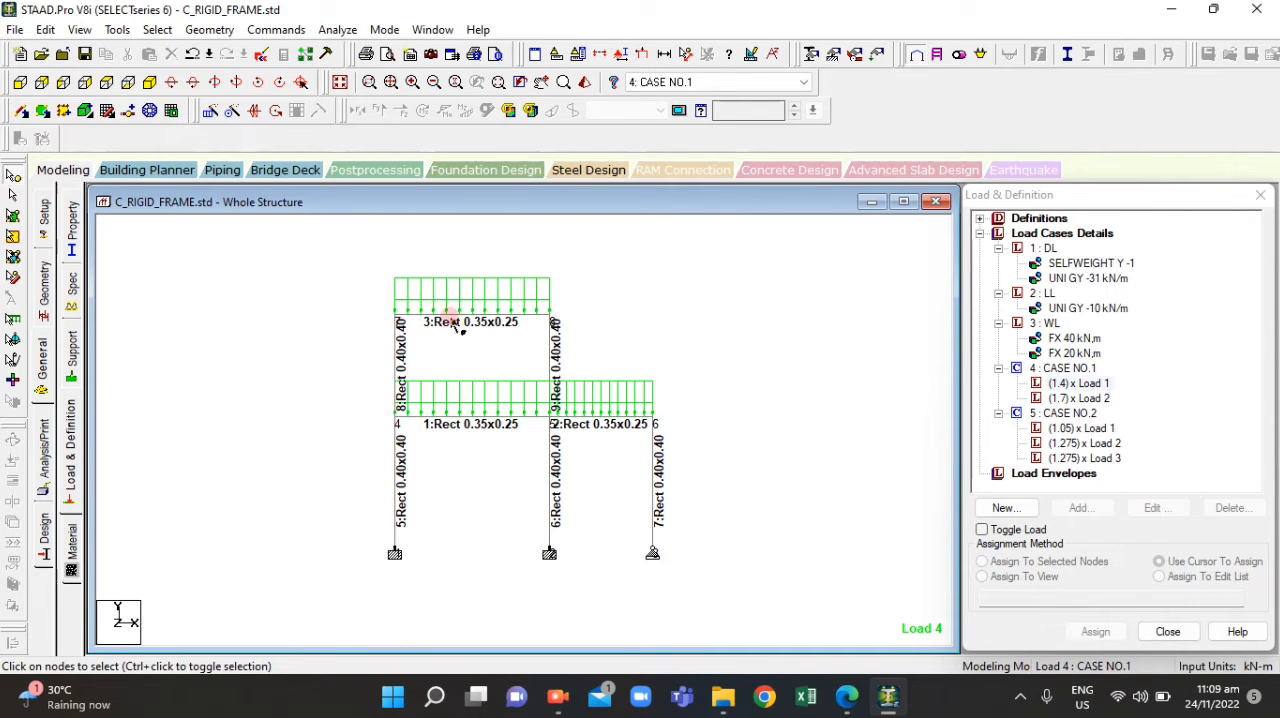
pyautogui.scroll(1, 430, 346)
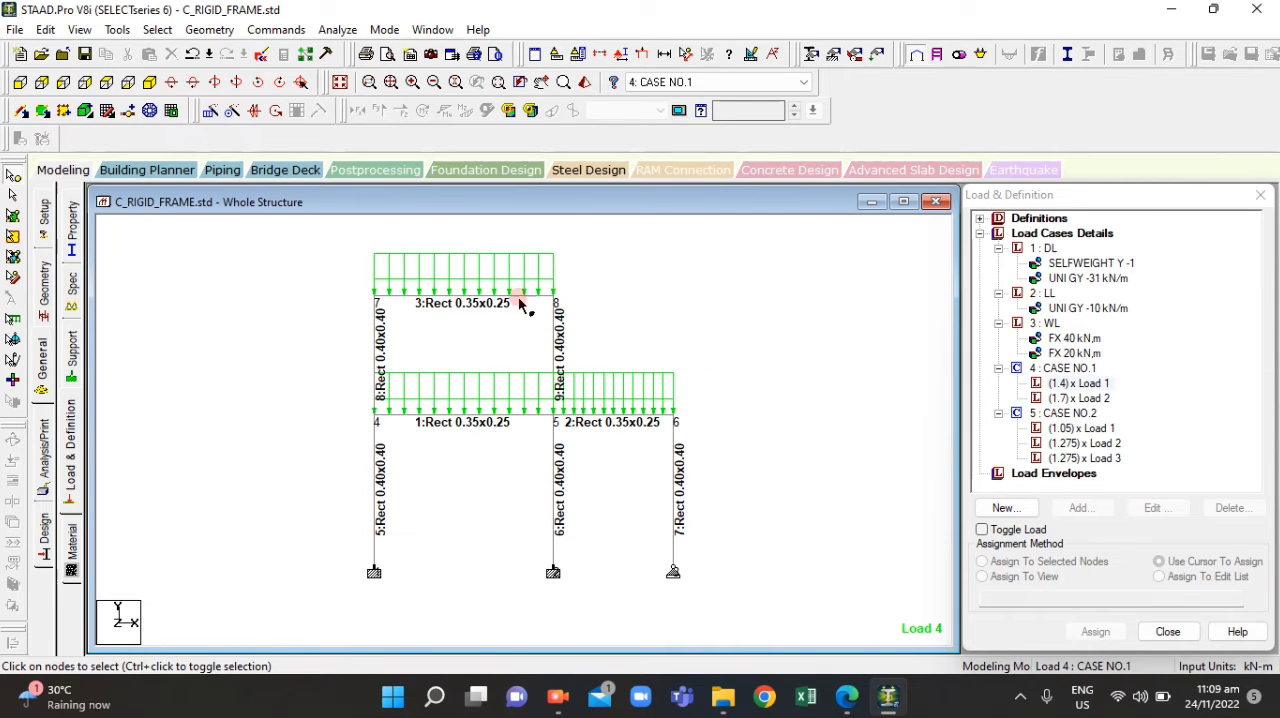
# Add a Perform Analysis command with the No Print option and close the analysis commands dialog
pyautogui.click(41, 463)
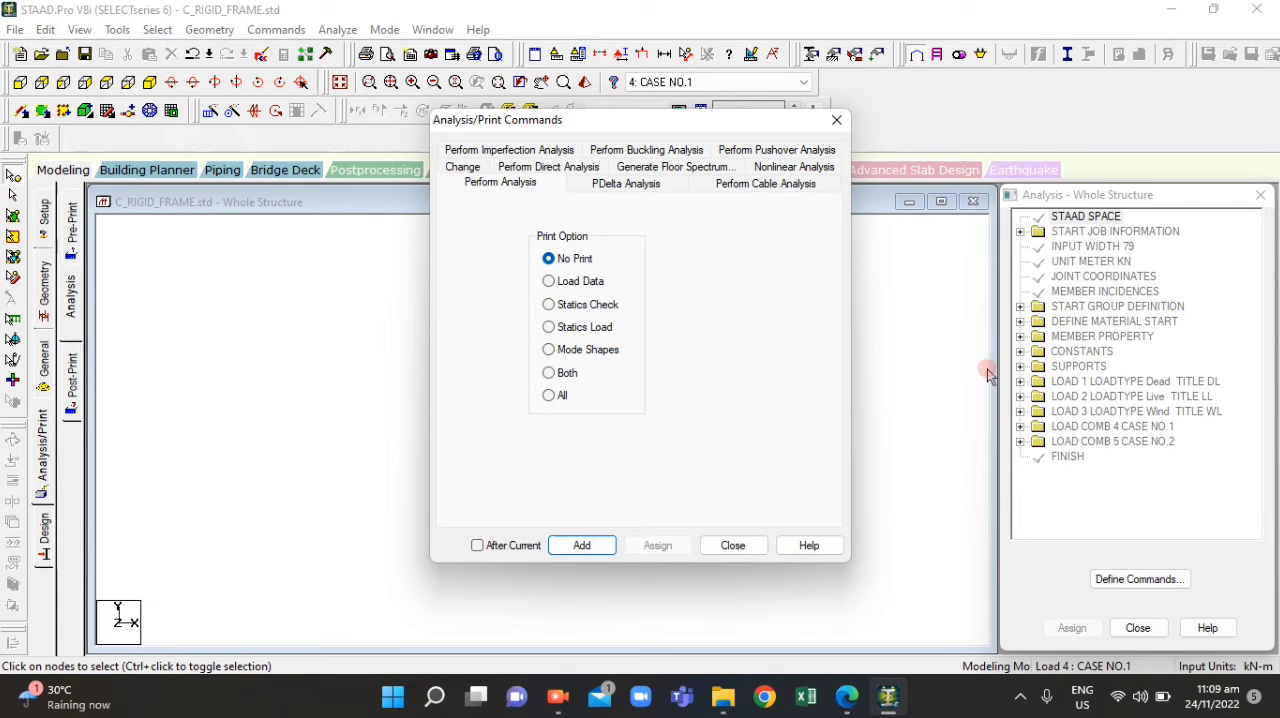
pyautogui.click(574, 545)
pyautogui.click(1135, 625)
pyautogui.click(731, 545)
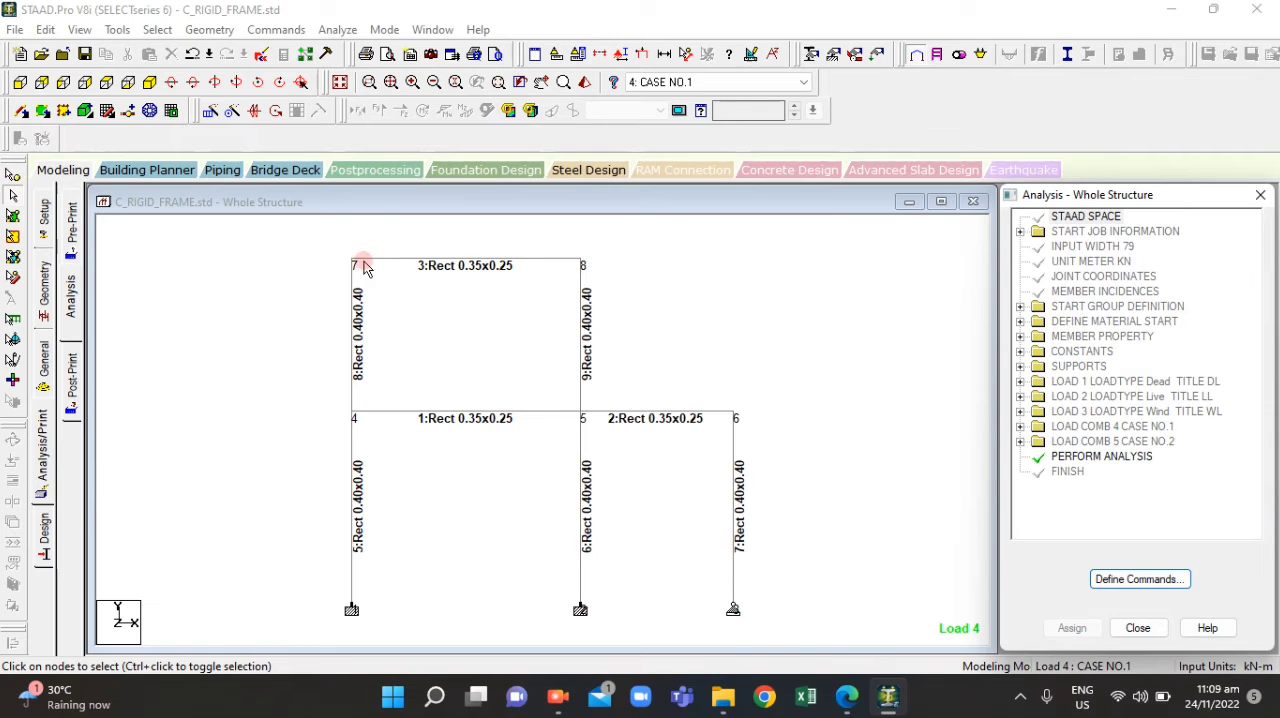
# Run the analysis on the rigid frame, saving the modified structure first
pyautogui.scroll(-1, 602, 417)
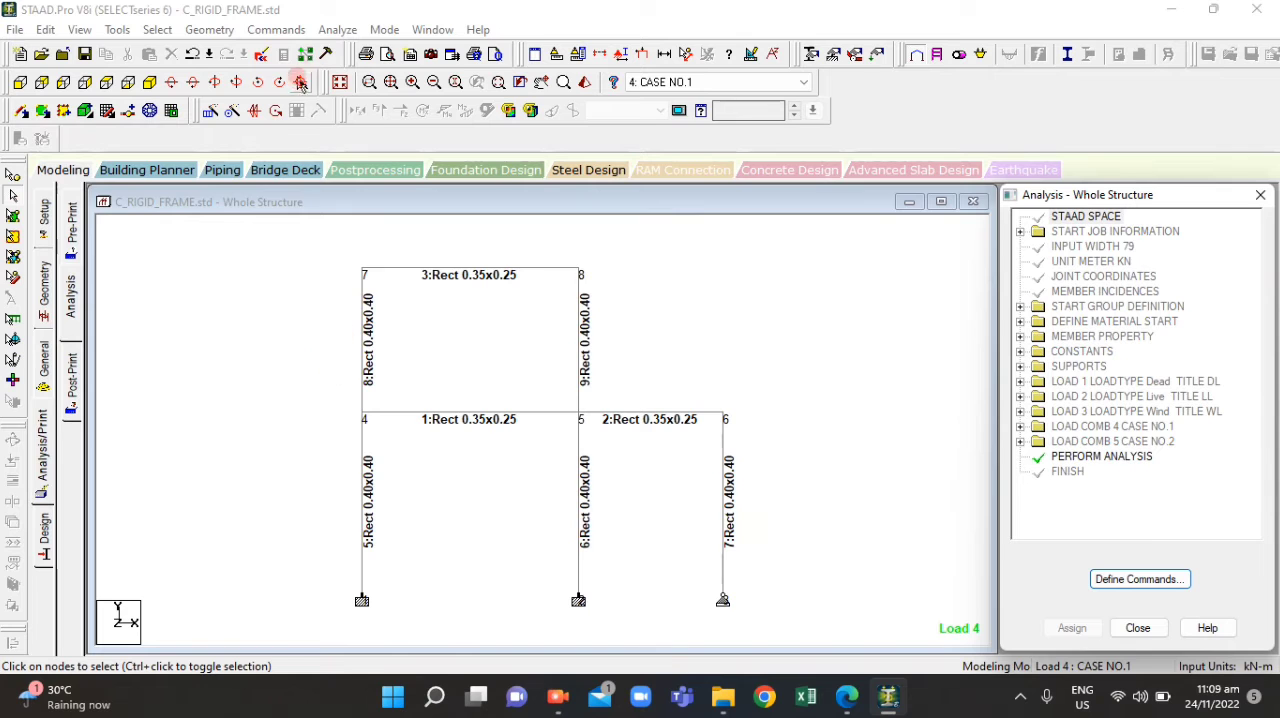
pyautogui.click(350, 29)
pyautogui.click(362, 60)
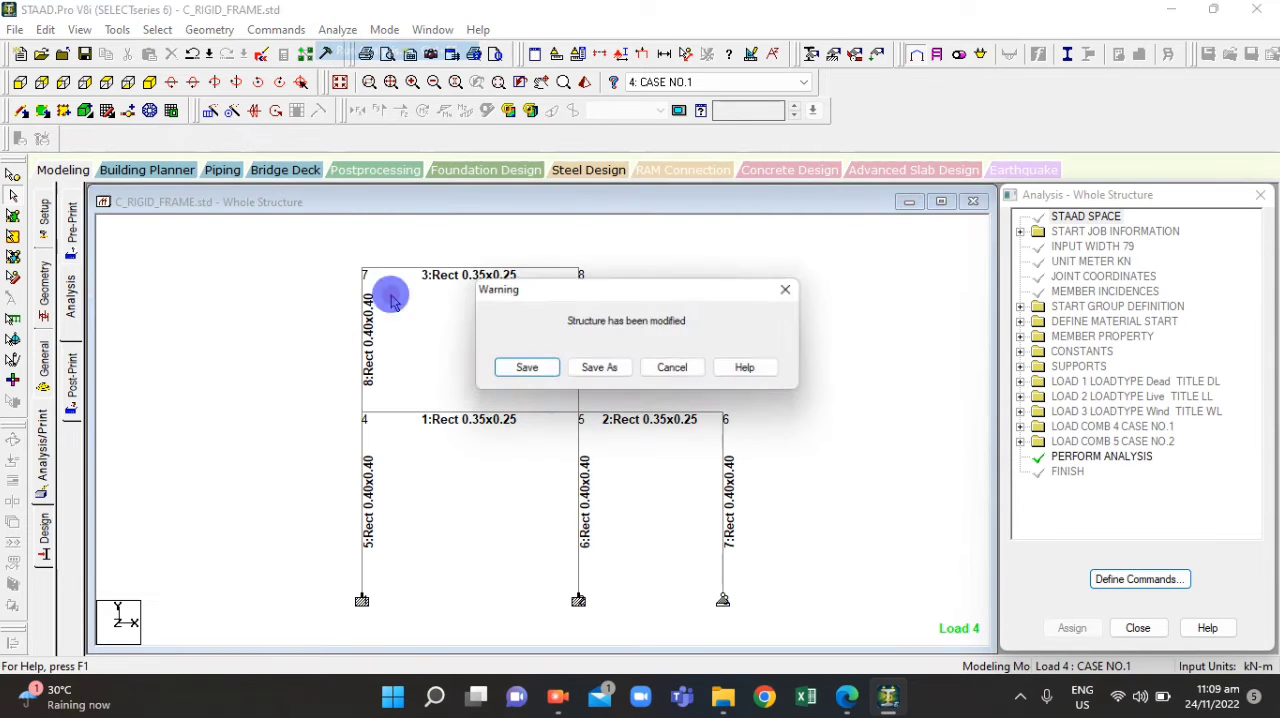
pyautogui.click(527, 366)
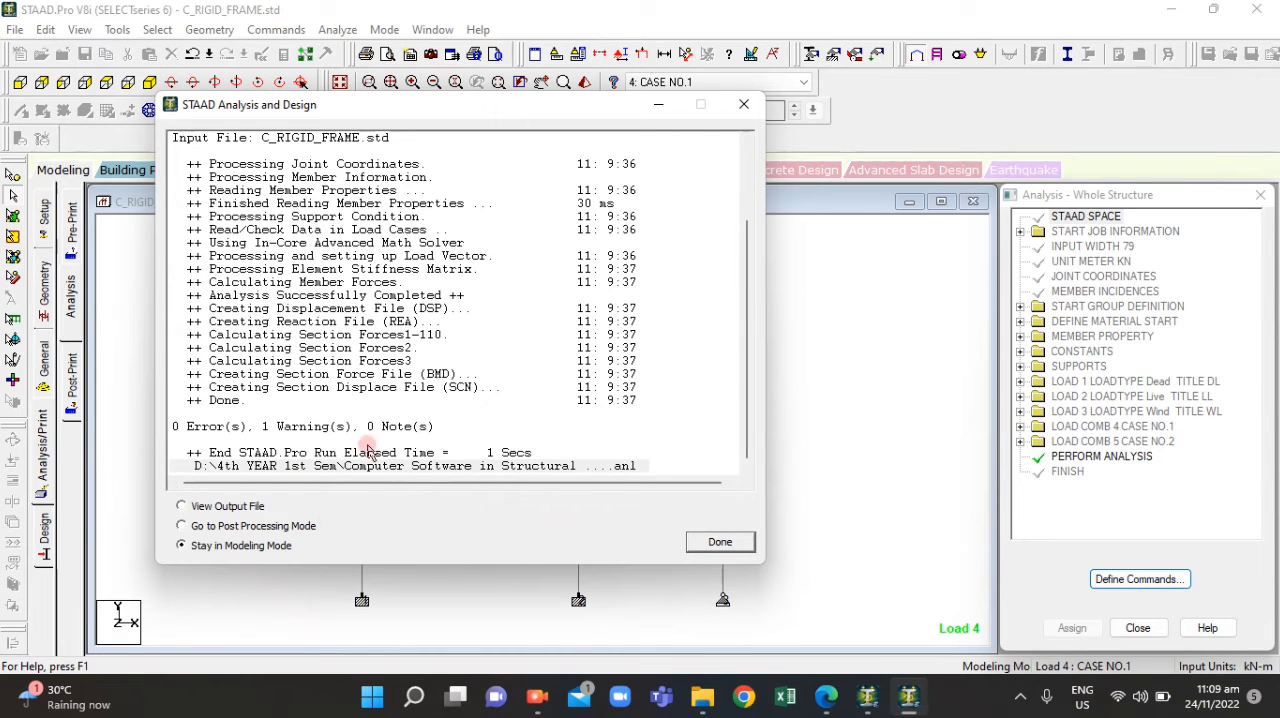
# Go to Post Processing Mode and accept the results setup with DL, LL, WL, CASE NO.1 and CASE NO.2 selected
pyautogui.click(250, 523)
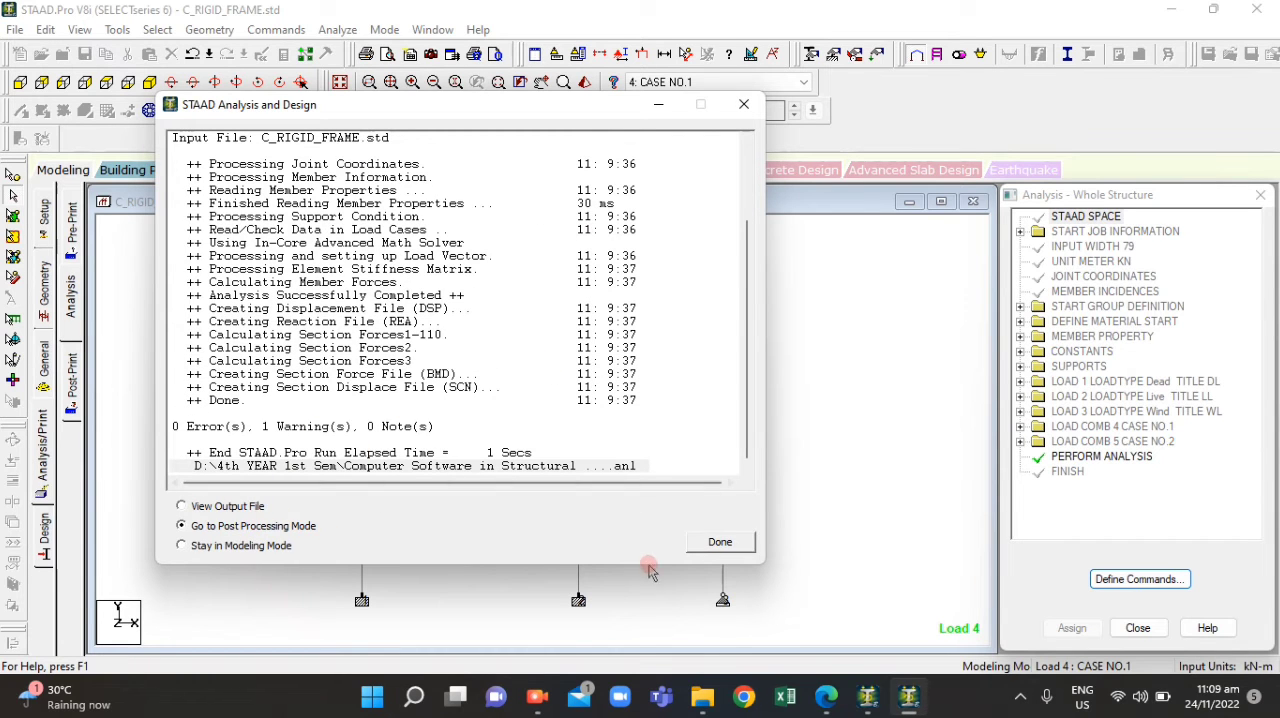
pyautogui.click(702, 545)
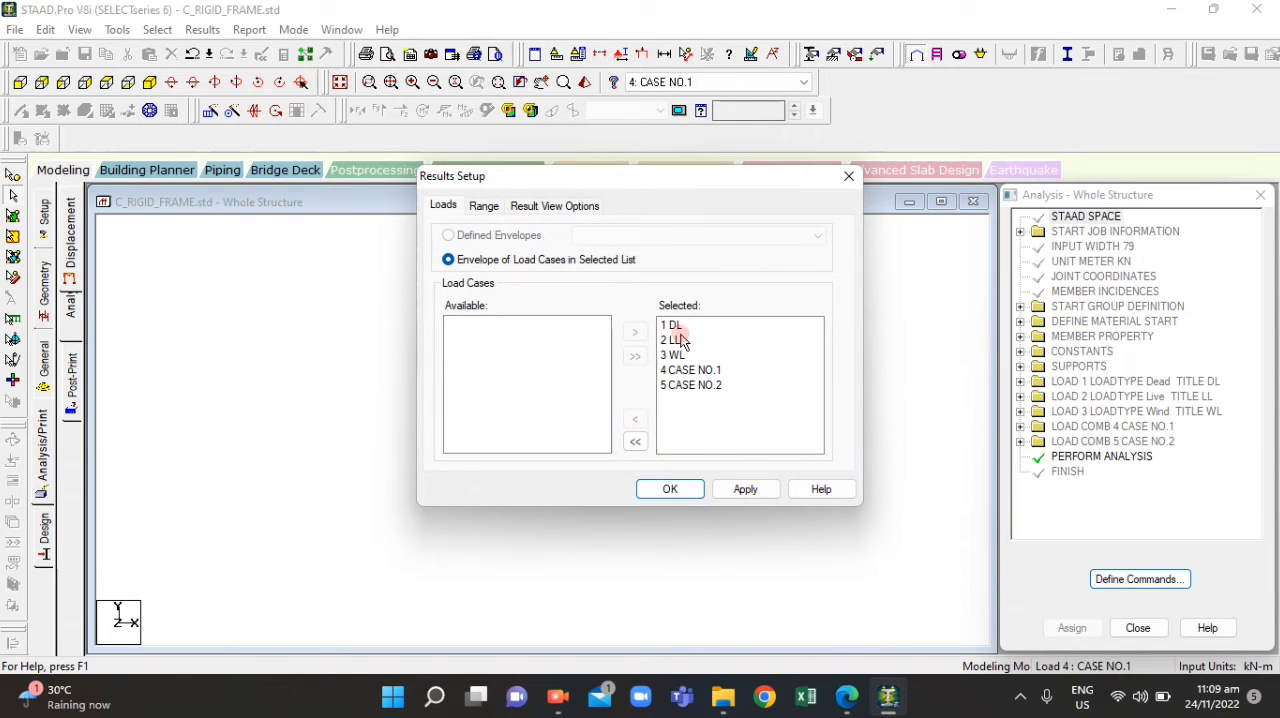
pyautogui.click(684, 489)
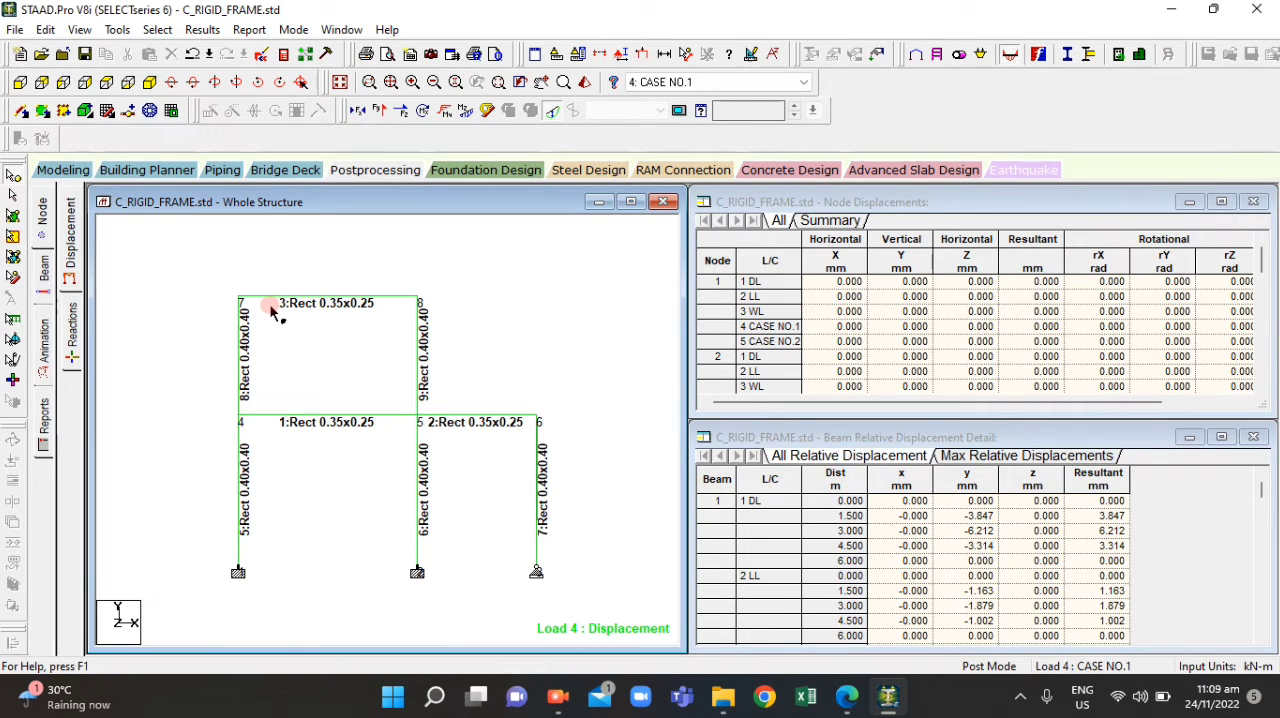
# Switch to ACT4.1.pdf in Edge, read question 7 on the reactions at support F, and return to STAAD.Pro
pyautogui.click(842, 700)
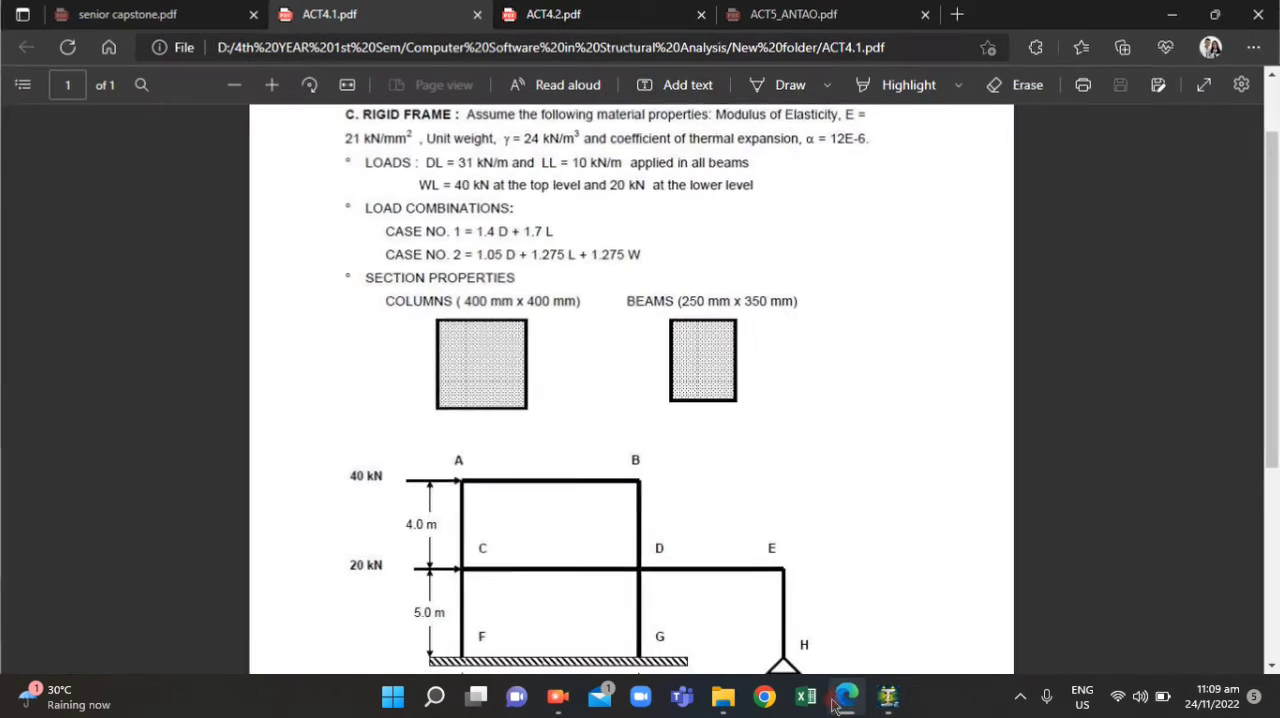
pyautogui.scroll(-3, 590, 358)
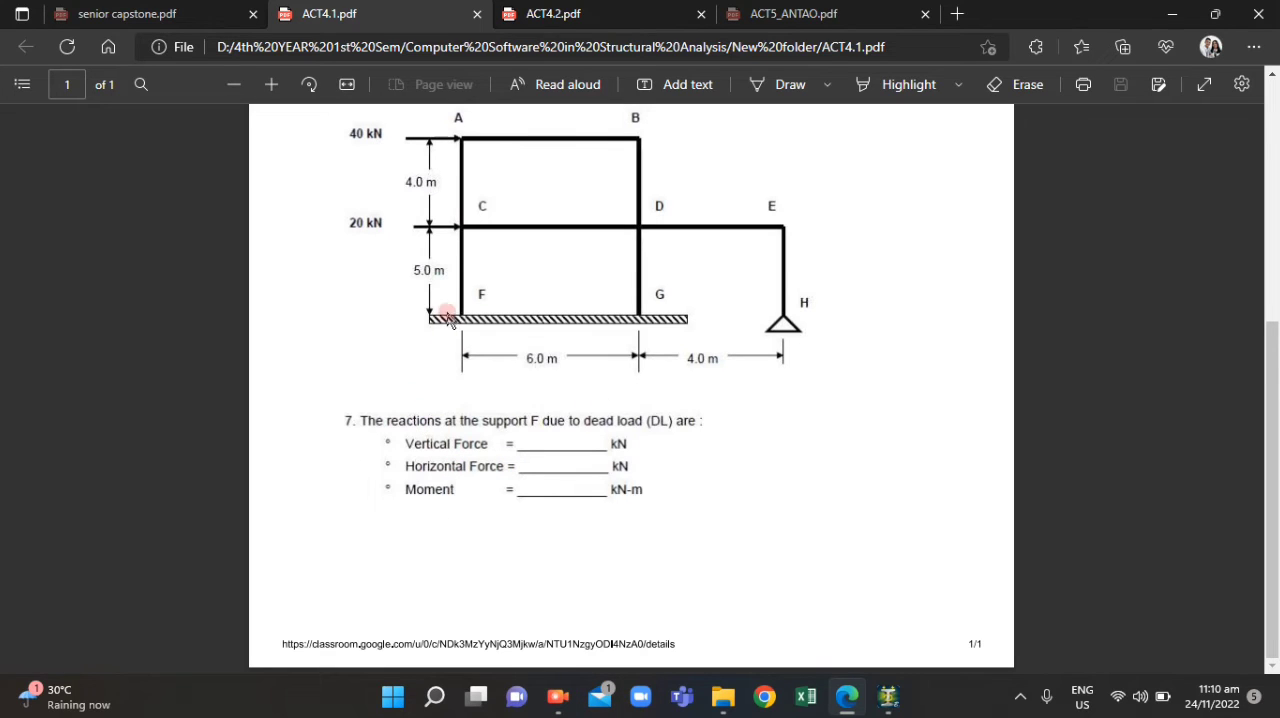
pyautogui.click(570, 705)
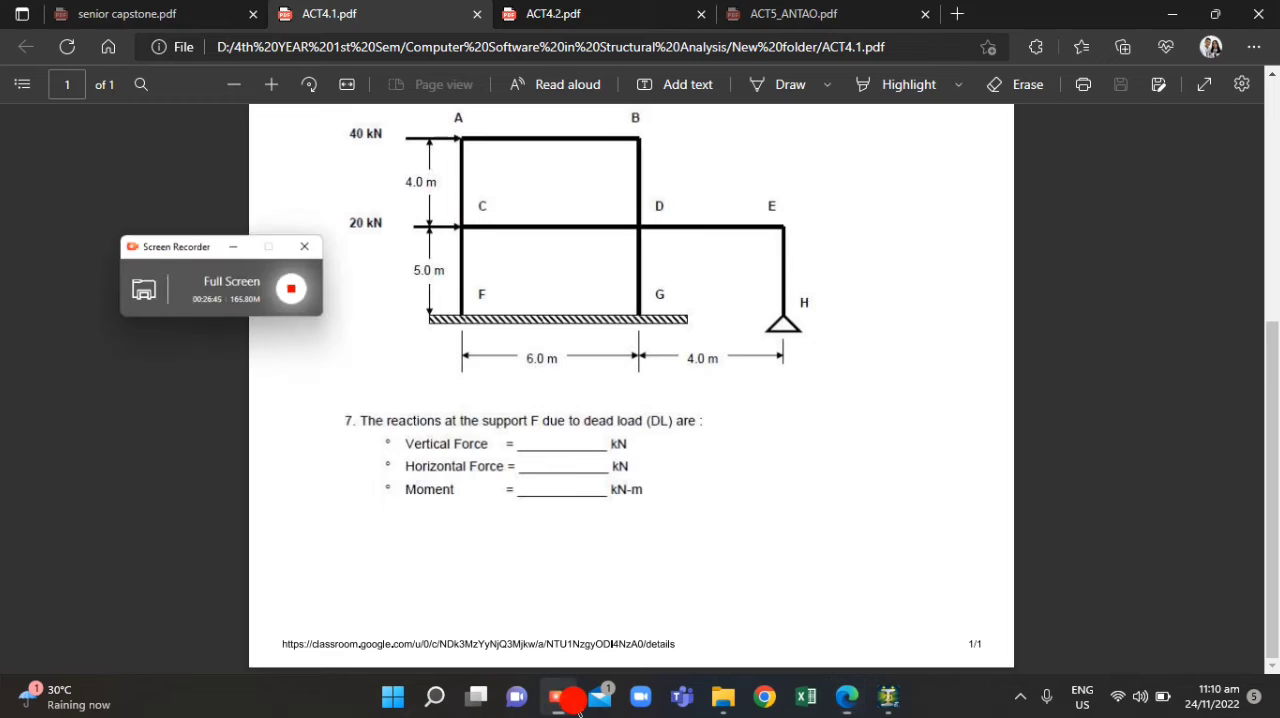
pyautogui.click(573, 704)
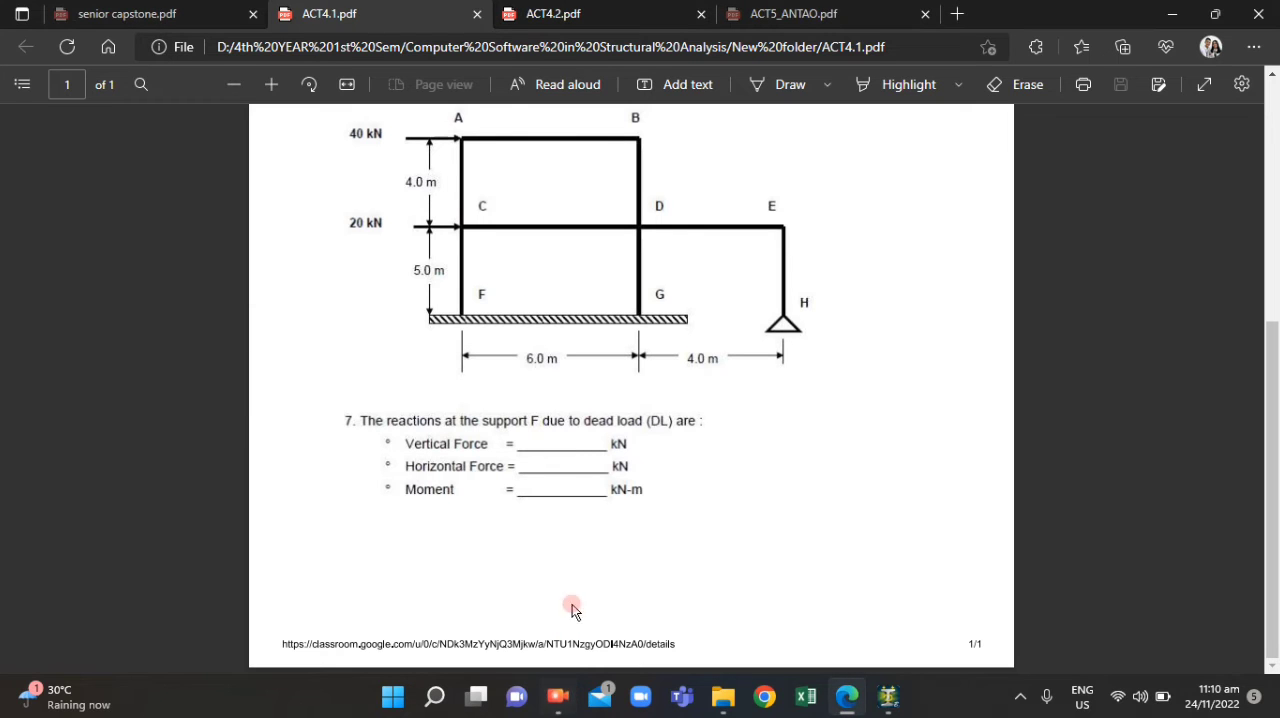
pyautogui.click(845, 703)
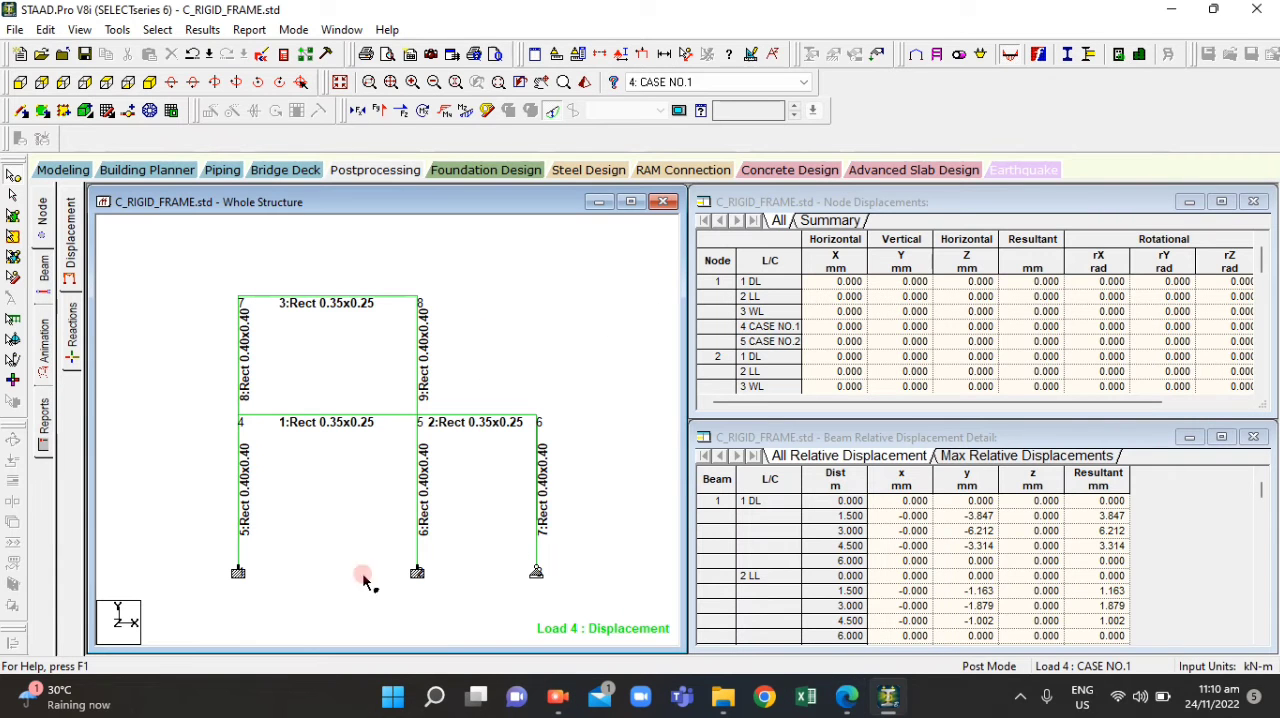
# Show the support reactions results for the whole frame
pyautogui.scroll(3, 246, 592)
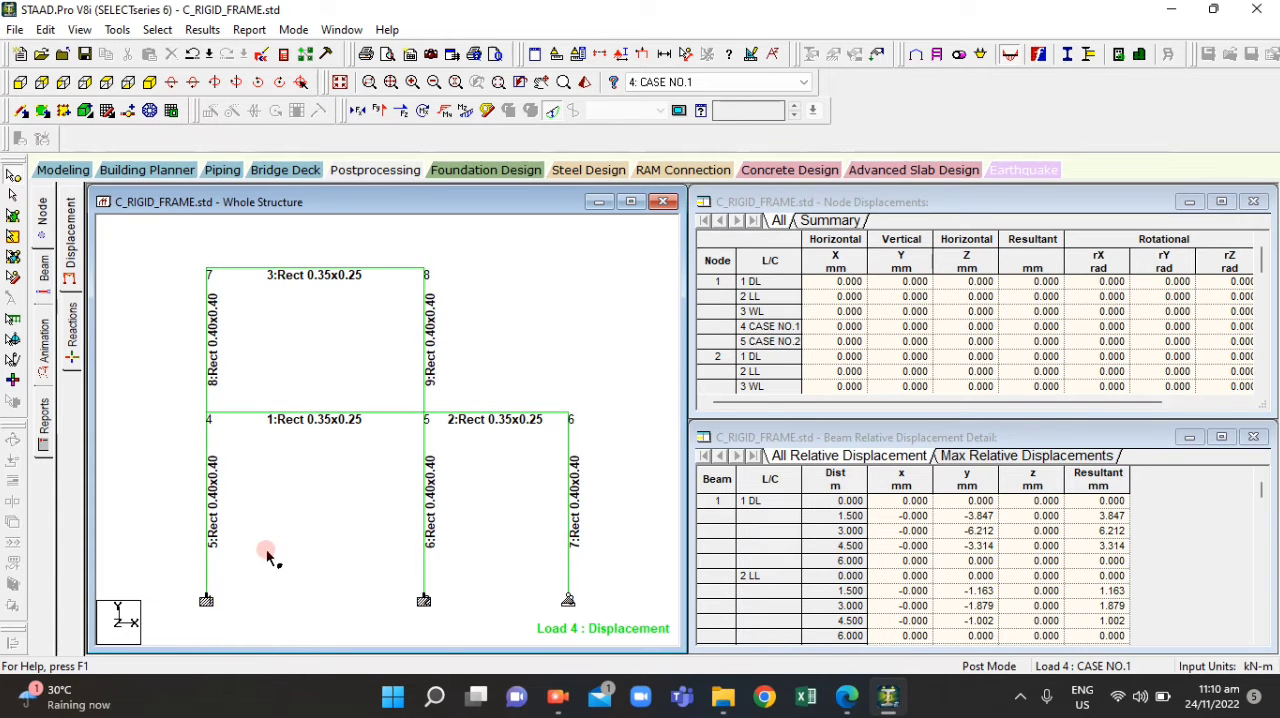
pyautogui.click(70, 320)
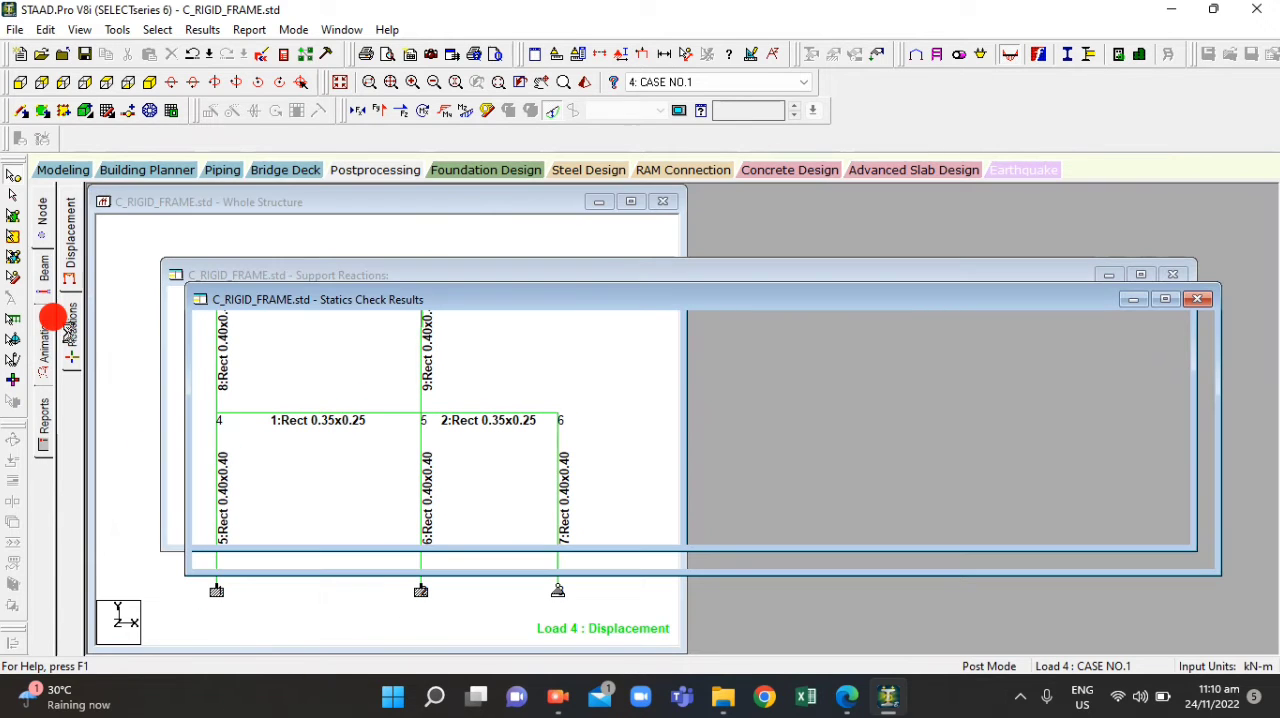
pyautogui.scroll(-2, 247, 490)
pyautogui.scroll(-2, 250, 508)
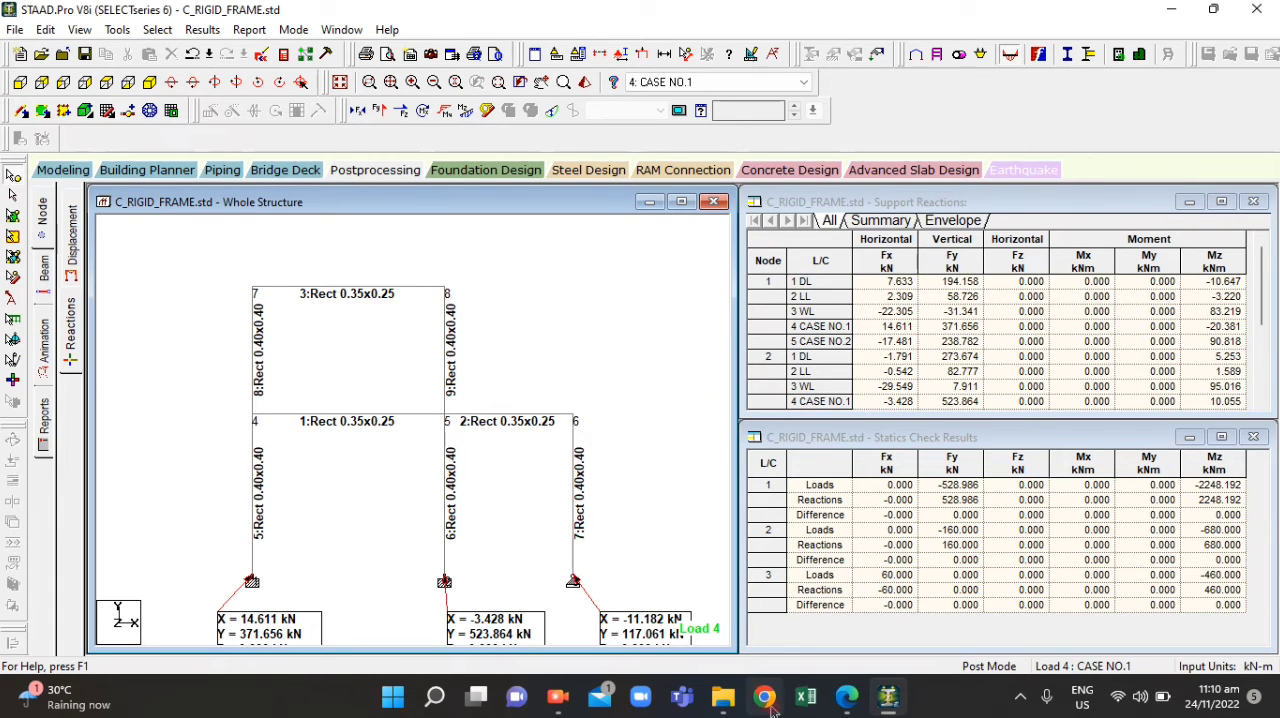
# Recheck question 7 in ACT4.1.pdf and make 1: DL the active load case in STAAD.Pro
pyautogui.click(847, 708)
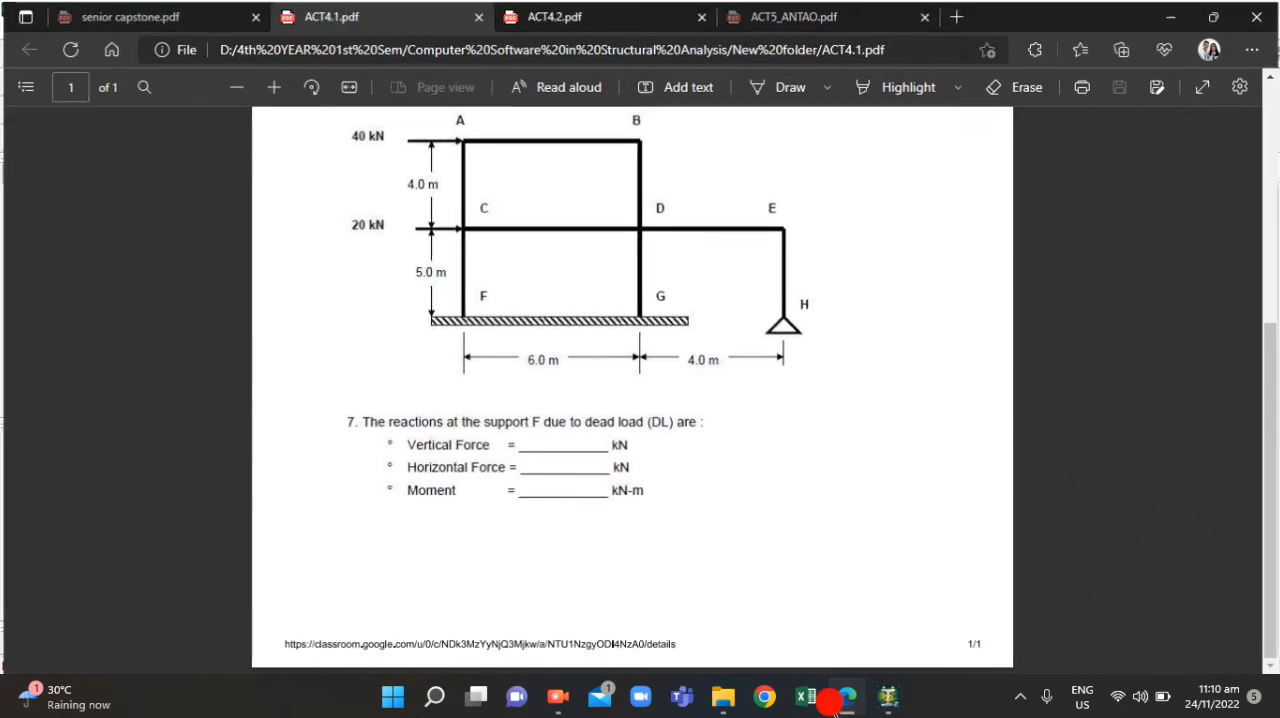
pyautogui.click(847, 710)
pyautogui.click(752, 84)
pyautogui.click(690, 99)
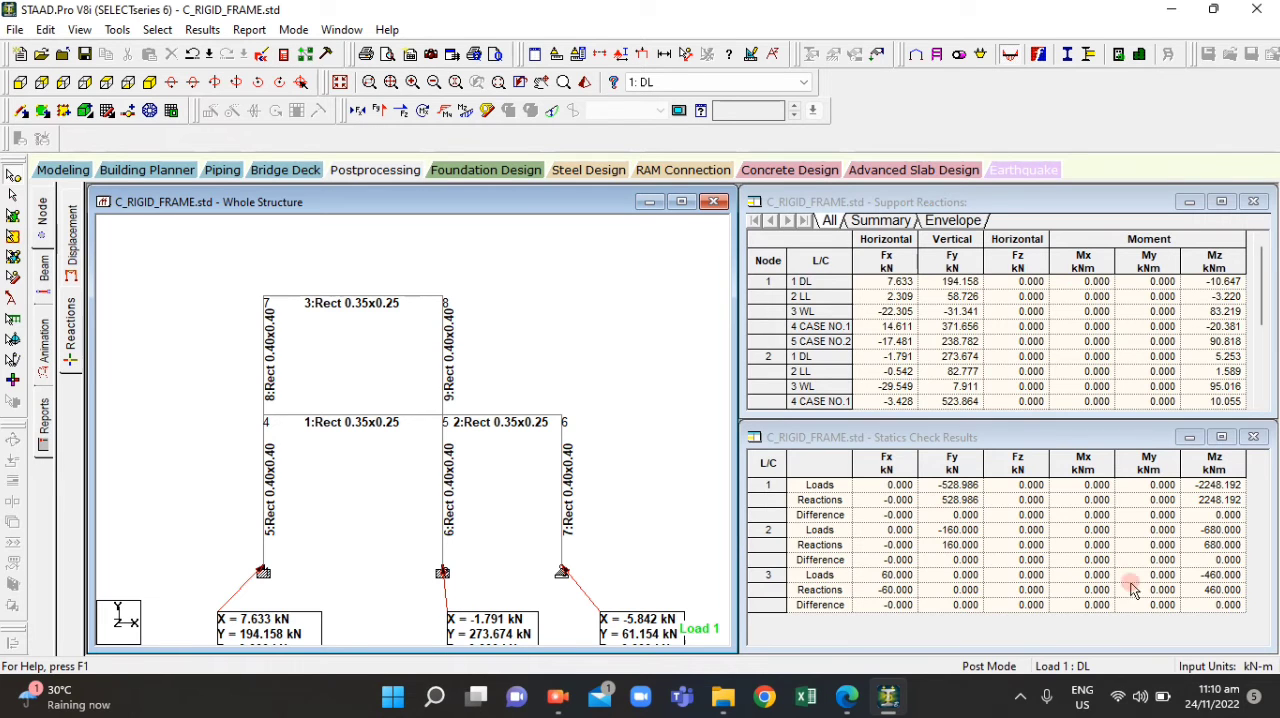
# Examine node 1's Fx, Fy and Mz reactions in the support reactions table, highlighting its DL row
pyautogui.click(862, 316)
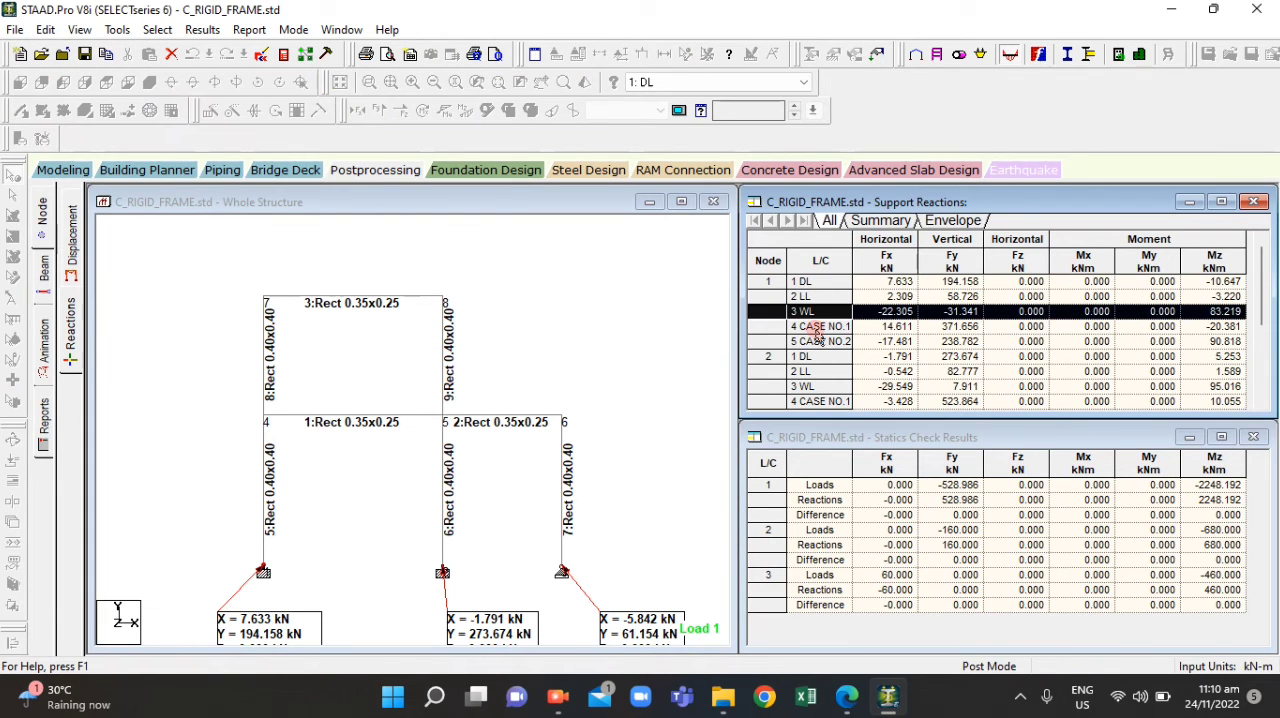
pyautogui.click(816, 329)
pyautogui.click(795, 283)
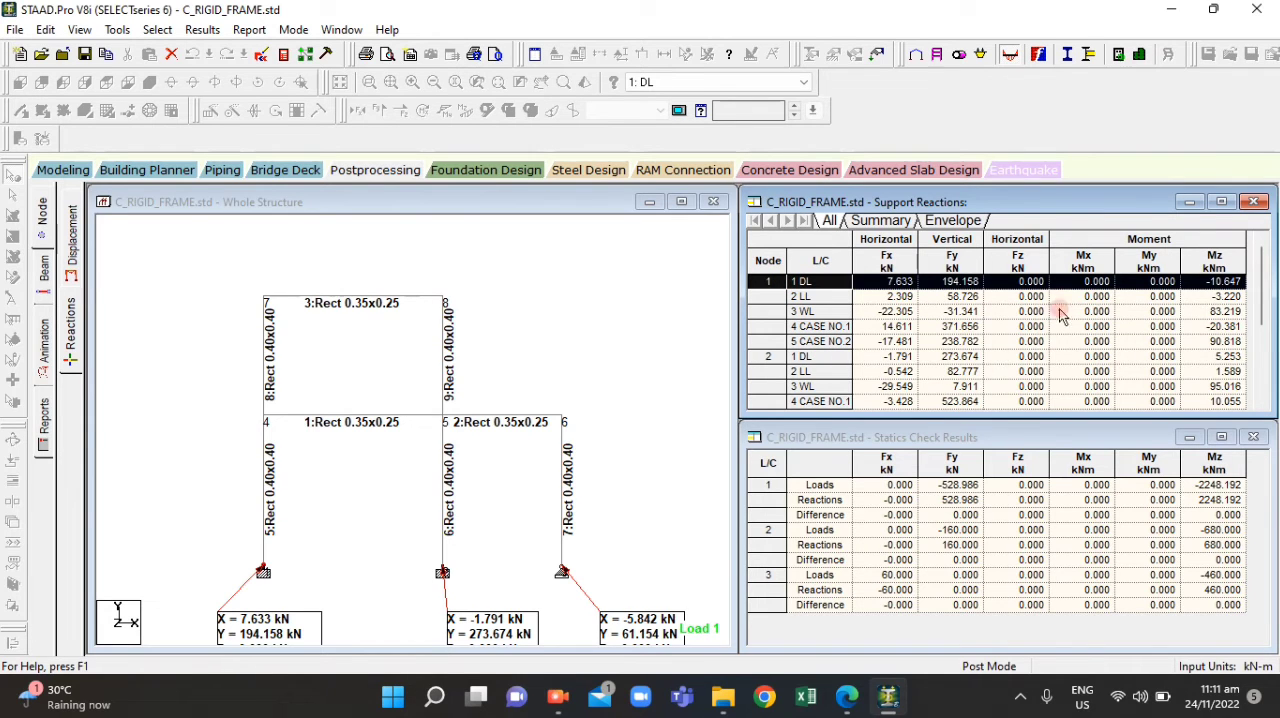
pyautogui.click(1221, 277)
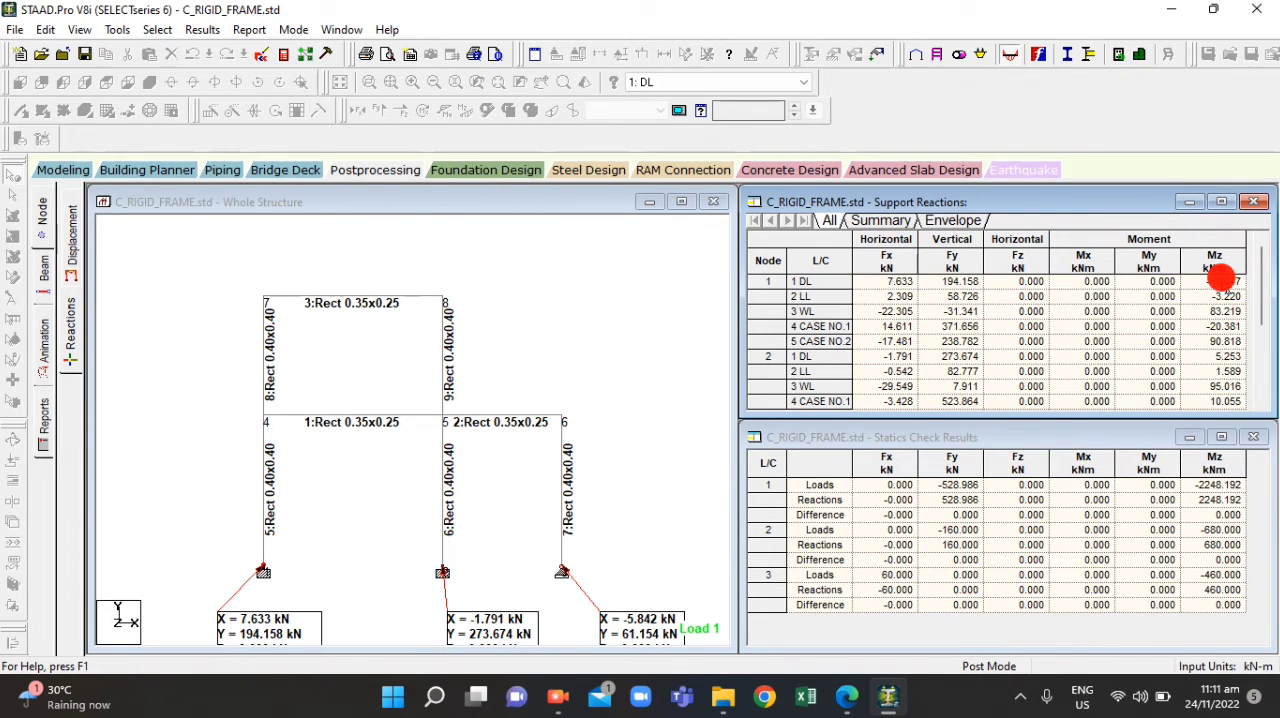
pyautogui.click(894, 278)
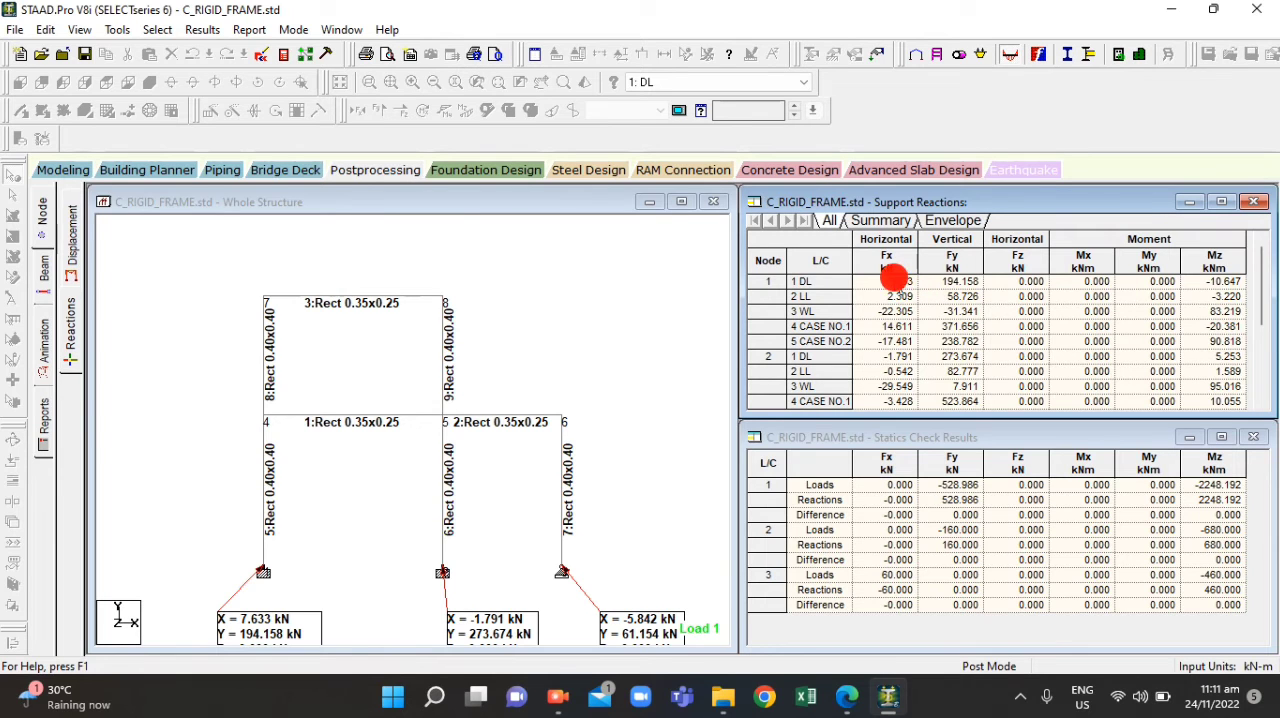
pyautogui.click(815, 281)
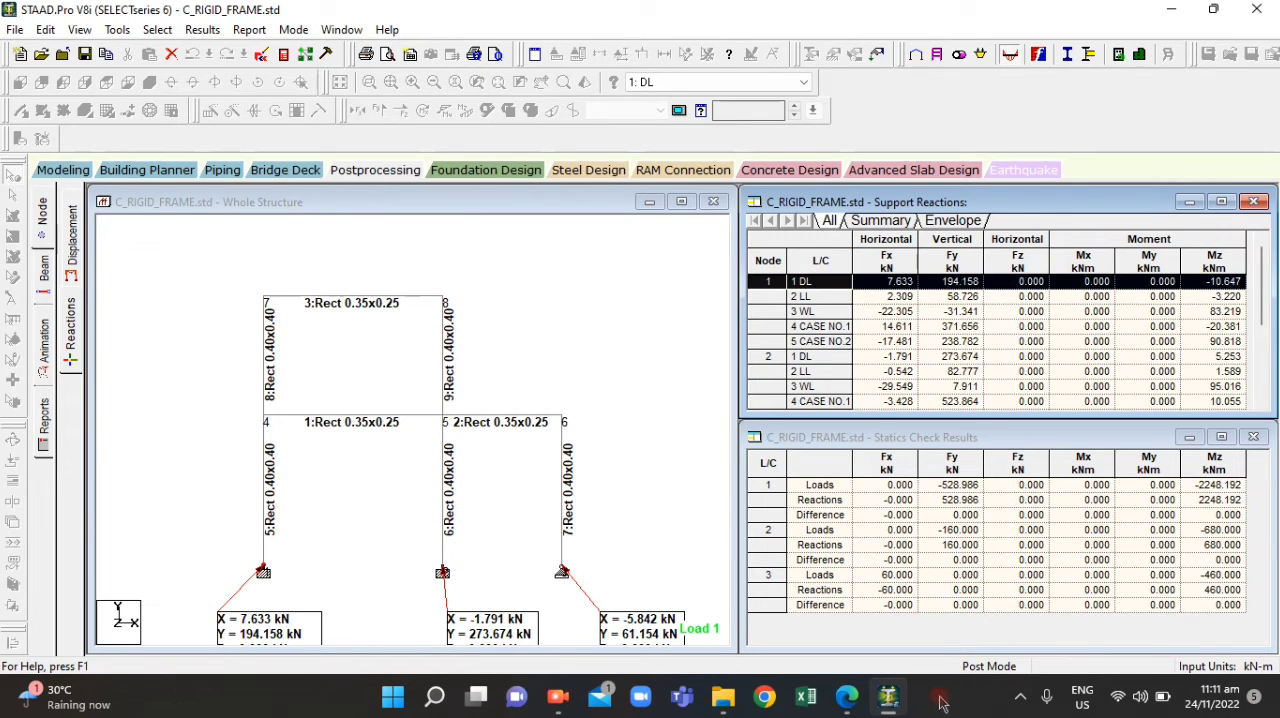
# Switch to ACT4.1.pdf in Edge and add the text 7.633 on the Vertical Force blank of question 7
pyautogui.moveTo(846, 705)
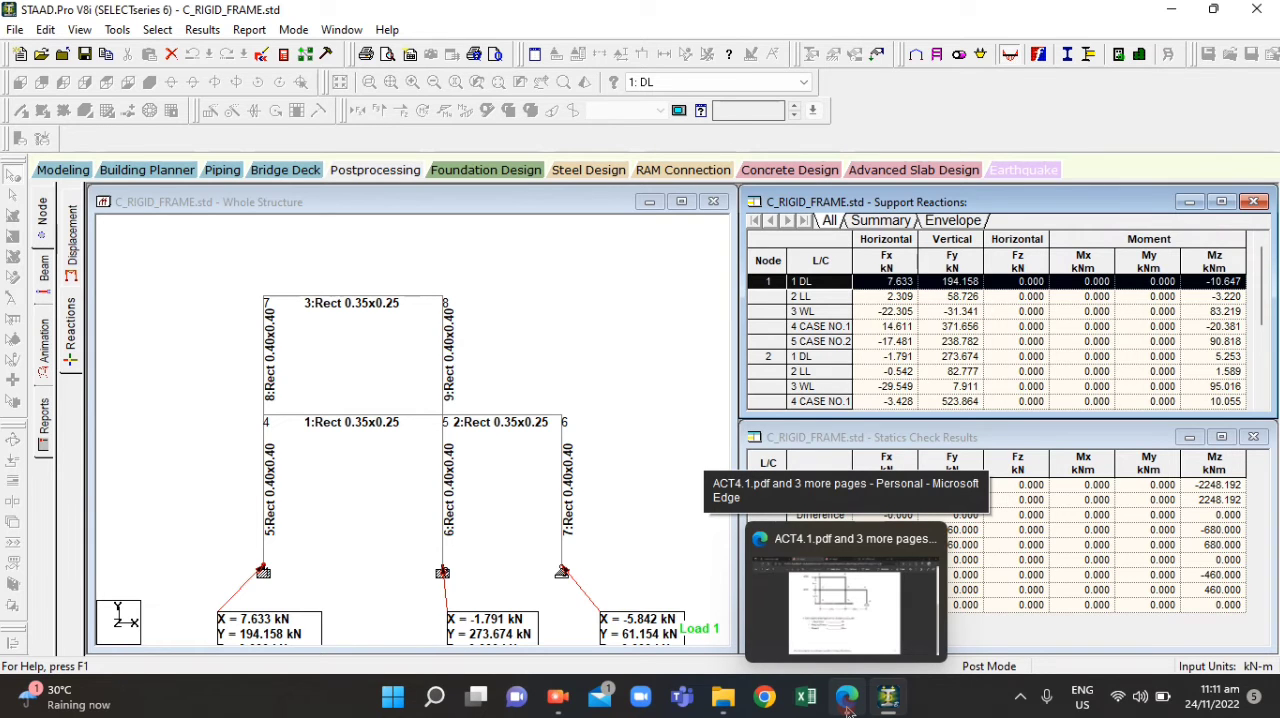
pyautogui.click(846, 705)
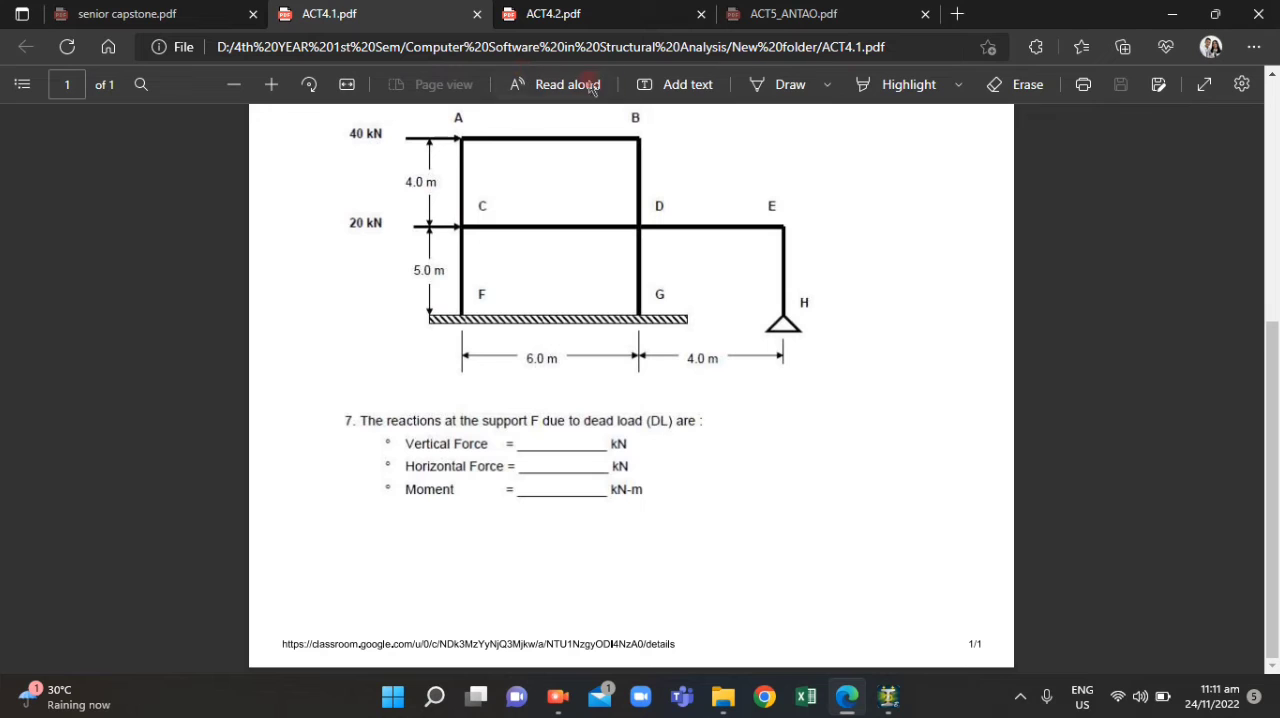
pyautogui.click(680, 82)
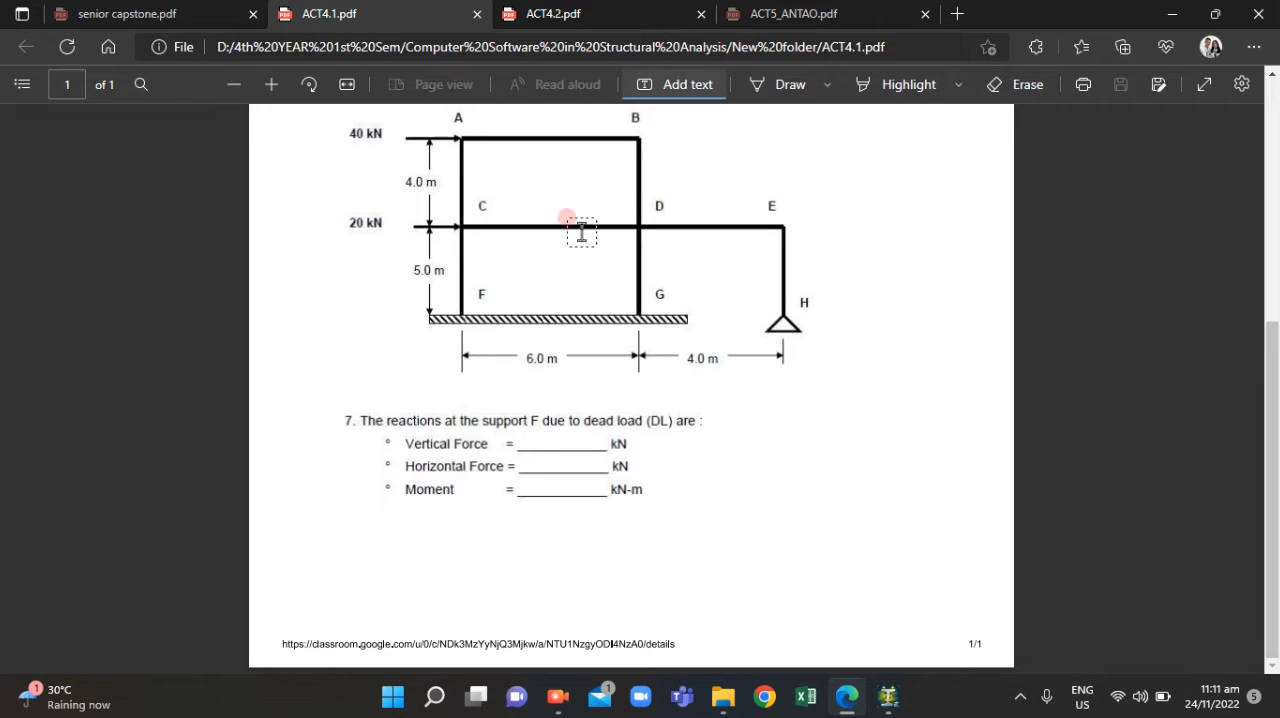
pyautogui.click(583, 540)
pyautogui.write('7.633')
pyautogui.click(748, 583)
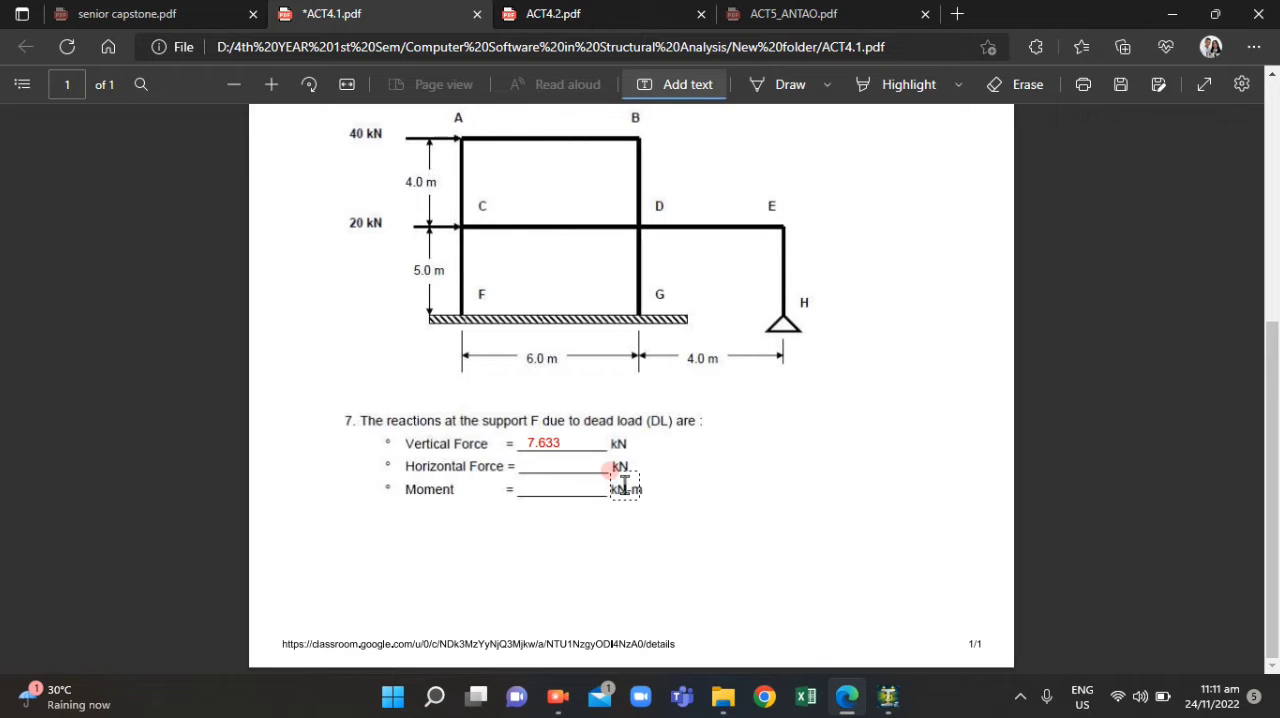
# Compare the Vertical Force answer in ACT4.1.pdf with node 1's DL support reactions in STAAD.Pro
pyautogui.click(850, 700)
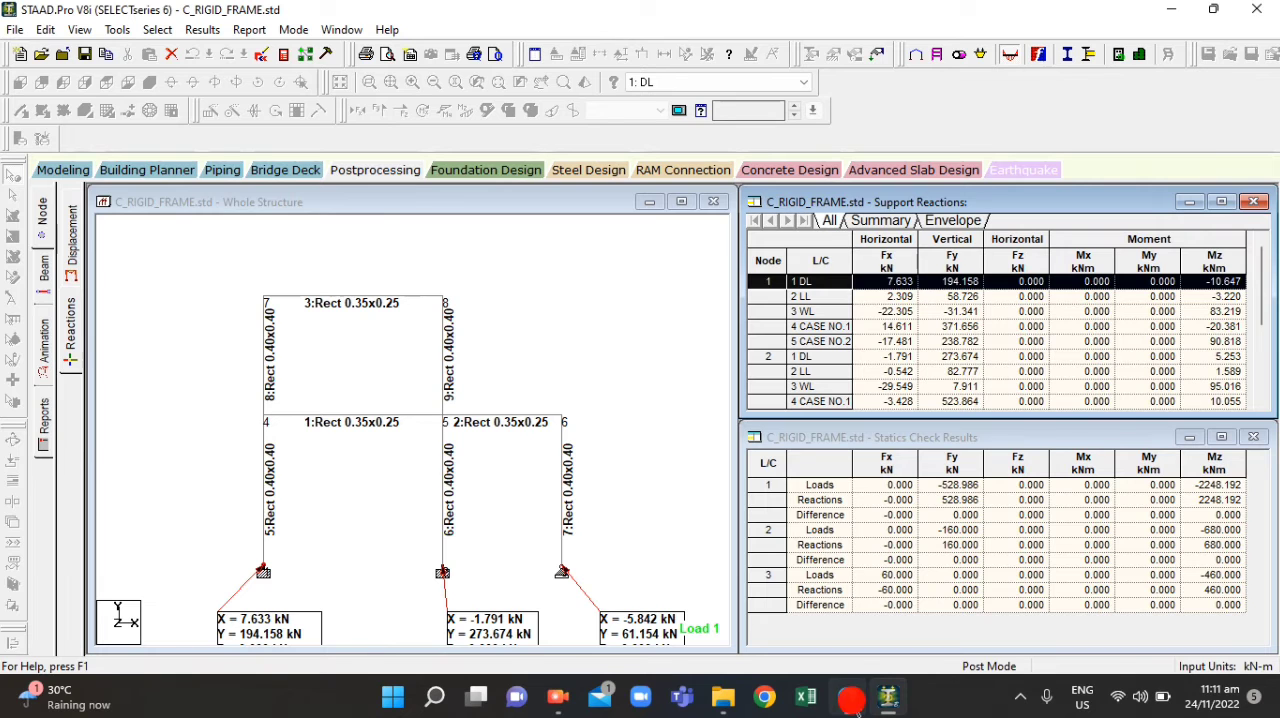
pyautogui.click(850, 700)
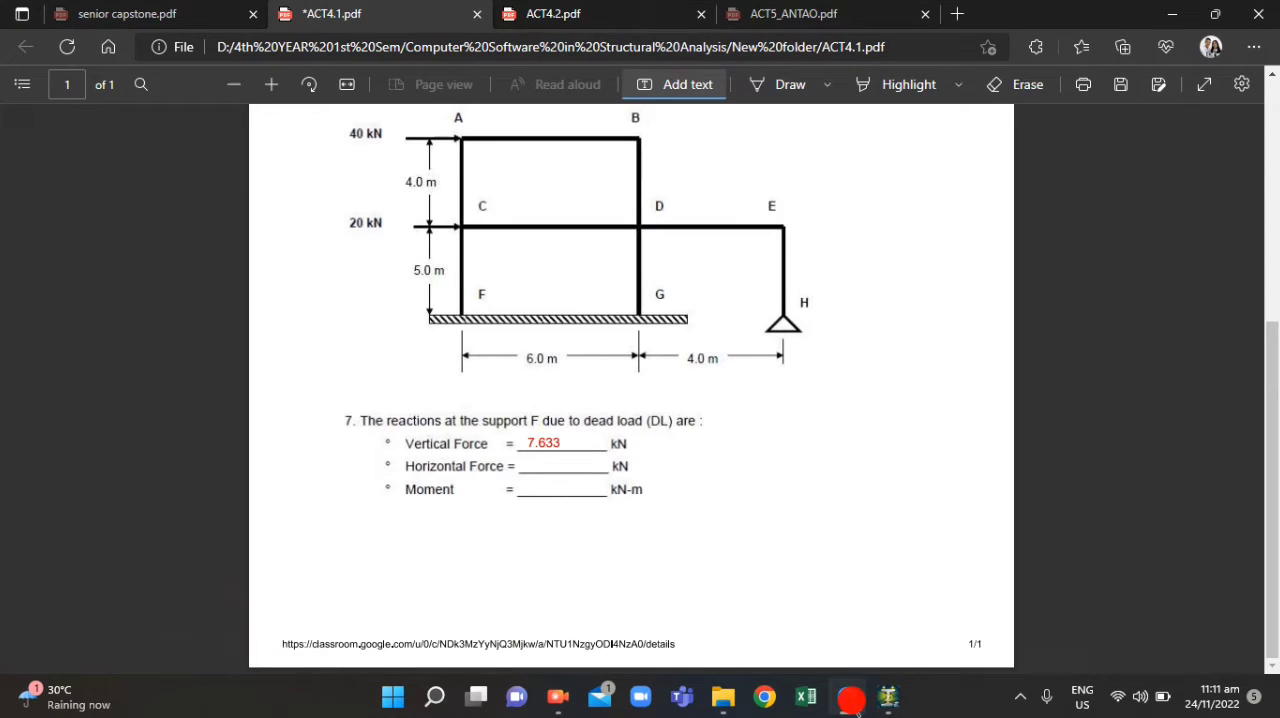
pyautogui.click(853, 706)
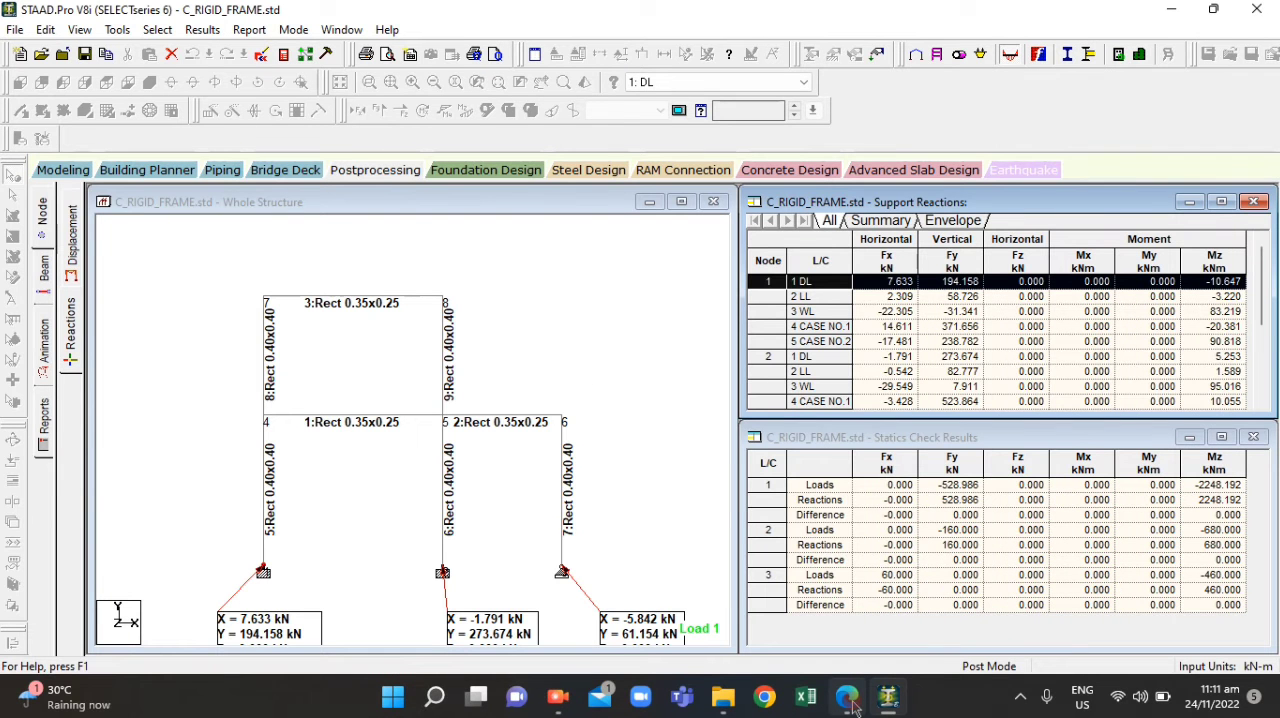
pyautogui.click(851, 701)
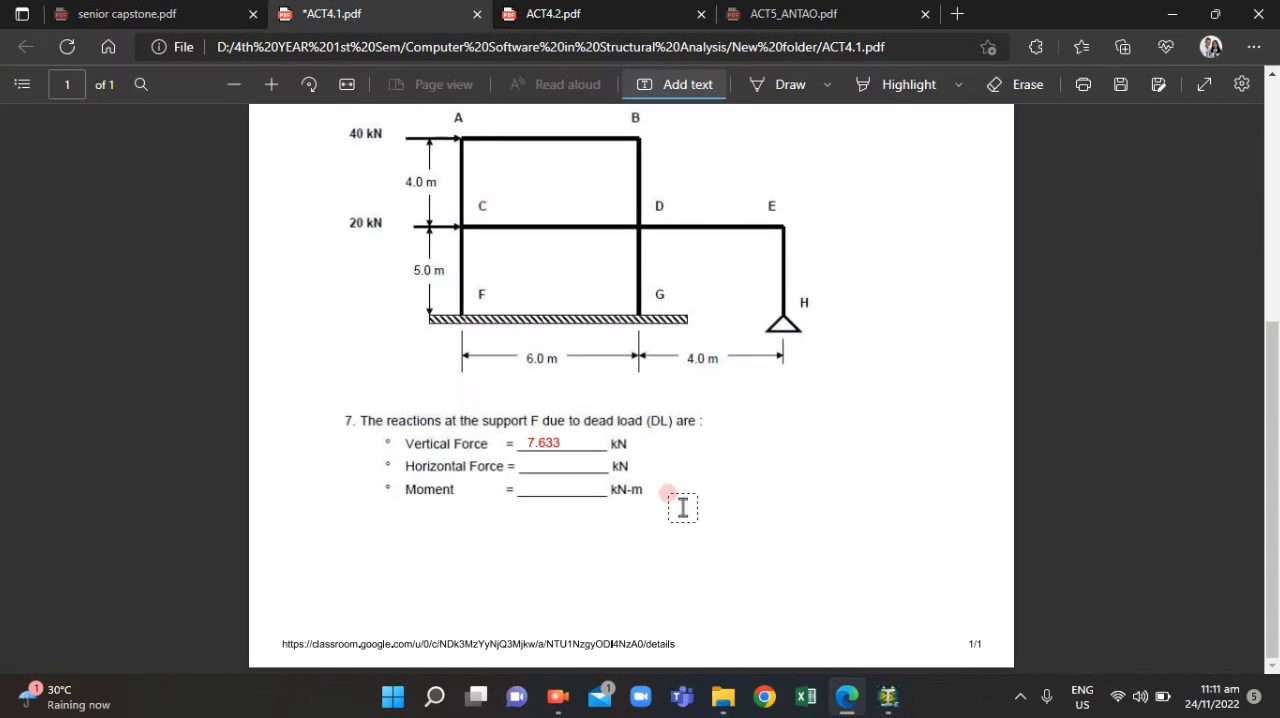
pyautogui.click(846, 697)
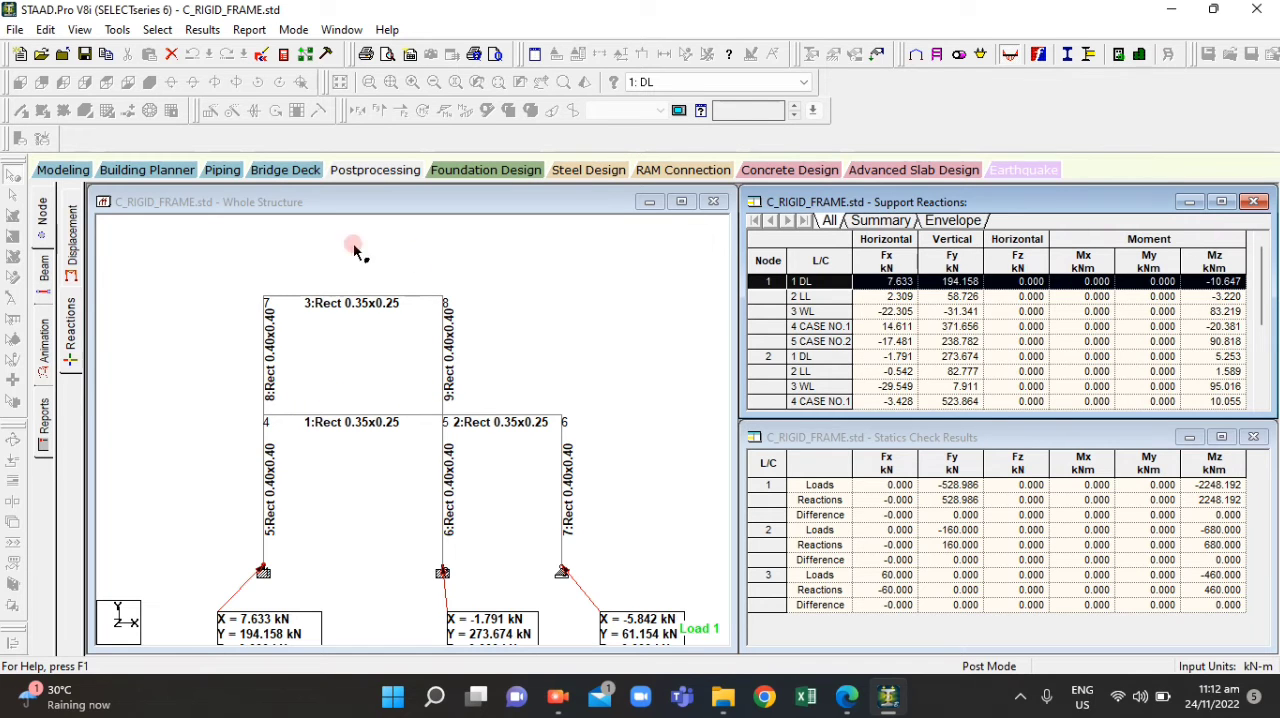
# Check question 8 in ACT4.2.pdf in Edge, dismissing the chat notification, and return to the frame view in STAAD.Pro
pyautogui.click(848, 700)
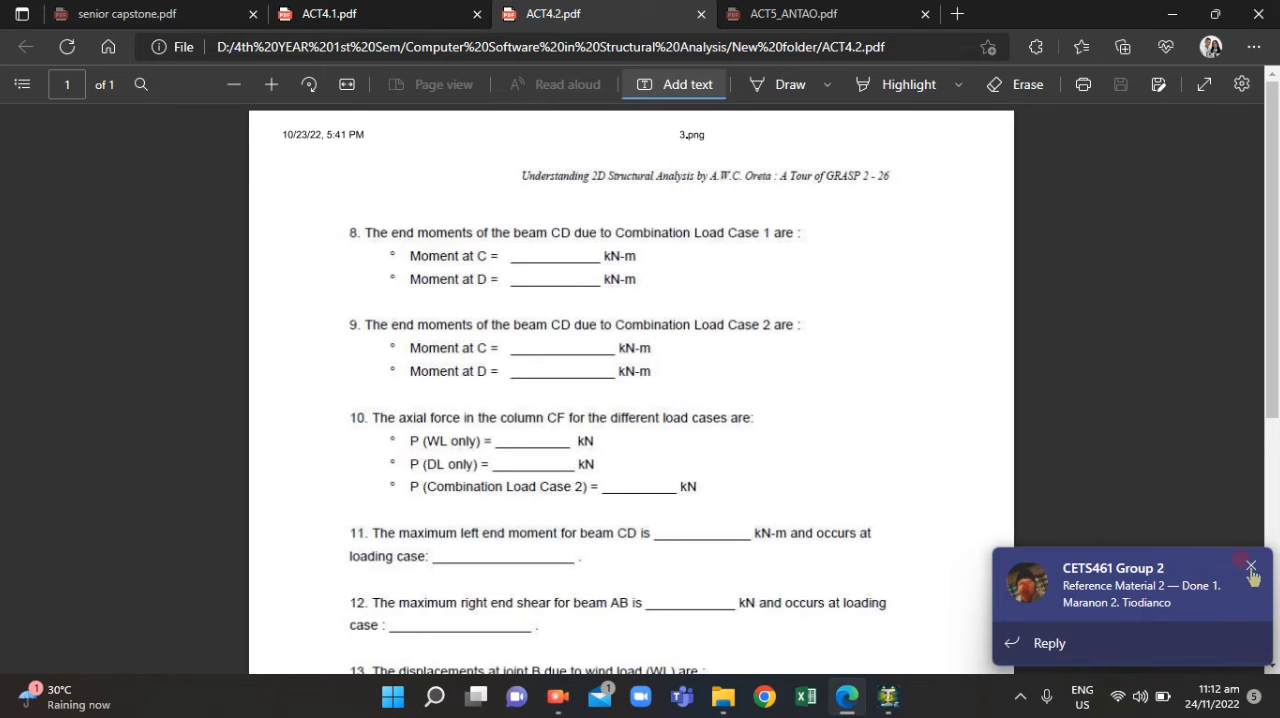
pyautogui.click(1250, 567)
pyautogui.click(886, 697)
pyautogui.click(388, 301)
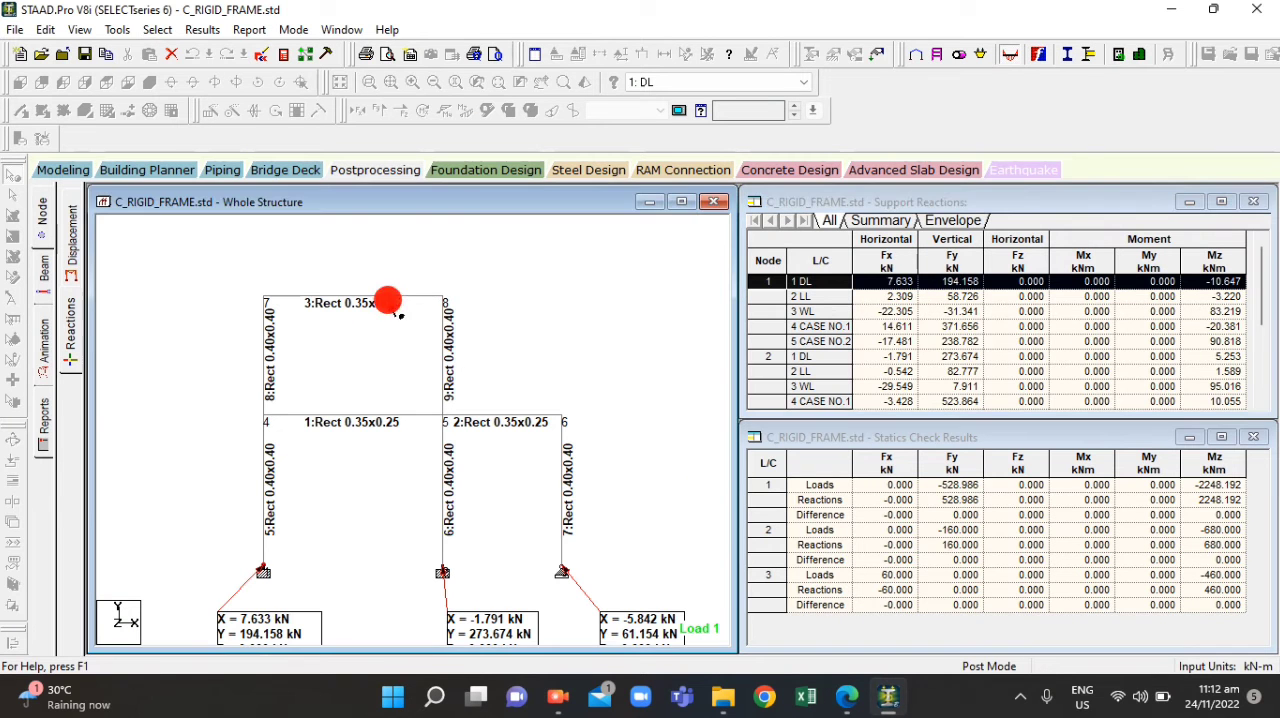
# Display the displacement results for load case DL and show the Mz bending moment diagram on the whole frame
pyautogui.click(116, 230)
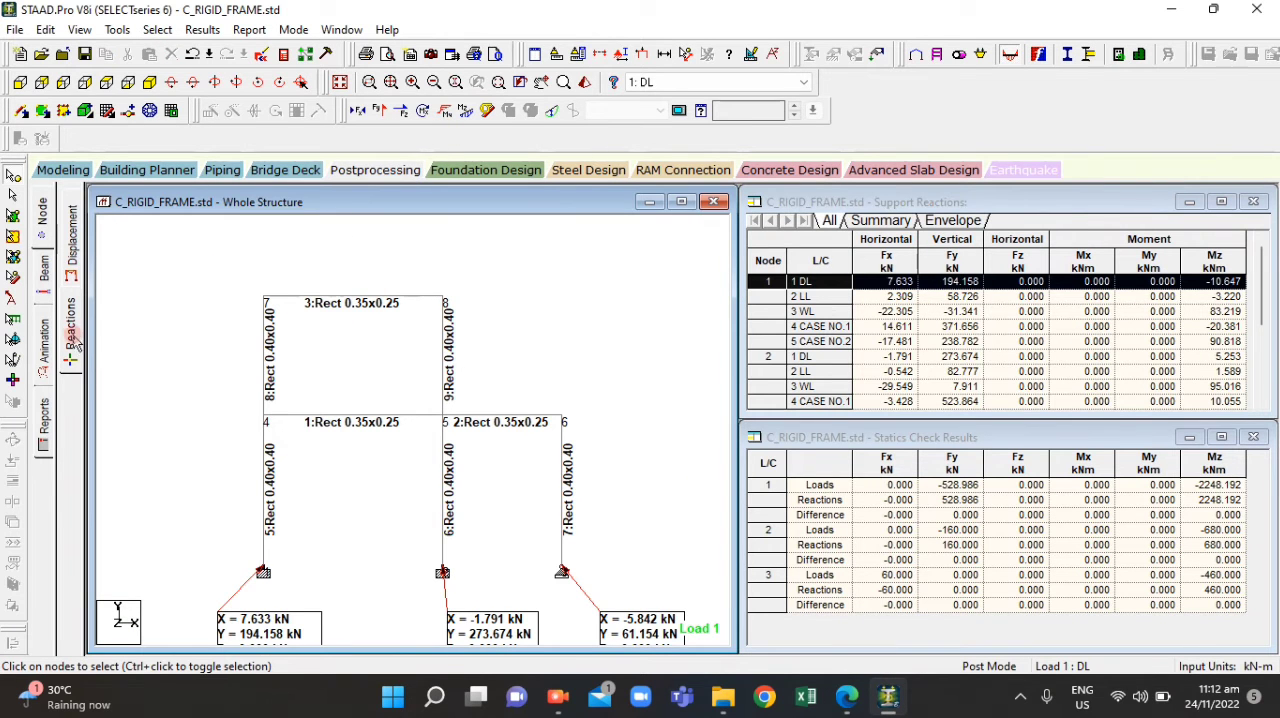
pyautogui.click(66, 262)
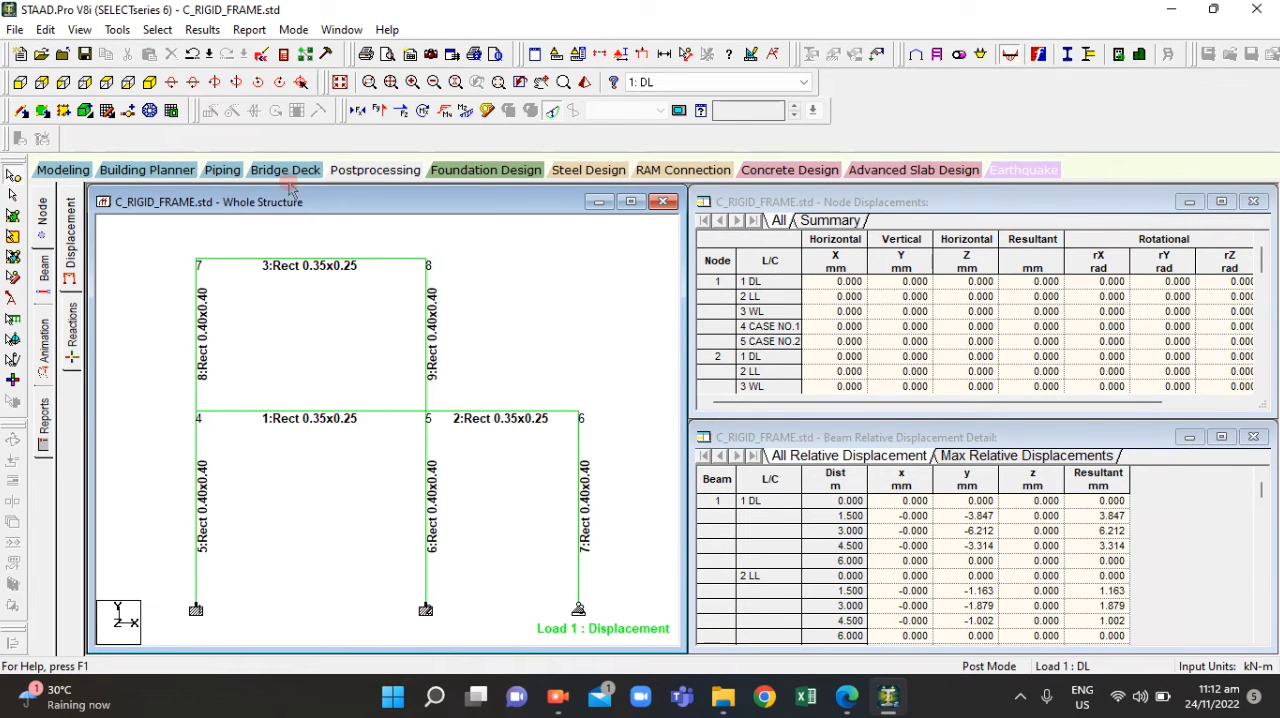
pyautogui.click(465, 110)
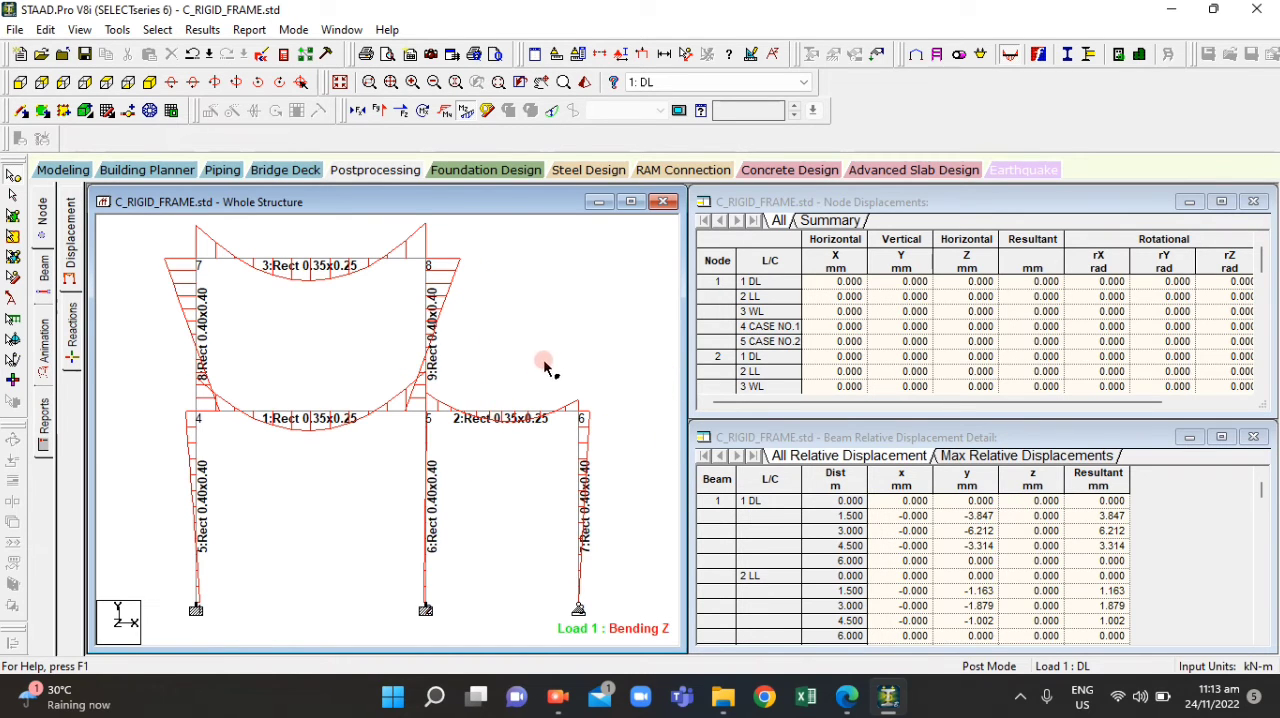
pyautogui.scroll(-1, 850, 290)
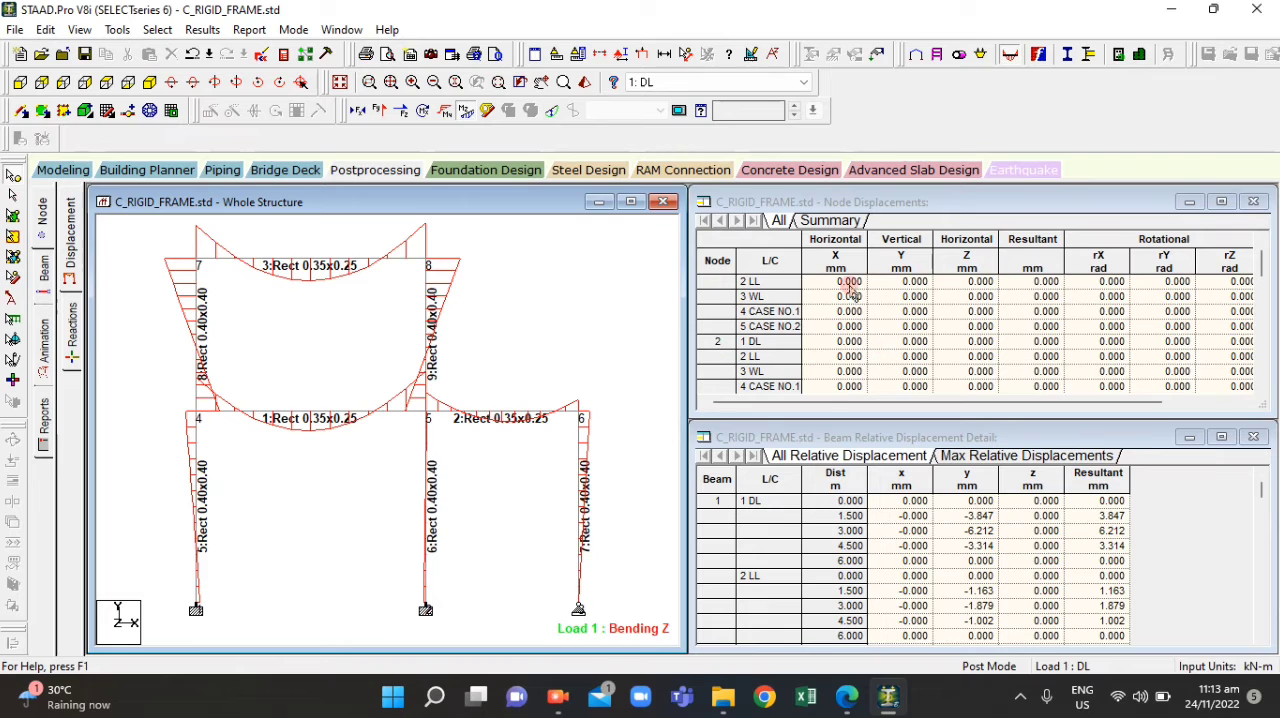
pyautogui.scroll(-1, 860, 475)
pyautogui.scroll(2, 515, 437)
pyautogui.scroll(-3, 457, 405)
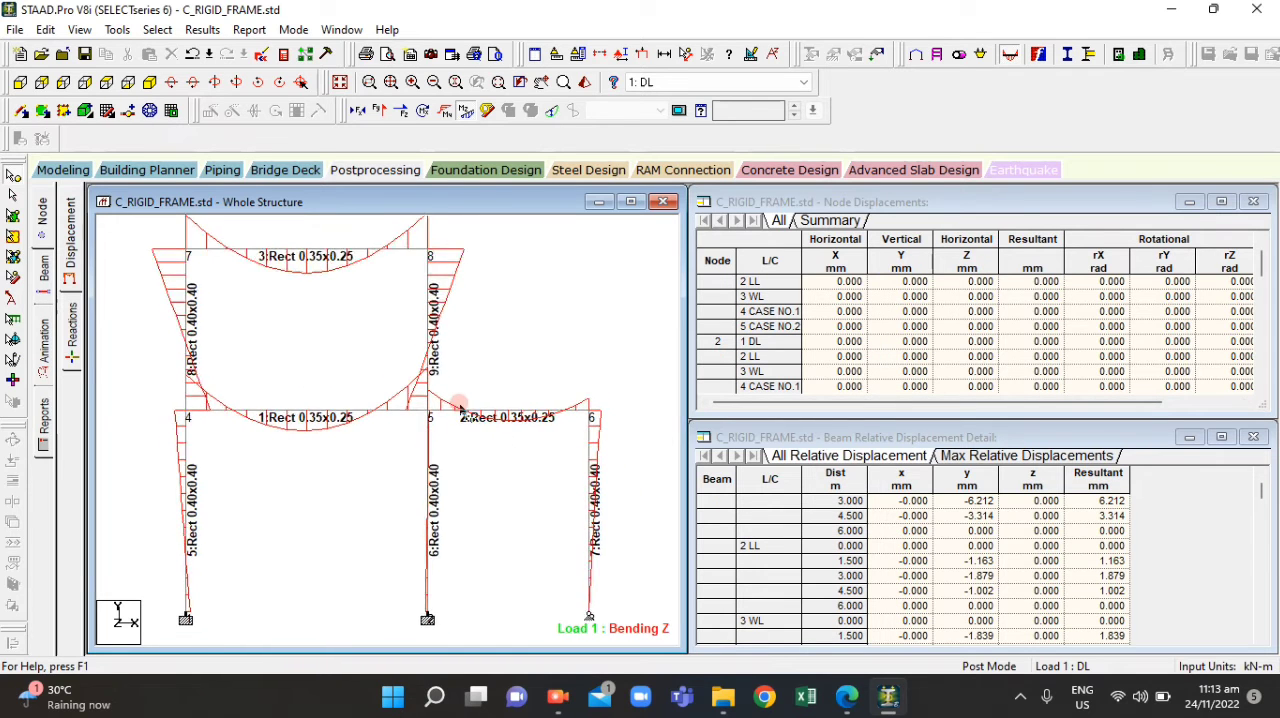
pyautogui.scroll(1, 455, 405)
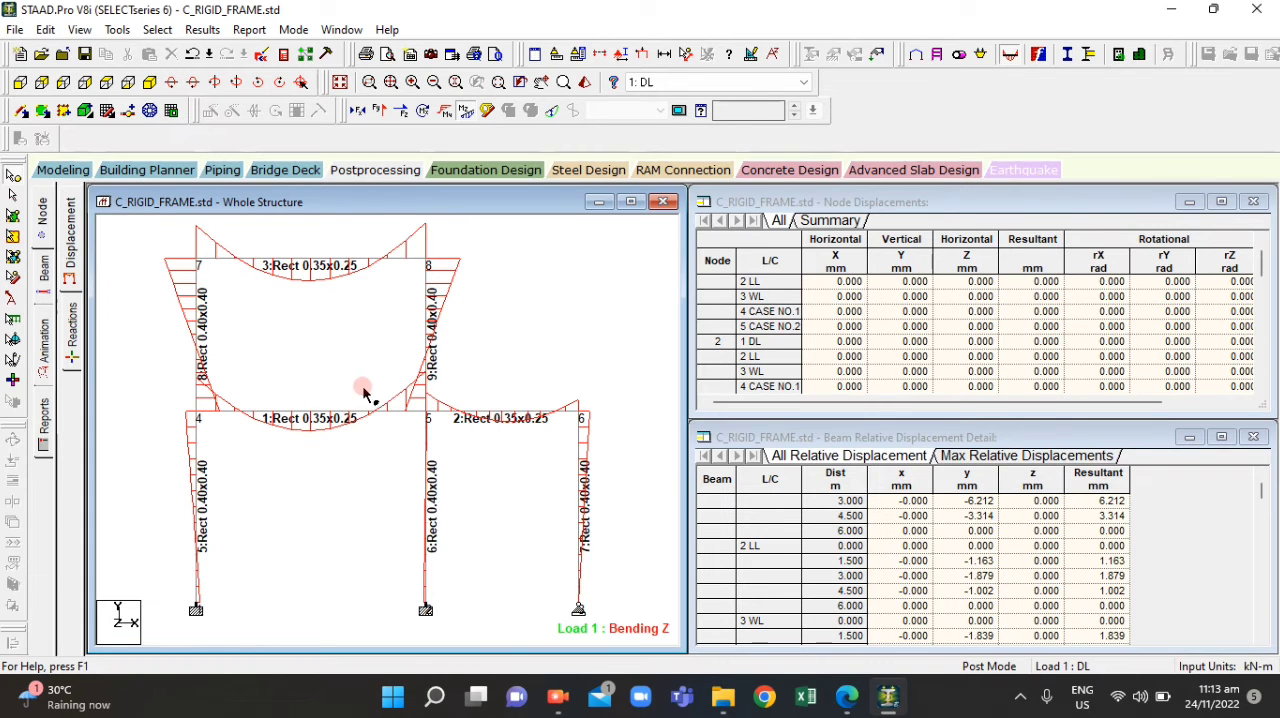
pyautogui.scroll(4, 262, 418)
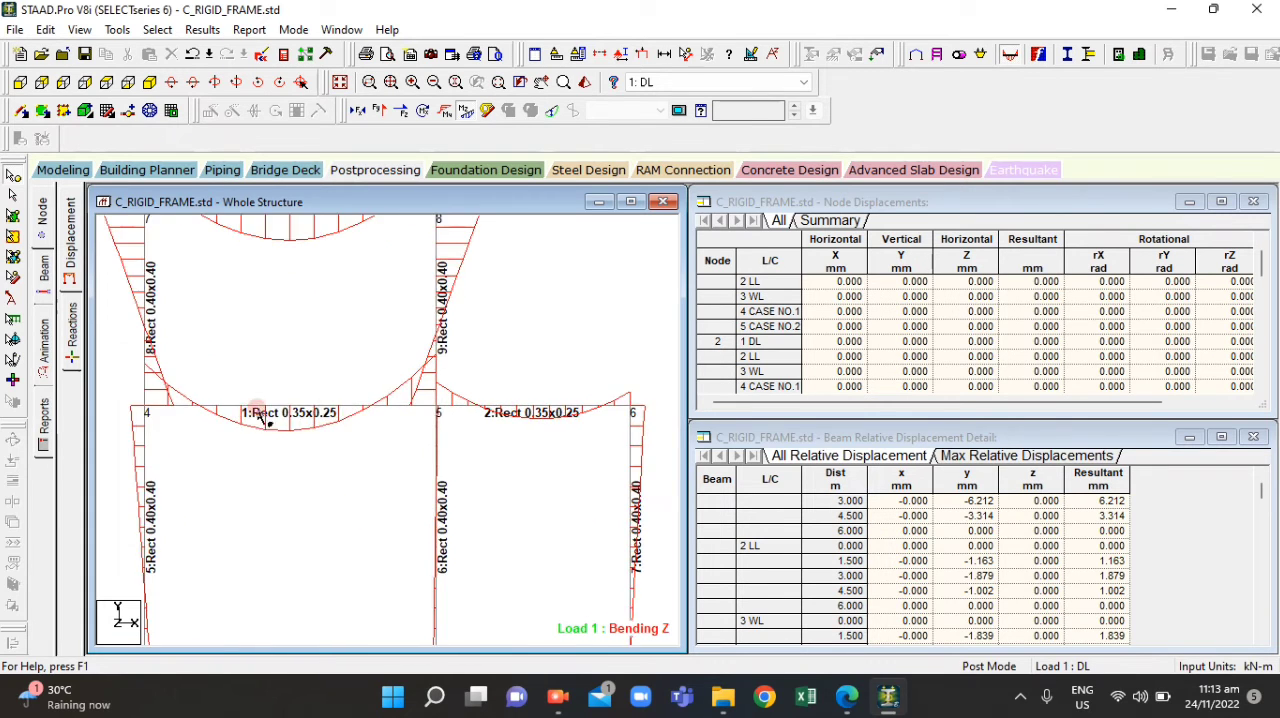
# Annotate the bending moment diagram with the end bending values of beam 1 only
pyautogui.click(157, 29)
pyautogui.moveTo(202, 29)
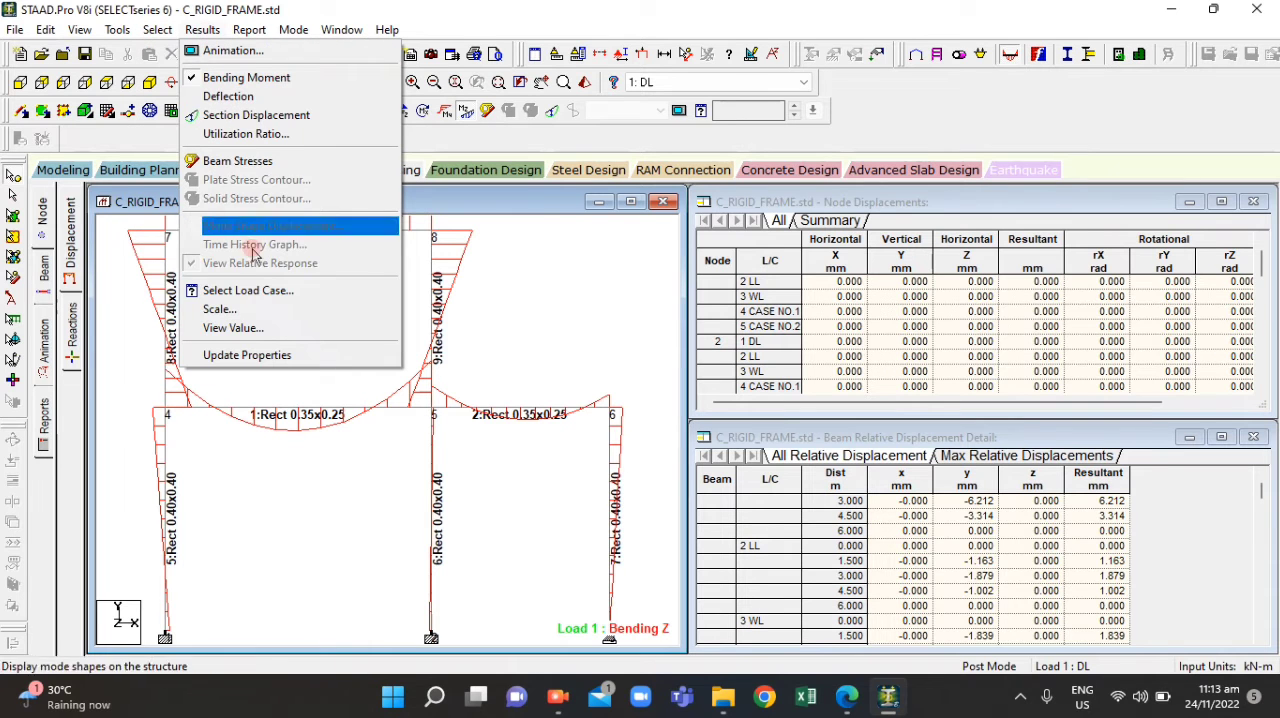
pyautogui.click(232, 329)
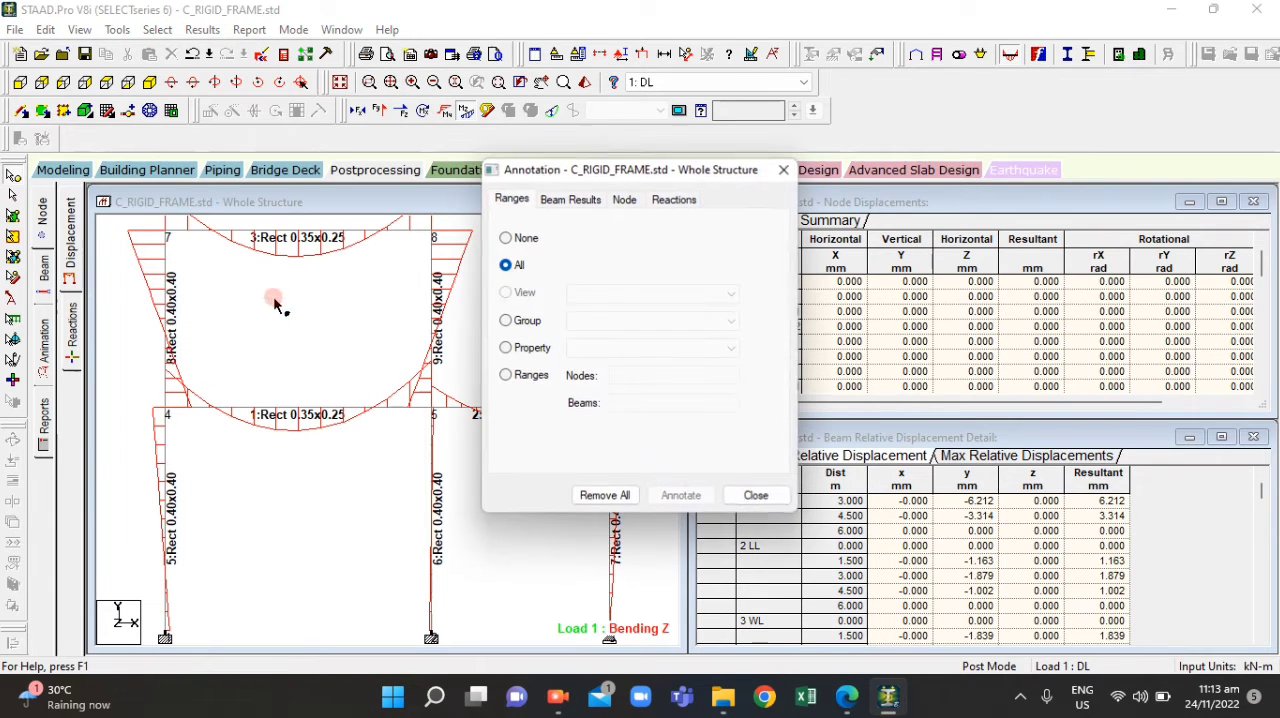
pyautogui.click(507, 375)
pyautogui.click(614, 402)
pyautogui.write('1')
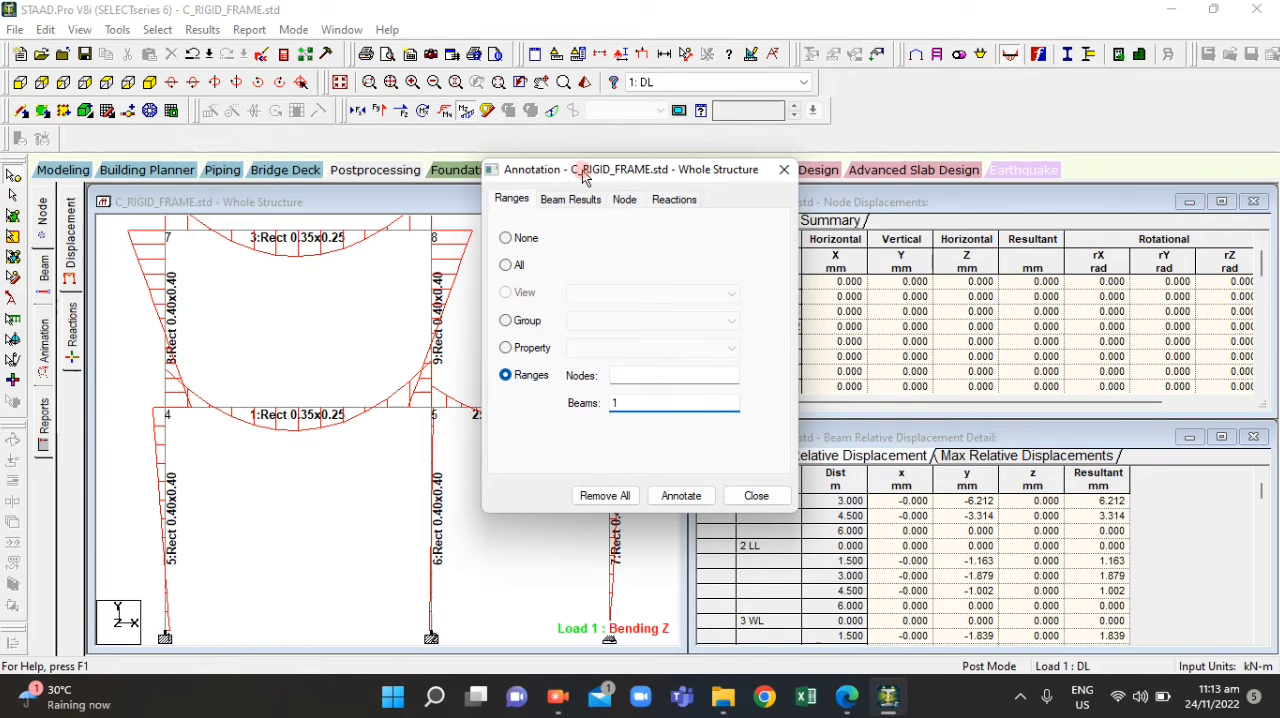
pyautogui.click(565, 198)
pyautogui.click(518, 244)
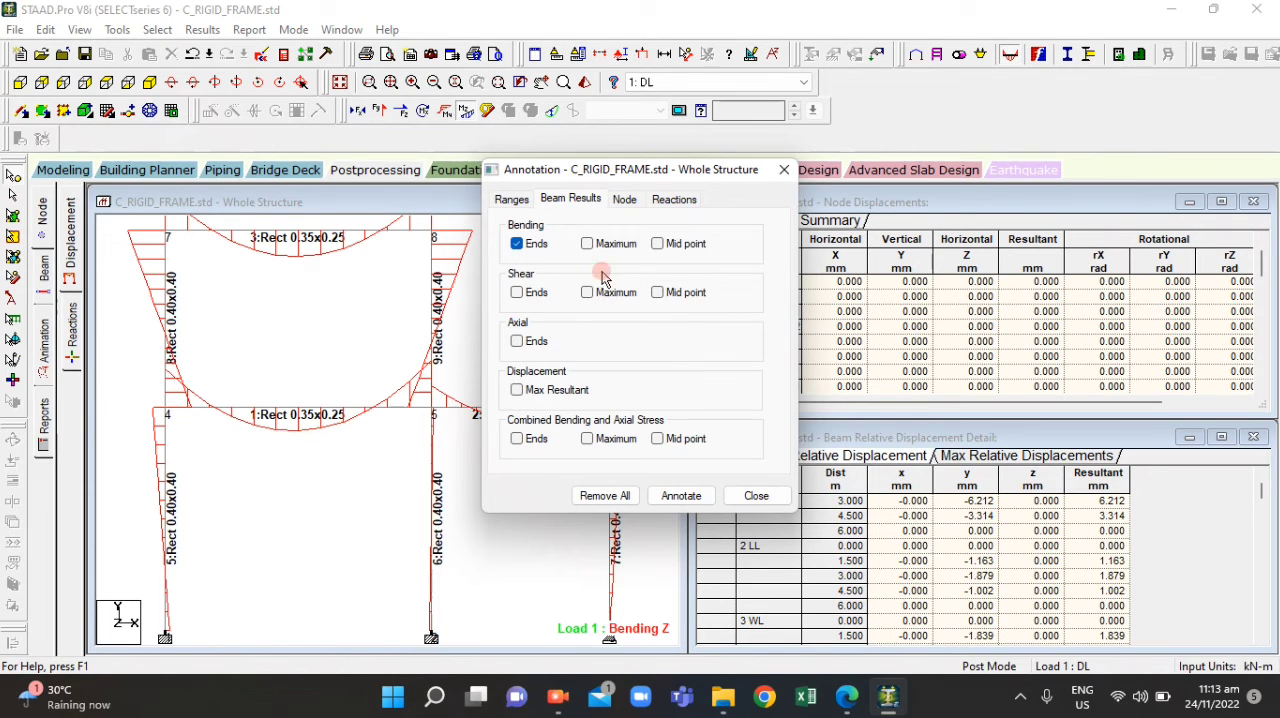
pyautogui.click(681, 495)
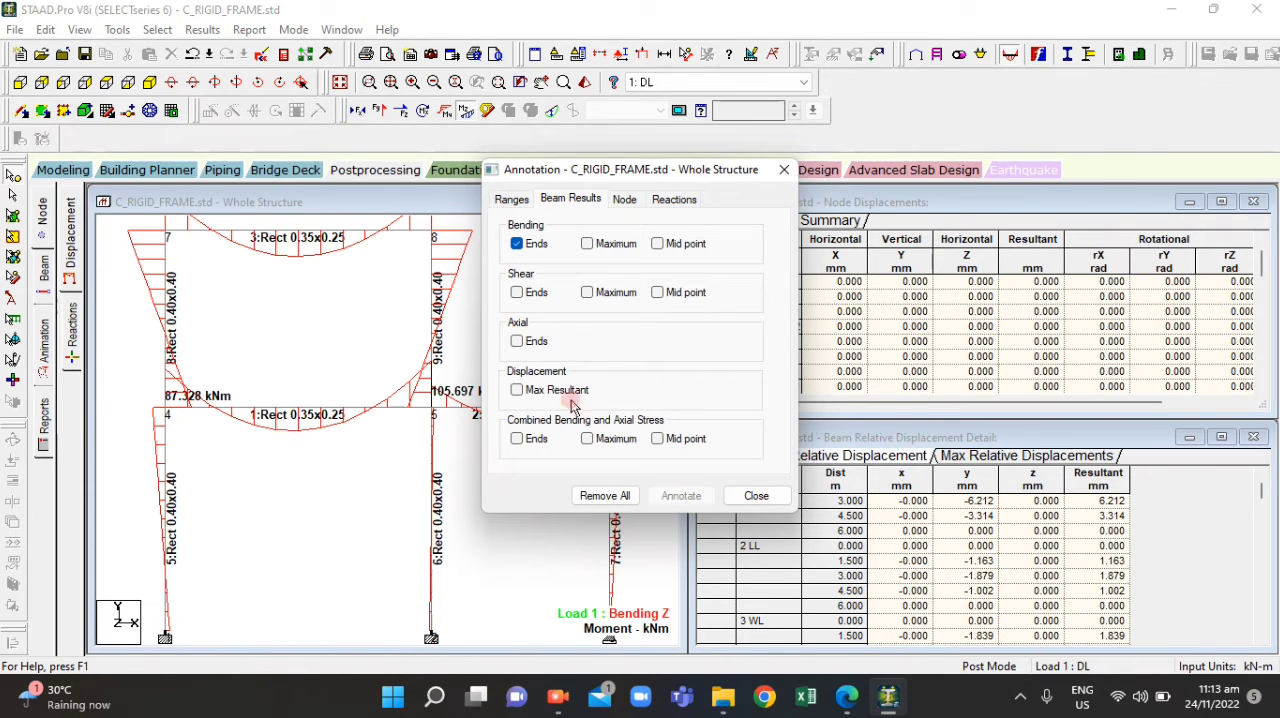
pyautogui.click(783, 170)
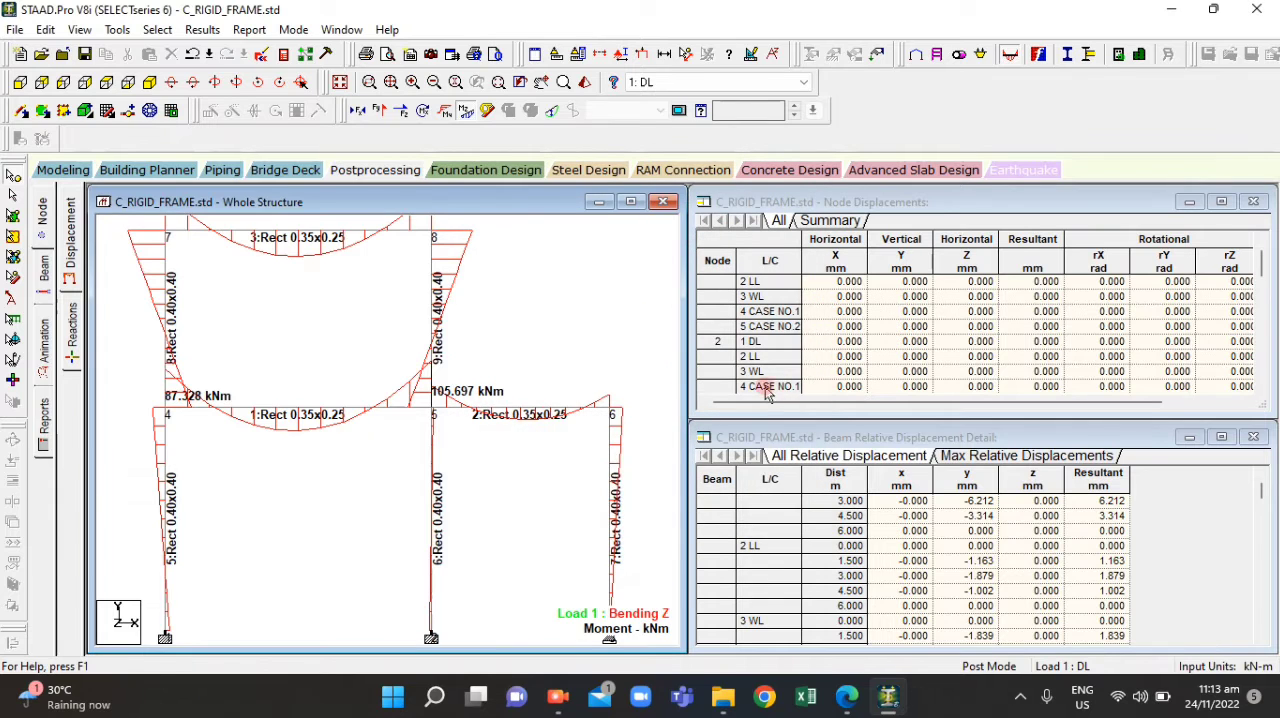
# Look through the node displacements for all load cases and the beam relative displacement tables
pyautogui.scroll(-1, 823, 331)
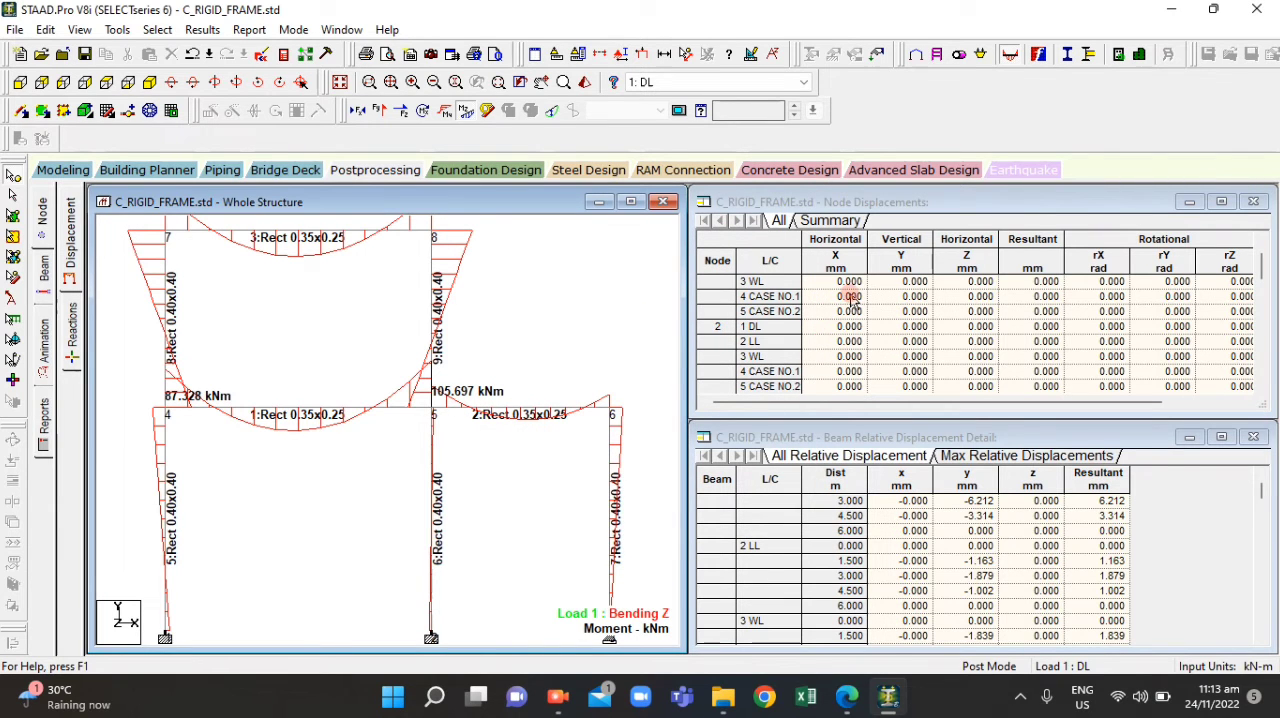
pyautogui.scroll(-1, 851, 300)
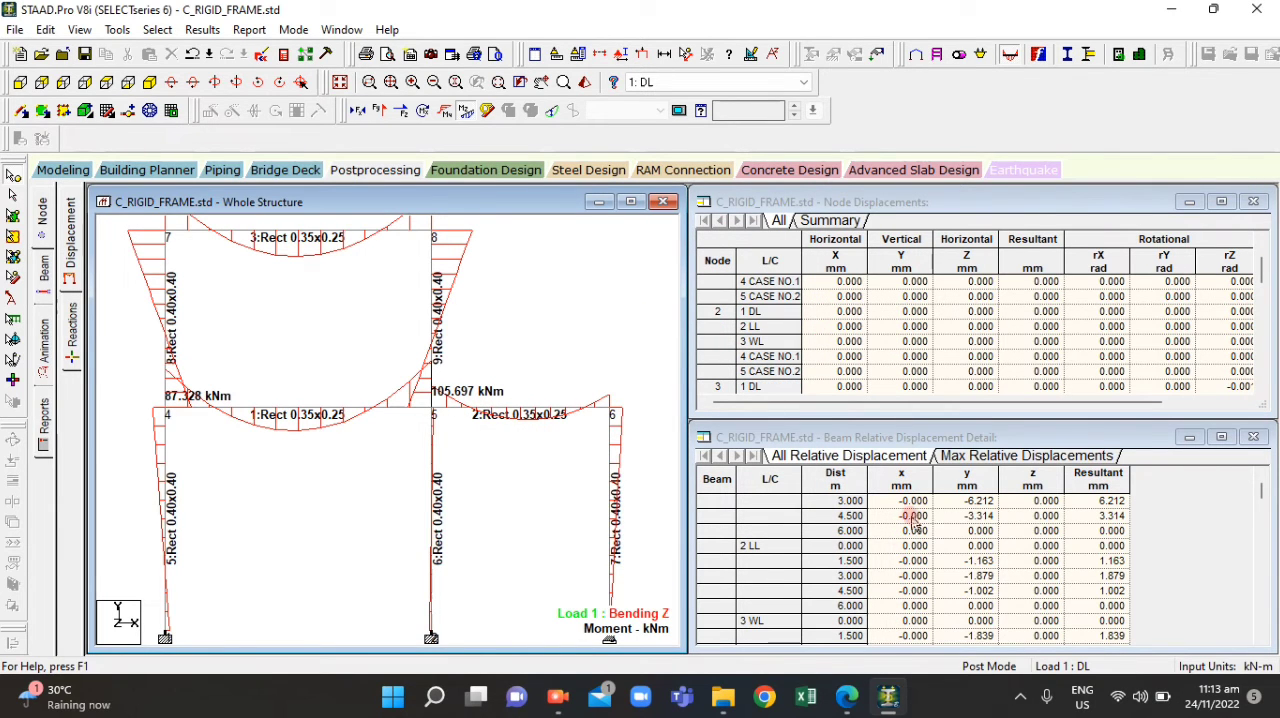
pyautogui.scroll(-5, 853, 347)
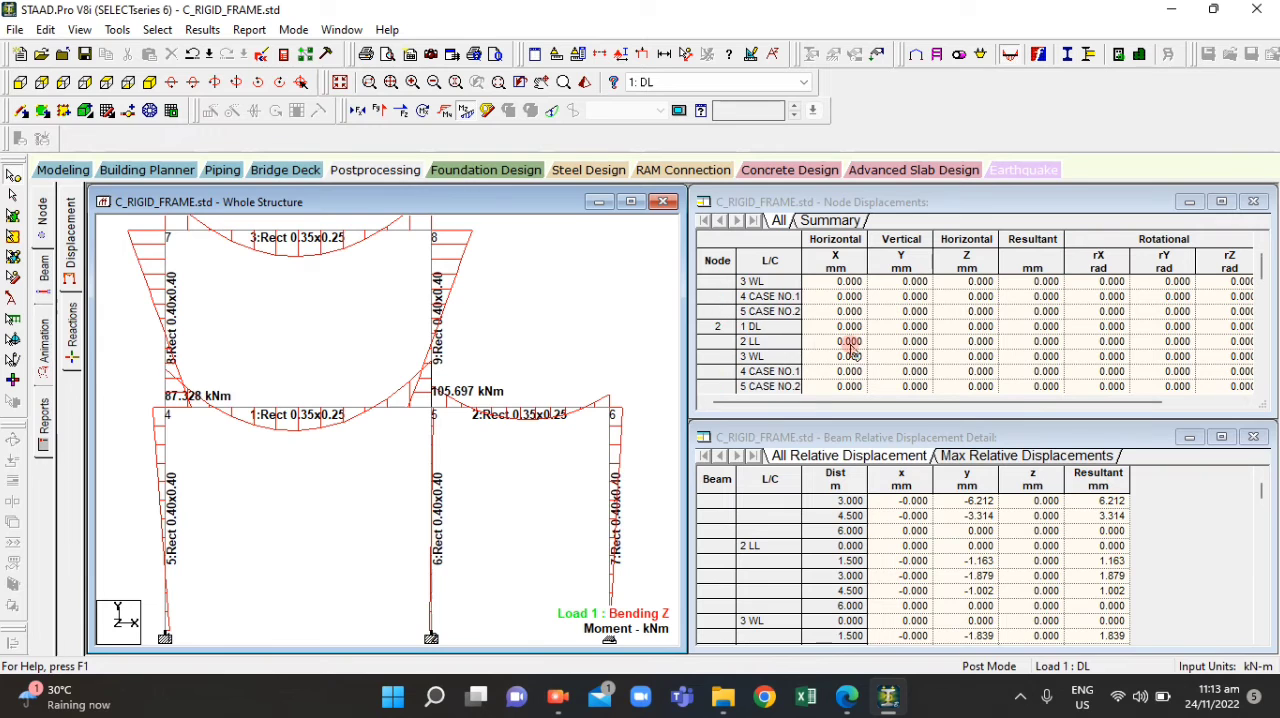
pyautogui.scroll(-7, 1010, 355)
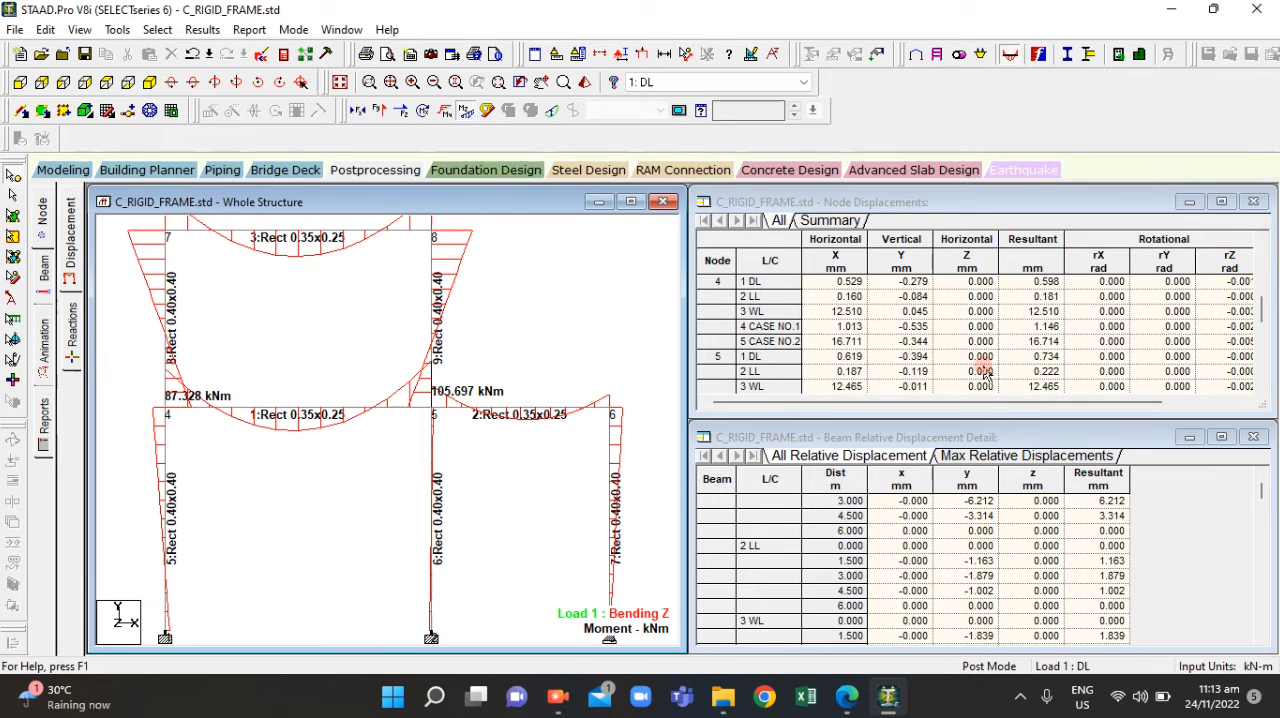
pyautogui.click(985, 455)
pyautogui.click(848, 460)
pyautogui.scroll(-5, 828, 338)
pyautogui.scroll(-11, 828, 338)
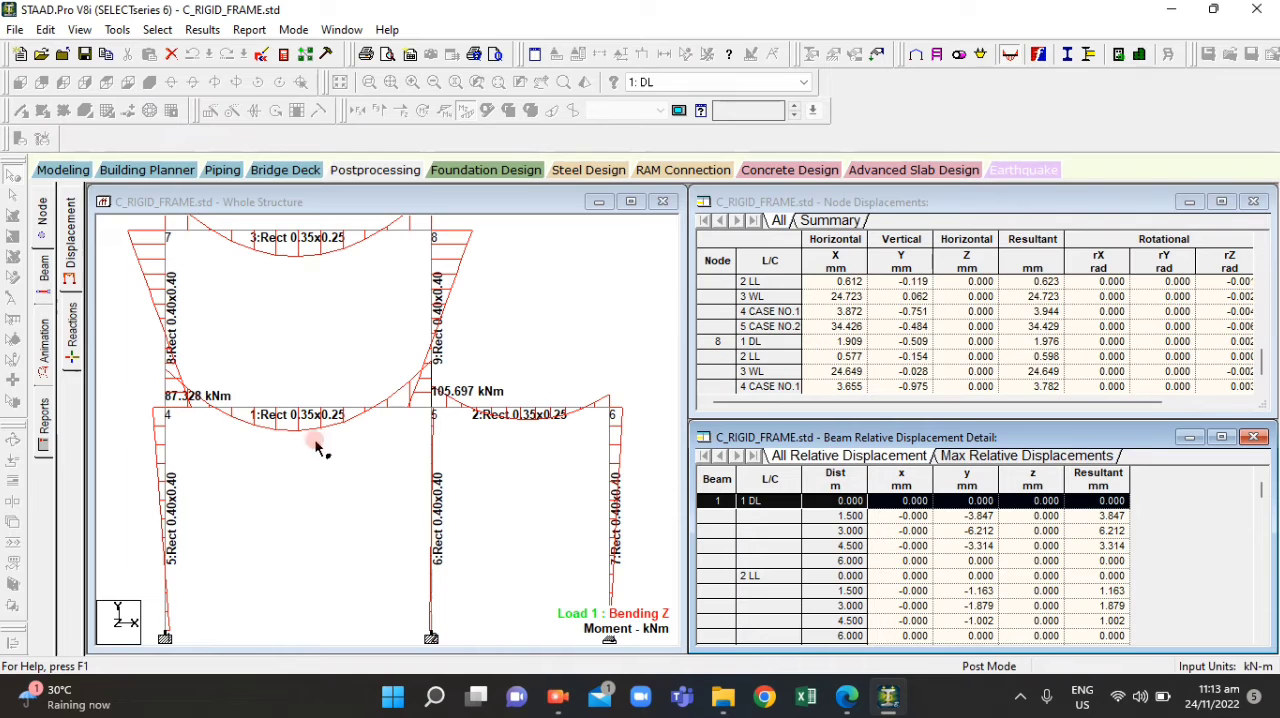
# Examine beam 1's annotated end moments and the remaining columns of the node displacement table
pyautogui.scroll(1, 275, 388)
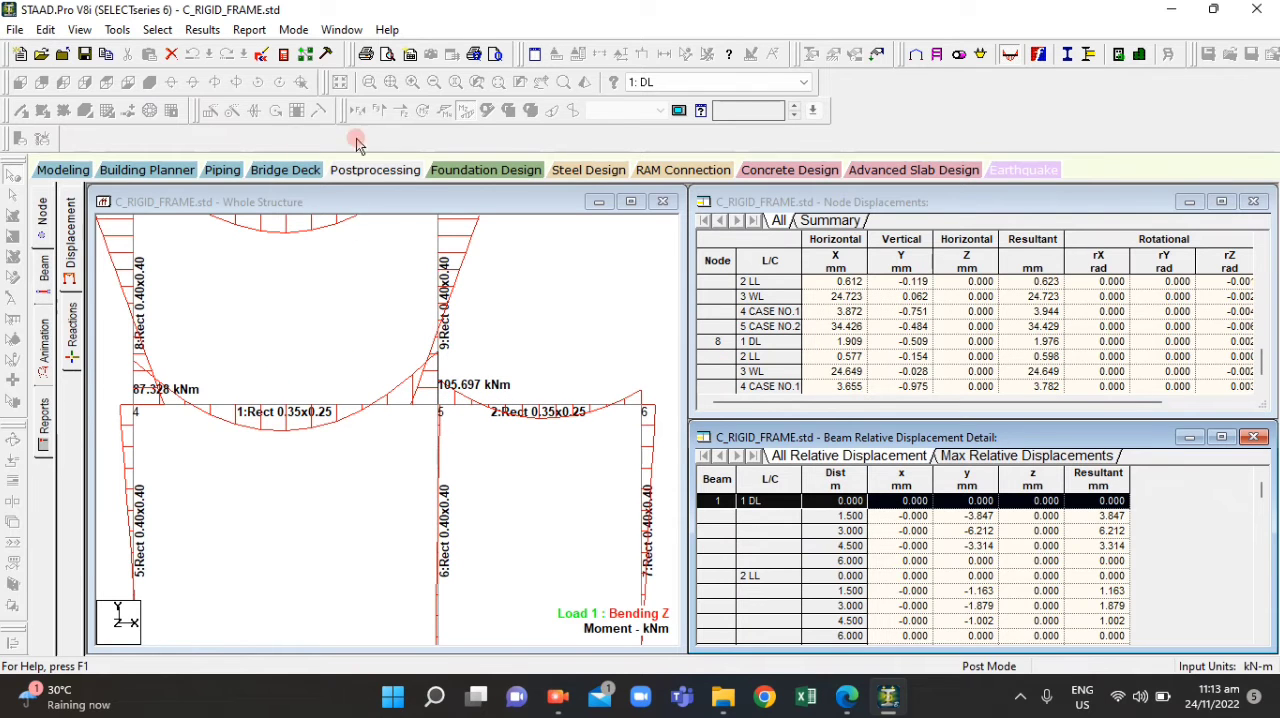
pyautogui.click(295, 268)
pyautogui.scroll(-2, 789, 303)
pyautogui.scroll(5, 880, 311)
pyautogui.moveTo(970, 405); pyautogui.dragTo(1053, 418)
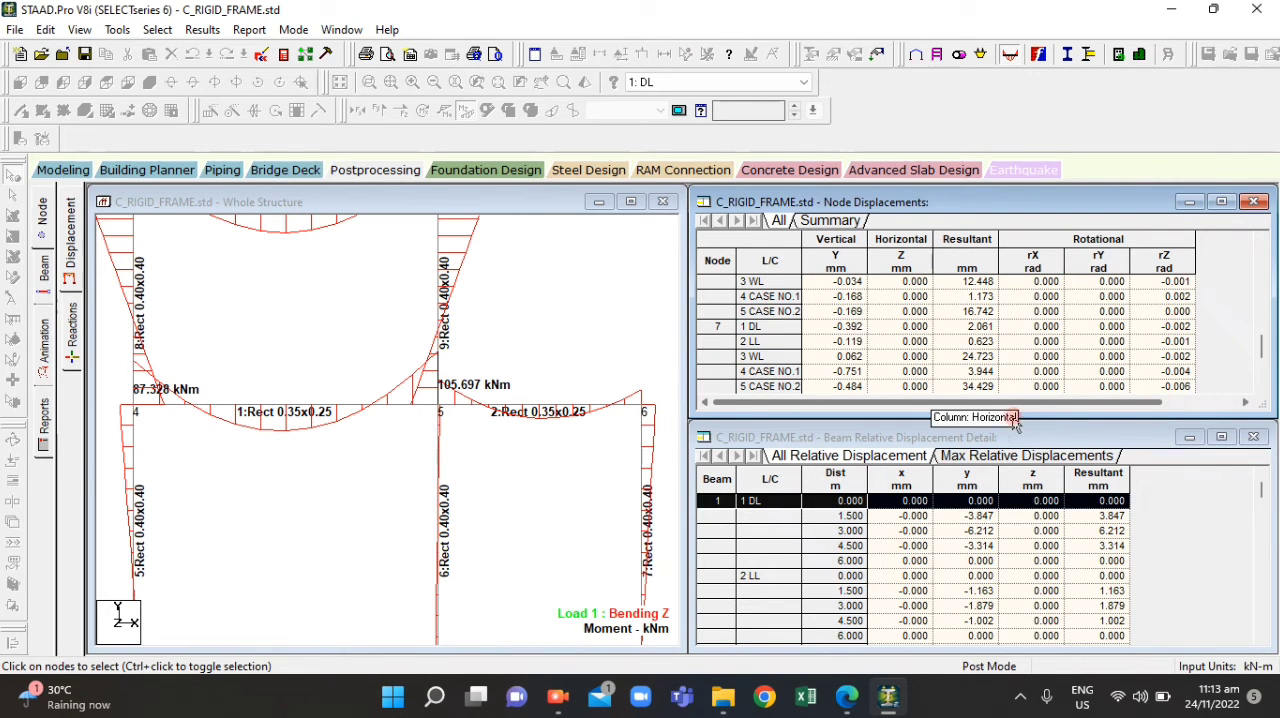
pyautogui.moveTo(883, 413); pyautogui.dragTo(878, 411)
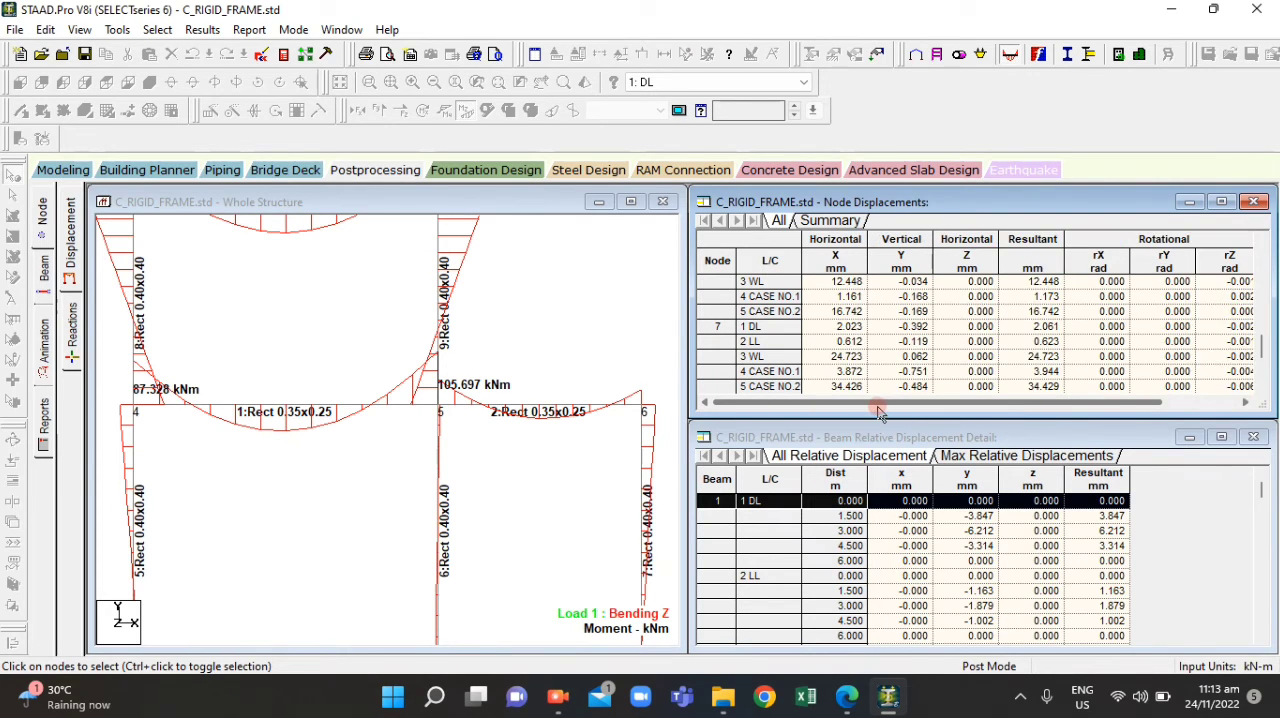
pyautogui.scroll(-1, 370, 418)
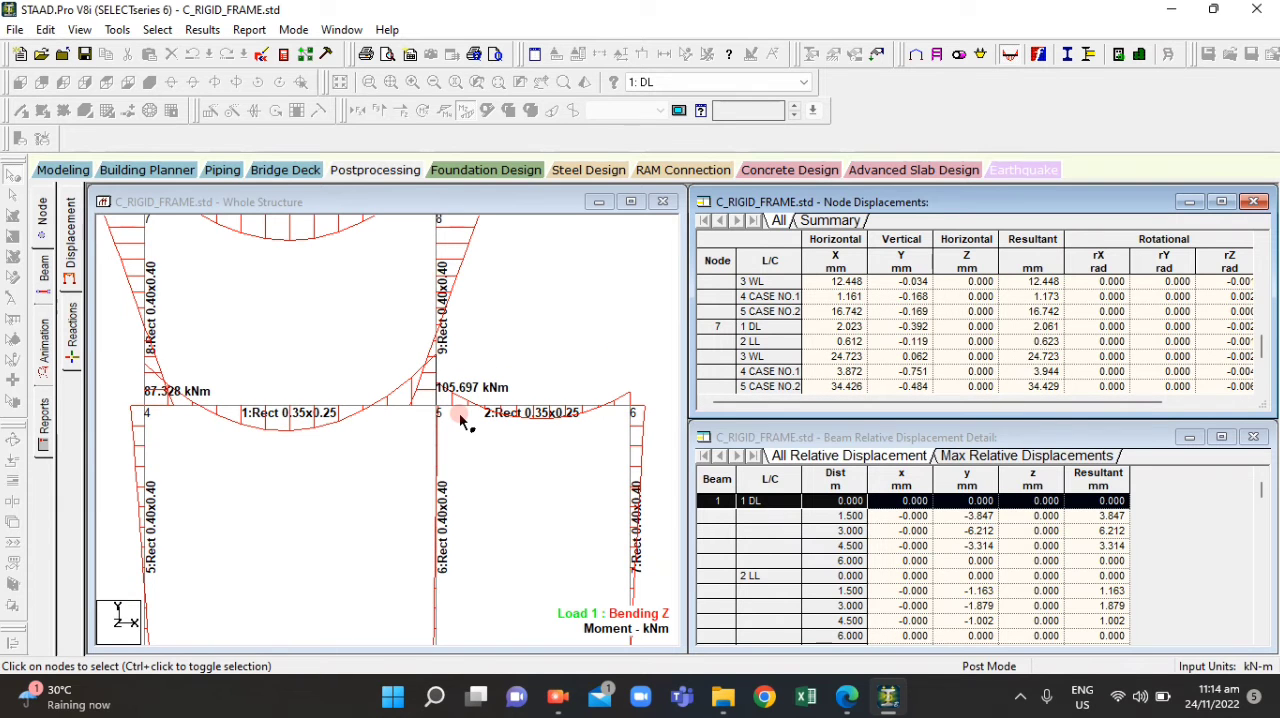
pyautogui.scroll(3, 150, 414)
# Check question 8 in ACT4.2.pdf in Edge against the STAAD.Pro diagram and add the text 87.328 on its Moment at C blank
pyautogui.click(847, 699)
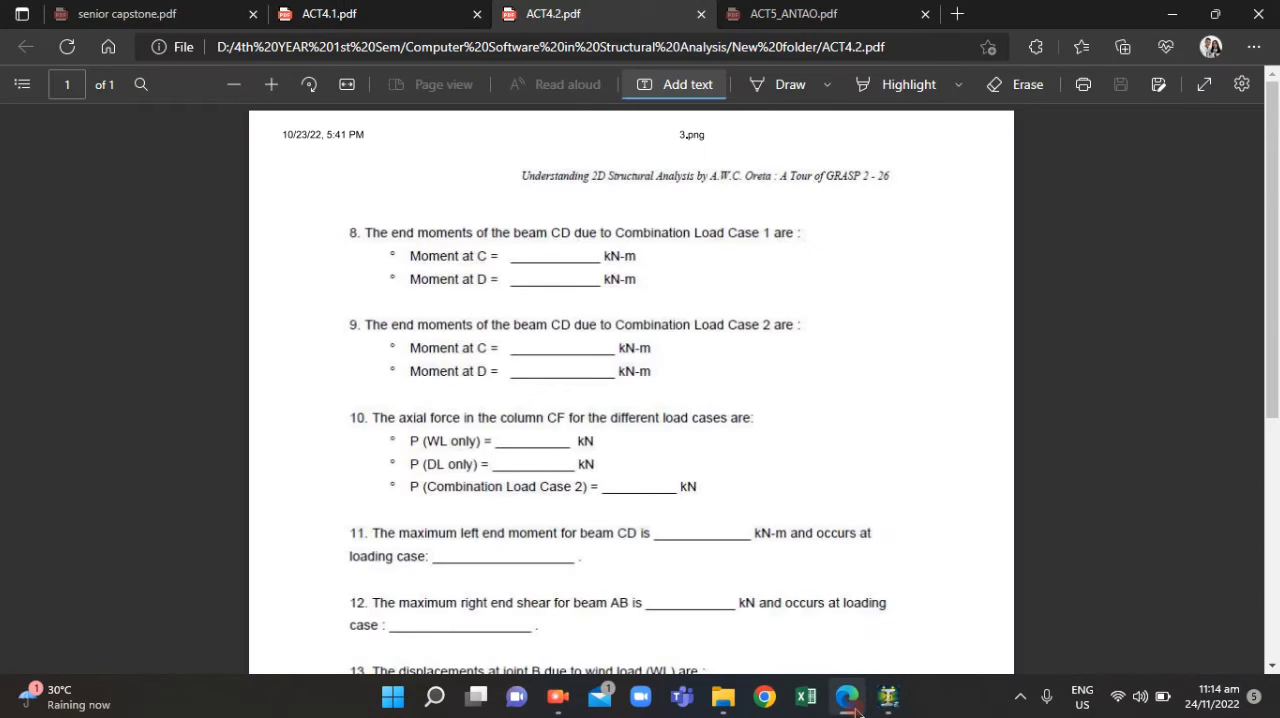
pyautogui.click(855, 708)
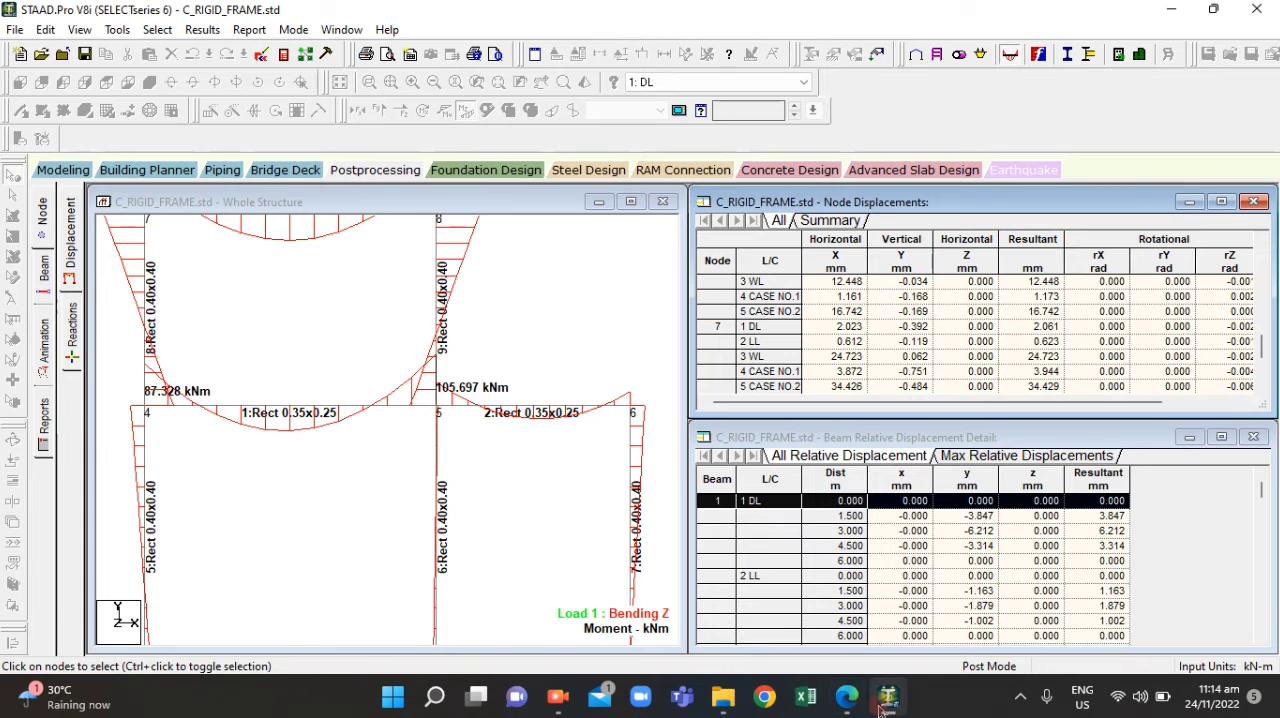
pyautogui.click(848, 703)
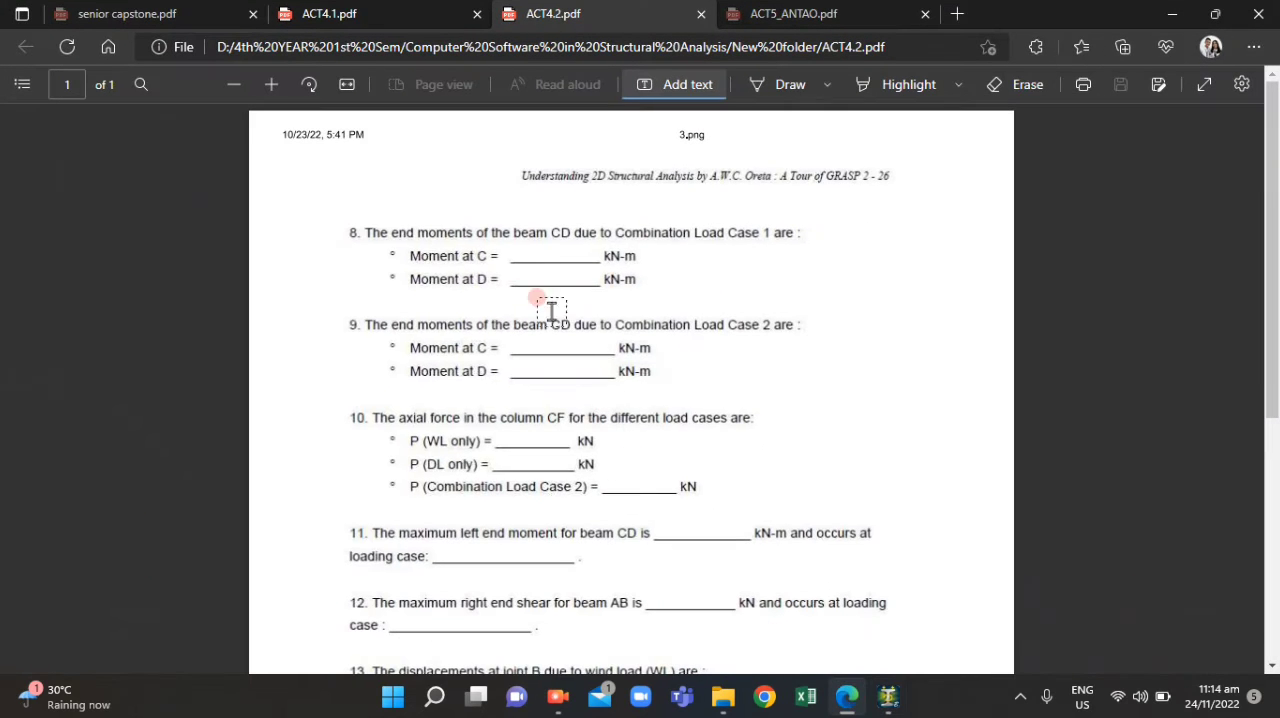
pyautogui.click(836, 704)
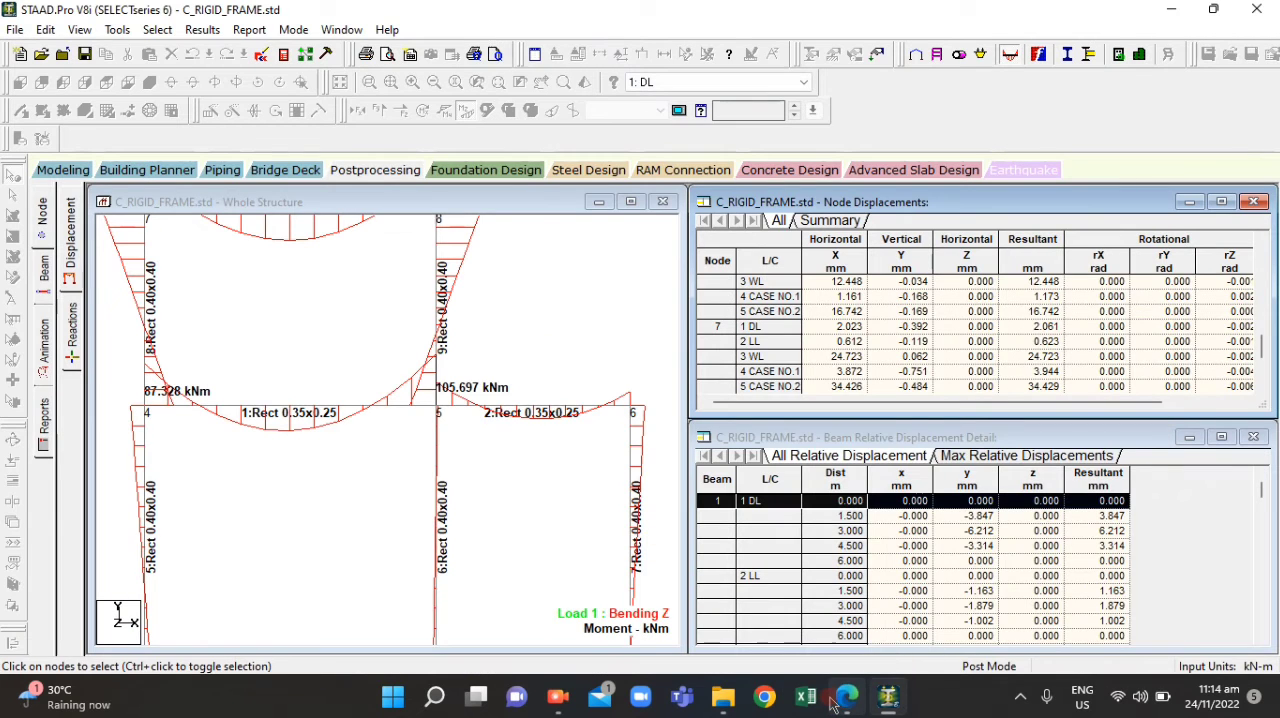
pyautogui.click(830, 697)
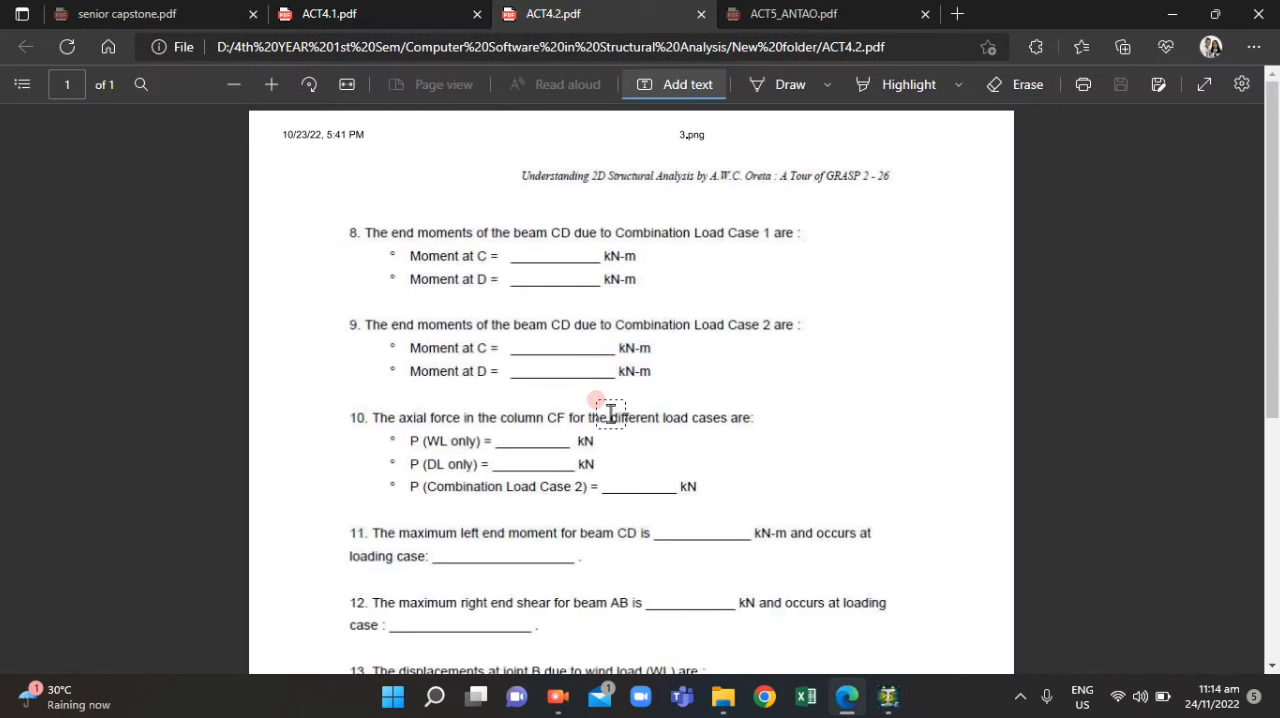
pyautogui.click(522, 251)
pyautogui.write('87')
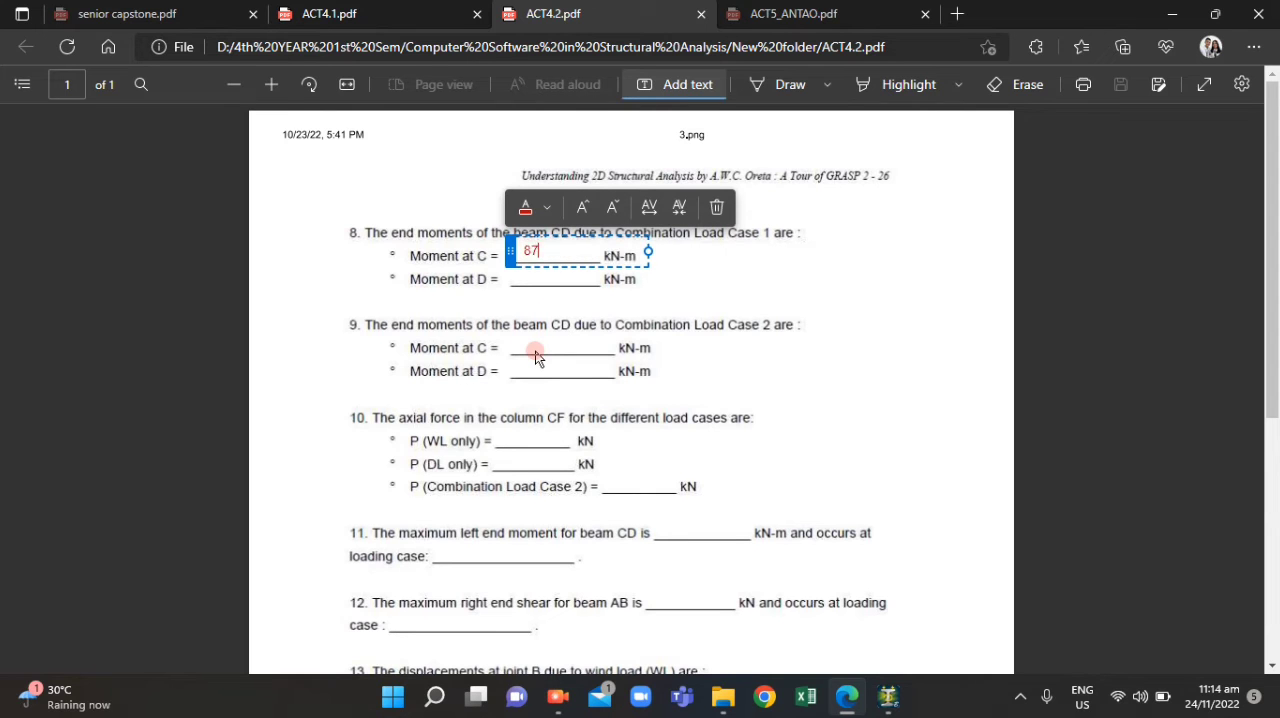
pyautogui.write('.328')
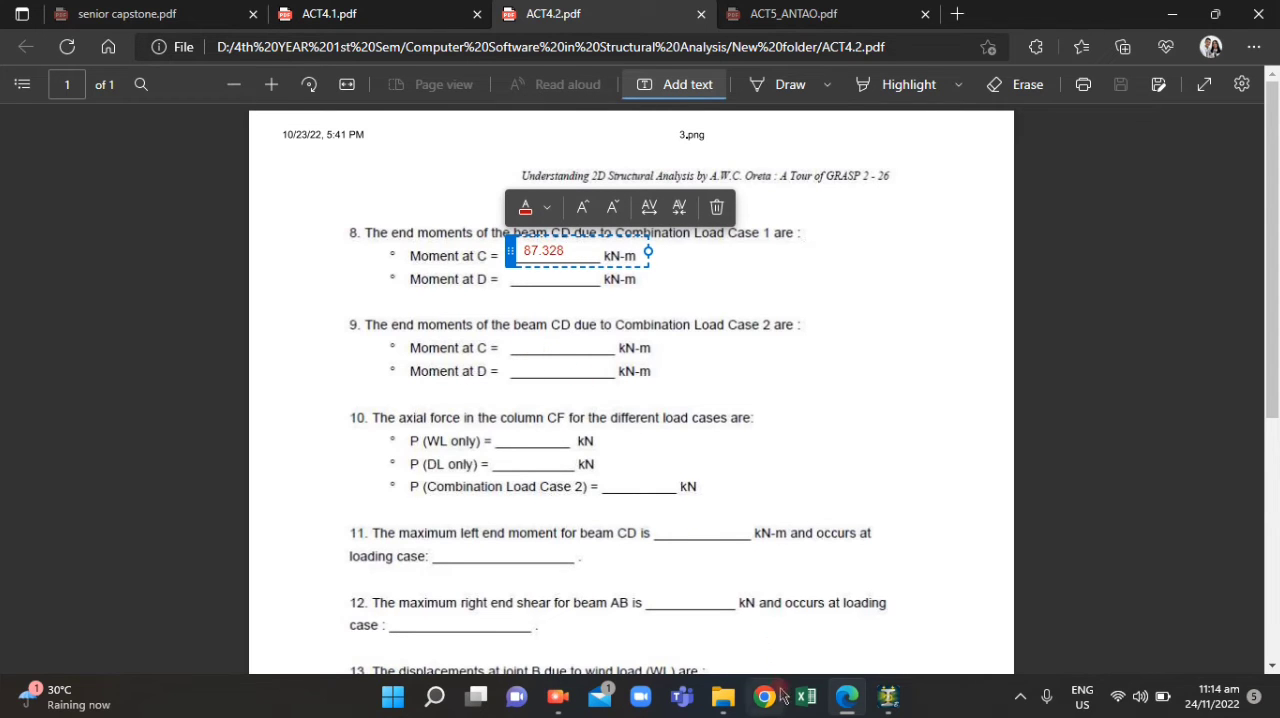
# Compare question 8's Moment at C answer in ACT4.2.pdf with beam 1's annotated end moments in STAAD.Pro
pyautogui.click(840, 700)
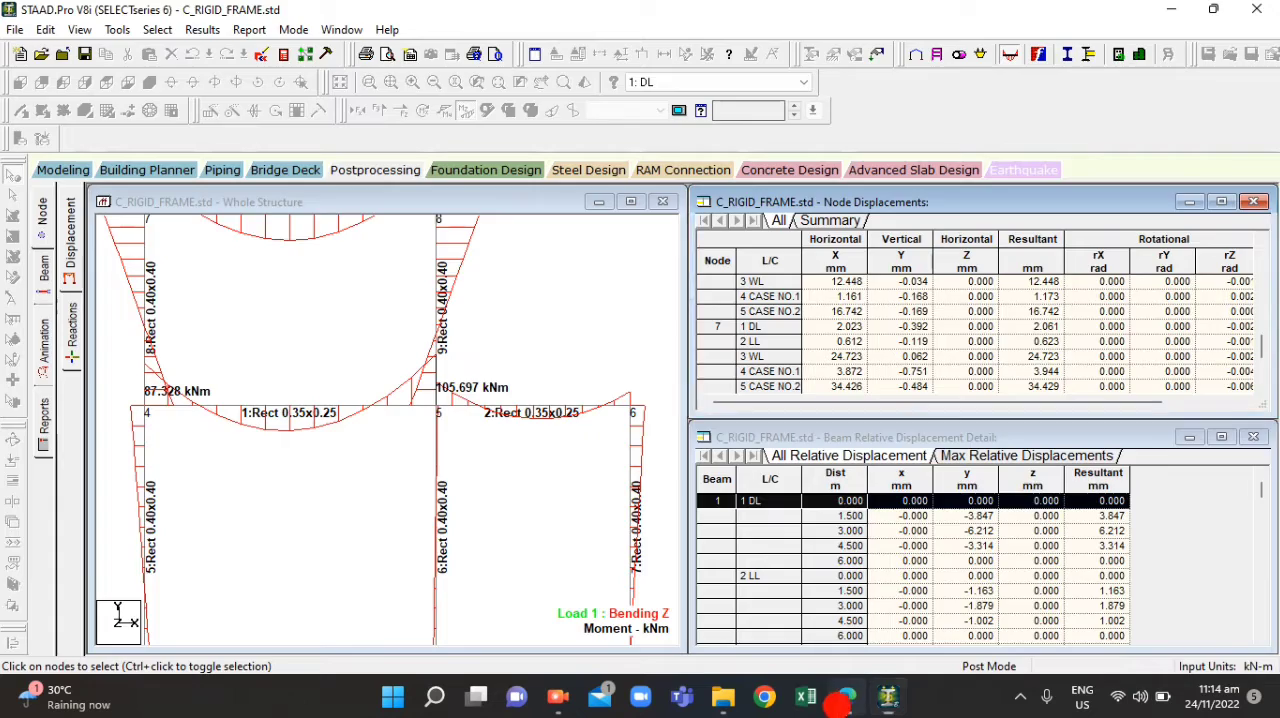
pyautogui.click(845, 697)
pyautogui.click(688, 289)
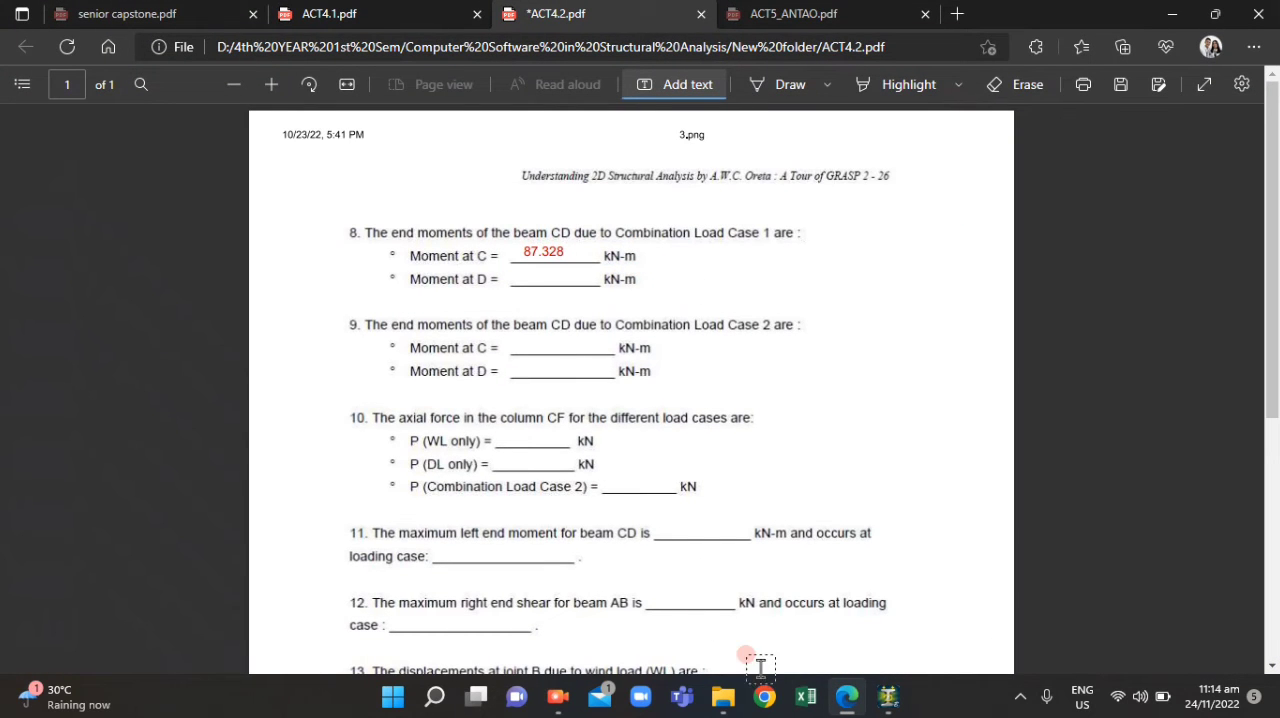
pyautogui.click(845, 697)
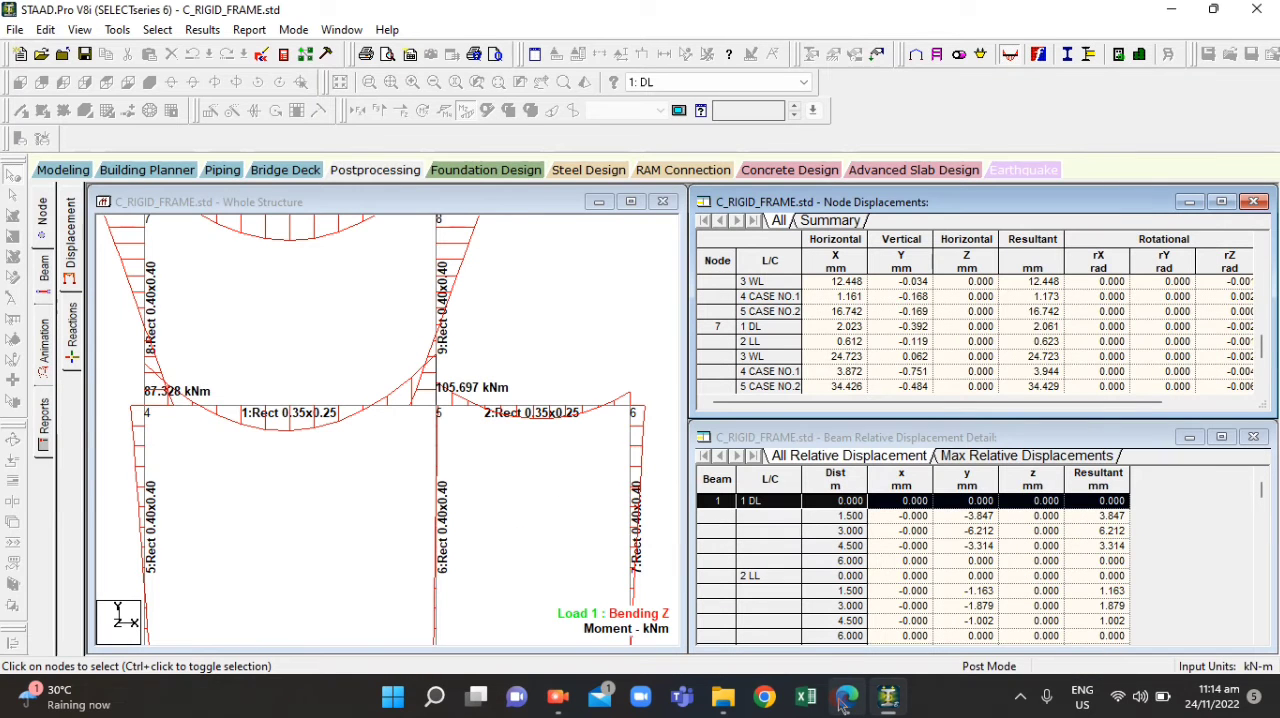
pyautogui.click(845, 697)
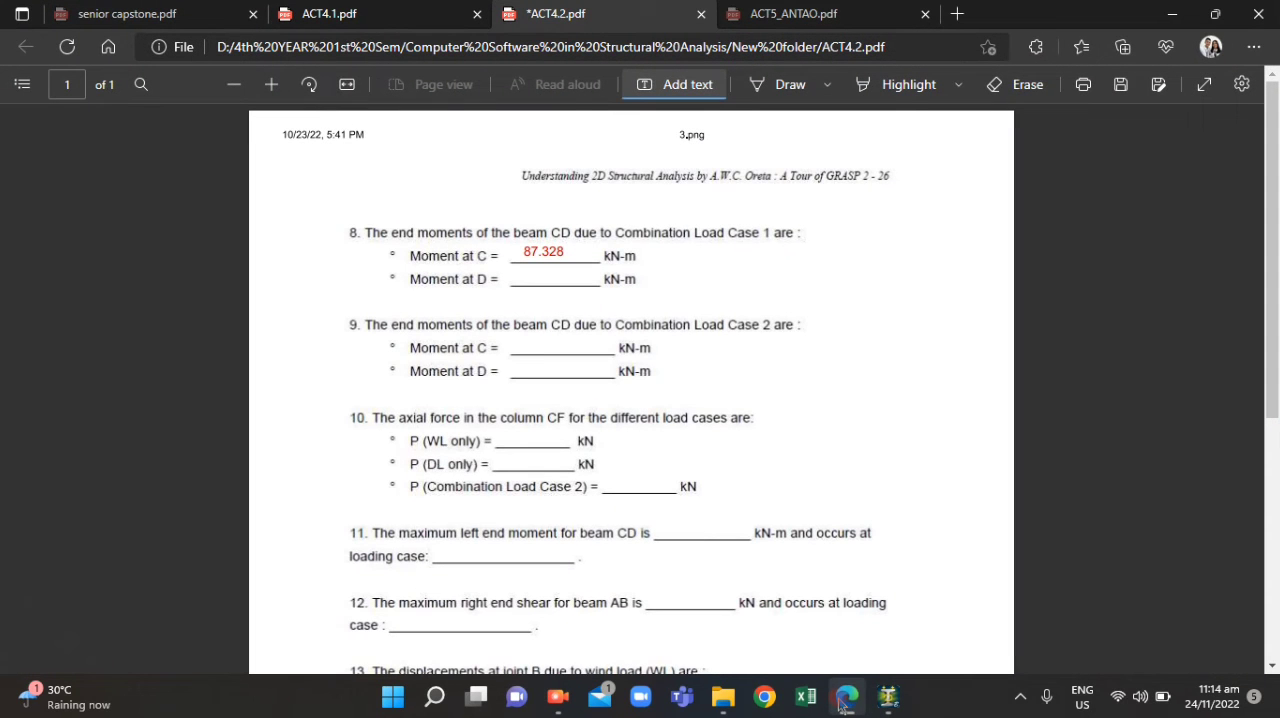
# Check beam 1's annotated end moments against ACT4.2.pdf in Edge and add the text 105.697 on question 8's Moment at D blank
pyautogui.click(840, 697)
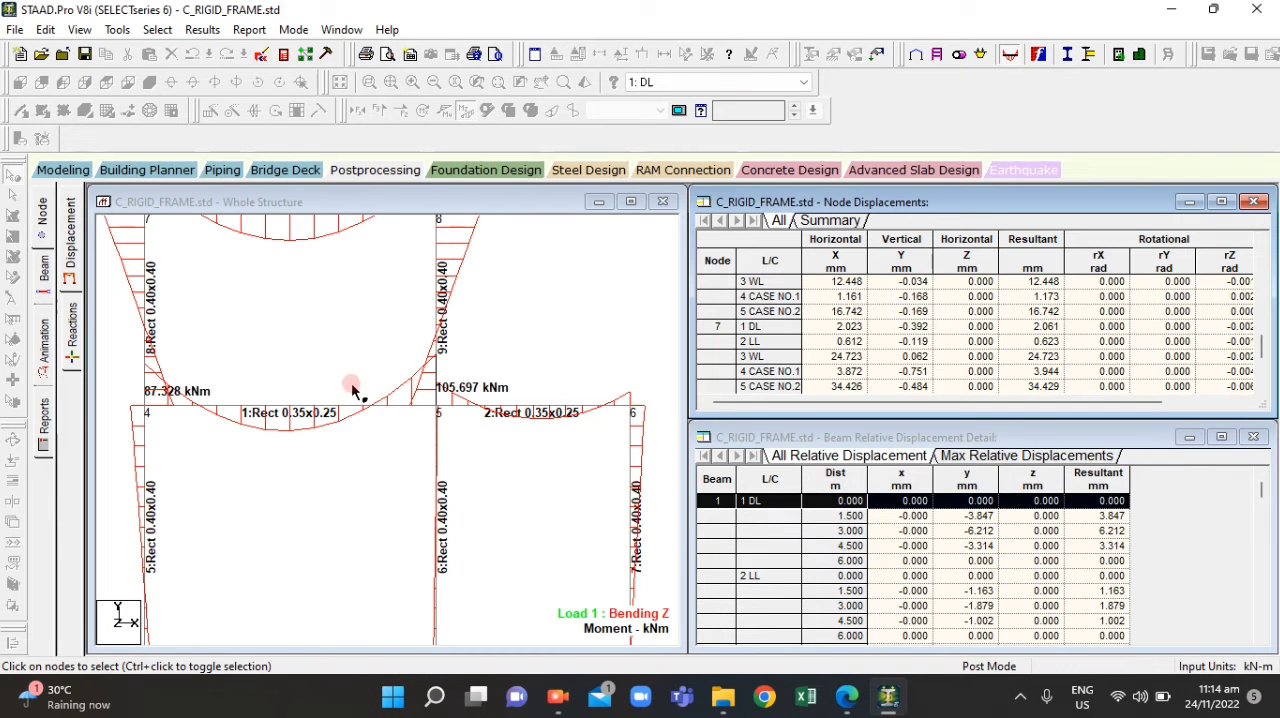
pyautogui.click(845, 697)
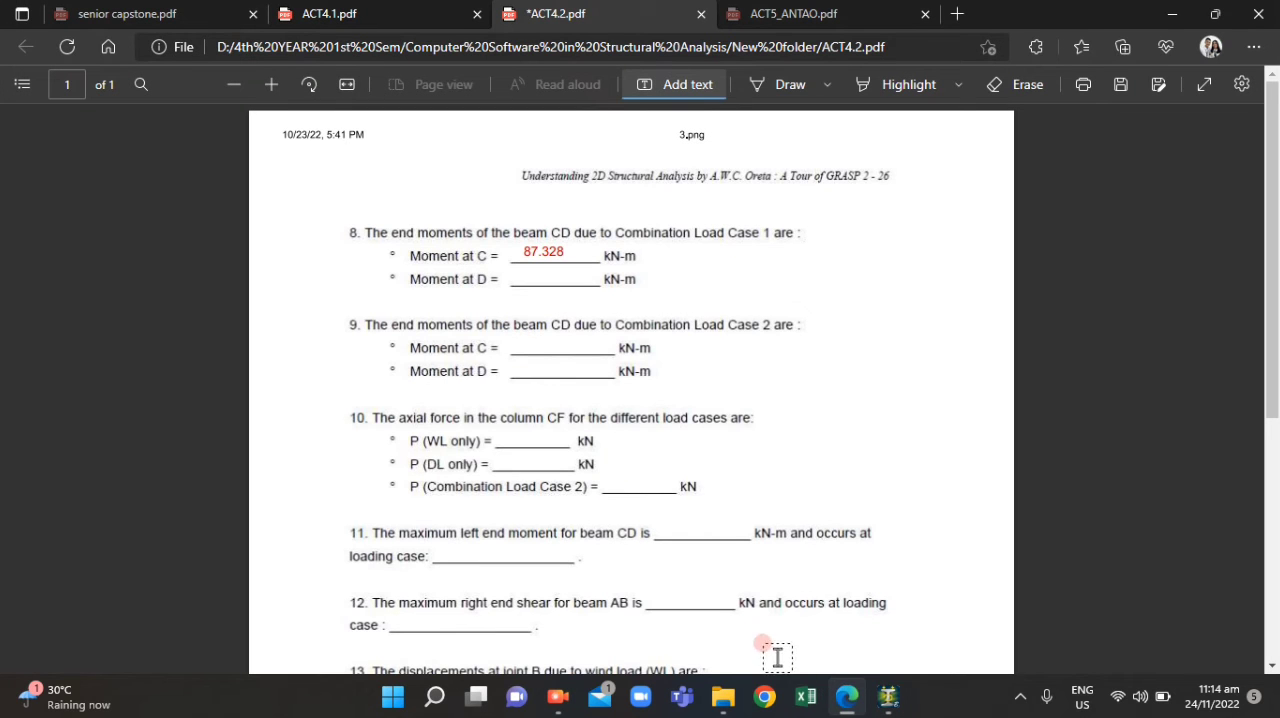
pyautogui.click(845, 697)
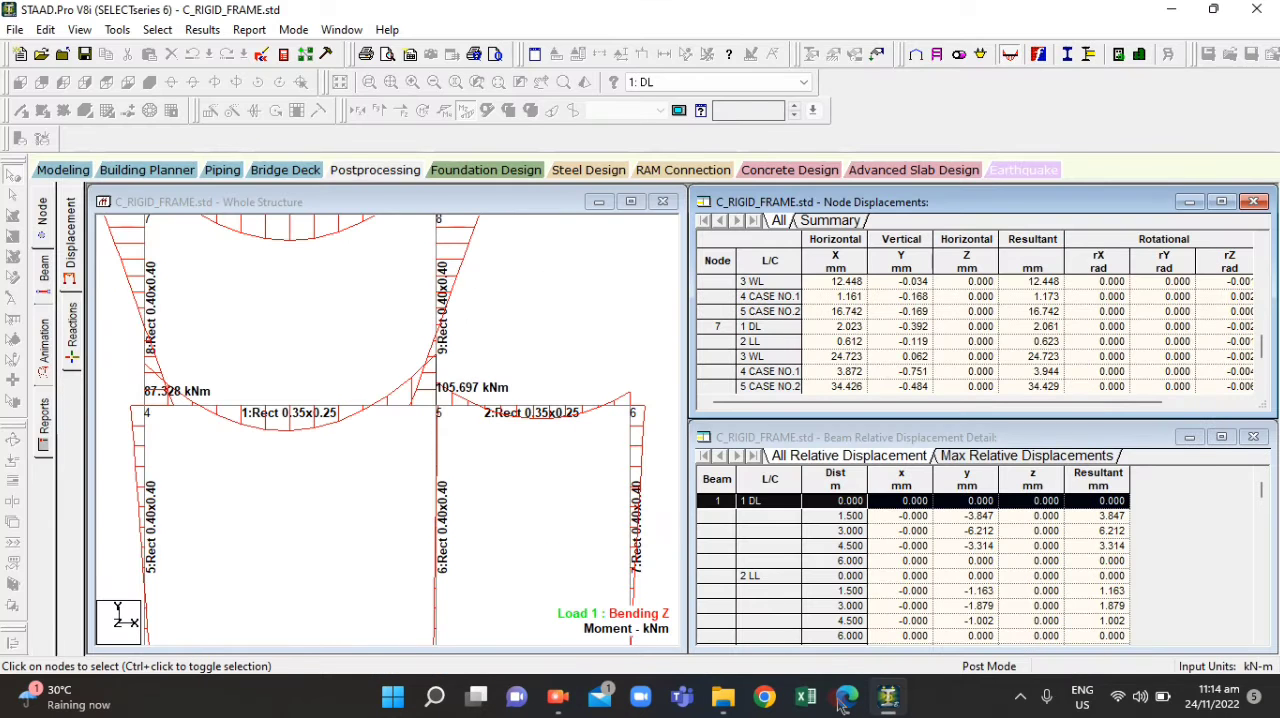
pyautogui.click(845, 697)
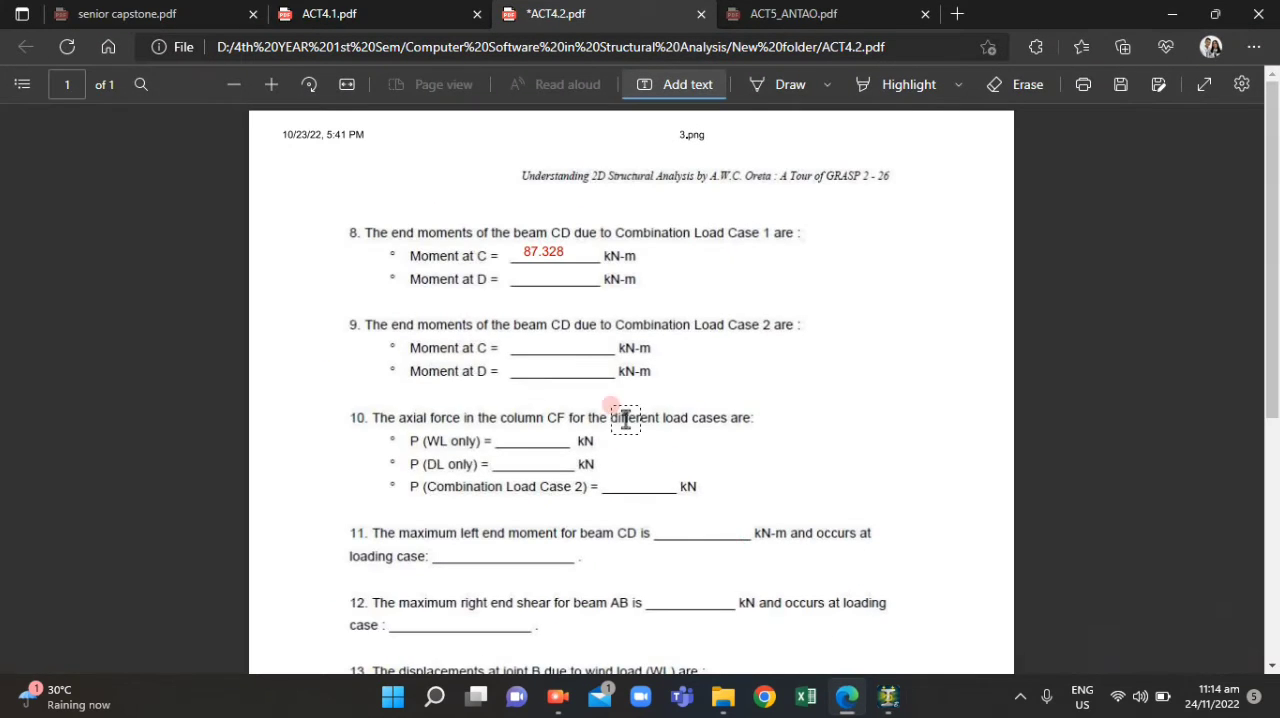
pyautogui.click(514, 268)
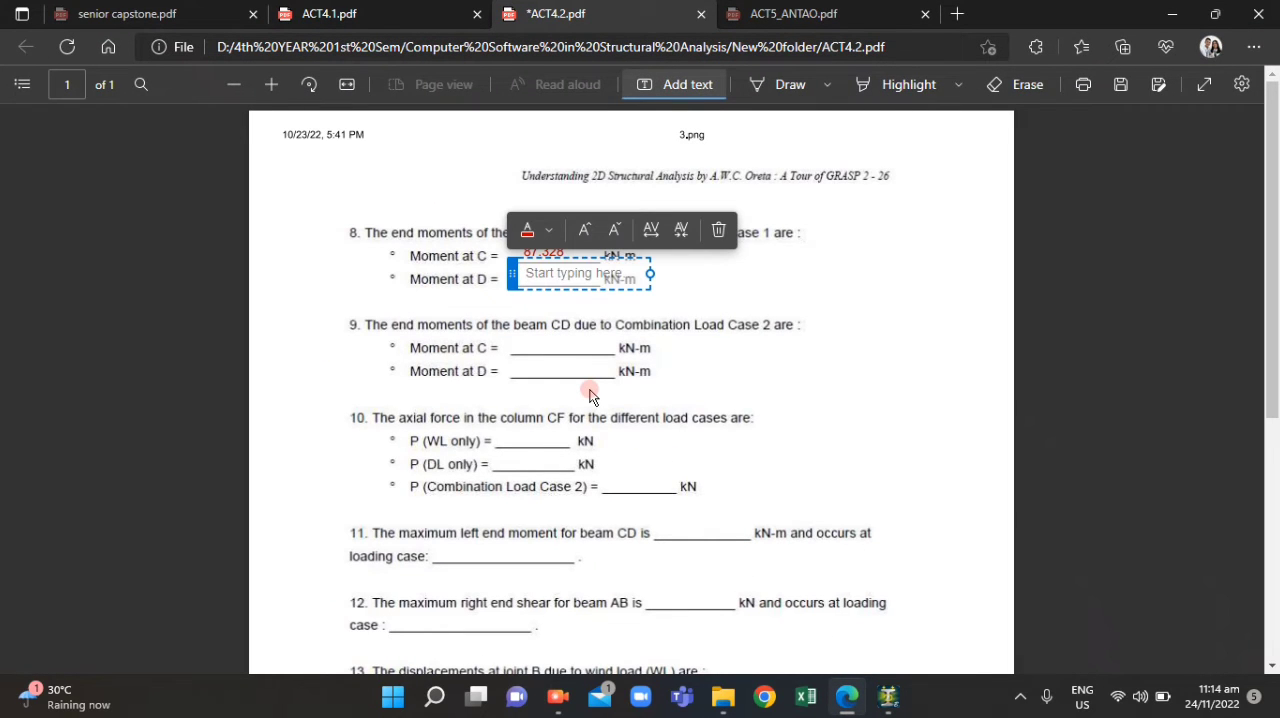
pyautogui.write('105.697')
pyautogui.click(658, 435)
pyautogui.click(557, 272)
pyautogui.moveTo(520, 274); pyautogui.dragTo(510, 277)
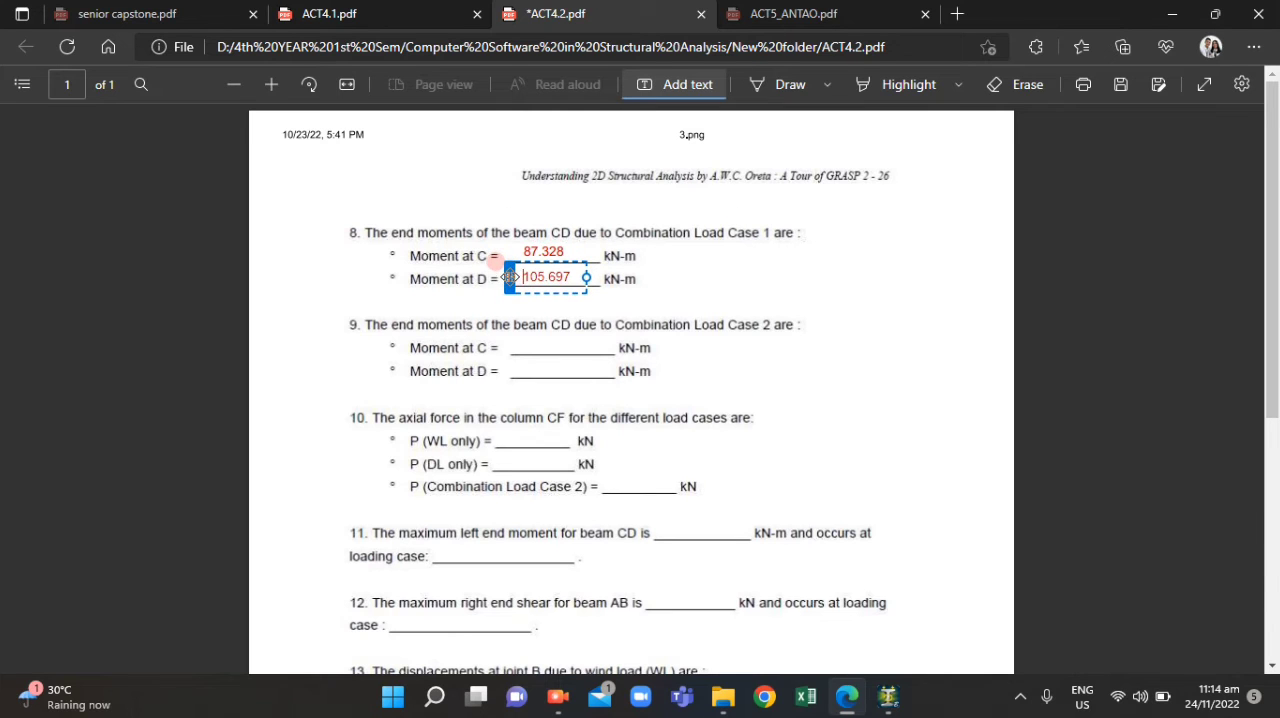
pyautogui.click(640, 345)
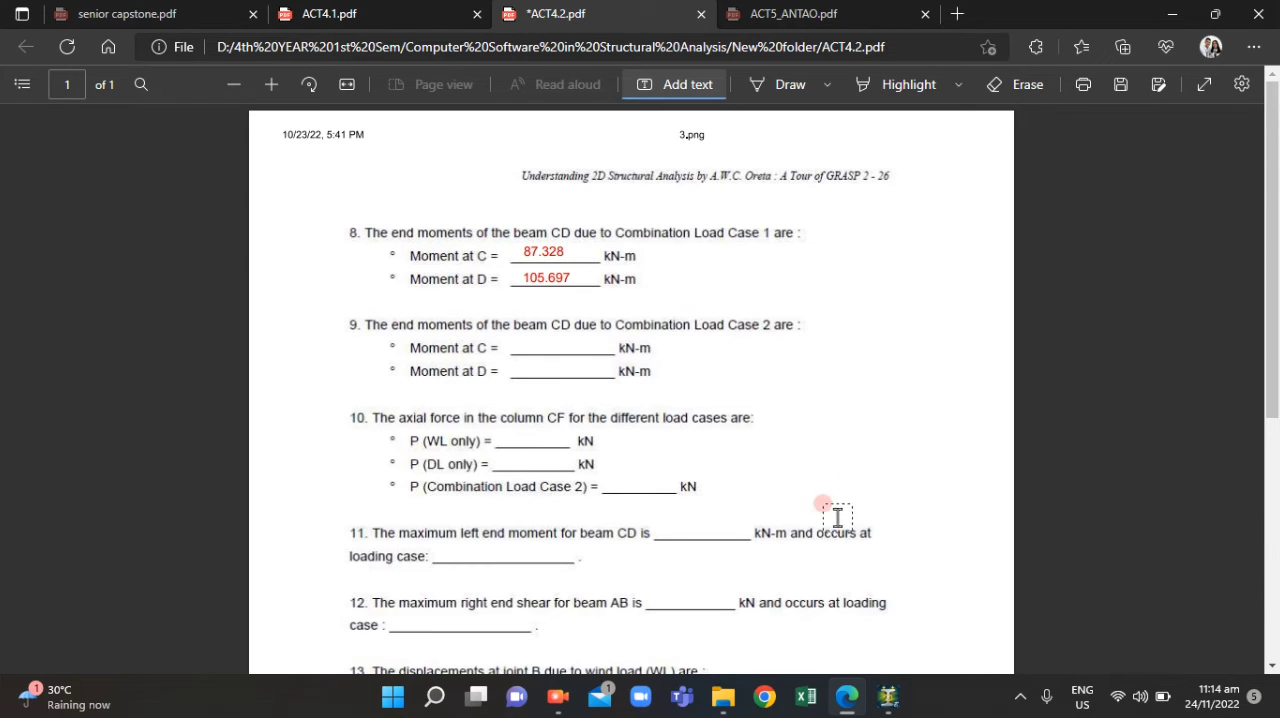
# Switch to STAAD.Pro and set the displayed load case to 4: CASE NO.1
pyautogui.click(888, 697)
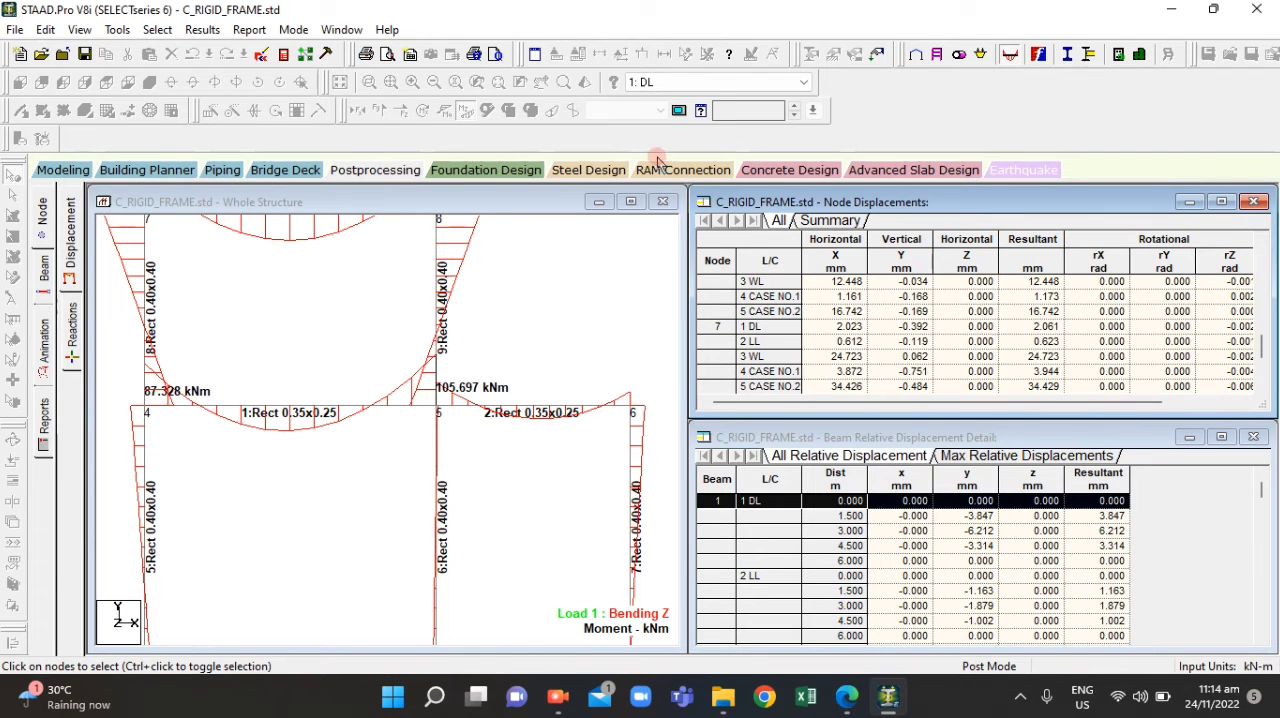
pyautogui.click(753, 80)
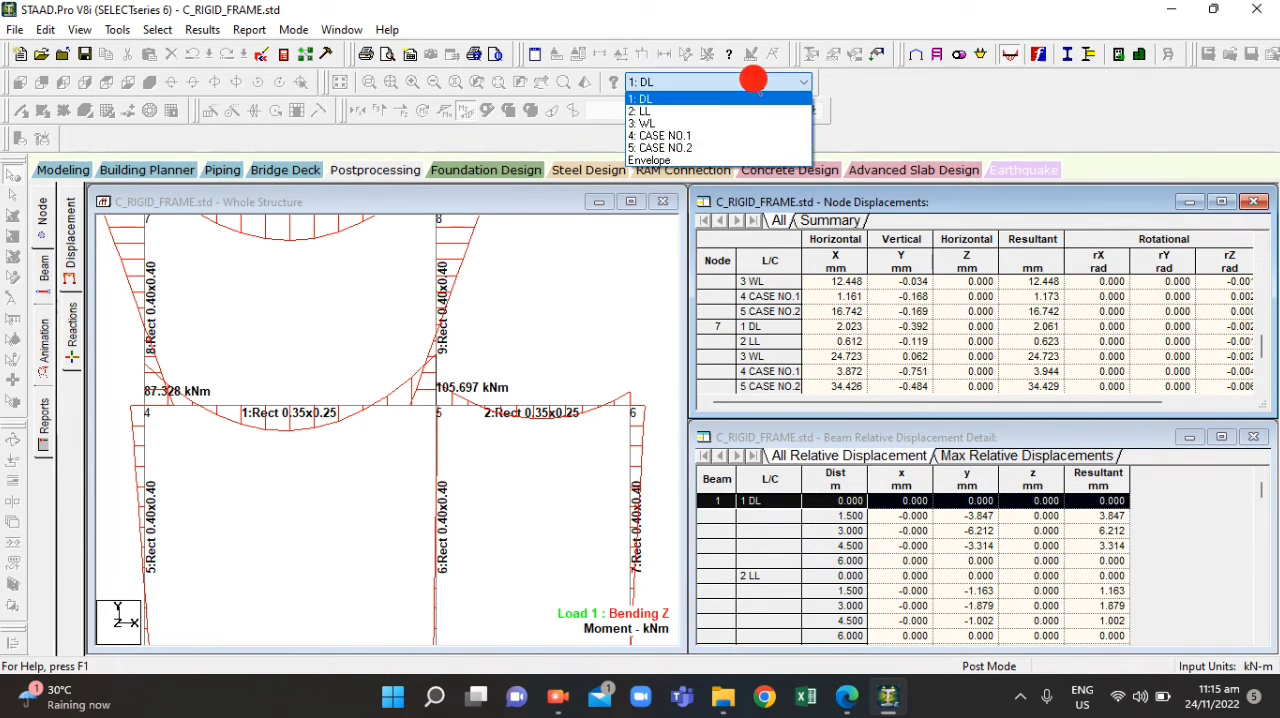
pyautogui.click(693, 137)
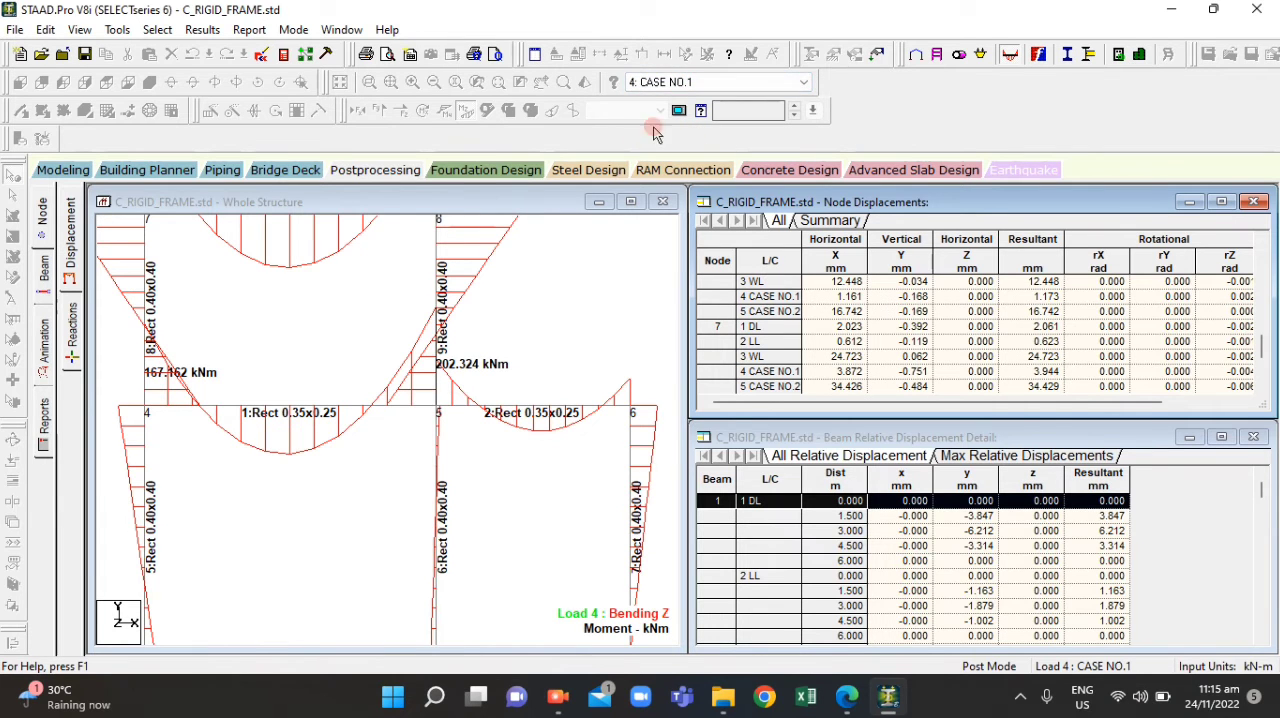
# Return to ACT4.2.pdf in Edge and replace question 8's Moment at C answer with 167.162
pyautogui.click(847, 697)
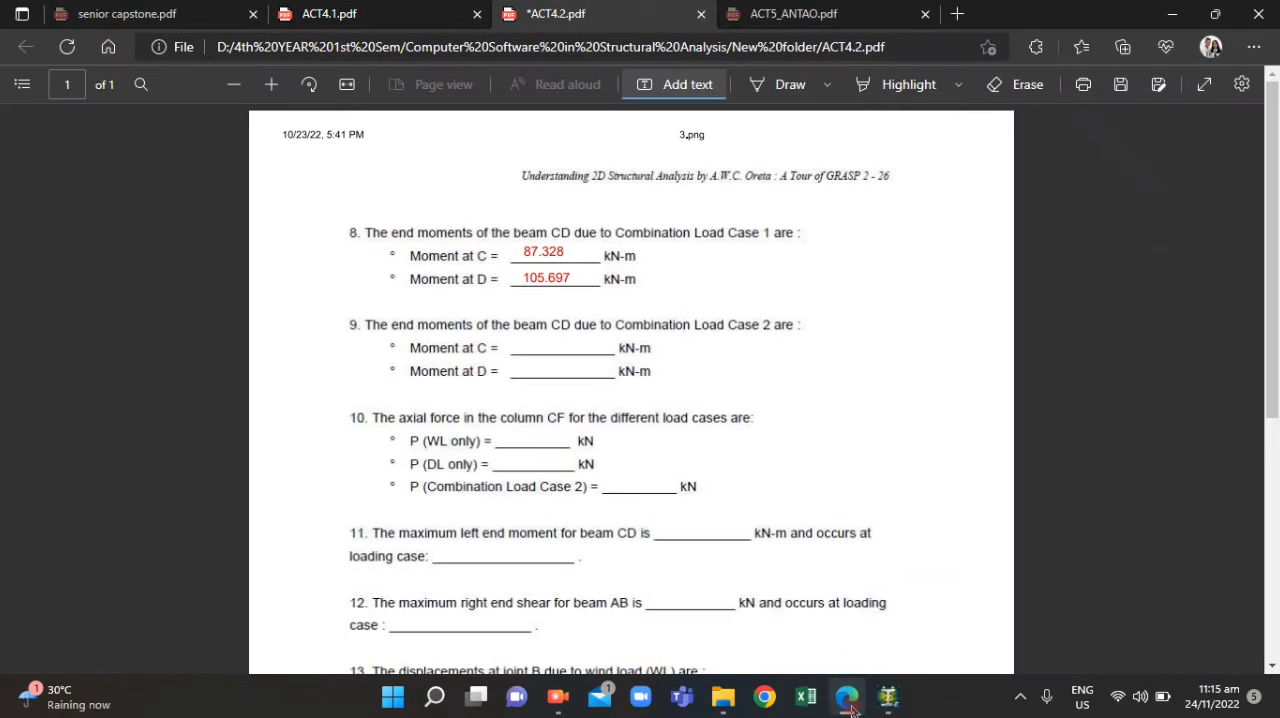
pyautogui.click(846, 704)
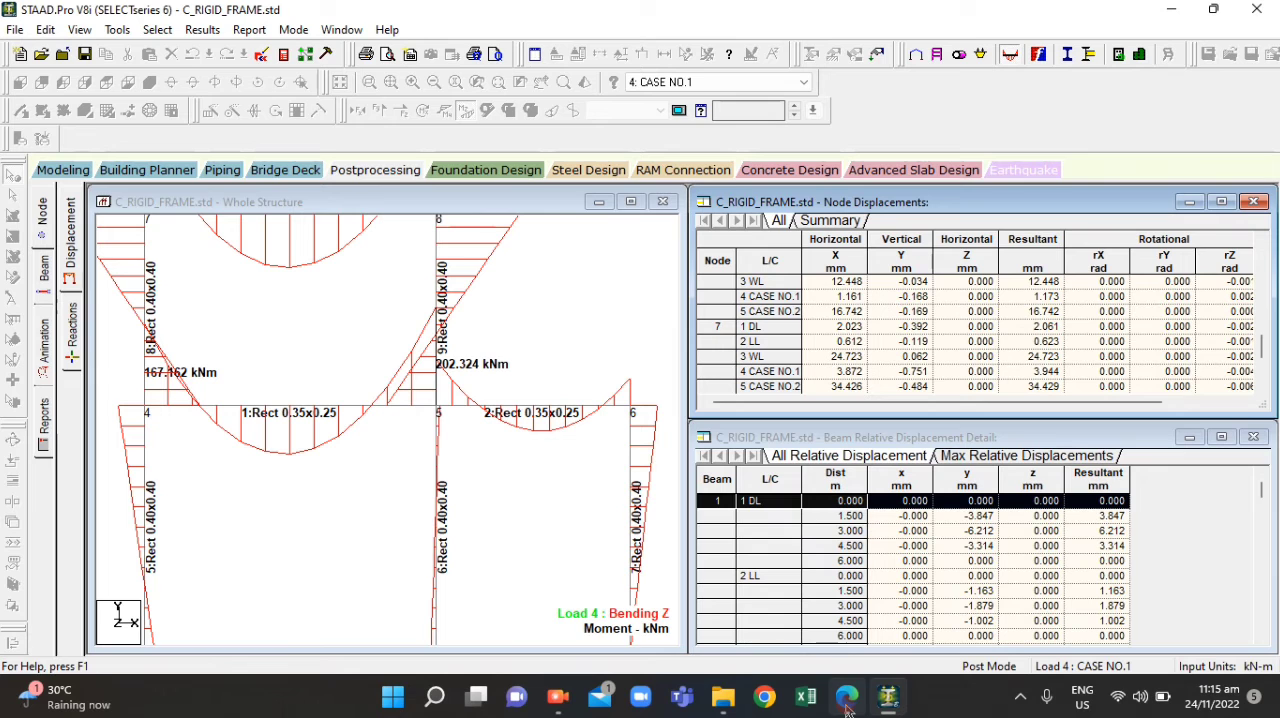
pyautogui.click(846, 704)
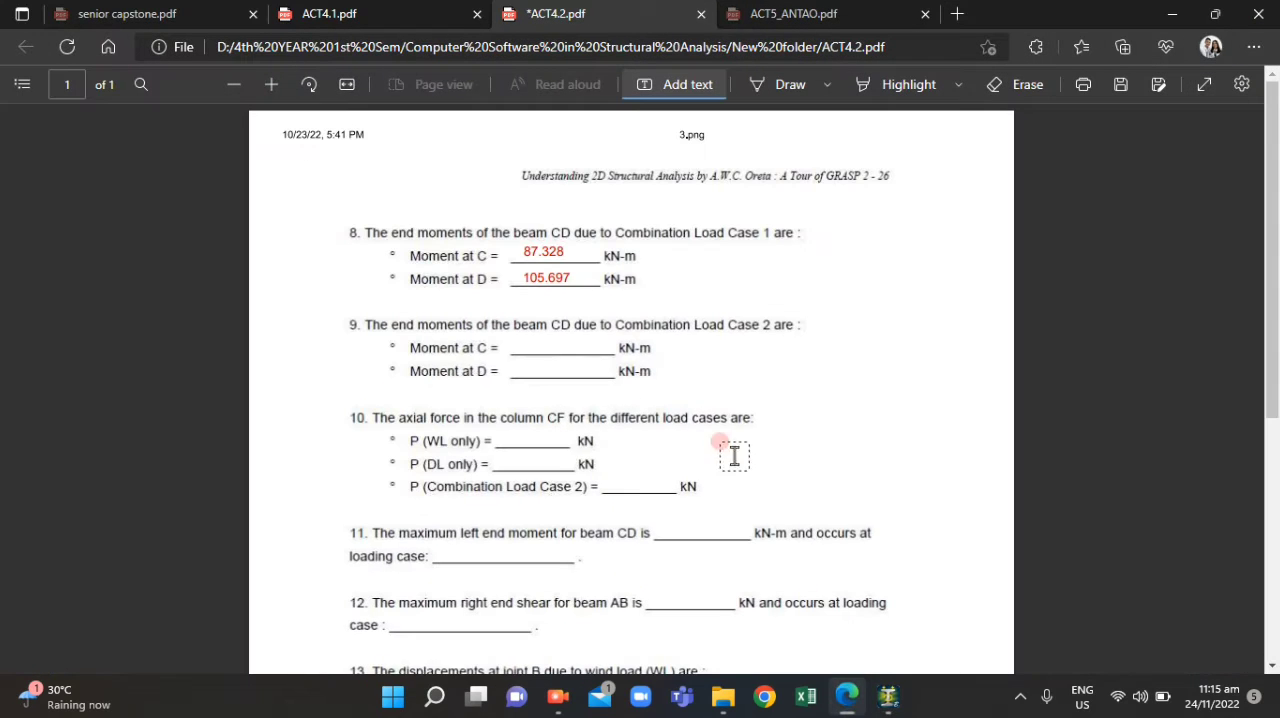
pyautogui.click(549, 244)
pyautogui.moveTo(564, 257); pyautogui.dragTo(519, 251)
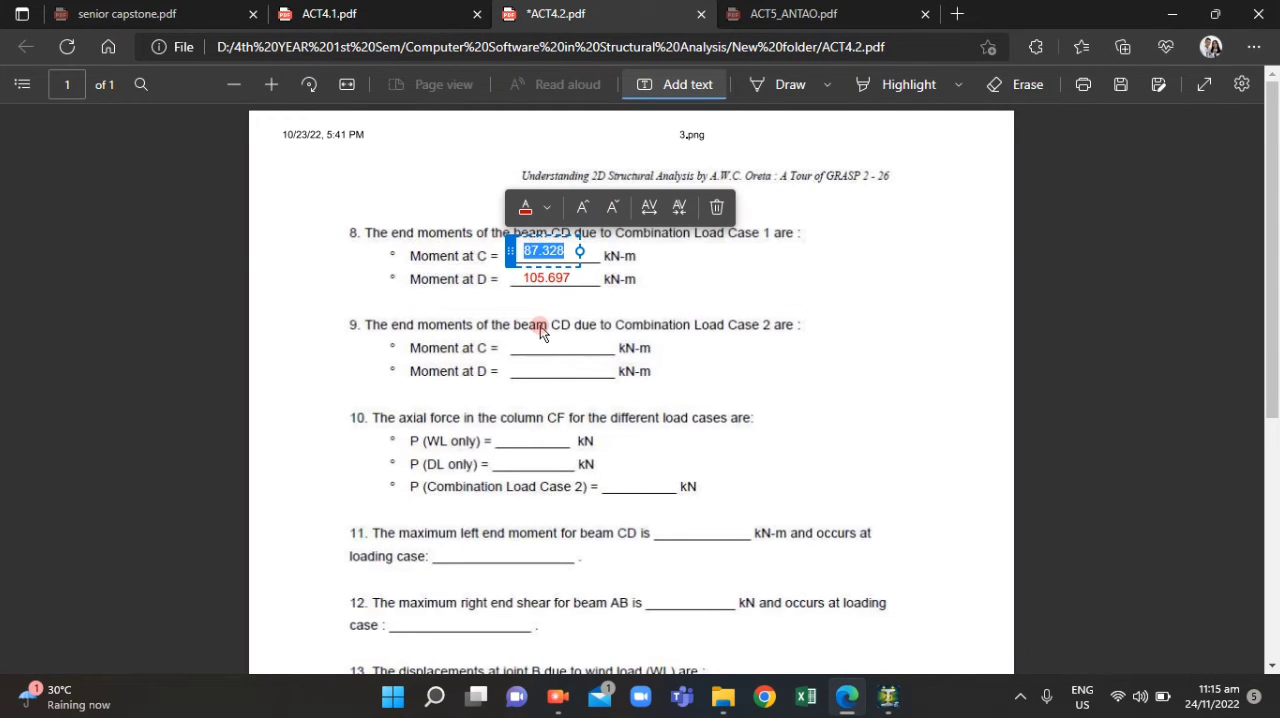
pyautogui.write('1')
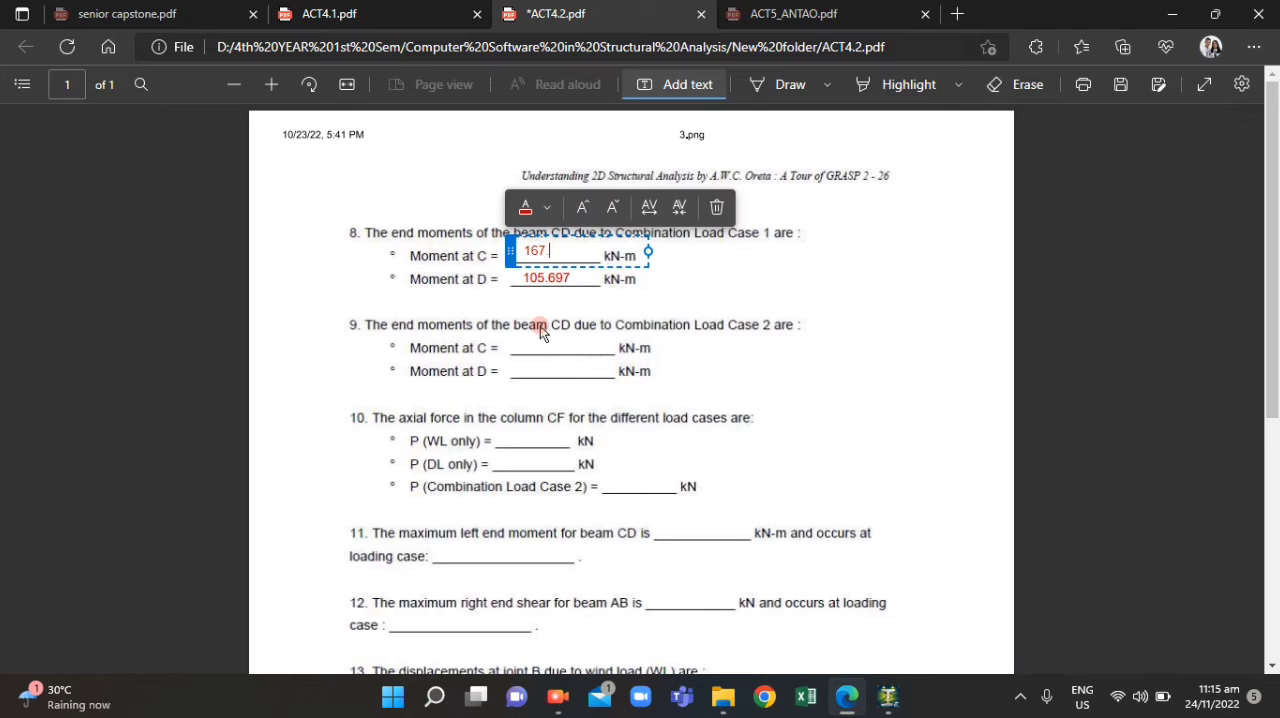
pyautogui.write('67.162')
pyautogui.click(563, 268)
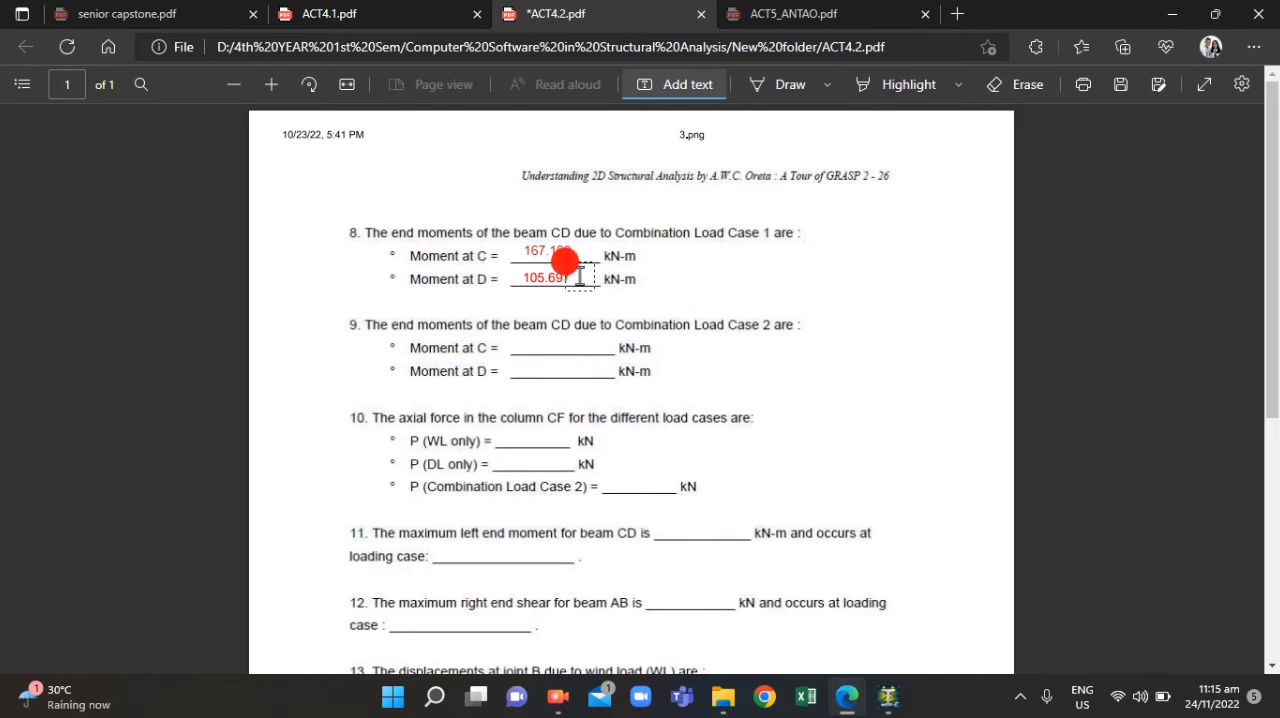
# Recheck beam 1's end moment at node 5 in STAAD.Pro and replace question 8's Moment at D answer in Edge with 202.234
pyautogui.click(847, 700)
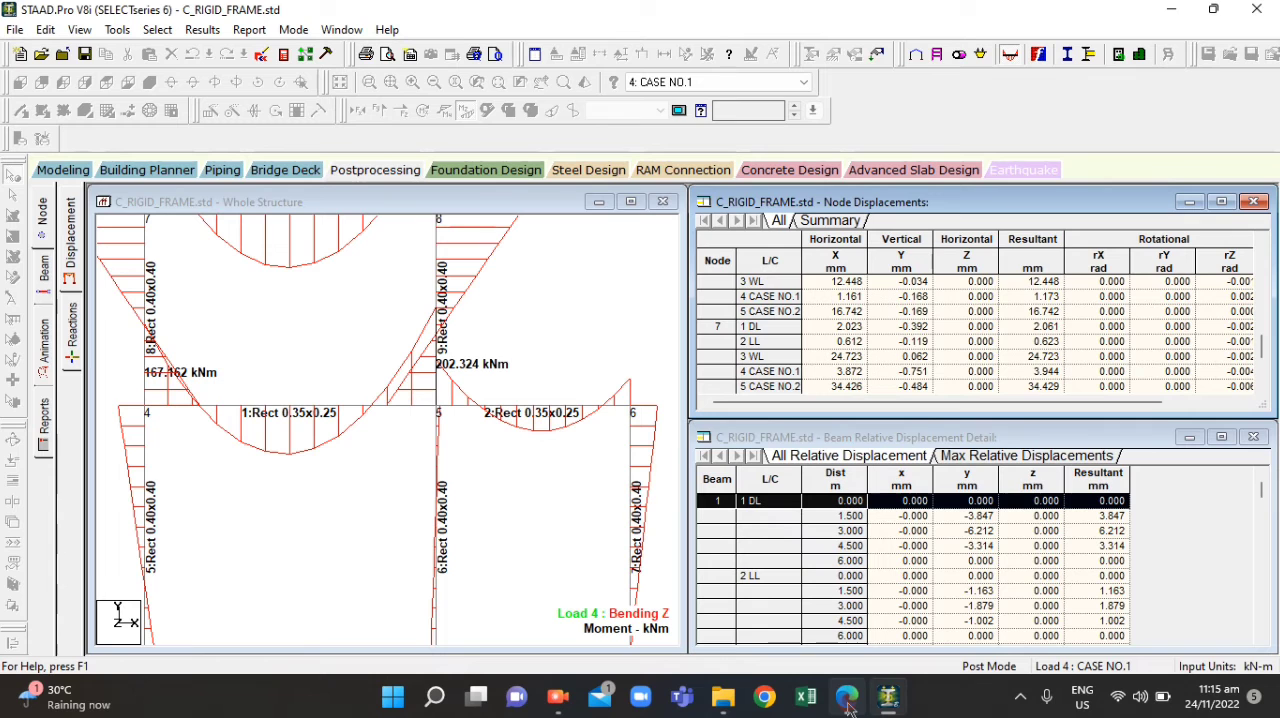
pyautogui.click(847, 700)
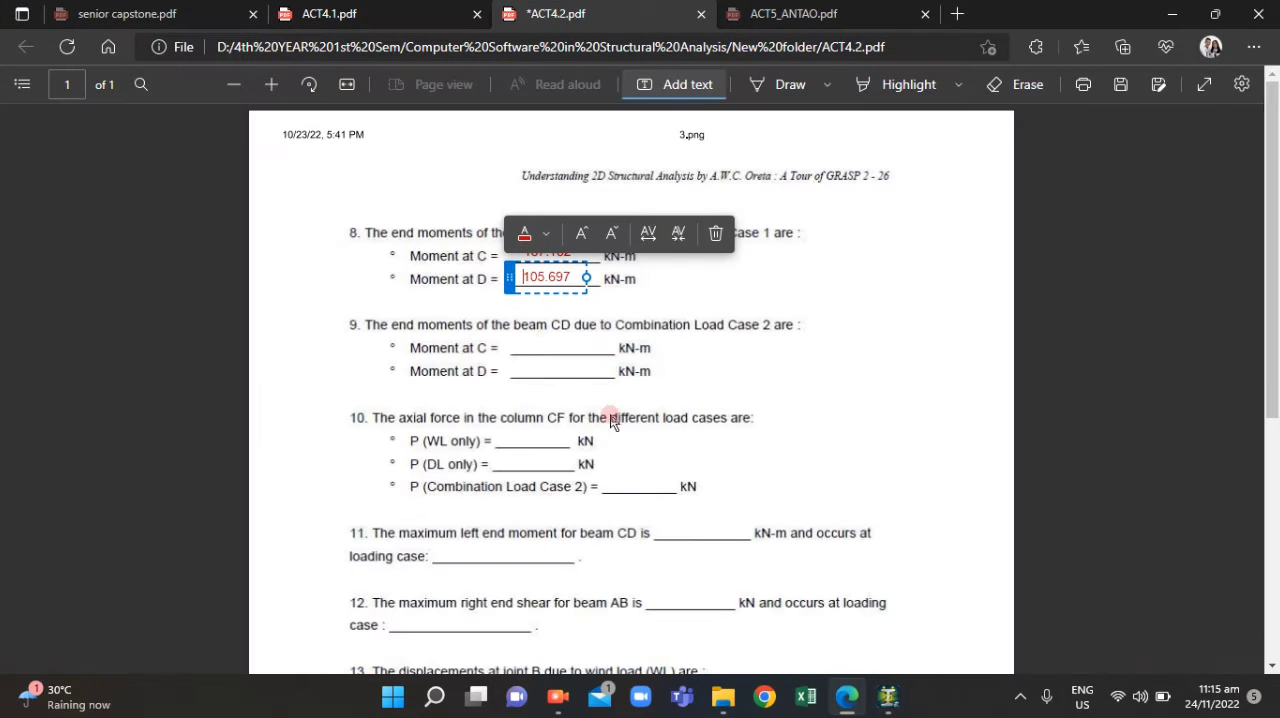
pyautogui.moveTo(567, 270); pyautogui.dragTo(491, 257)
pyautogui.write('202.234')
pyautogui.click(752, 452)
# Switch to STAAD.Pro, open the beam force results and examine beam 1's end forces for the load cases alongside the bending diagram
pyautogui.click(848, 706)
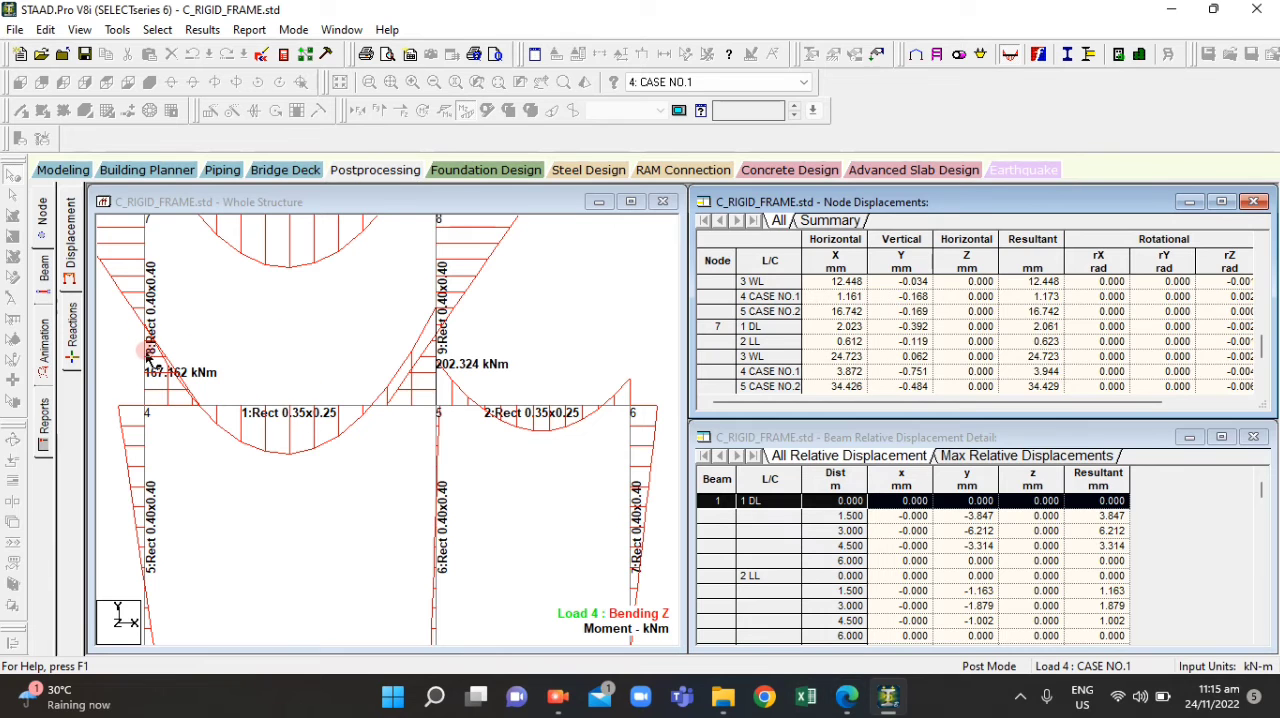
pyautogui.click(43, 287)
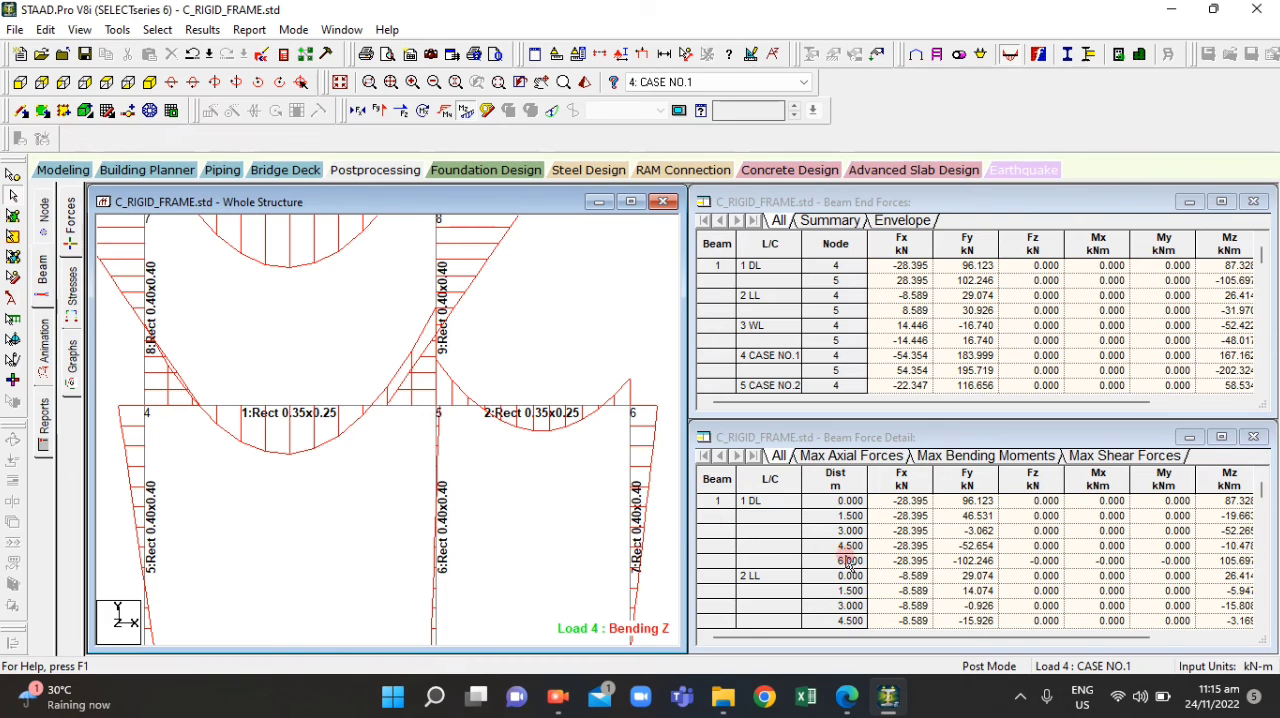
pyautogui.scroll(-1, 369, 383)
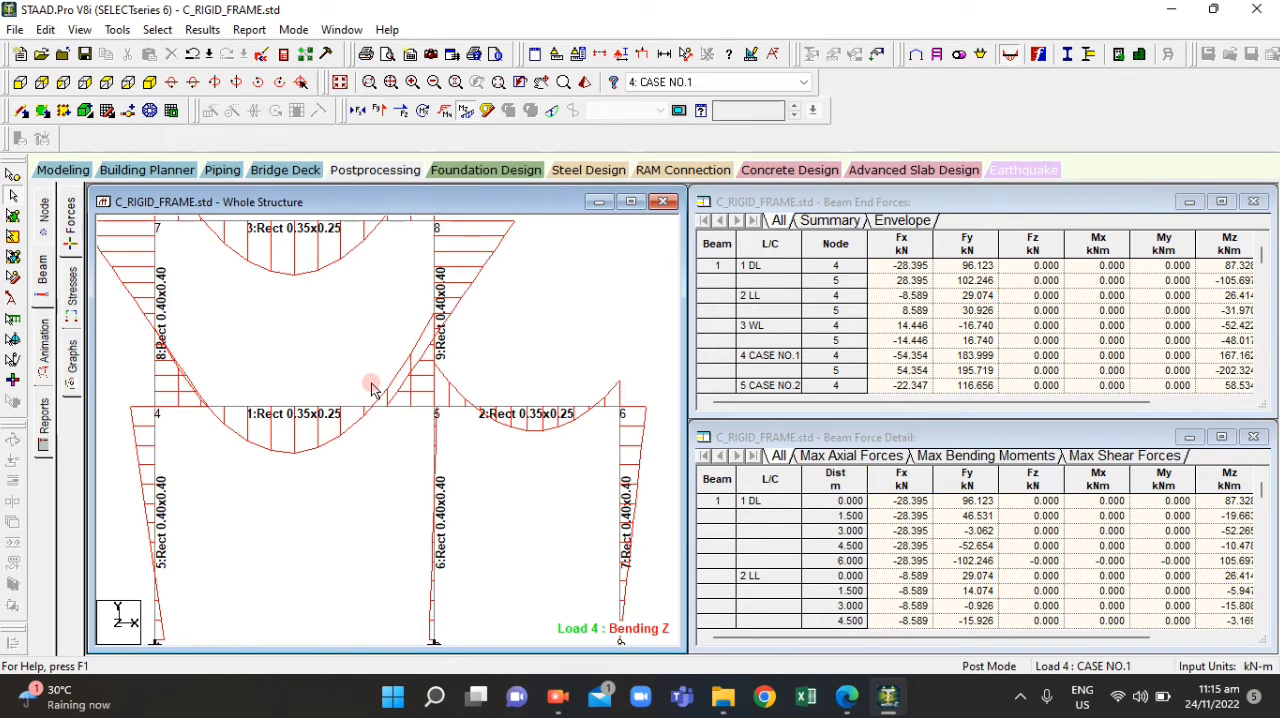
pyautogui.scroll(1, 412, 425)
pyautogui.scroll(-1, 421, 427)
pyautogui.scroll(-1, 871, 320)
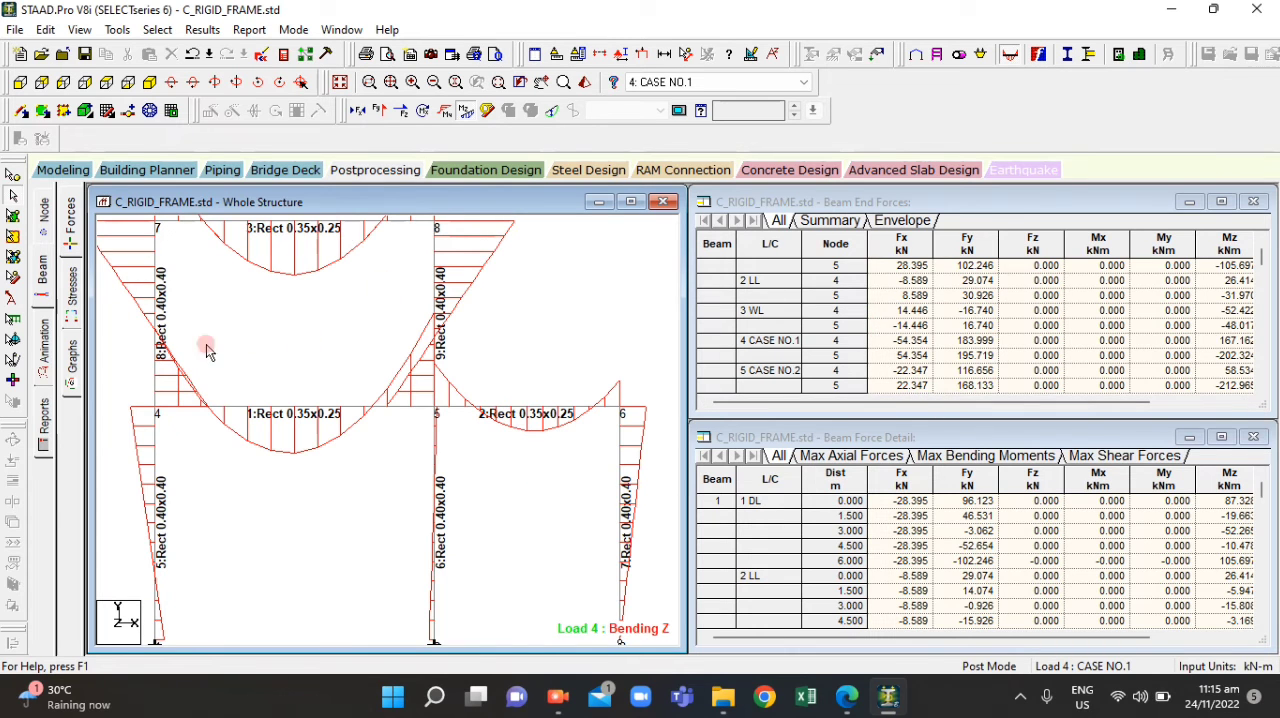
pyautogui.scroll(-1, 372, 406)
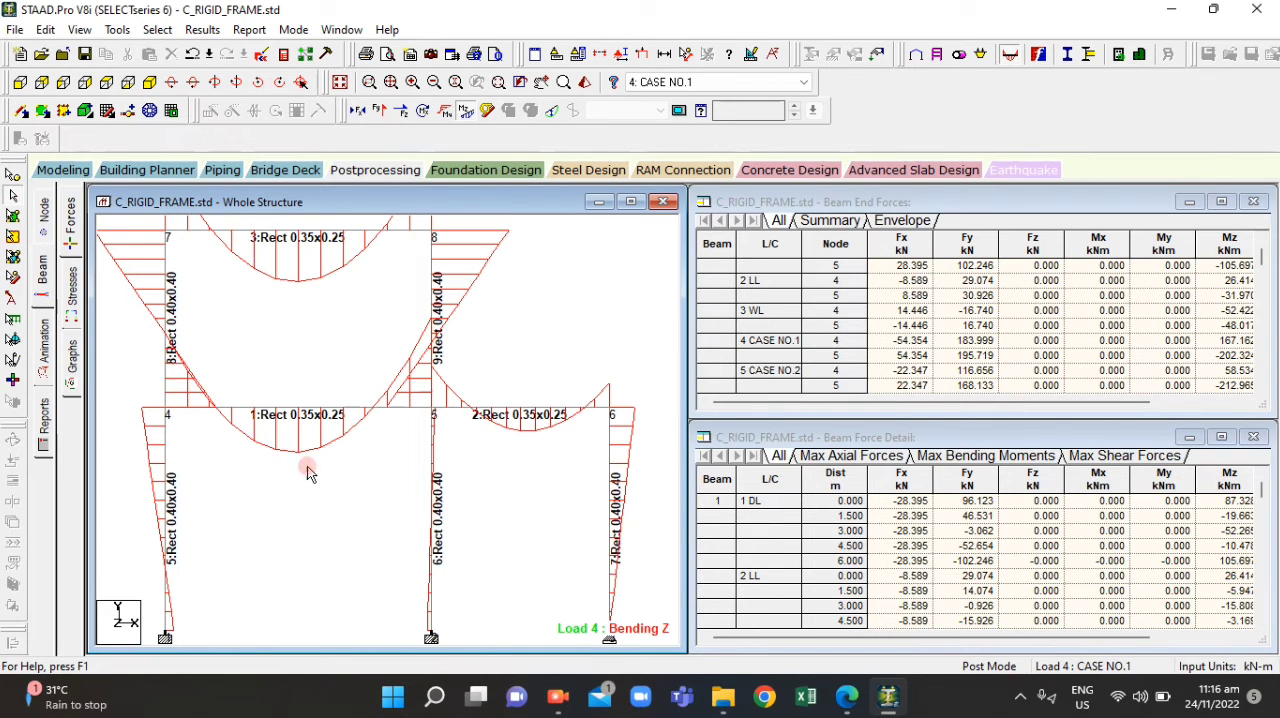
# Annotate the bending end values on the structure diagram for beam 1 only
pyautogui.click(202, 29)
pyautogui.click(250, 330)
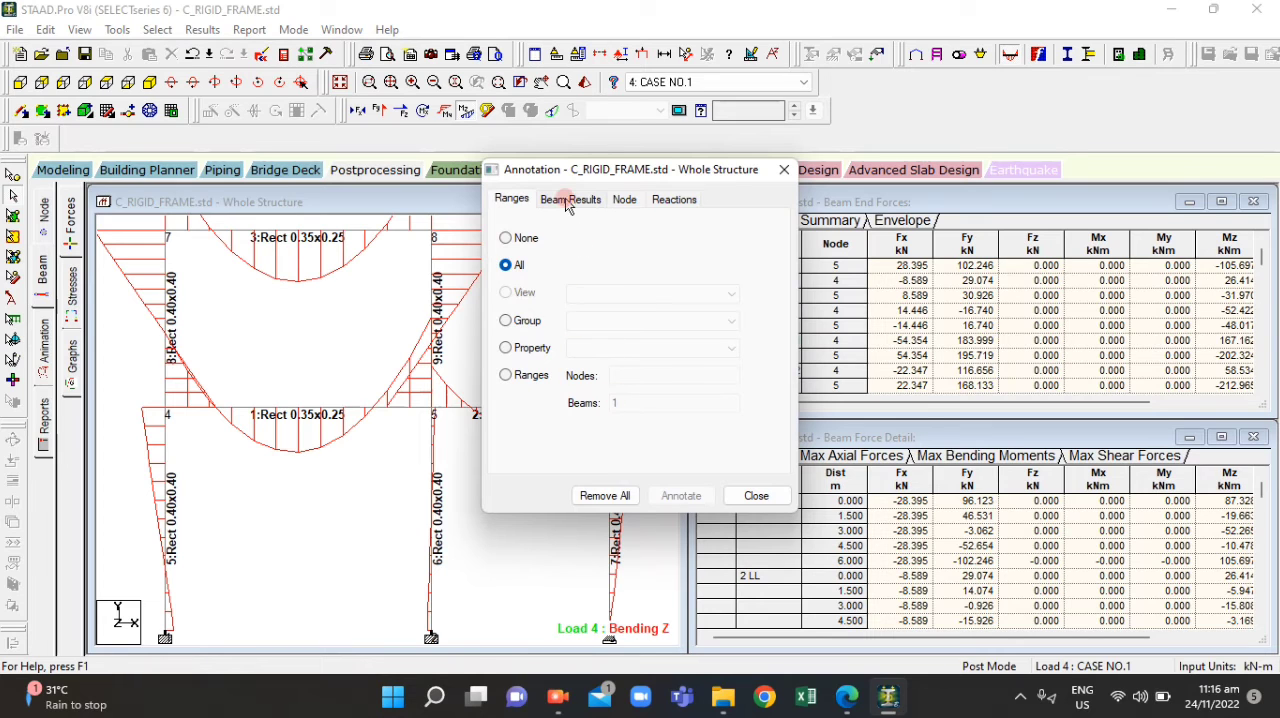
pyautogui.click(525, 375)
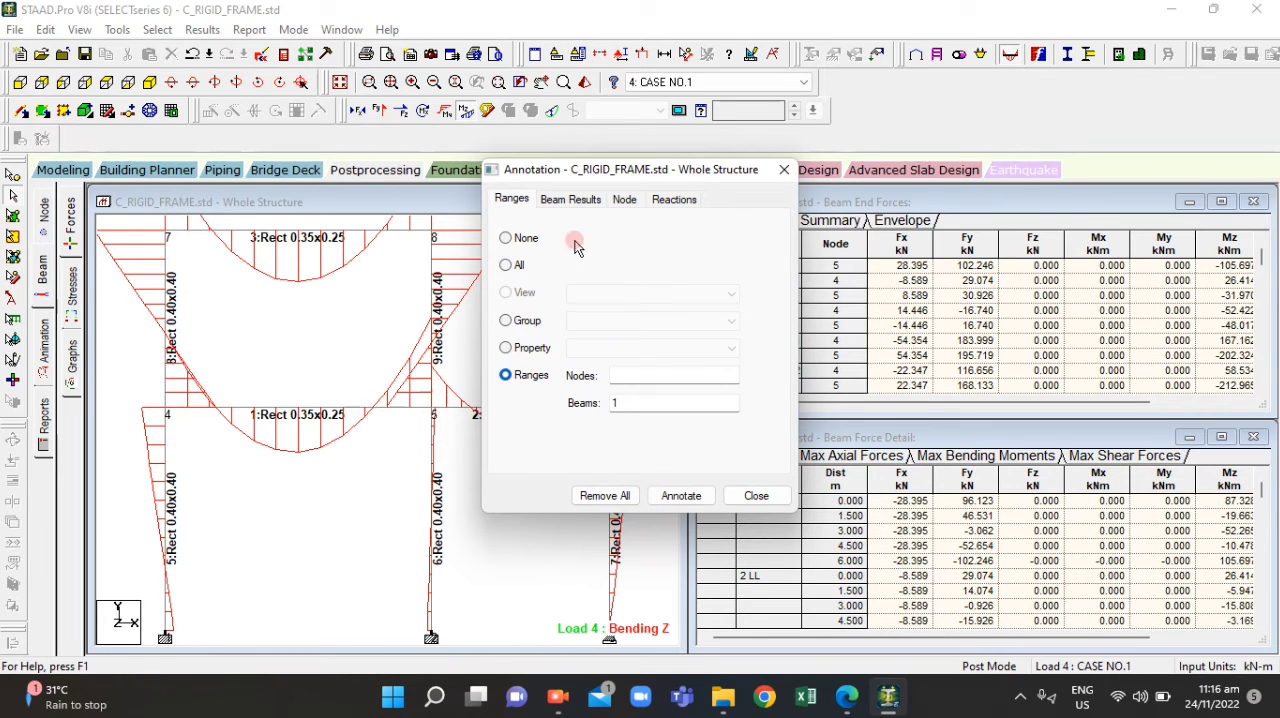
pyautogui.click(586, 199)
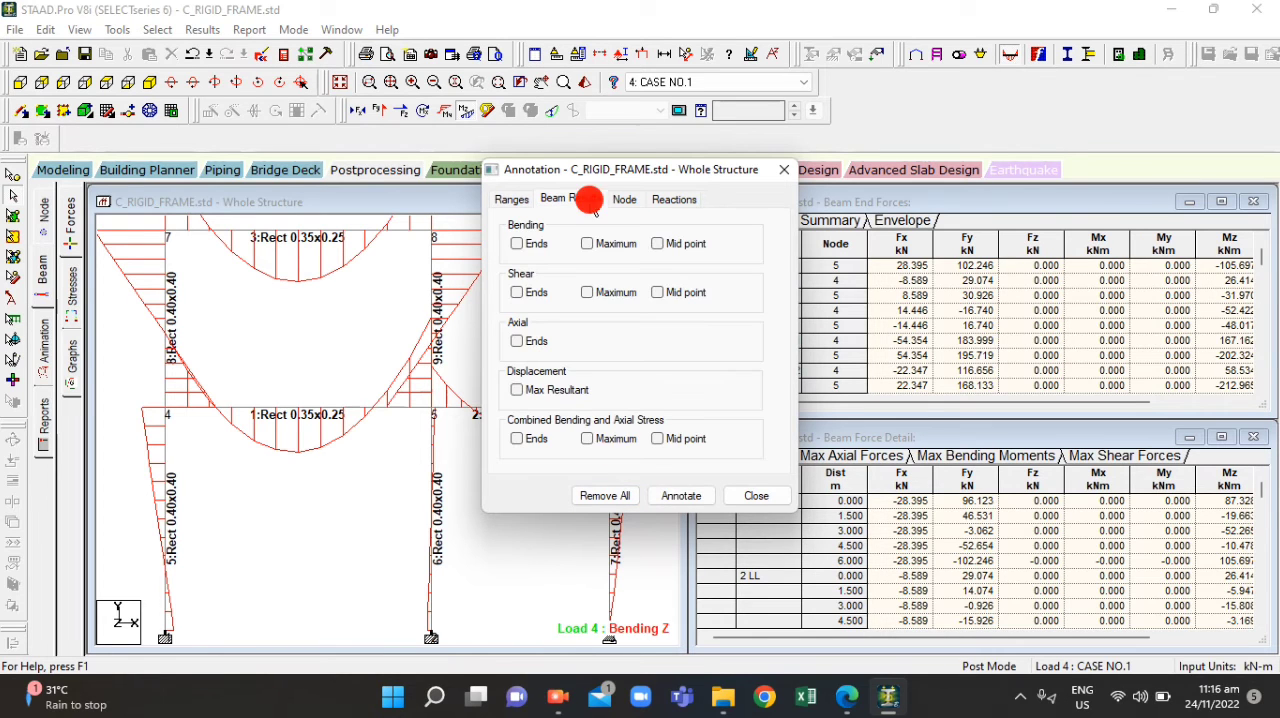
pyautogui.click(528, 246)
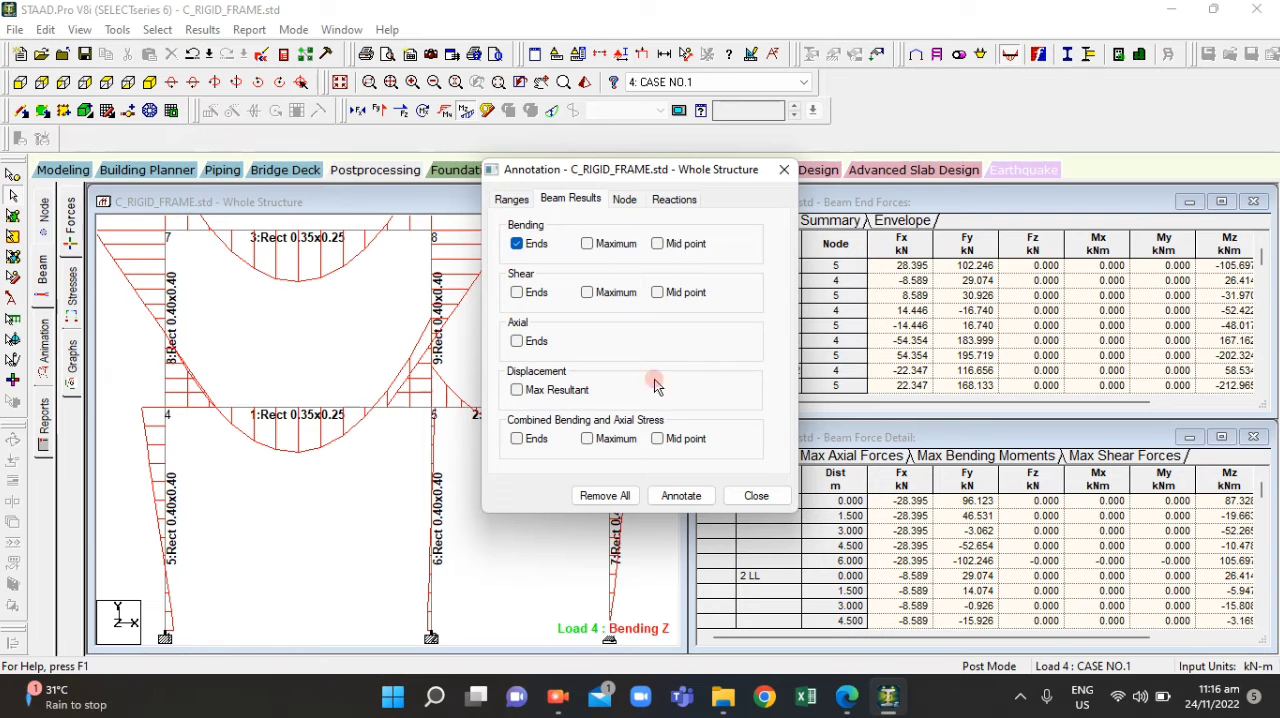
pyautogui.click(694, 496)
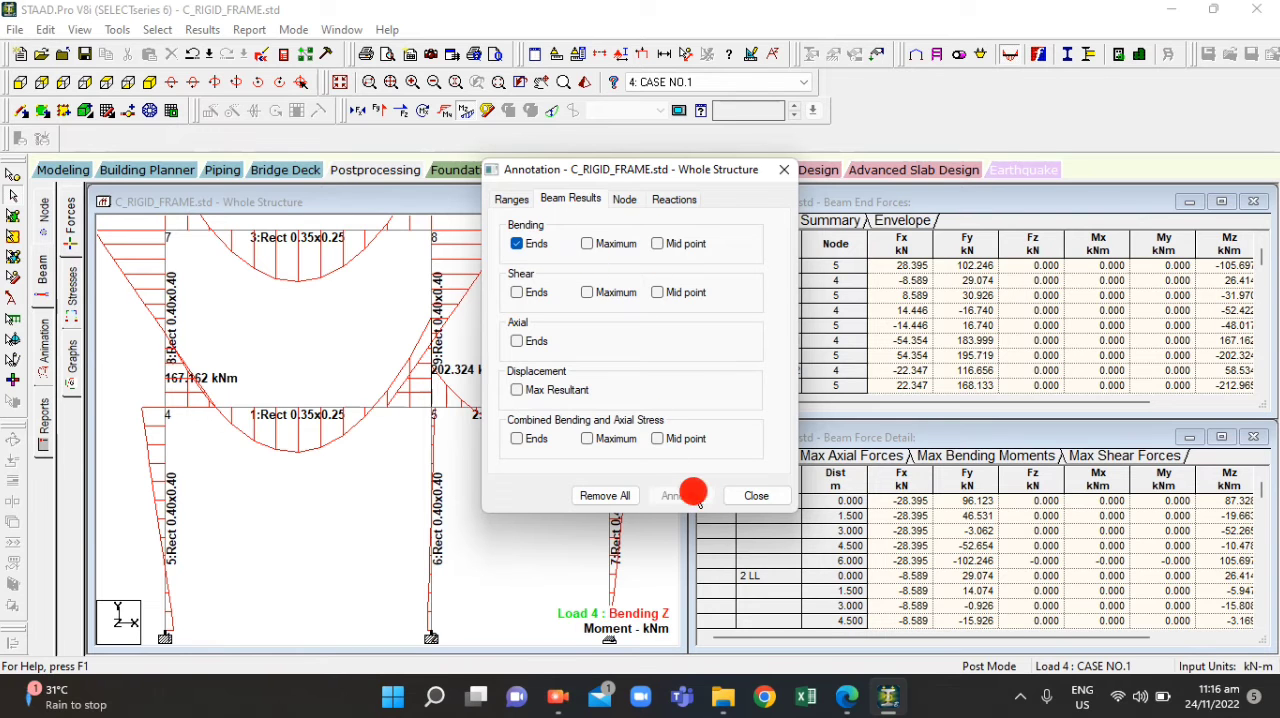
pyautogui.click(781, 171)
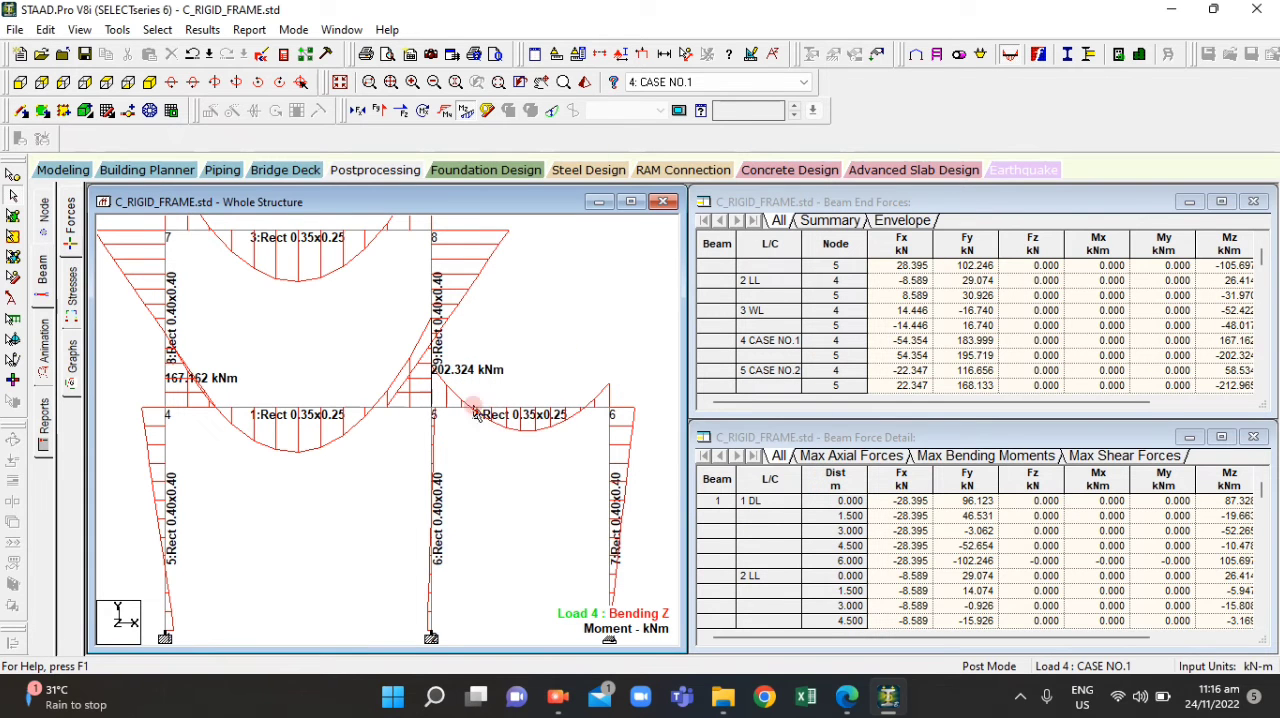
# Return to ACT4.2.pdf in Edge and correct question 8's Moment at D answer to 202.324
pyautogui.click(862, 700)
pyautogui.click(862, 700)
pyautogui.click(862, 700)
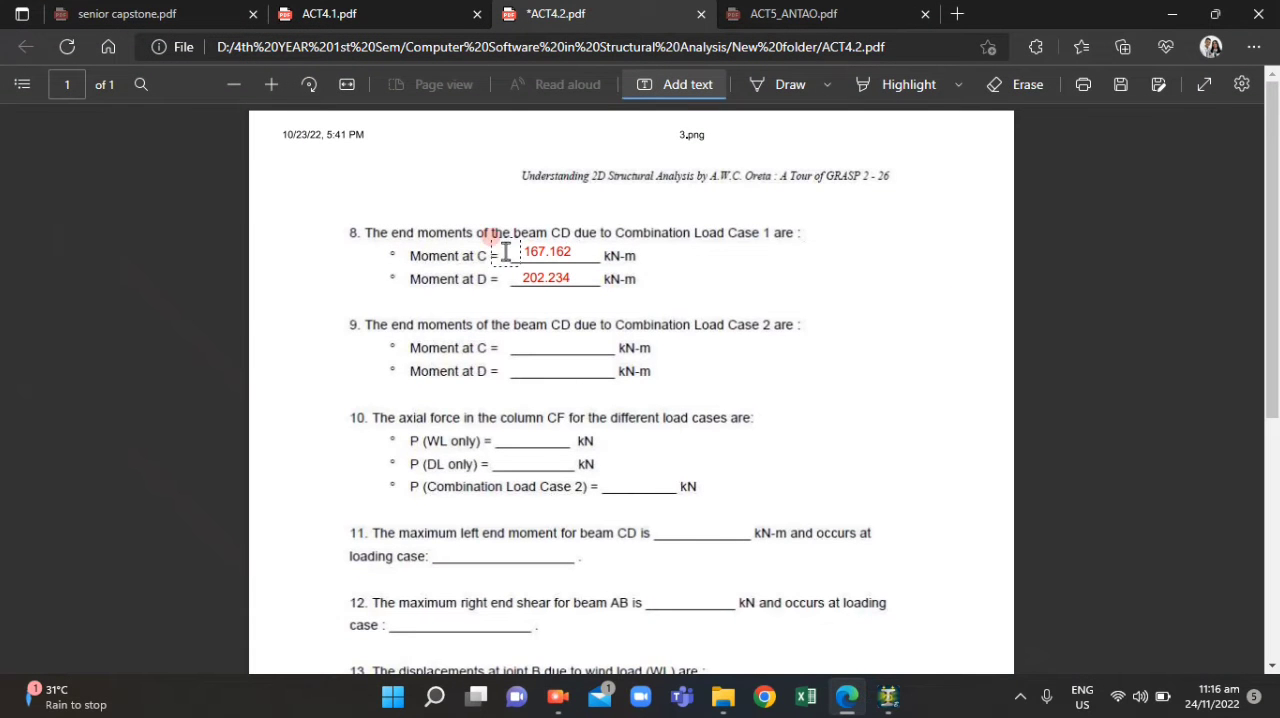
pyautogui.click(564, 285)
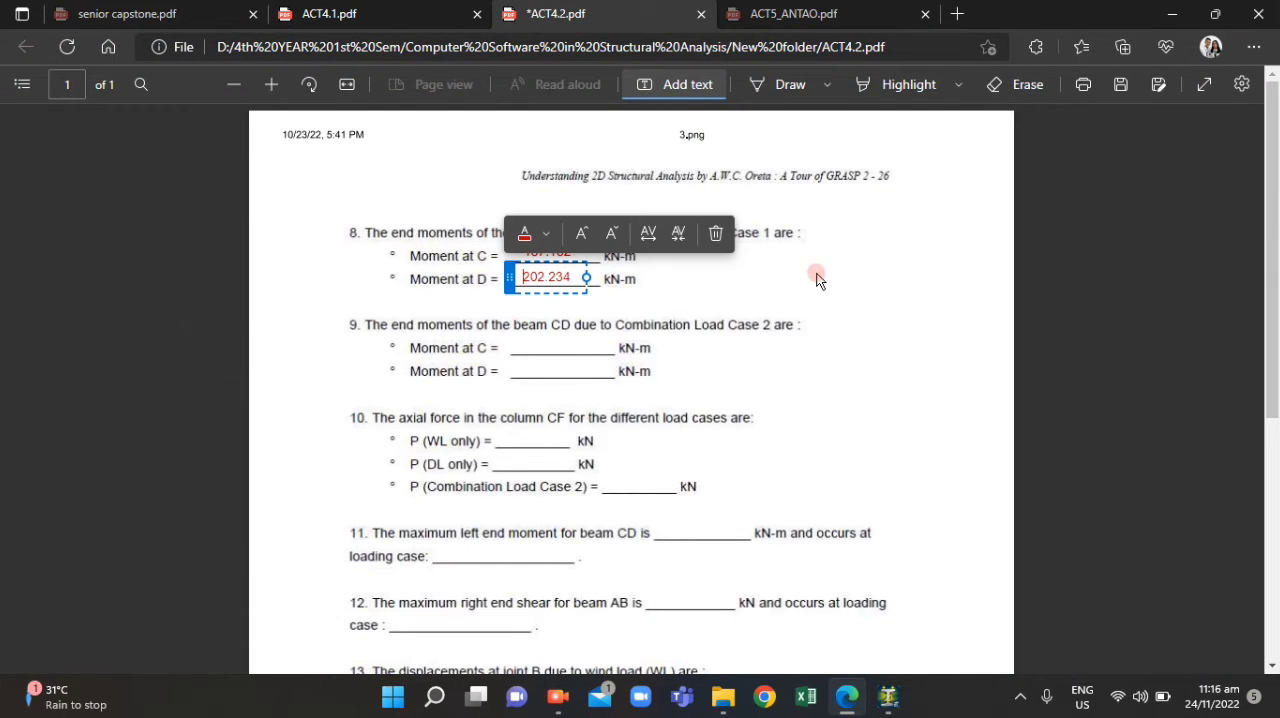
pyautogui.moveTo(563, 272); pyautogui.dragTo(548, 273)
pyautogui.write('32')
pyautogui.click(703, 360)
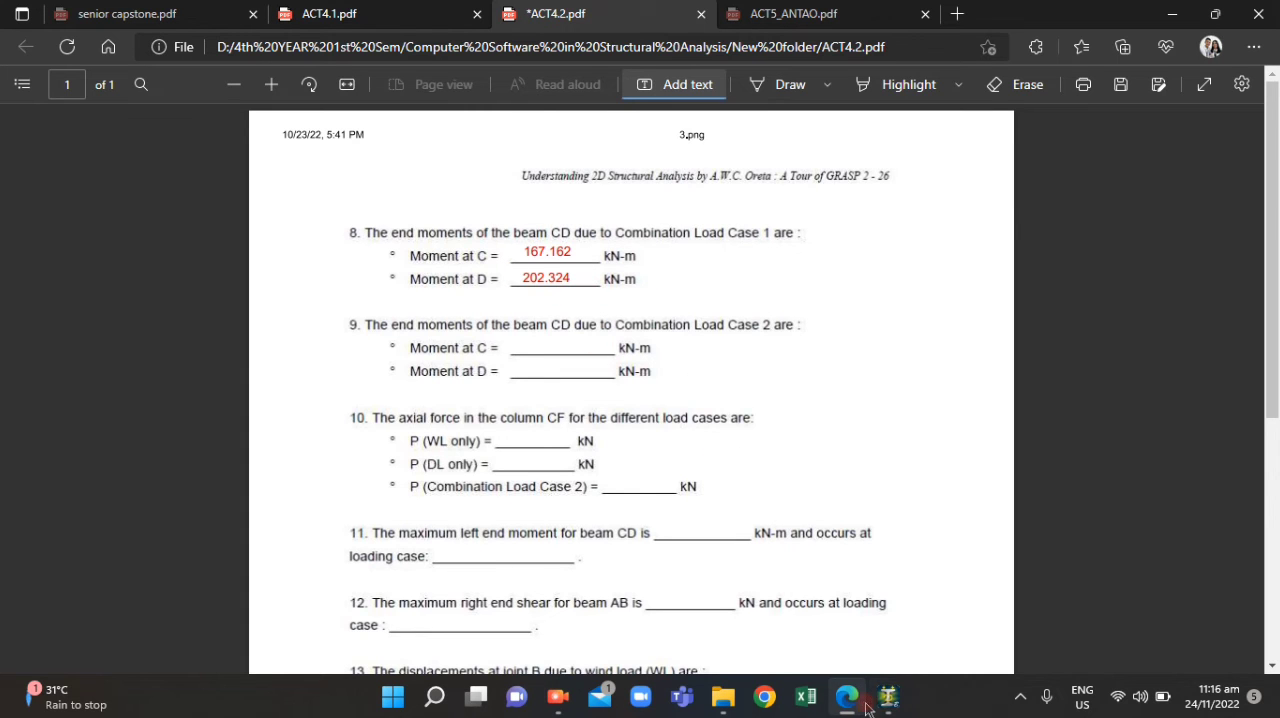
# Compare question 8's Moment at C and Moment at D answers in Edge with beam 1's annotated end moments in STAAD.Pro
pyautogui.click(856, 698)
pyautogui.click(858, 703)
pyautogui.click(858, 703)
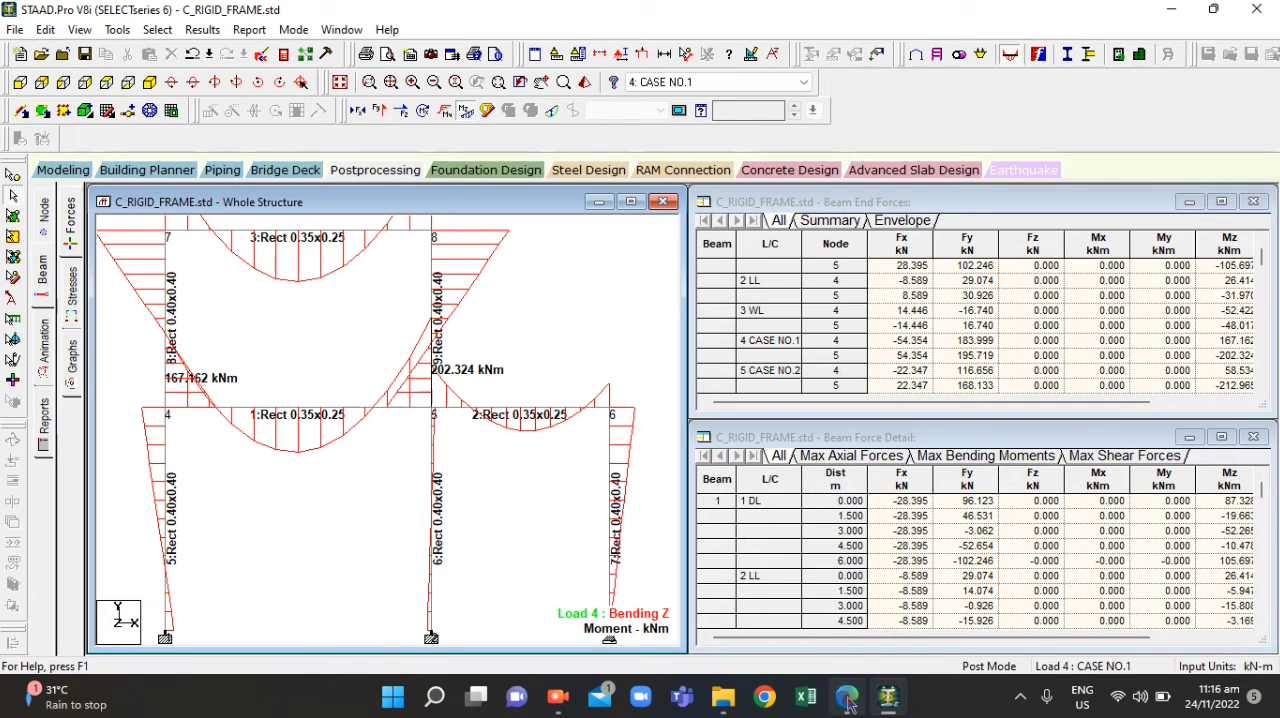
pyautogui.click(848, 702)
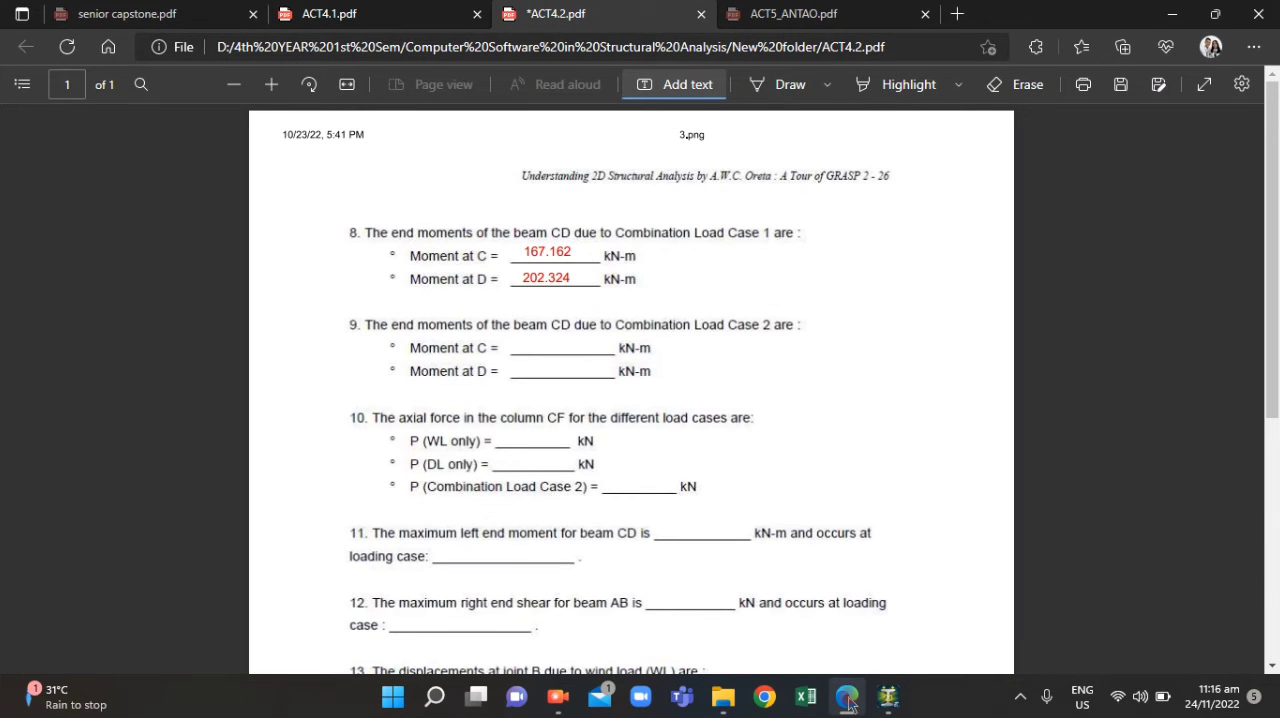
pyautogui.click(848, 703)
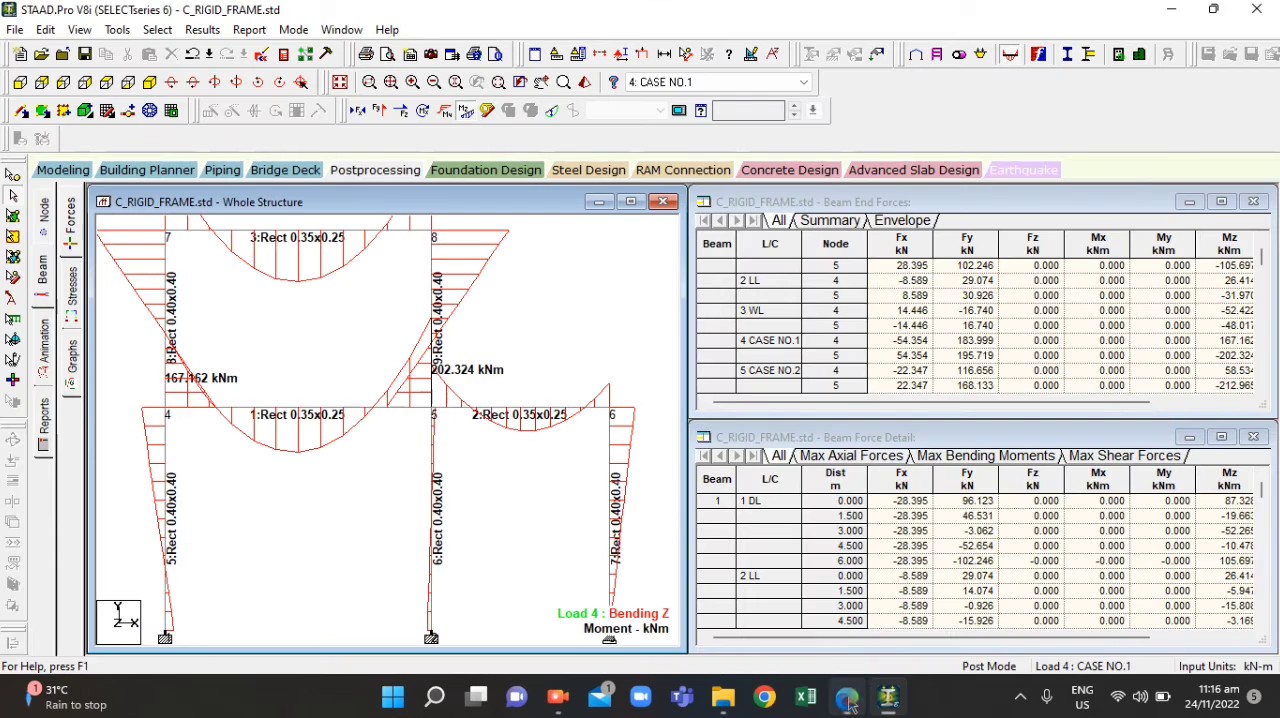
# Show the structure's bending diagram with beam 1's annotated end values for load case 5: CASE NO.2
pyautogui.click(735, 83)
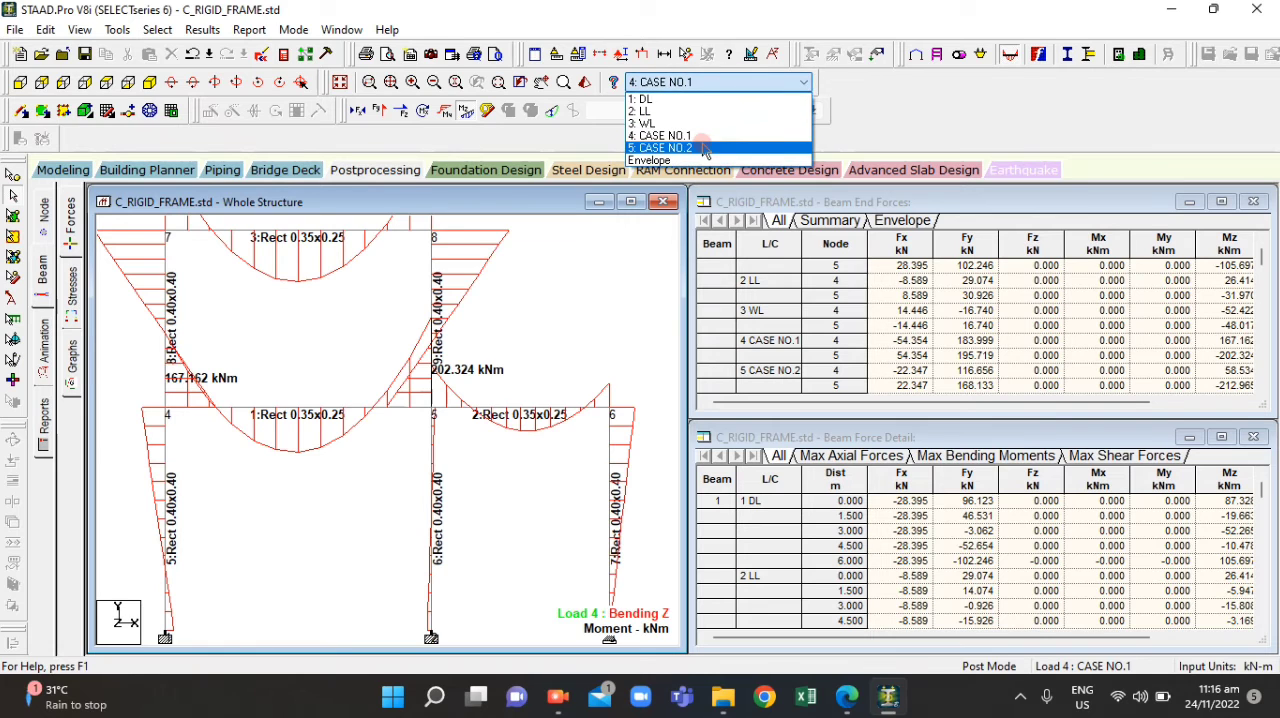
pyautogui.click(690, 148)
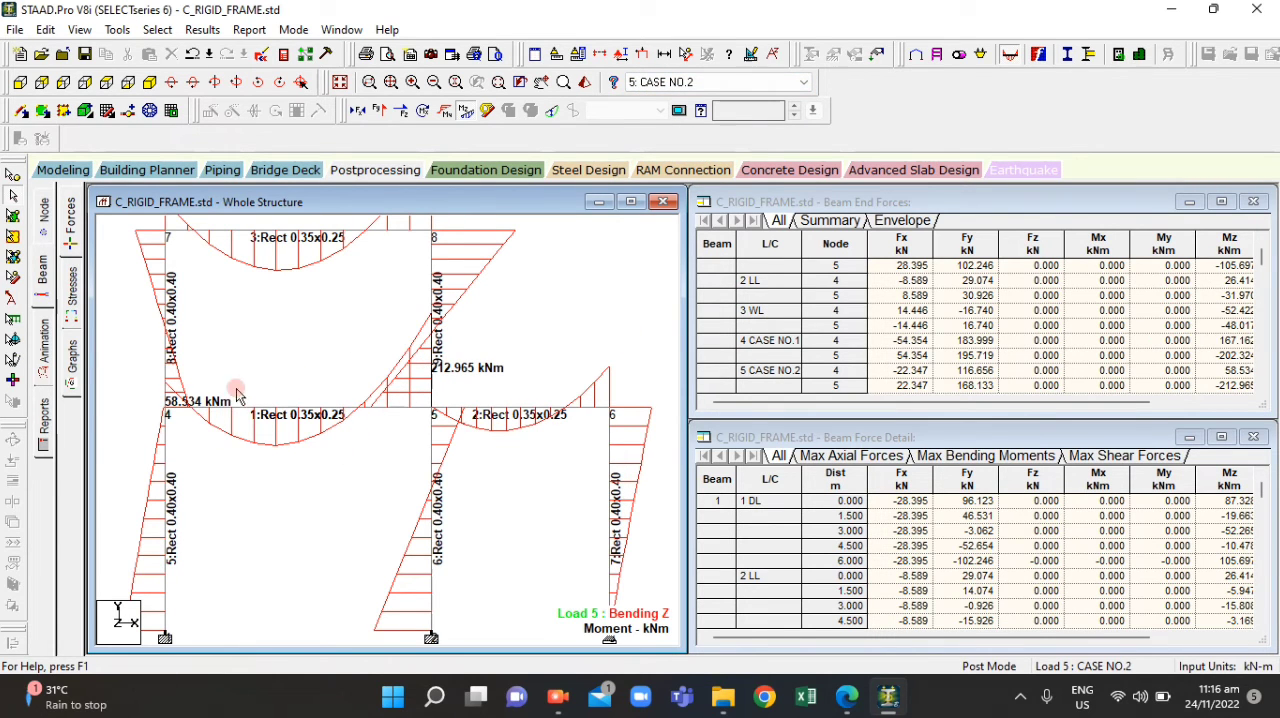
pyautogui.scroll(2, 167, 412)
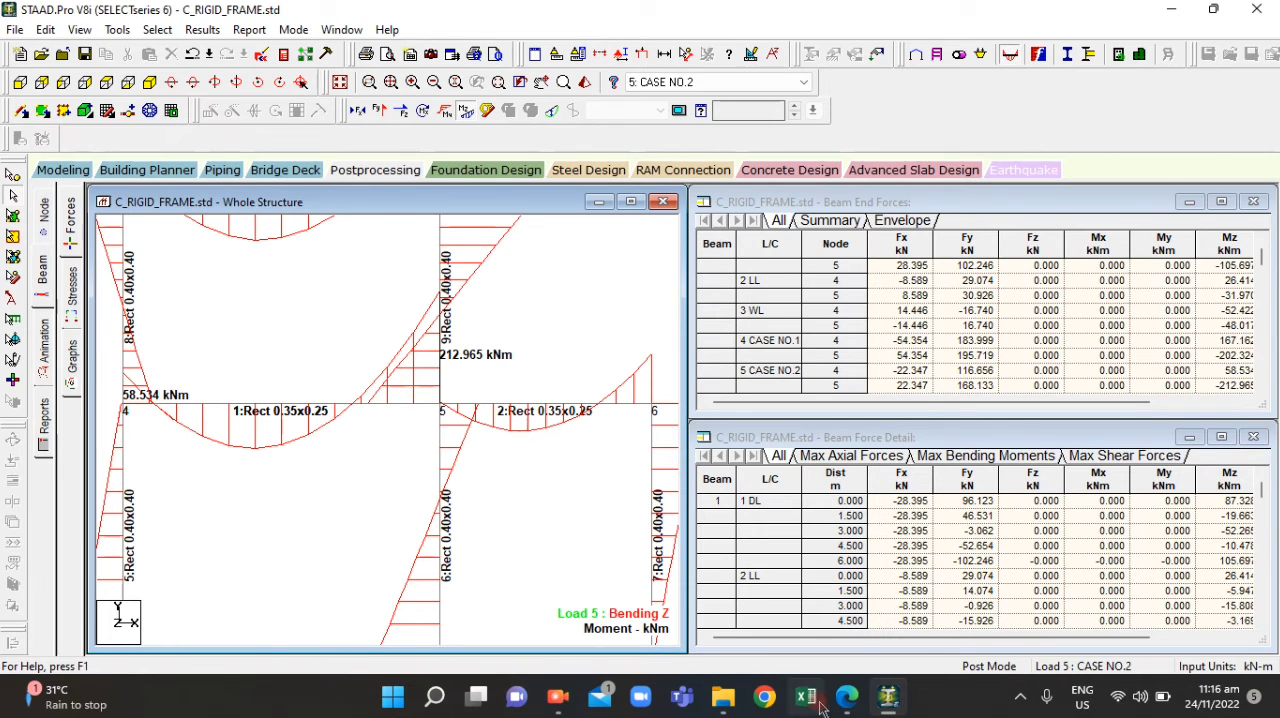
# Switch to ACT4.2.pdf in Edge and enter 58.534 as question 9's Moment at C answer
pyautogui.moveTo(846, 700)
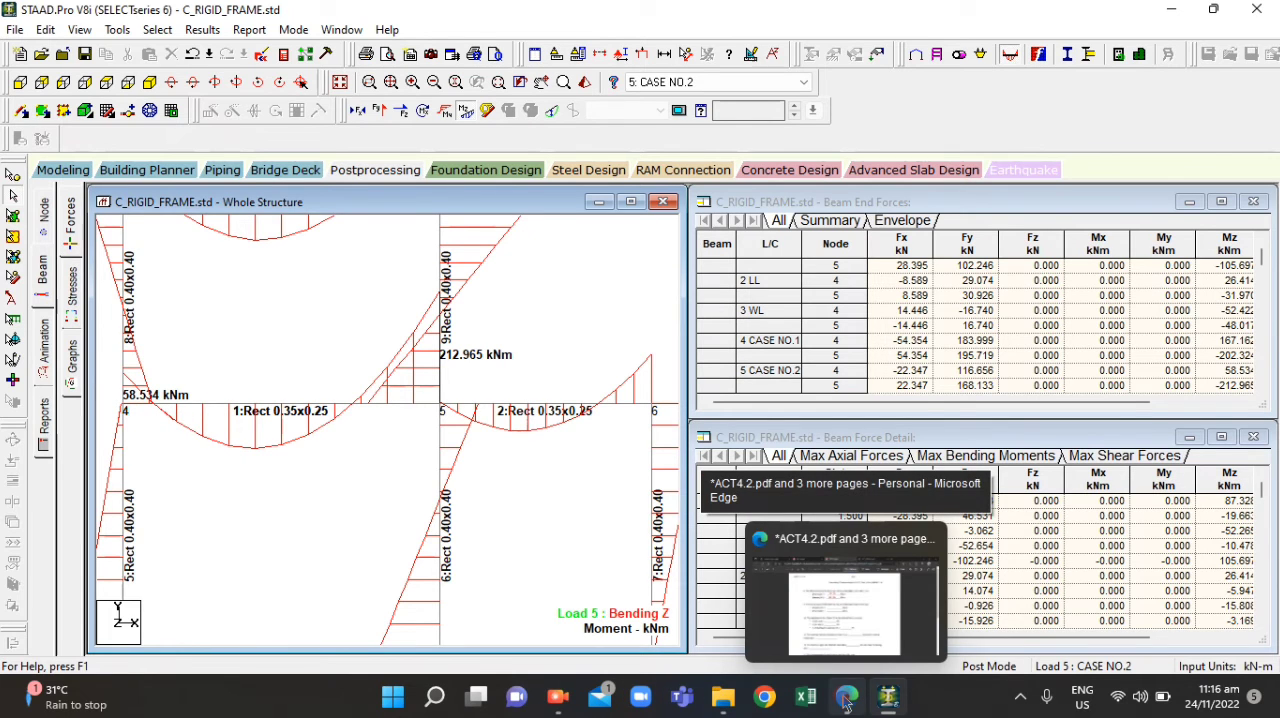
pyautogui.click(846, 700)
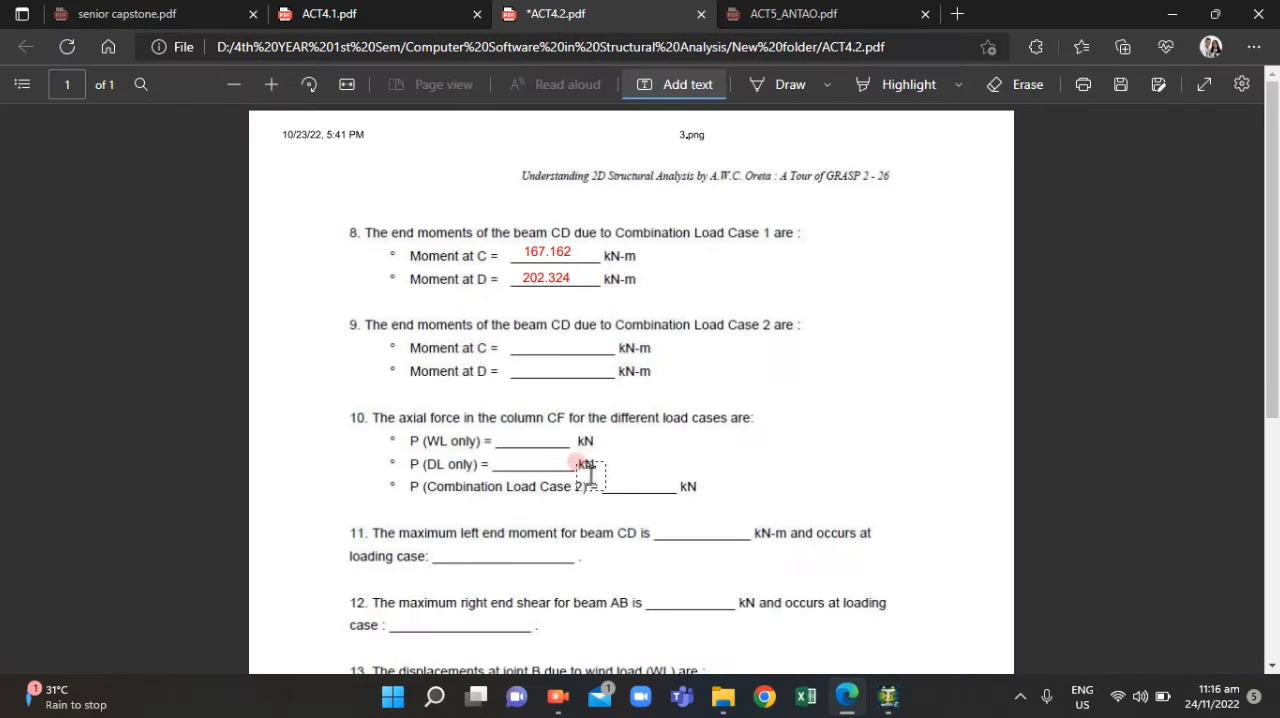
pyautogui.click(513, 330)
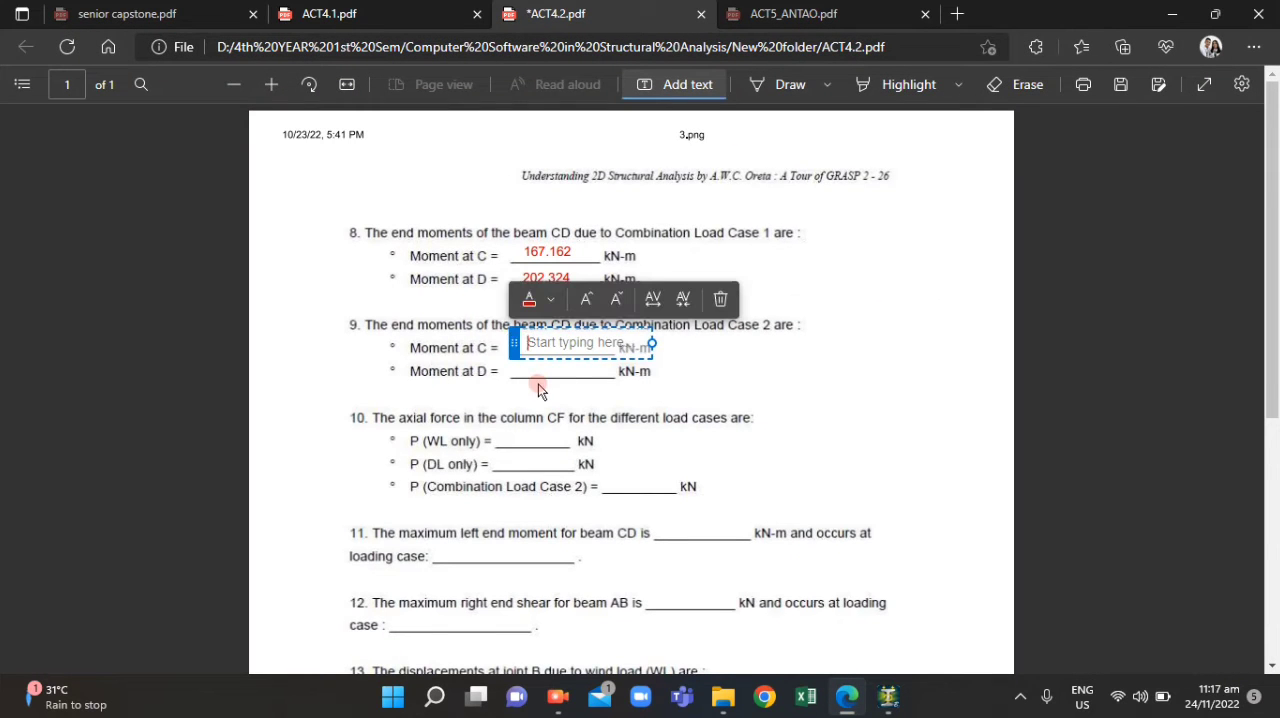
pyautogui.write('58.')
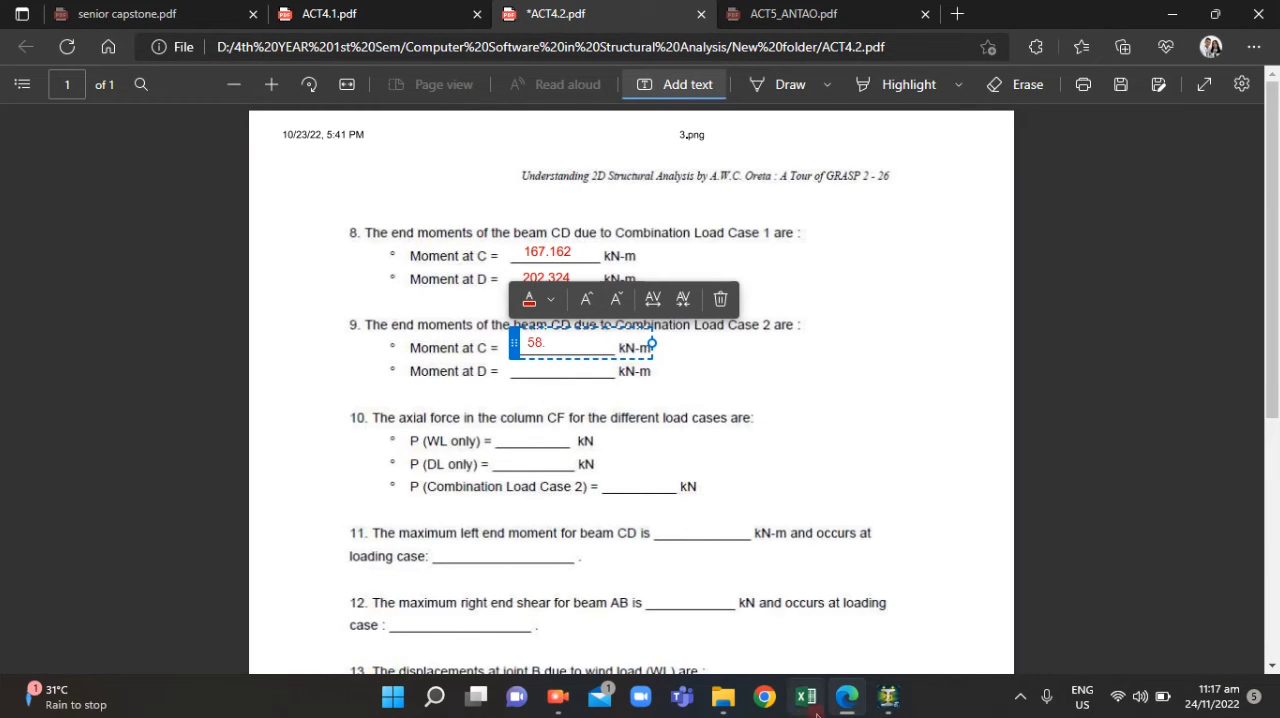
pyautogui.click(845, 703)
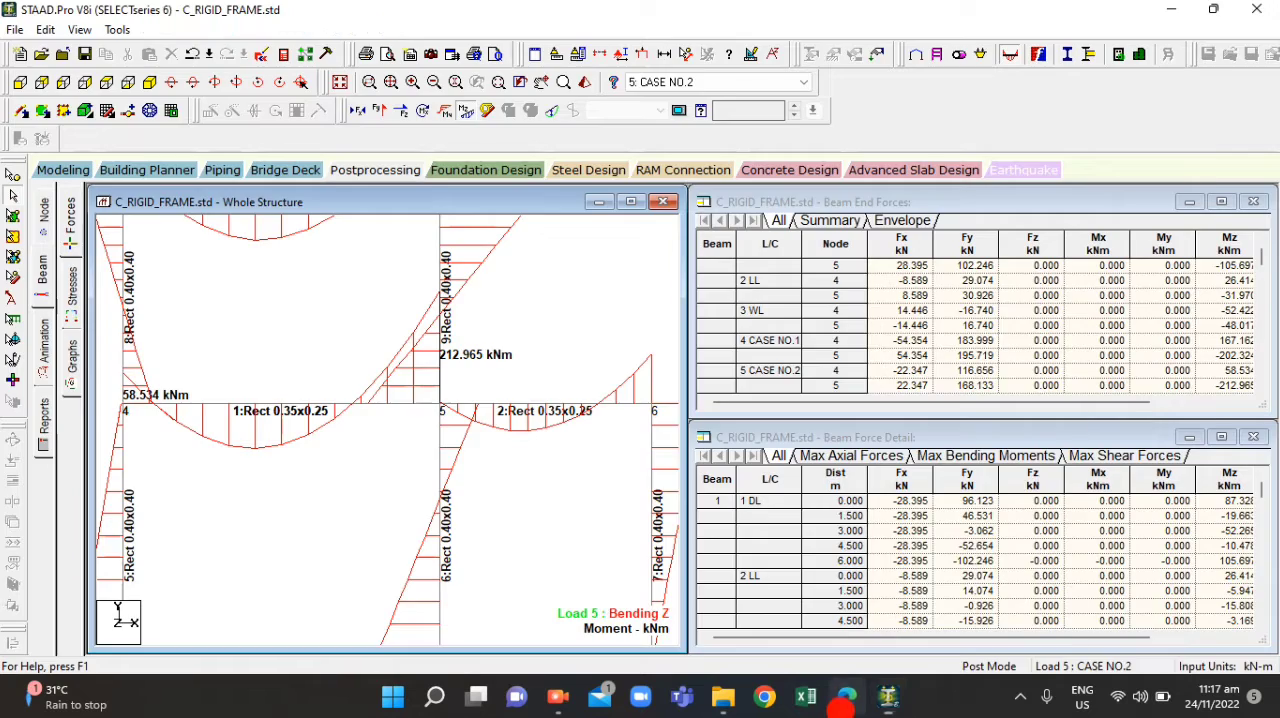
pyautogui.click(845, 700)
pyautogui.write('.534')
pyautogui.click(560, 381)
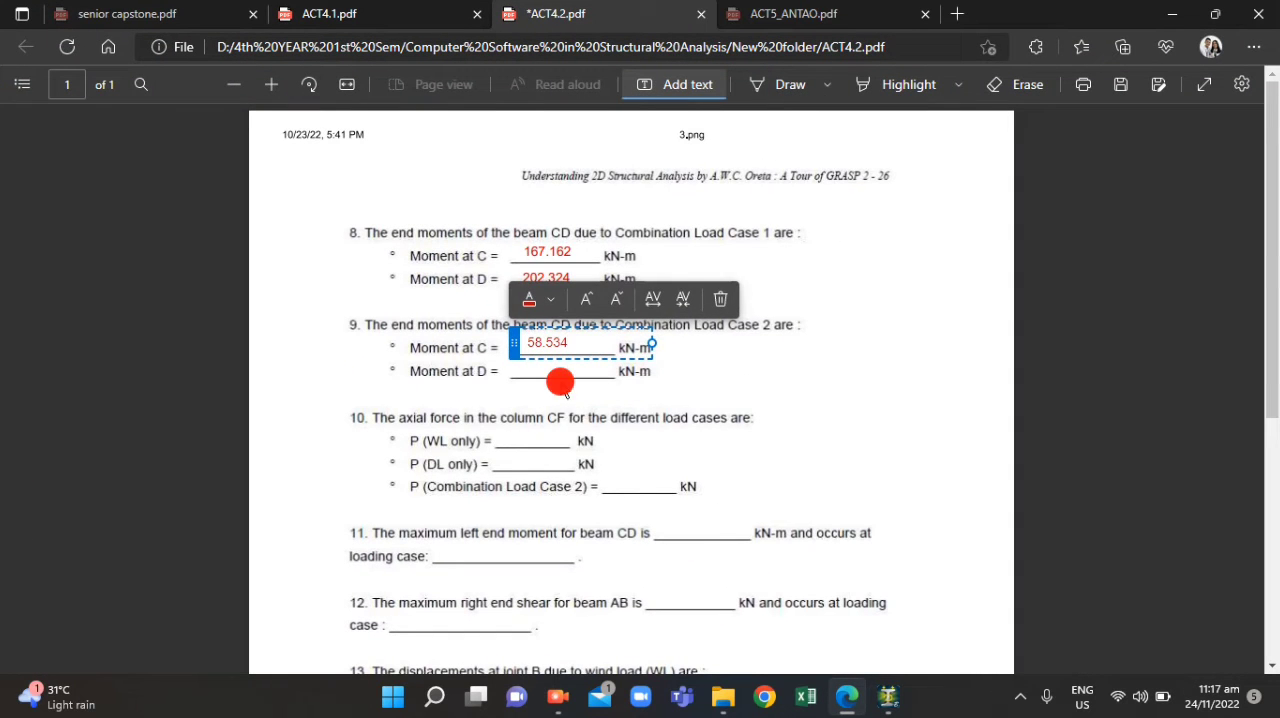
# Enter 212.965 as question 9's Moment at D answer, checking it in STAAD.Pro, and align it on its blank
pyautogui.click(532, 367)
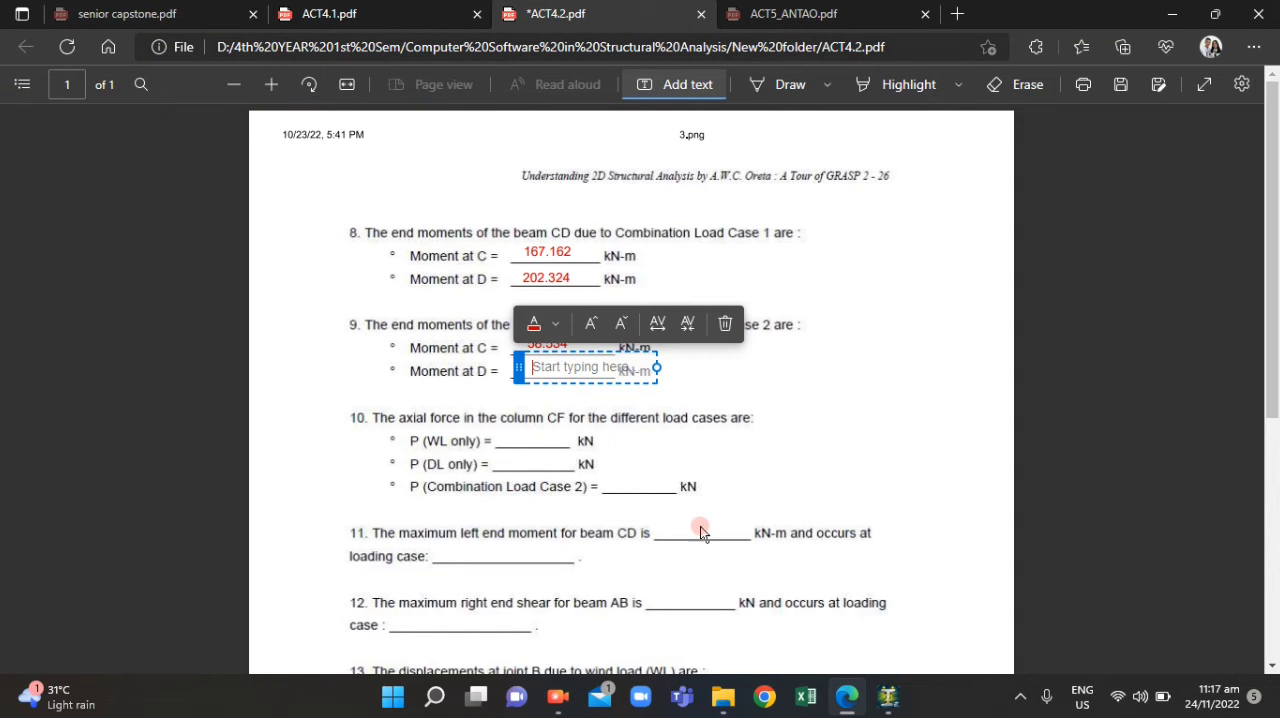
pyautogui.click(841, 700)
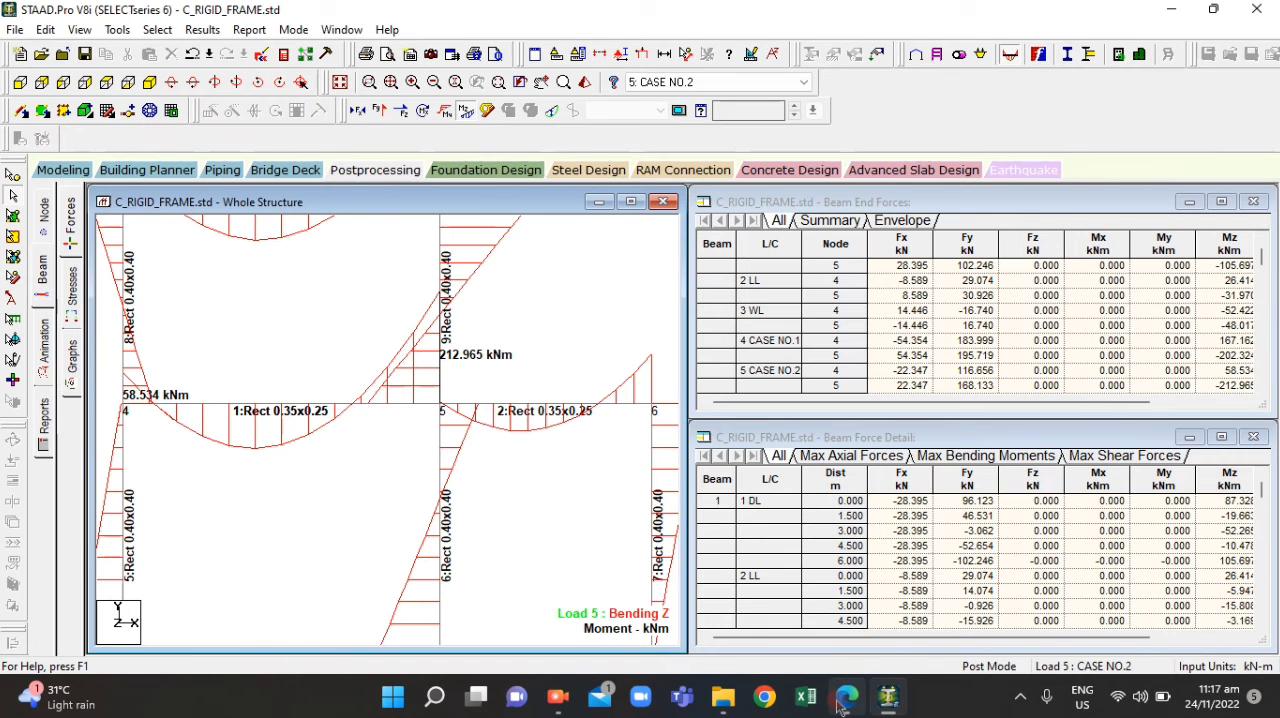
pyautogui.click(843, 698)
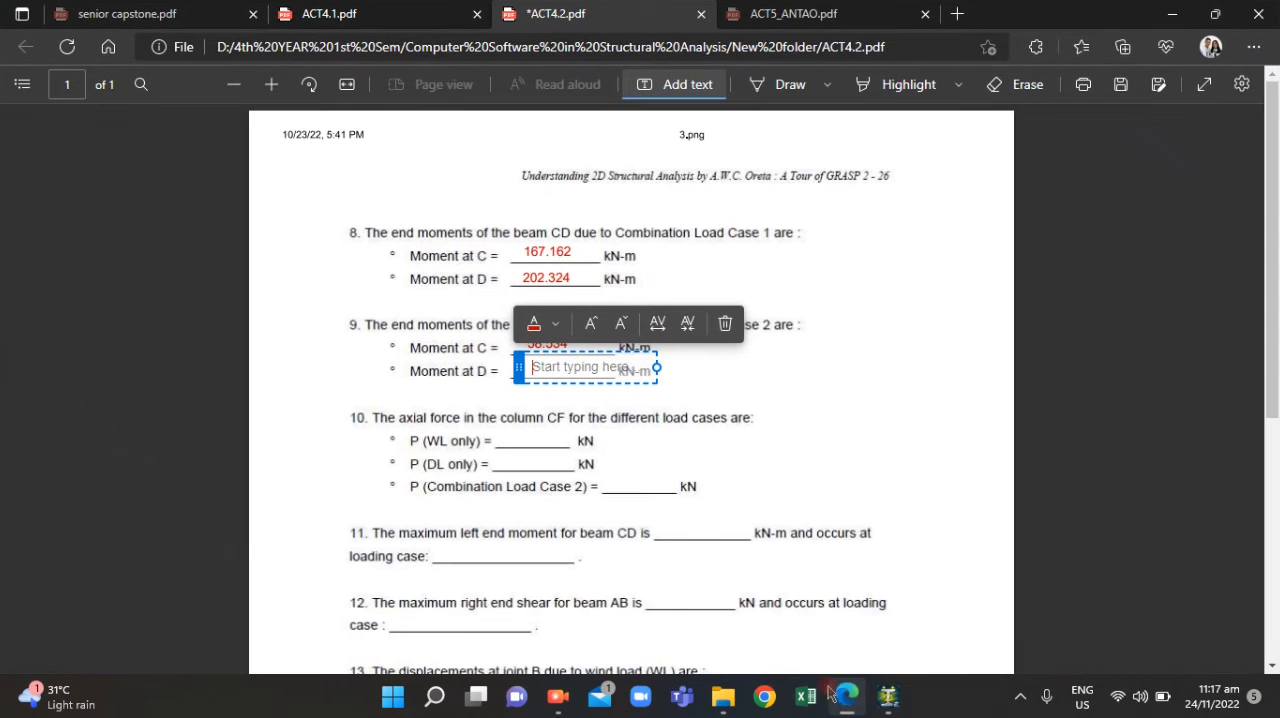
pyautogui.write('212')
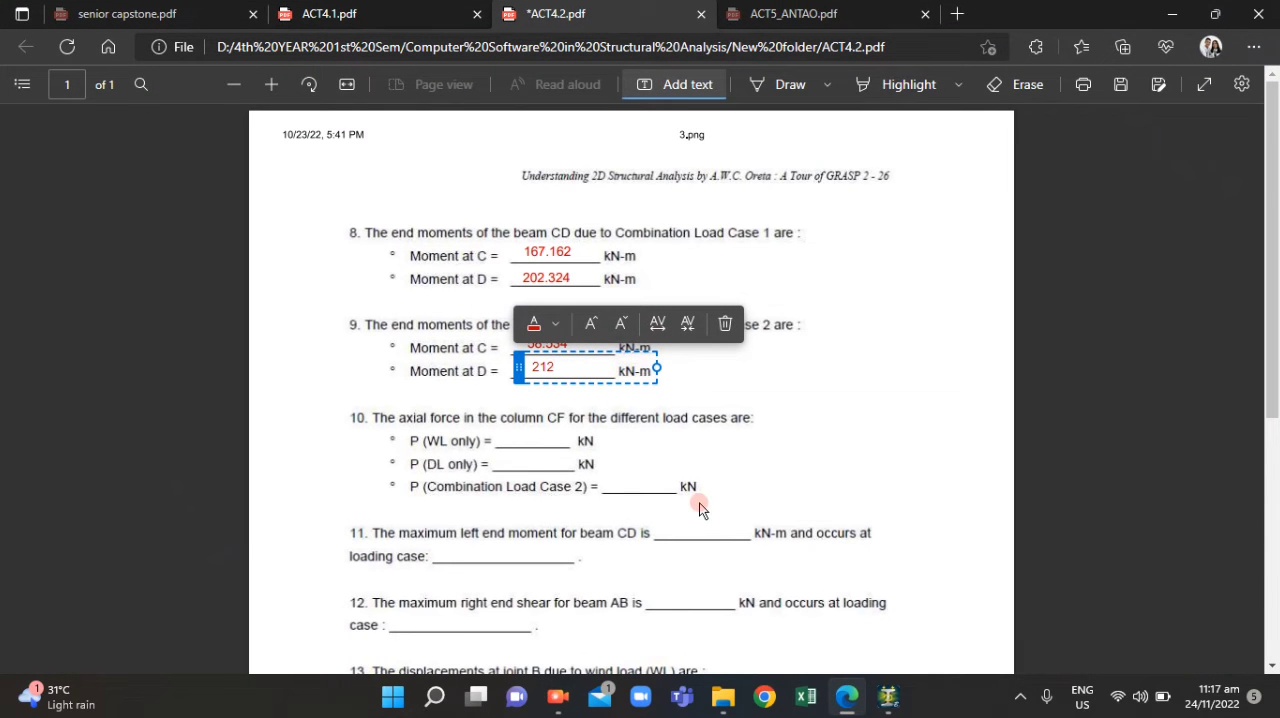
pyautogui.write('.965')
pyautogui.click(735, 495)
pyautogui.click(527, 364)
pyautogui.moveTo(527, 364); pyautogui.dragTo(518, 367)
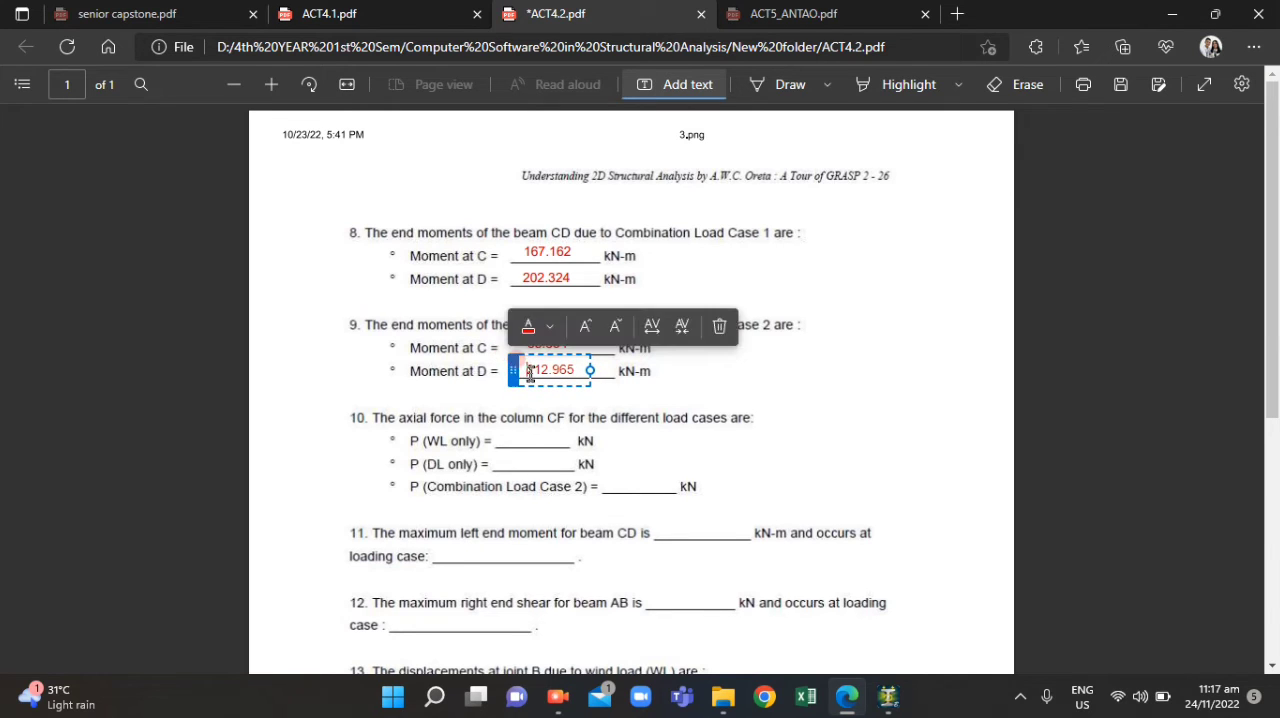
pyautogui.click(724, 440)
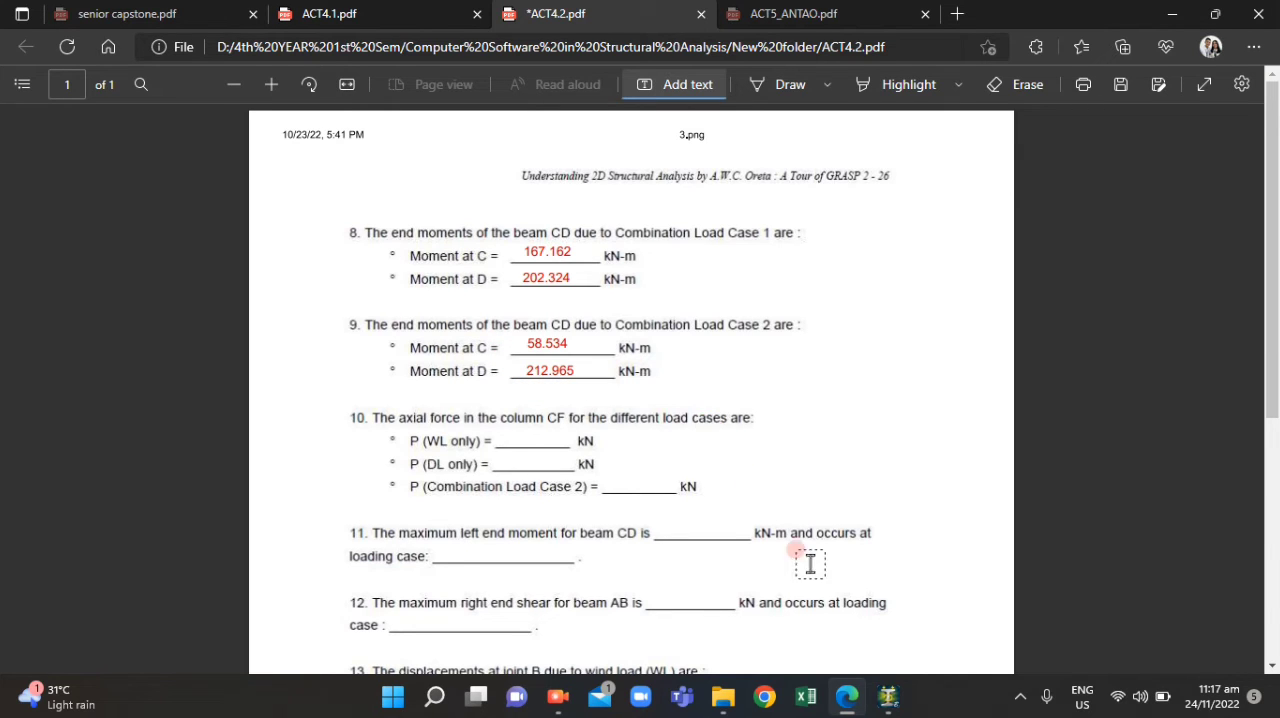
# Read question 10 and compare column CF in ACT4.1.pdf's frame sketch with the STAAD.Pro model's member numbers
pyautogui.click(547, 457)
pyautogui.moveTo(547, 457); pyautogui.dragTo(505, 457)
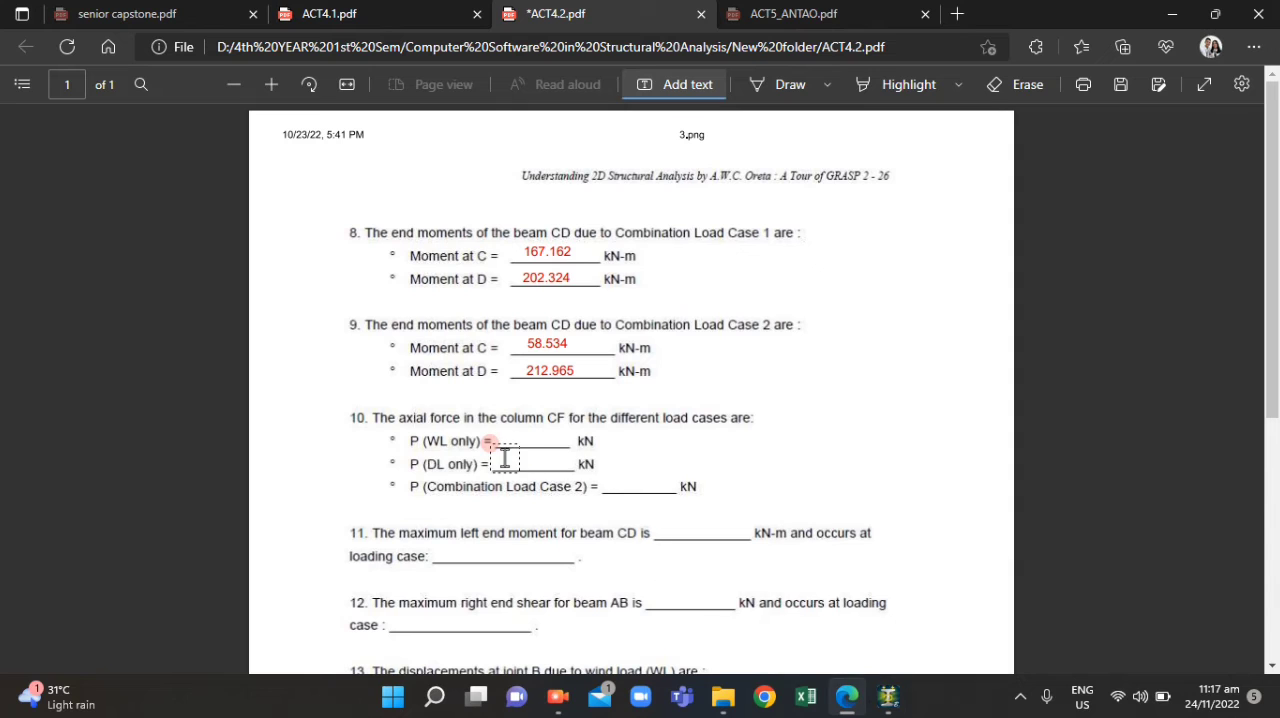
pyautogui.click(703, 616)
pyautogui.click(423, 10)
pyautogui.click(476, 312)
pyautogui.click(466, 205)
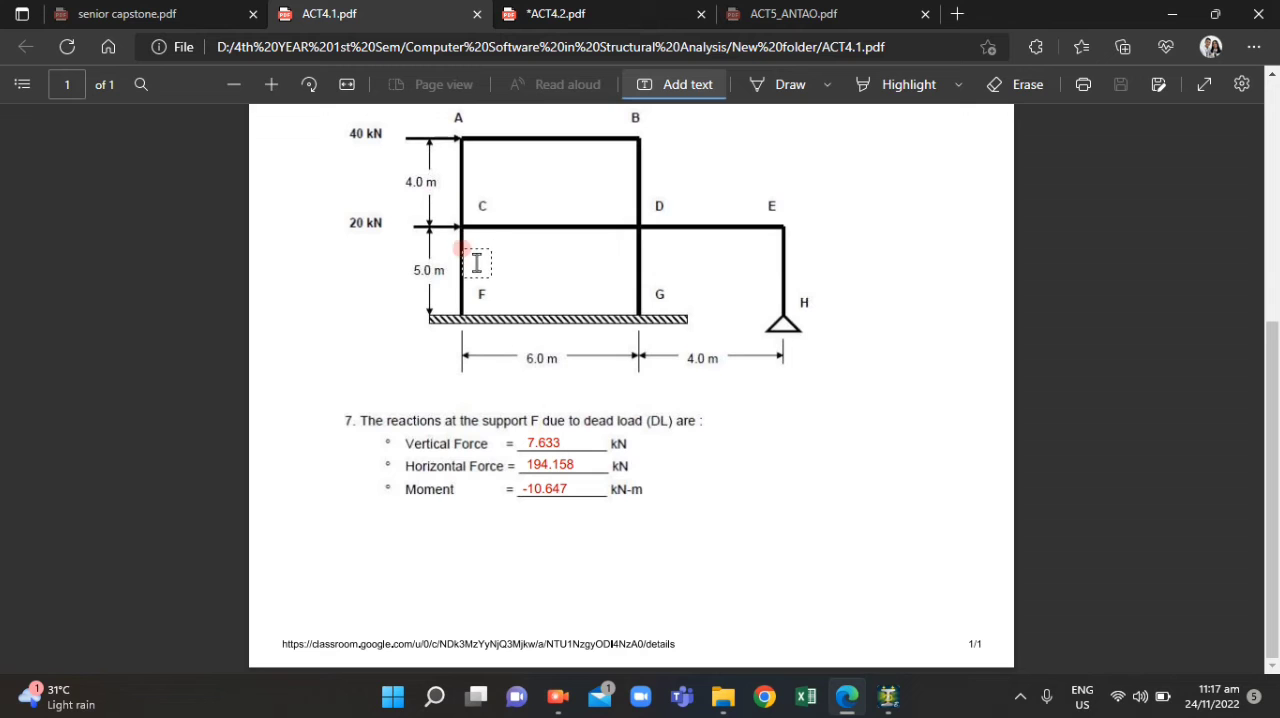
pyautogui.click(886, 698)
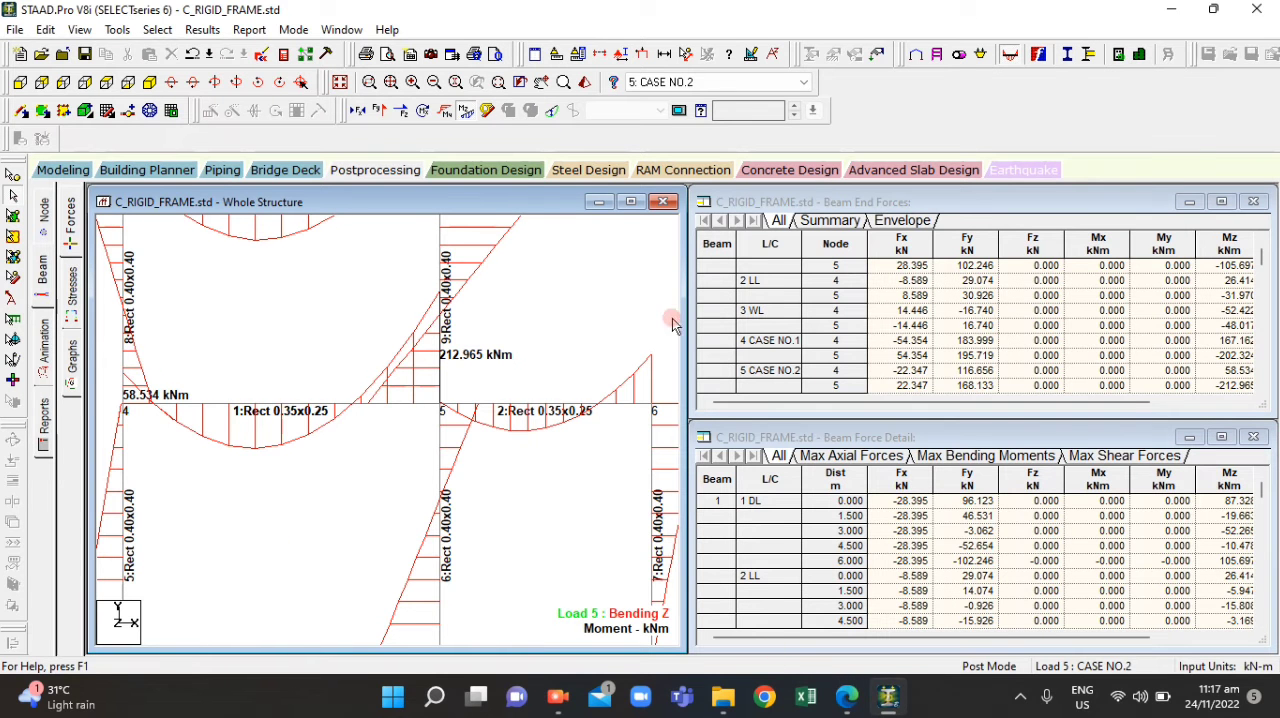
pyautogui.scroll(-2, 331, 468)
pyautogui.scroll(-2, 240, 490)
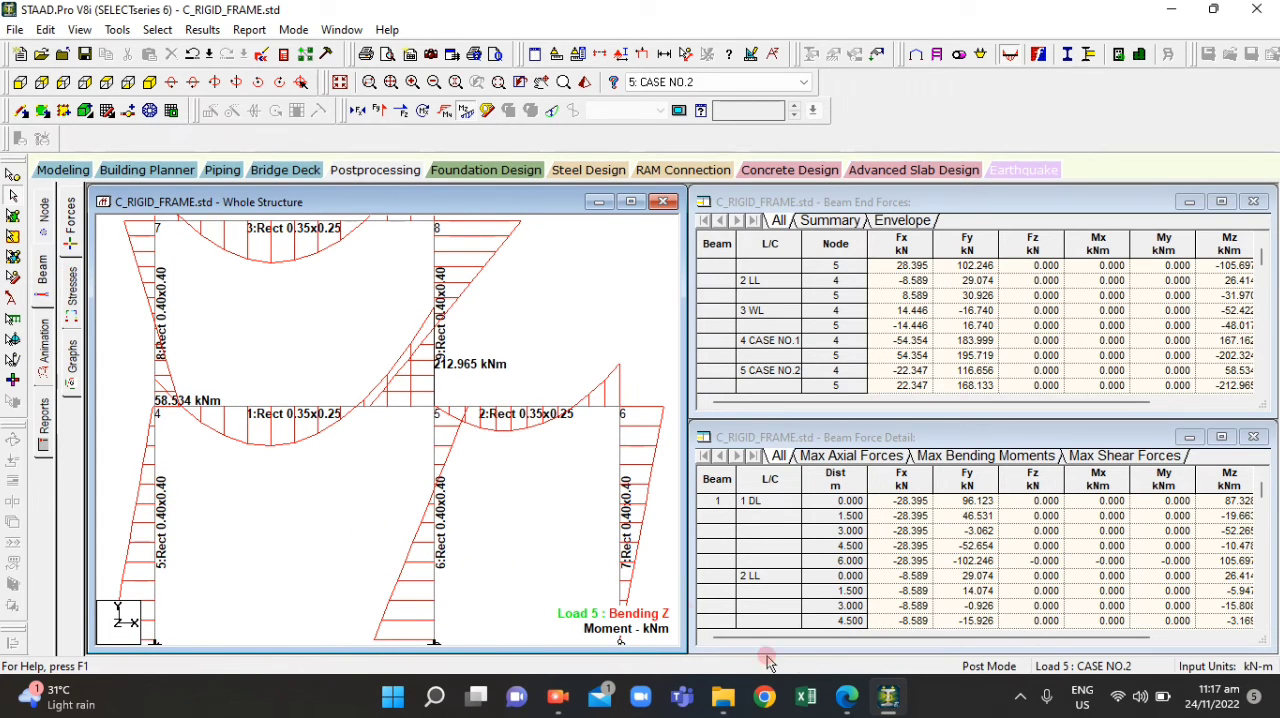
pyautogui.click(846, 697)
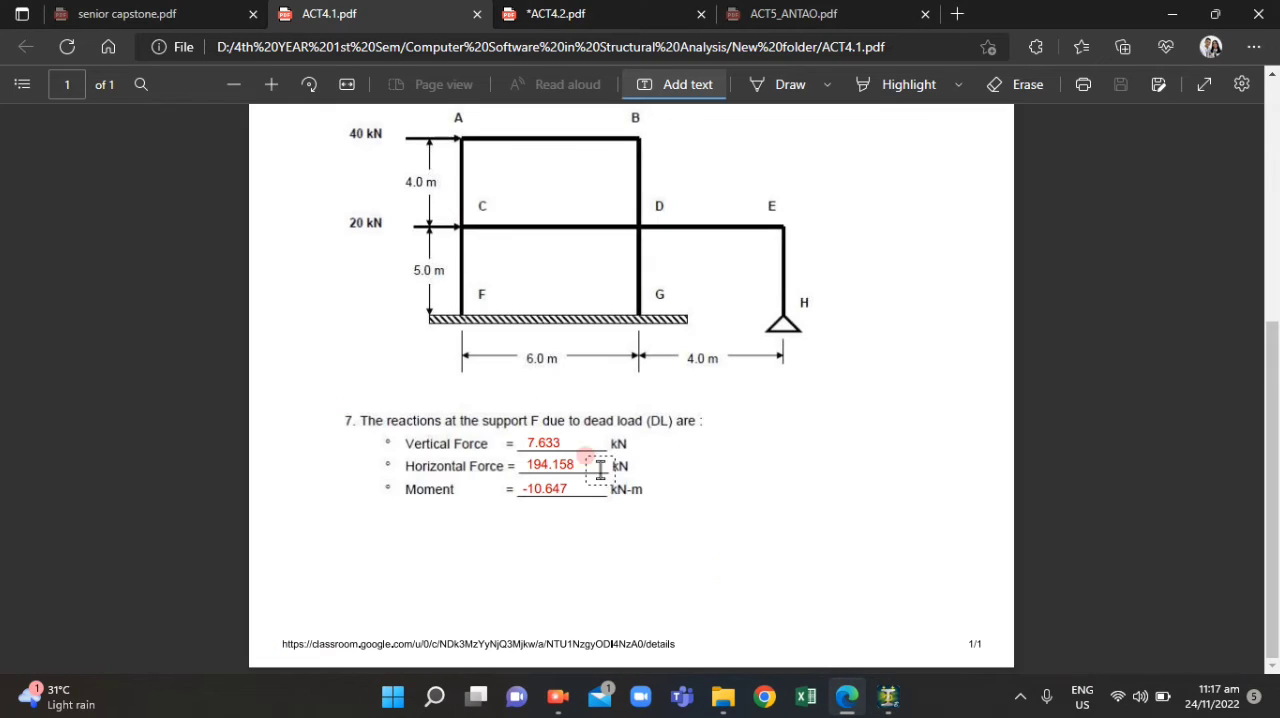
pyautogui.click(509, 8)
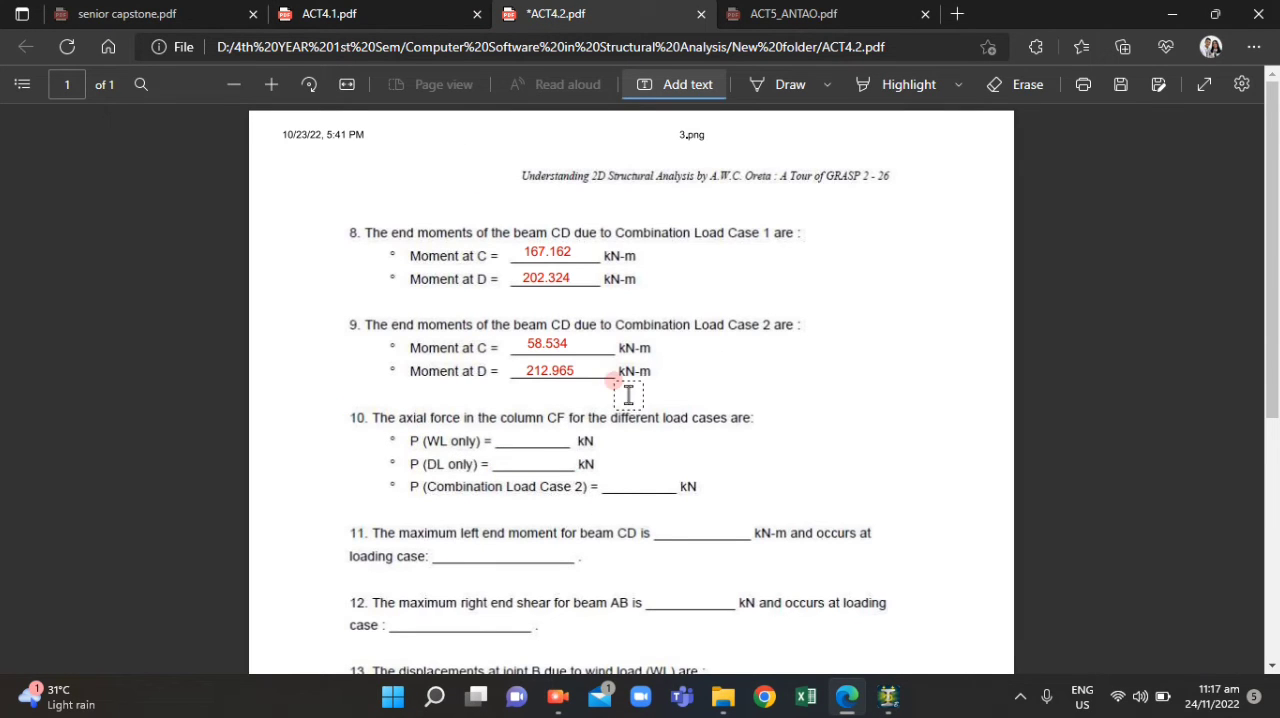
# Switch to STAAD.Pro and replace the bending diagram with the axial force diagram for the whole frame
pyautogui.hotkey('alt', 'Tab')
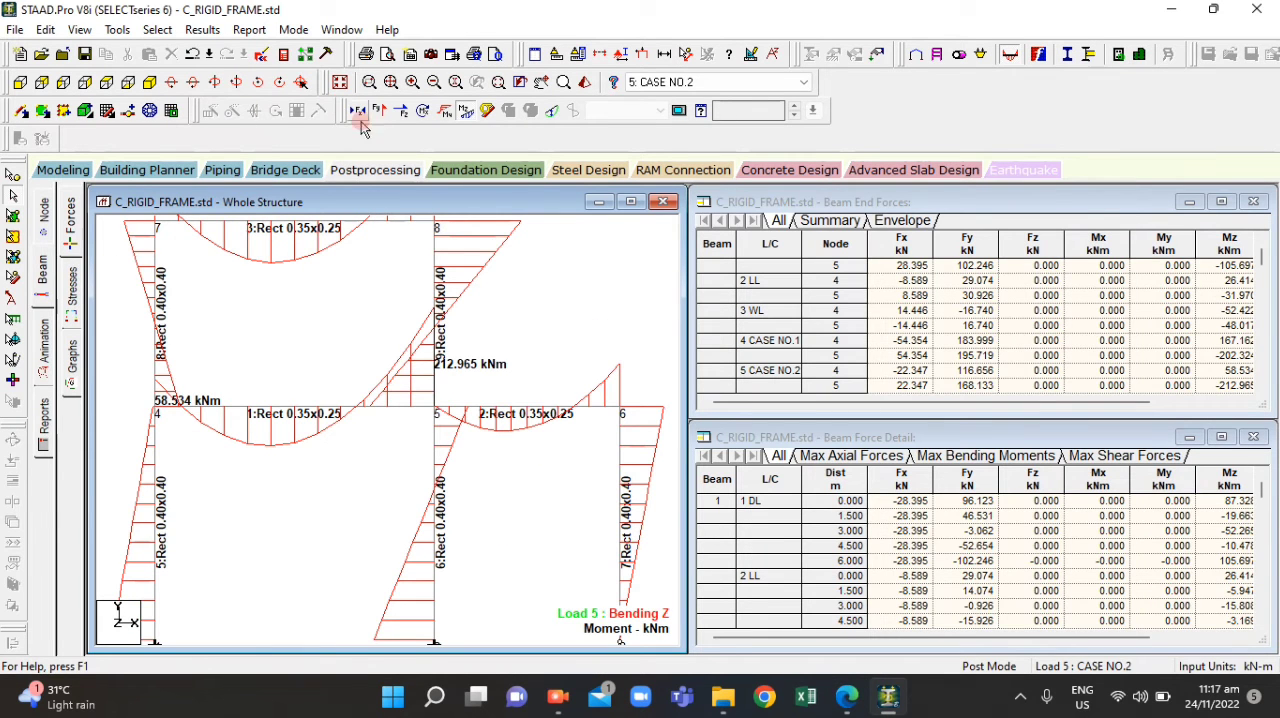
pyautogui.click(463, 109)
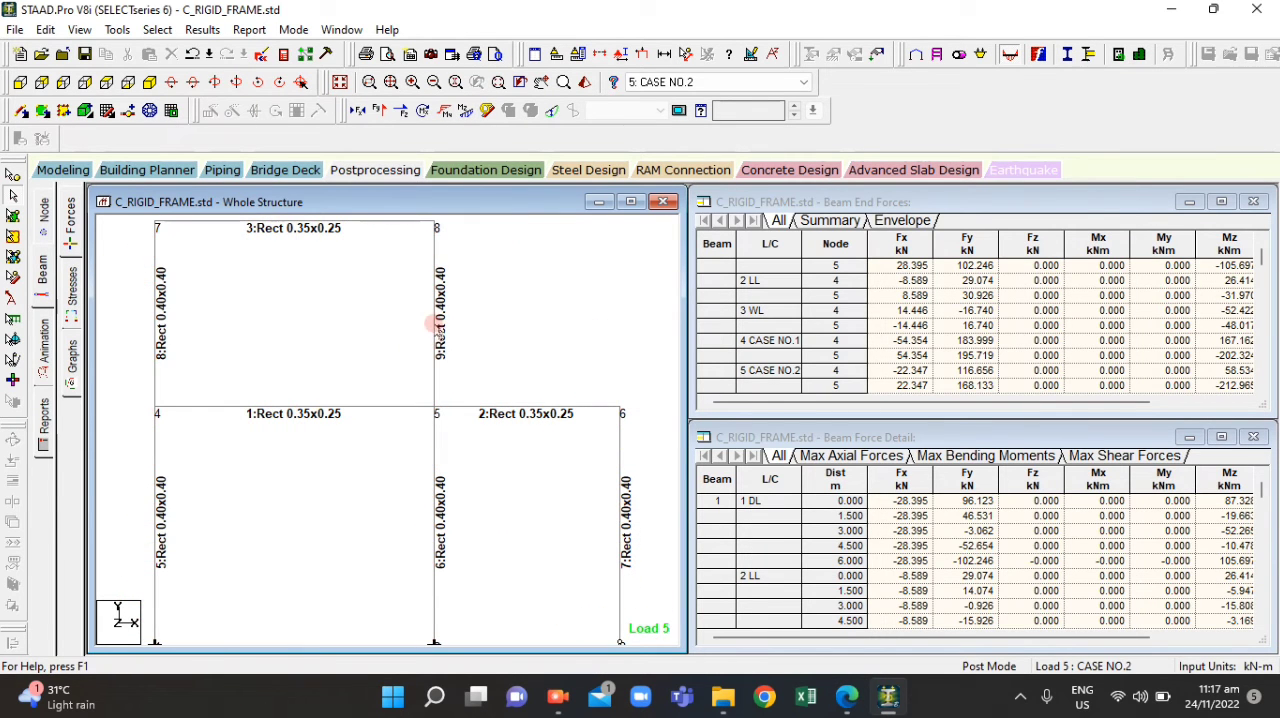
pyautogui.click(360, 109)
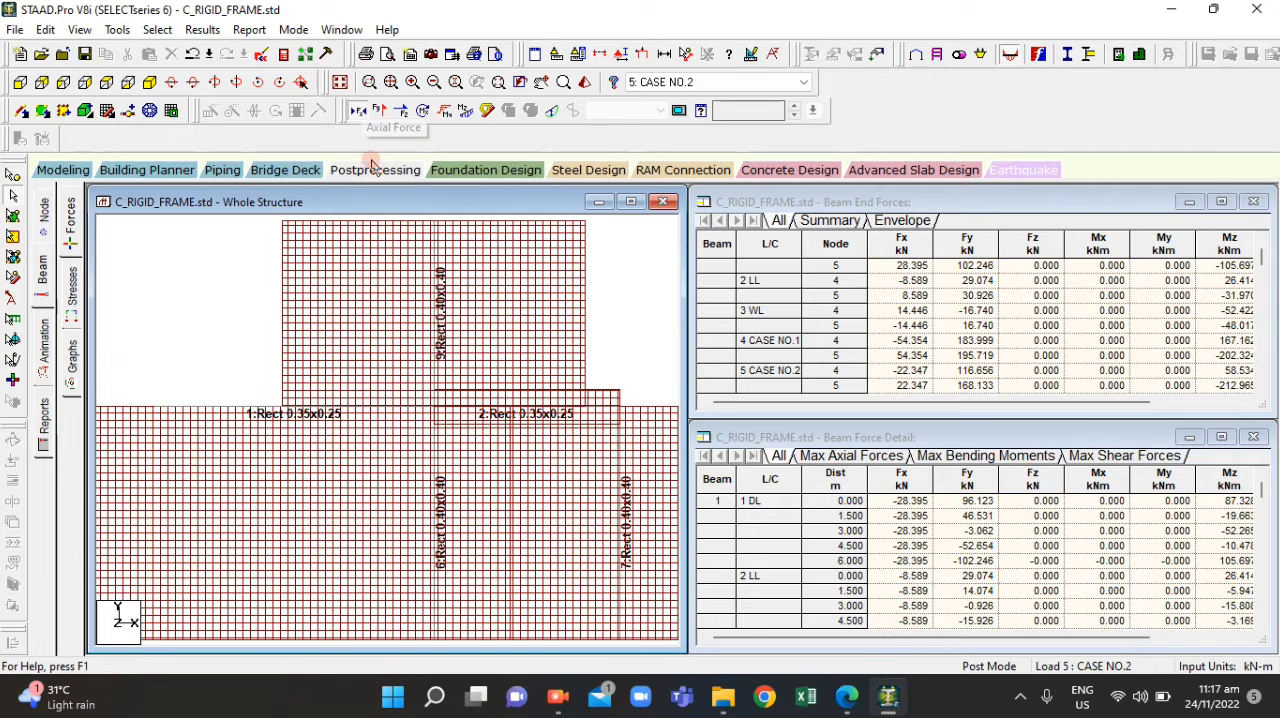
pyautogui.scroll(-3, 535, 346)
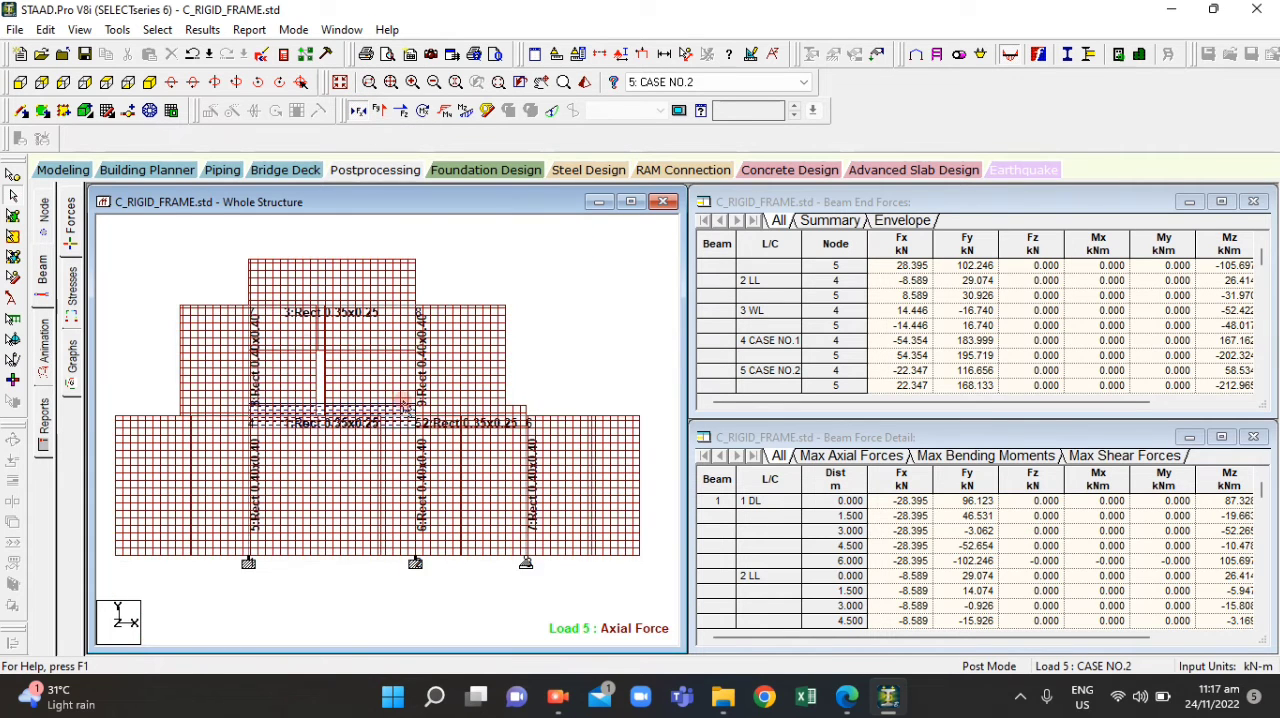
pyautogui.scroll(-1, 404, 403)
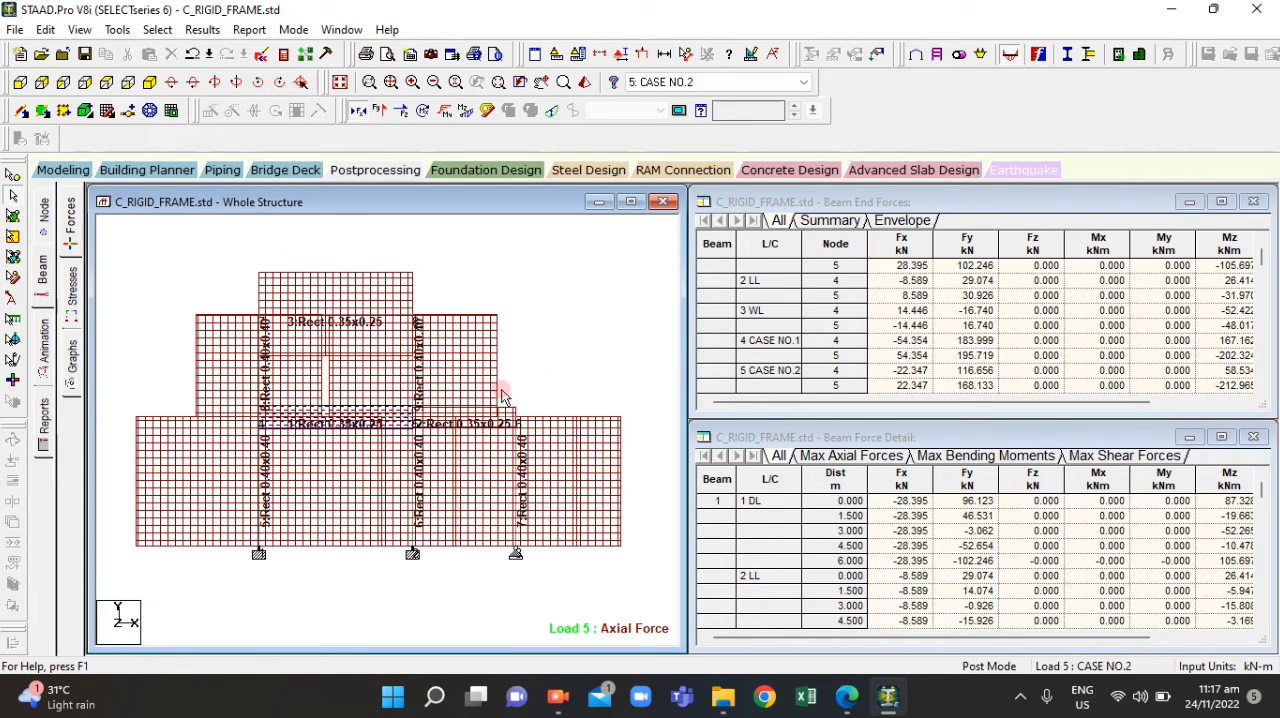
# Open the result value annotation settings, then check column CF in ACT4.1.pdf and question 10 in ACT4.2.pdf in Edge
pyautogui.click(204, 27)
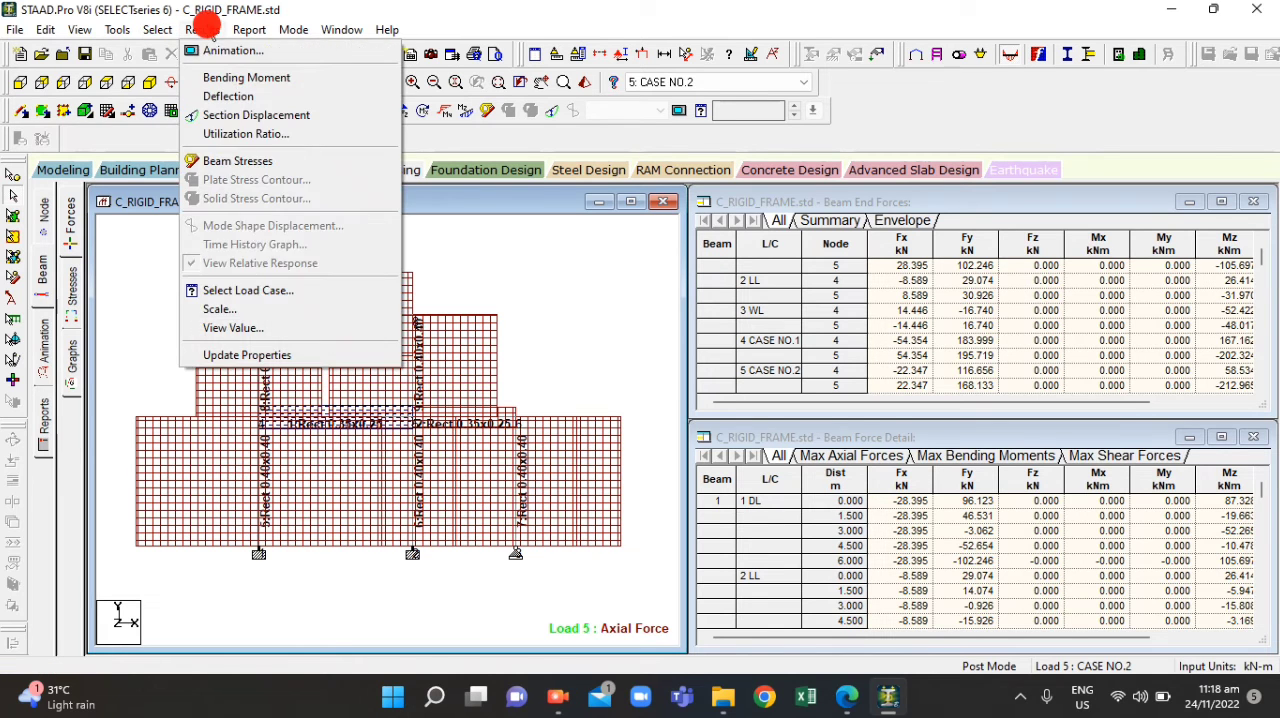
pyautogui.click(233, 328)
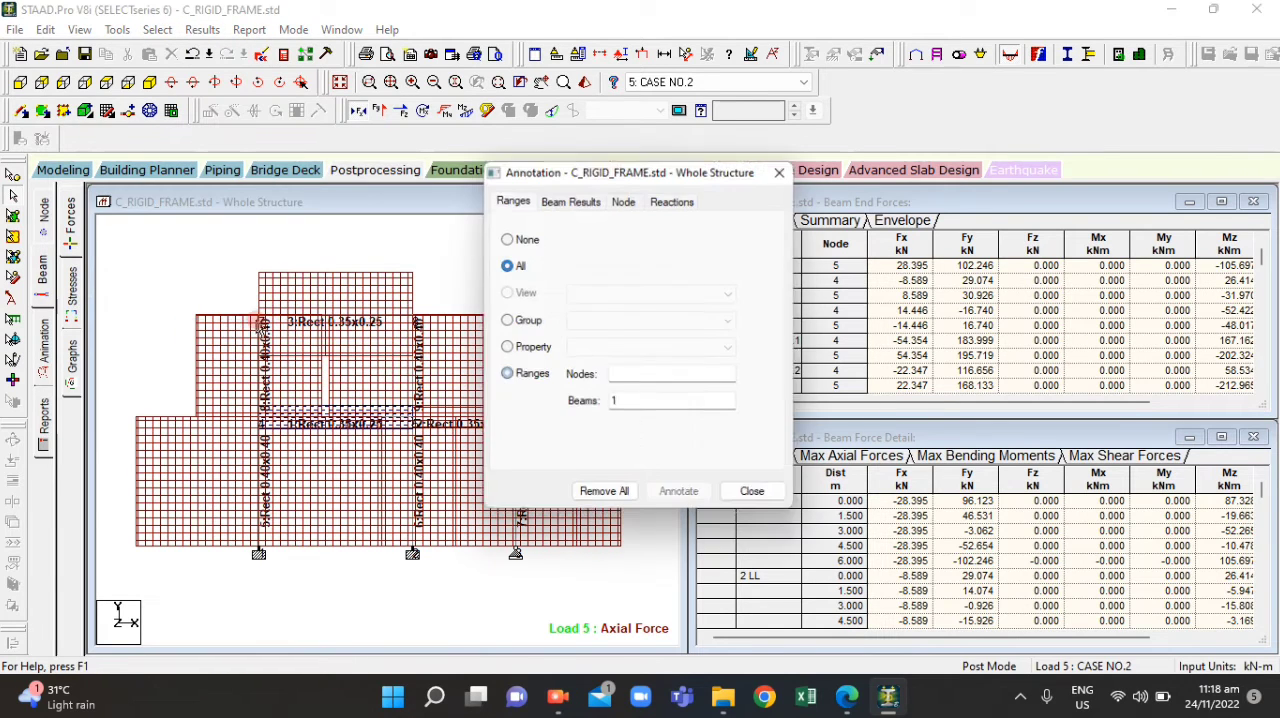
pyautogui.click(845, 700)
pyautogui.click(845, 700)
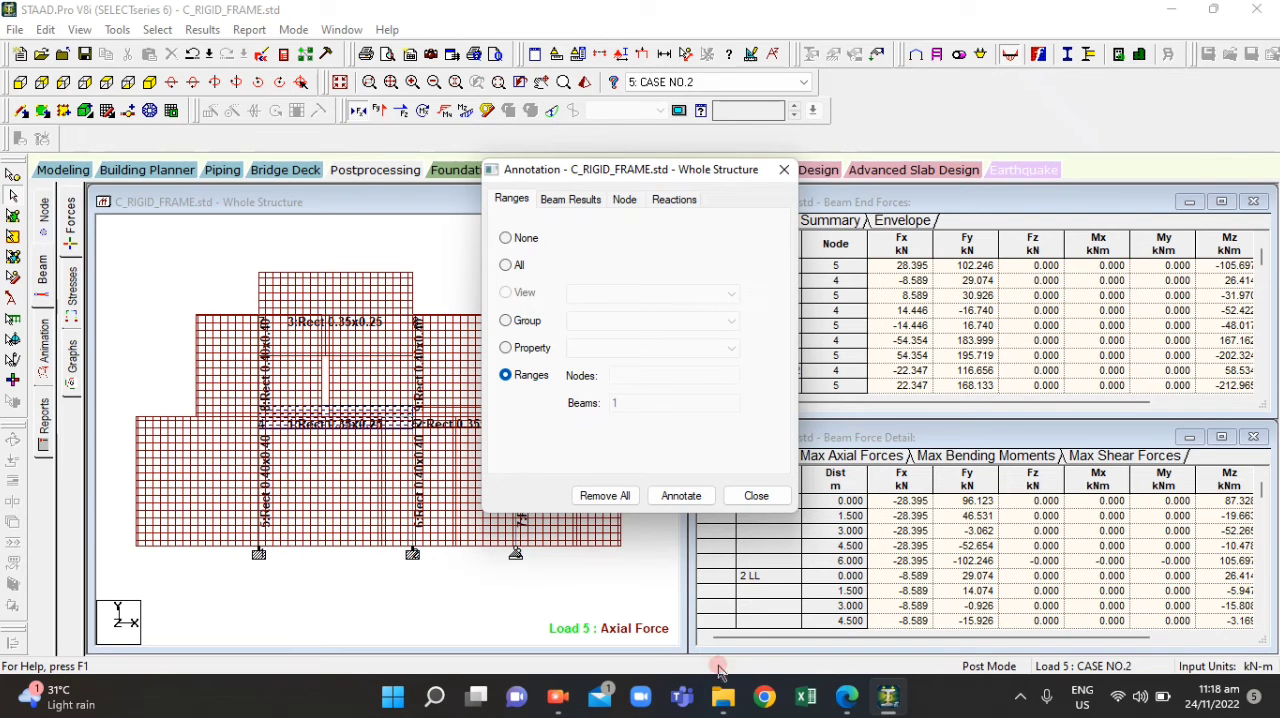
pyautogui.click(846, 700)
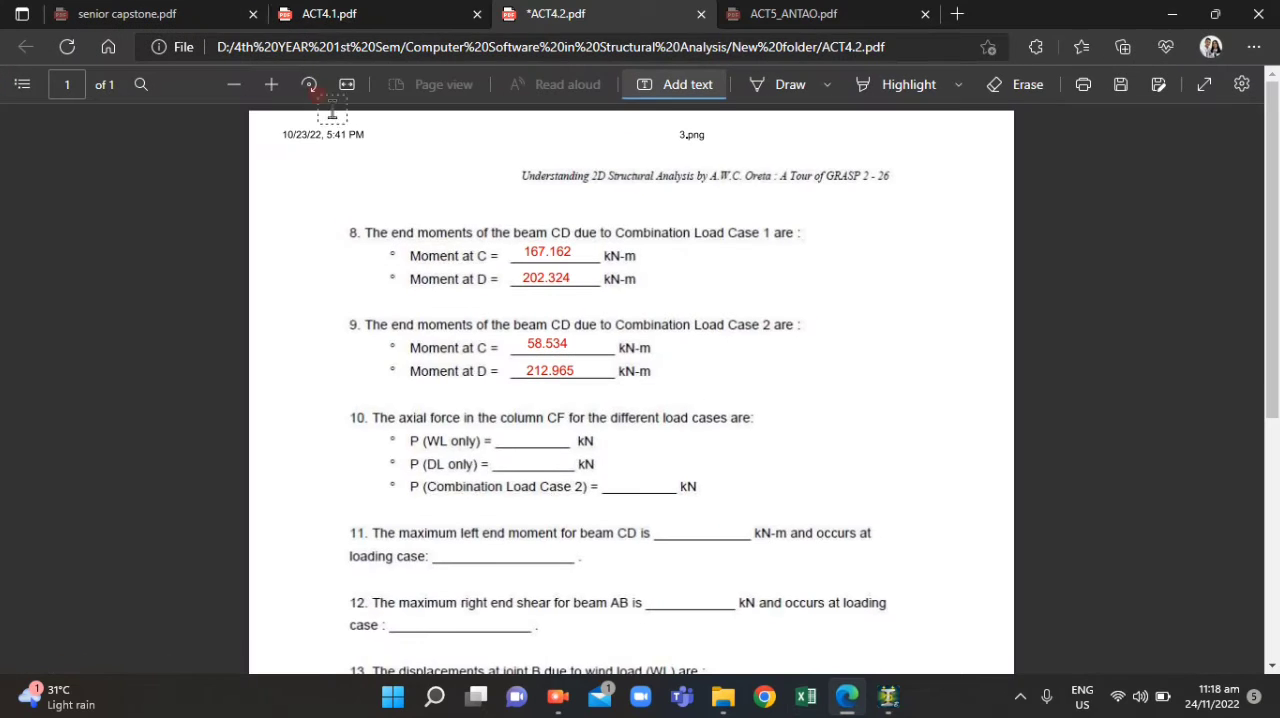
pyautogui.click(405, 8)
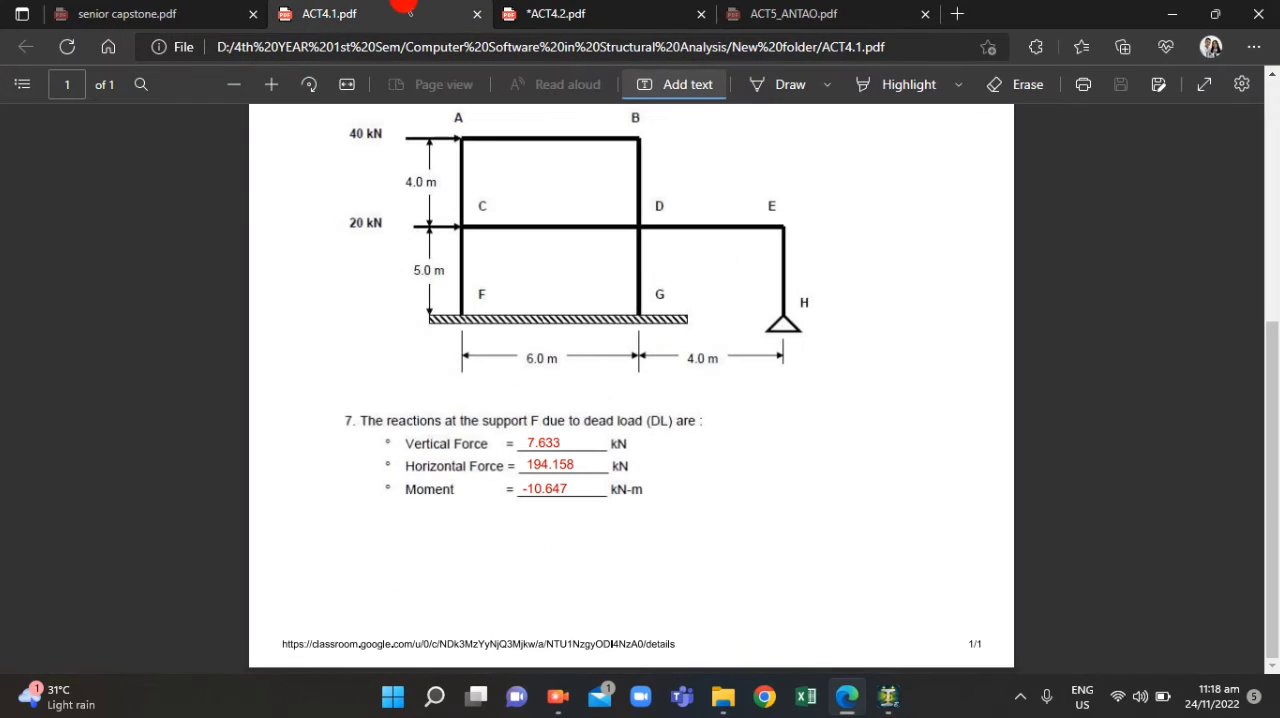
pyautogui.click(582, 12)
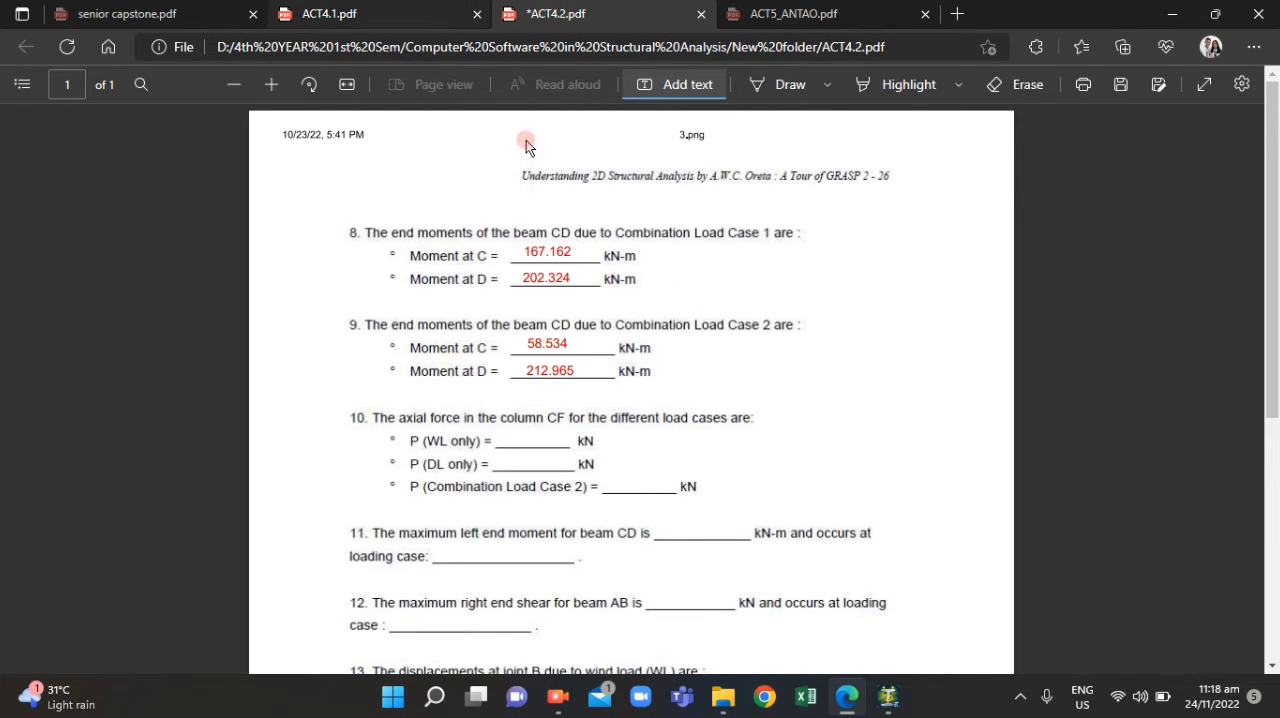
# Switch to STAAD.Pro and annotate only beam 5 with its axial end forces, turning off the bending end values
pyautogui.click(888, 697)
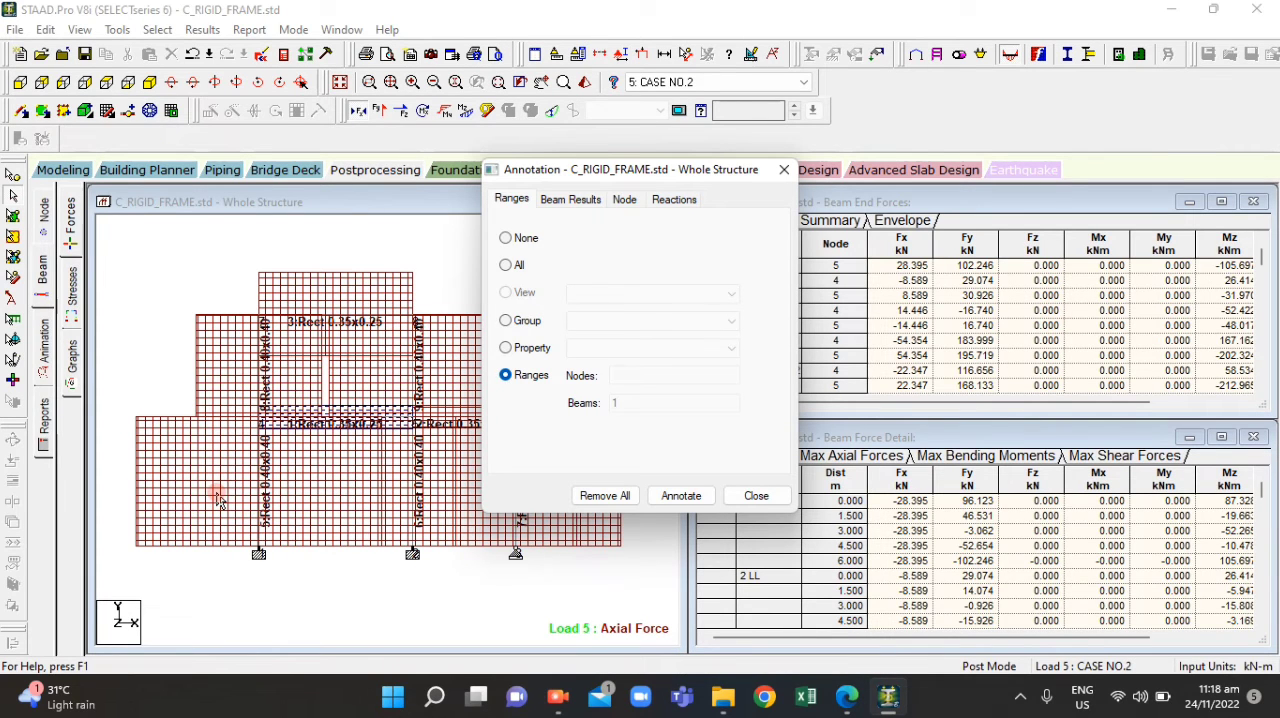
pyautogui.click(621, 406)
pyautogui.click(509, 371)
pyautogui.click(588, 403)
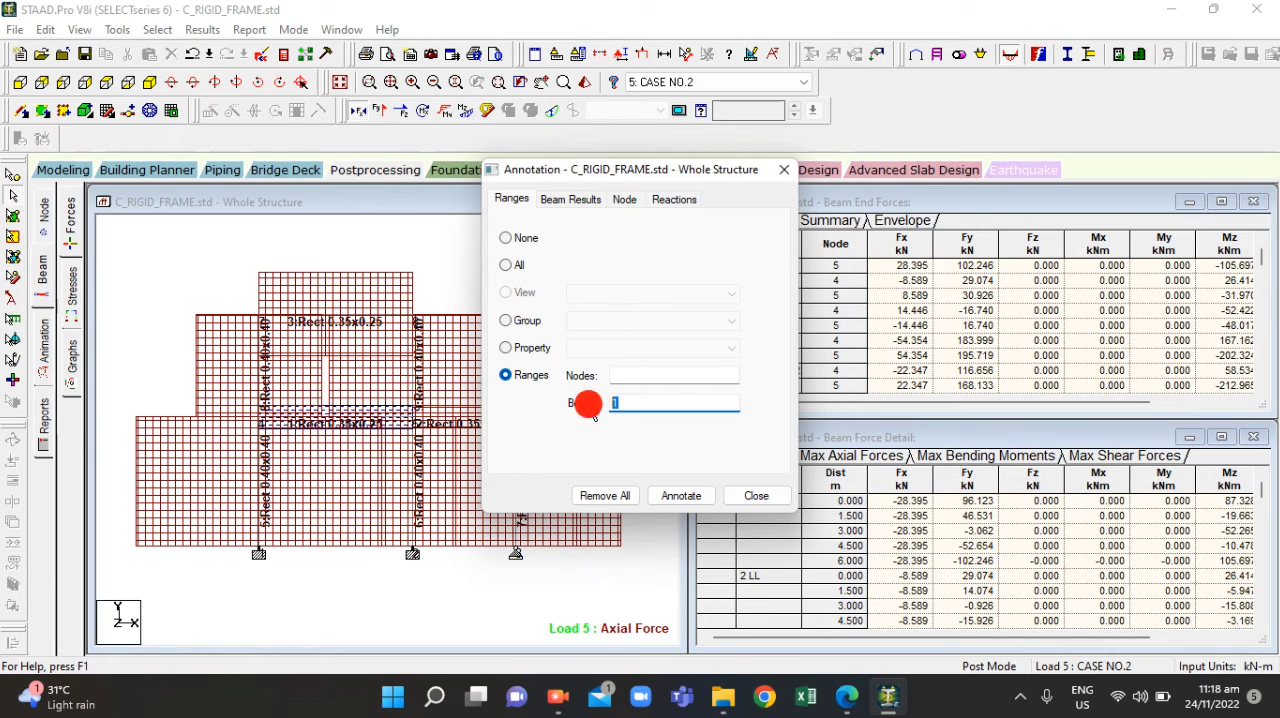
pyautogui.write('5')
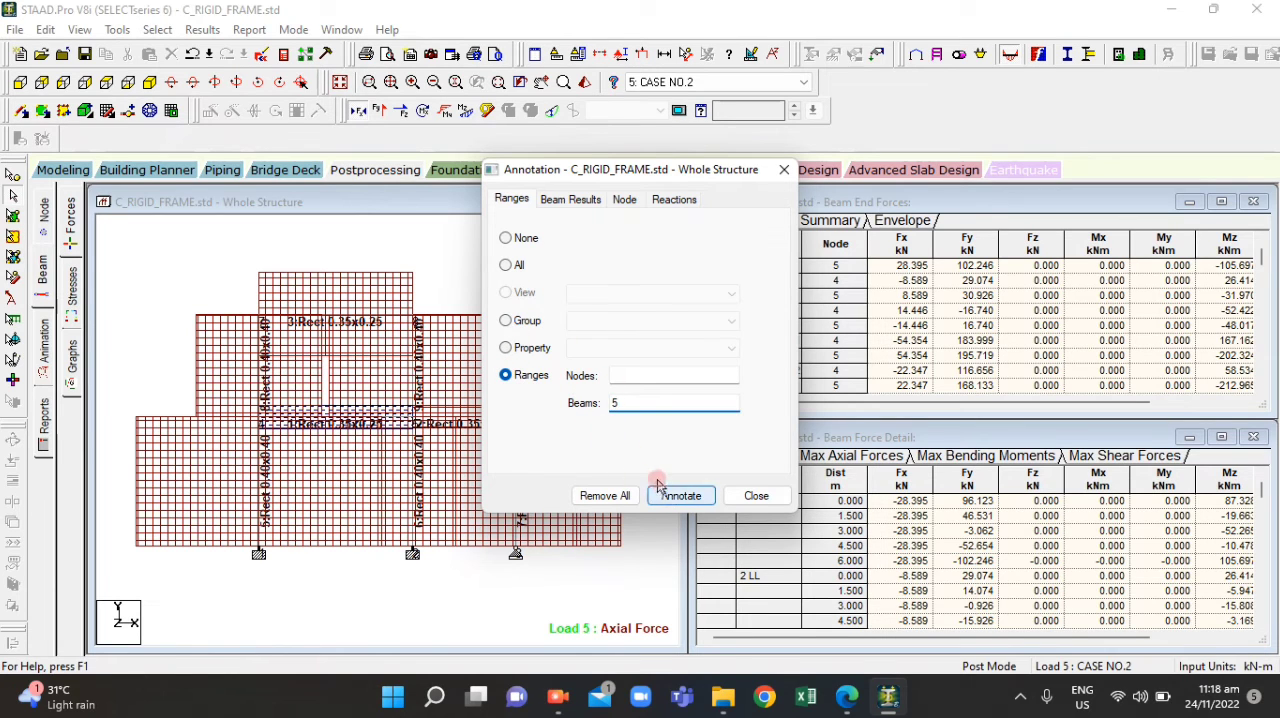
pyautogui.click(580, 200)
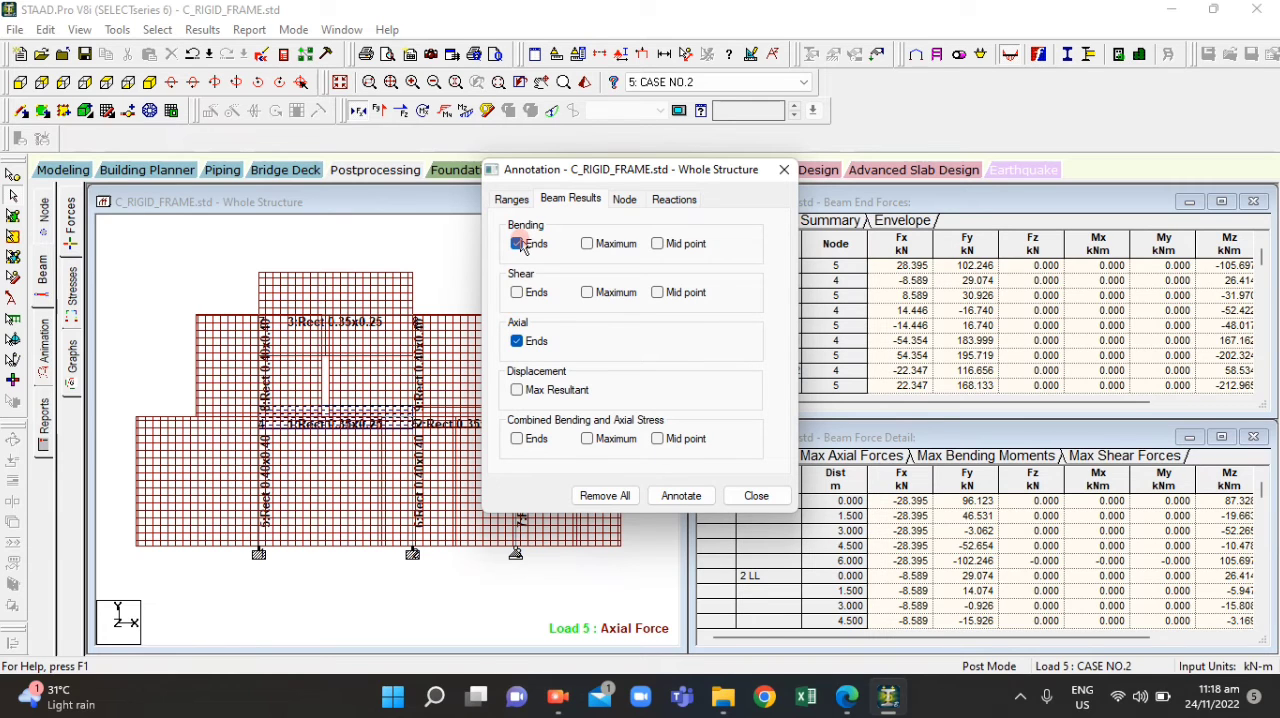
pyautogui.click(517, 341)
pyautogui.click(679, 495)
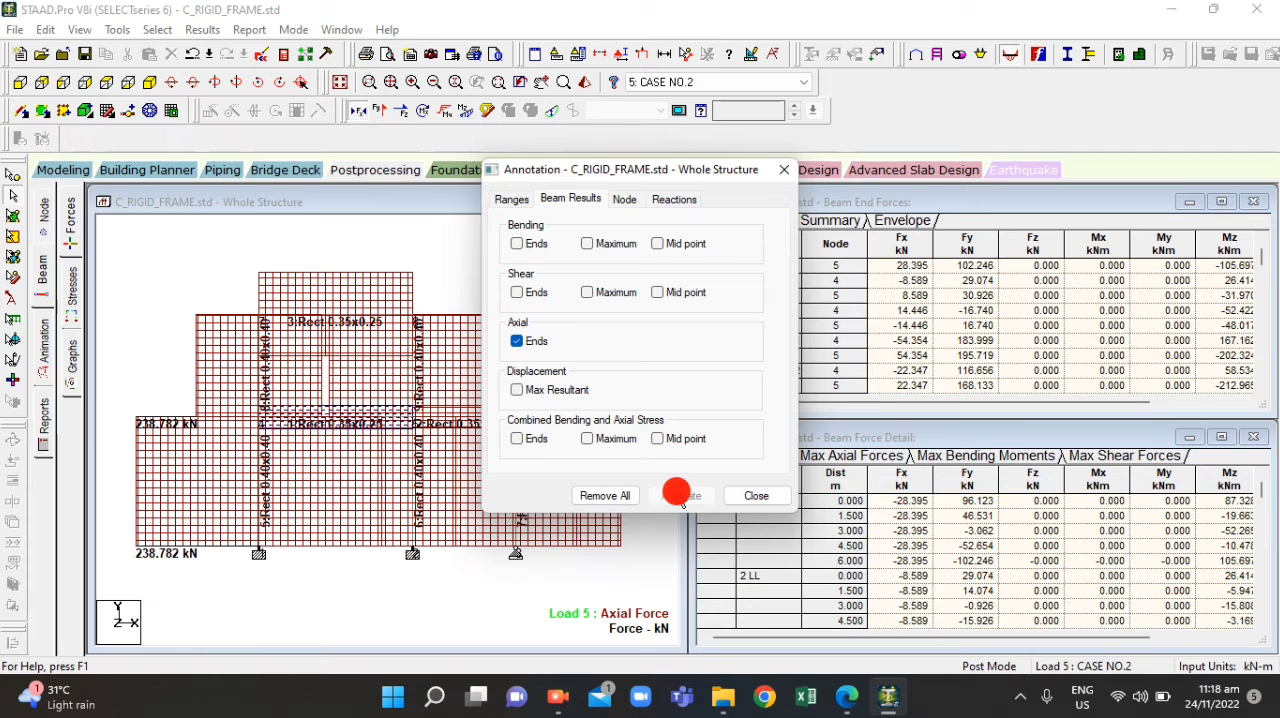
pyautogui.click(784, 170)
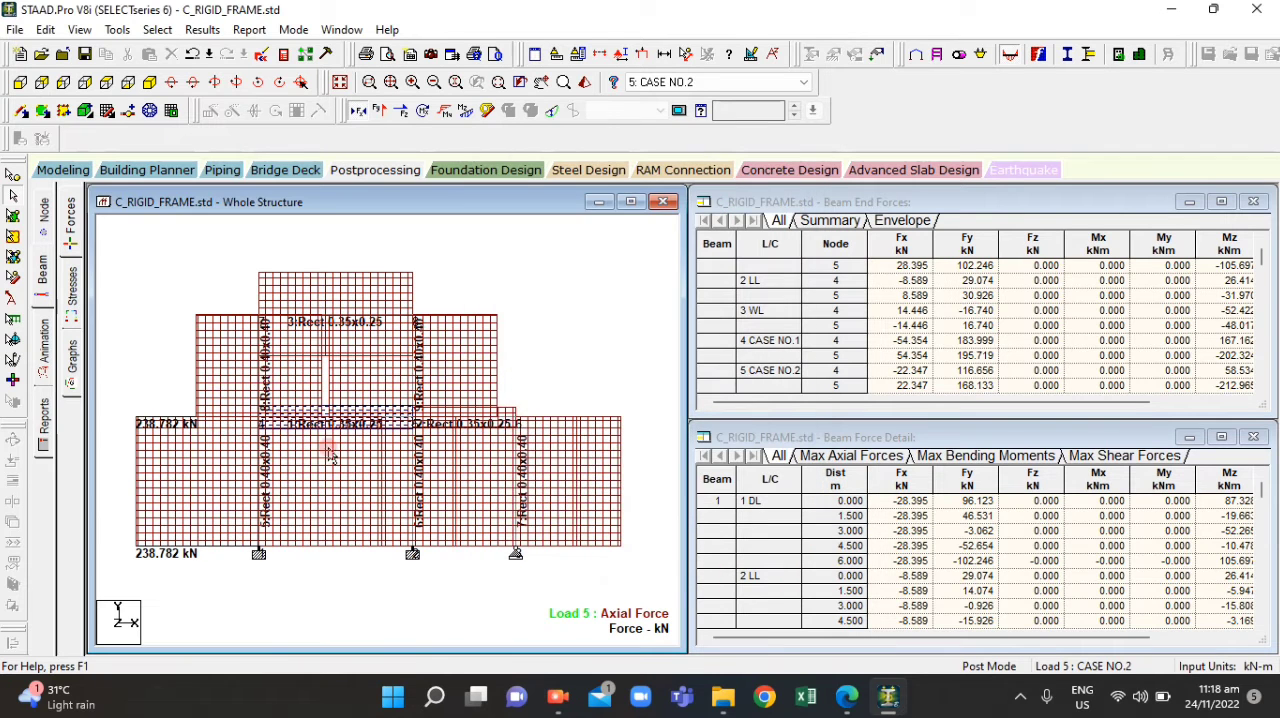
# Examine the axial force labels on column 5 under load case 5: CASE NO.2, then check ACT4.2.pdf
pyautogui.scroll(3, 110, 527)
pyautogui.scroll(-4, 404, 456)
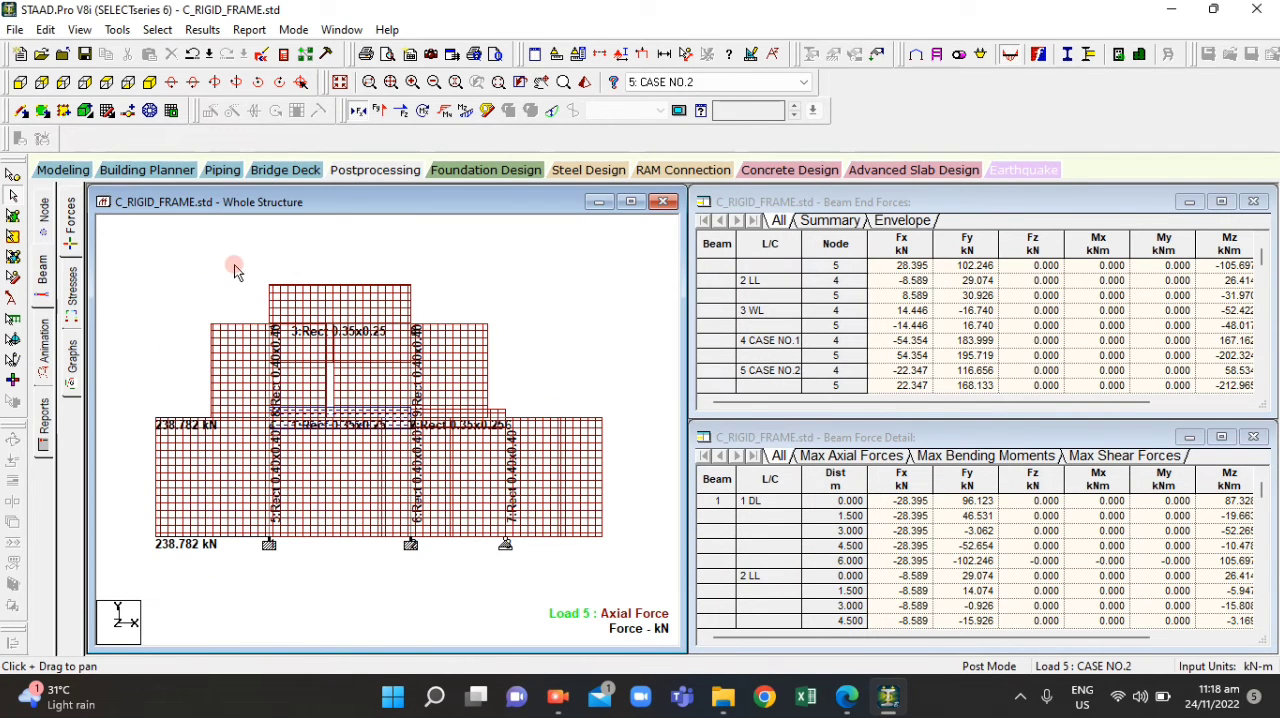
pyautogui.moveTo(148, 404); pyautogui.dragTo(161, 377)
pyautogui.scroll(2, 114, 430)
pyautogui.moveTo(125, 462); pyautogui.dragTo(203, 437)
pyautogui.scroll(1, 230, 455)
pyautogui.moveTo(250, 474); pyautogui.dragTo(318, 503)
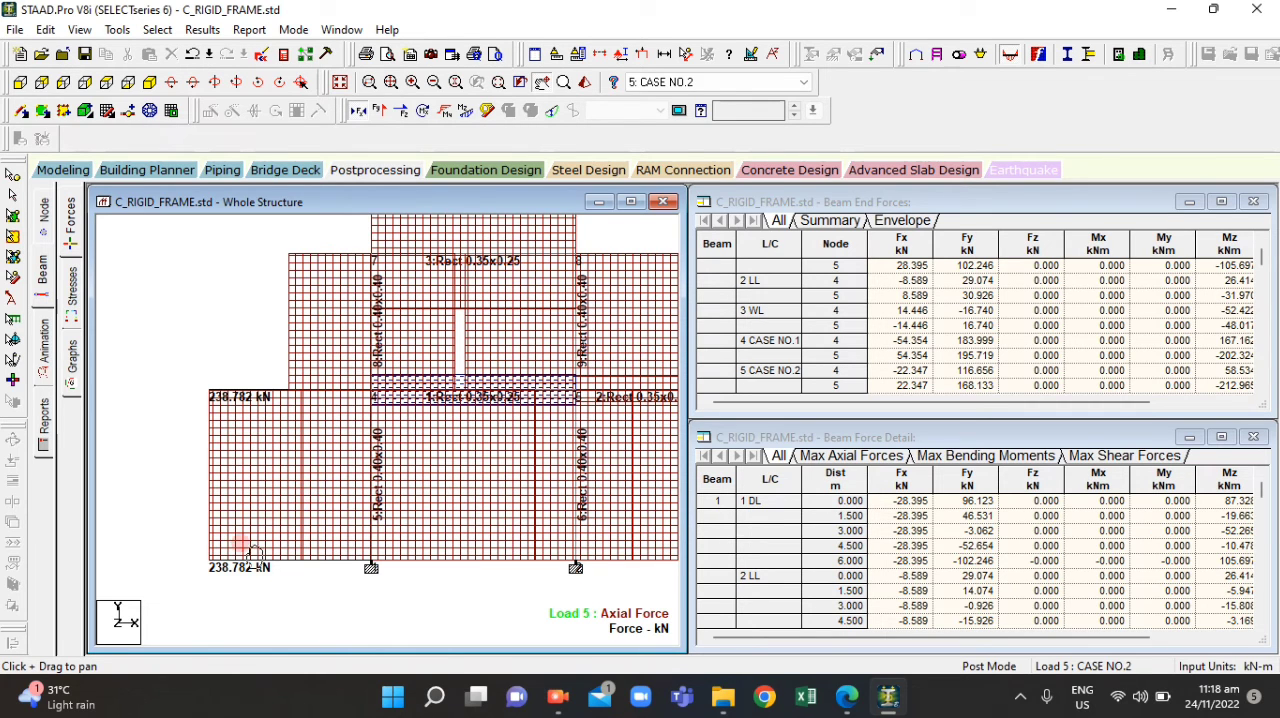
pyautogui.scroll(1, 316, 505)
pyautogui.moveTo(268, 466); pyautogui.dragTo(285, 496)
pyautogui.scroll(1, 195, 380)
pyautogui.moveTo(265, 425); pyautogui.dragTo(284, 447)
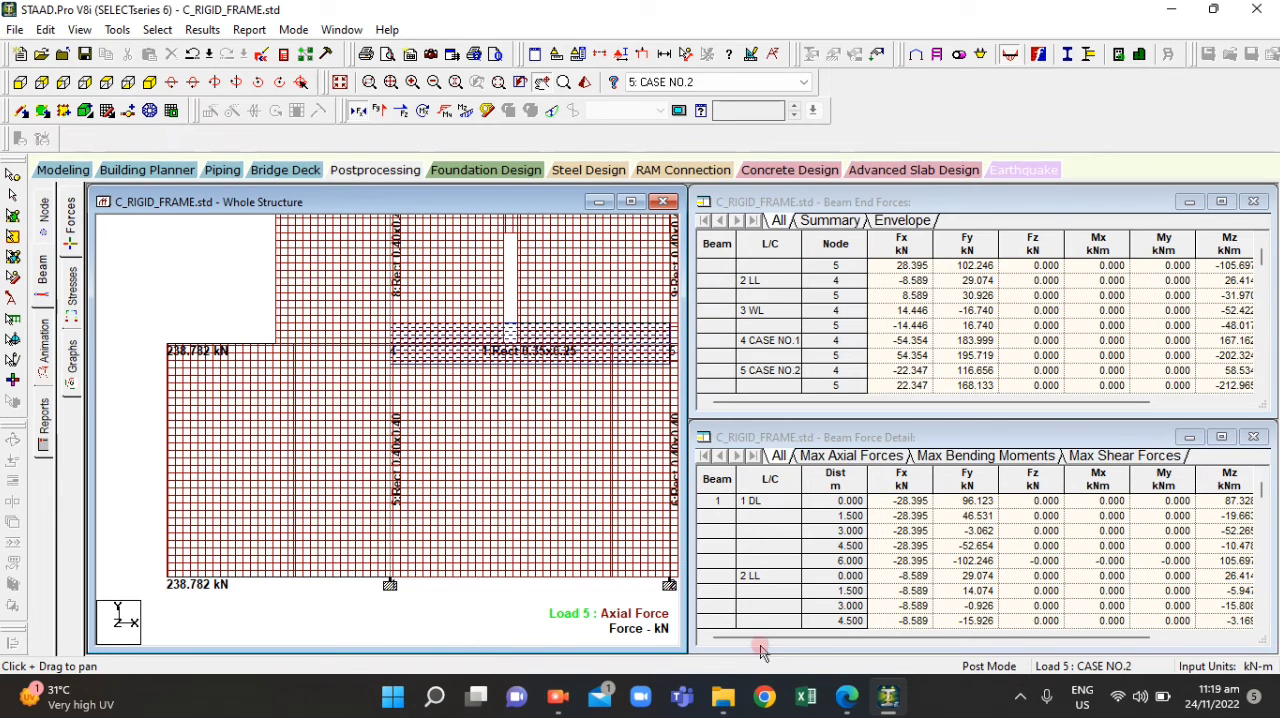
pyautogui.click(849, 699)
pyautogui.click(888, 697)
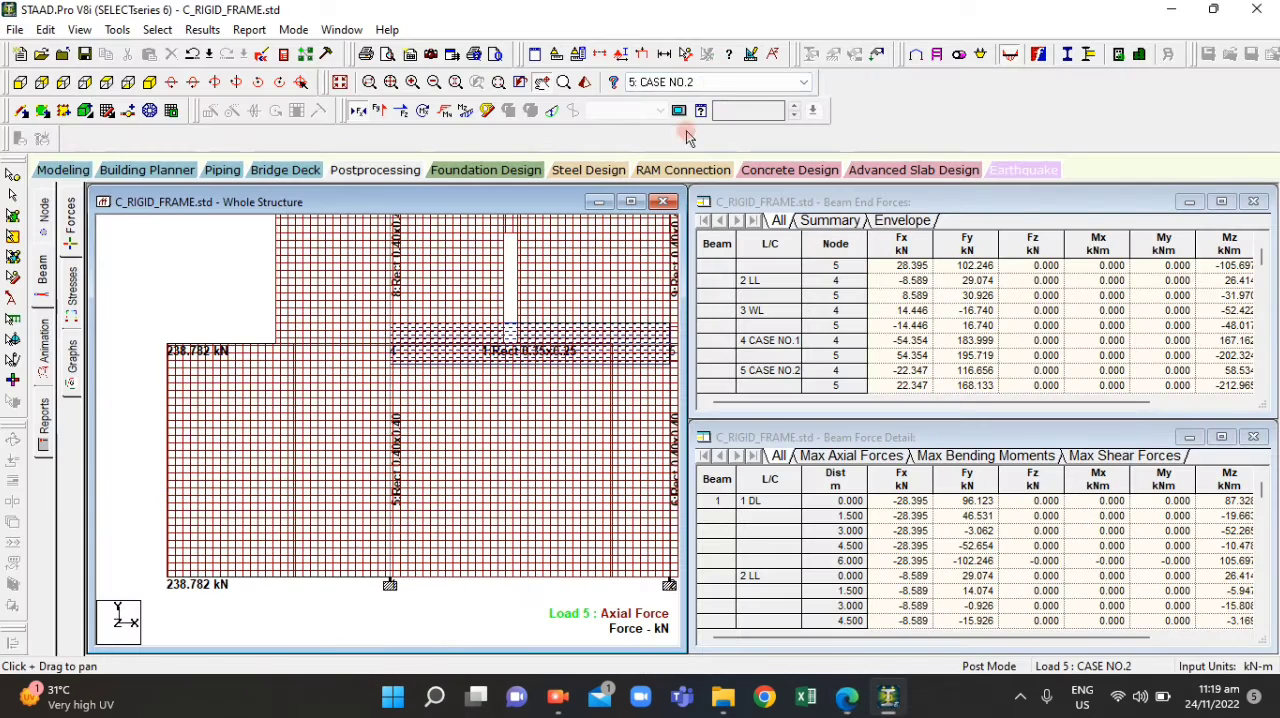
# Show the axial force diagram for load case 3: WL and read column 5's end values
pyautogui.click(720, 82)
pyautogui.click(672, 124)
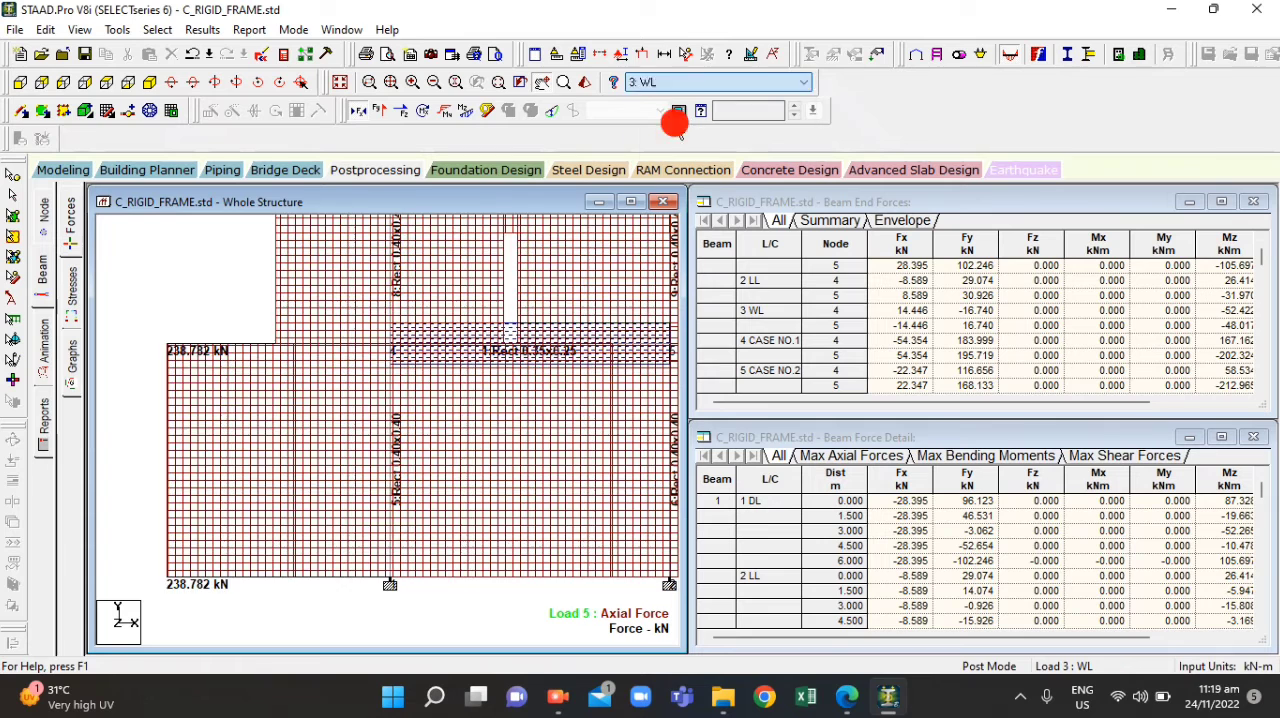
pyautogui.scroll(2, 438, 550)
pyautogui.moveTo(421, 533); pyautogui.dragTo(351, 454)
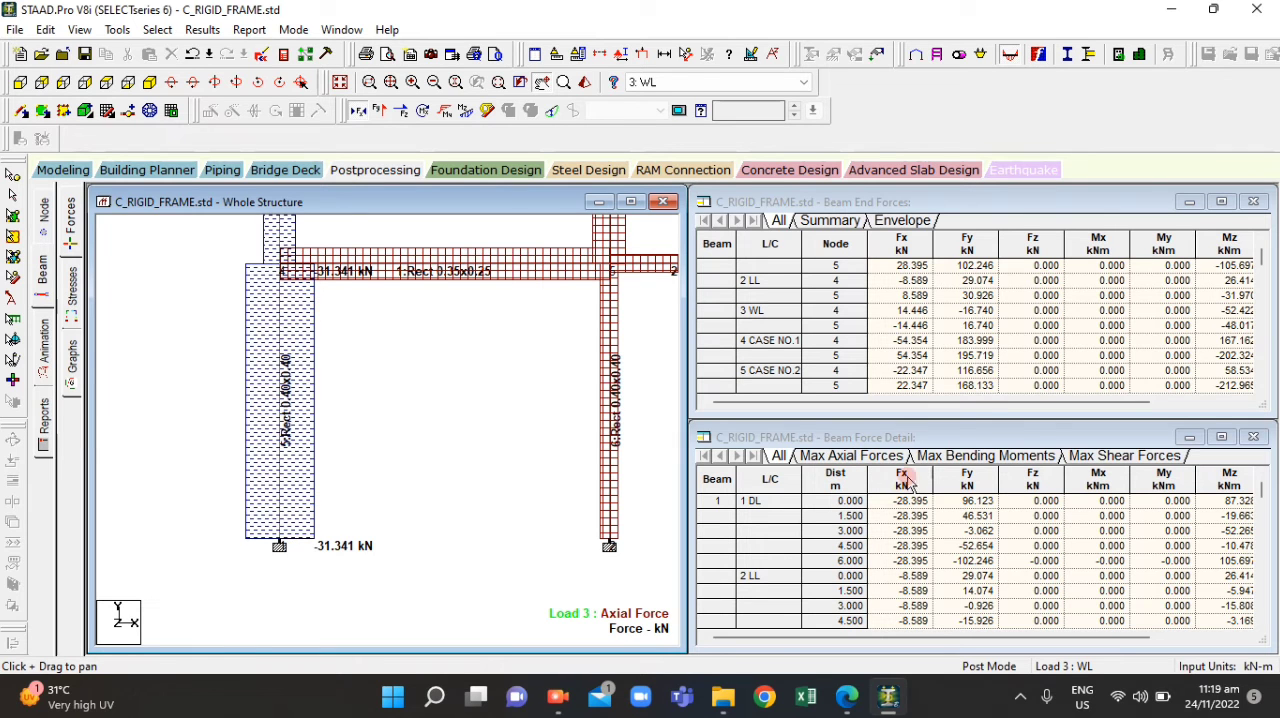
pyautogui.moveTo(323, 481); pyautogui.dragTo(315, 560)
pyautogui.scroll(1, 271, 540)
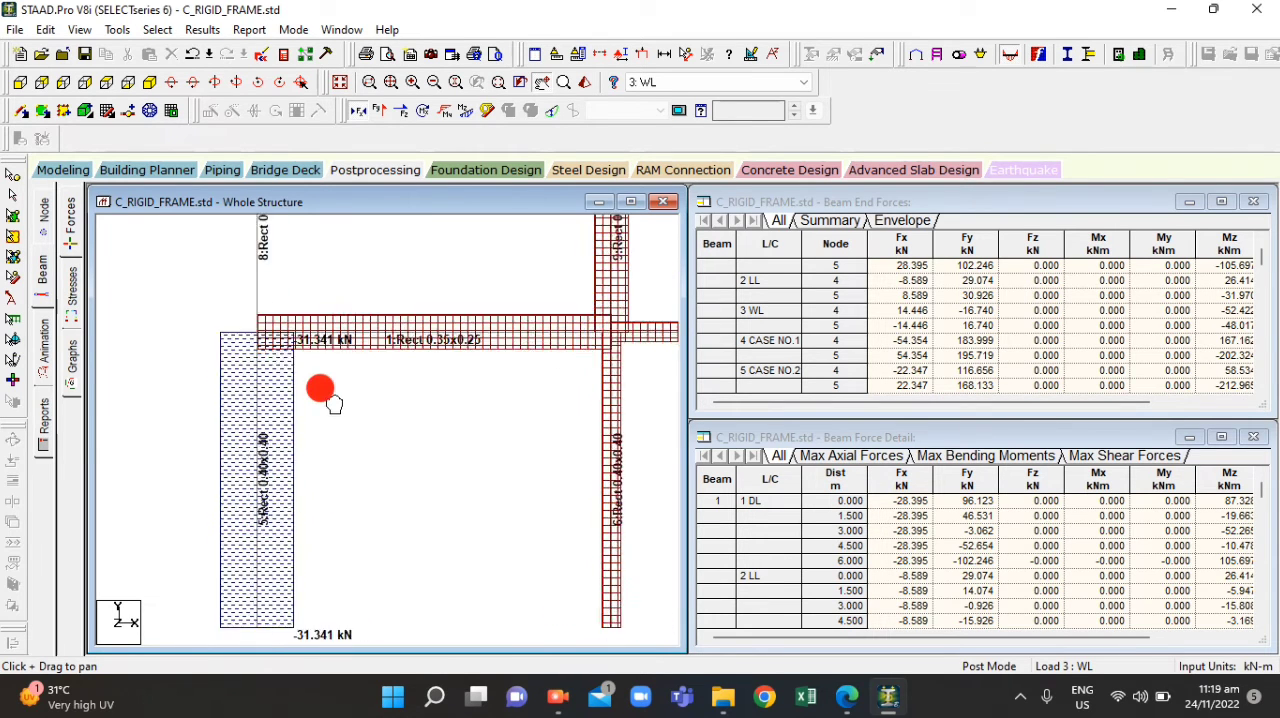
pyautogui.moveTo(320, 389); pyautogui.dragTo(329, 351)
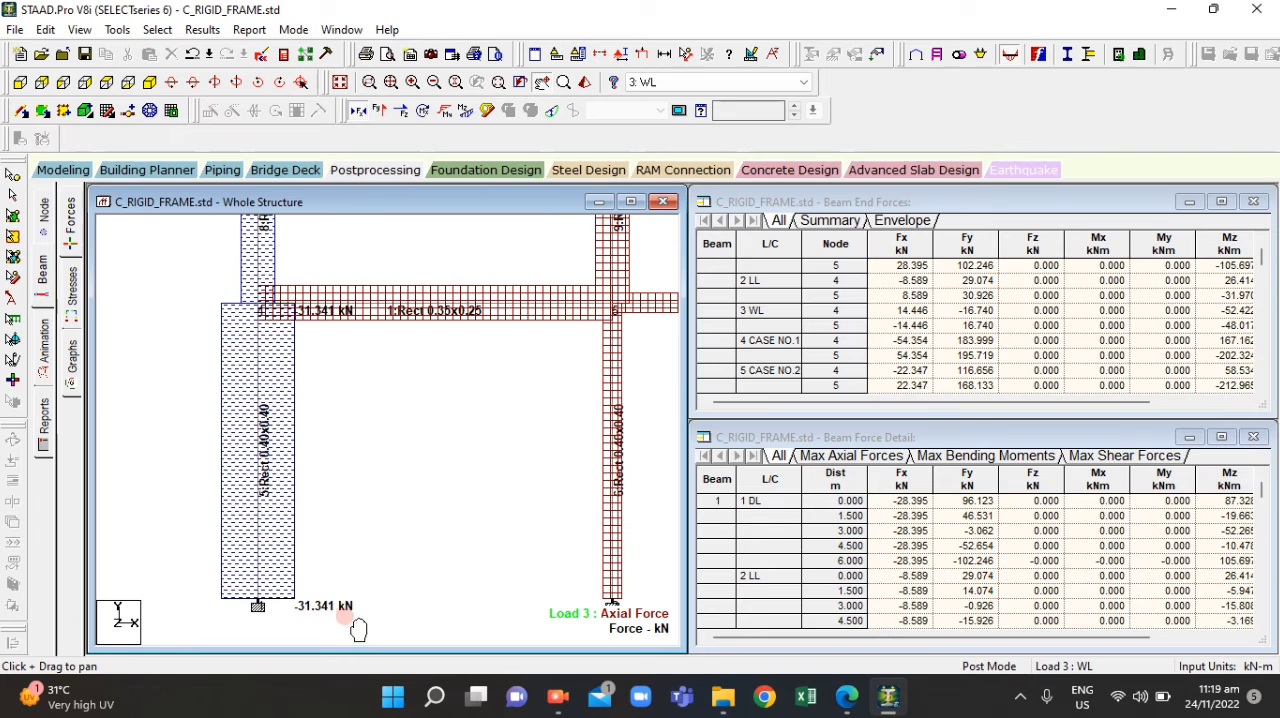
# Enter -31.341 as question 10's P (WL only) answer in ACT4.2.pdf and align it on its blank
pyautogui.click(846, 697)
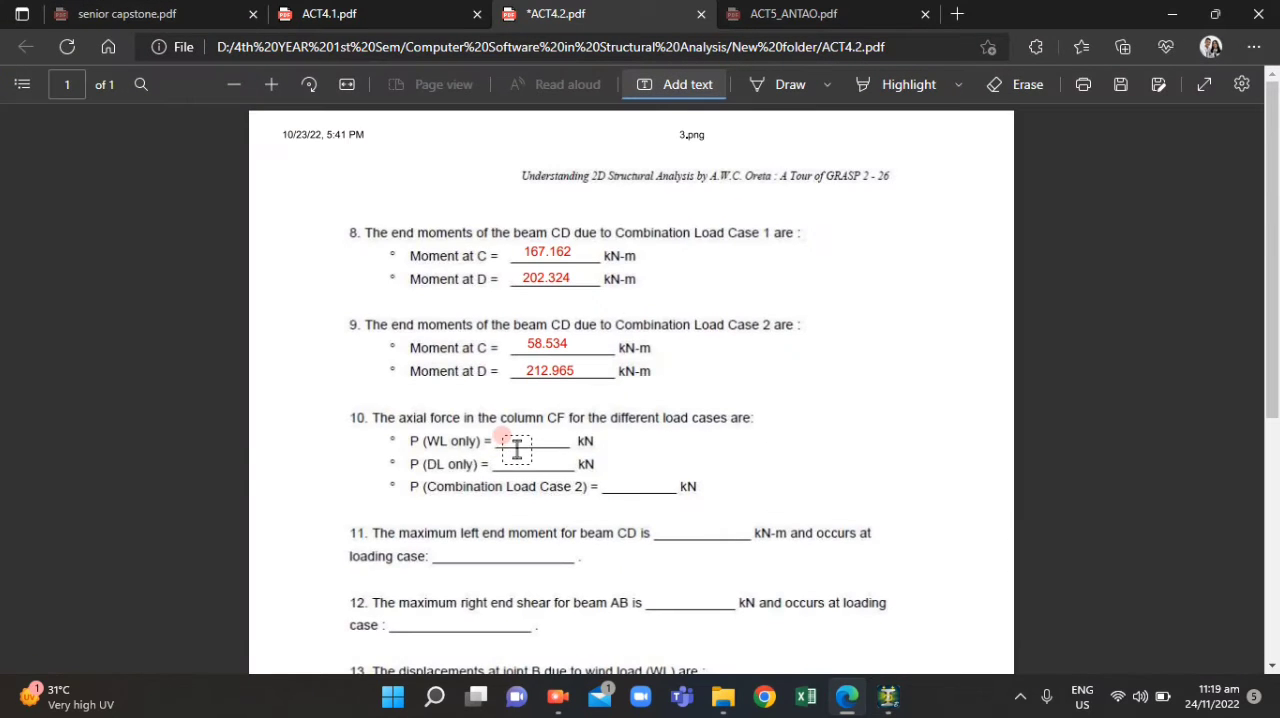
pyautogui.click(516, 438)
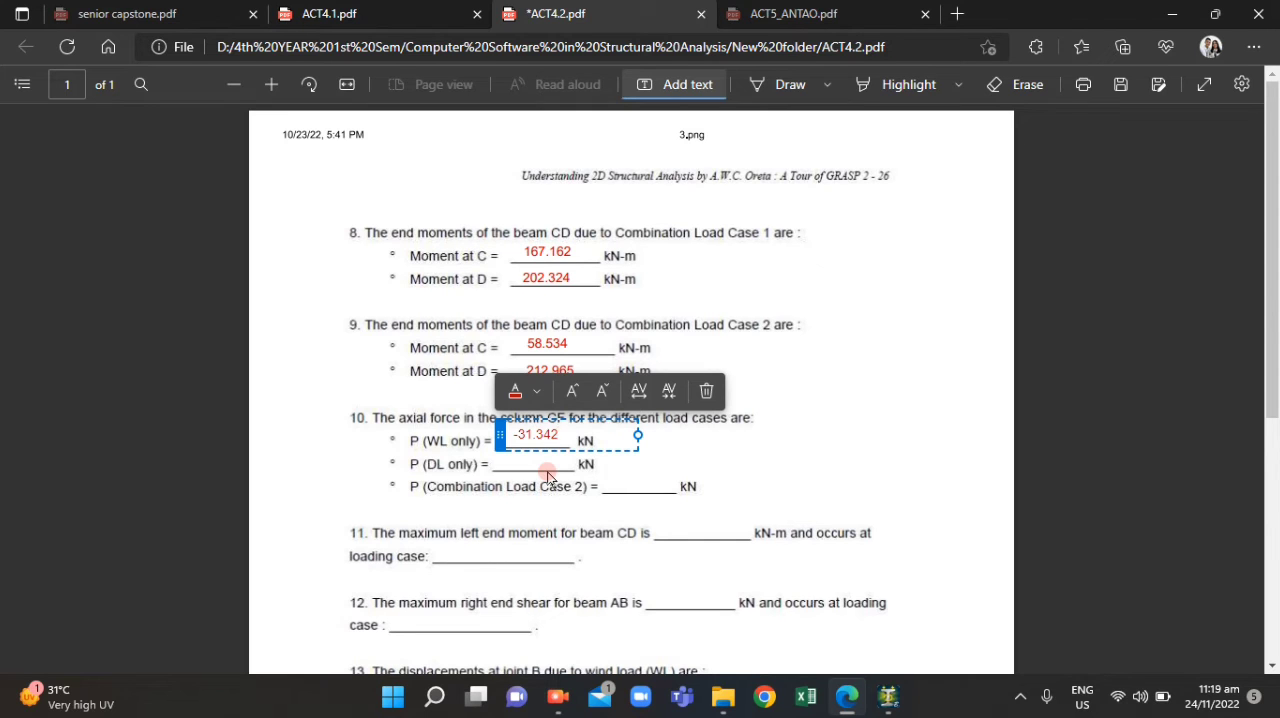
pyautogui.click(634, 571)
pyautogui.click(506, 437)
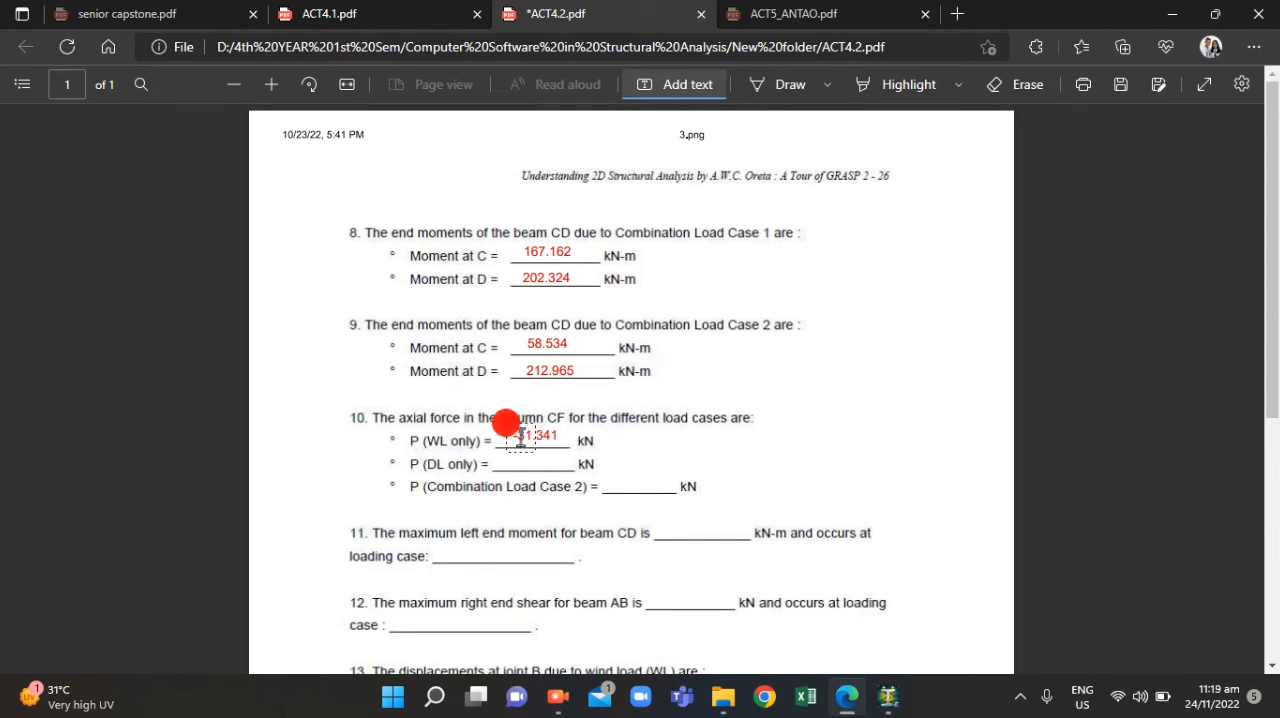
pyautogui.moveTo(505, 441); pyautogui.dragTo(497, 446)
pyautogui.click(654, 490)
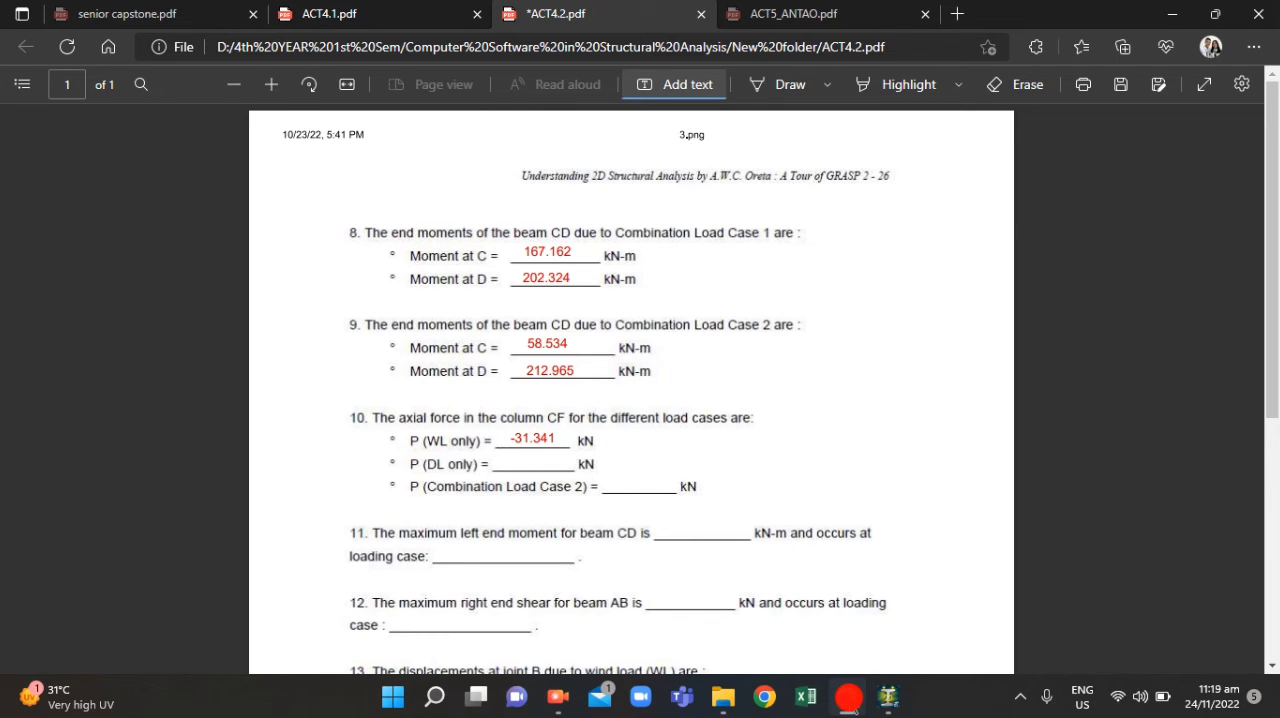
# Return to STAAD.Pro and show column 5's axial force for load case 1: DL
pyautogui.click(849, 700)
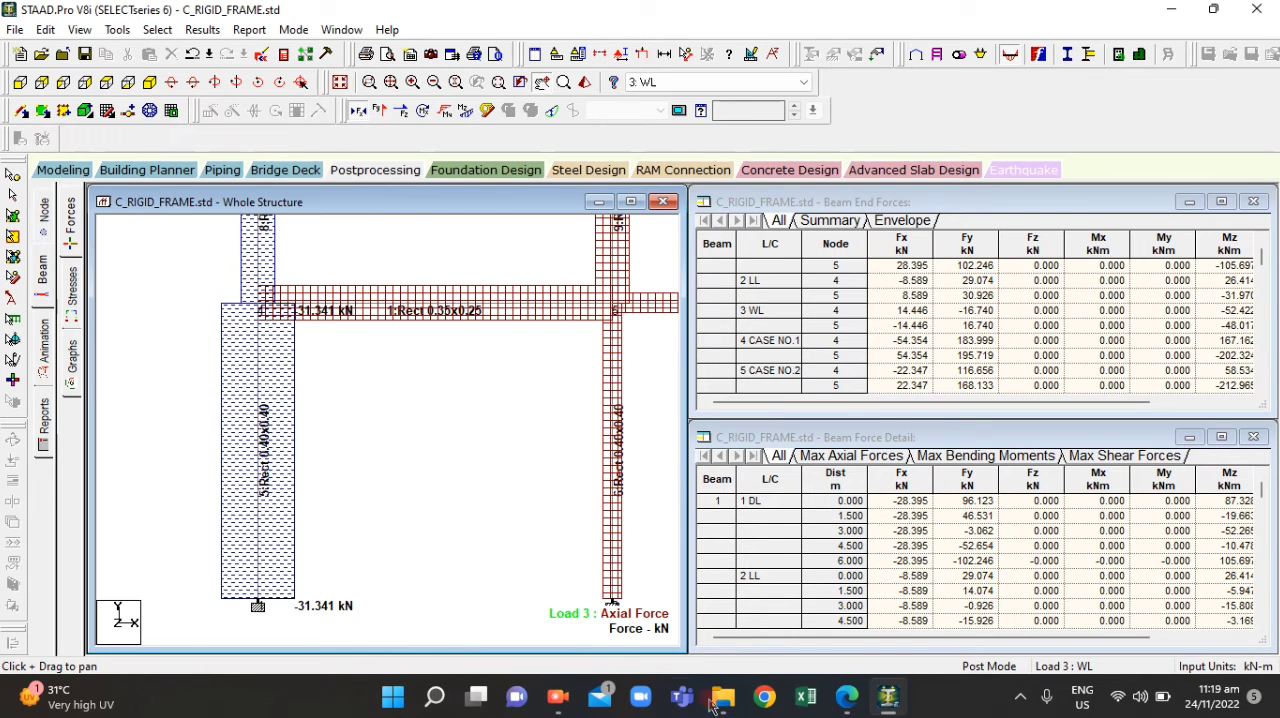
pyautogui.click(835, 708)
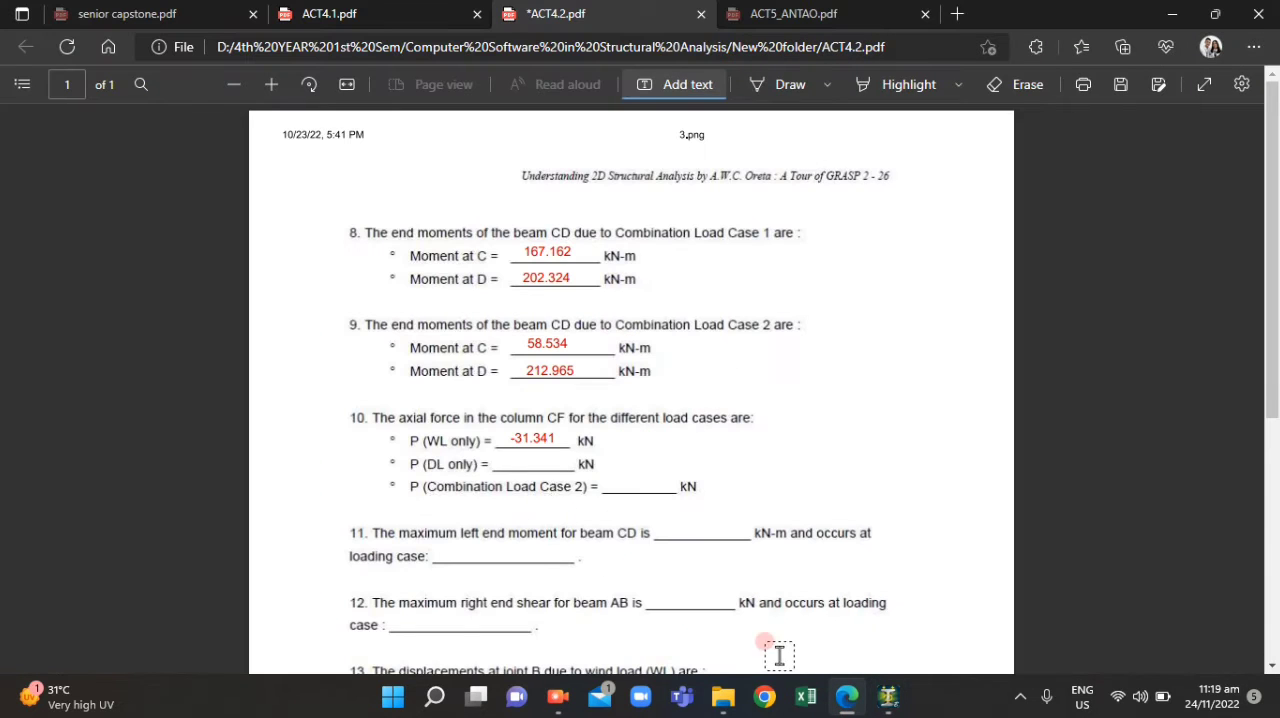
pyautogui.click(843, 693)
pyautogui.click(726, 84)
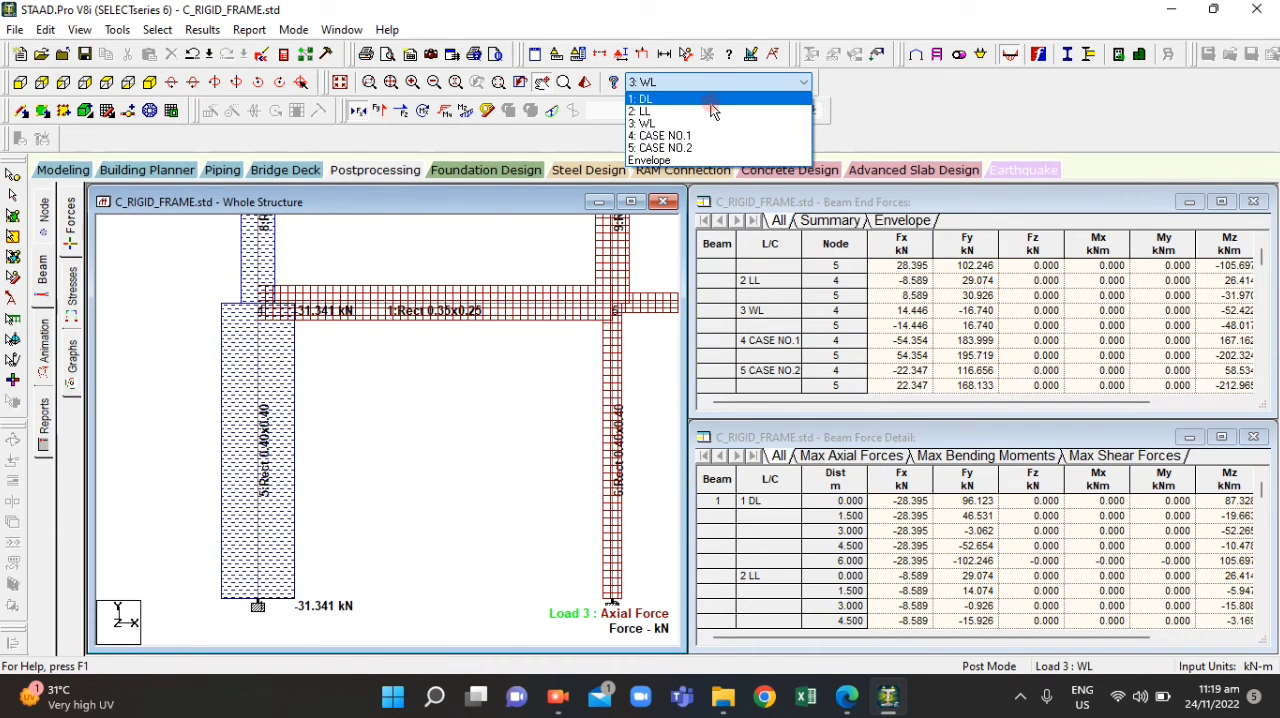
pyautogui.click(710, 103)
pyautogui.scroll(-3, 530, 377)
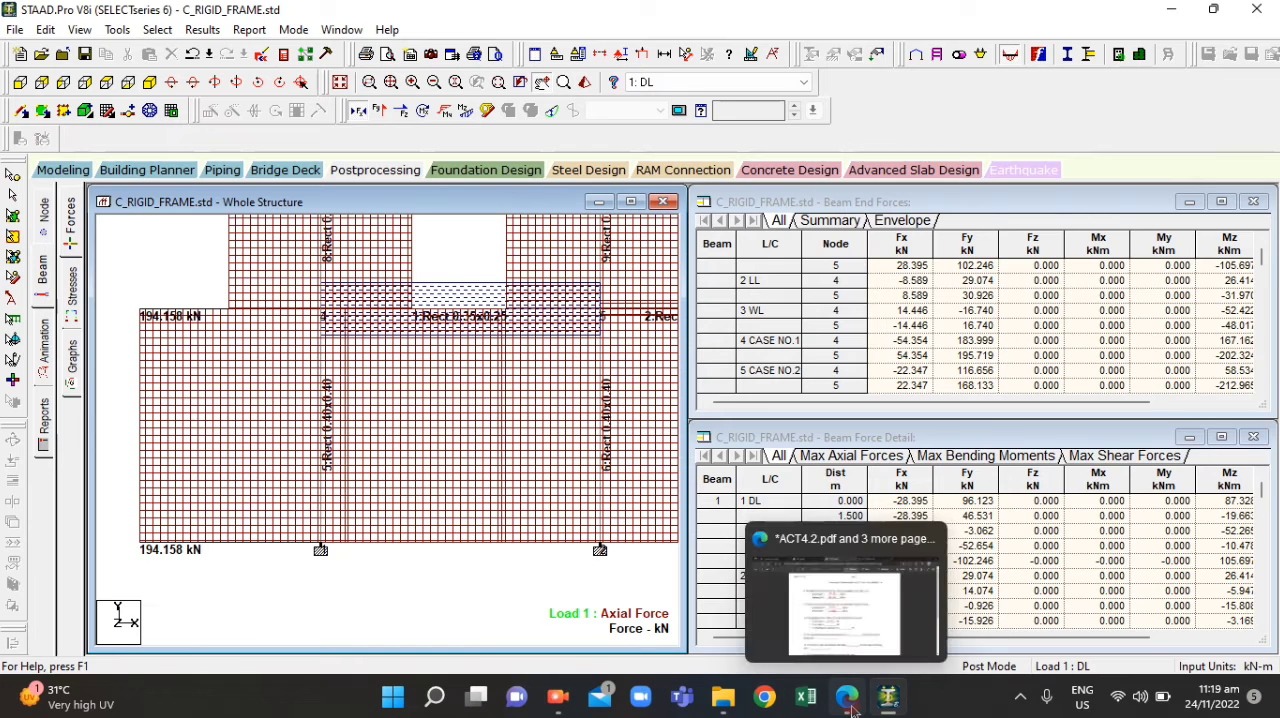
# Enter 194.158 as question 10's P (DL only) answer in ACT4.2.pdf and align it on its blank
pyautogui.click(800, 610)
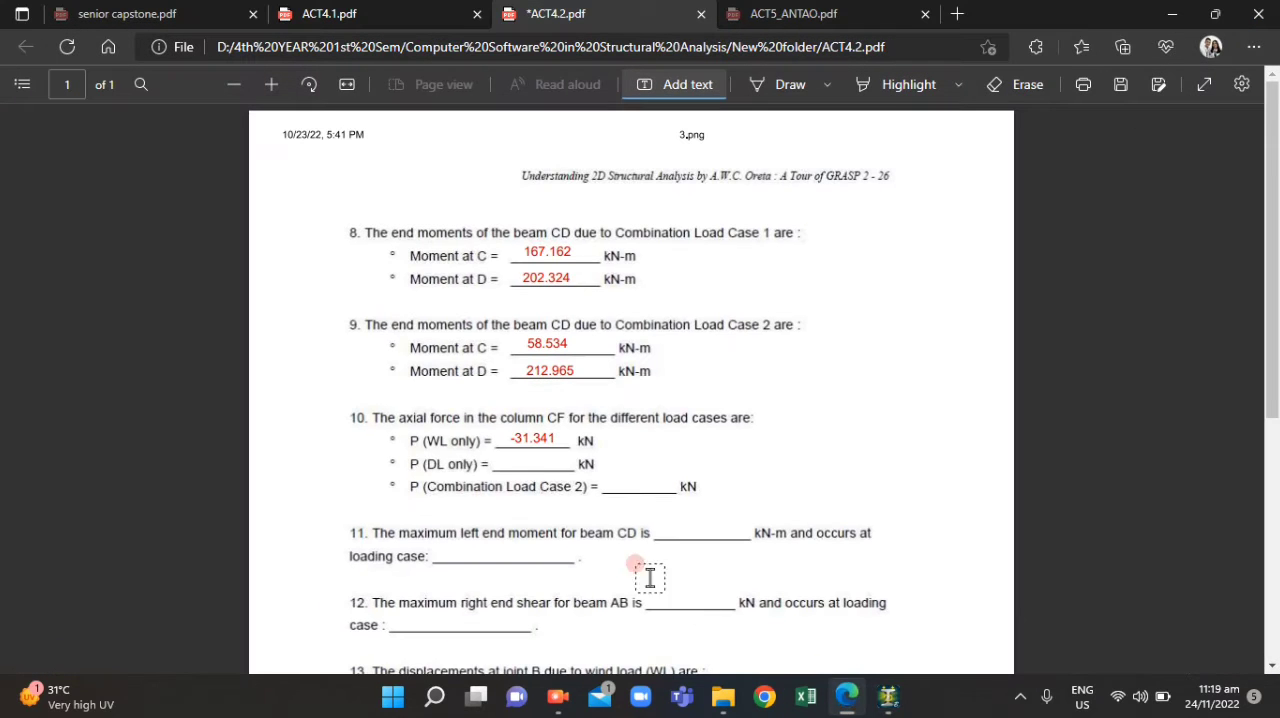
pyautogui.click(508, 463)
pyautogui.write('194.158')
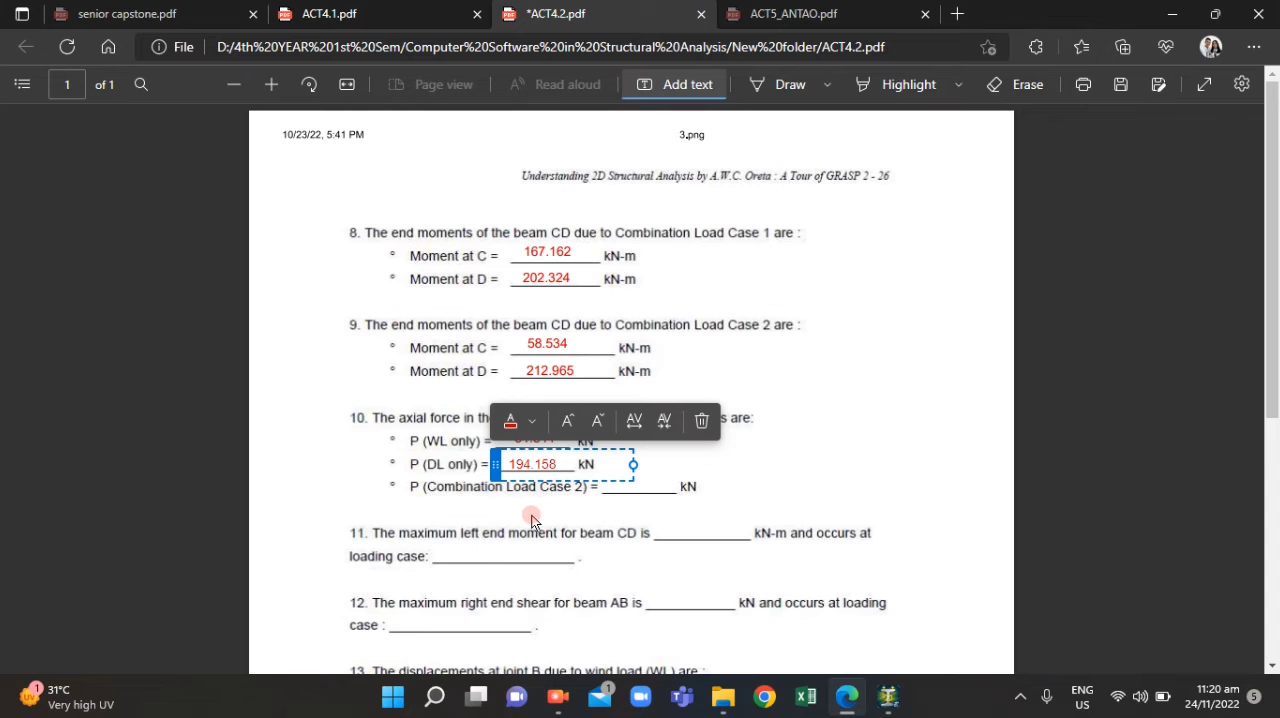
pyautogui.click(529, 491)
pyautogui.click(537, 466)
pyautogui.moveTo(499, 471); pyautogui.dragTo(497, 469)
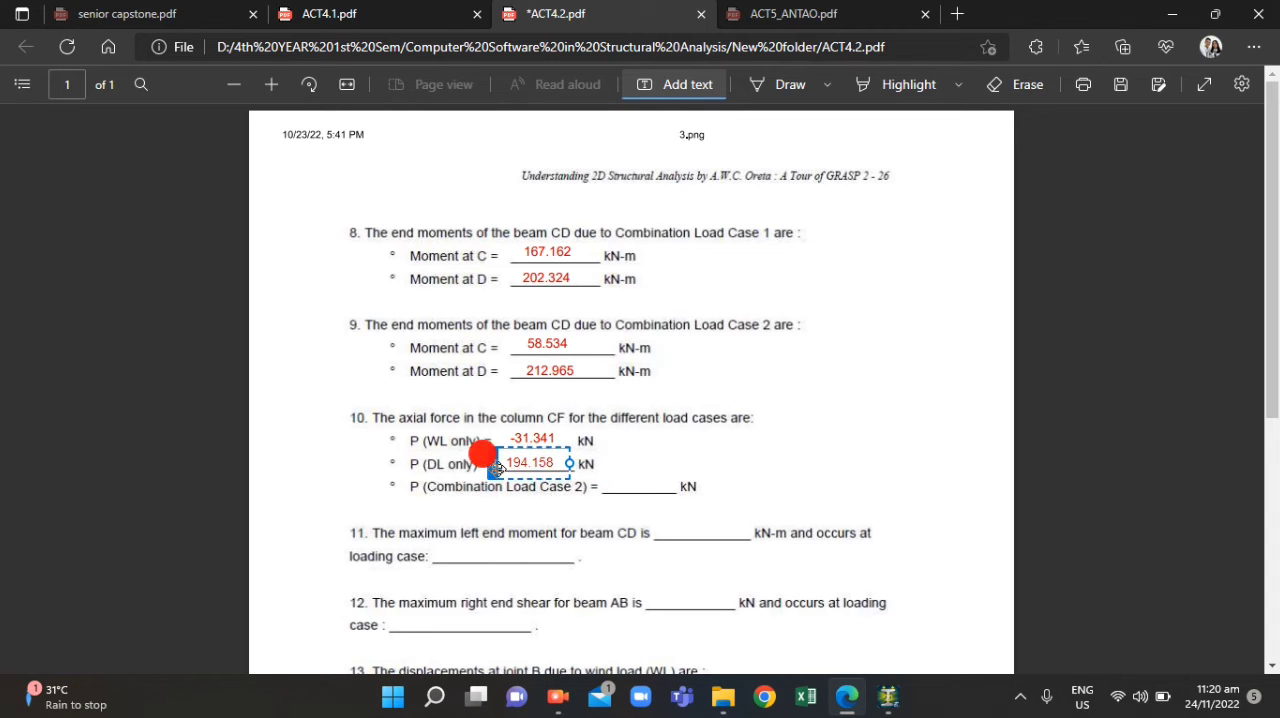
pyautogui.click(645, 505)
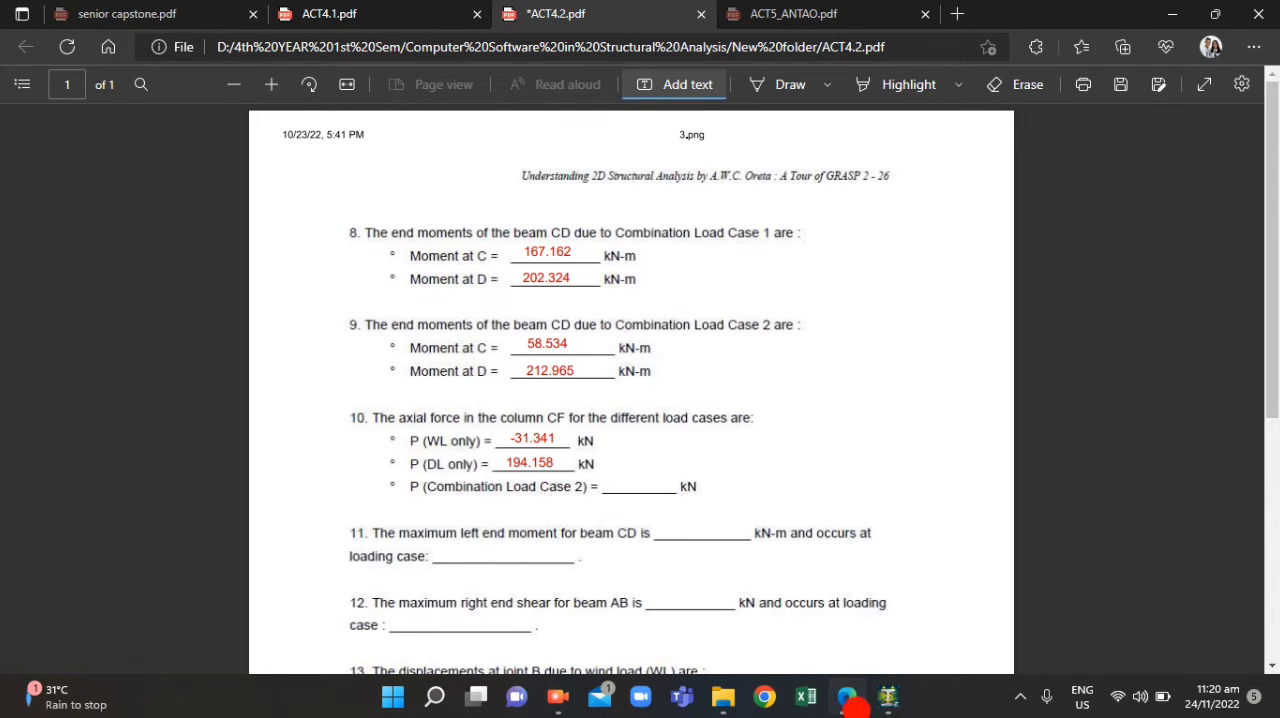
# Switch back to STAAD.Pro and show column 5's axial force for load case 5: CASE NO.2
pyautogui.click(847, 697)
pyautogui.click(682, 84)
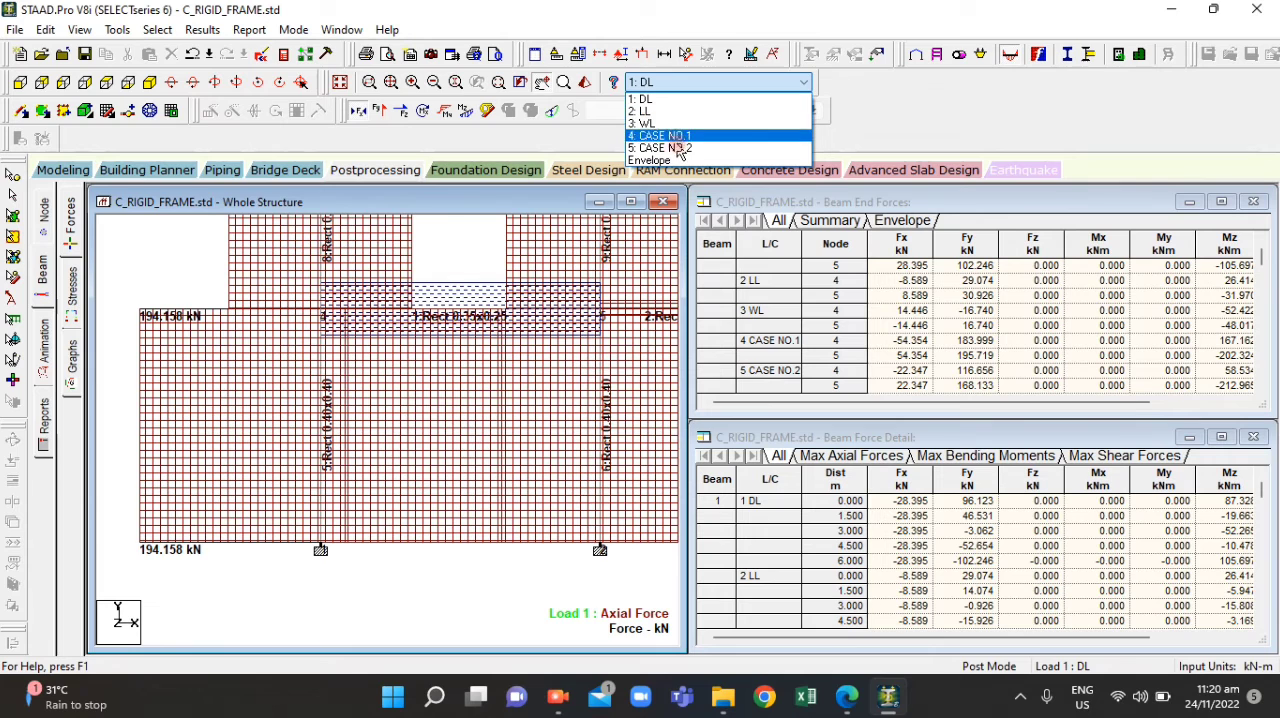
pyautogui.click(678, 148)
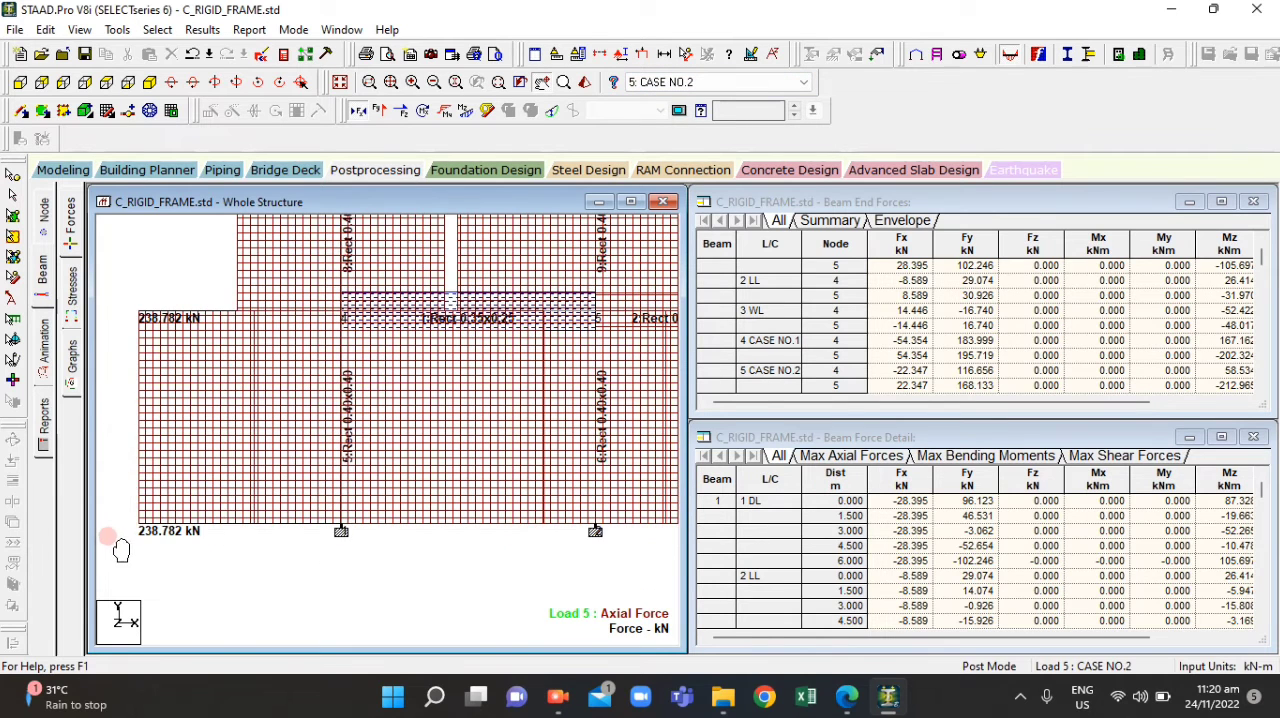
pyautogui.scroll(2, 121, 549)
pyautogui.scroll(-1, 160, 551)
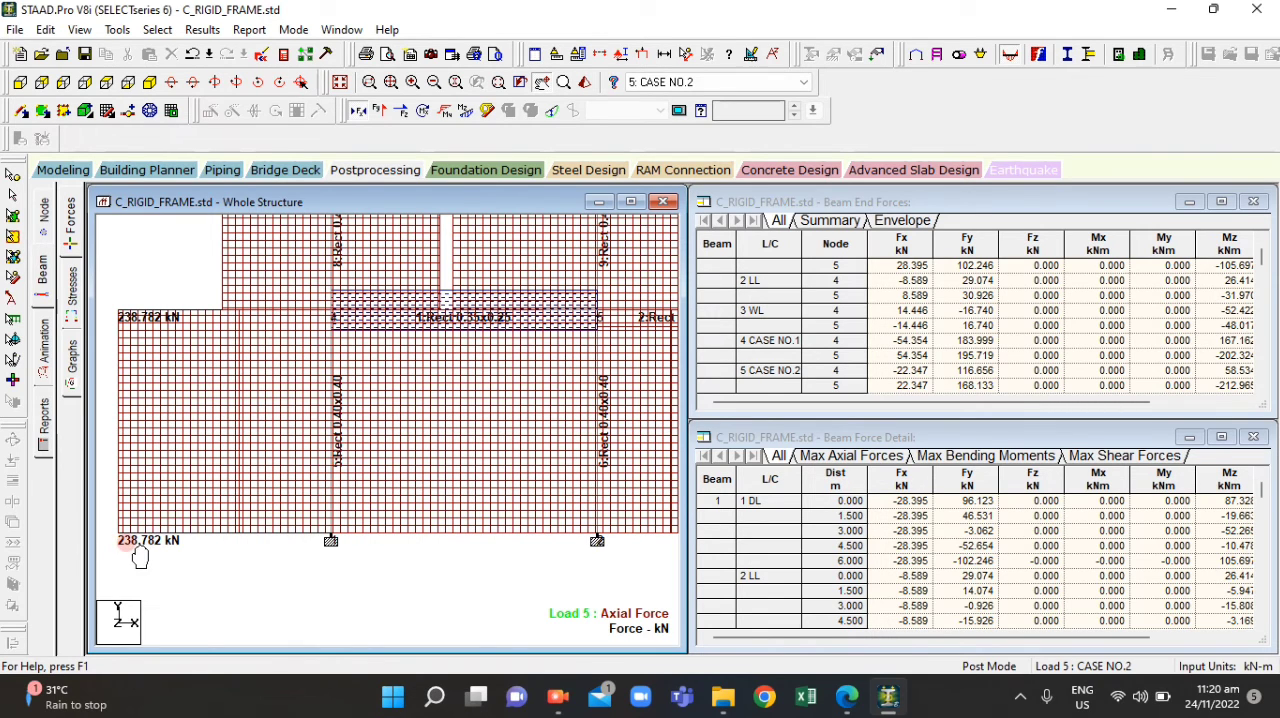
# Enter 238.782 as question 10's P (Combination Load Case 2) answer in ACT4.2.pdf
pyautogui.click(842, 706)
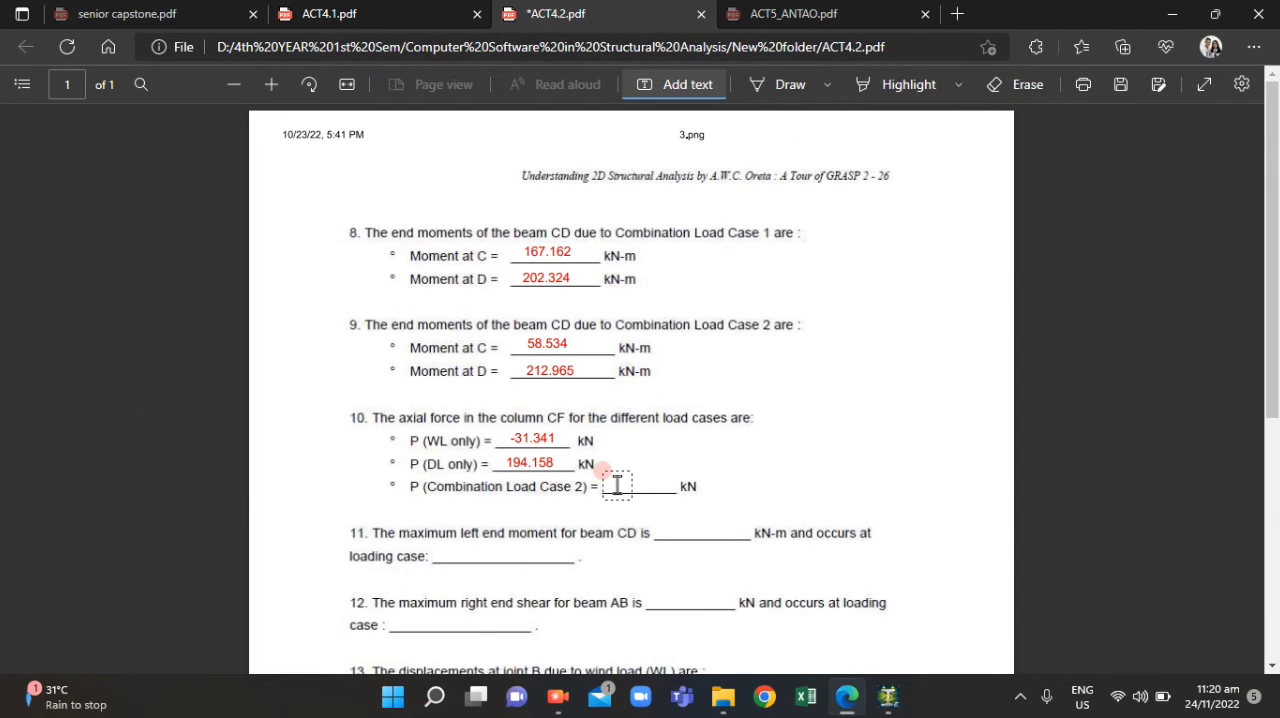
pyautogui.click(614, 484)
pyautogui.write('238.7')
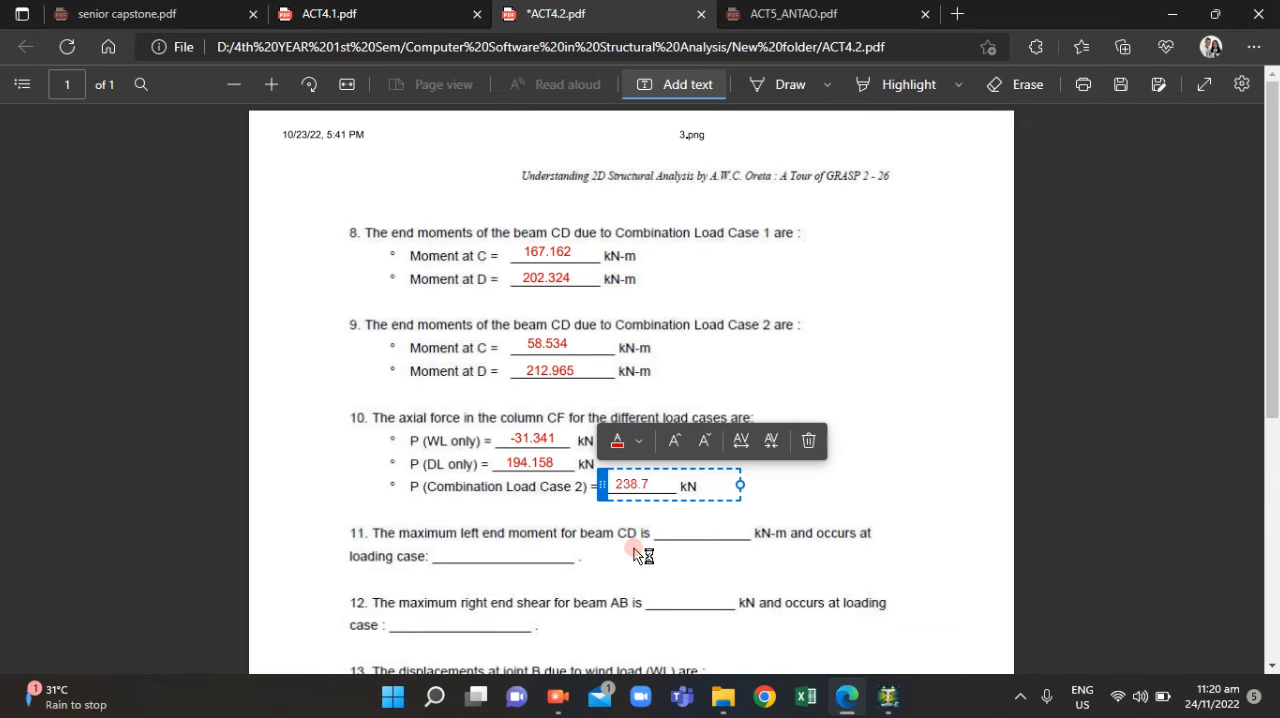
pyautogui.click(640, 552)
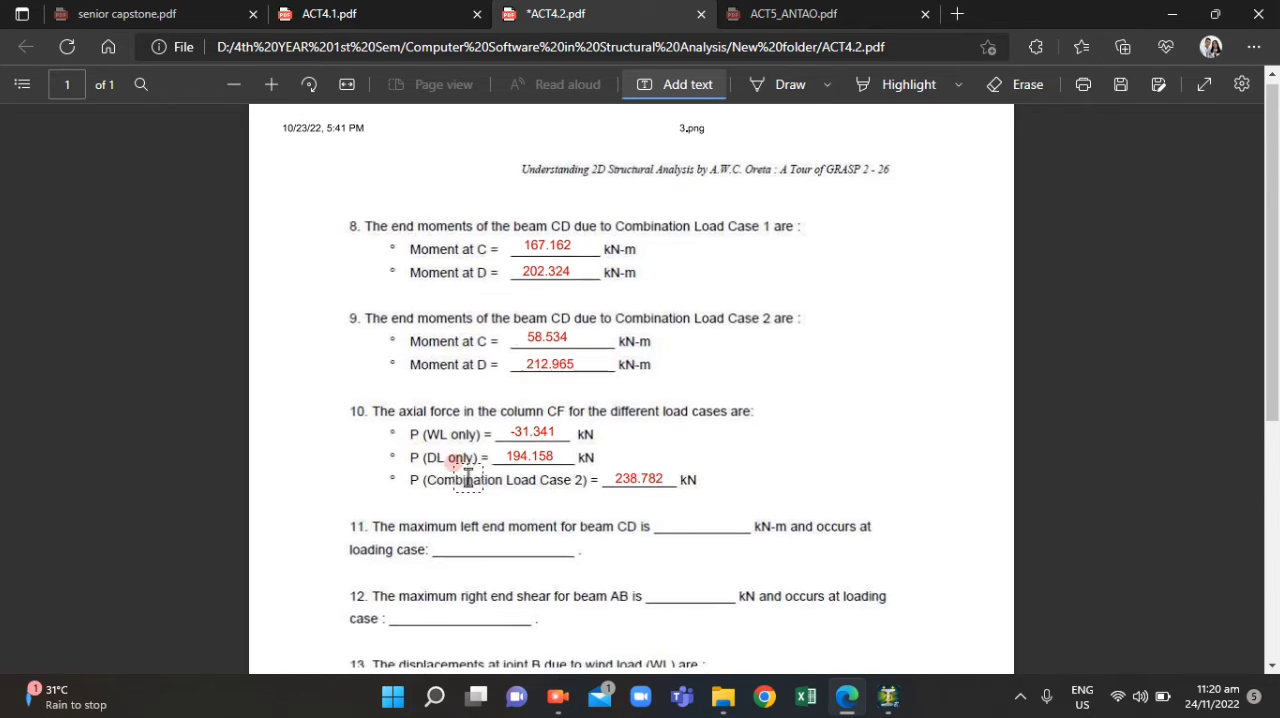
# Read questions 11 to 14 in ACT4.2.pdf and return to the frame model in STAAD.Pro
pyautogui.scroll(-3, 555, 500)
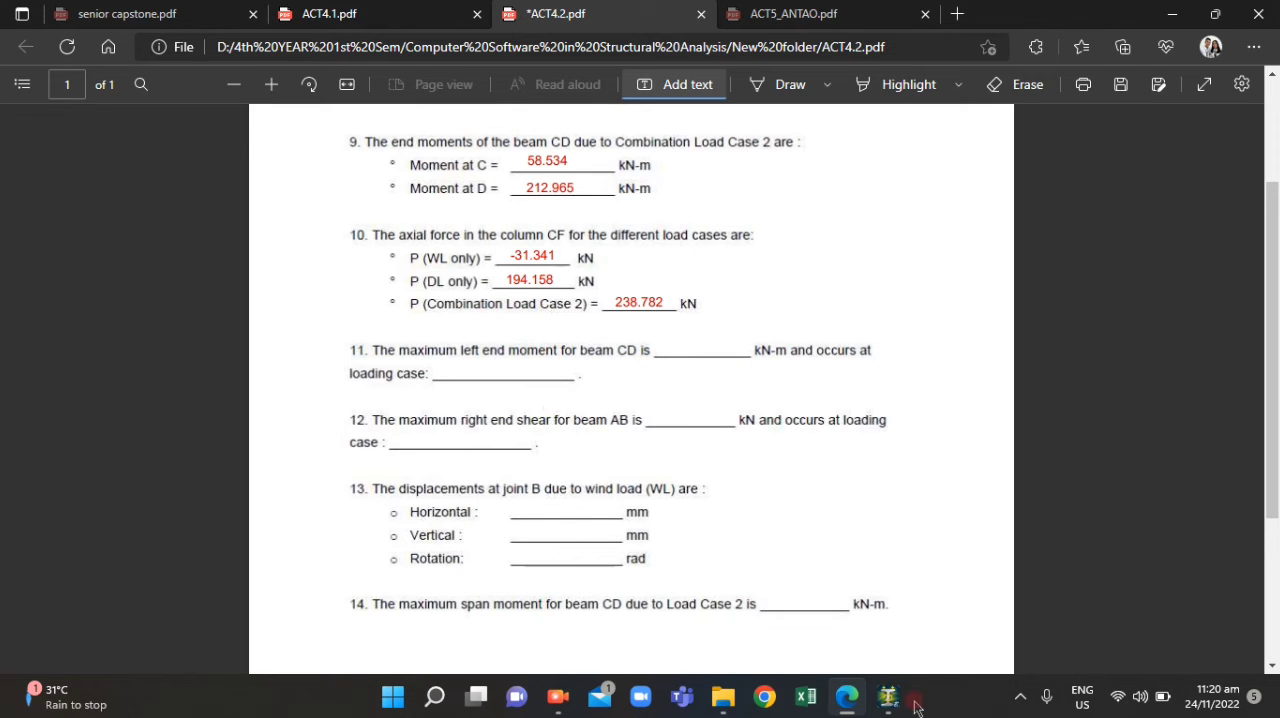
pyautogui.click(870, 696)
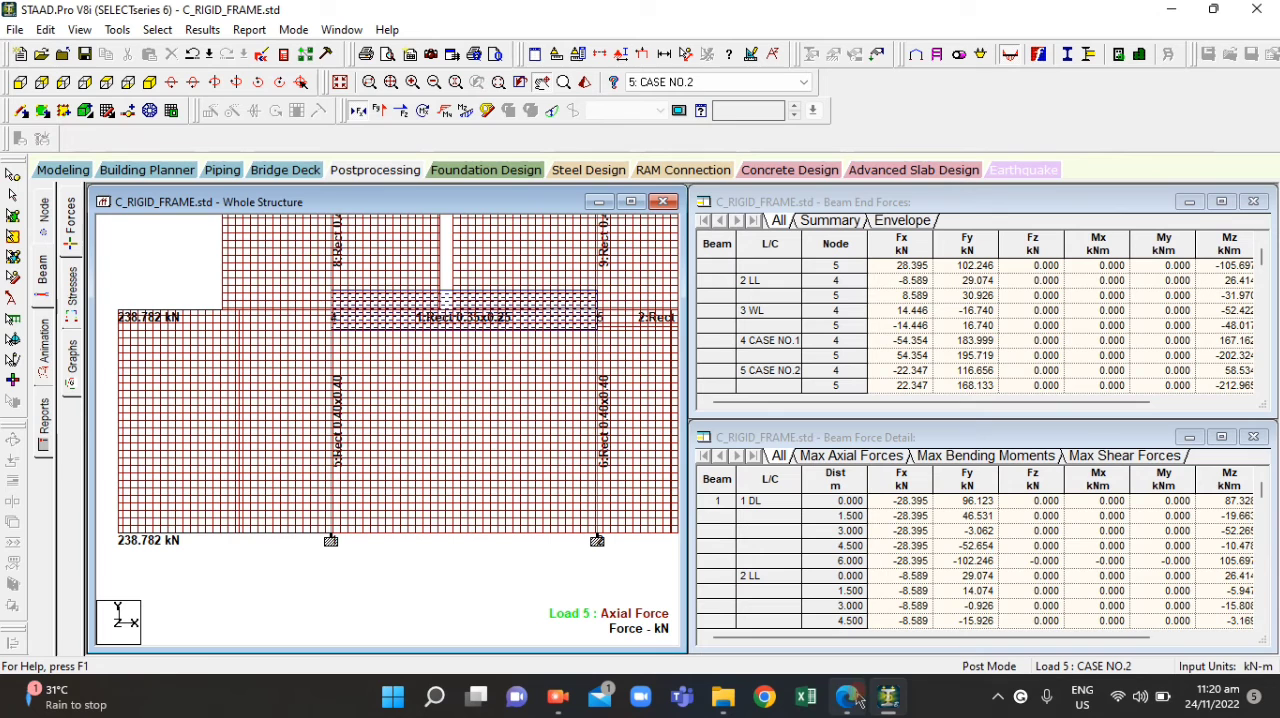
pyautogui.scroll(-6, 320, 488)
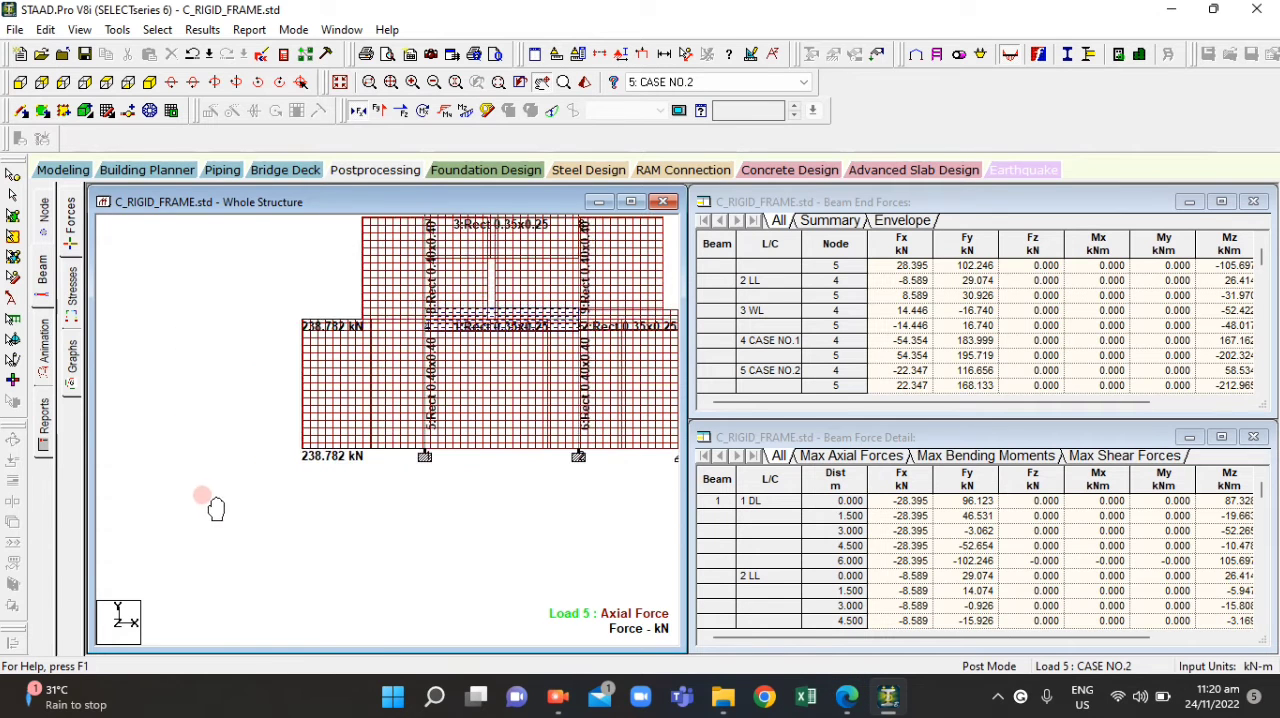
# Check question 11 in ACT4.2.pdf and beam CD's location in the ACT4.1.pdf frame diagram, and return to STAAD.Pro
pyautogui.scroll(-3, 240, 490)
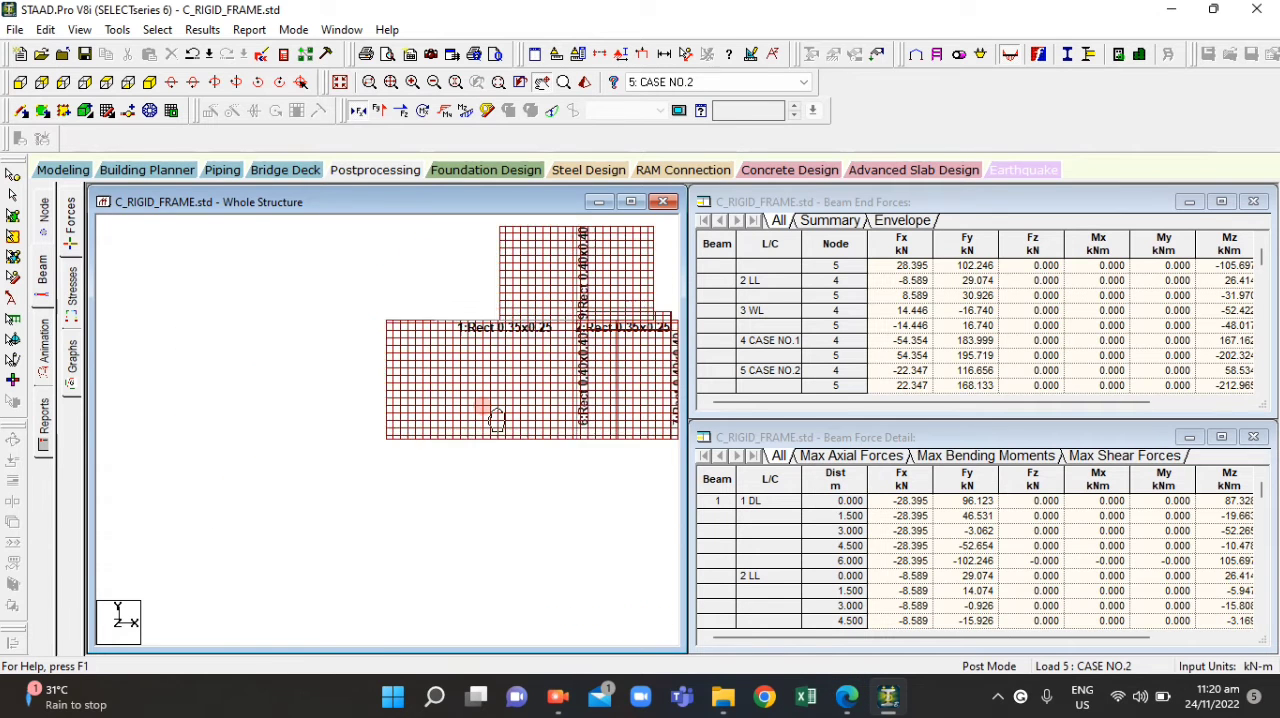
pyautogui.click(848, 708)
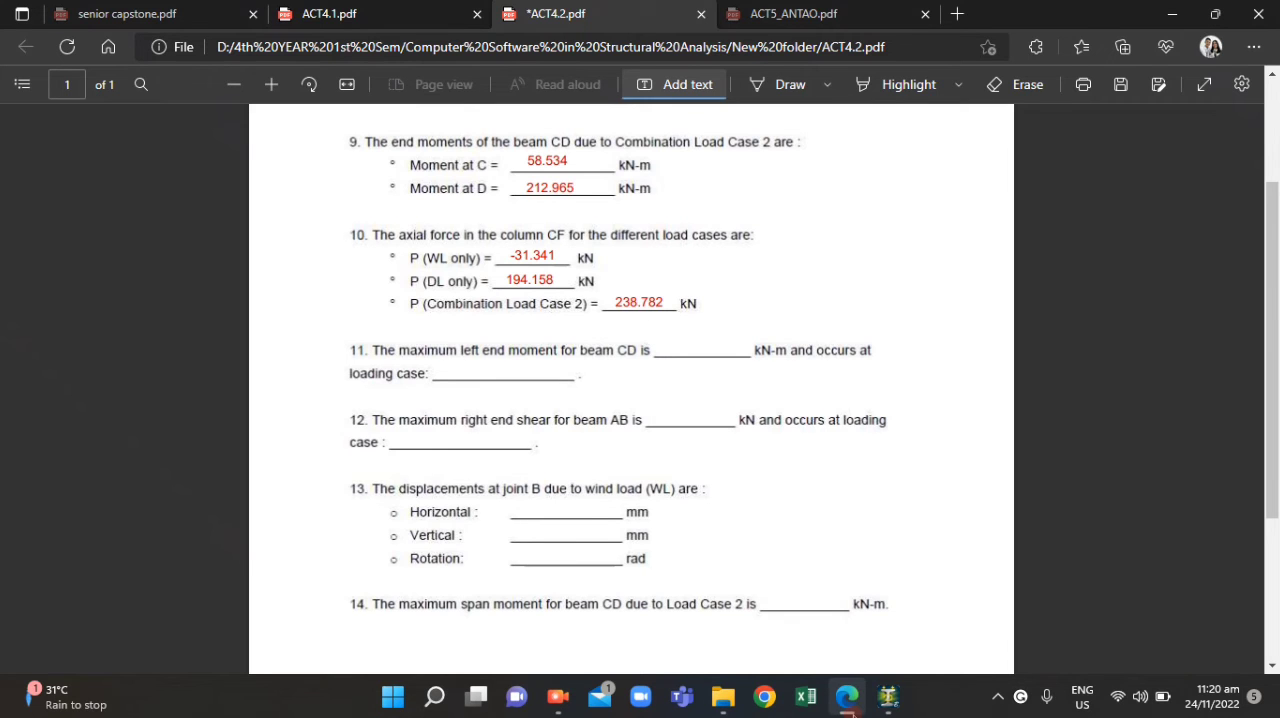
pyautogui.click(848, 708)
pyautogui.click(848, 708)
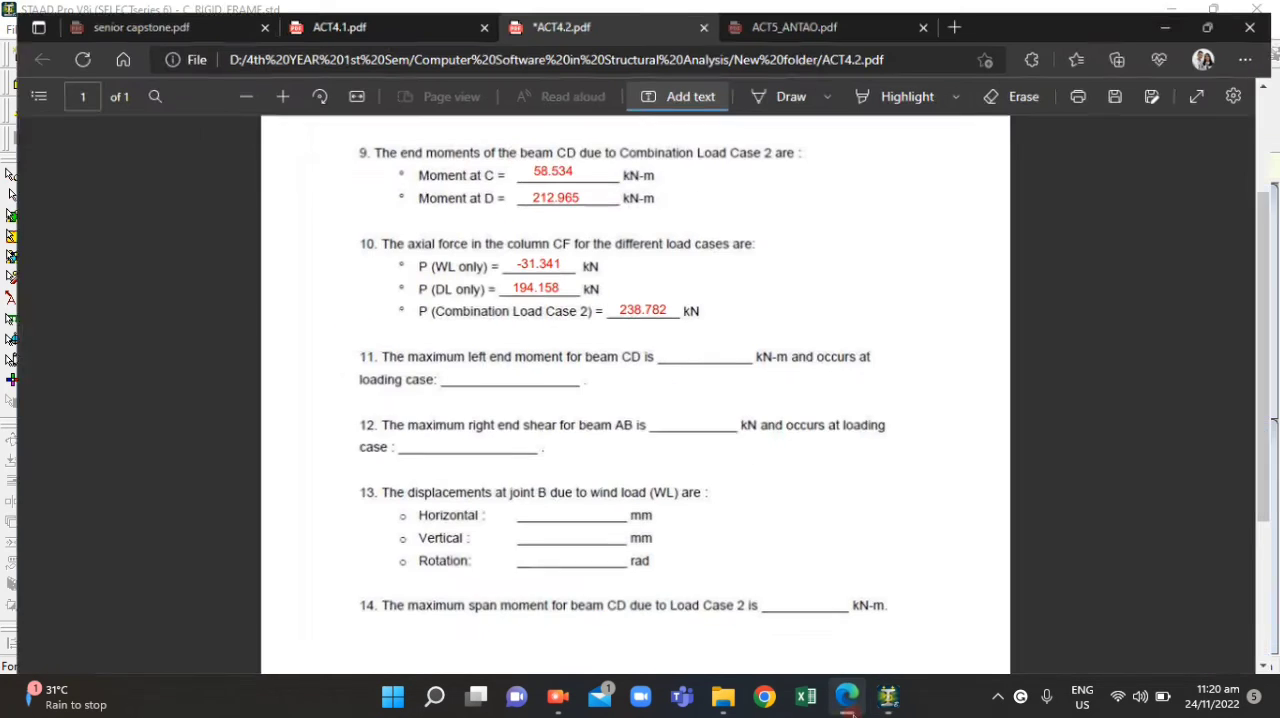
pyautogui.click(305, 12)
pyautogui.click(471, 208)
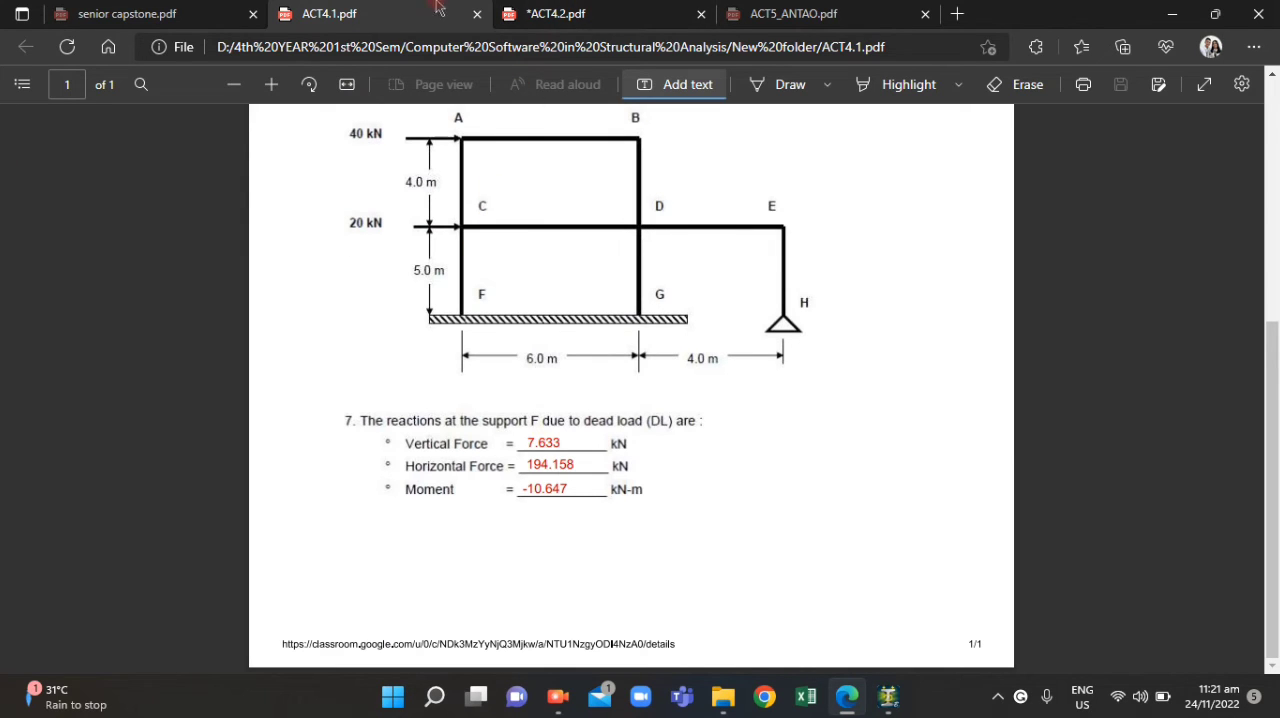
pyautogui.click(609, 12)
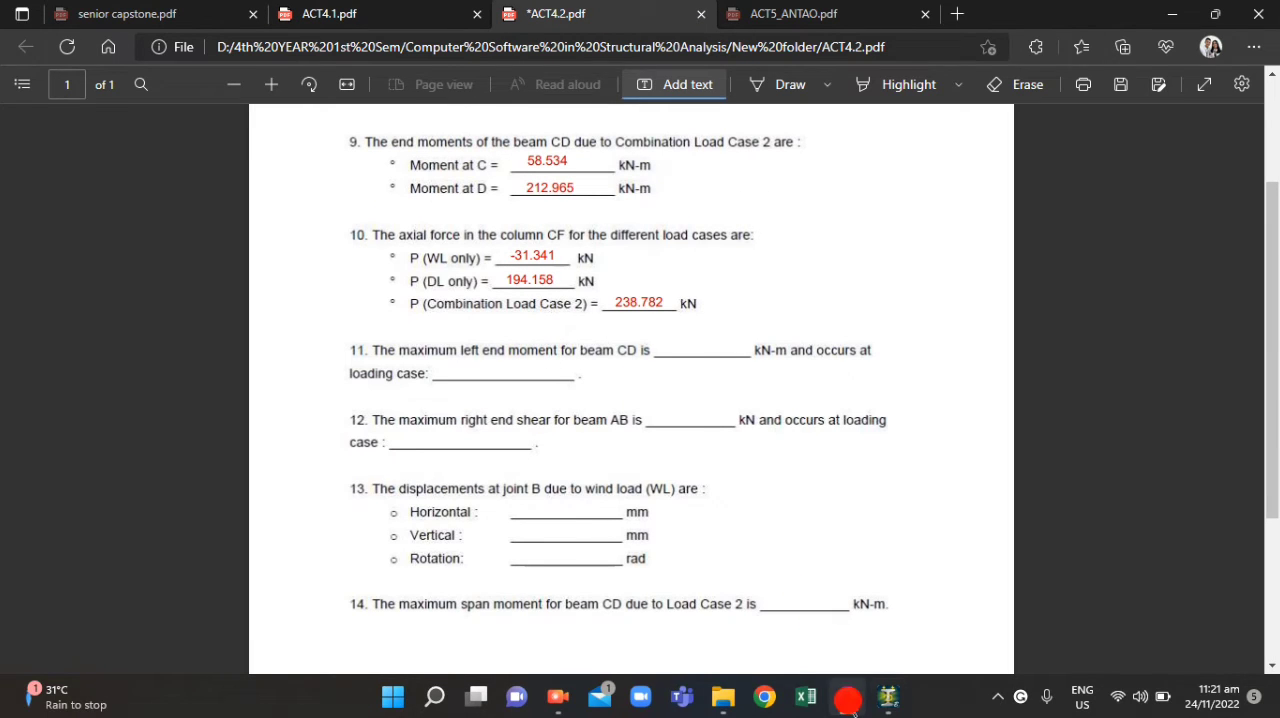
pyautogui.click(849, 700)
# Hide the axial force diagram so only the labelled frame is displayed, centred in the Whole Structure view
pyautogui.scroll(-2, 258, 350)
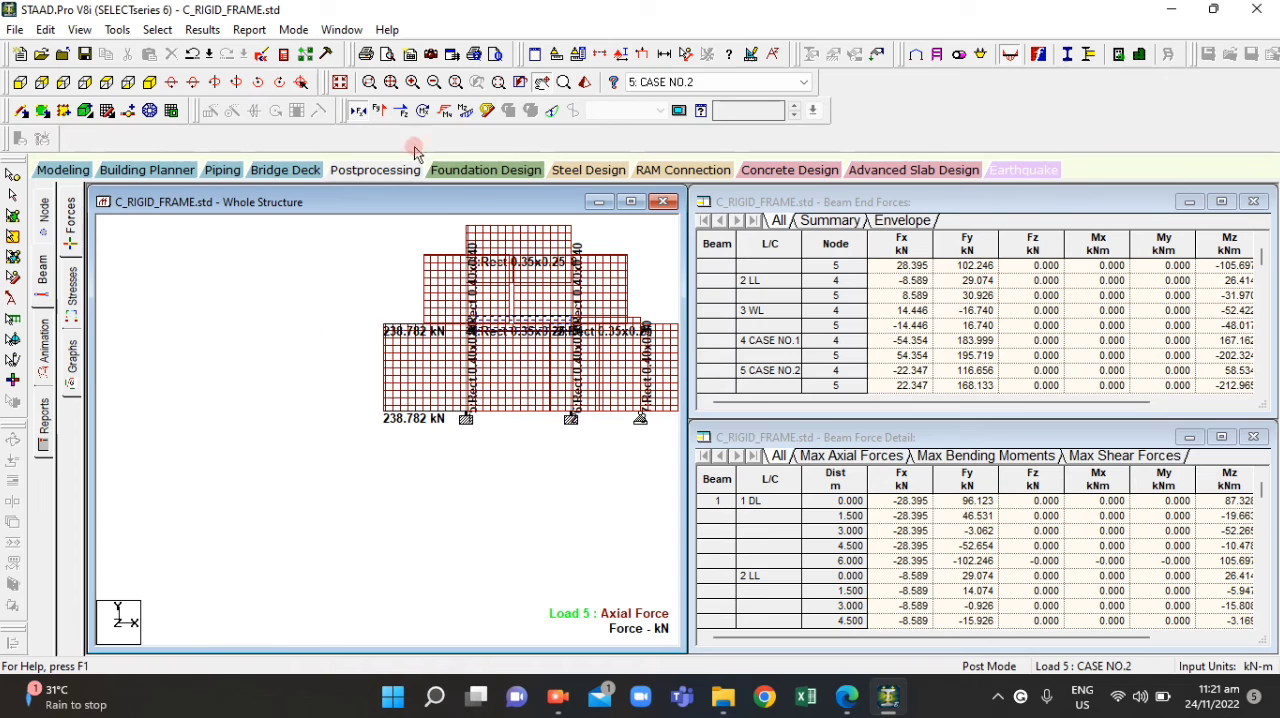
pyautogui.click(356, 112)
pyautogui.scroll(-2, 279, 346)
pyautogui.scroll(4, 637, 336)
pyautogui.scroll(-1, 179, 346)
pyautogui.scroll(-4, 179, 347)
pyautogui.scroll(2, 608, 343)
pyautogui.moveTo(611, 343); pyautogui.dragTo(463, 374)
pyautogui.scroll(4, 424, 366)
pyautogui.scroll(2, 421, 366)
pyautogui.moveTo(322, 385); pyautogui.dragTo(316, 394)
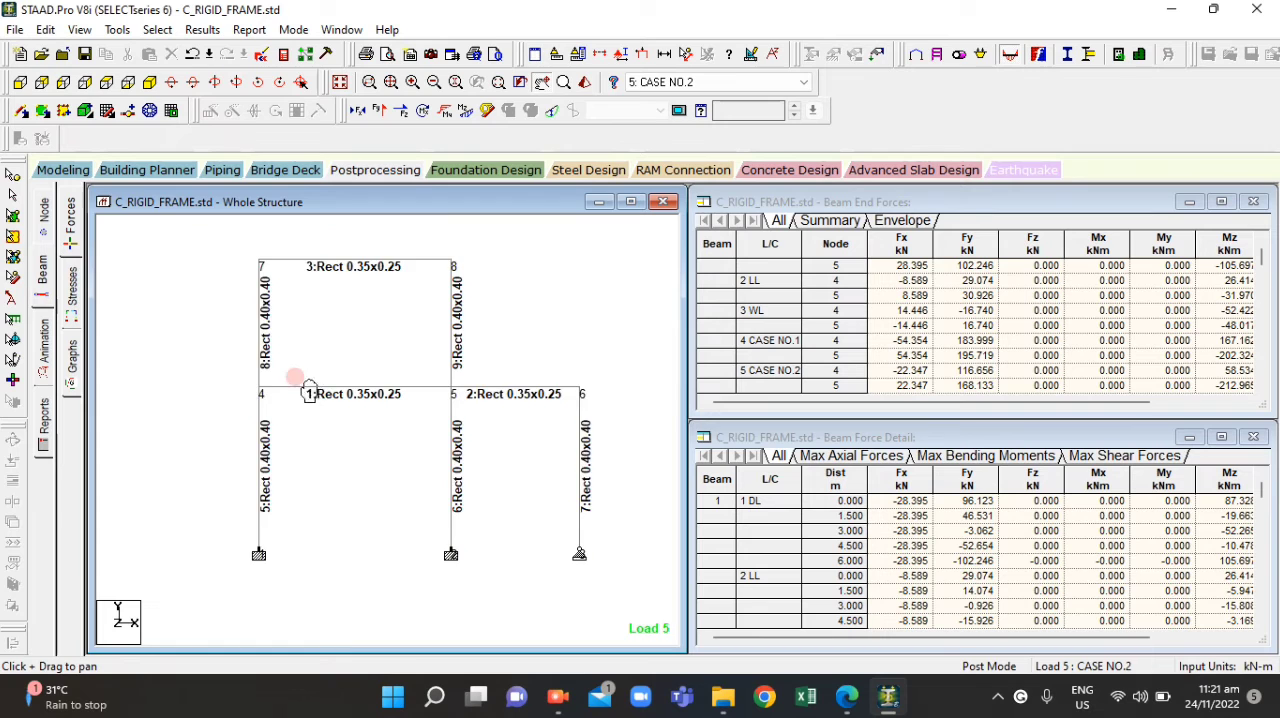
pyautogui.scroll(-1, 309, 391)
pyautogui.scroll(4, 374, 404)
pyautogui.moveTo(398, 408); pyautogui.dragTo(346, 383)
pyautogui.scroll(-2, 356, 384)
pyautogui.moveTo(257, 369); pyautogui.dragTo(300, 399)
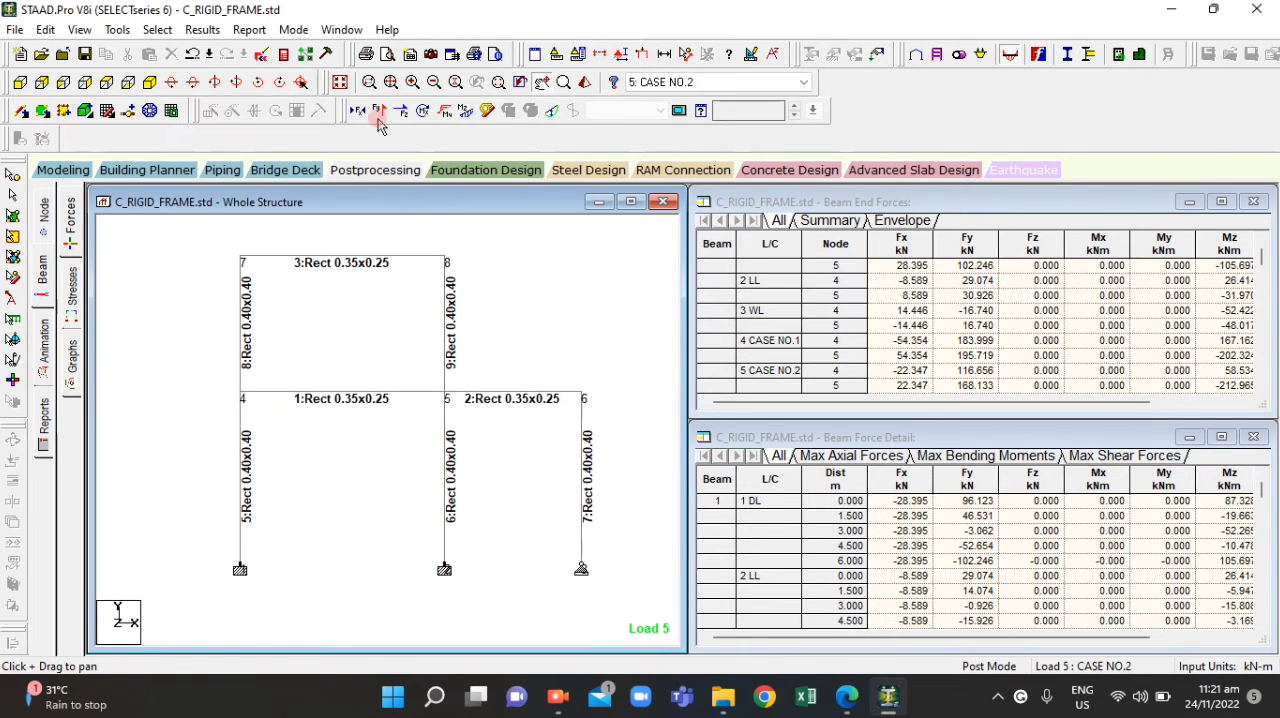
# Display the bending Z moment diagram on the whole frame
pyautogui.click(430, 112)
pyautogui.click(343, 366)
pyautogui.scroll(-1, 300, 415)
pyautogui.moveTo(544, 433); pyautogui.dragTo(514, 429)
# Annotate beam 1 with its bending values at the ends, with the axial end values disabled
pyautogui.click(192, 29)
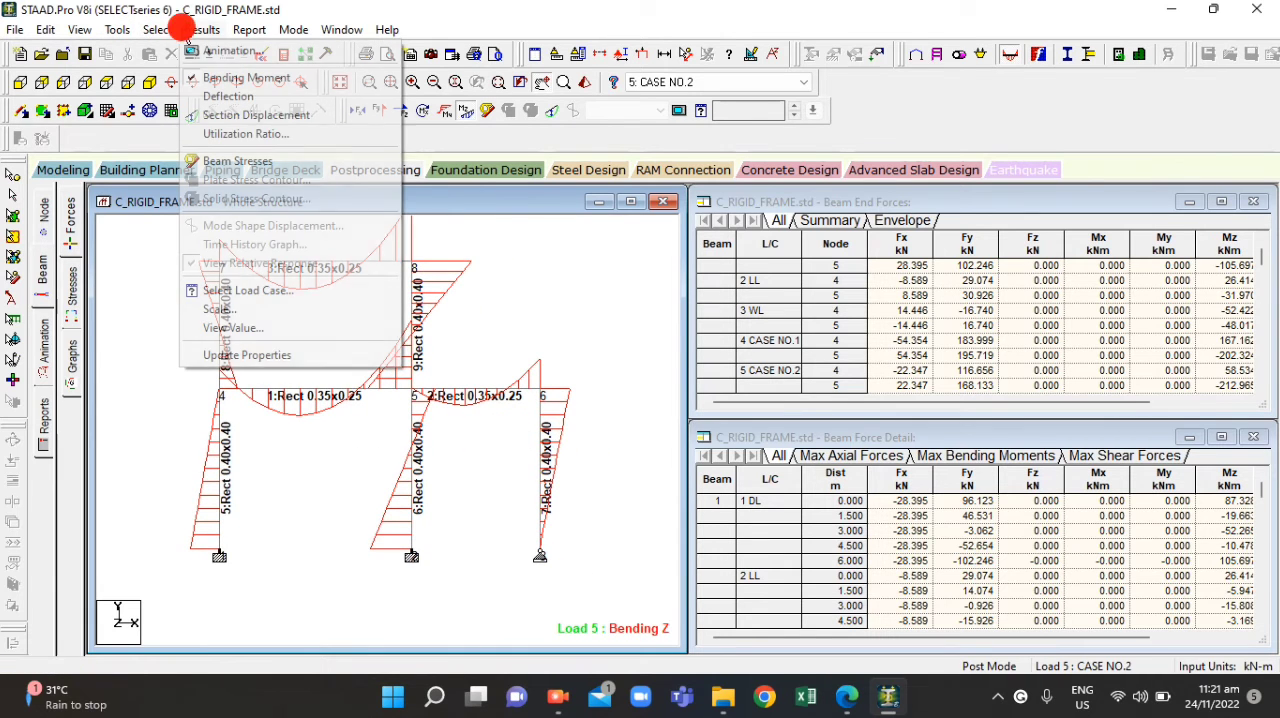
pyautogui.click(254, 333)
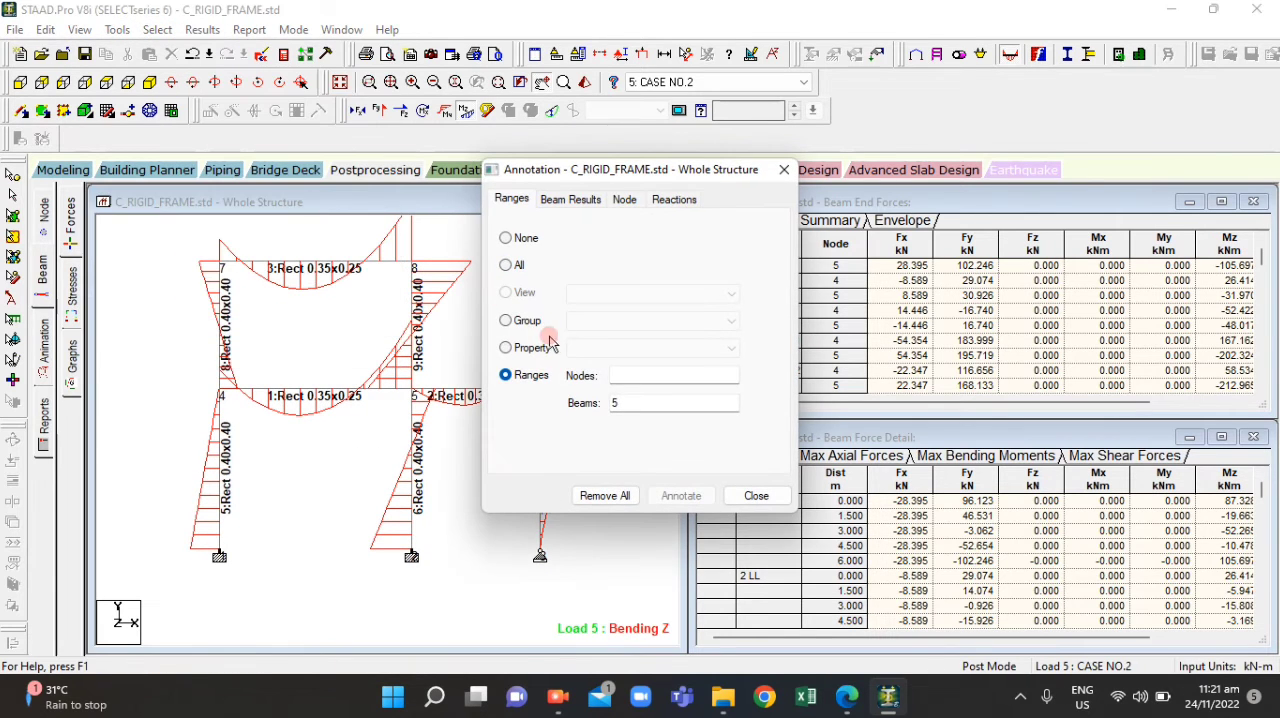
pyautogui.click(610, 403)
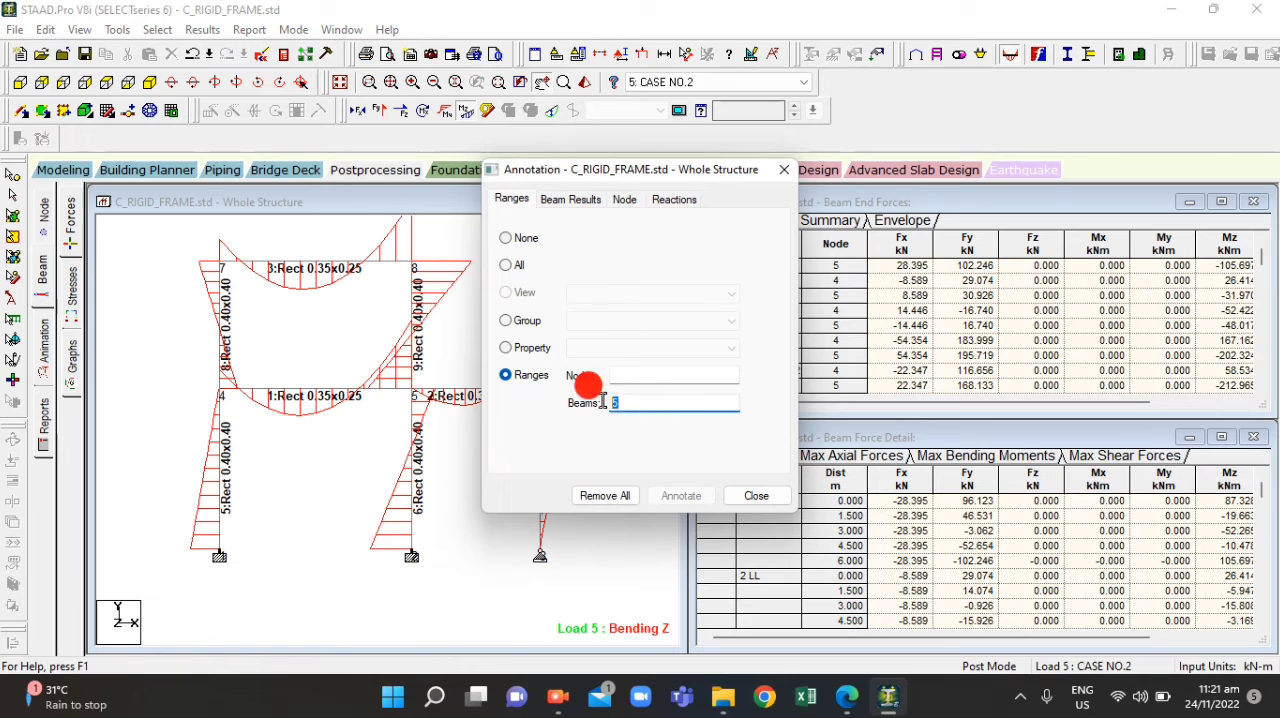
pyautogui.click(567, 201)
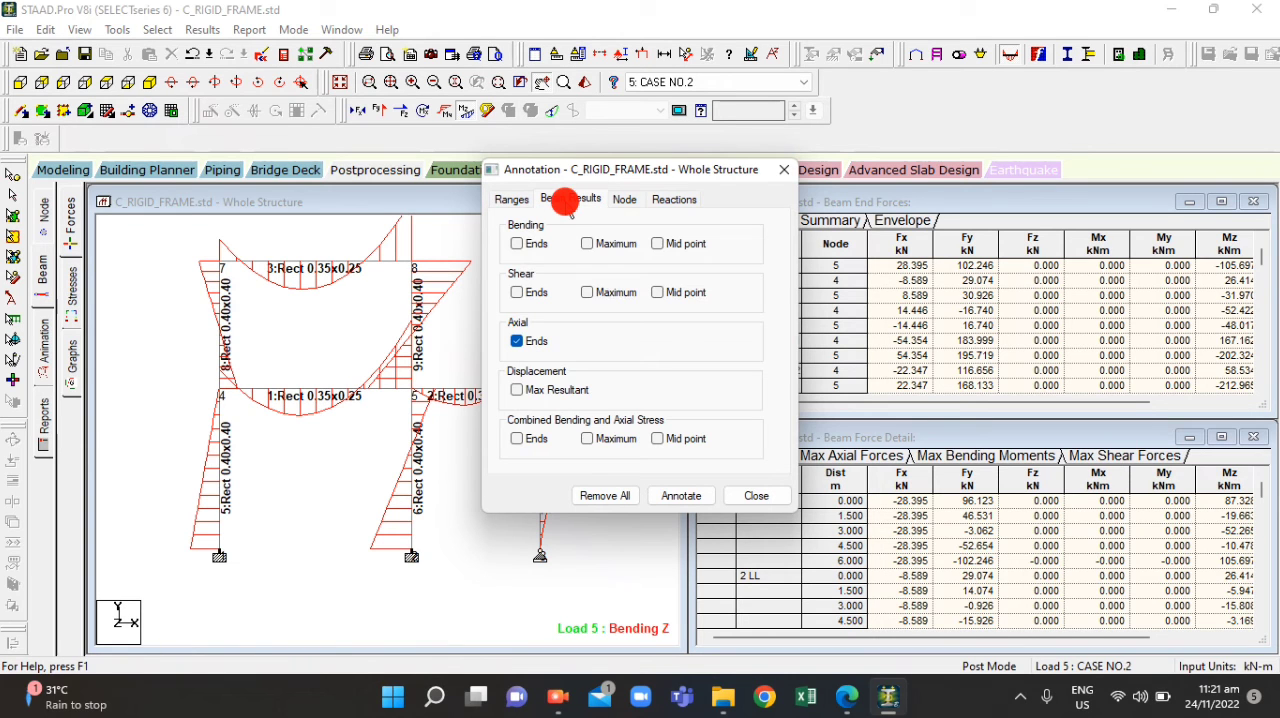
pyautogui.click(515, 245)
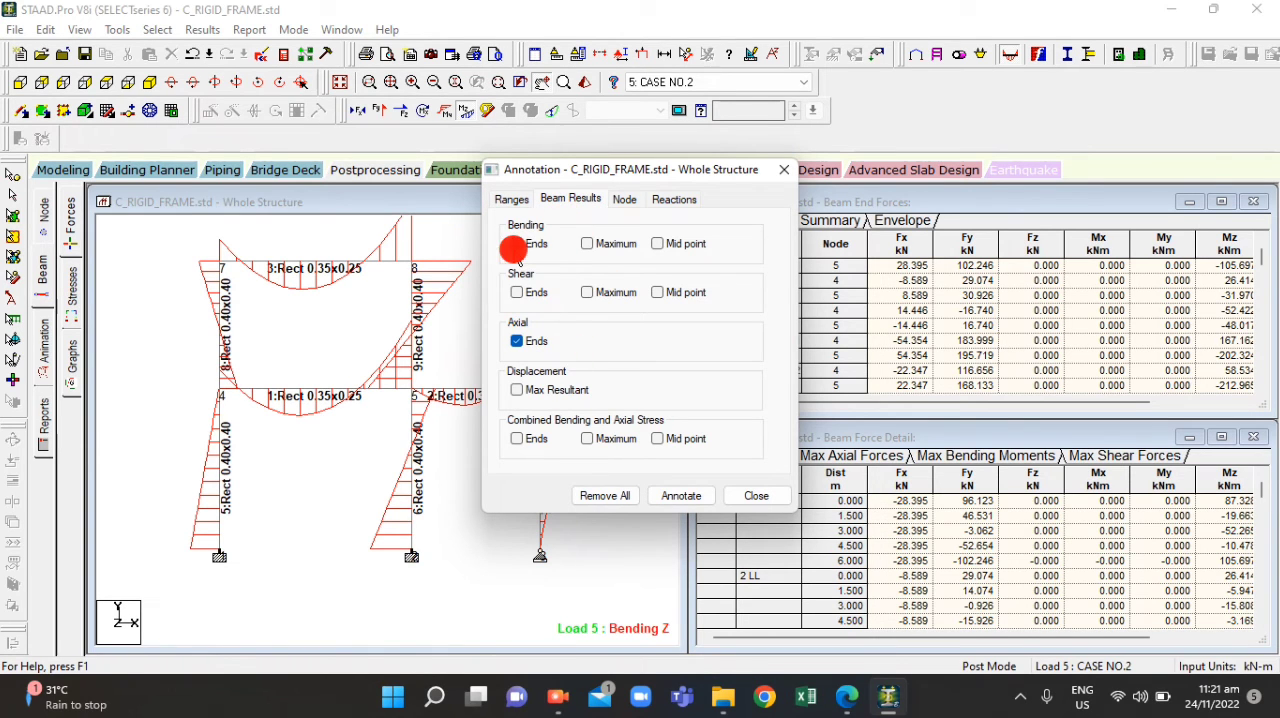
pyautogui.click(516, 341)
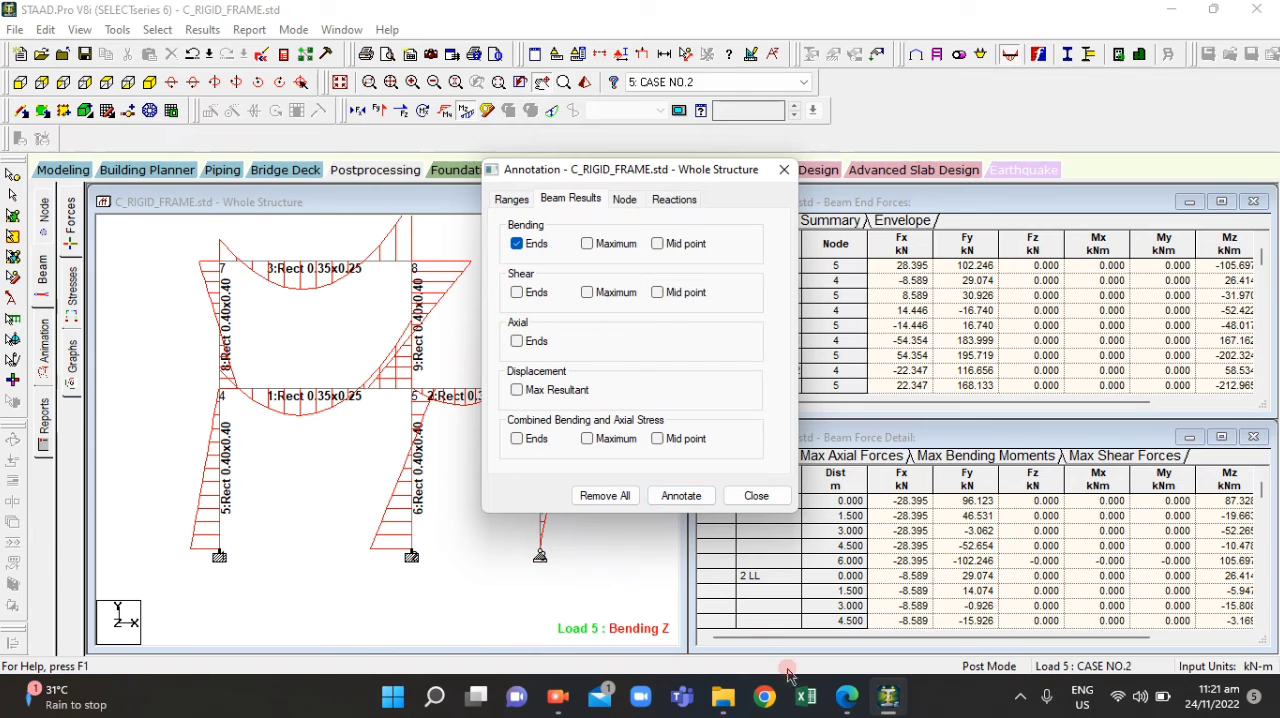
pyautogui.click(846, 708)
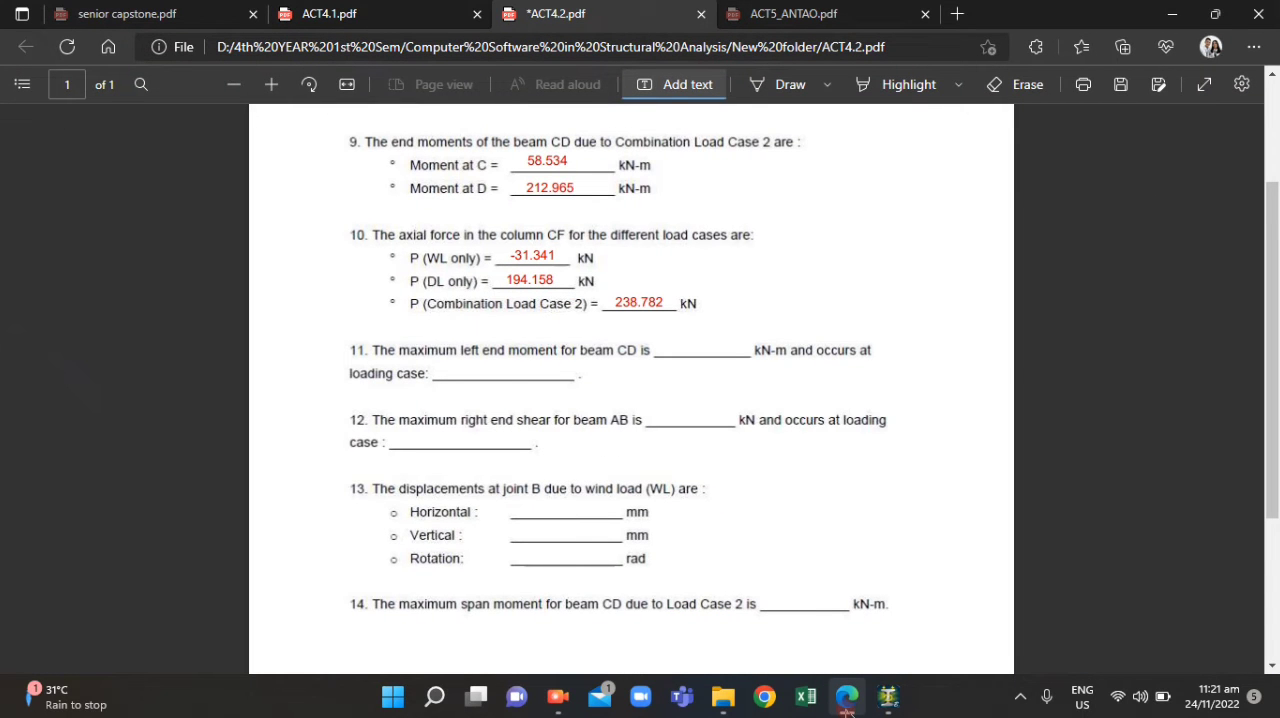
pyautogui.click(846, 705)
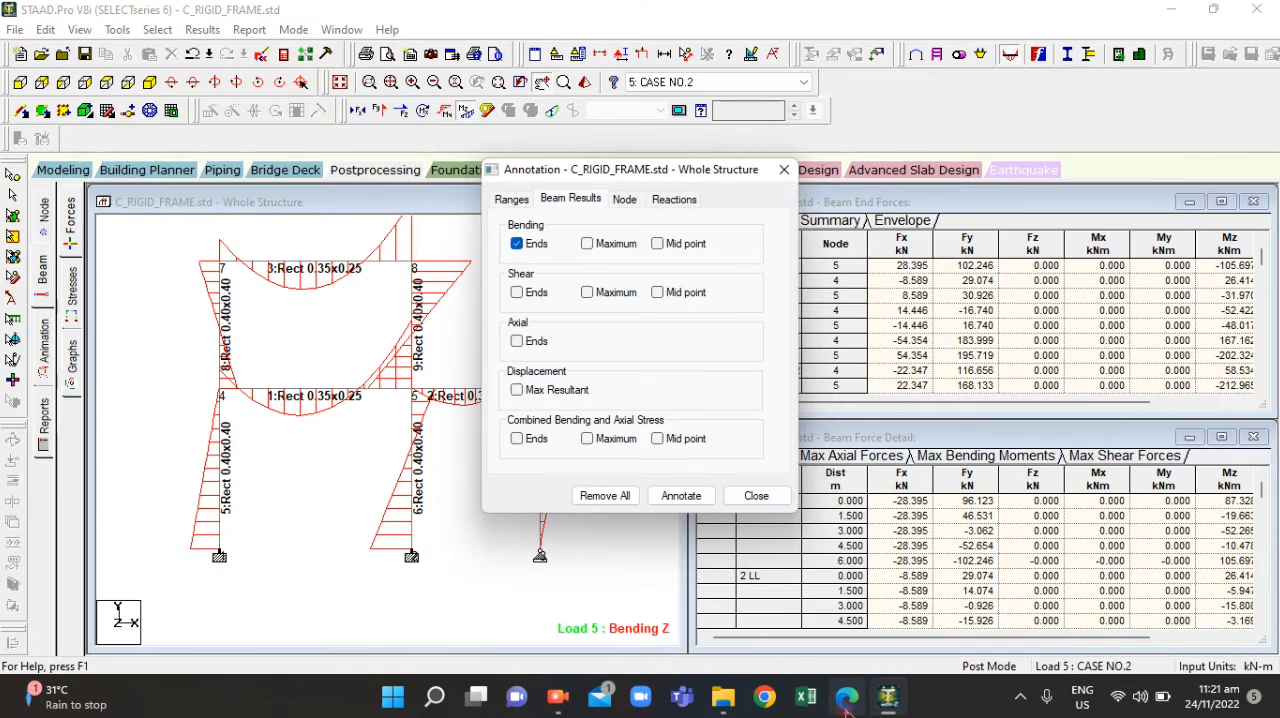
pyautogui.click(680, 495)
pyautogui.click(784, 170)
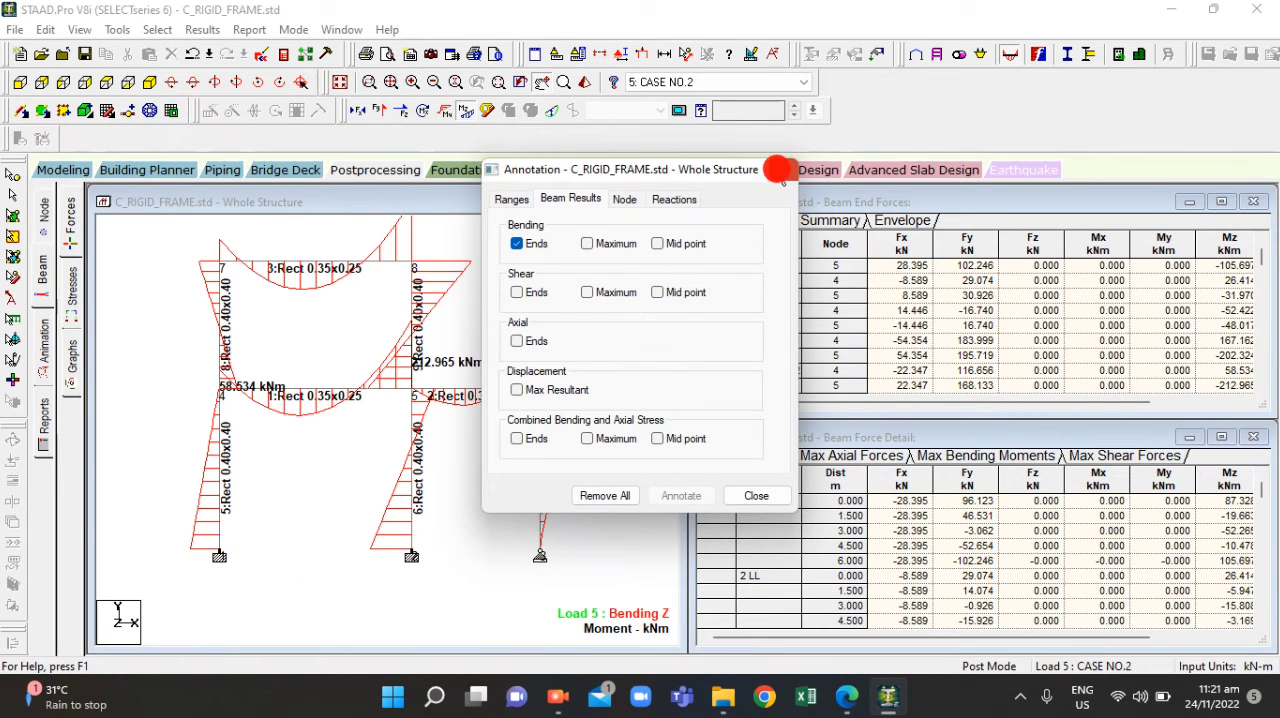
# View beam 1's end moments for load case 1: DL
pyautogui.scroll(2, 310, 410)
pyautogui.click(305, 403)
pyautogui.moveTo(305, 402); pyautogui.dragTo(327, 449)
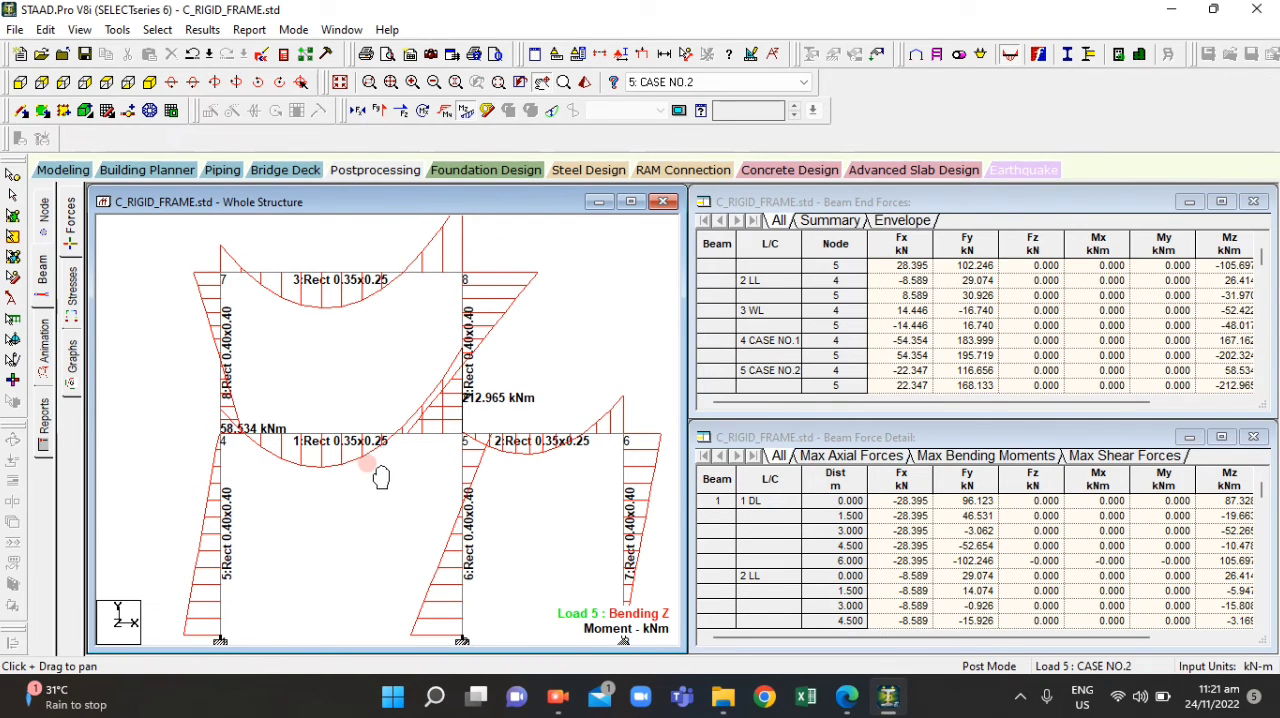
pyautogui.click(697, 80)
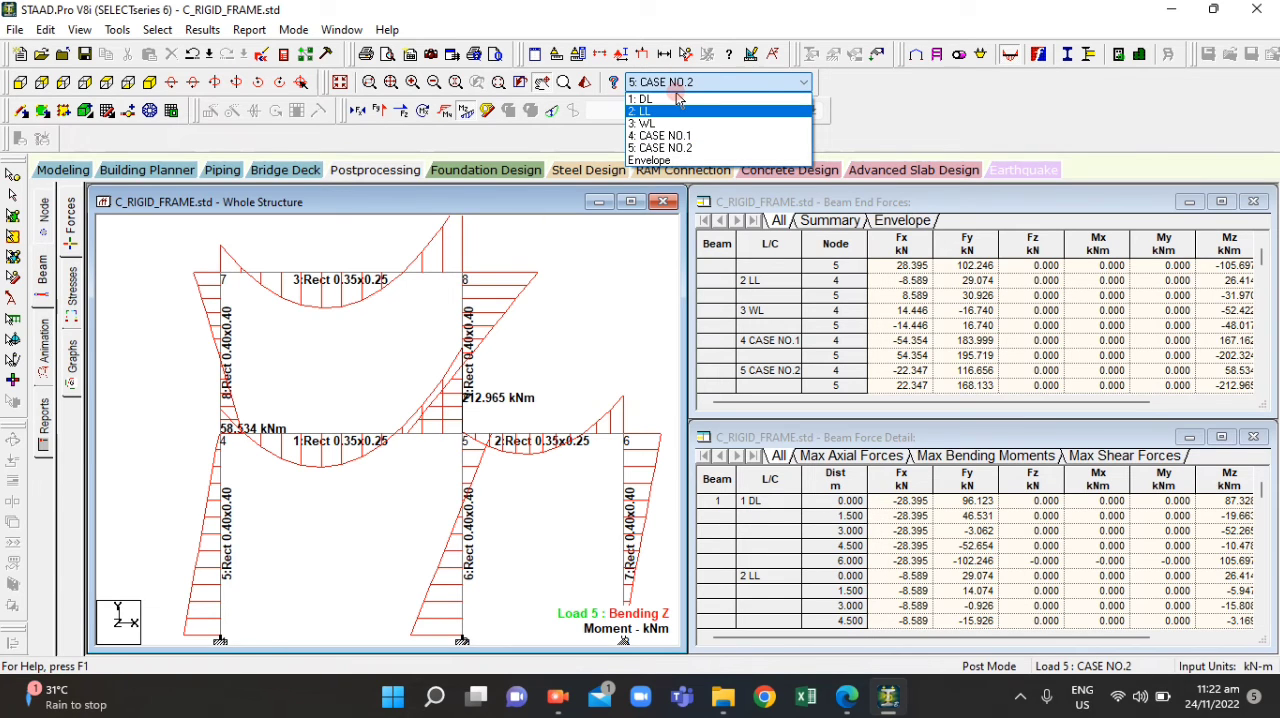
pyautogui.click(664, 86)
pyautogui.click(700, 82)
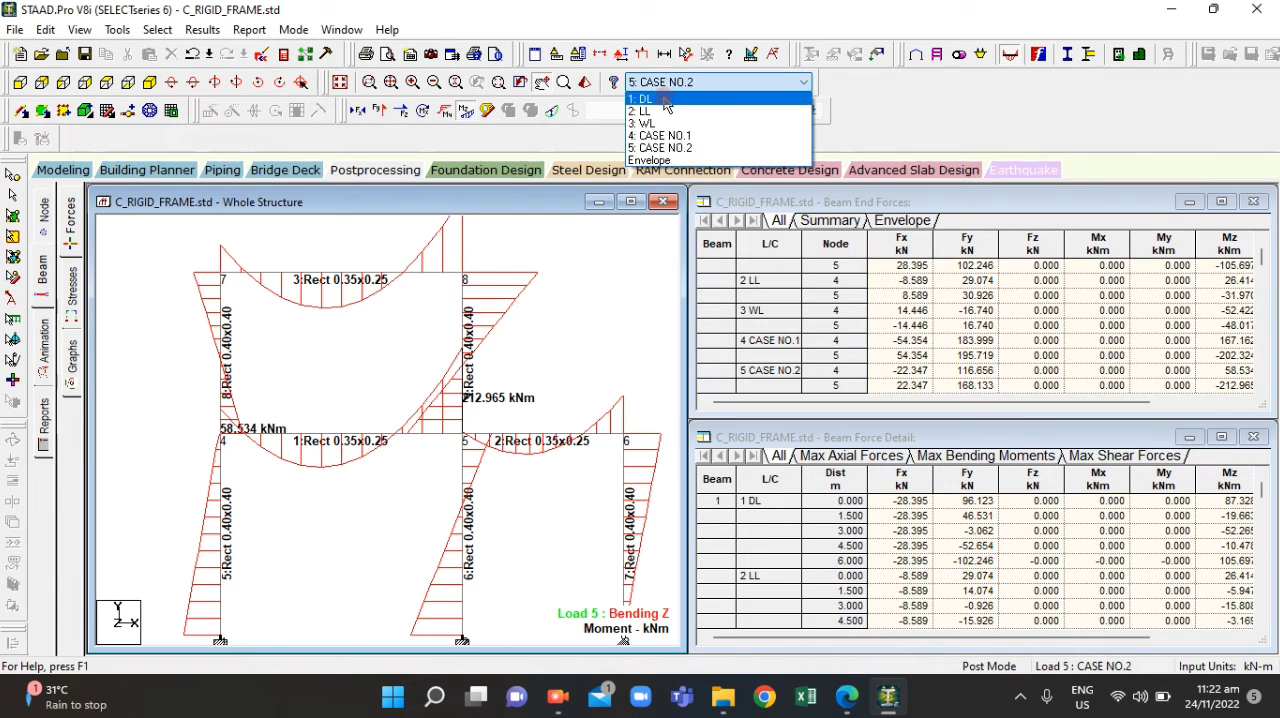
pyautogui.click(645, 99)
pyautogui.scroll(2, 218, 430)
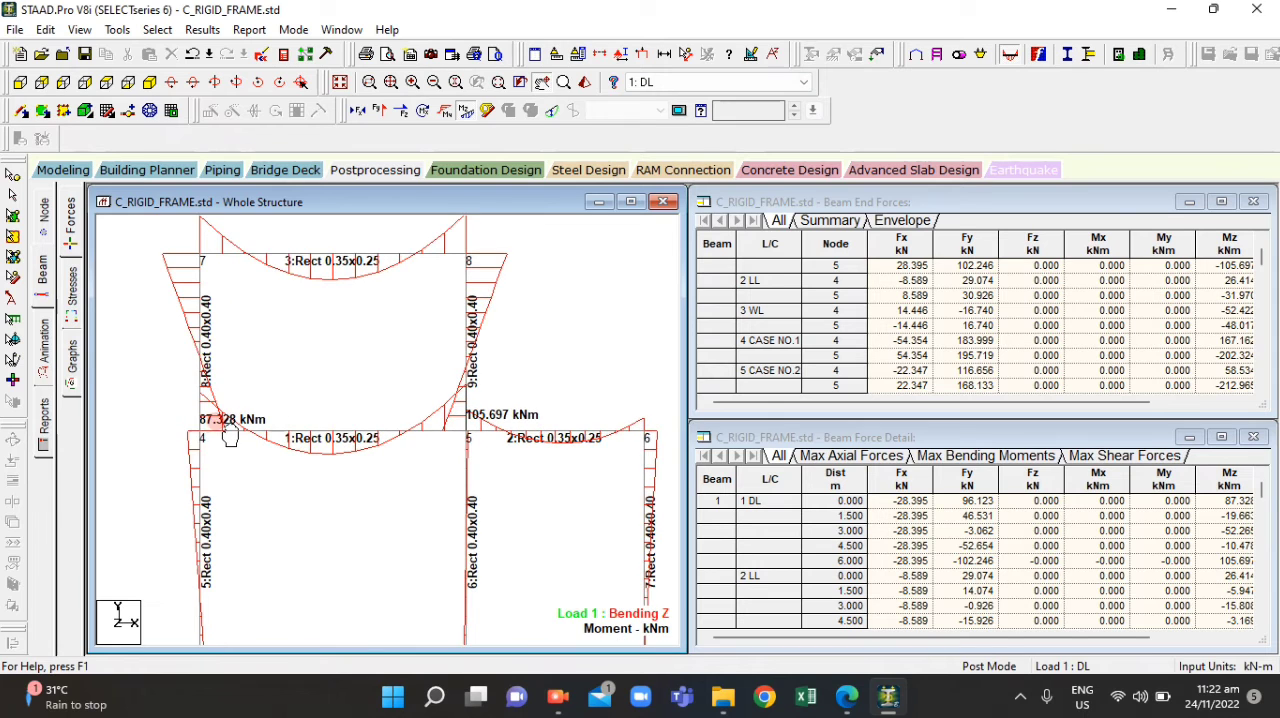
pyautogui.moveTo(200, 445); pyautogui.dragTo(193, 453)
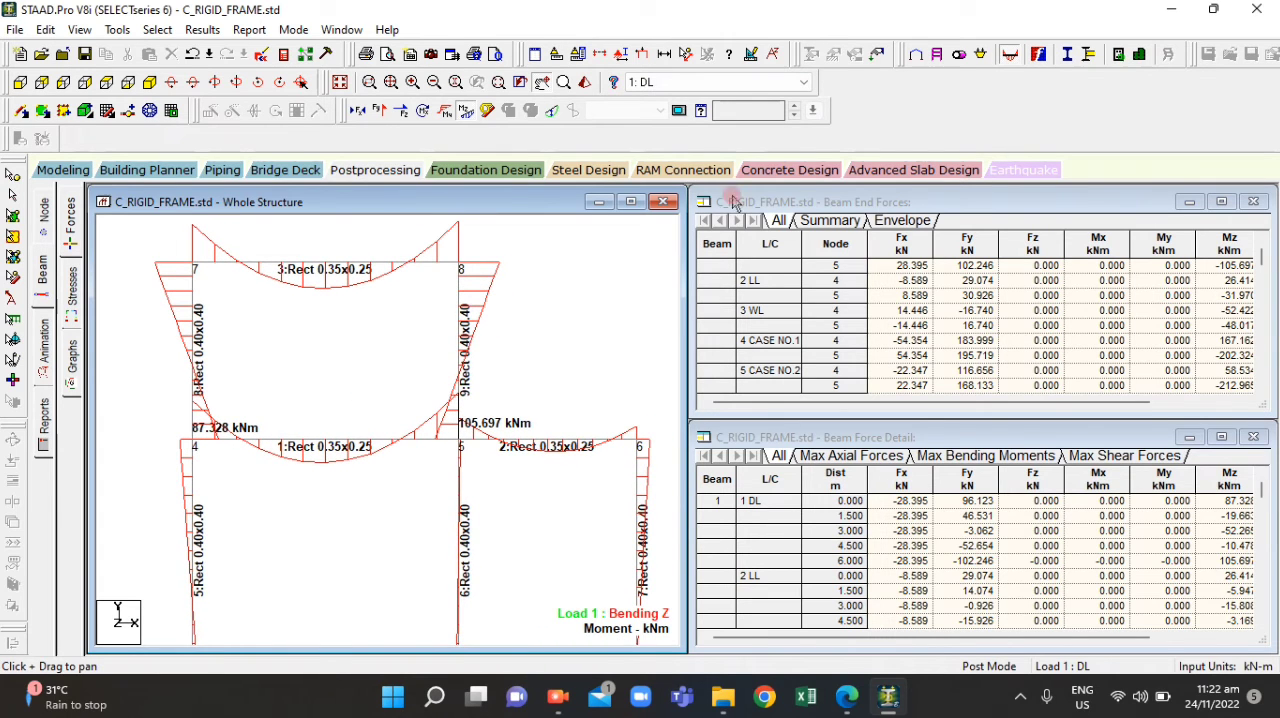
# Compare beam 1's left end moment across load cases 2: LL, 3: WL, 4: CASE NO.1 and 5: CASE NO.2
pyautogui.click(735, 82)
pyautogui.click(713, 113)
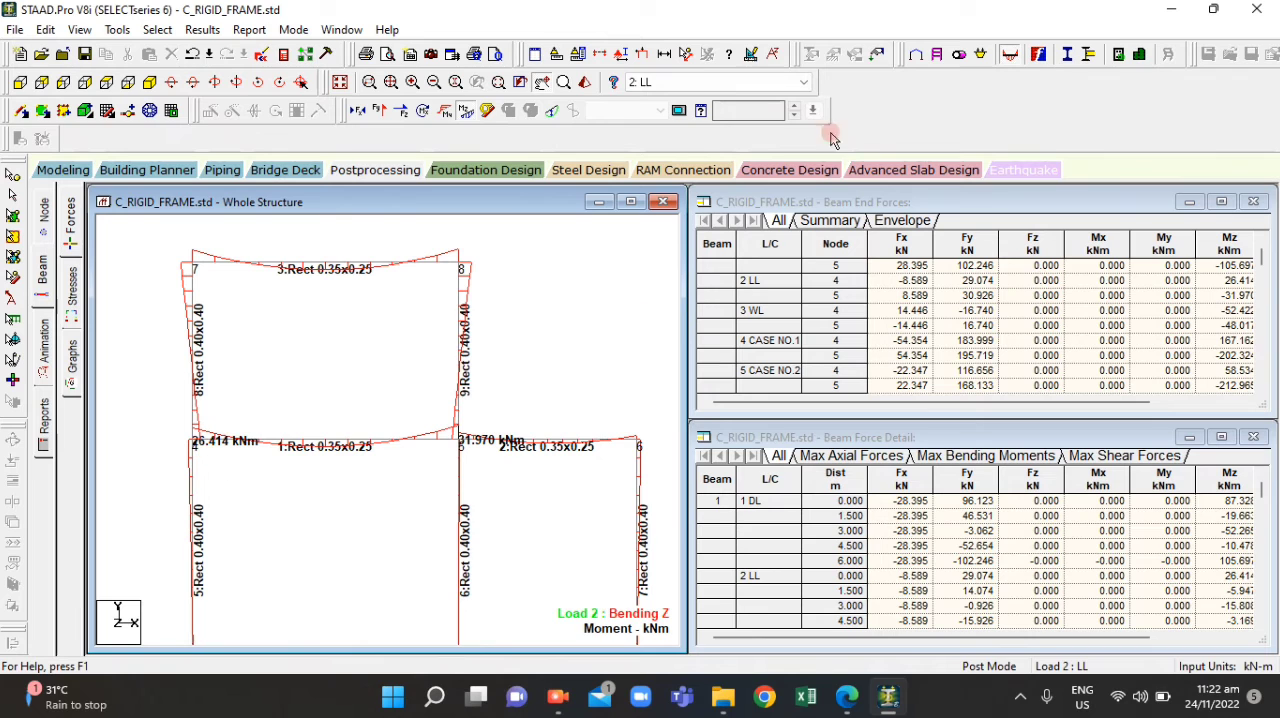
pyautogui.click(775, 83)
pyautogui.click(692, 127)
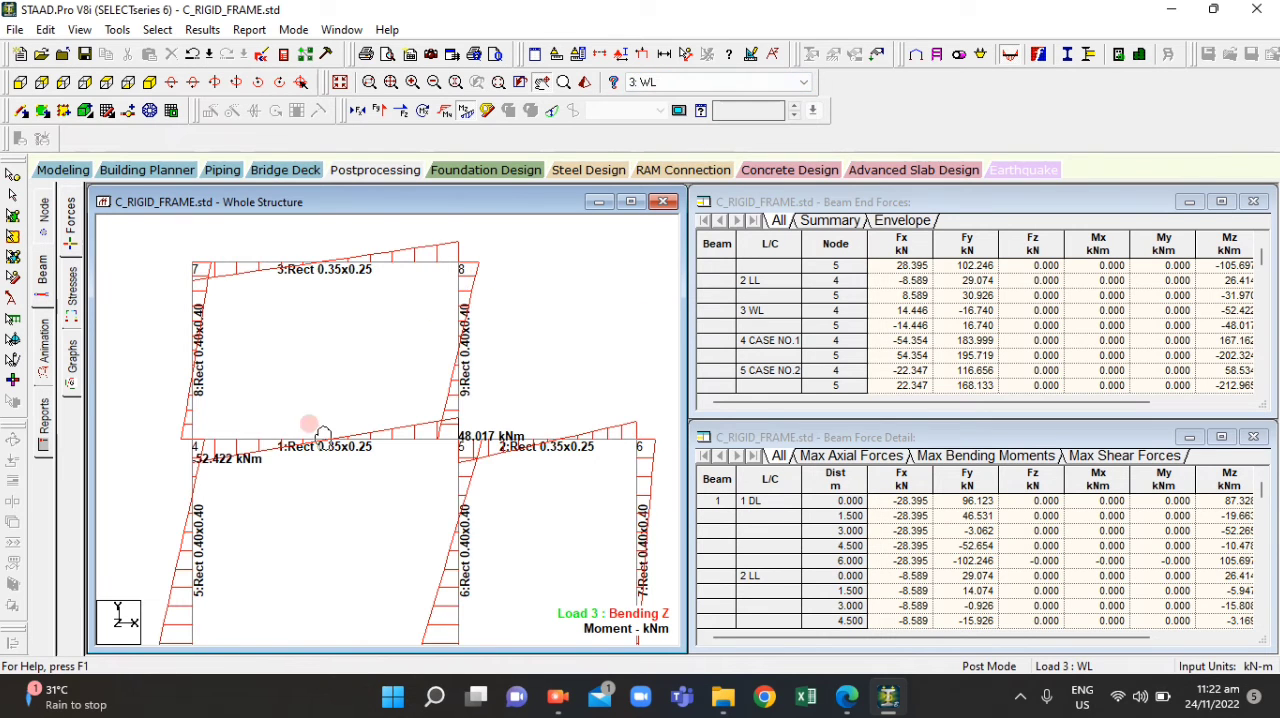
pyautogui.click(723, 82)
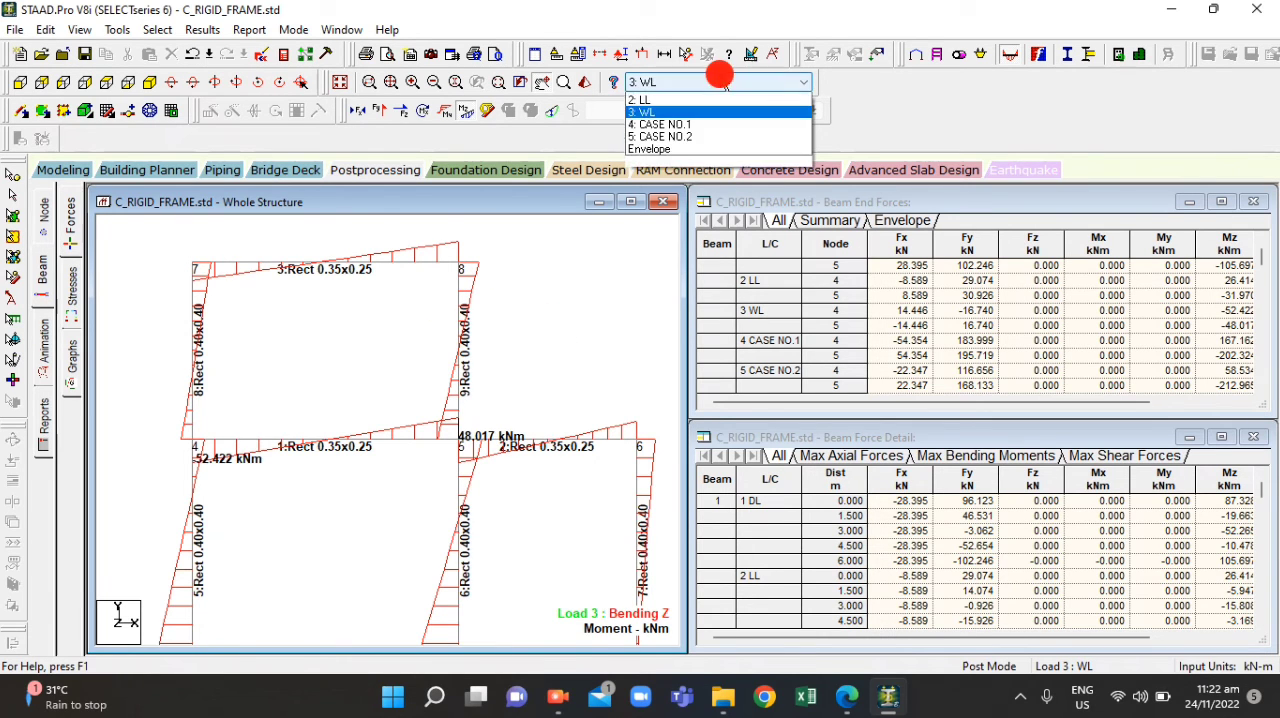
pyautogui.click(703, 137)
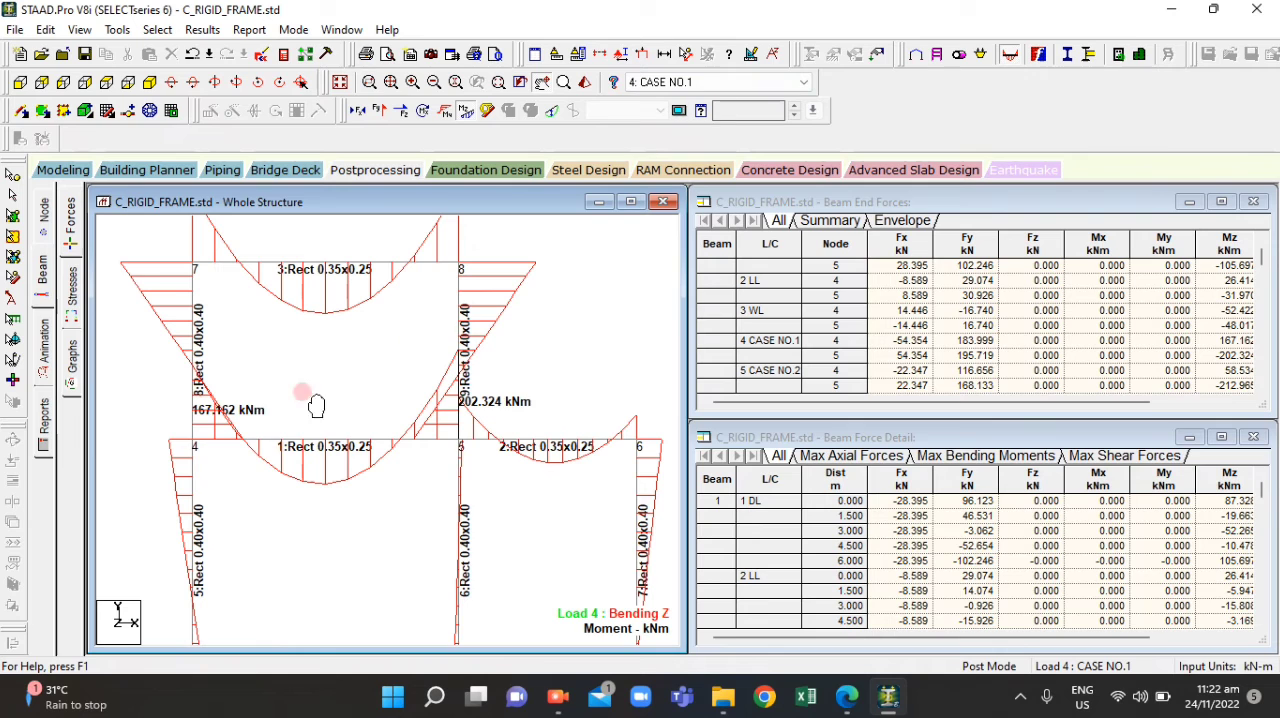
pyautogui.click(727, 82)
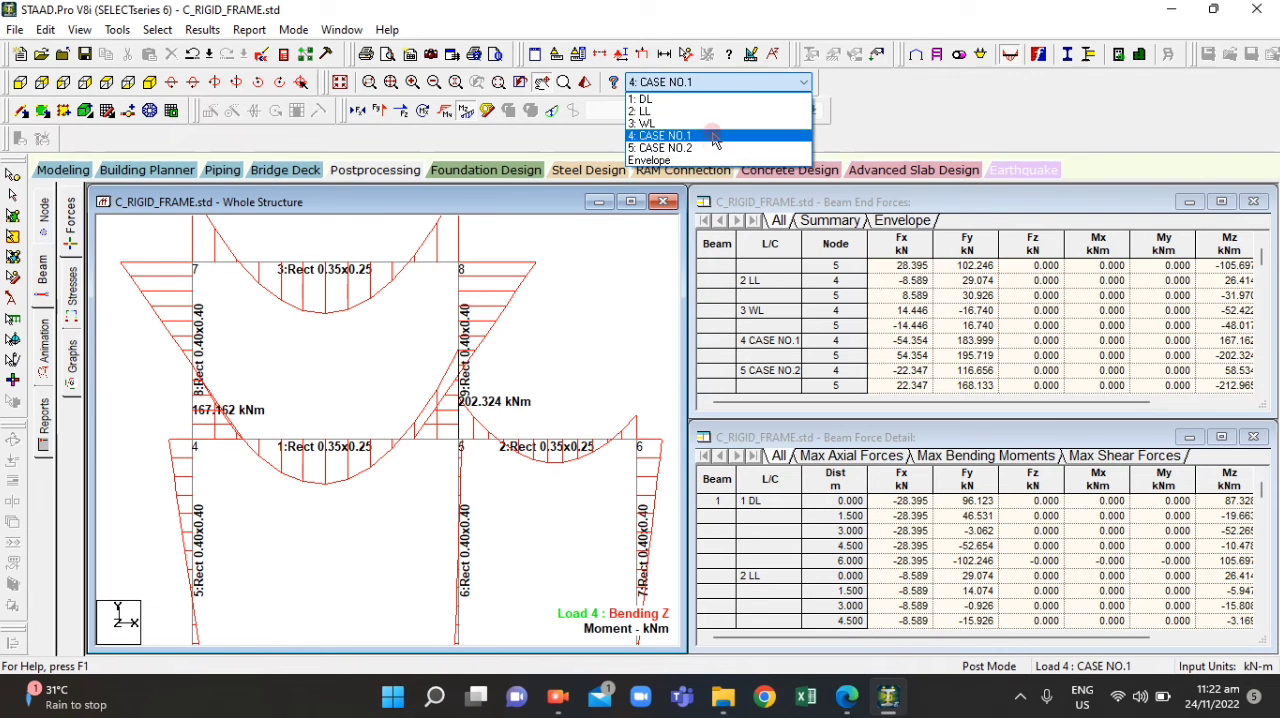
pyautogui.click(708, 148)
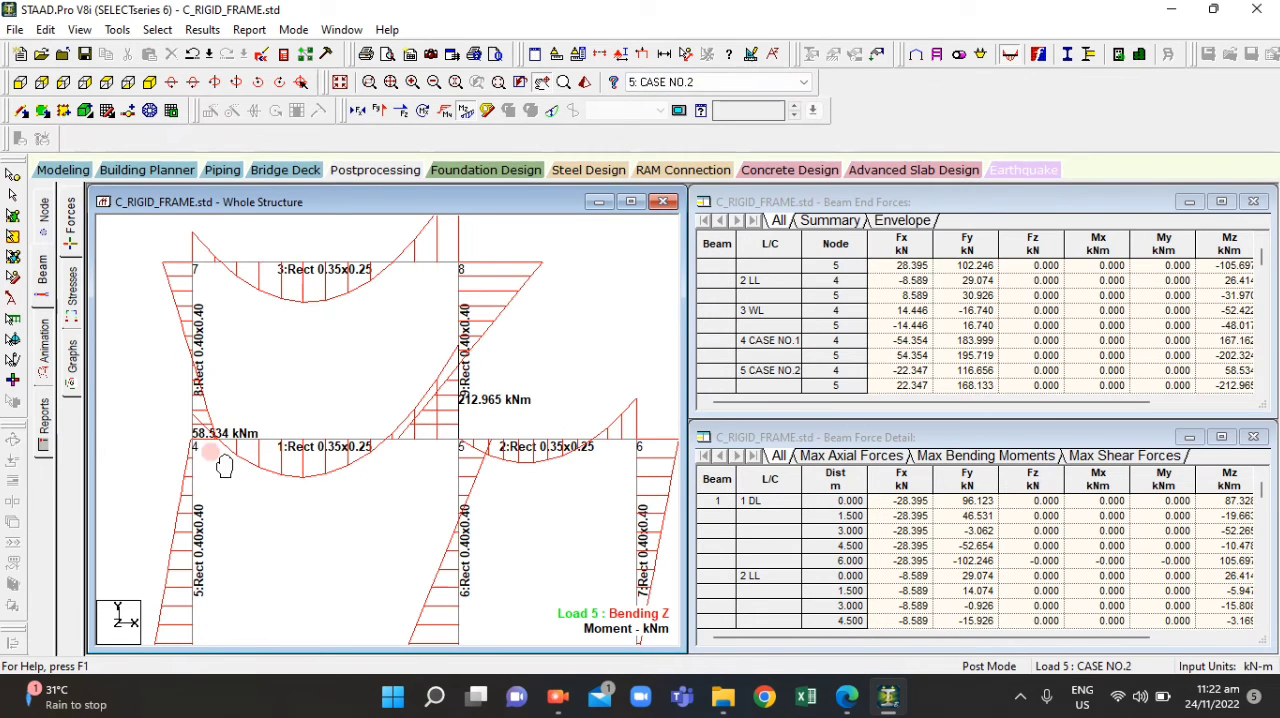
# Show load case 4: CASE NO.1 and enter 167.162 as question 11's maximum left end moment in ACT4.2.pdf
pyautogui.click(745, 82)
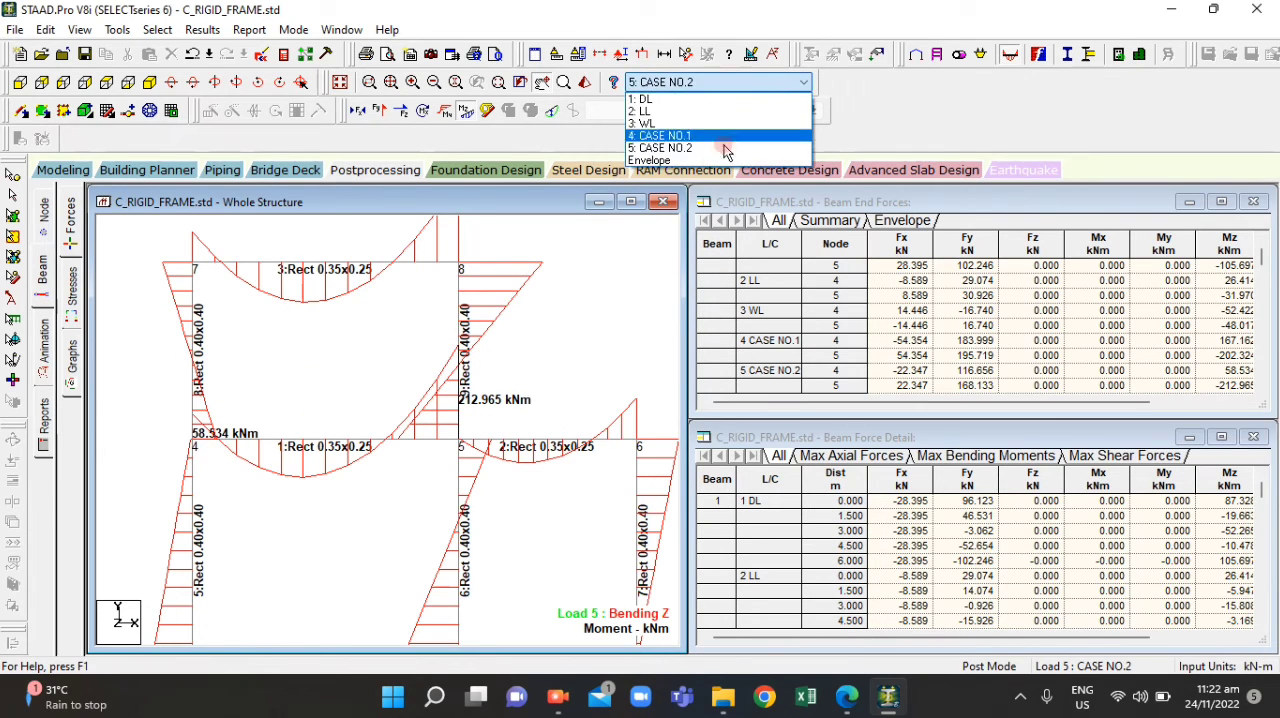
pyautogui.click(665, 135)
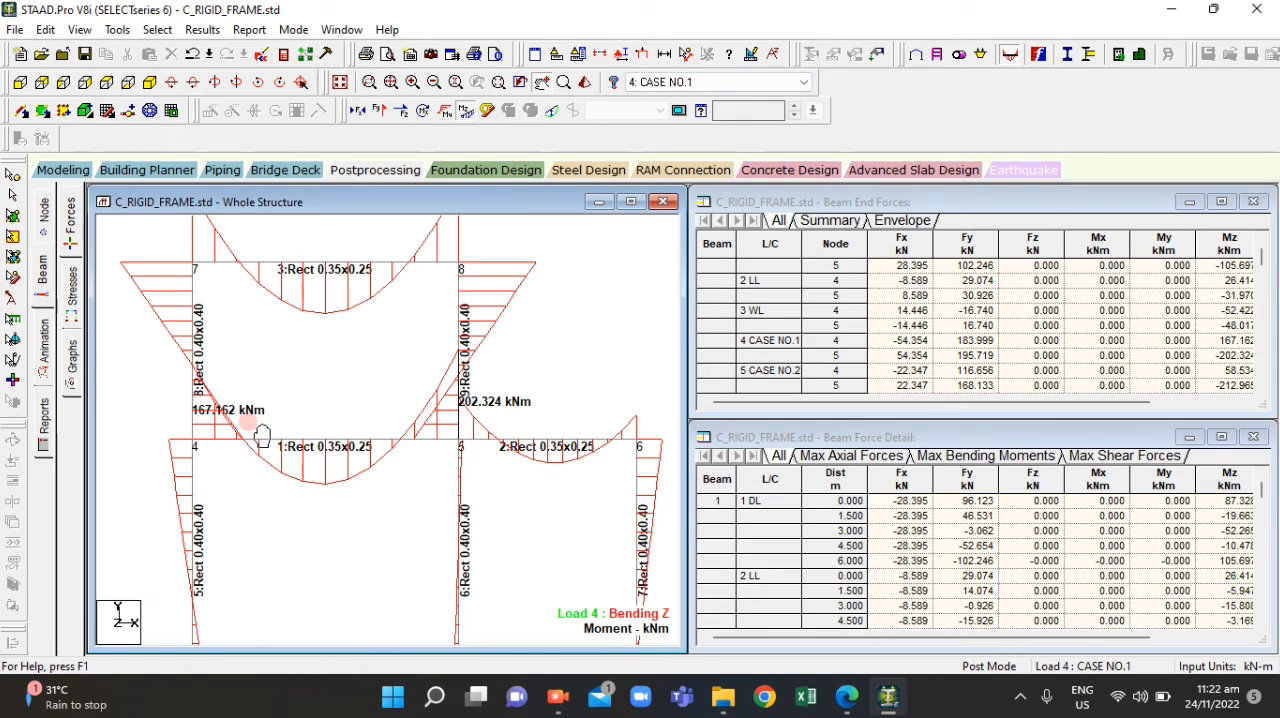
pyautogui.click(845, 699)
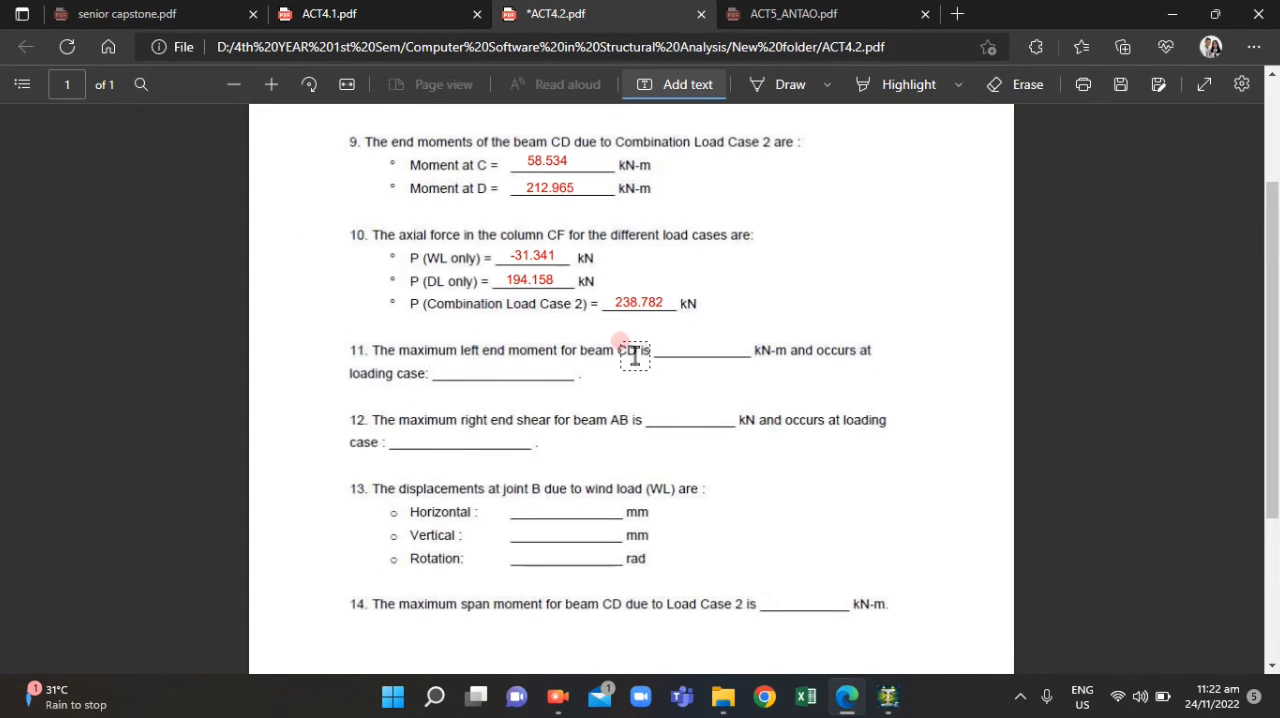
pyautogui.click(651, 336)
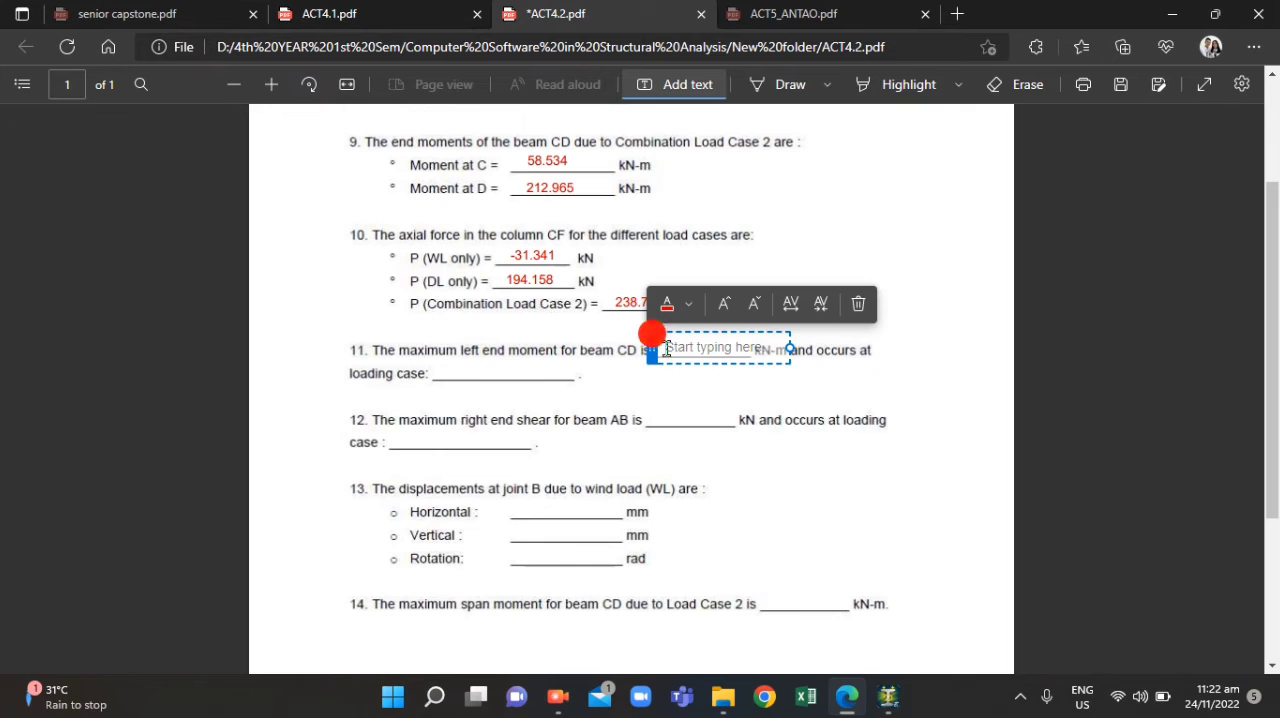
pyautogui.click(846, 699)
pyautogui.click(848, 707)
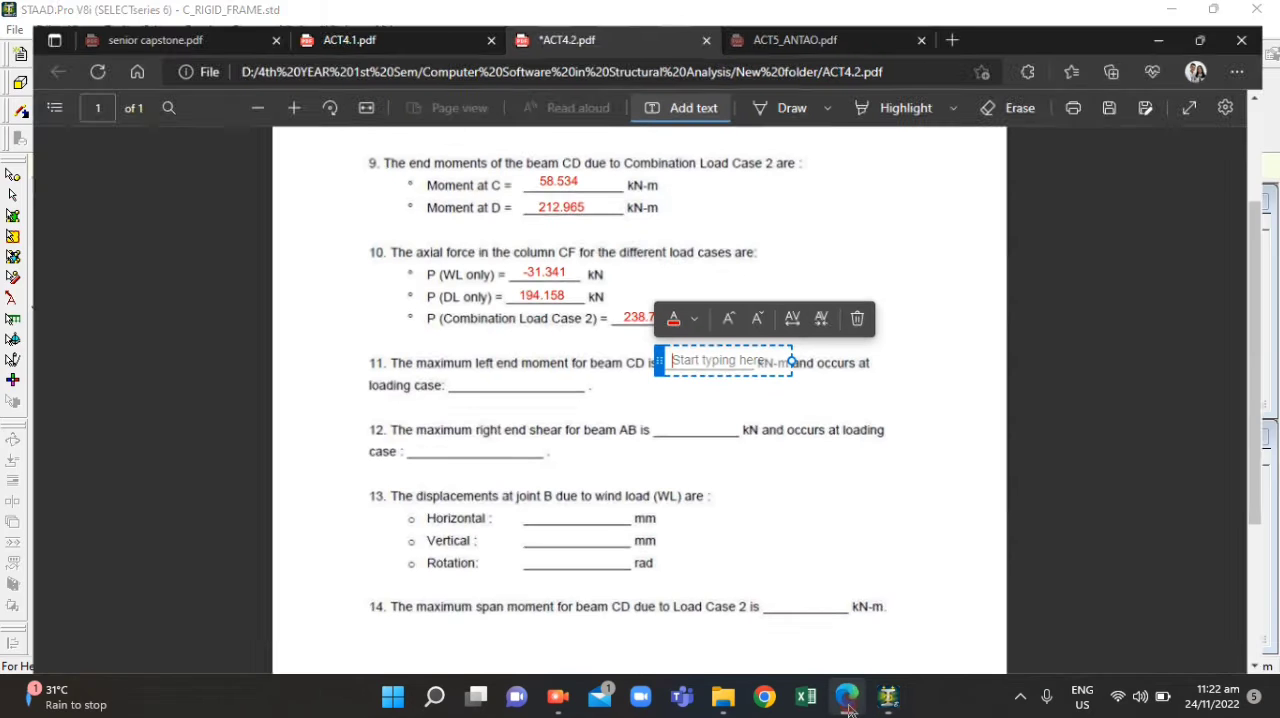
pyautogui.write('167.162')
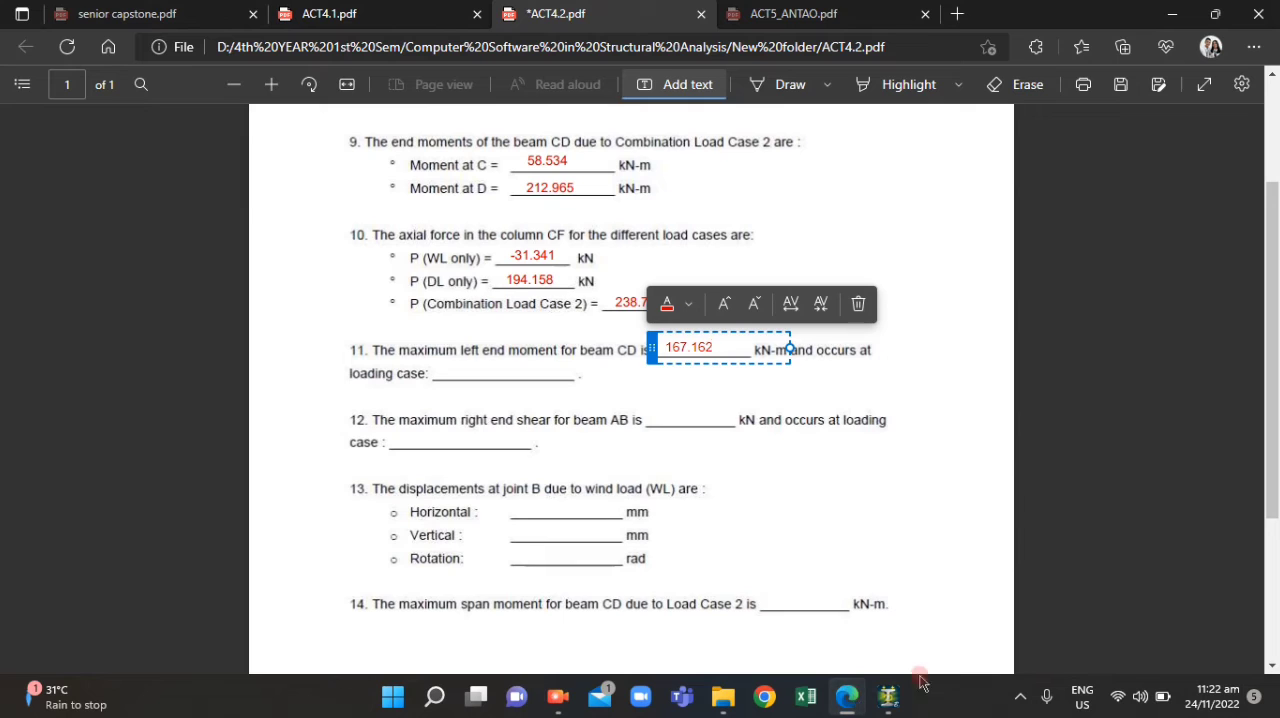
pyautogui.click(880, 593)
# Enter CASE NO.1 as question 11's loading case in ACT4.2.pdf
pyautogui.click(441, 371)
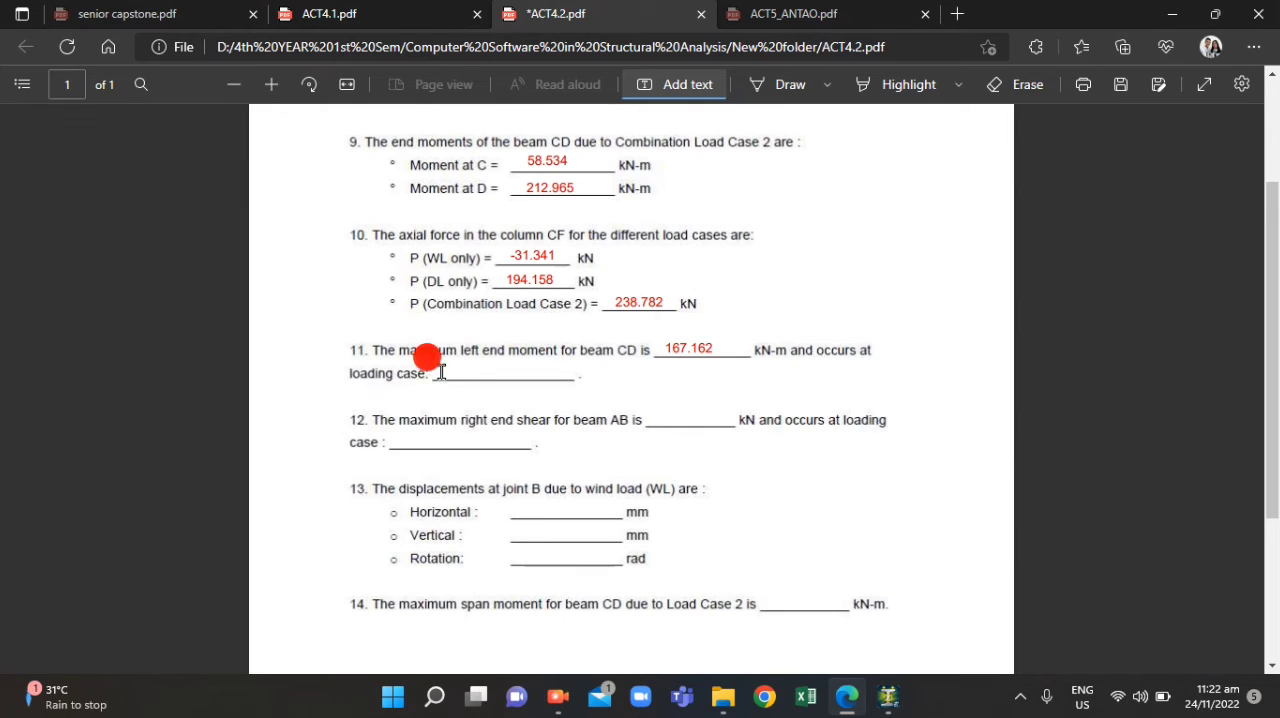
pyautogui.write('CASE')
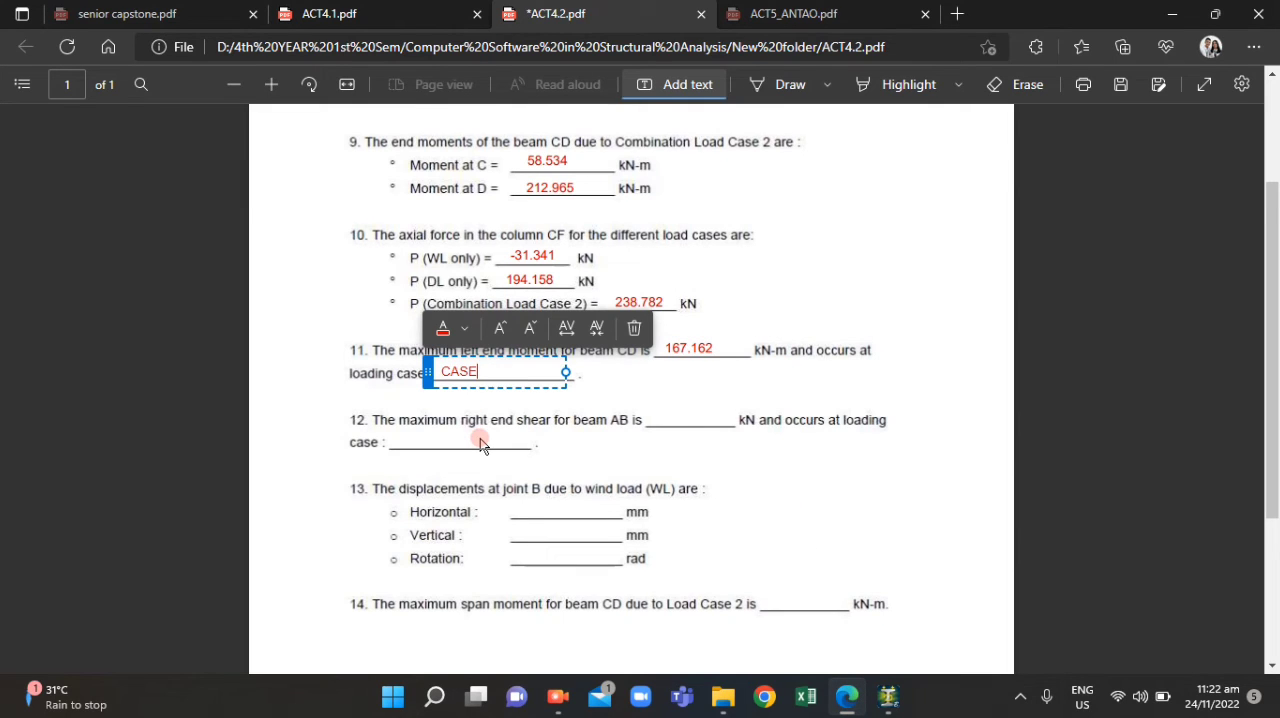
pyautogui.write(' NO.1')
pyautogui.click(584, 430)
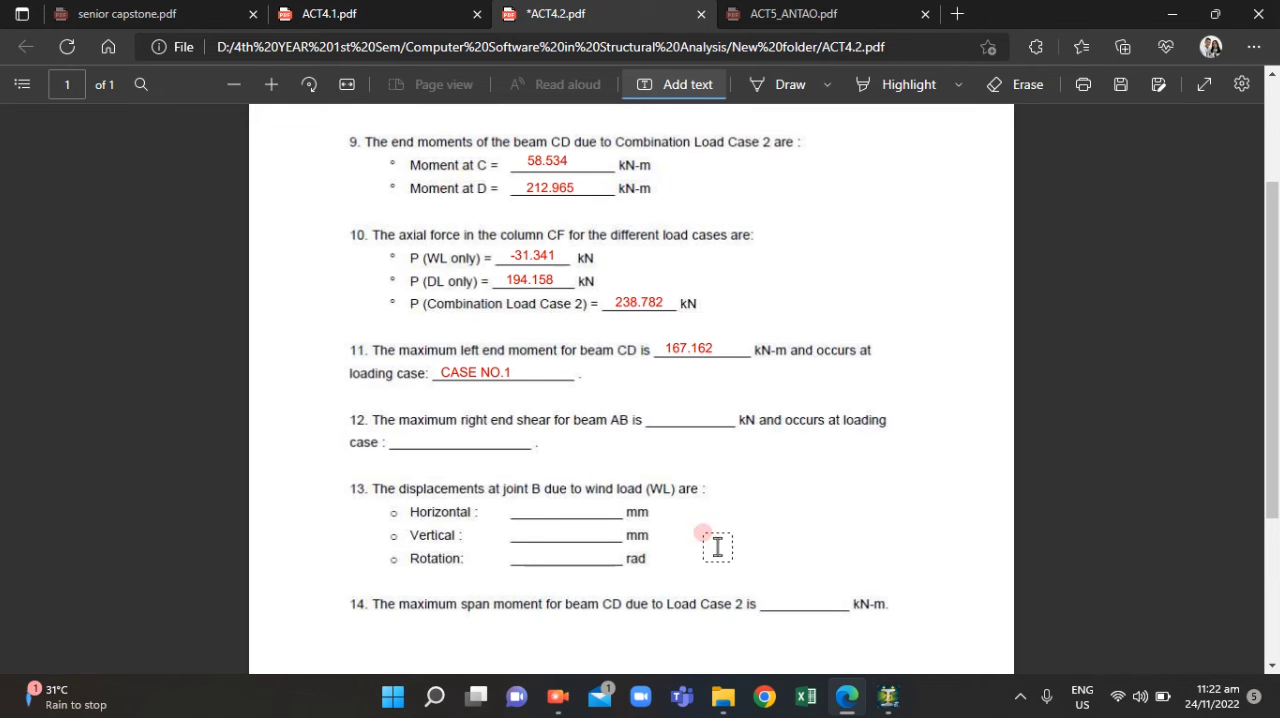
# Locate beam AB in the frame diagram of ACT4.1.pdf and return to the STAAD.Pro model
pyautogui.click(845, 700)
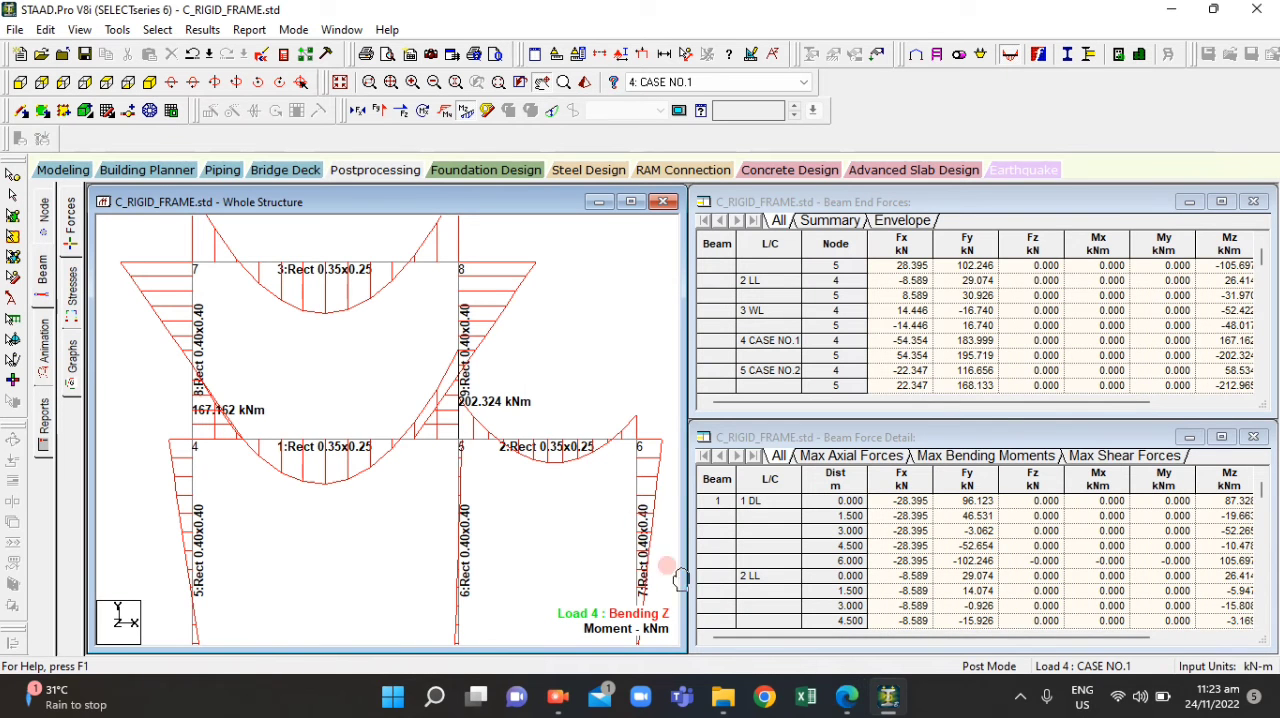
pyautogui.click(831, 699)
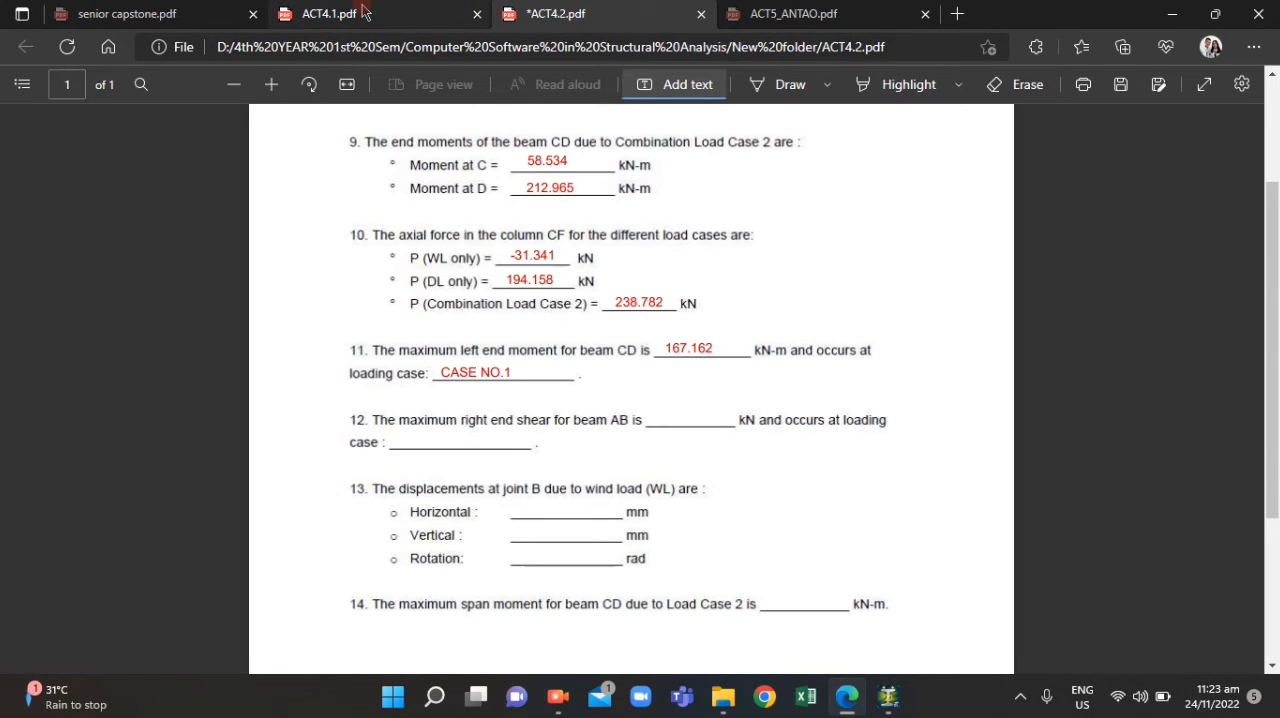
pyautogui.click(365, 12)
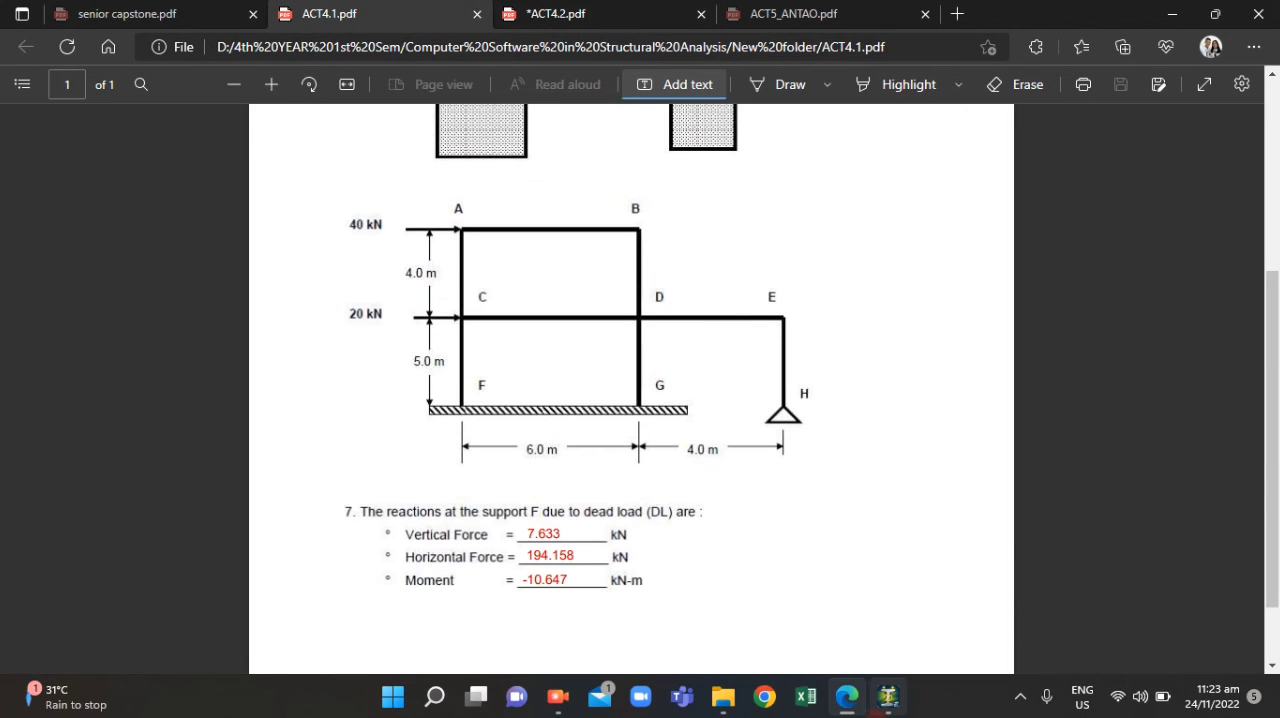
pyautogui.click(886, 705)
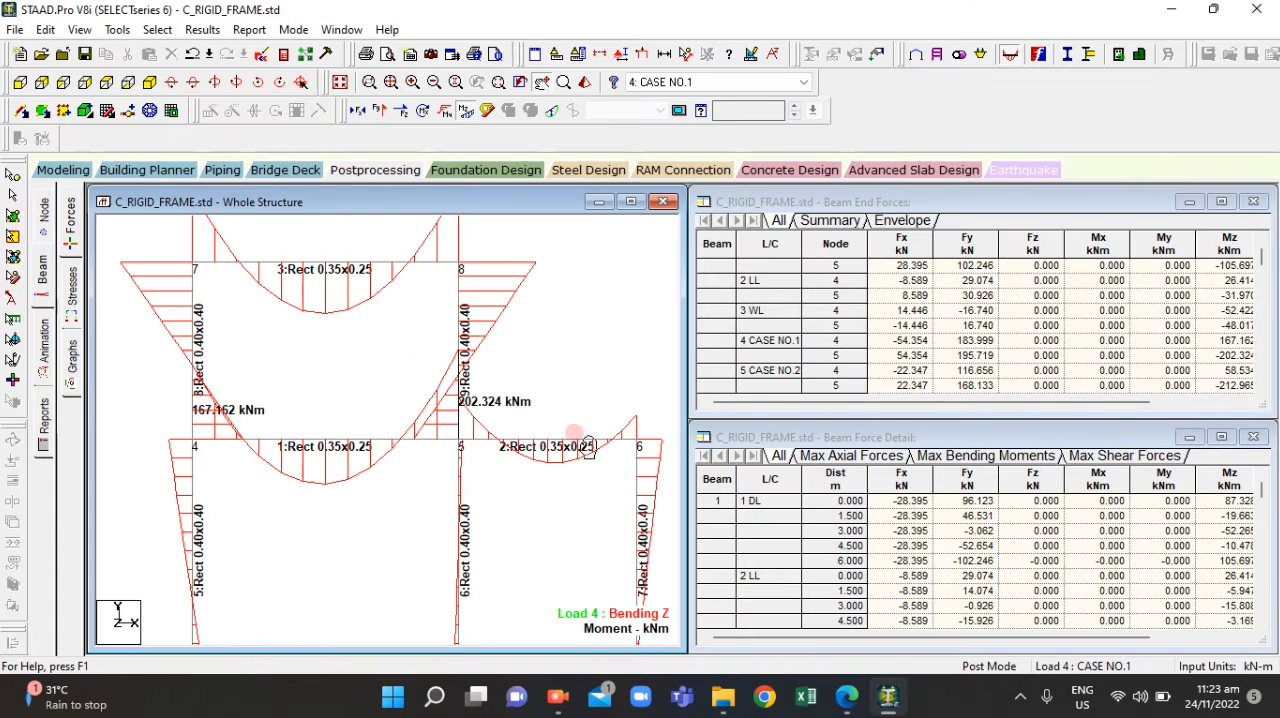
# Replace the bending Z diagram on the whole structure with the Shear Y diagram
pyautogui.scroll(-3, 420, 406)
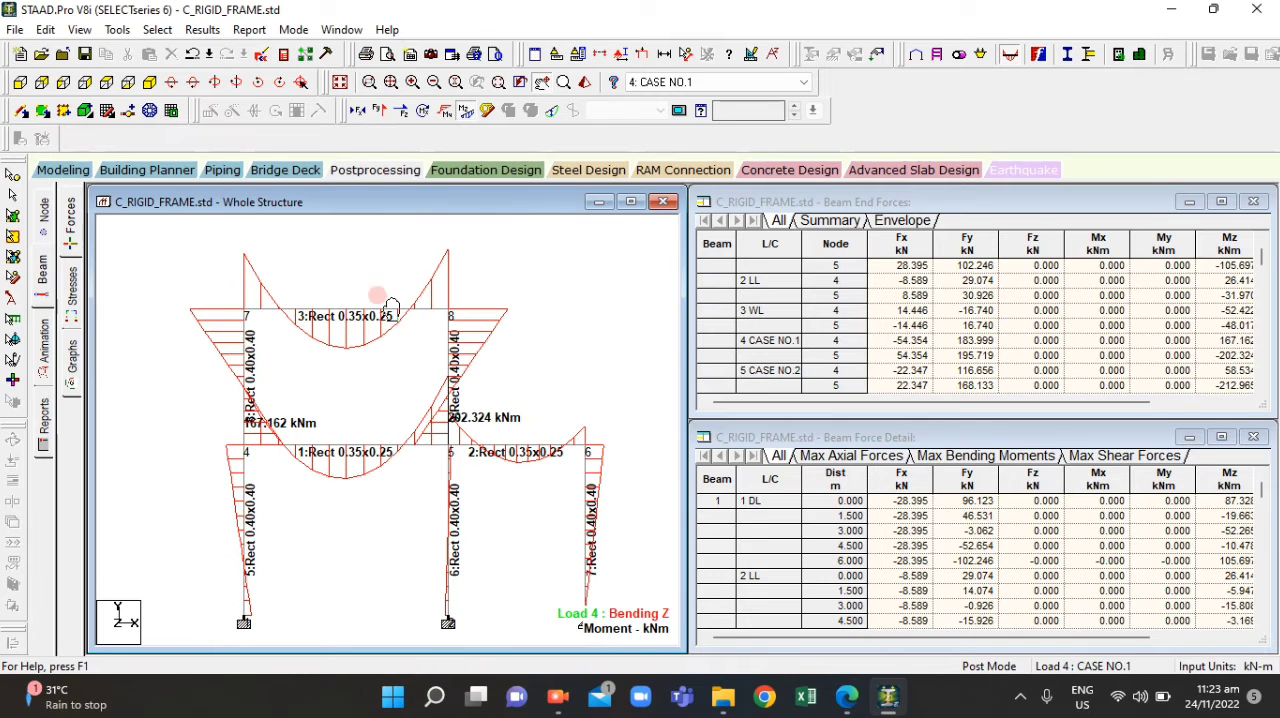
pyautogui.click(462, 115)
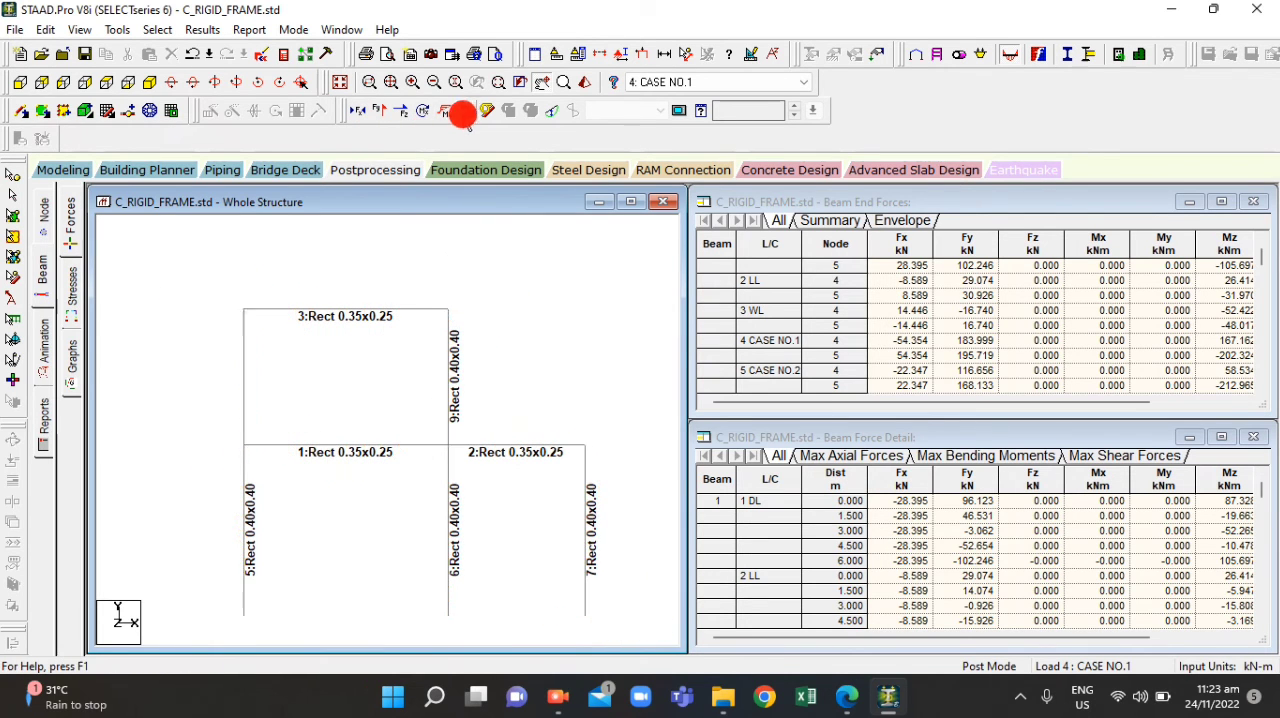
pyautogui.click(403, 112)
pyautogui.click(380, 112)
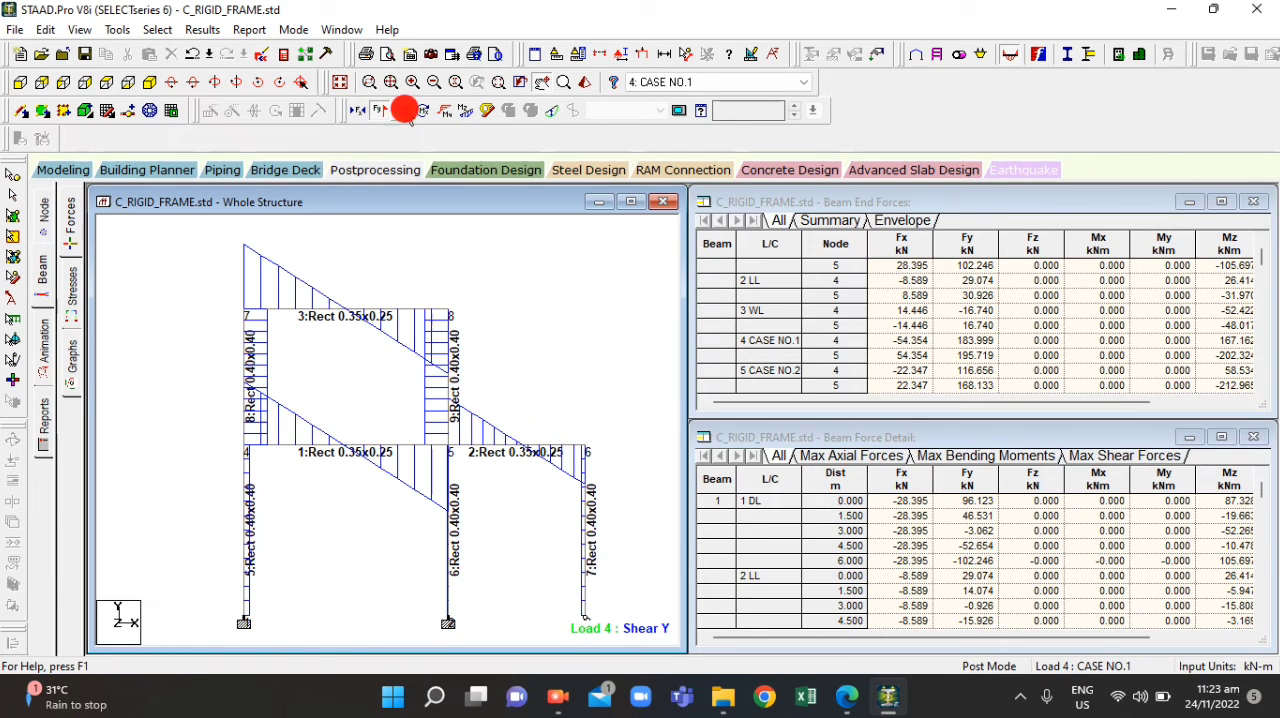
# Annotate beam 3 with its shear values at the ends, with the bending end values disabled
pyautogui.click(200, 30)
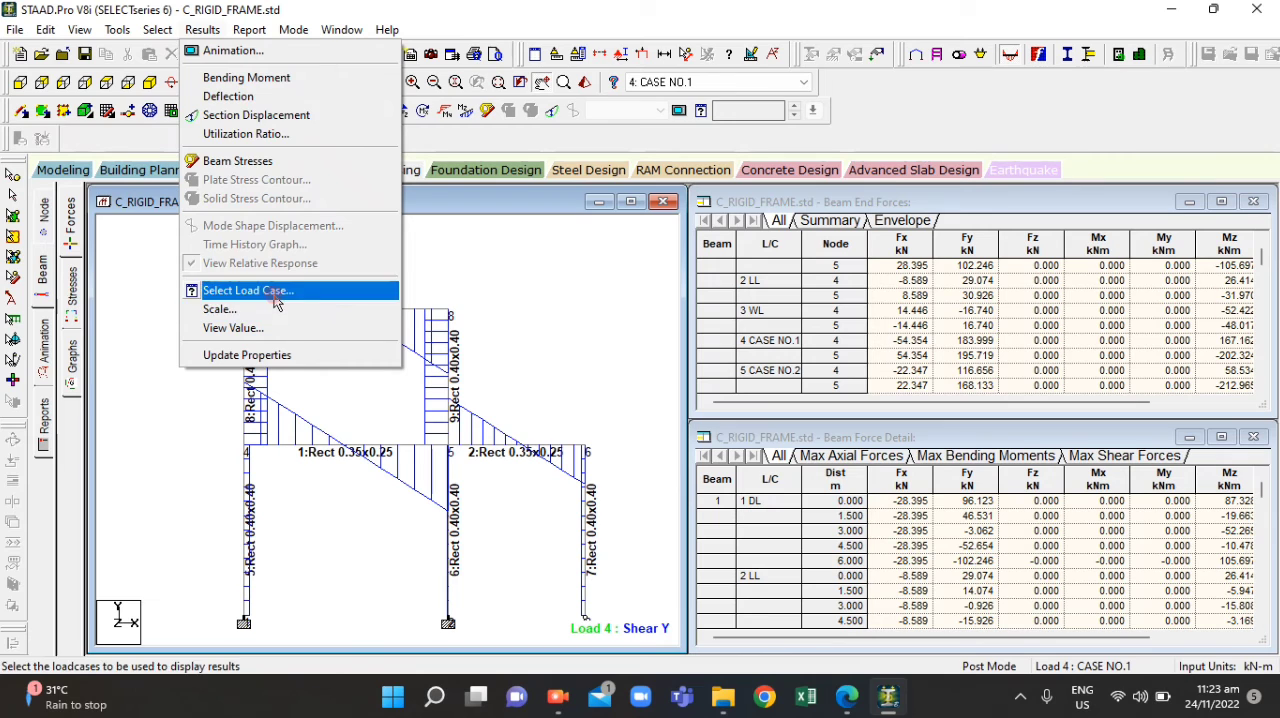
pyautogui.click(530, 296)
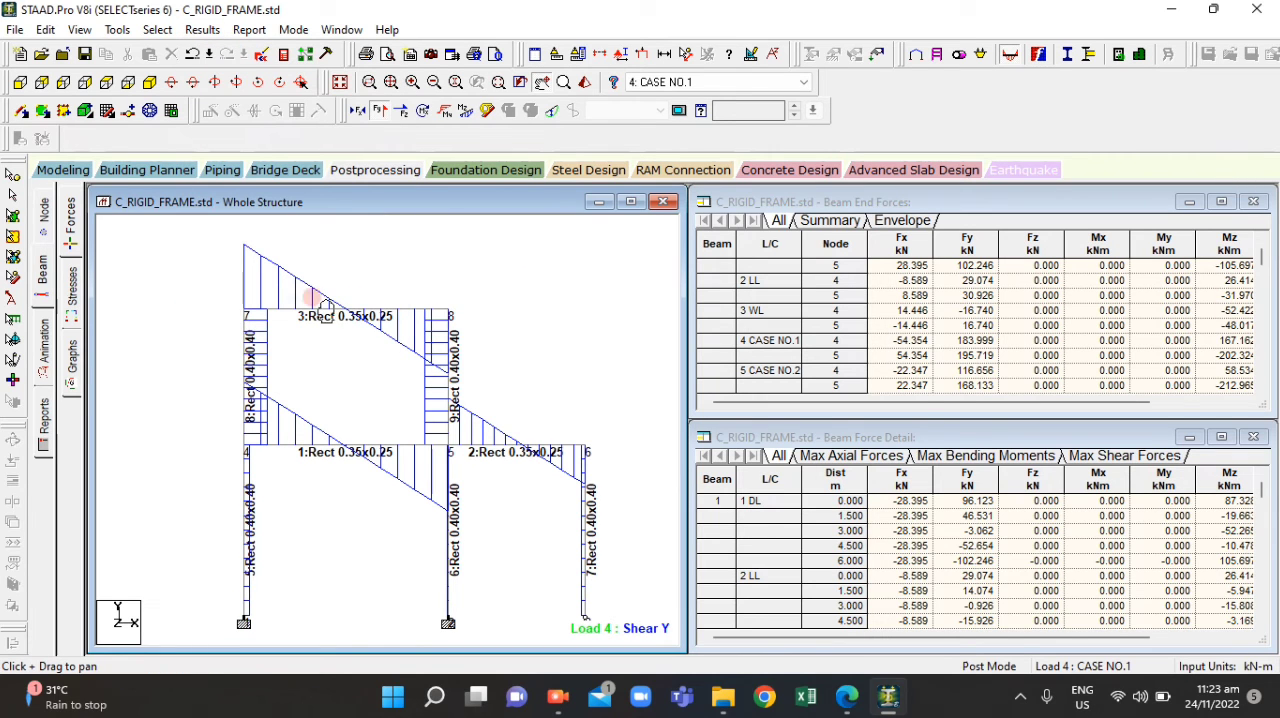
pyautogui.click(216, 31)
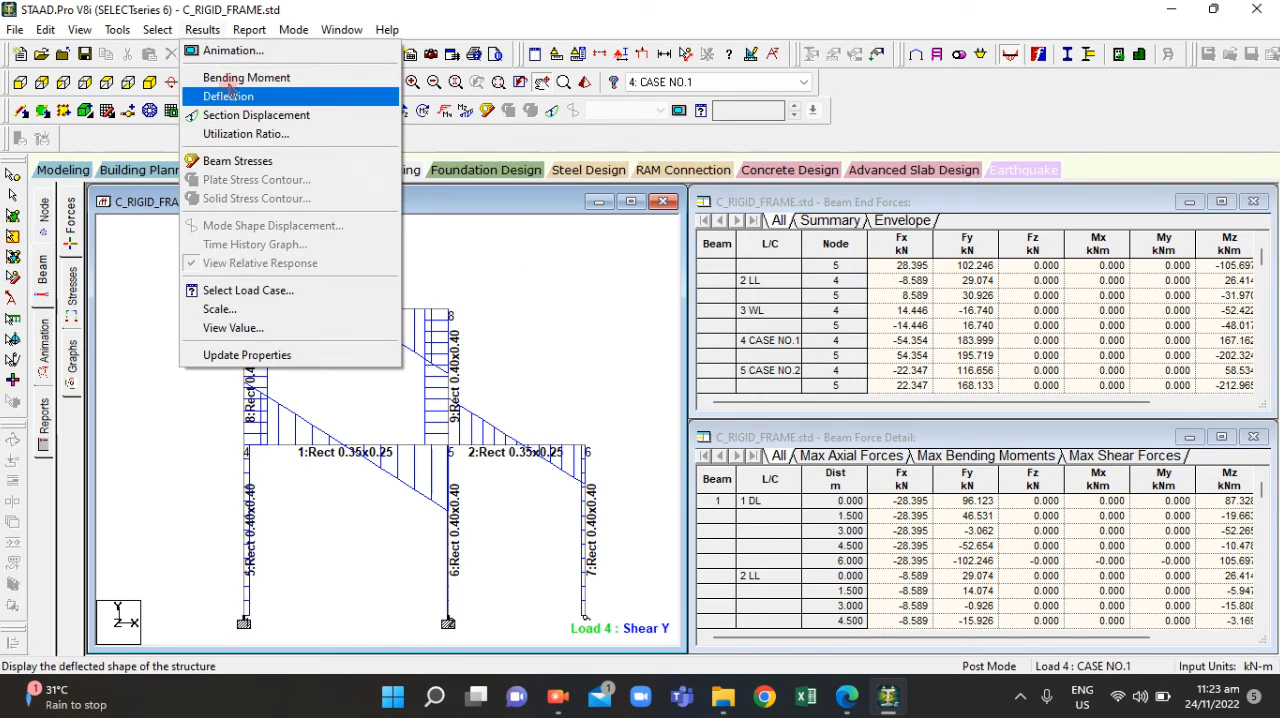
pyautogui.click(236, 328)
pyautogui.click(628, 403)
pyautogui.press('BackSpace')
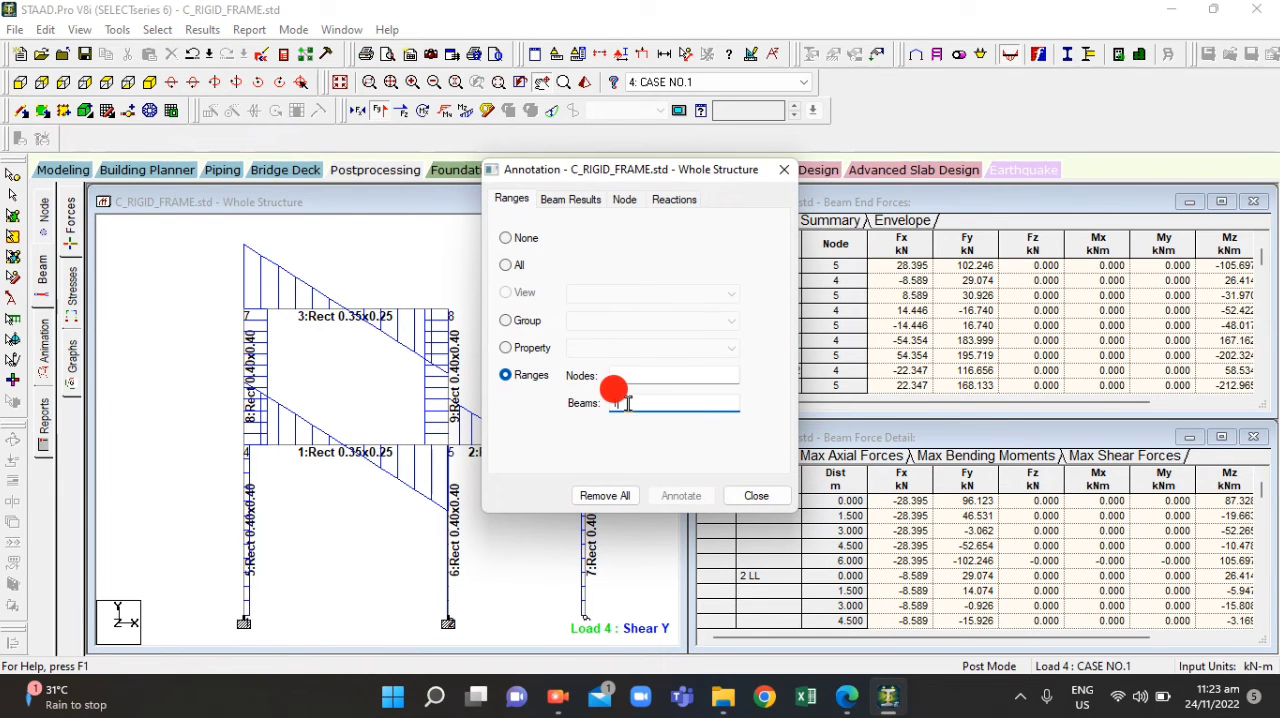
pyautogui.write('3')
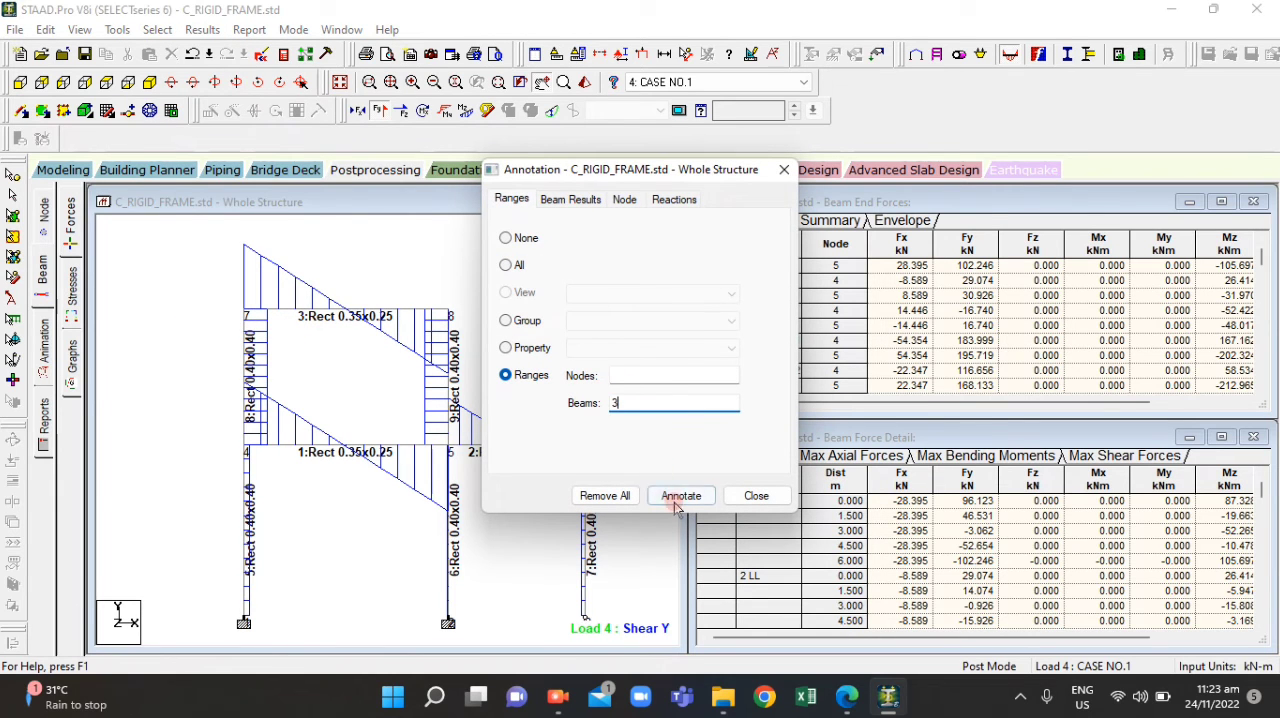
pyautogui.click(588, 203)
pyautogui.click(516, 244)
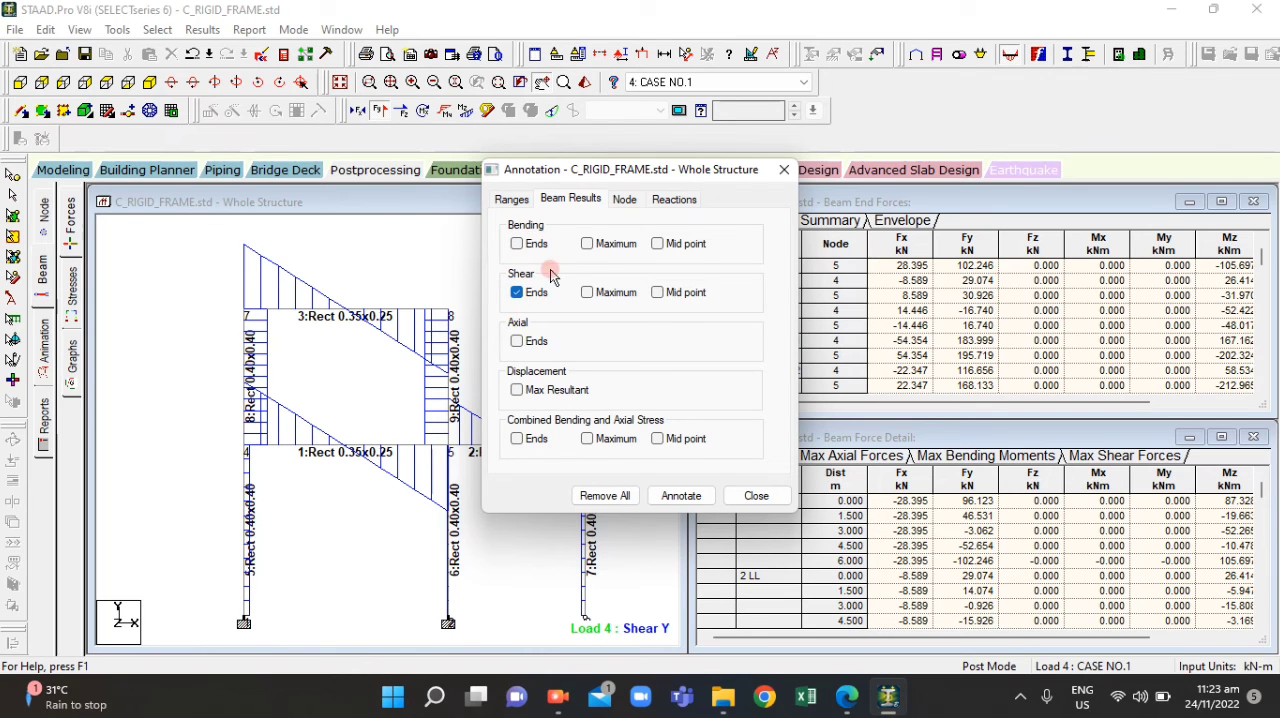
pyautogui.click(680, 495)
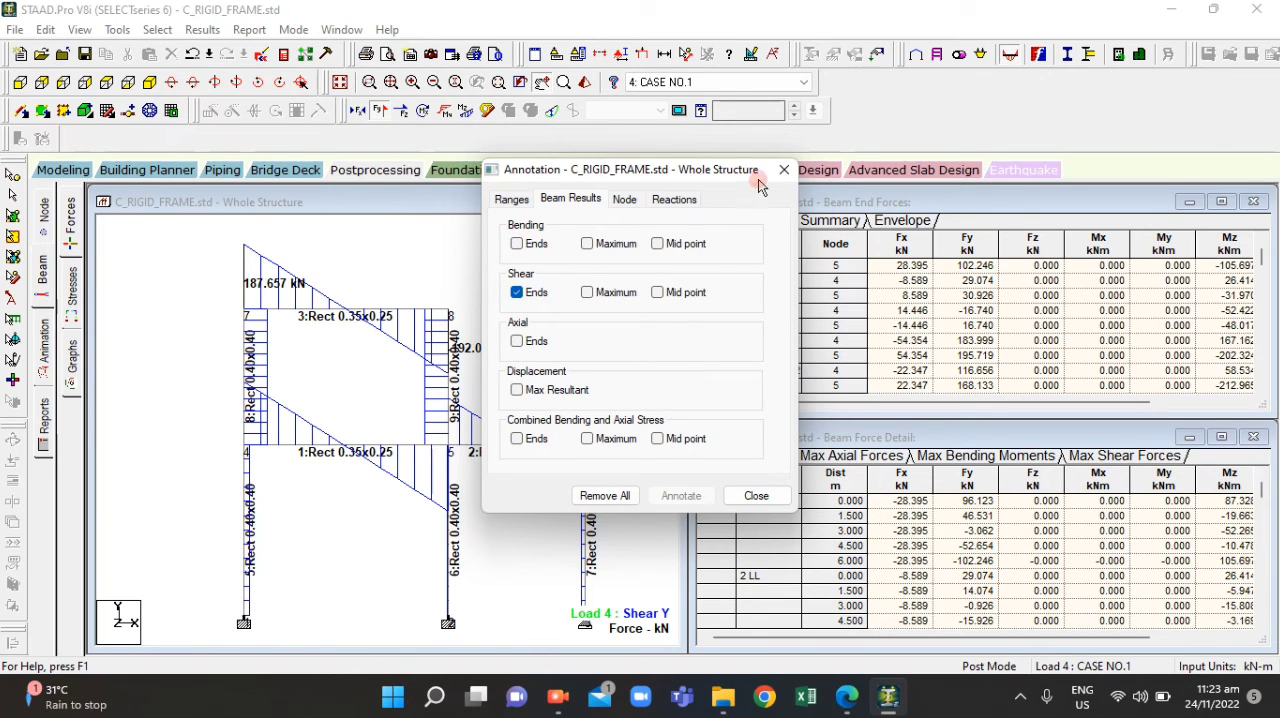
pyautogui.click(752, 494)
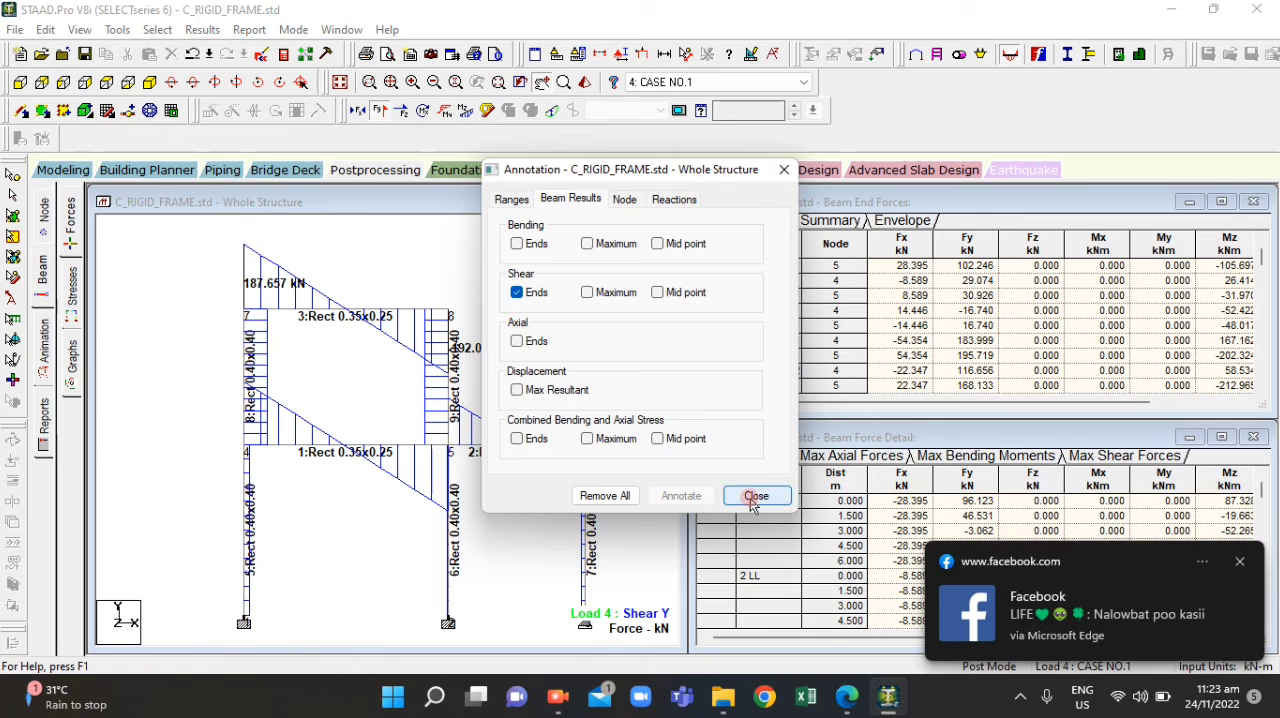
pyautogui.click(1242, 562)
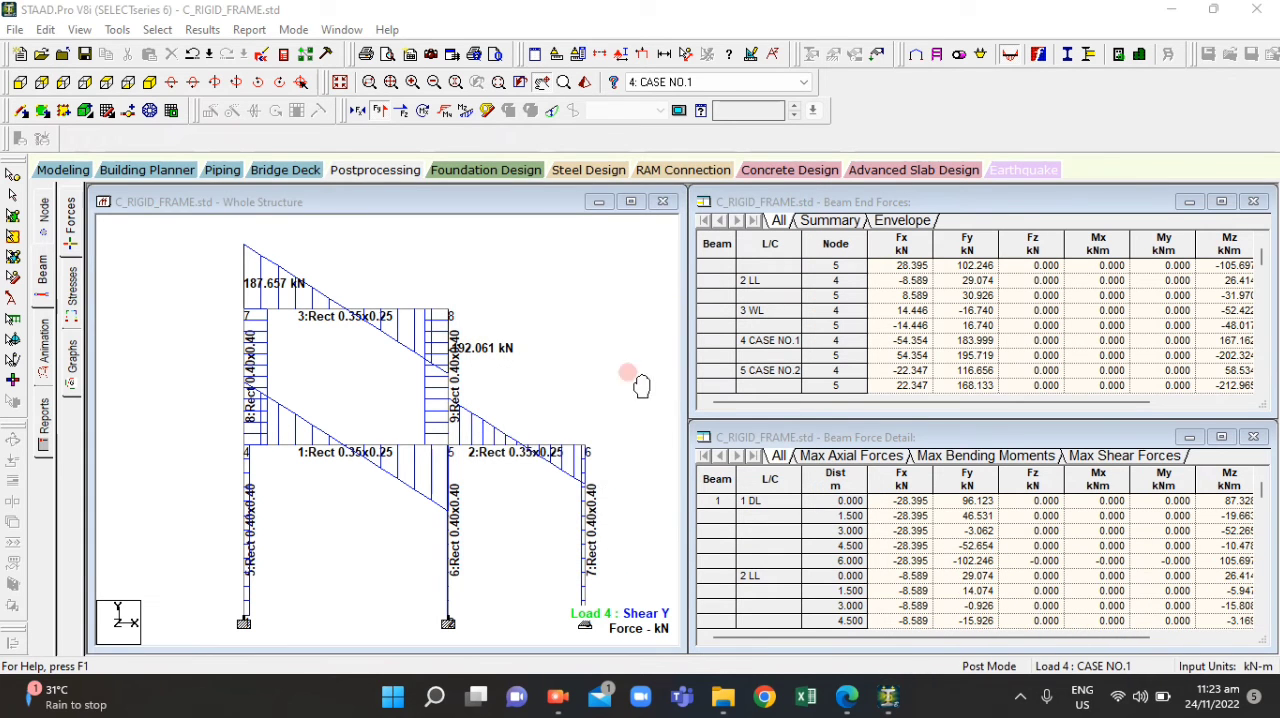
# Examine beam 3's end shear values for load case 4: CASE NO.1, dismissing the Facebook notifications
pyautogui.scroll(1, 302, 303)
pyautogui.moveTo(318, 338); pyautogui.dragTo(472, 544)
pyautogui.scroll(1, 258, 427)
pyautogui.moveTo(404, 490); pyautogui.dragTo(395, 514)
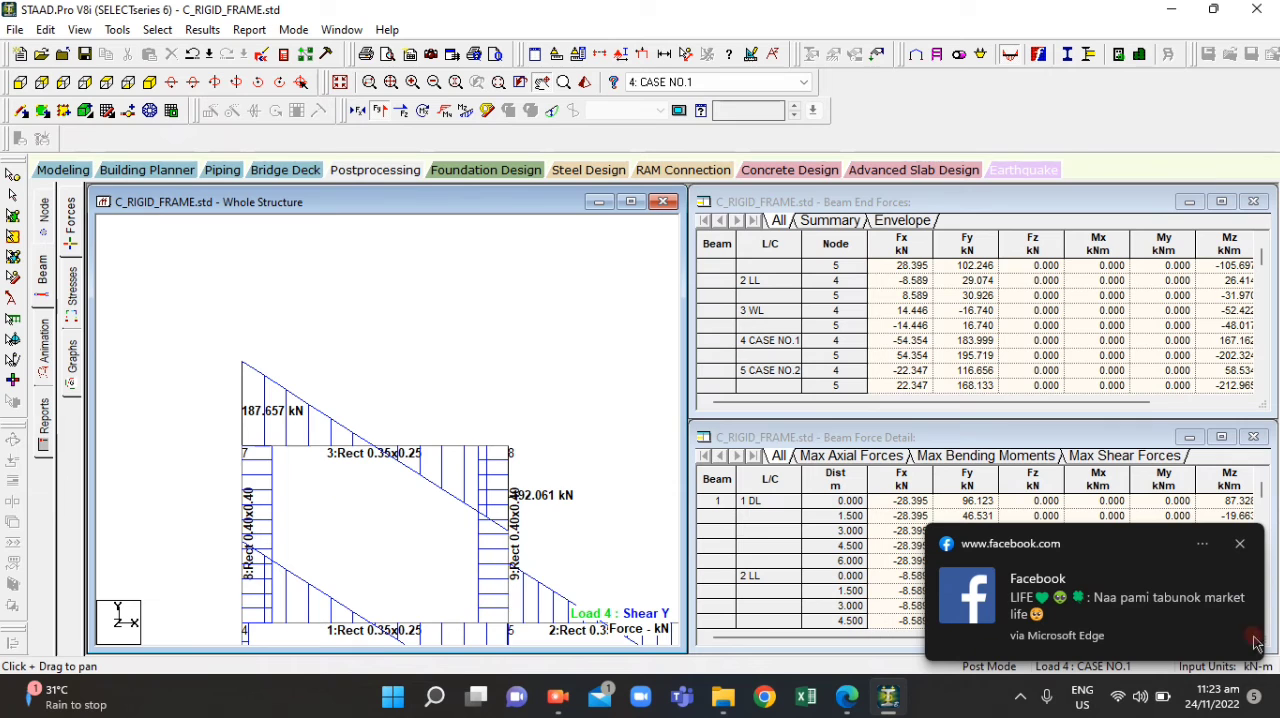
pyautogui.click(1243, 545)
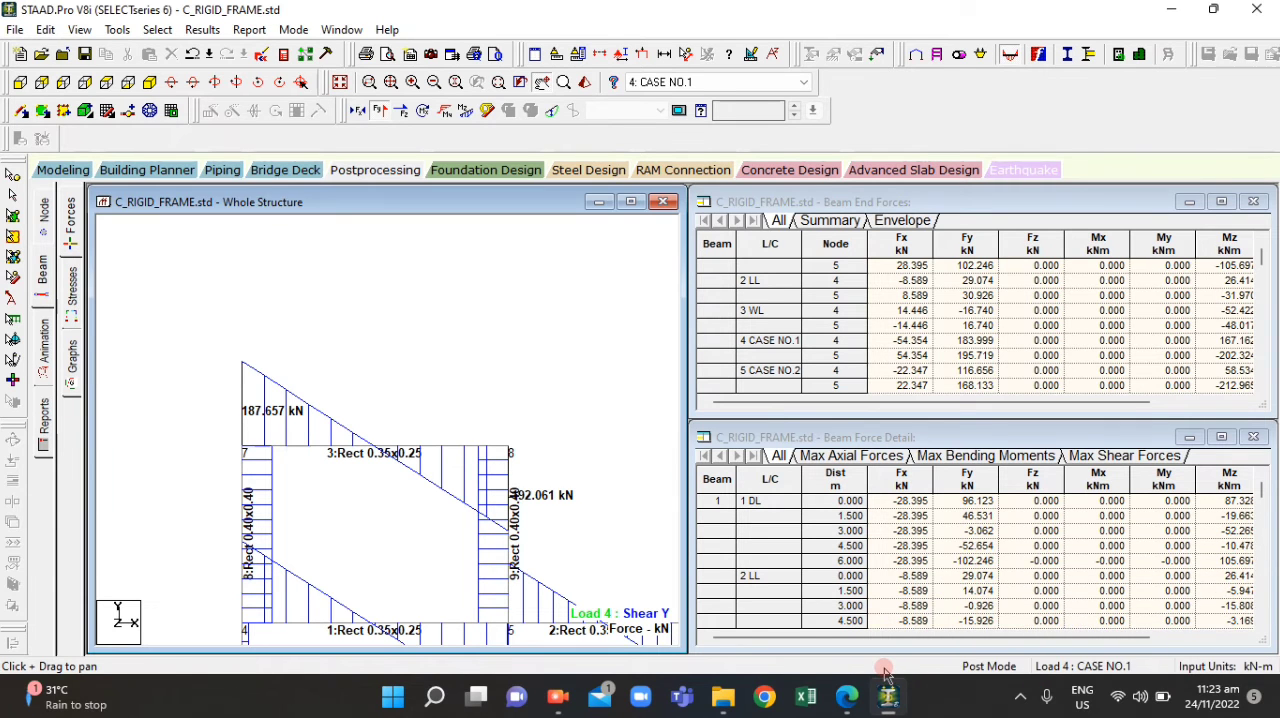
pyautogui.moveTo(428, 540); pyautogui.dragTo(375, 430)
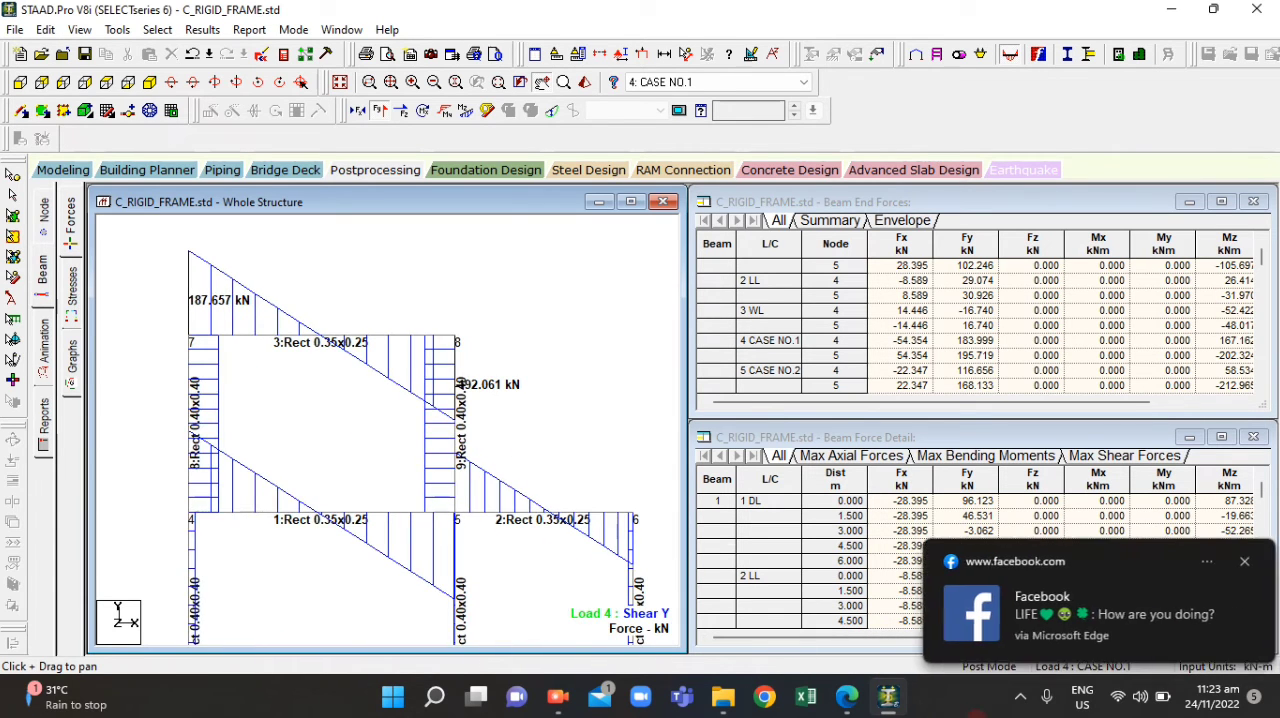
pyautogui.click(1245, 563)
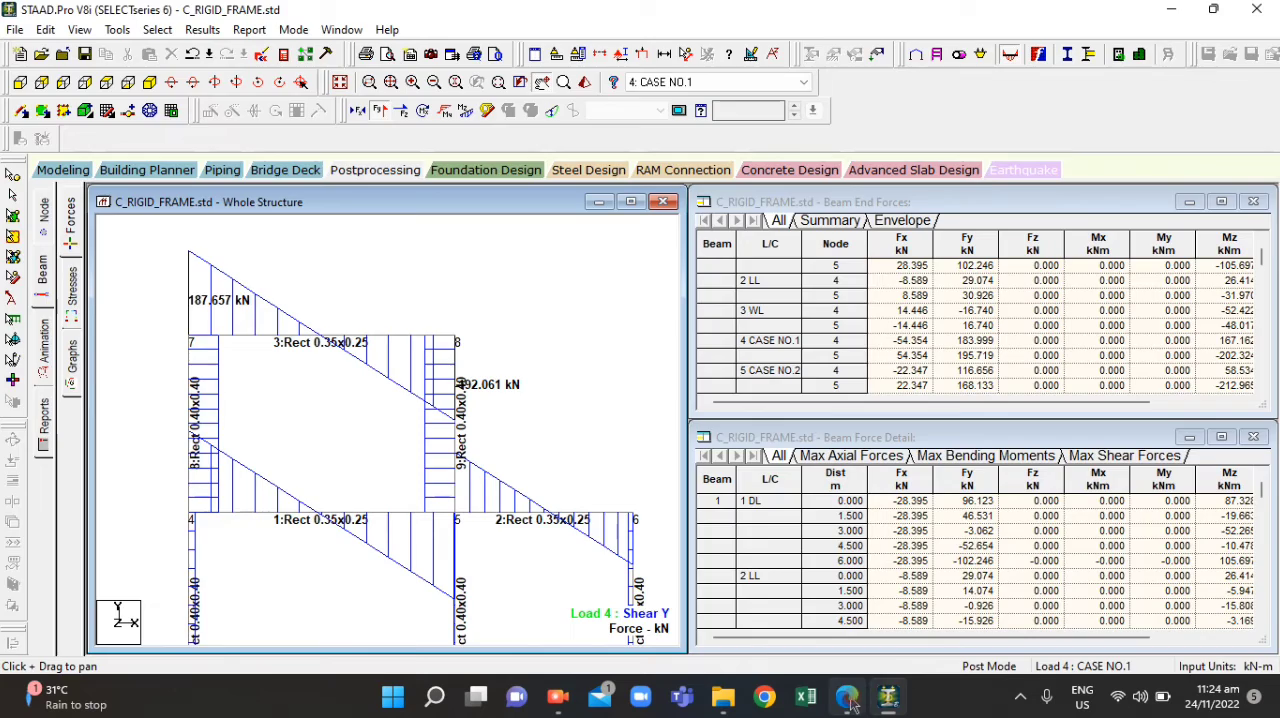
# Check what question 12 asks in ACT4.2.pdf and return to the STAAD.Pro model
pyautogui.click(846, 699)
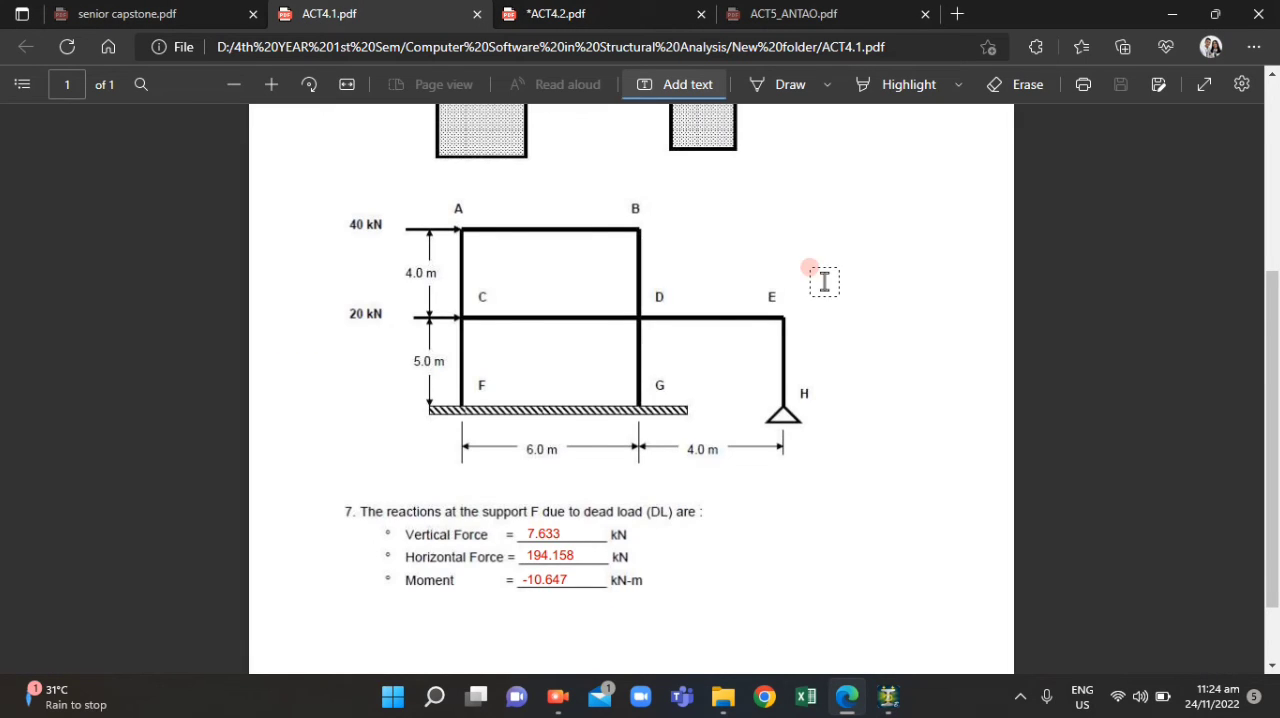
pyautogui.click(592, 13)
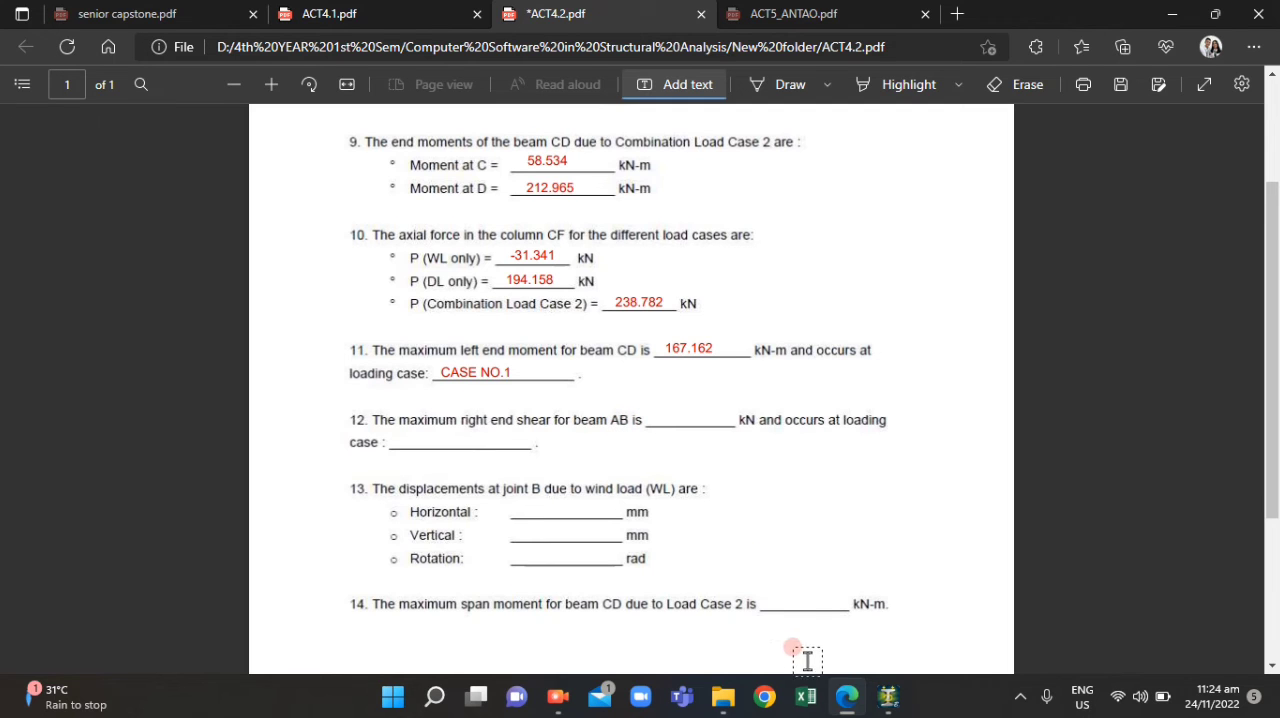
pyautogui.click(857, 707)
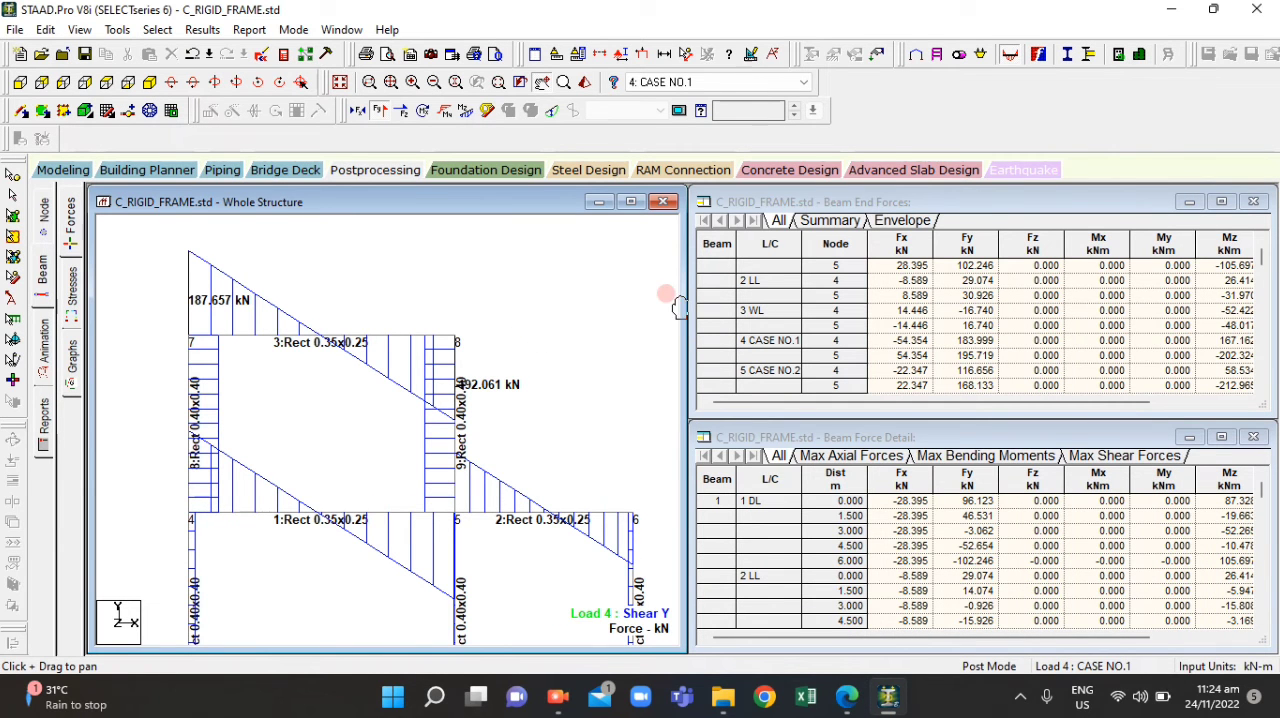
# Show load case 1: DL for beam 3's right end shear and check it against question 12 in ACT4.2.pdf
pyautogui.click(718, 82)
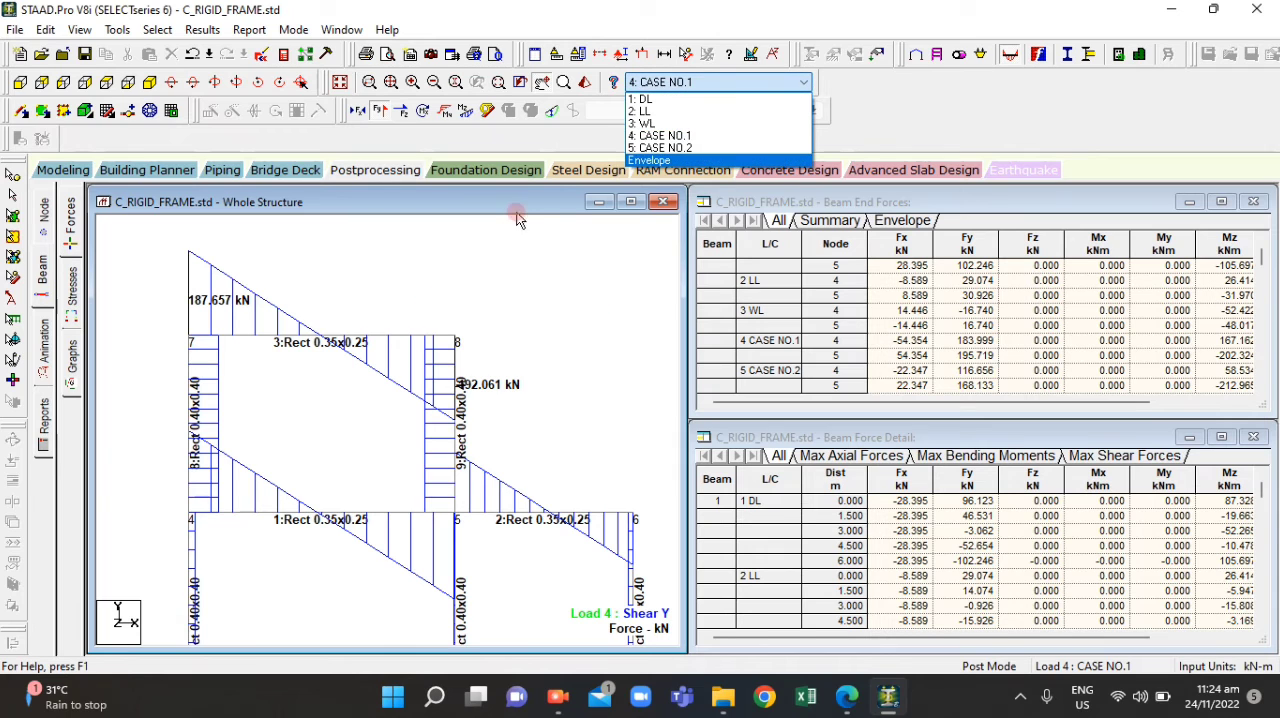
pyautogui.click(648, 99)
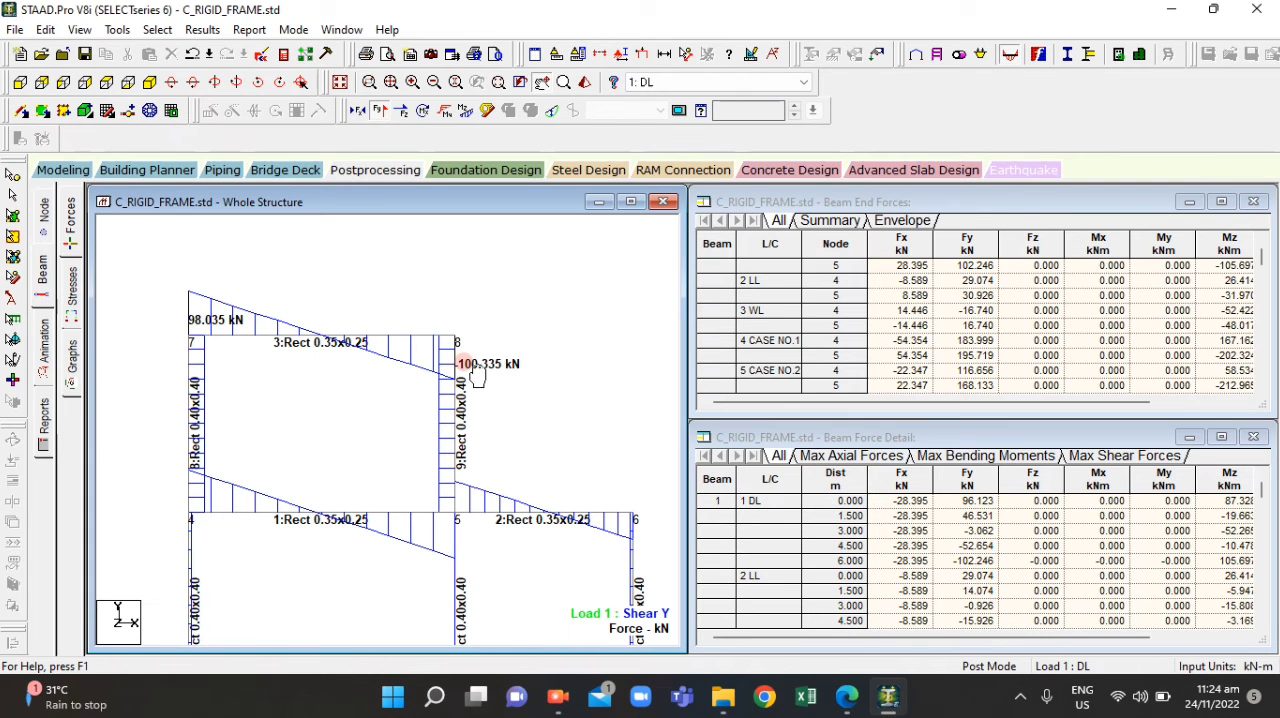
pyautogui.click(847, 697)
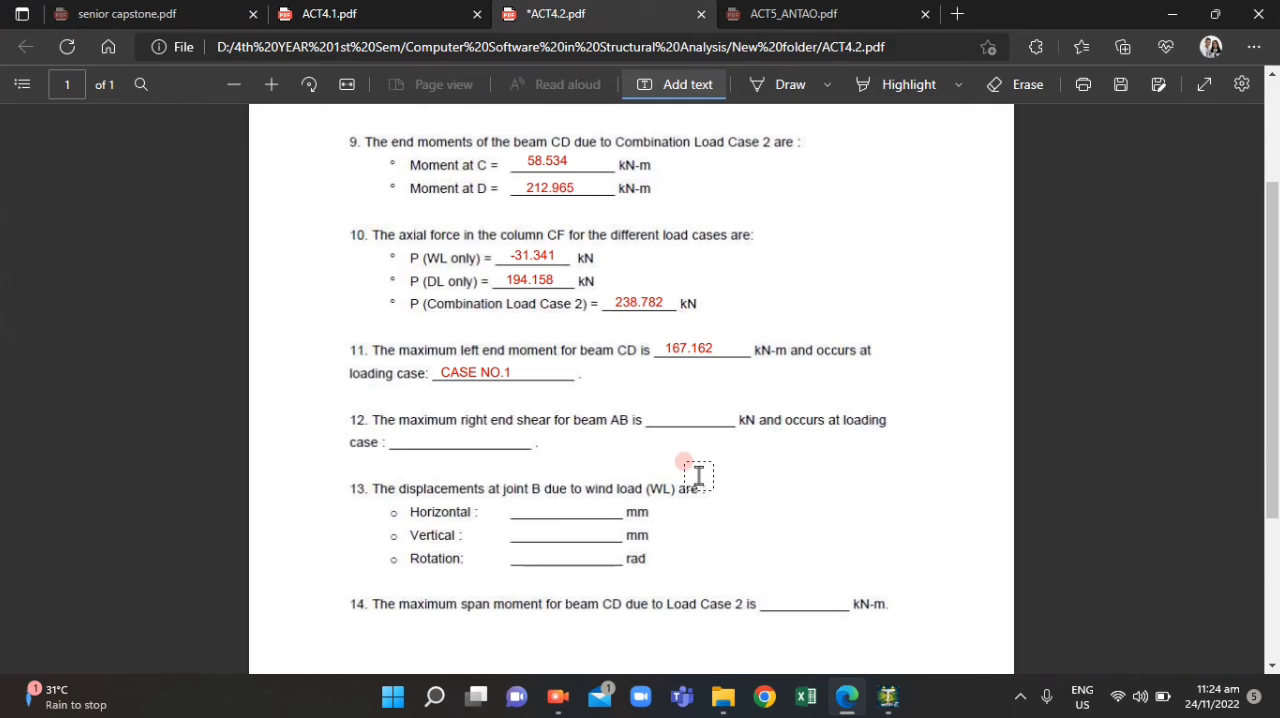
pyautogui.click(847, 697)
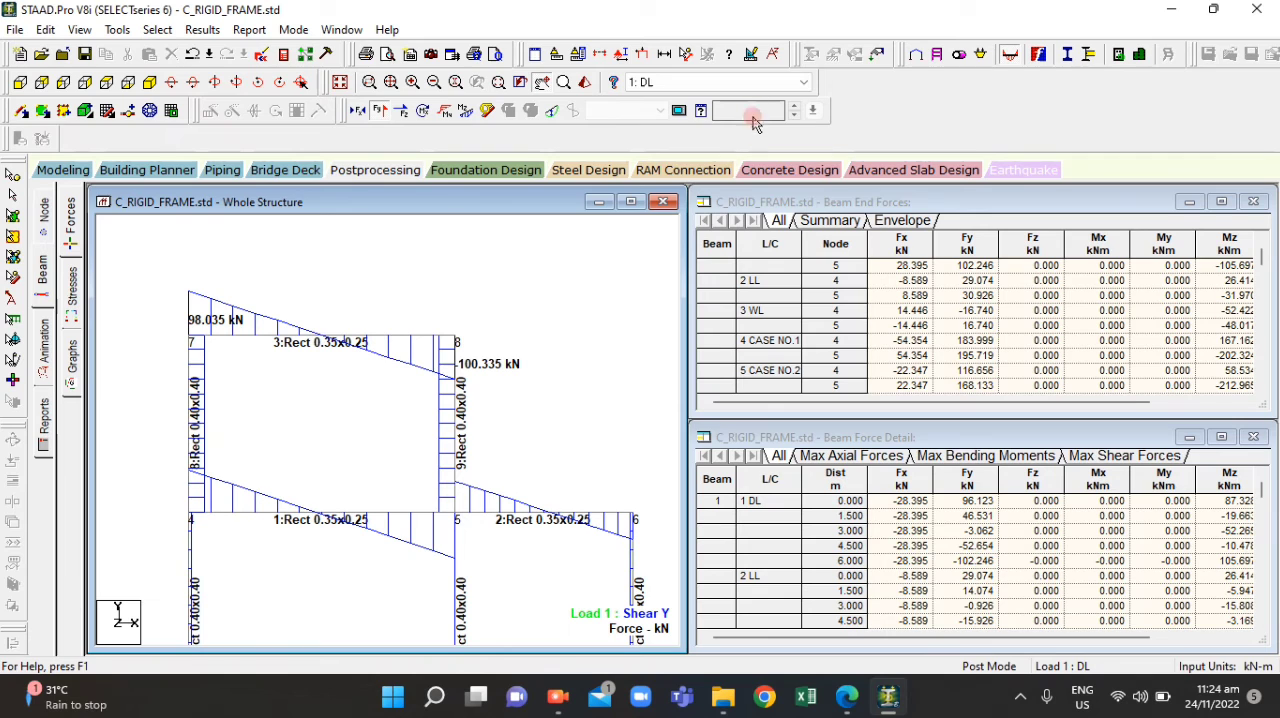
# Compare beam 3's right end shear across load cases 2: LL, 3: WL and 4: CASE NO.1
pyautogui.click(804, 82)
pyautogui.click(708, 108)
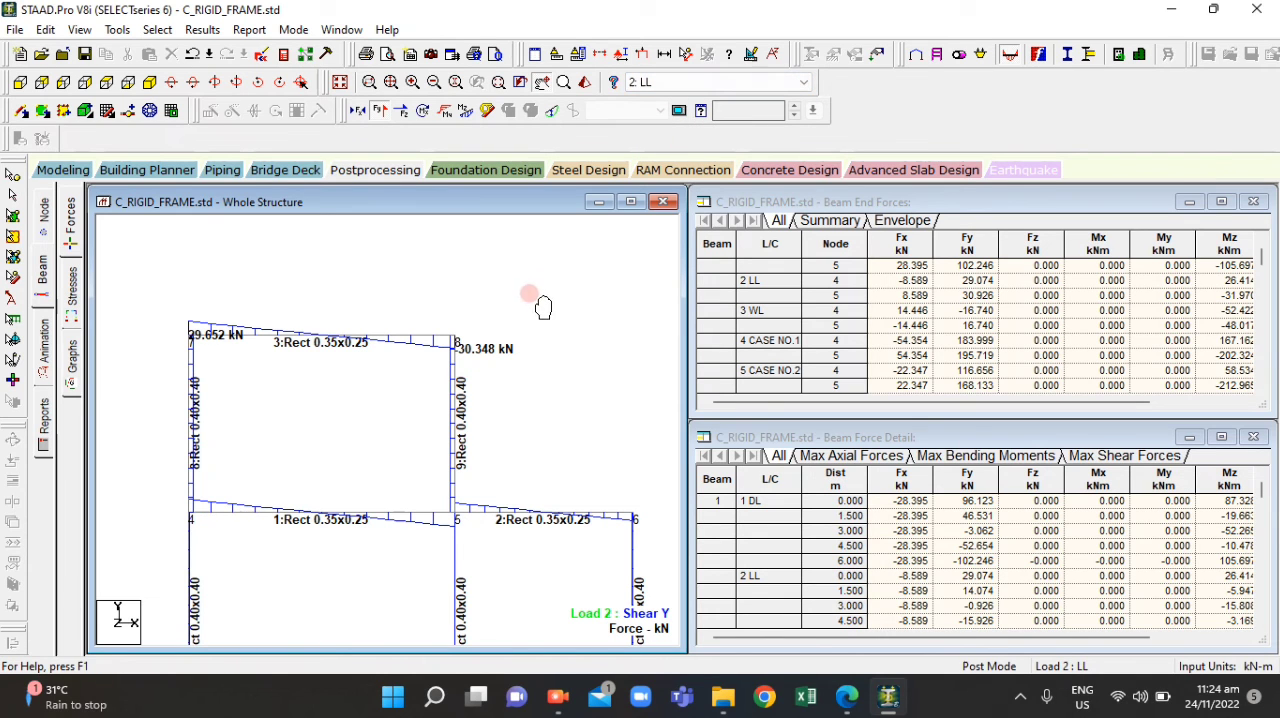
pyautogui.click(772, 84)
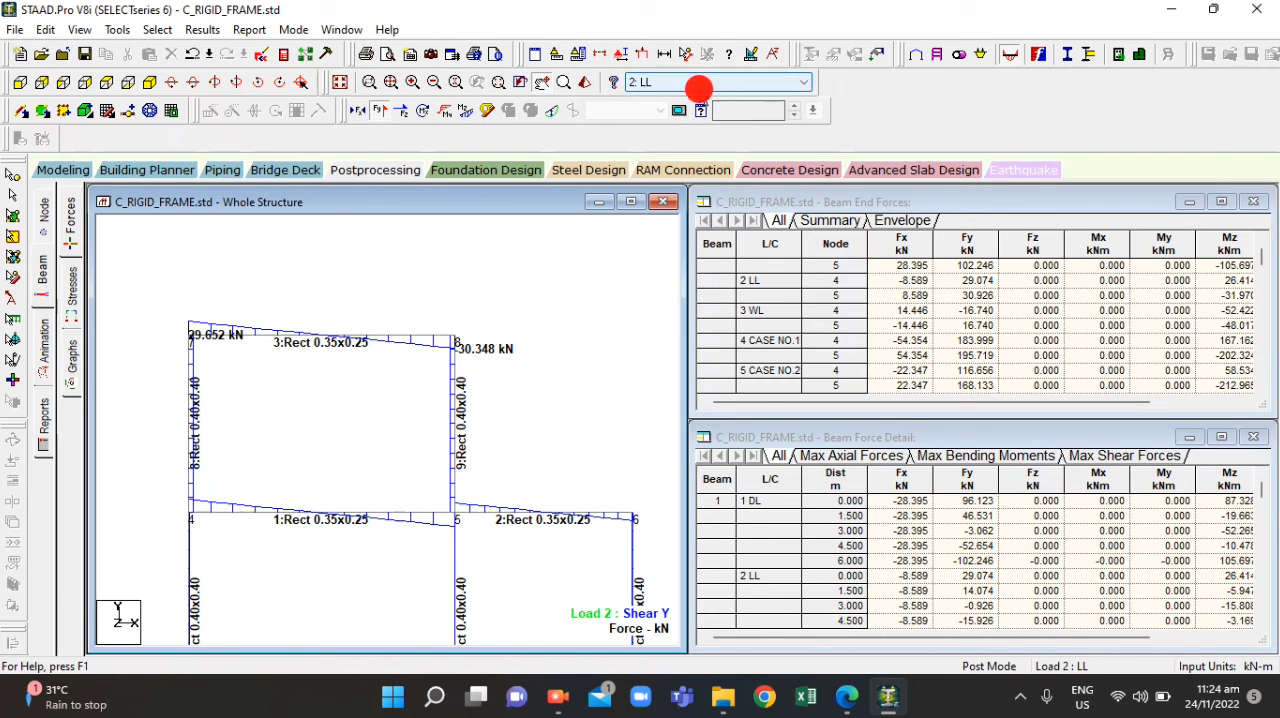
pyautogui.click(696, 121)
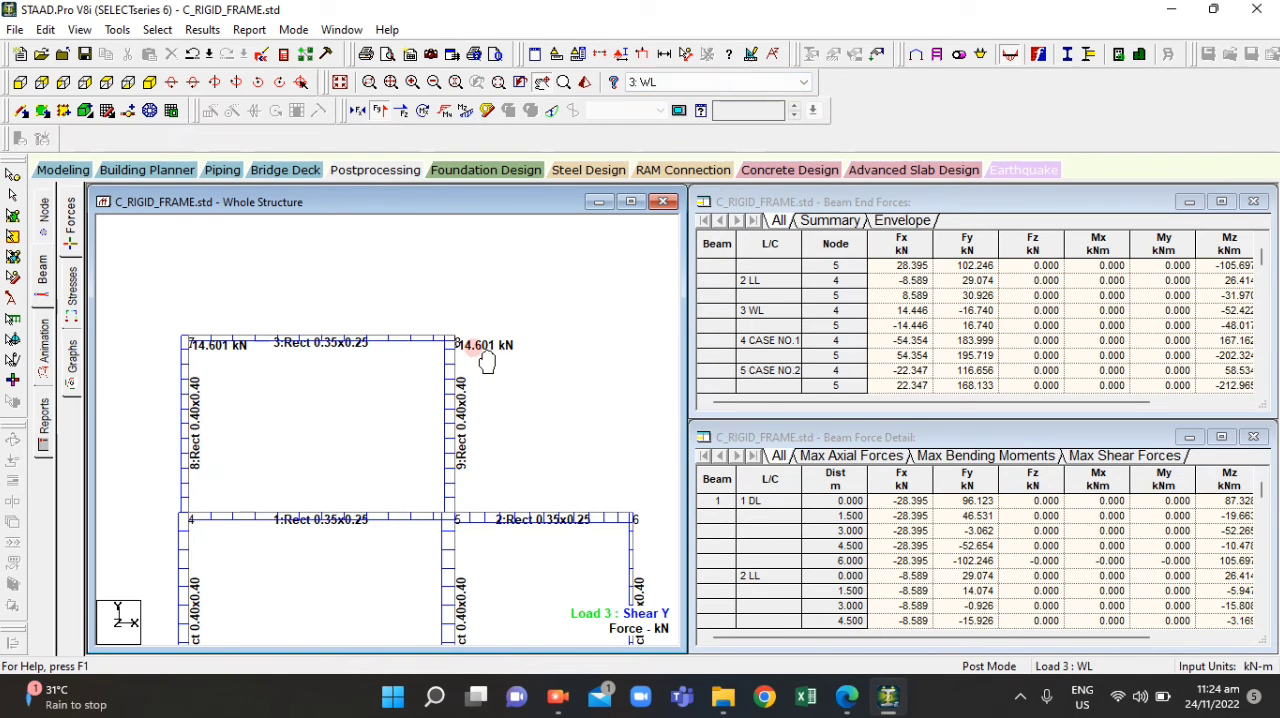
pyautogui.click(729, 88)
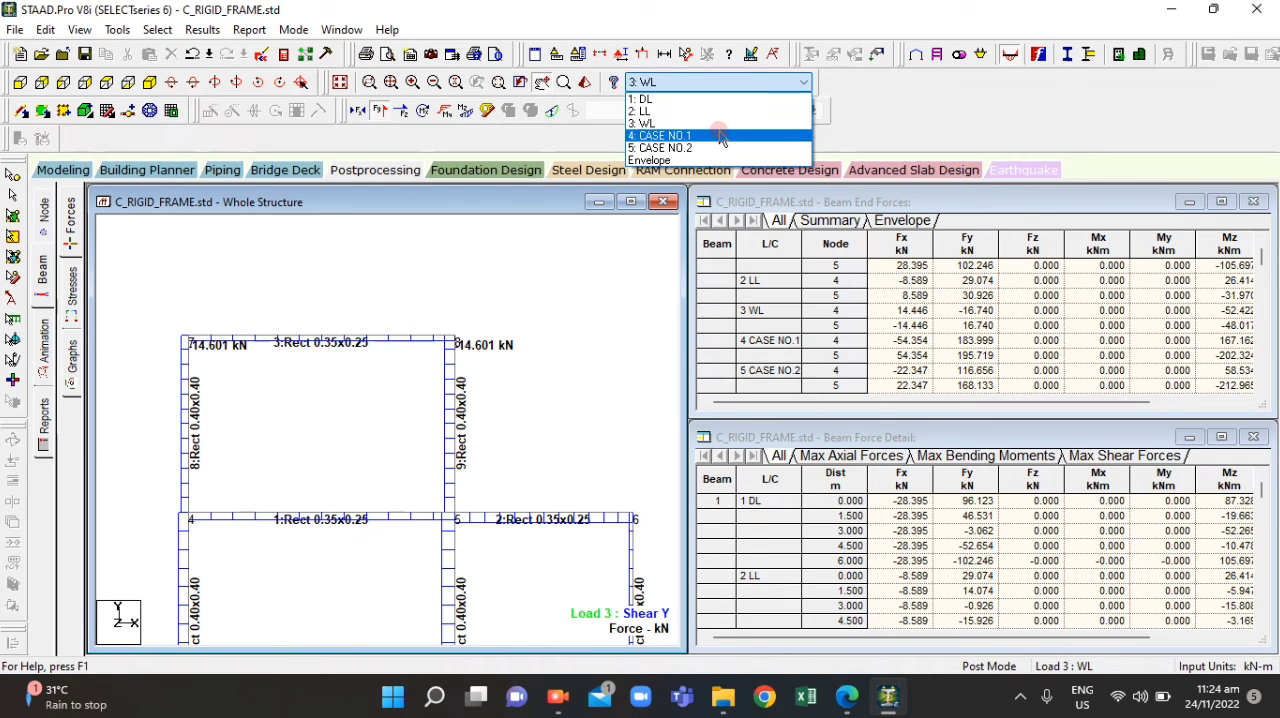
pyautogui.click(722, 137)
pyautogui.scroll(3, 470, 375)
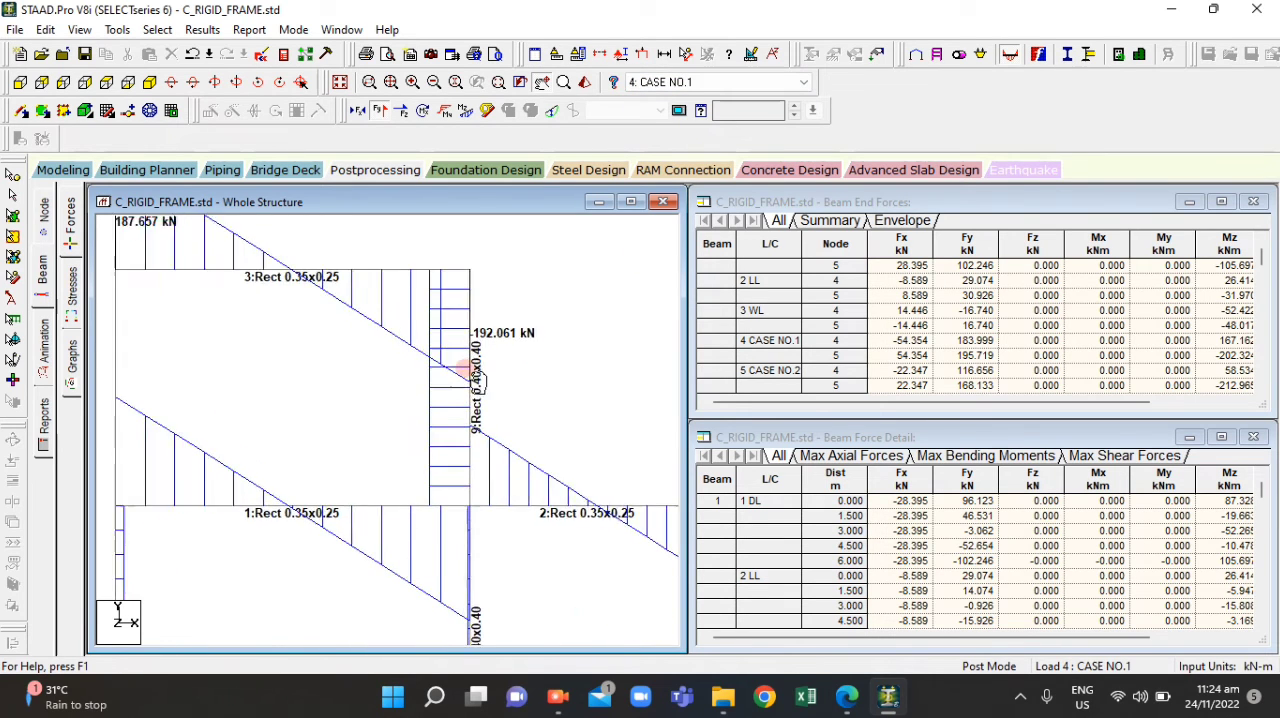
# Compare beam 3's right end shear between load cases 5: CASE NO.2 and 4: CASE NO.1
pyautogui.scroll(-3, 470, 375)
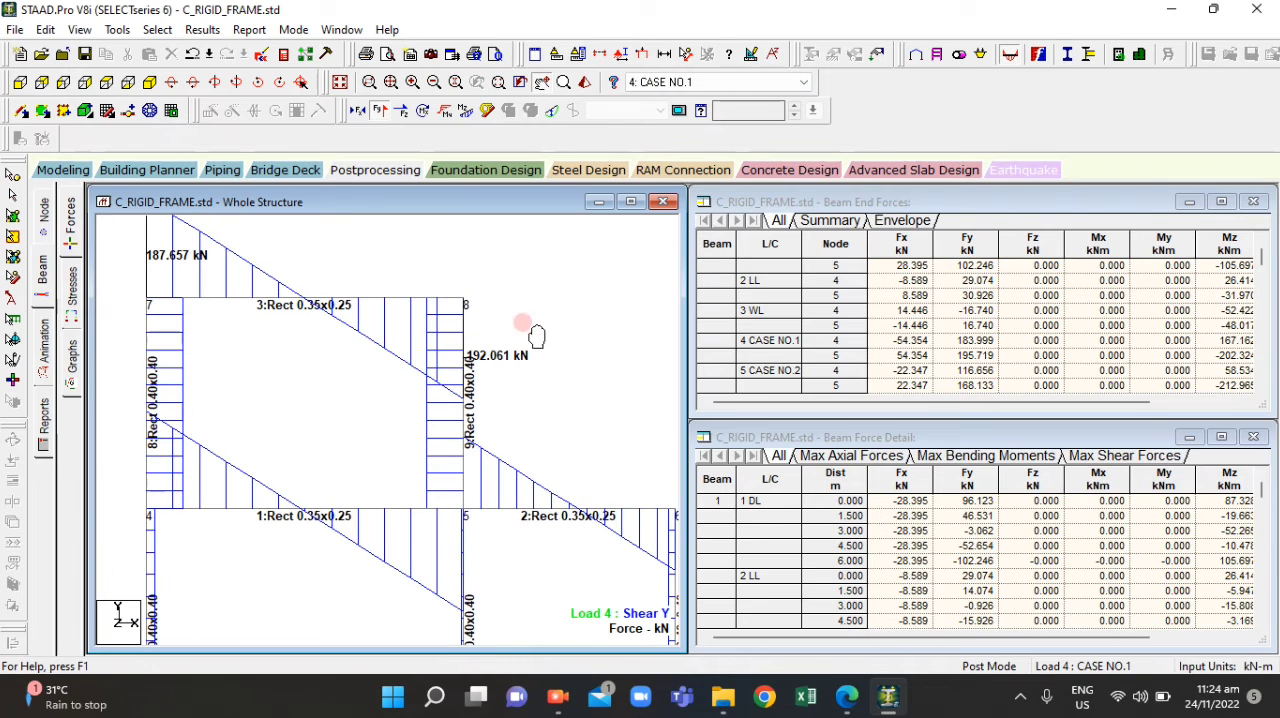
pyautogui.click(729, 86)
pyautogui.click(716, 143)
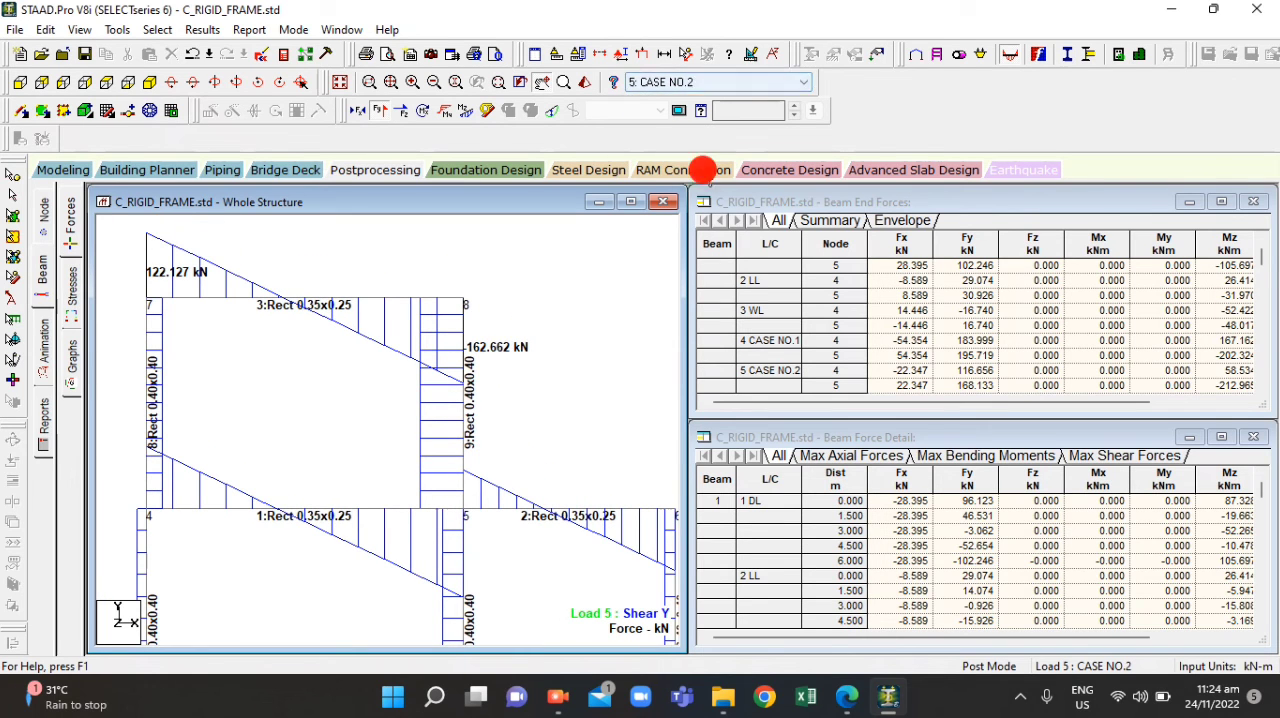
pyautogui.click(729, 82)
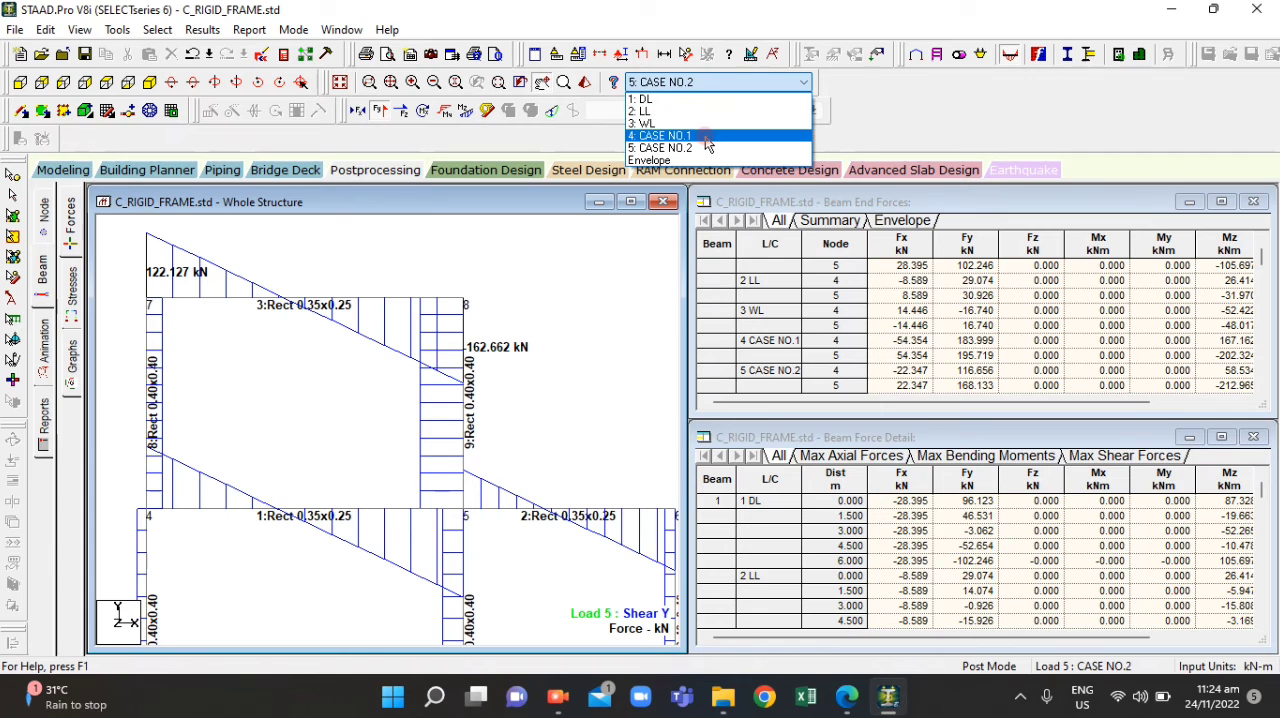
pyautogui.click(706, 137)
pyautogui.scroll(2, 455, 371)
pyautogui.moveTo(512, 318); pyautogui.dragTo(493, 349, button='middle')
pyautogui.scroll(1, 461, 345)
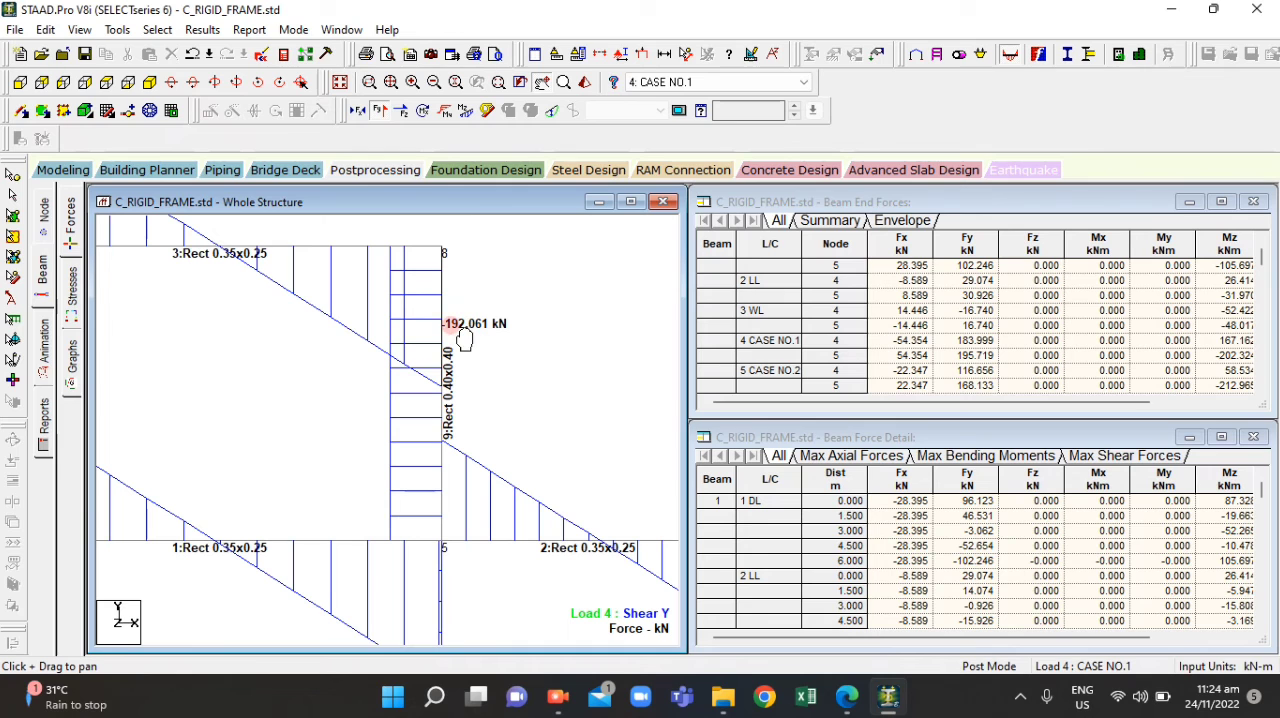
# Switch to ACT4.2.pdf and fill in question 12's maximum right end shear for beam AB as -192.061 kN
pyautogui.click(846, 697)
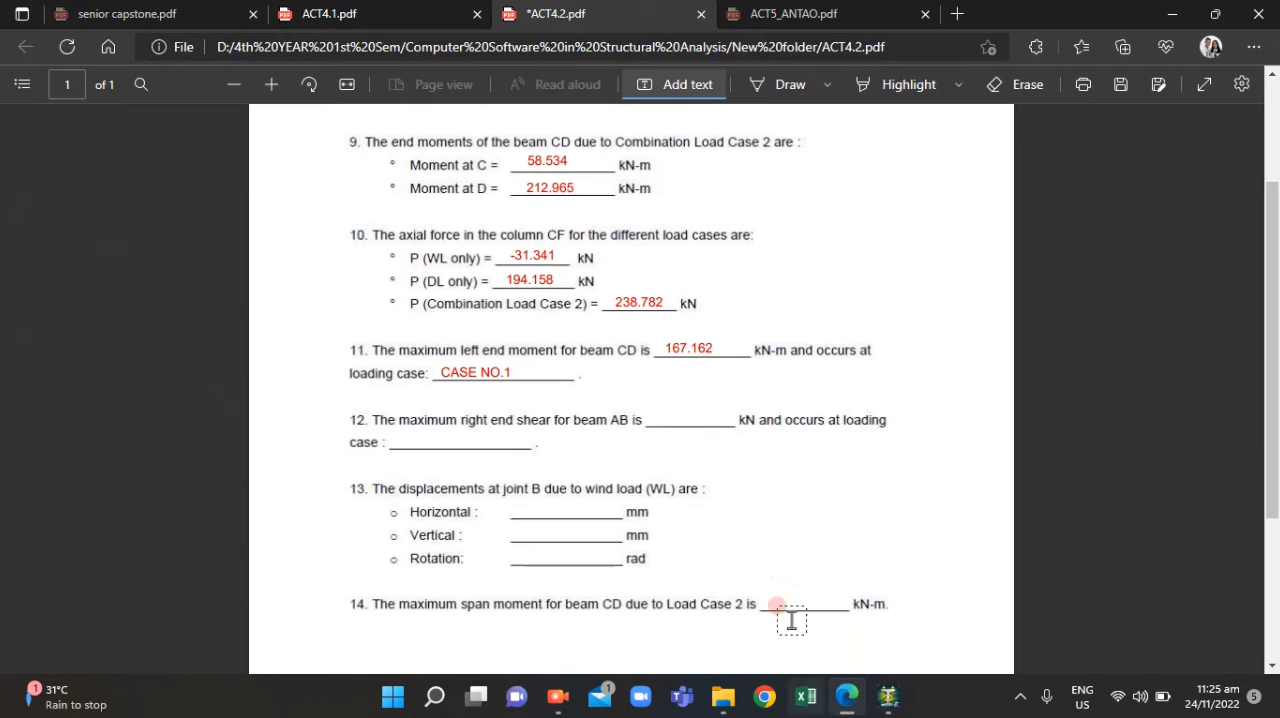
pyautogui.click(659, 417)
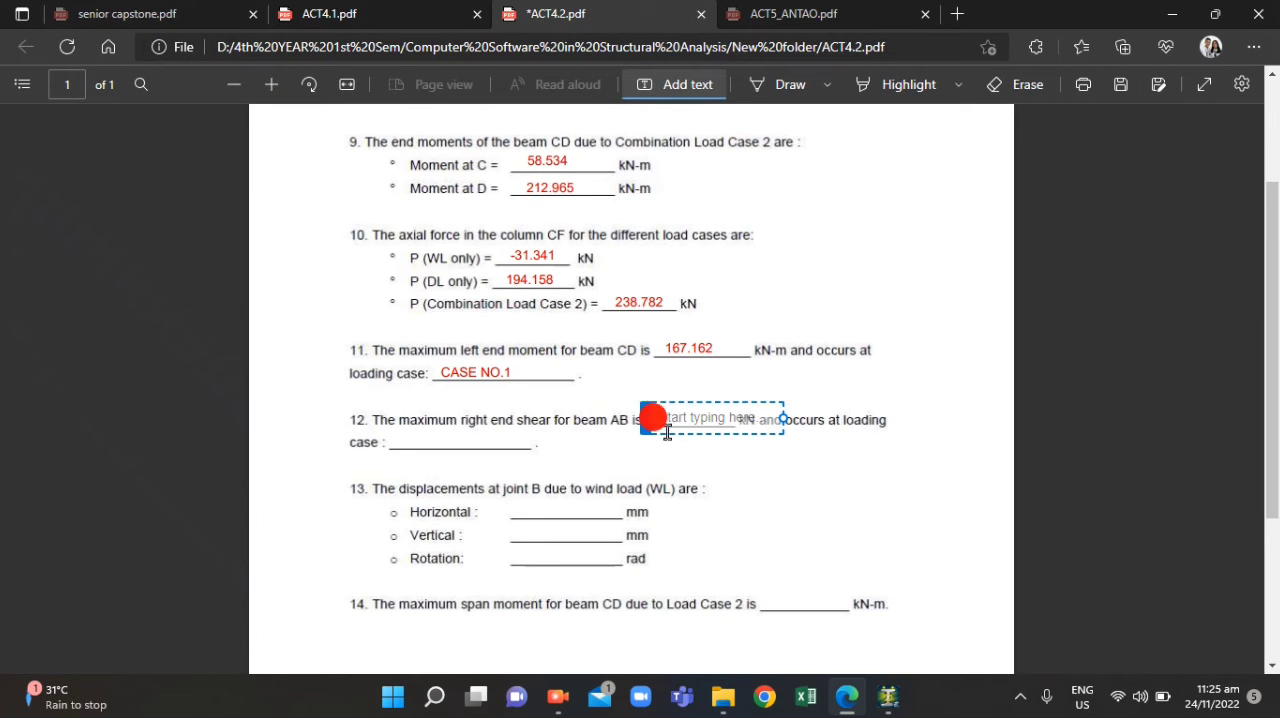
pyautogui.write('192.061')
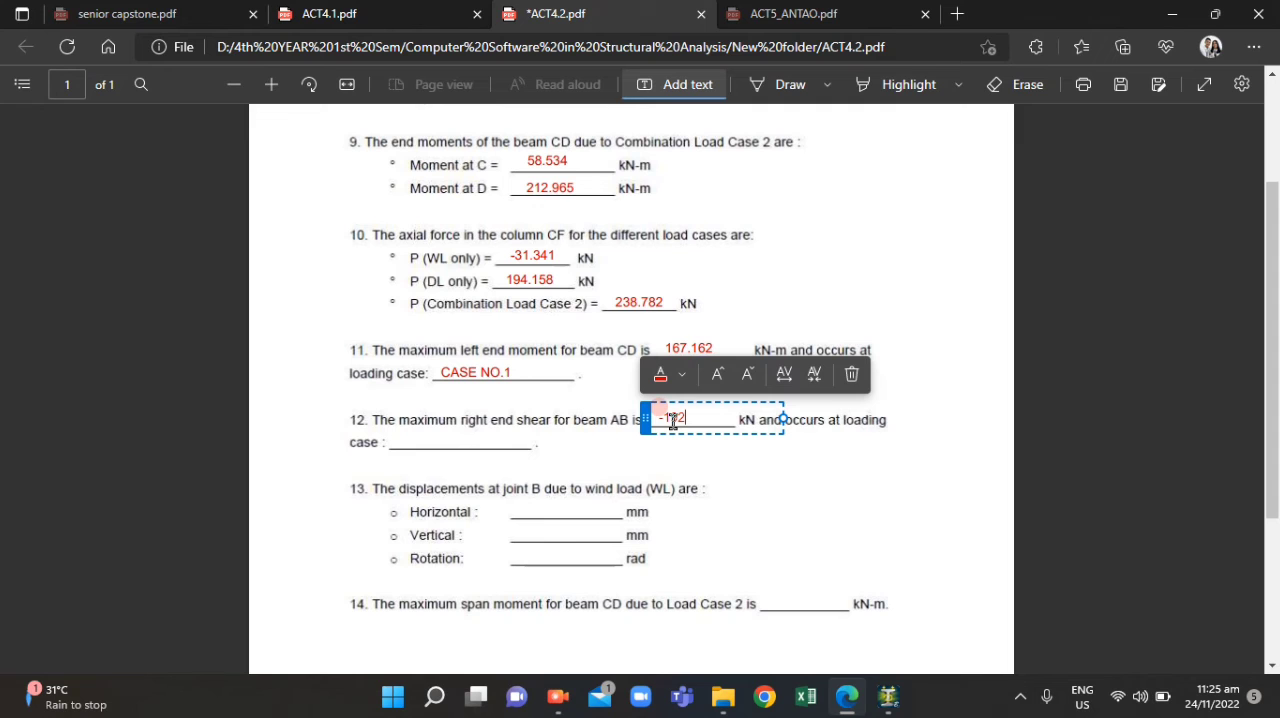
pyautogui.click(785, 497)
# Check the displayed load case in STAAD.Pro and enter CASE NO.1 as question 12's loading case in ACT4.2.pdf
pyautogui.click(860, 704)
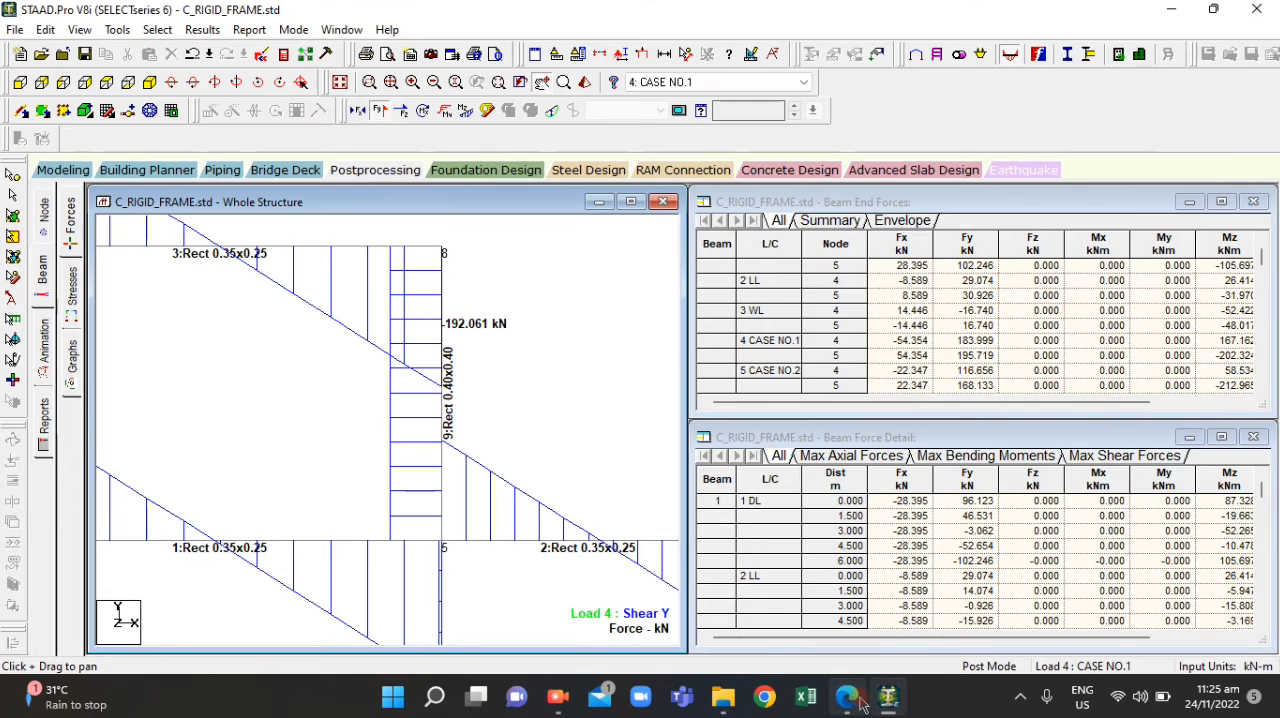
pyautogui.click(862, 704)
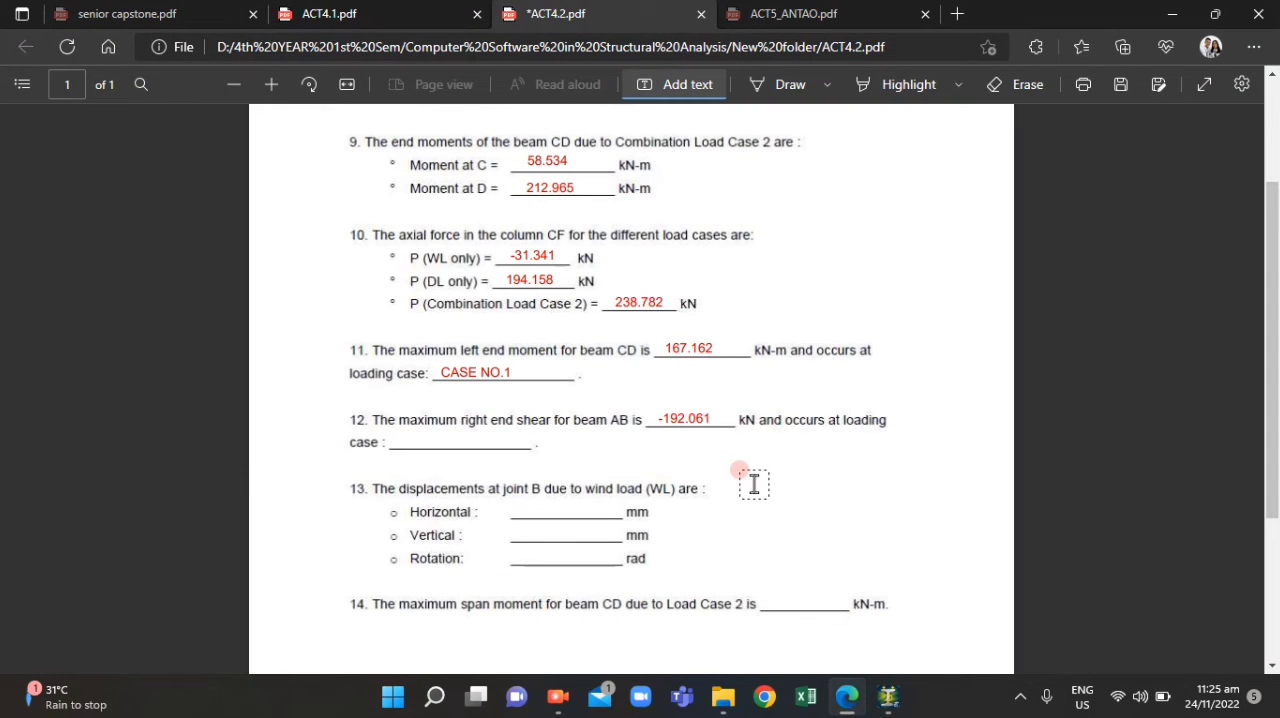
pyautogui.click(407, 438)
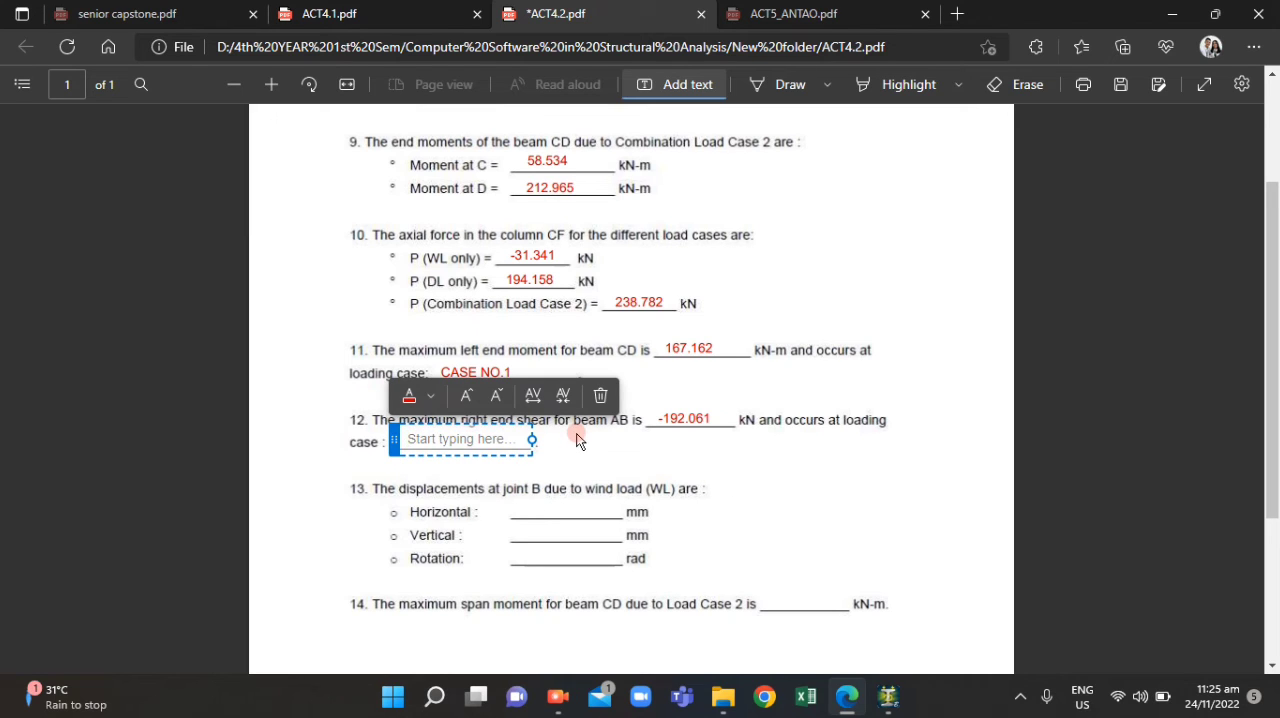
pyautogui.write('CASE NO.1')
pyautogui.click(696, 479)
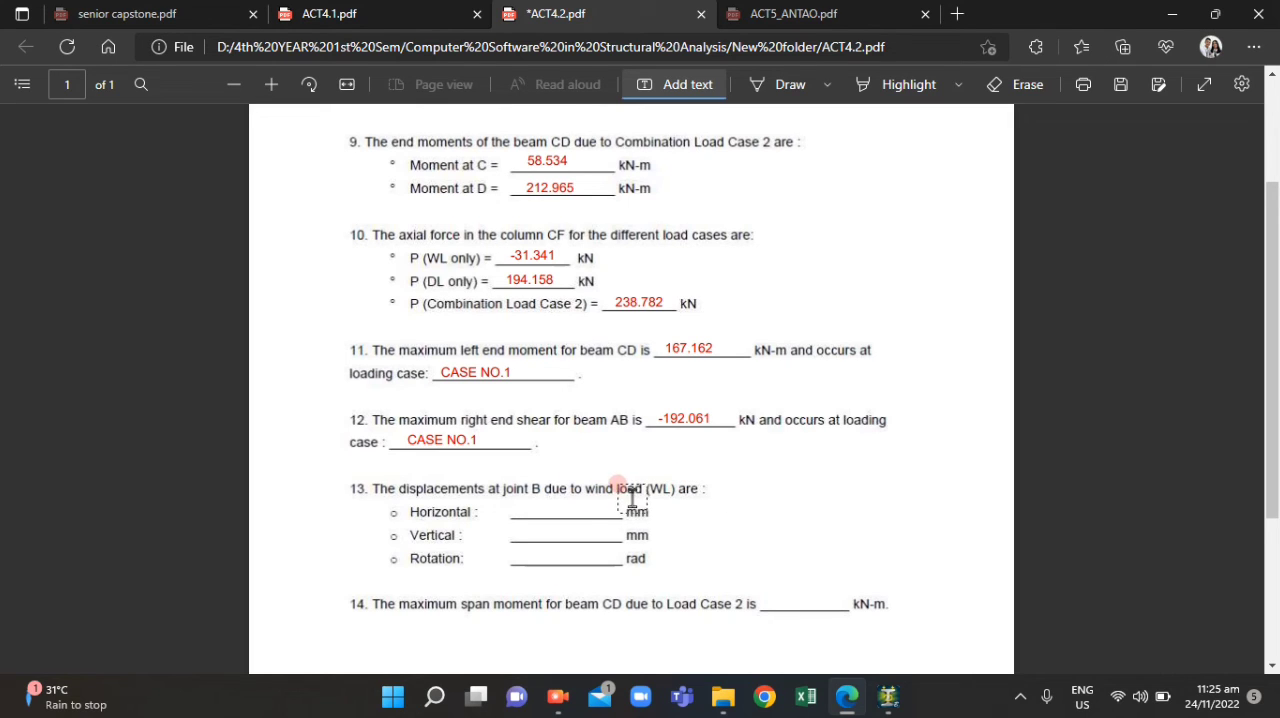
# Read question 13, return to STAAD.Pro, hide the shear diagram and open the displacement results for the whole frame
pyautogui.scroll(-2, 540, 495)
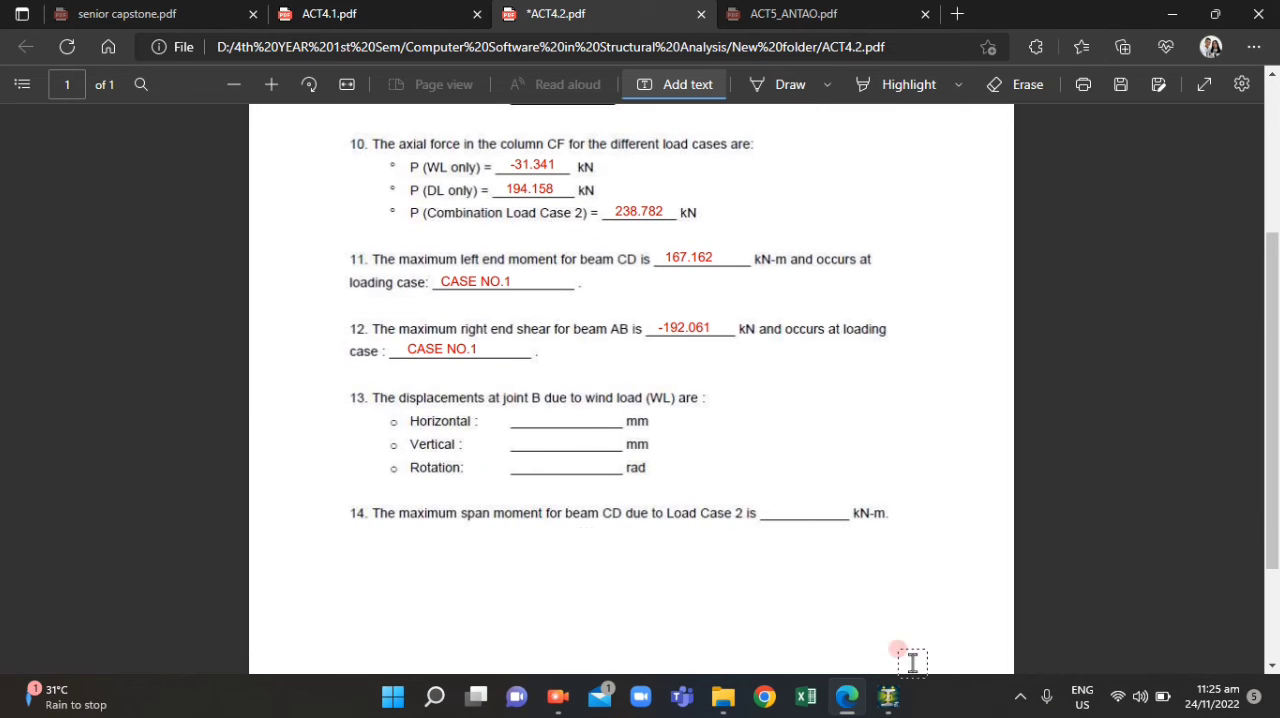
pyautogui.click(890, 698)
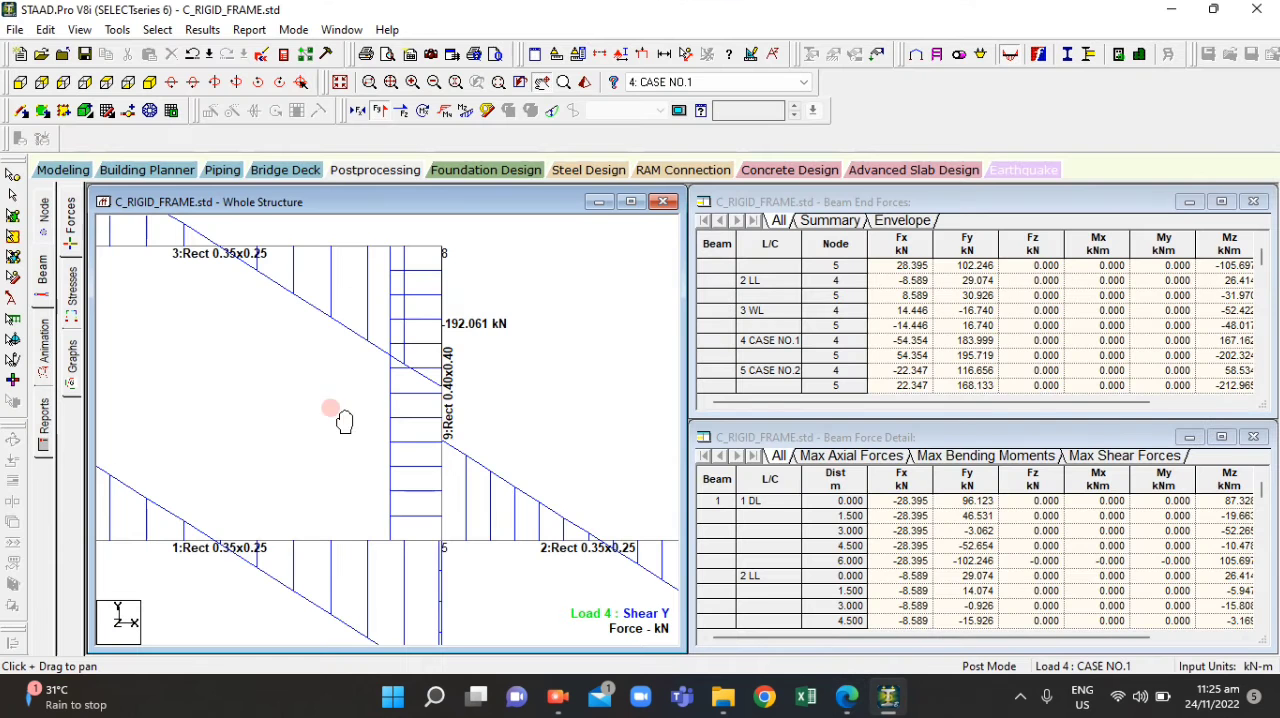
pyautogui.click(380, 111)
pyautogui.scroll(-5, 576, 316)
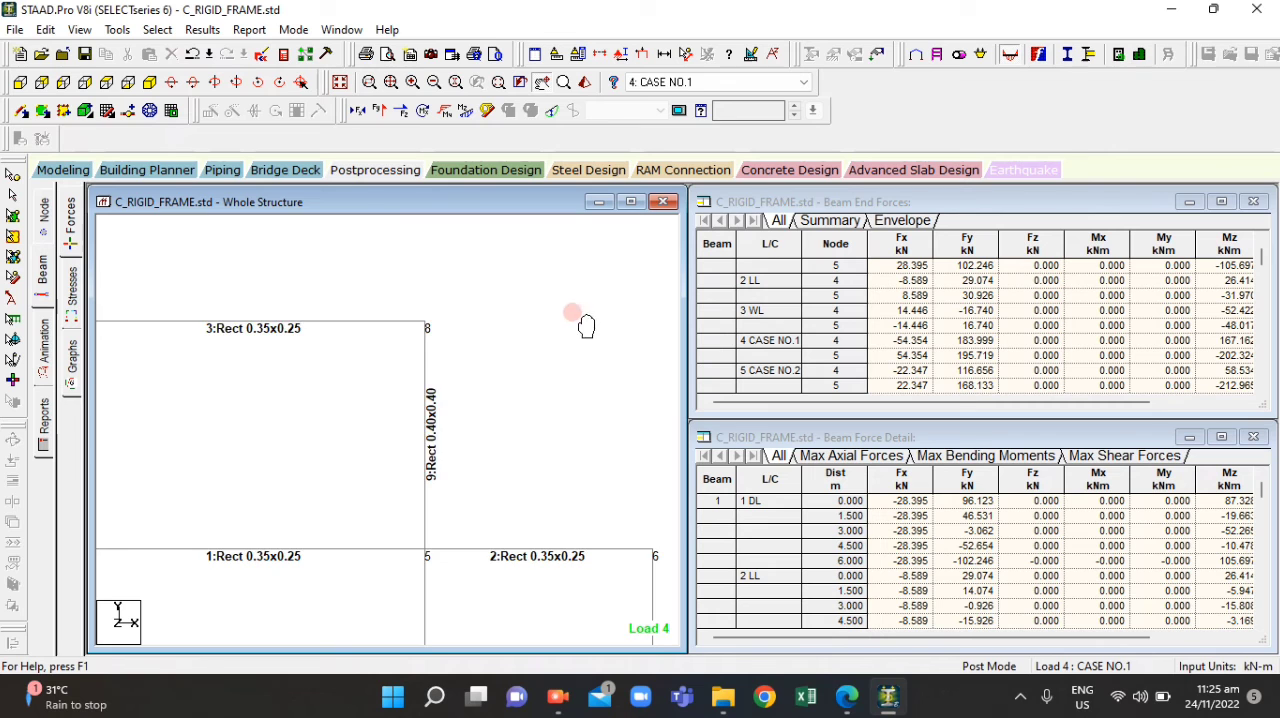
pyautogui.moveTo(304, 509); pyautogui.dragTo(357, 396)
pyautogui.scroll(-1, 371, 400)
pyautogui.moveTo(471, 434); pyautogui.dragTo(402, 410)
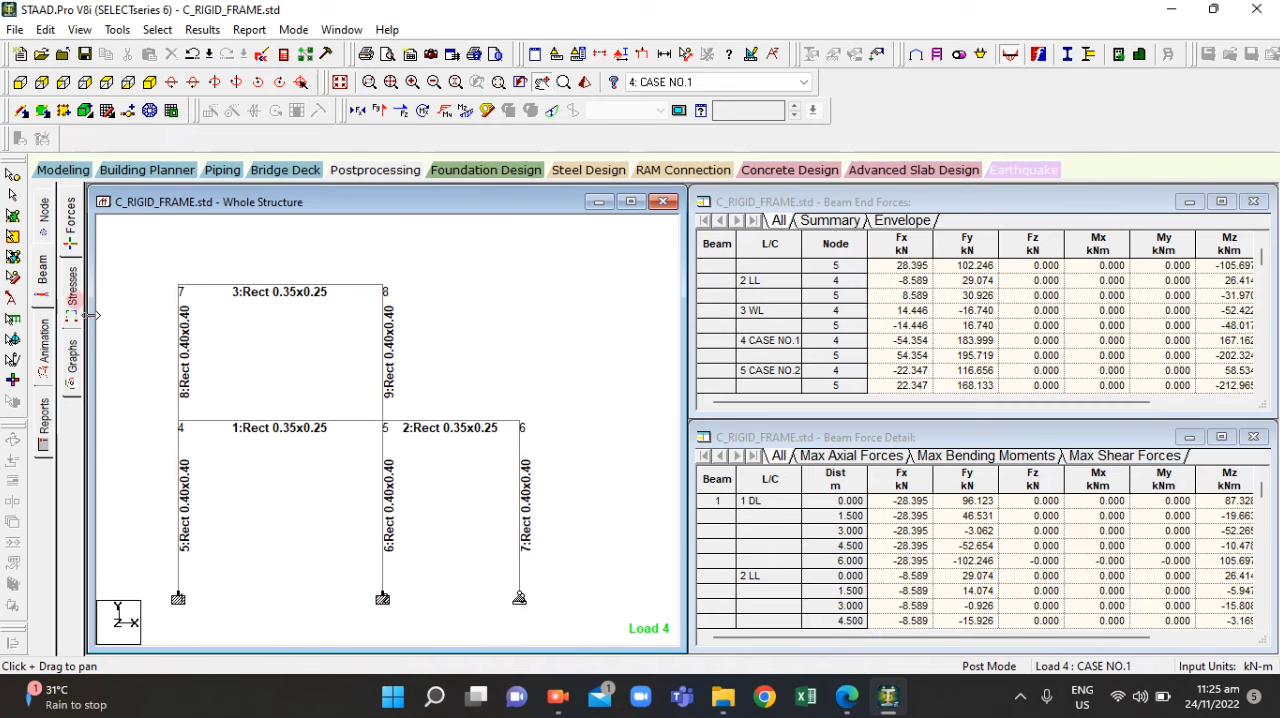
pyautogui.click(345, 170)
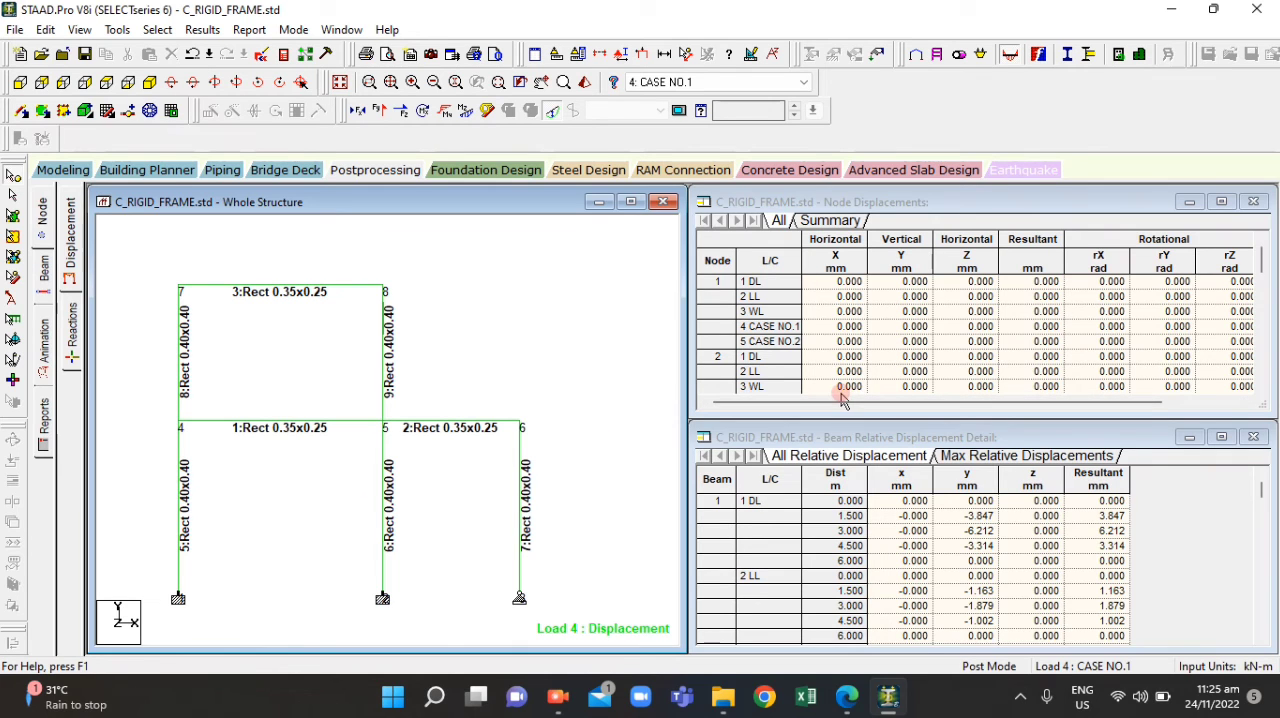
# Look through the Node Displacements table's load case rows and its vertical, horizontal and rotational columns
pyautogui.moveTo(838, 401)
pyautogui.mouseDown()
pyautogui.moveTo(1015, 415)
pyautogui.moveTo(824, 414)
pyautogui.mouseUp()
pyautogui.scroll(-2, 871, 358)
pyautogui.scroll(2, 878, 362)
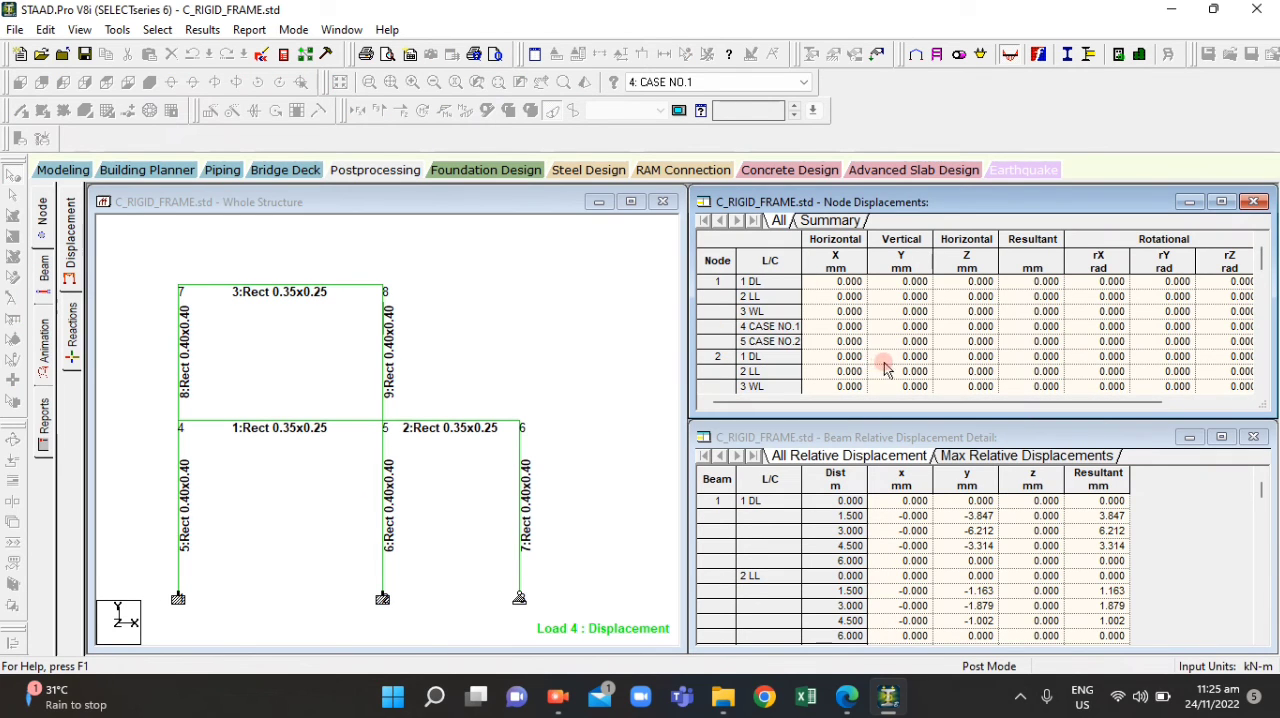
pyautogui.scroll(-14, 893, 370)
pyautogui.scroll(11, 889, 368)
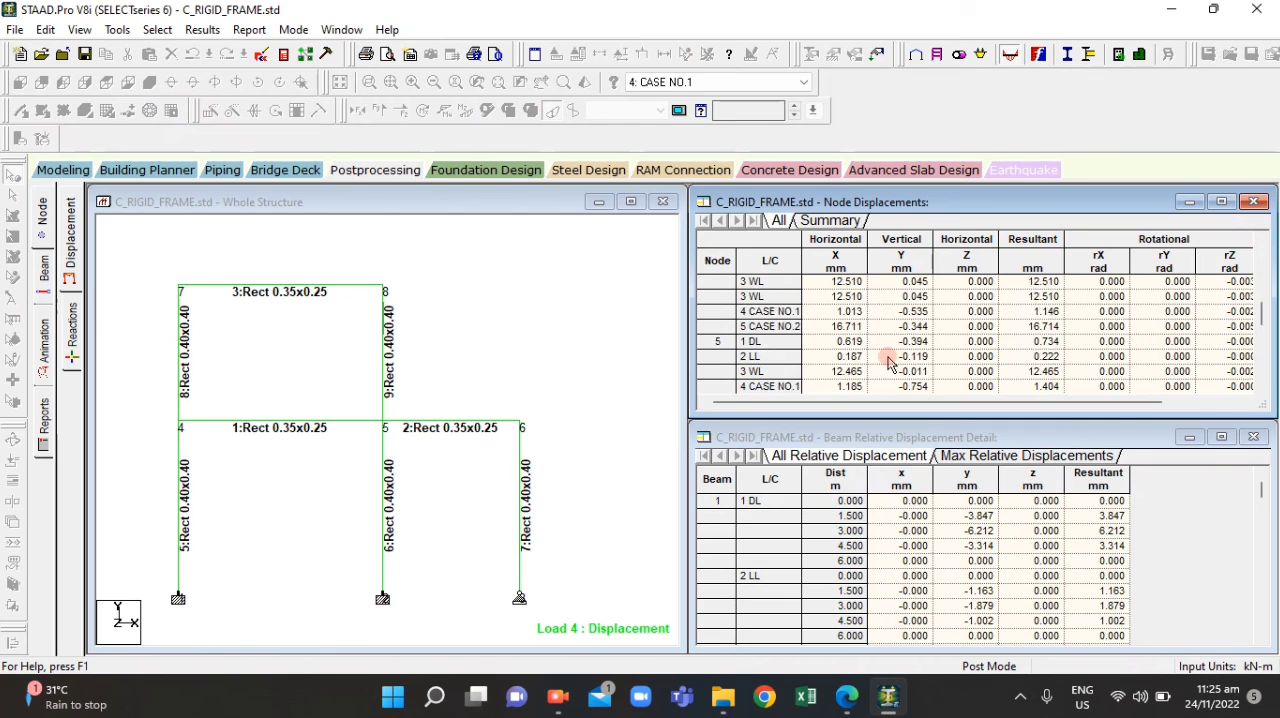
pyautogui.scroll(1, 890, 375)
pyautogui.moveTo(1020, 403); pyautogui.dragTo(1096, 404)
pyautogui.scroll(2, 960, 369)
pyautogui.scroll(-2, 918, 385)
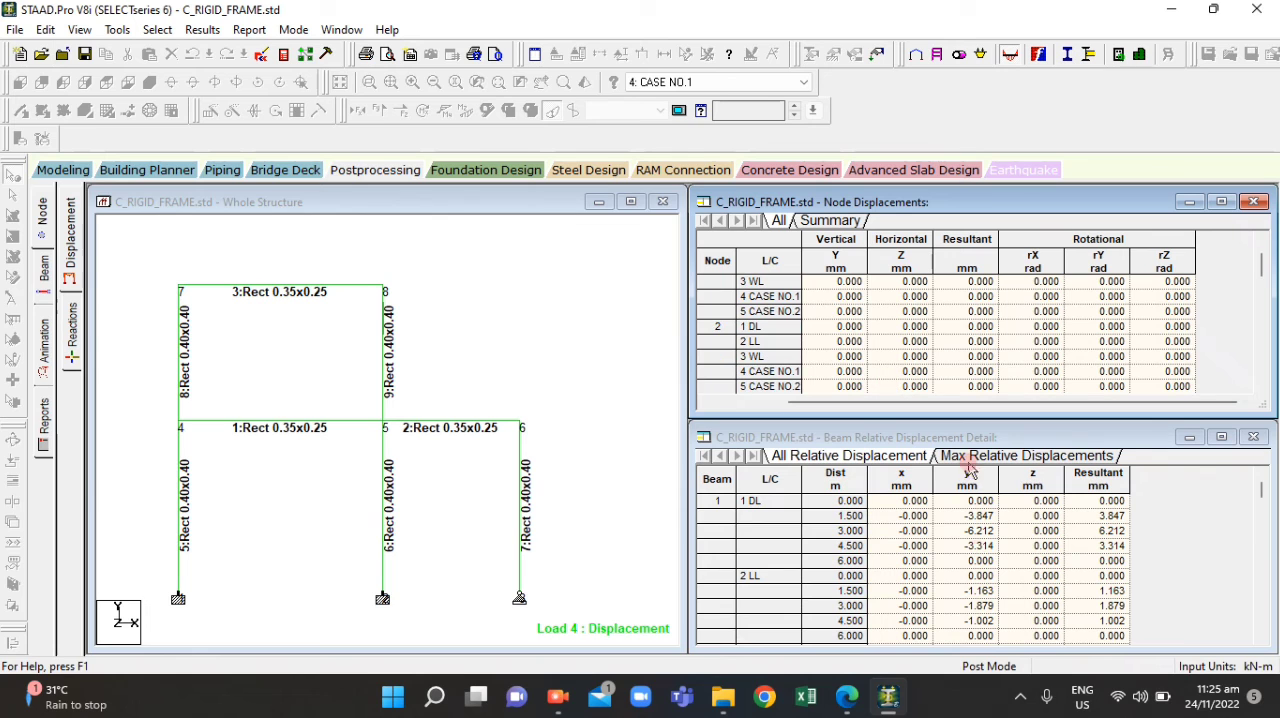
# Check question 13 in ACT4.2.pdf and locate node 8's rows in the STAAD.Pro Node Displacements table
pyautogui.click(848, 702)
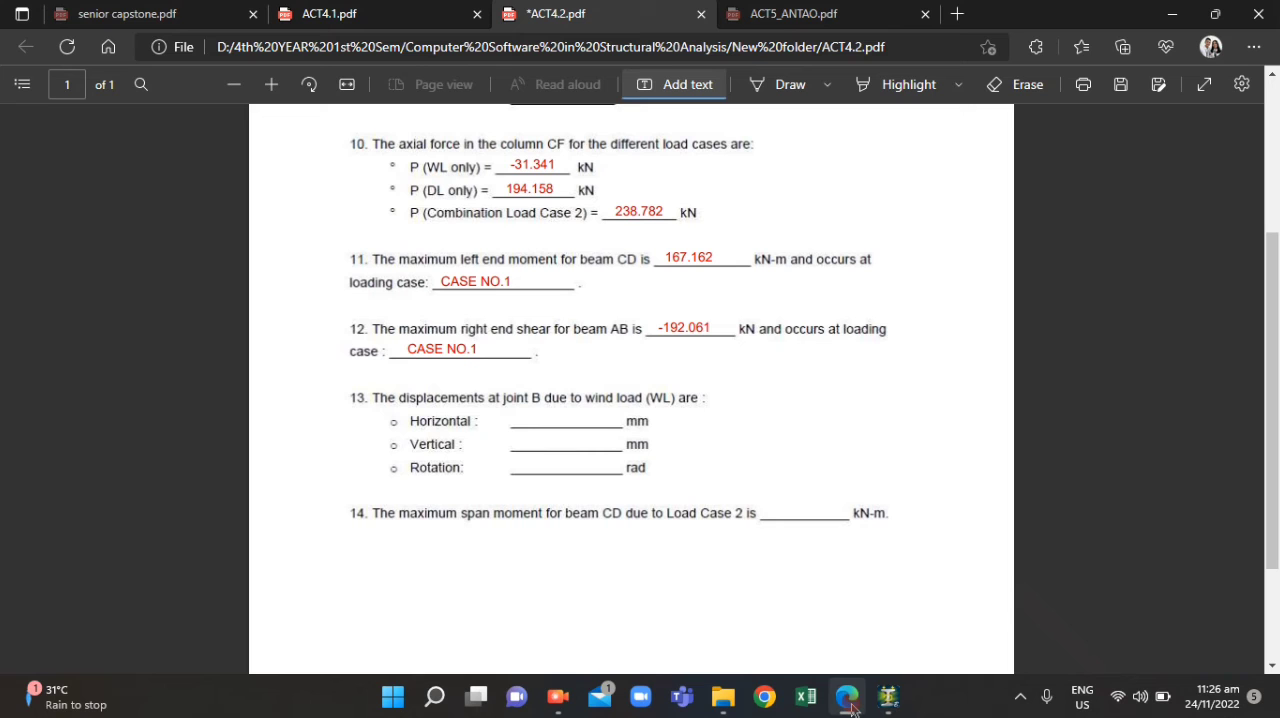
pyautogui.click(849, 700)
pyautogui.click(353, 331)
pyautogui.scroll(-8, 776, 370)
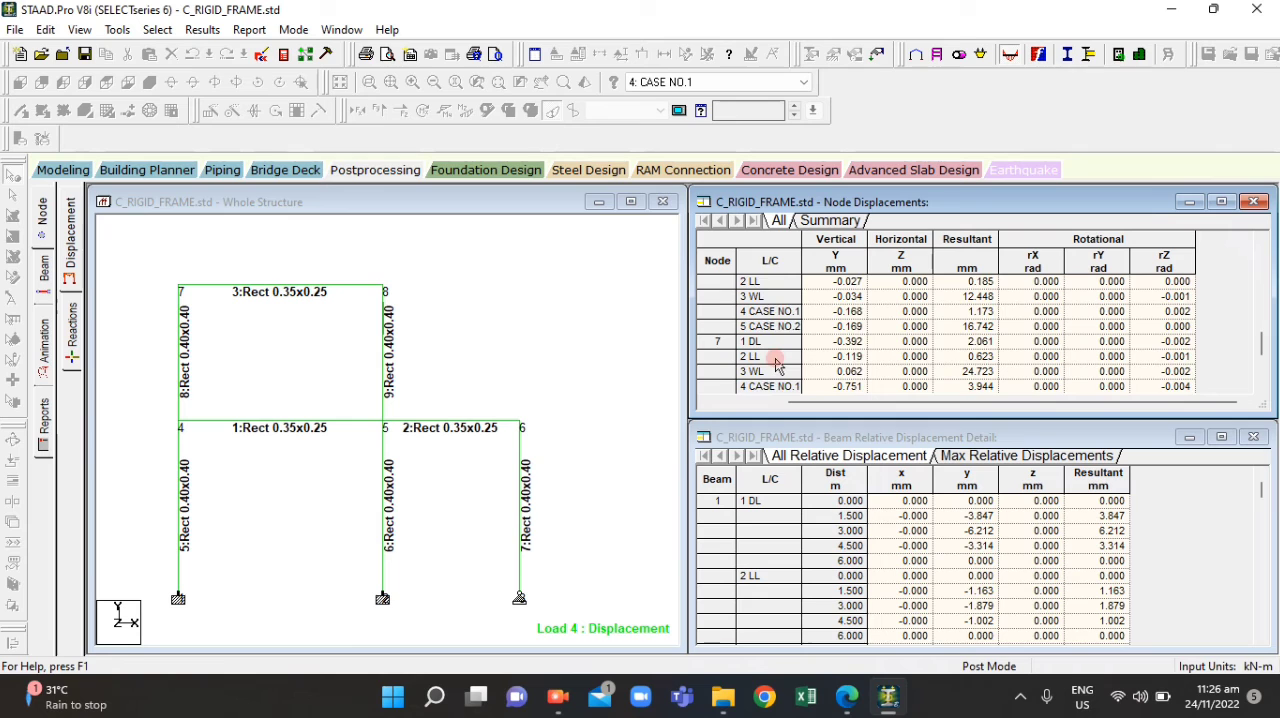
pyautogui.scroll(-2, 776, 363)
pyautogui.scroll(-2, 765, 333)
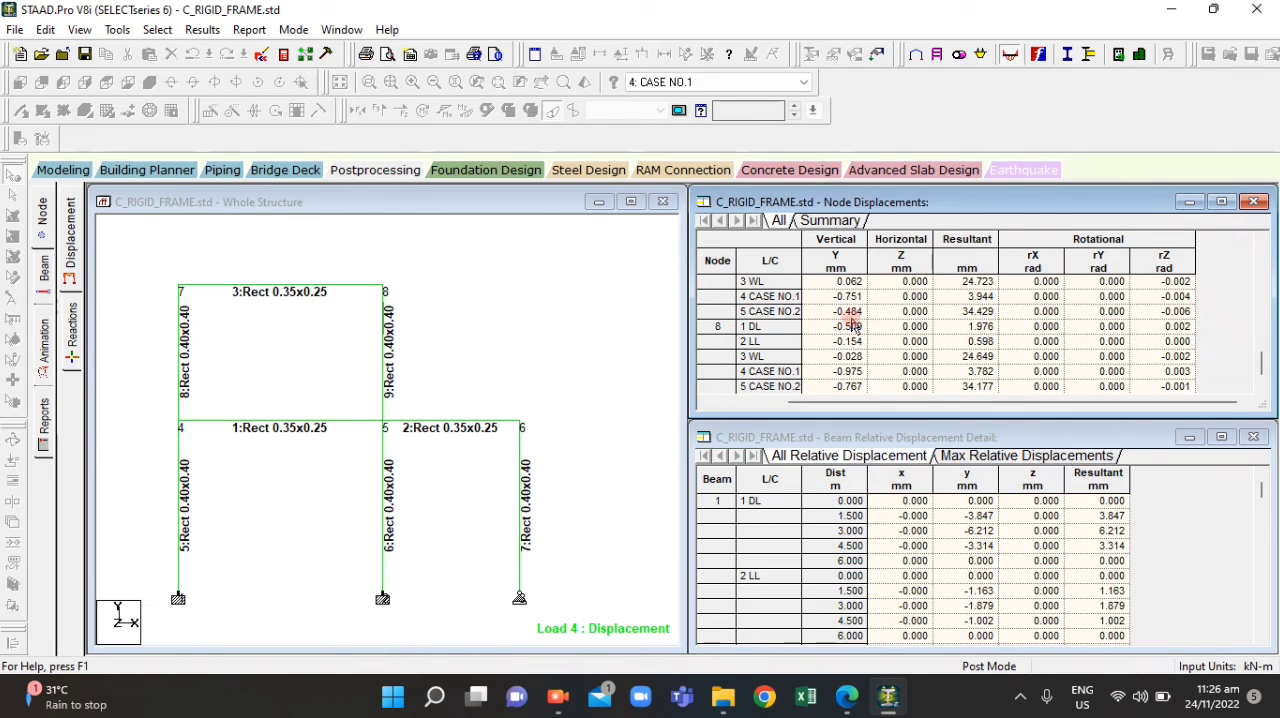
pyautogui.click(788, 330)
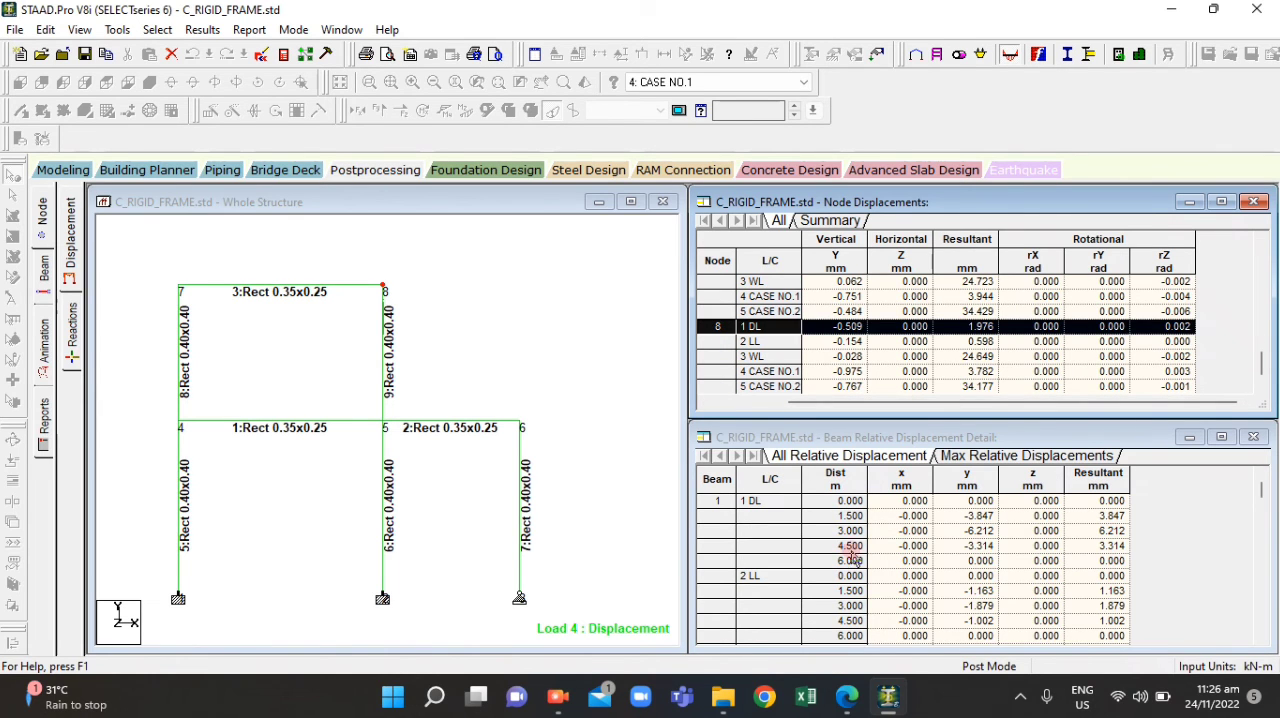
# Recheck question 13 in ACT4.2.pdf and select node 8's 3 WL row in the STAAD.Pro Node Displacements table
pyautogui.click(850, 702)
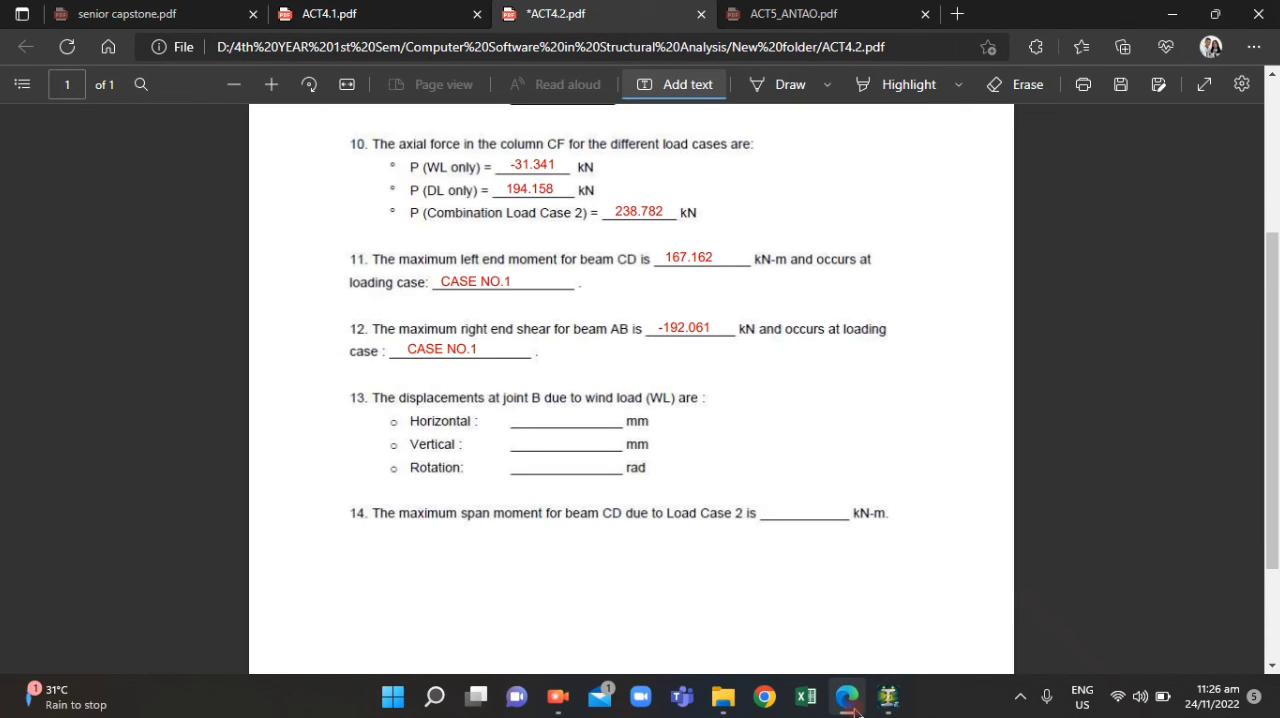
pyautogui.click(852, 704)
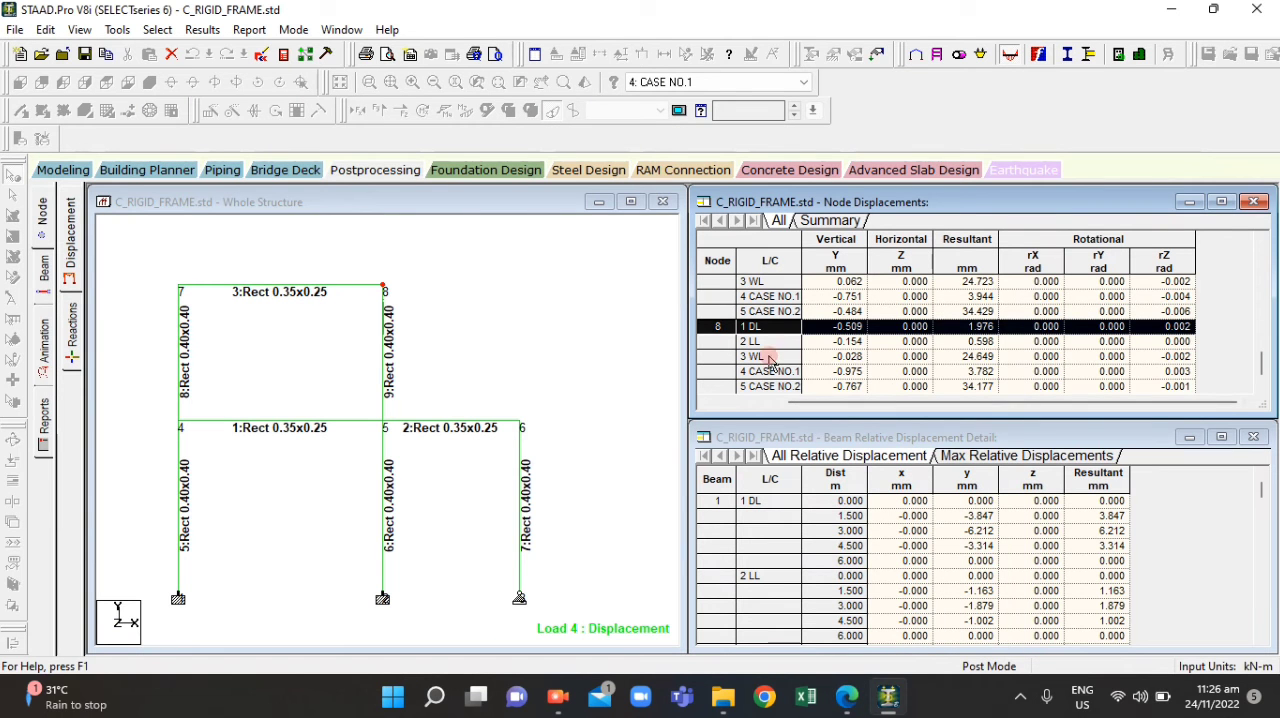
pyautogui.click(757, 355)
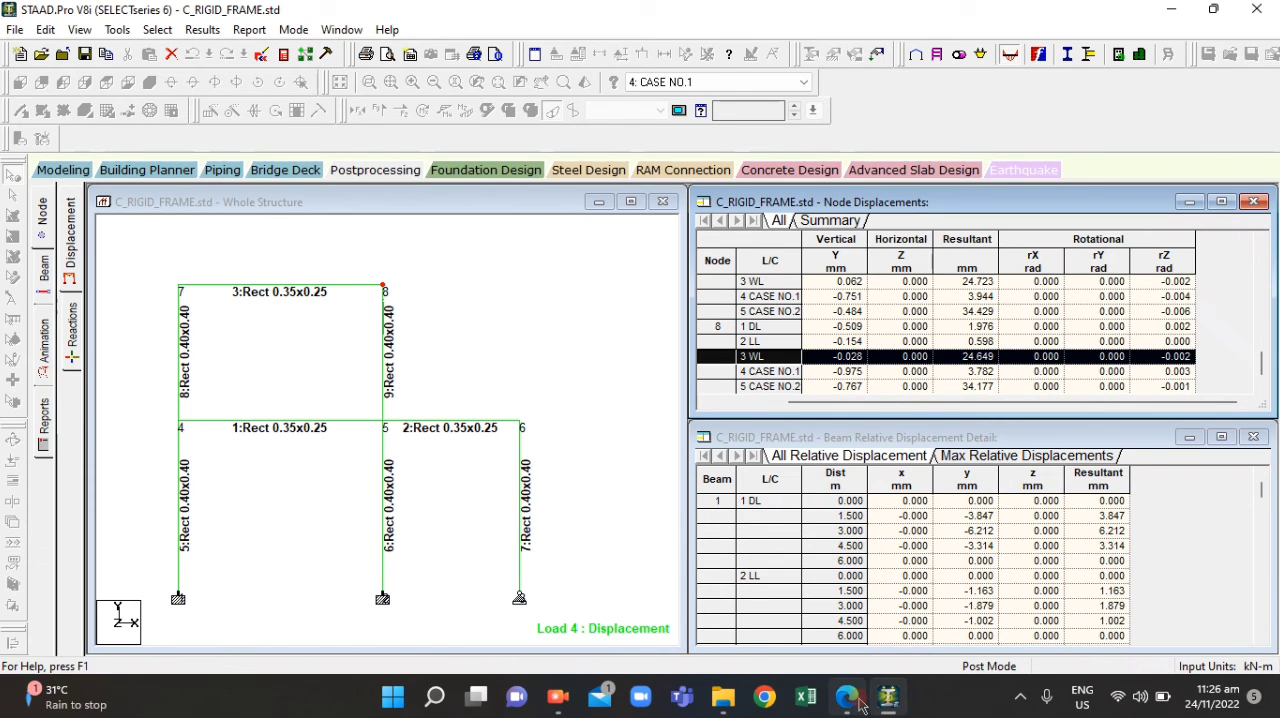
# Enter -0.028 in ACT4.2.pdf and place it in question 13's vertical displacement blank
pyautogui.click(847, 698)
pyautogui.click(520, 420)
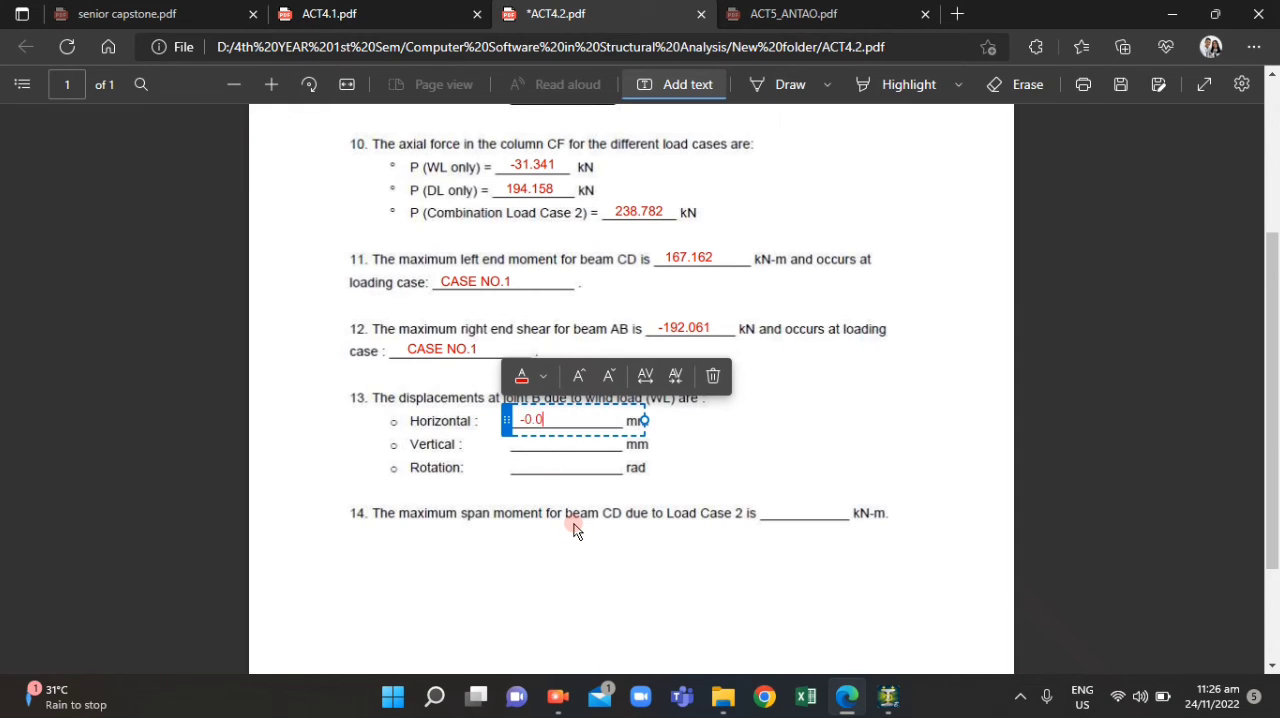
pyautogui.write('-0.028')
pyautogui.click(590, 490)
pyautogui.click(525, 420)
pyautogui.moveTo(508, 421); pyautogui.dragTo(526, 443)
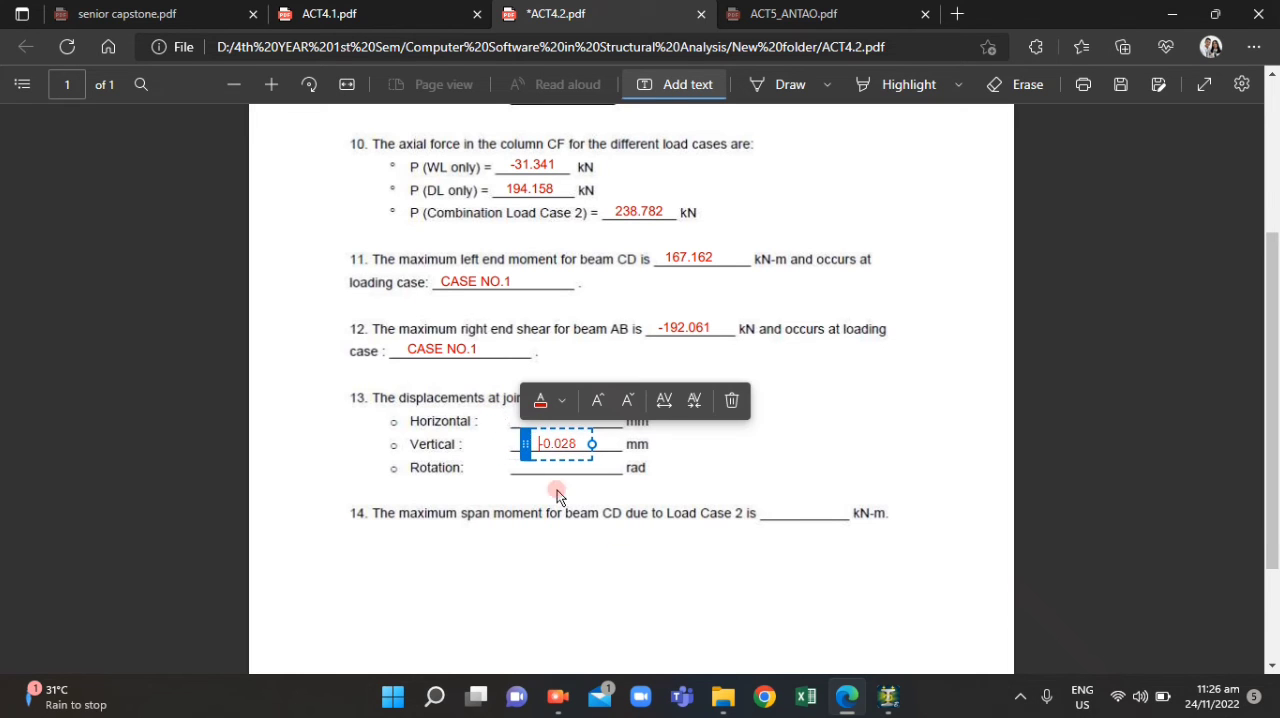
# Return to STAAD.Pro and compare the displacements of nodes 5 to 8, selecting node 8's 3 WL row
pyautogui.click(847, 700)
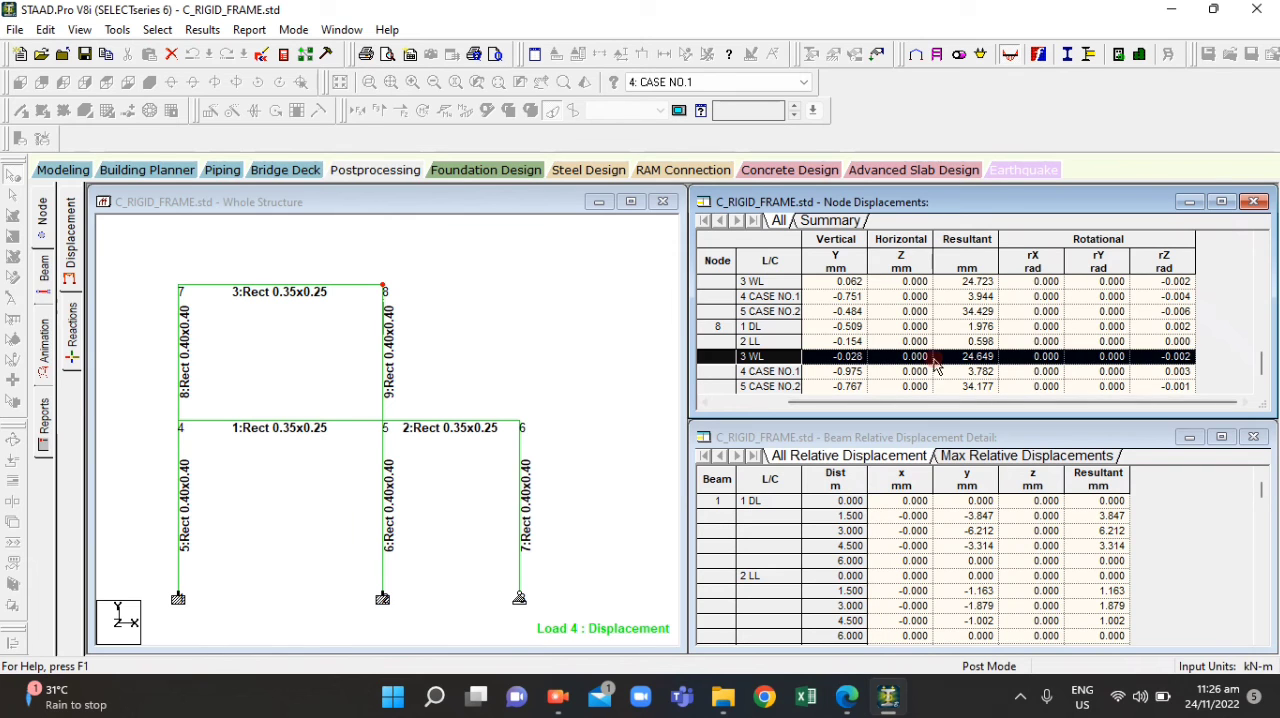
pyautogui.scroll(1, 927, 362)
pyautogui.scroll(1, 912, 369)
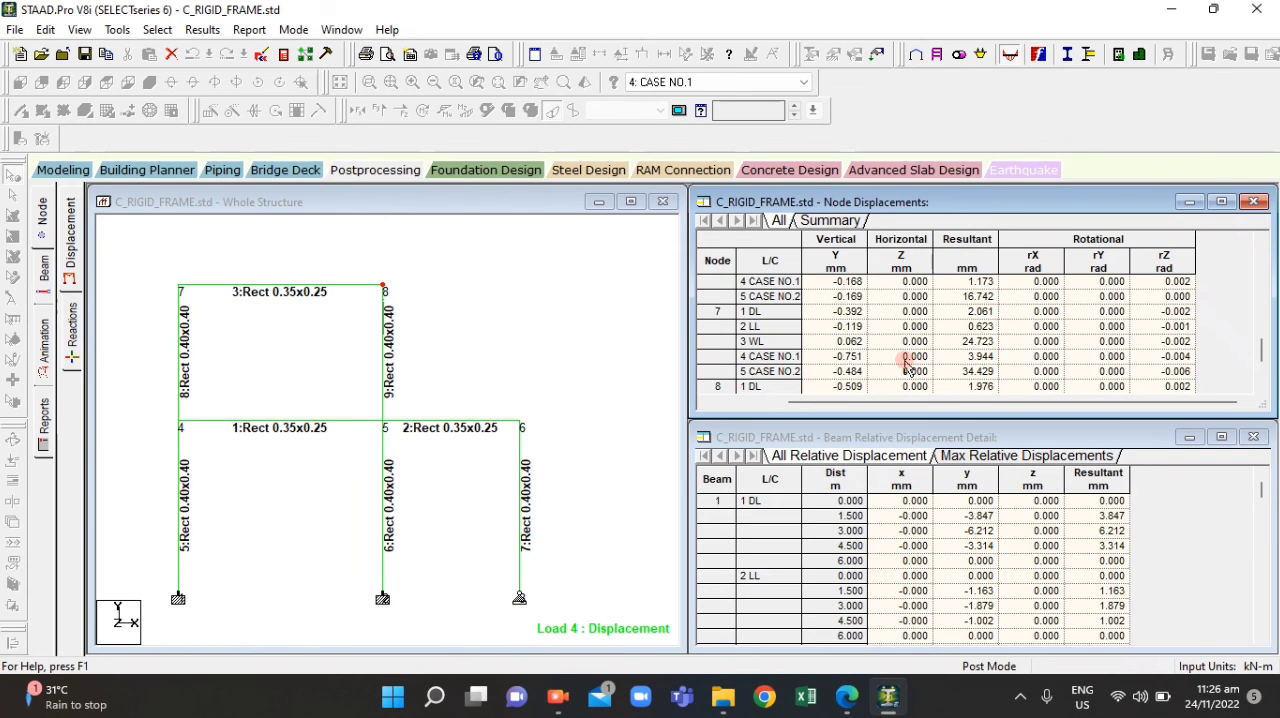
pyautogui.scroll(4, 907, 366)
pyautogui.scroll(-3, 907, 366)
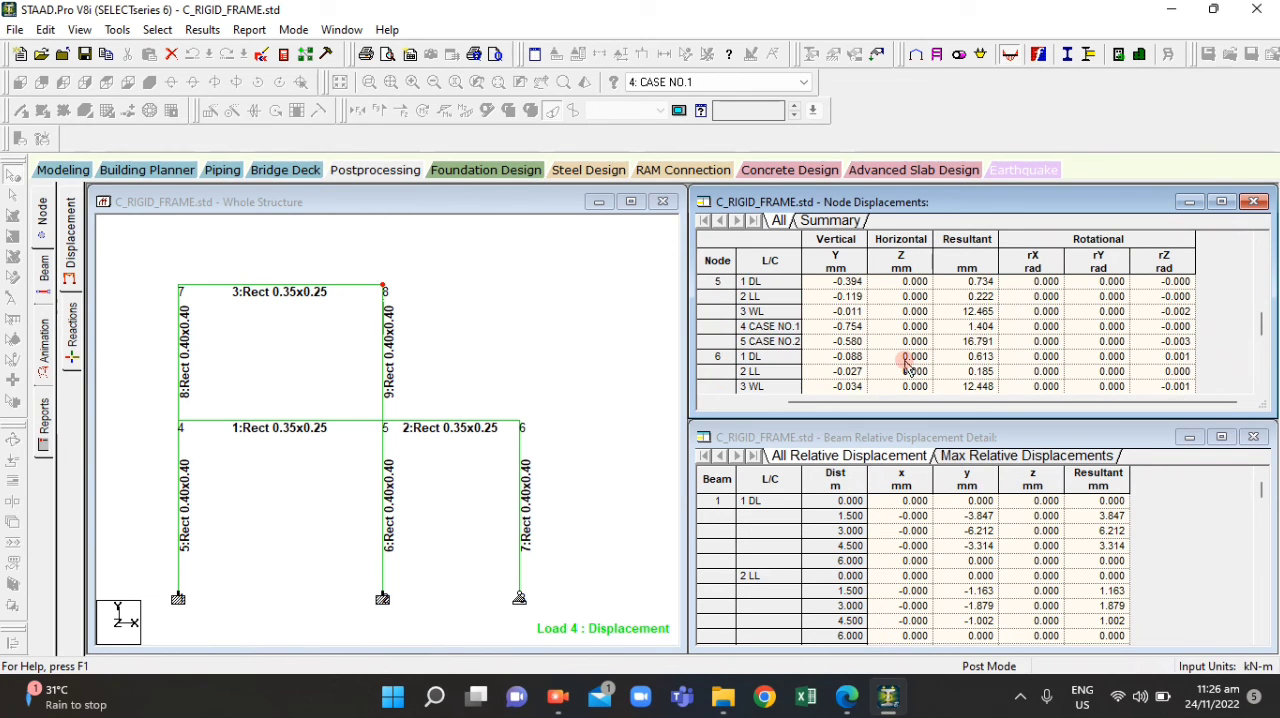
pyautogui.scroll(-1, 906, 368)
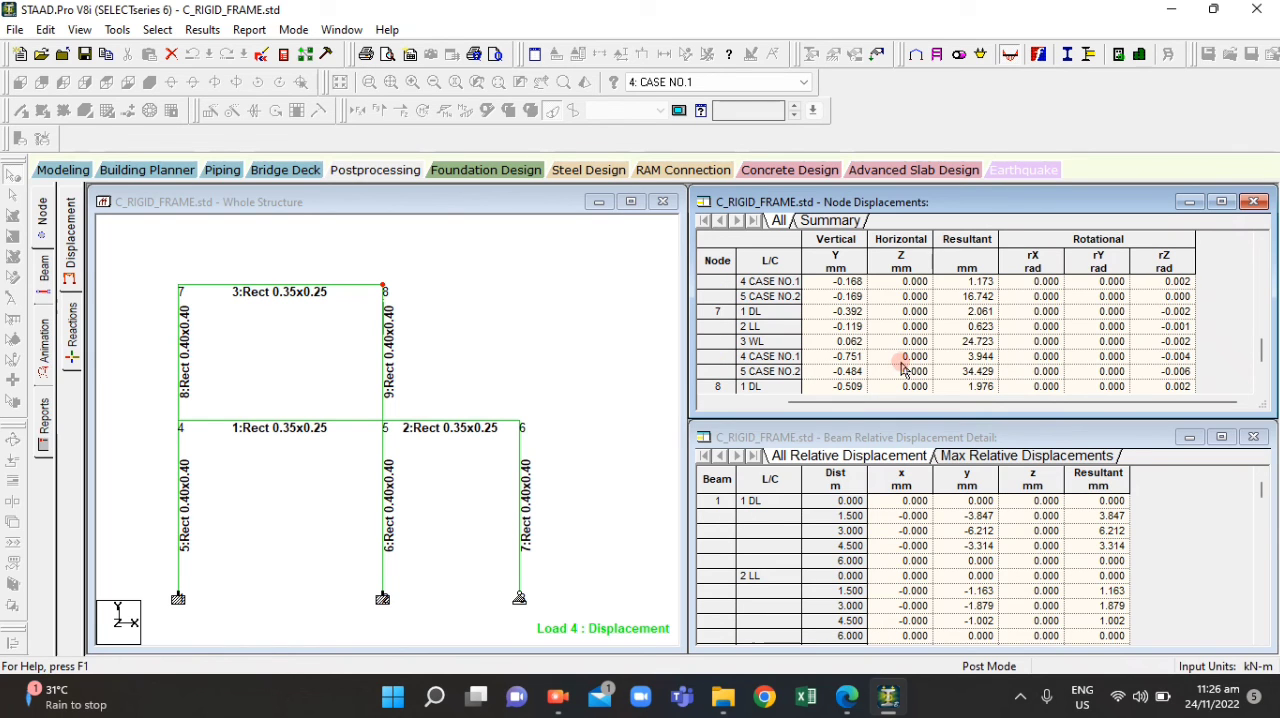
pyautogui.scroll(-1, 893, 371)
pyautogui.click(899, 372)
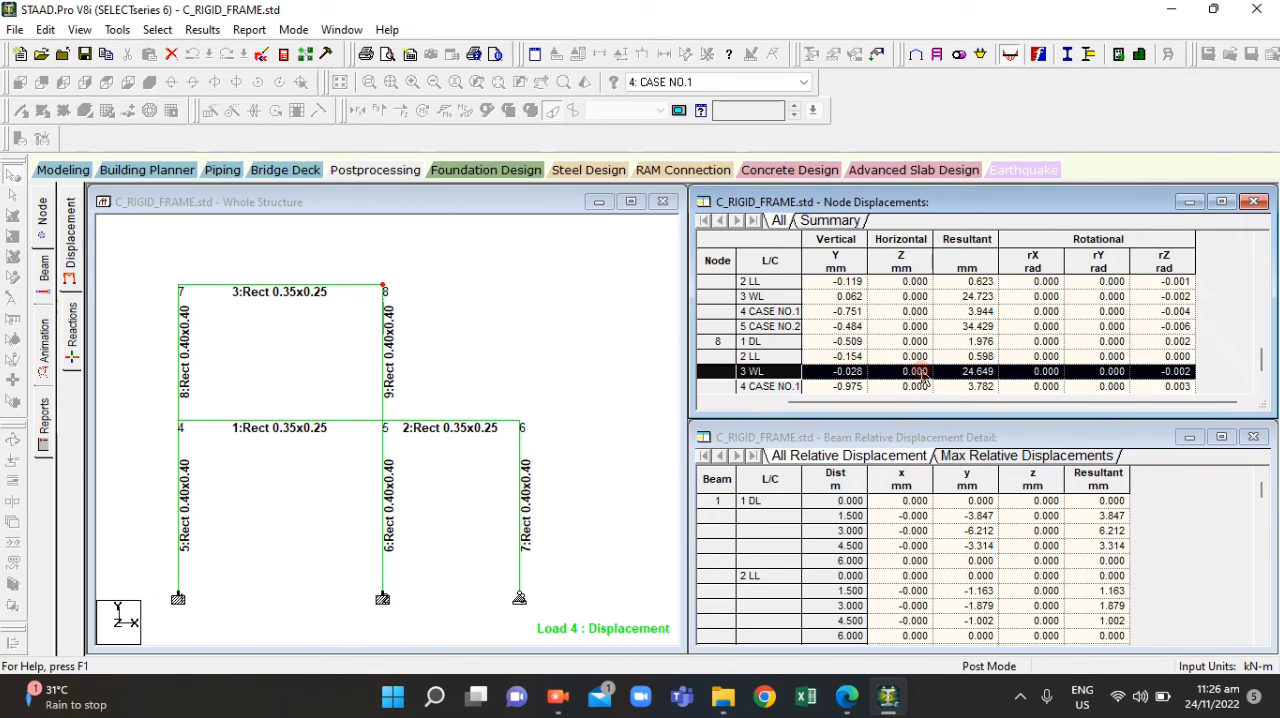
# Select node 8 in the frame and enable the Max Resultant beam displacement in the result annotation settings
pyautogui.click(383, 289)
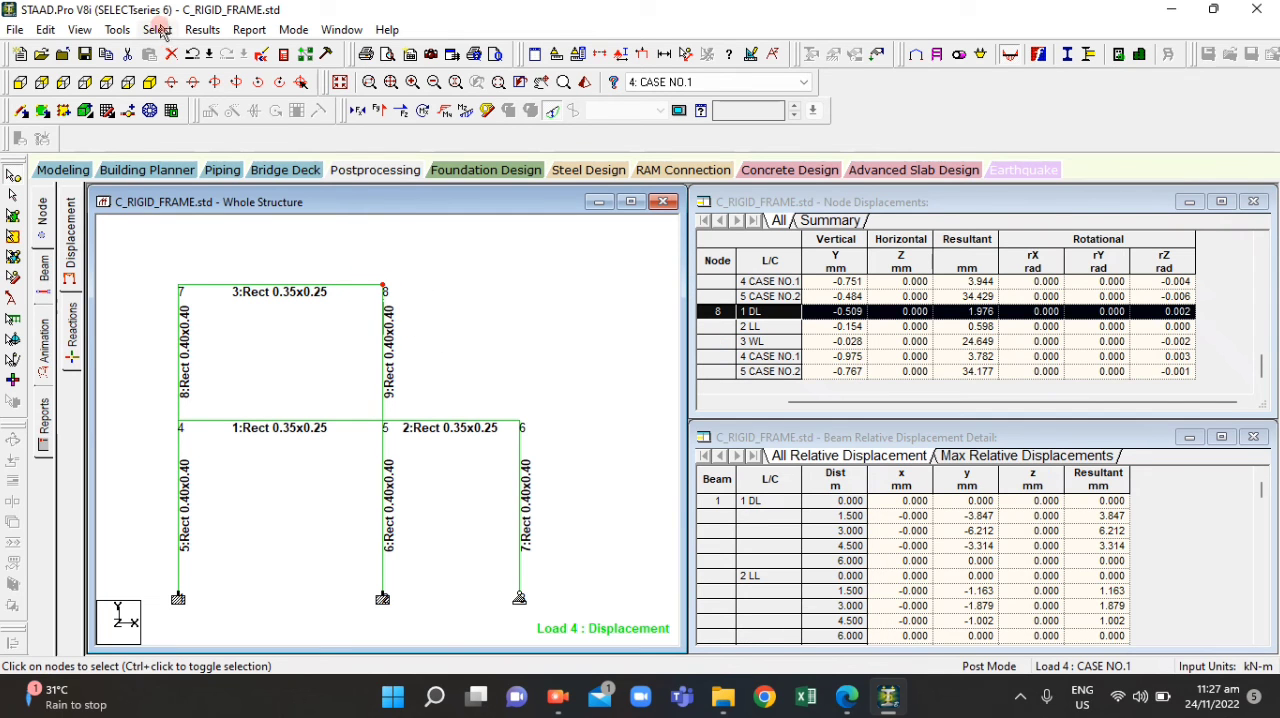
pyautogui.click(202, 29)
pyautogui.click(233, 328)
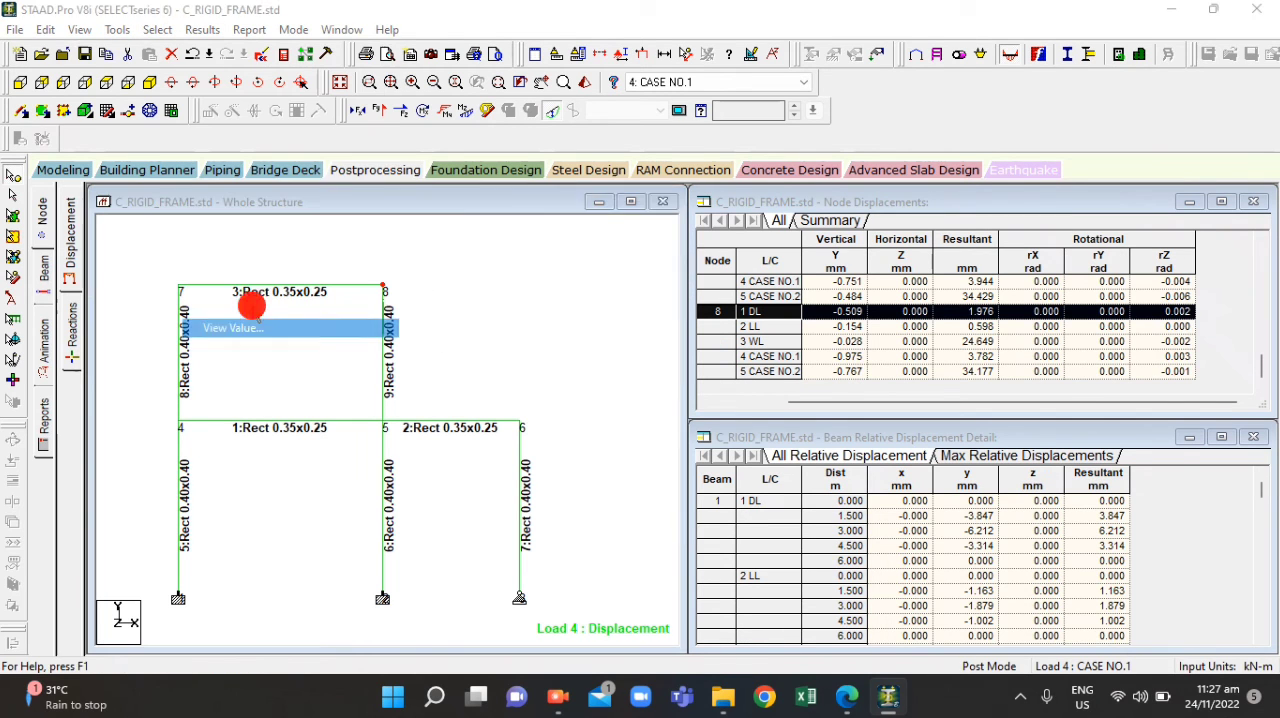
pyautogui.click(622, 199)
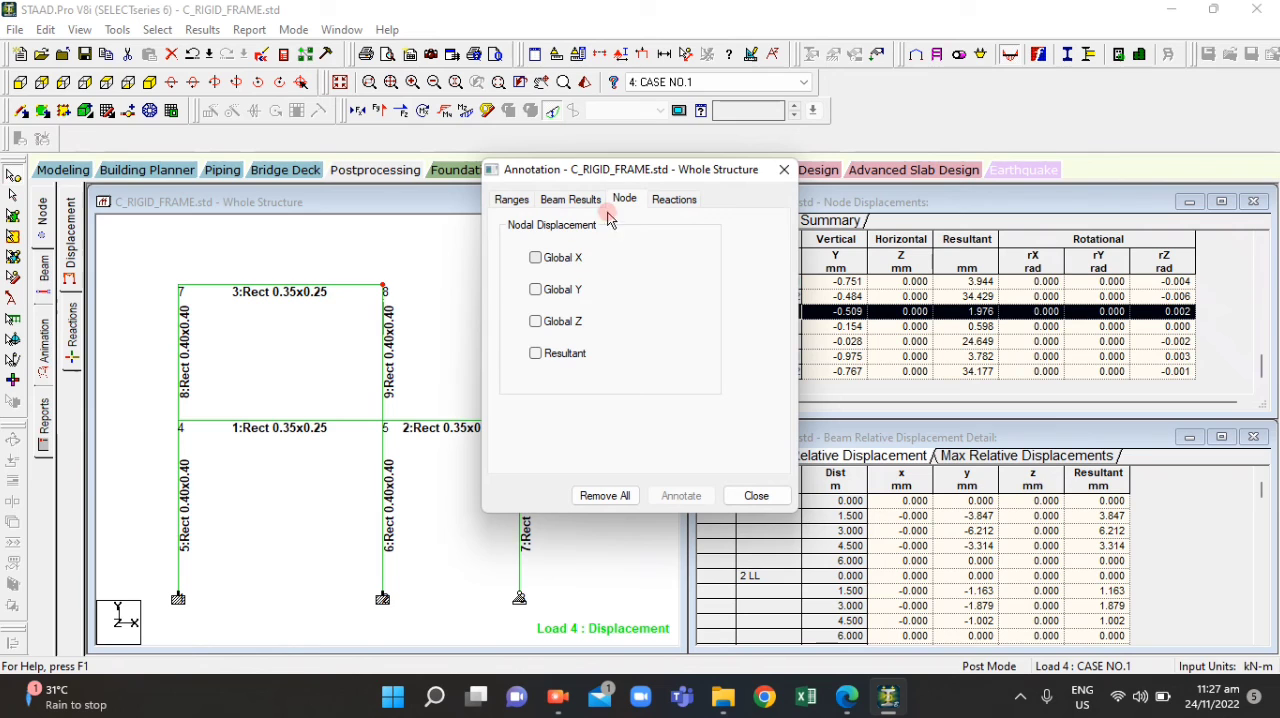
pyautogui.click(568, 200)
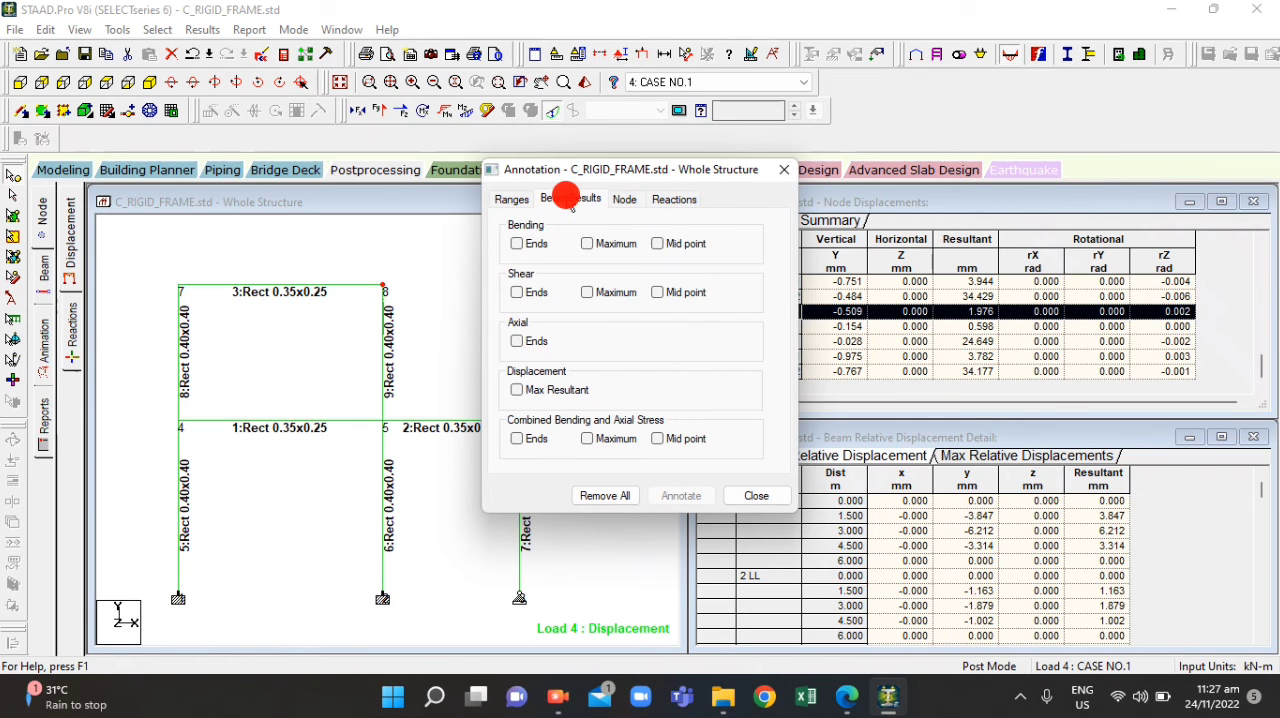
pyautogui.click(524, 391)
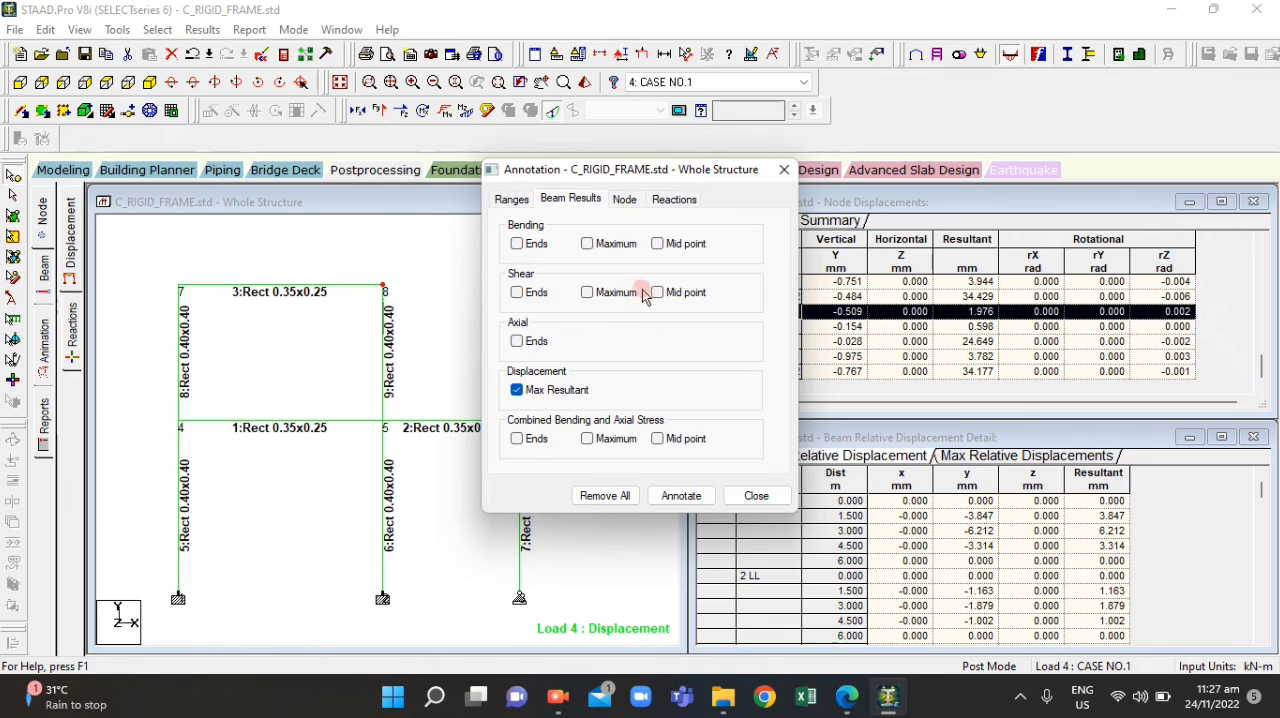
# Annotate the structure with nodal displacements in Global X, Global Y and Global Z
pyautogui.click(626, 203)
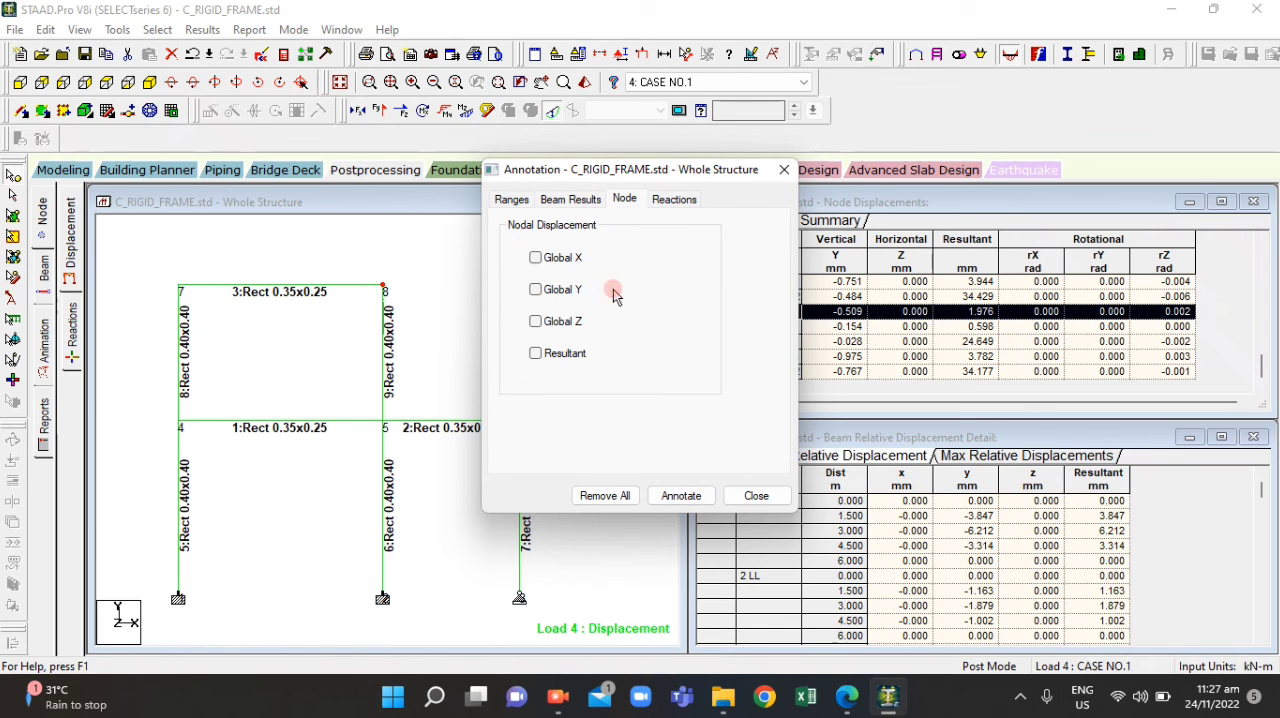
pyautogui.click(536, 258)
pyautogui.click(536, 289)
pyautogui.click(536, 321)
pyautogui.click(662, 492)
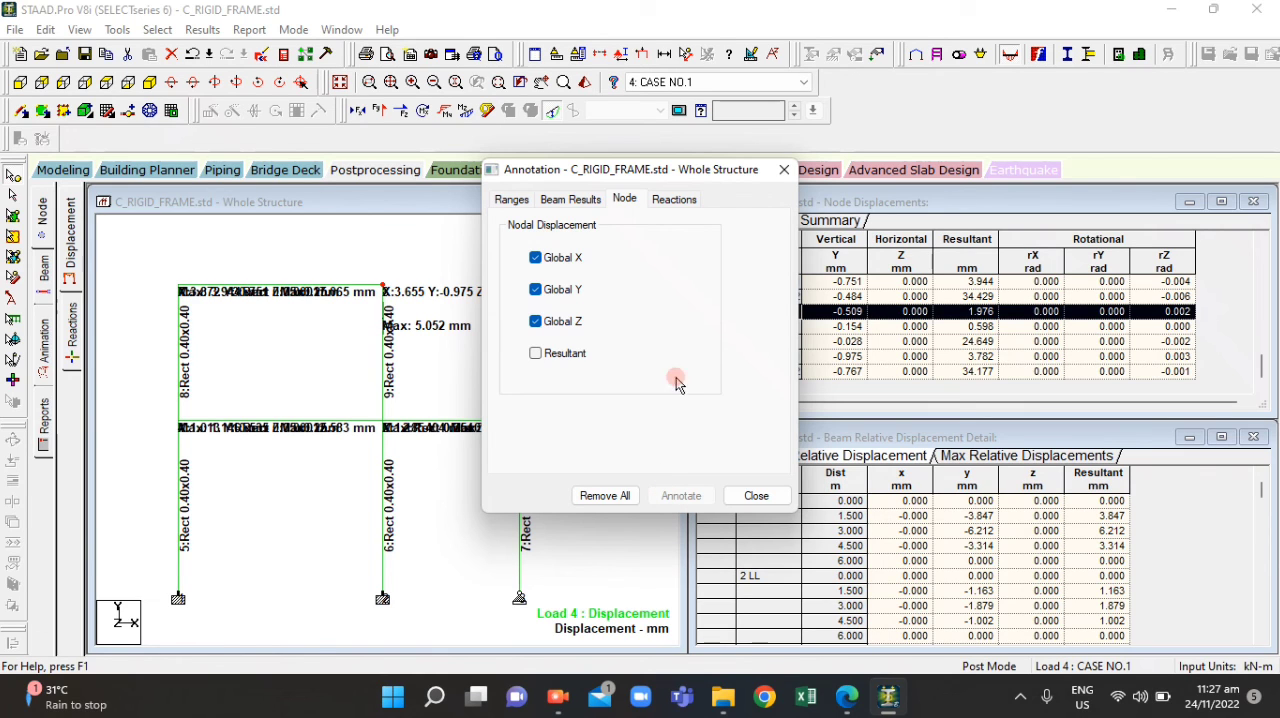
# Restrict the displacement annotation to node 8, with the beam range left empty, and apply it
pyautogui.click(570, 199)
pyautogui.click(511, 199)
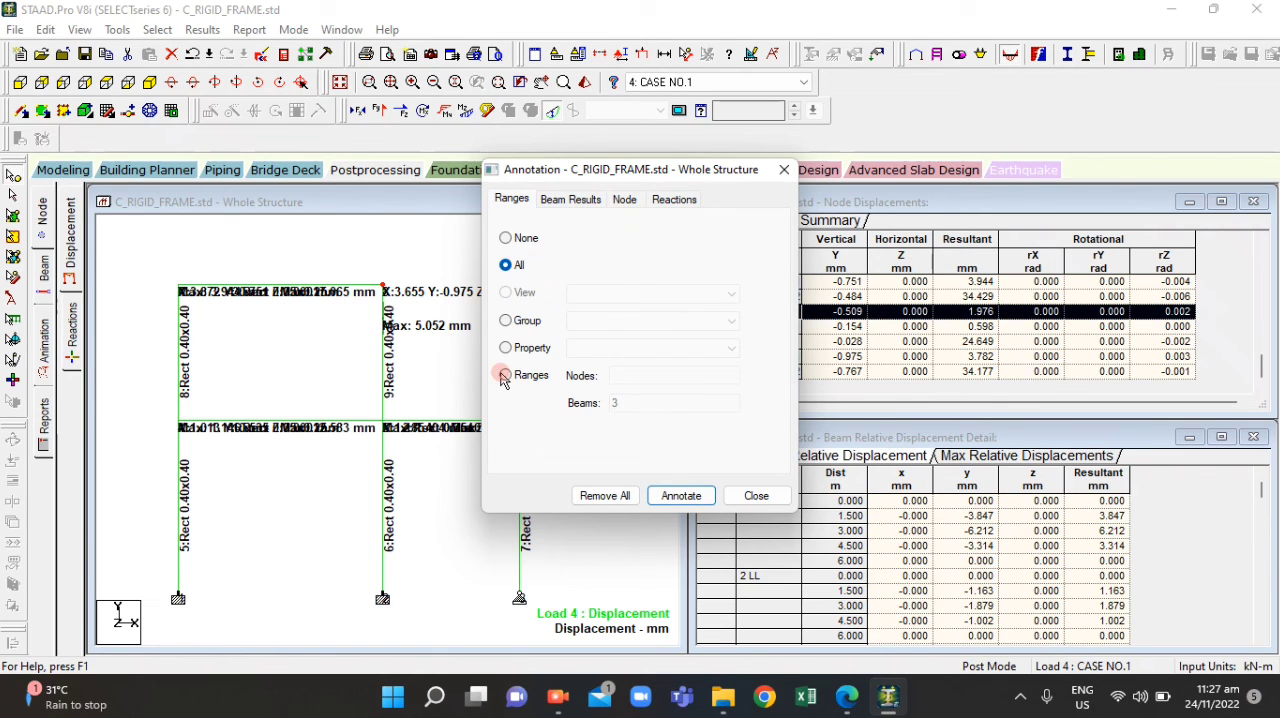
pyautogui.click(504, 375)
pyautogui.click(673, 404)
pyautogui.press('BackSpace')
pyautogui.click(629, 377)
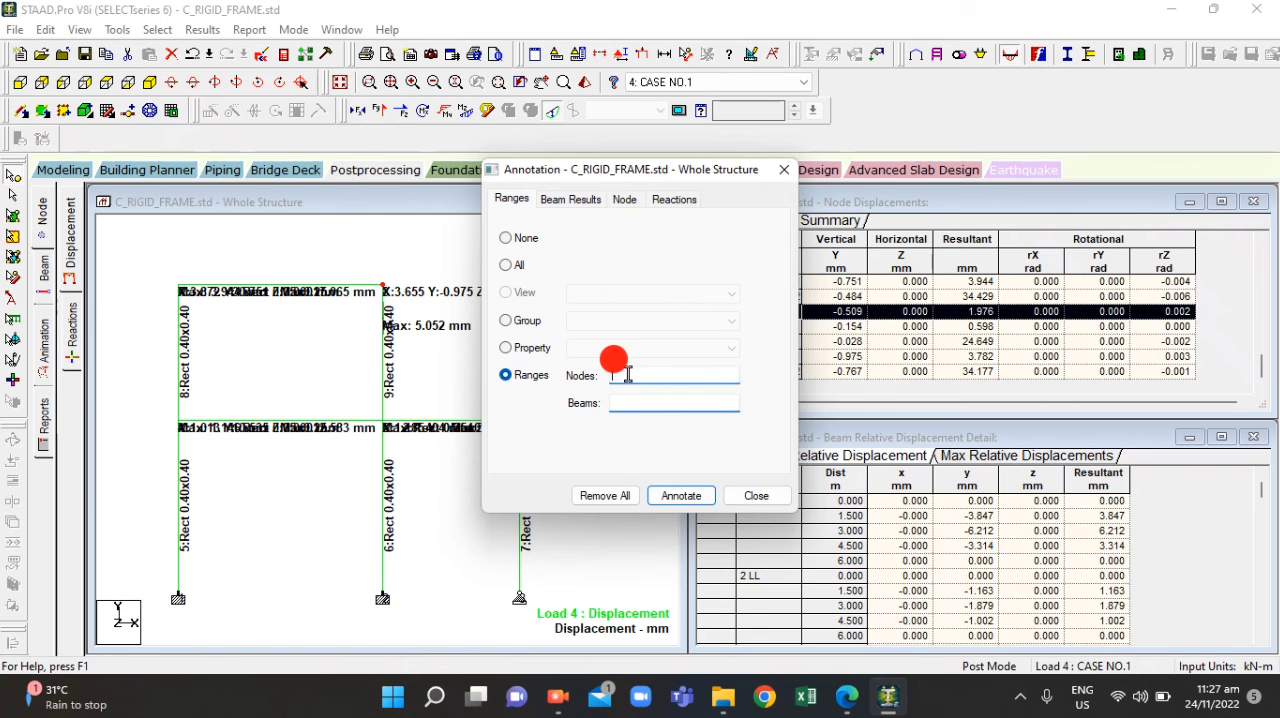
pyautogui.write('8')
pyautogui.click(672, 494)
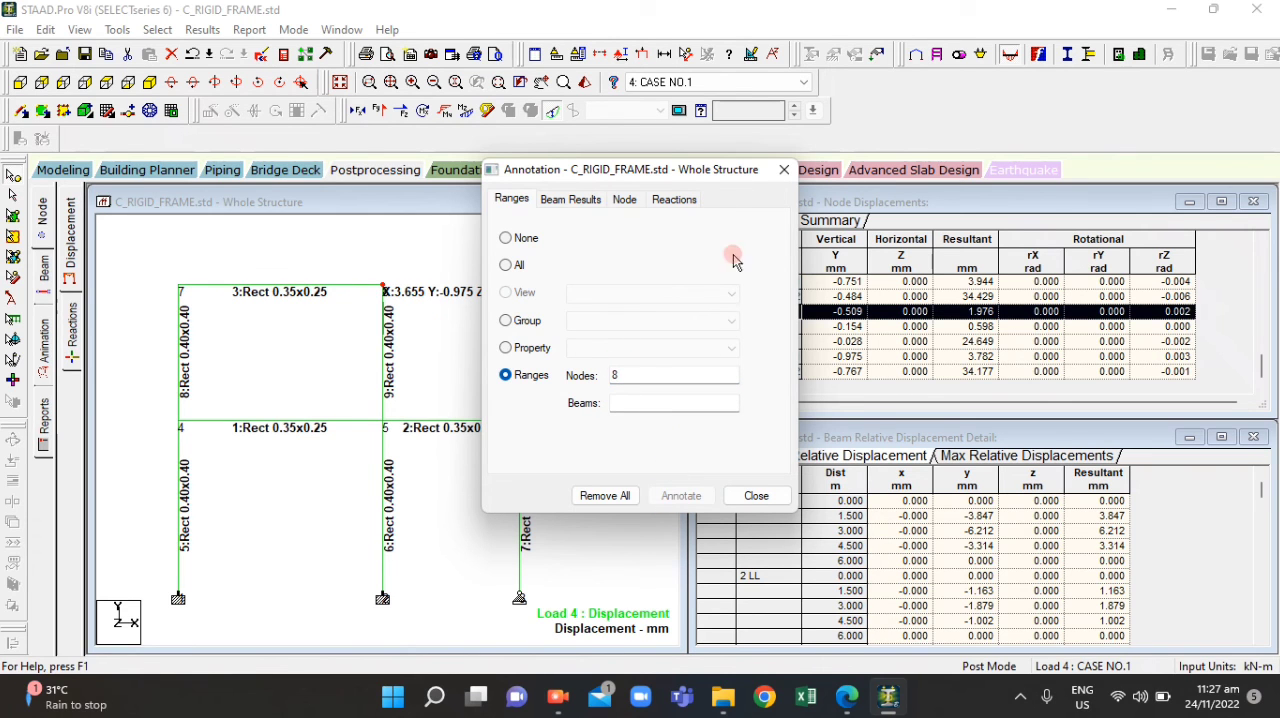
# Uncover node 8's displacement annotation in the structure view and set the active load case to 3: WL
pyautogui.moveTo(705, 169)
pyautogui.mouseDown()
pyautogui.moveTo(589, 449)
pyautogui.moveTo(266, 353)
pyautogui.mouseUp()
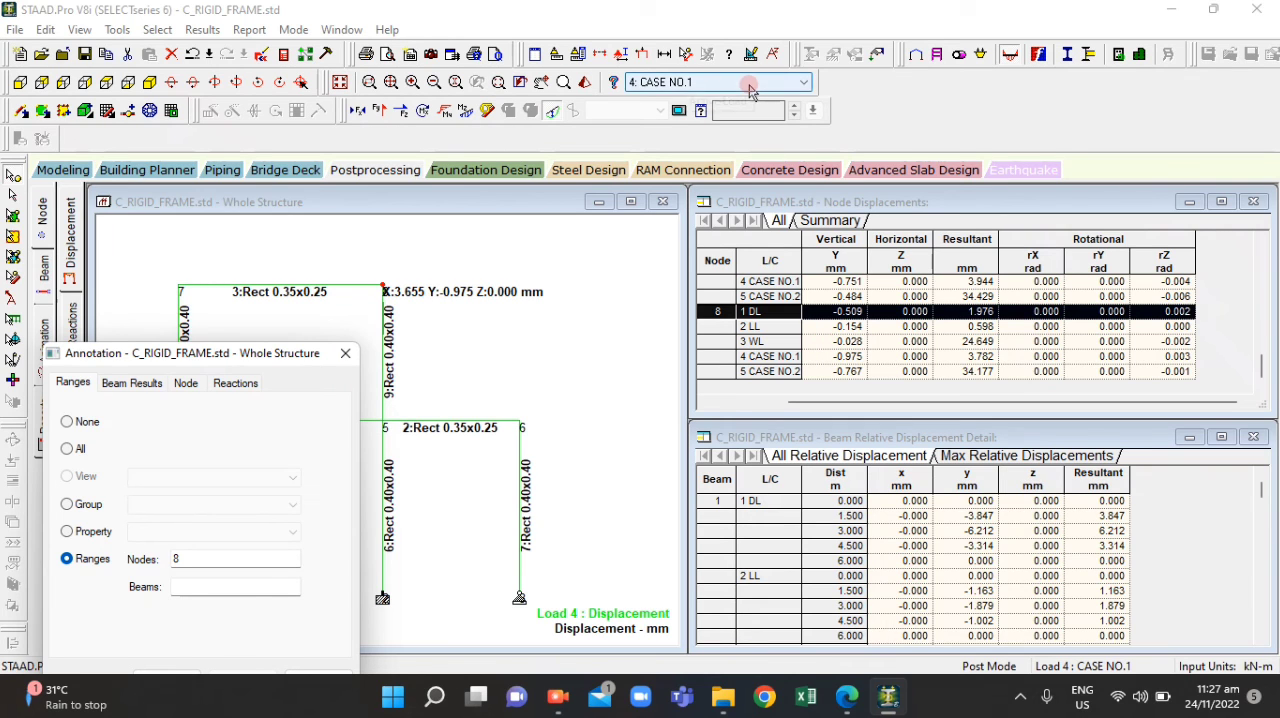
pyautogui.click(716, 82)
pyautogui.click(714, 124)
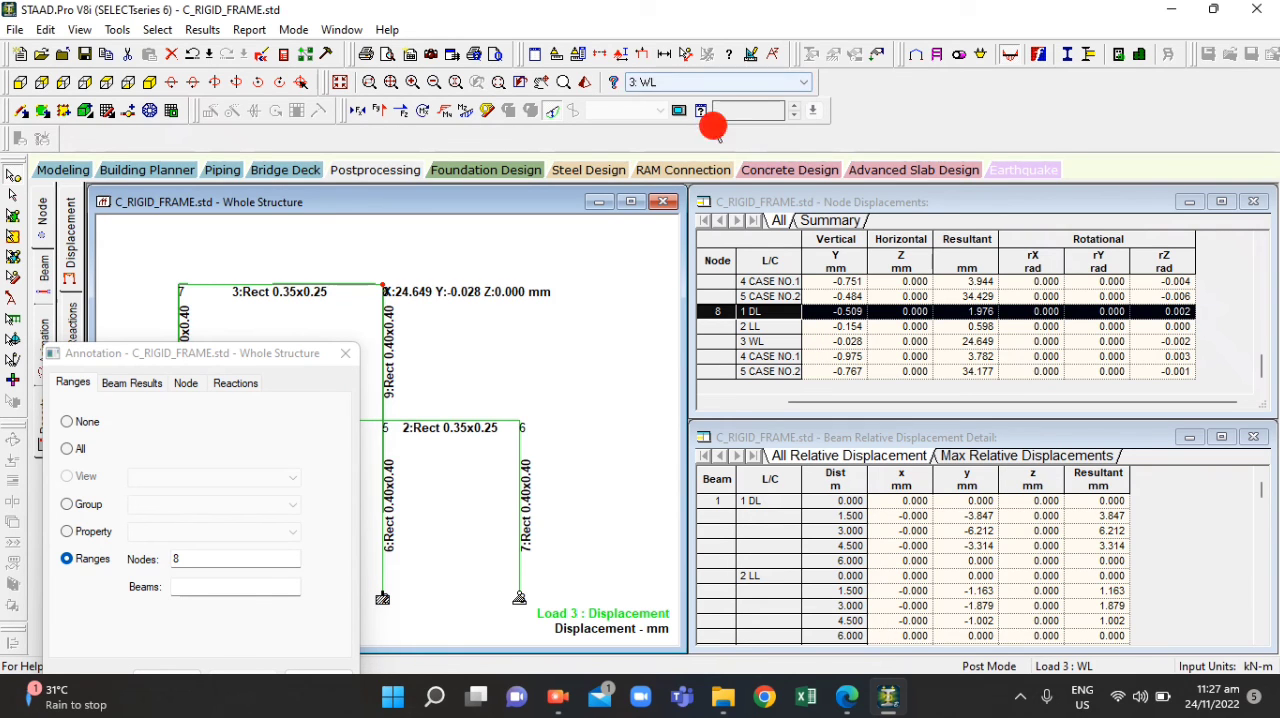
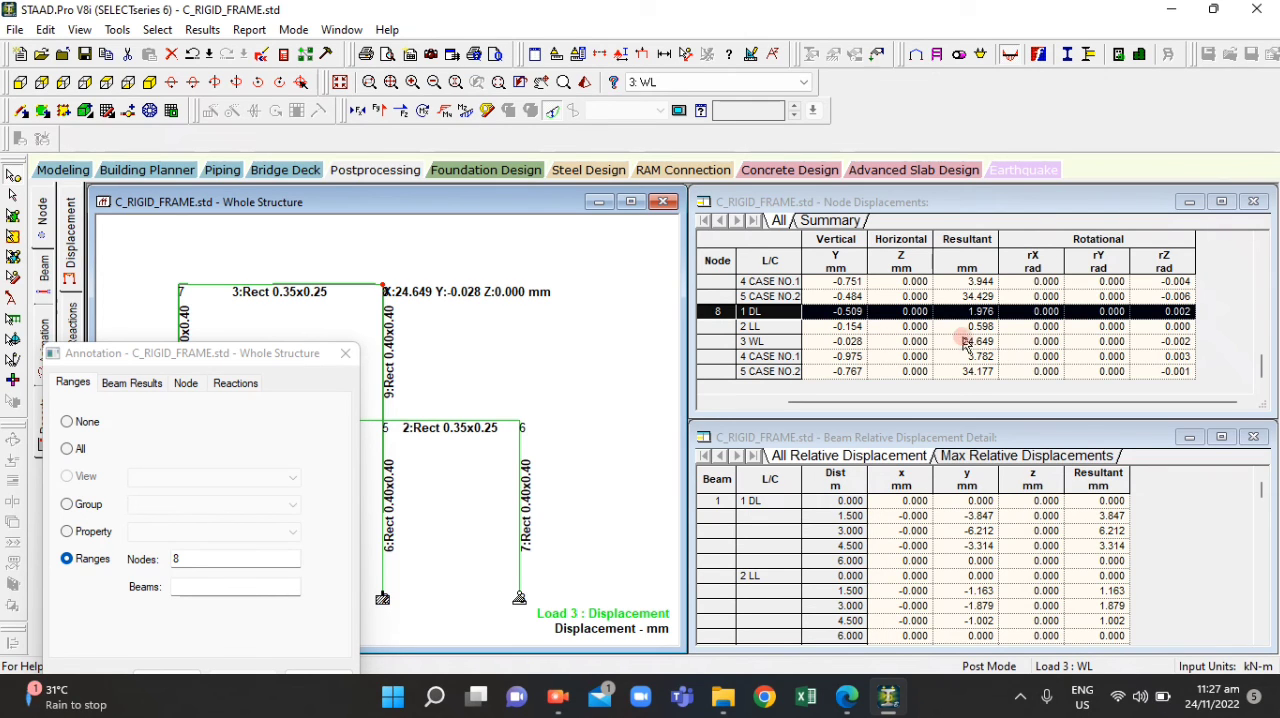
# Close the annotation settings and enter 24.649 mm as joint B's horizontal displacement for question 13 in ACT4.2.pdf
pyautogui.click(968, 338)
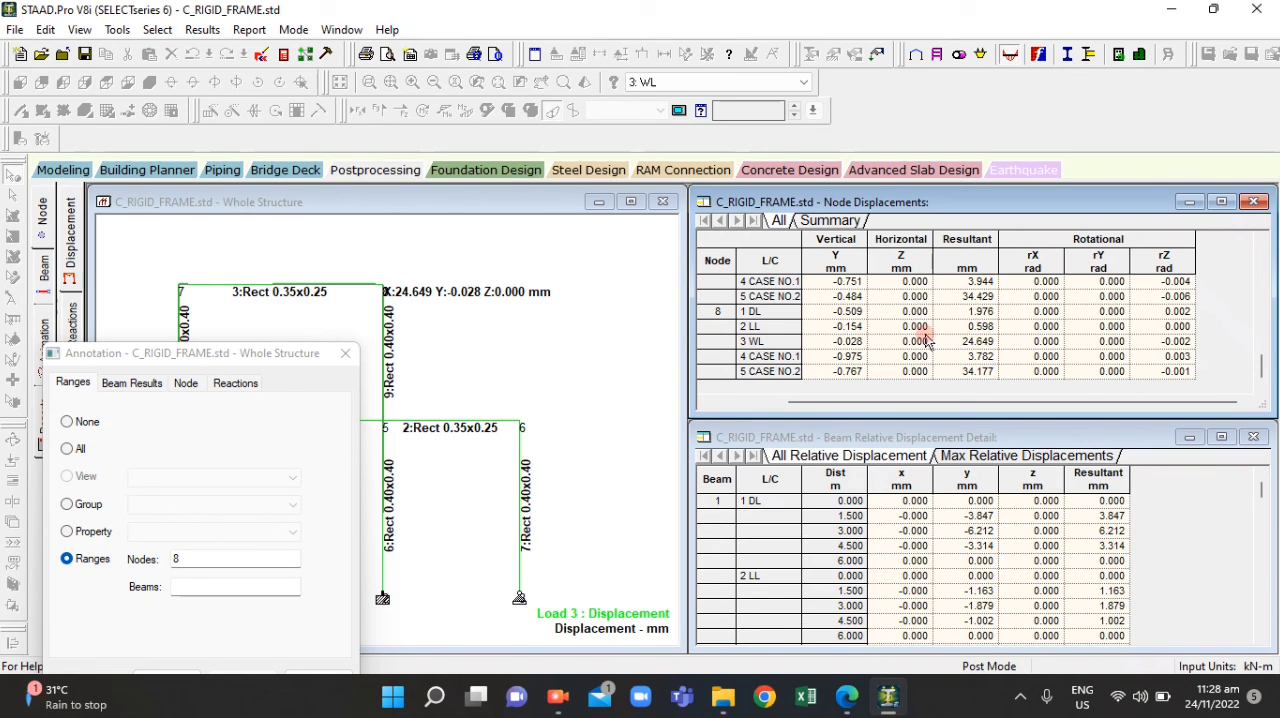
pyautogui.click(345, 353)
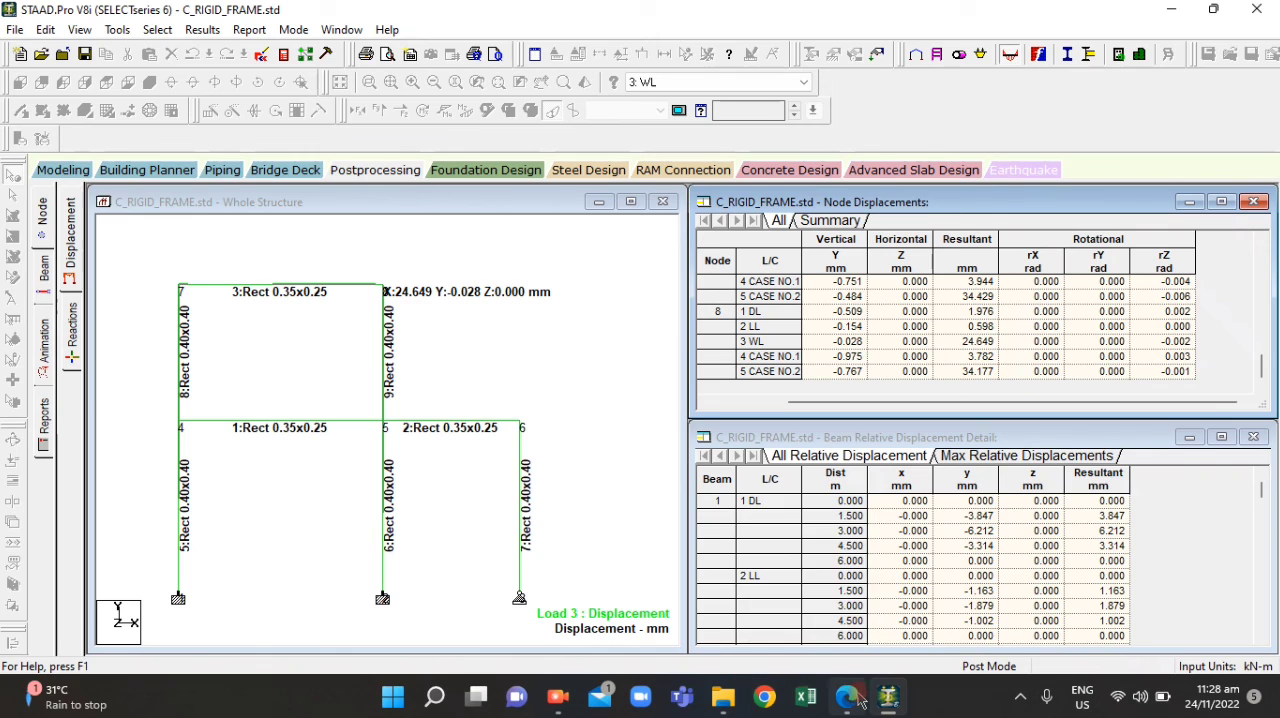
pyautogui.moveTo(858, 692)
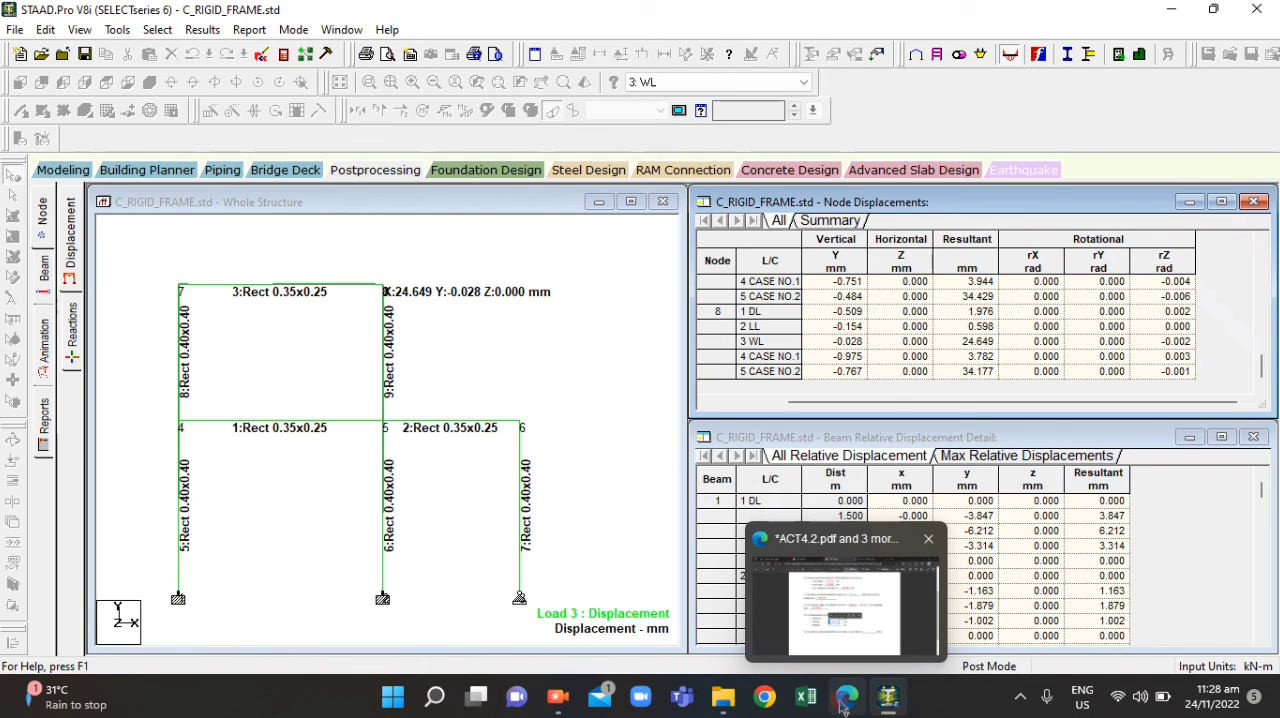
pyautogui.click(845, 600)
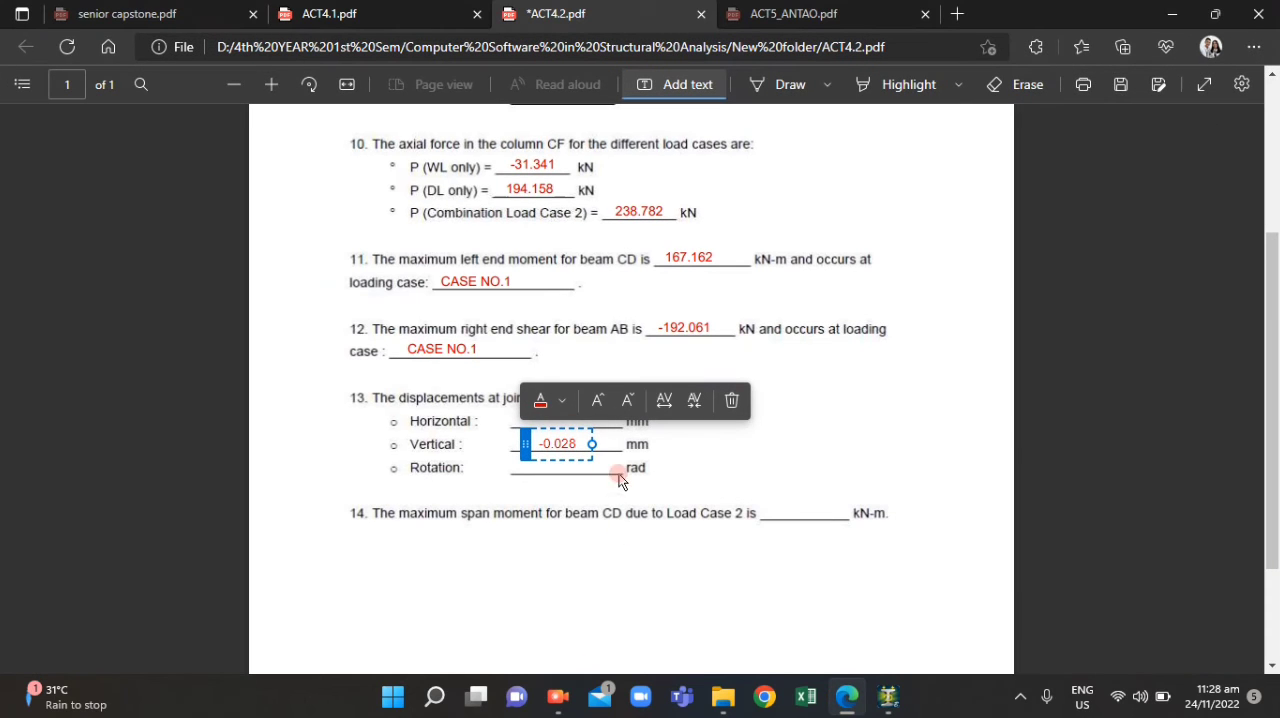
pyautogui.click(645, 528)
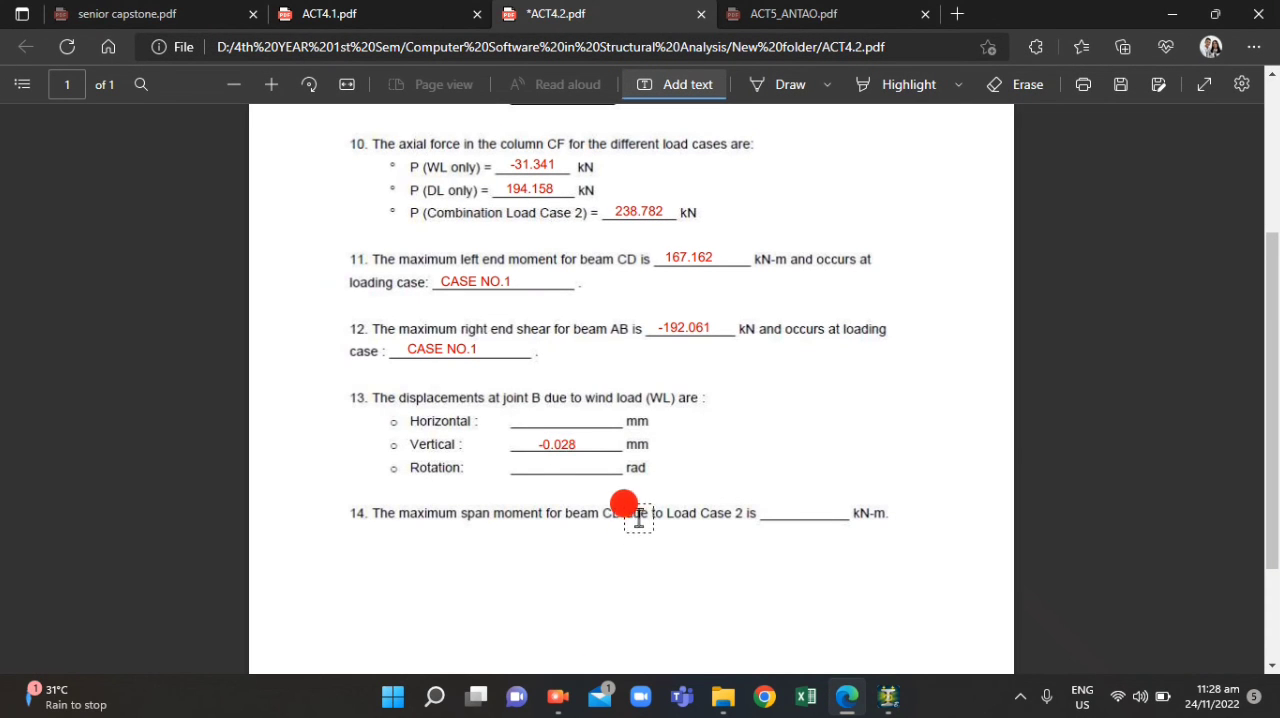
pyautogui.click(534, 418)
pyautogui.write('24.64')
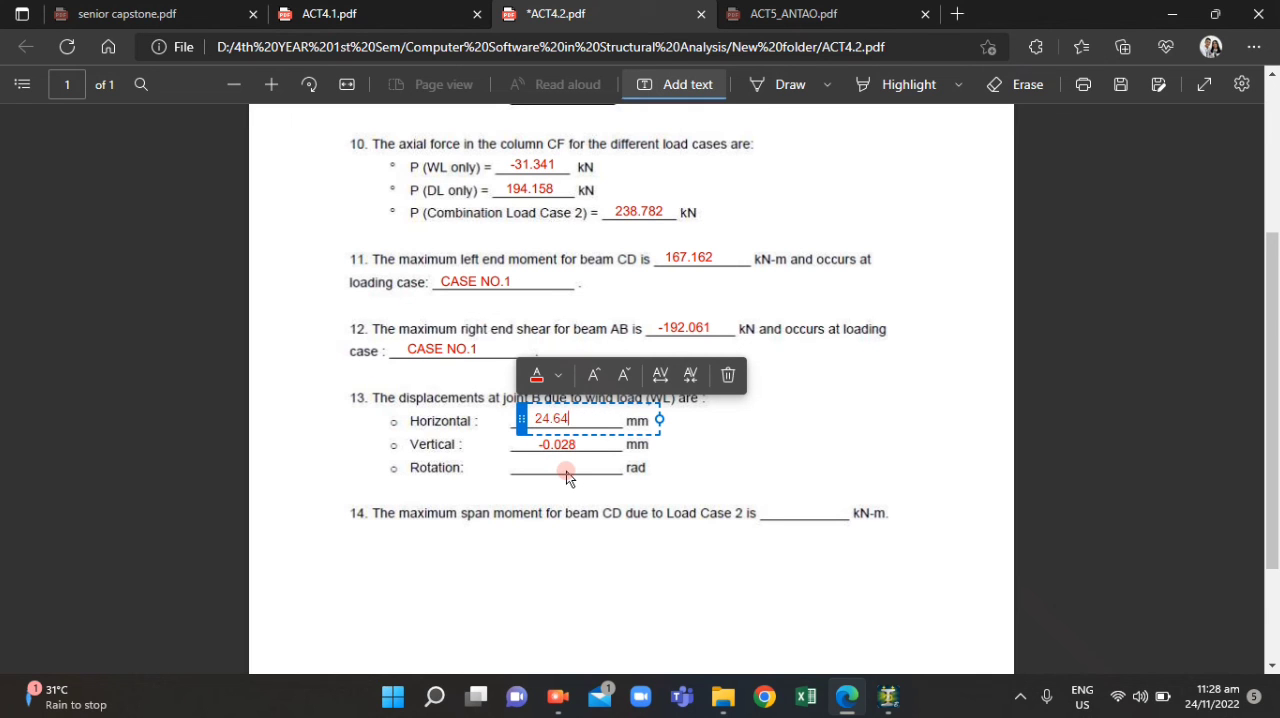
pyautogui.click(659, 420)
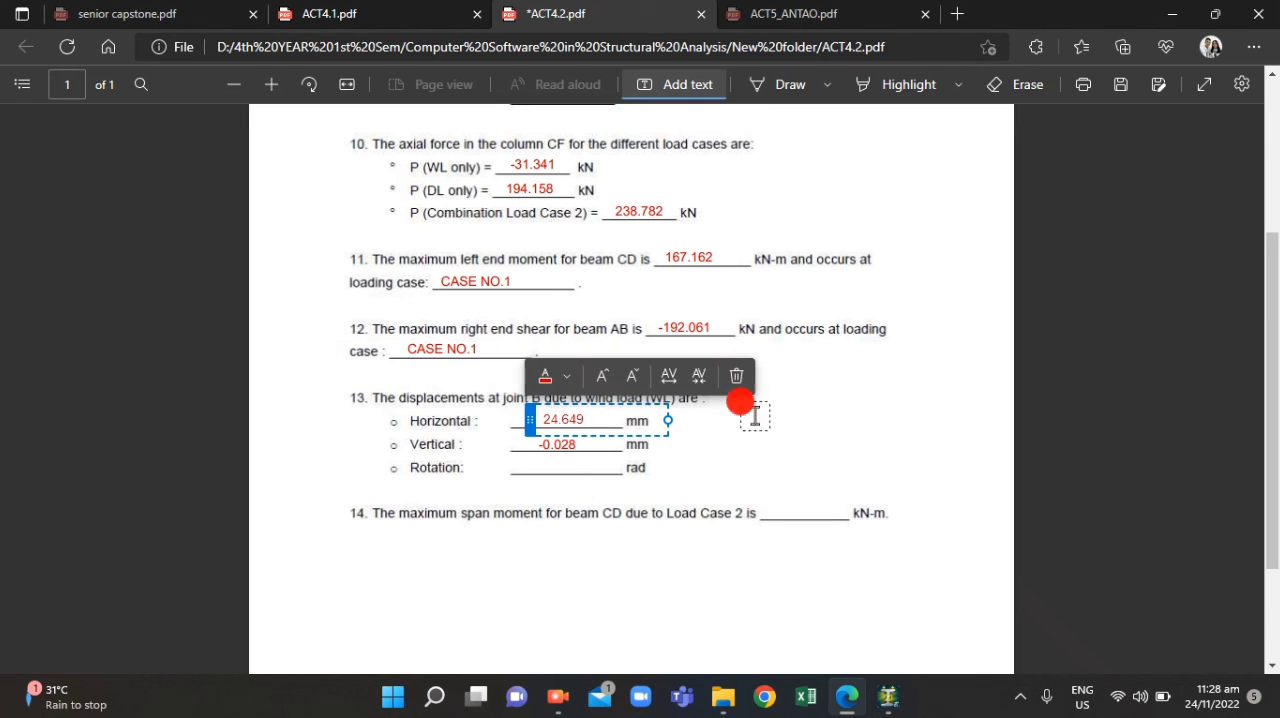
pyautogui.click(688, 537)
# Check node 8's WL row in STAAD.Pro's node displacements and enter -0.002 rad as joint B's rotation in ACT4.2.pdf
pyautogui.click(888, 697)
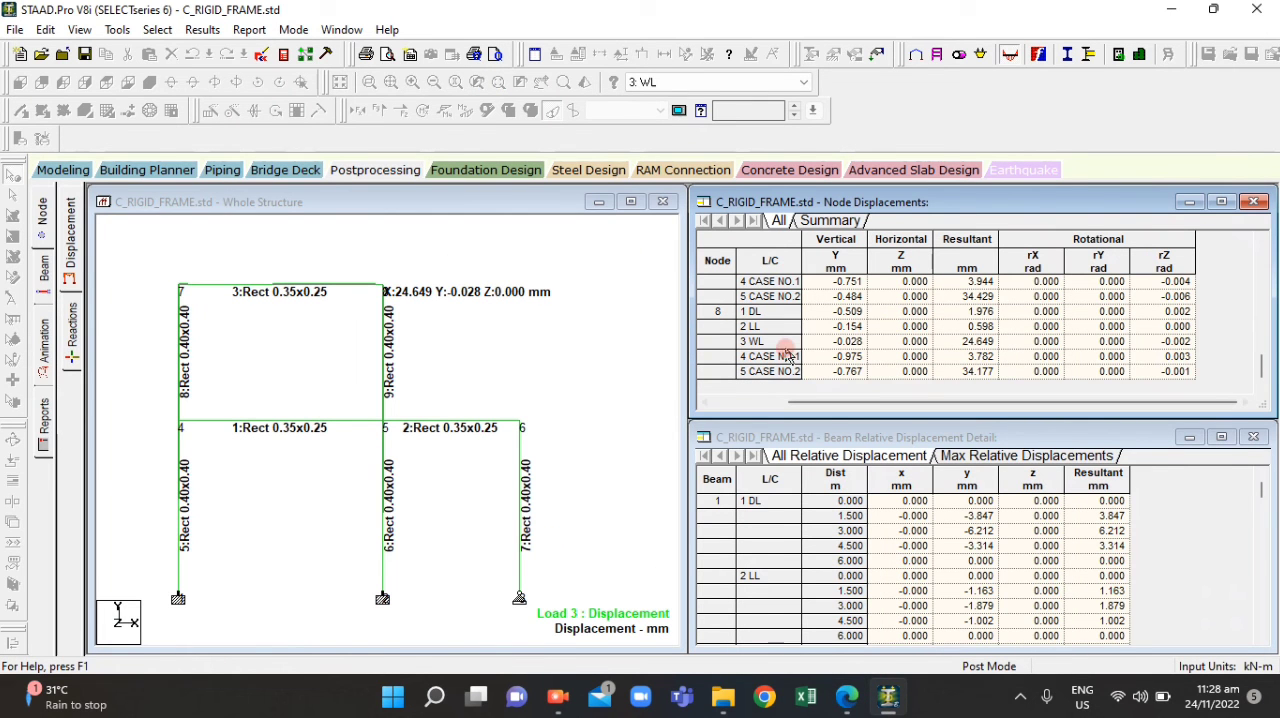
pyautogui.click(753, 340)
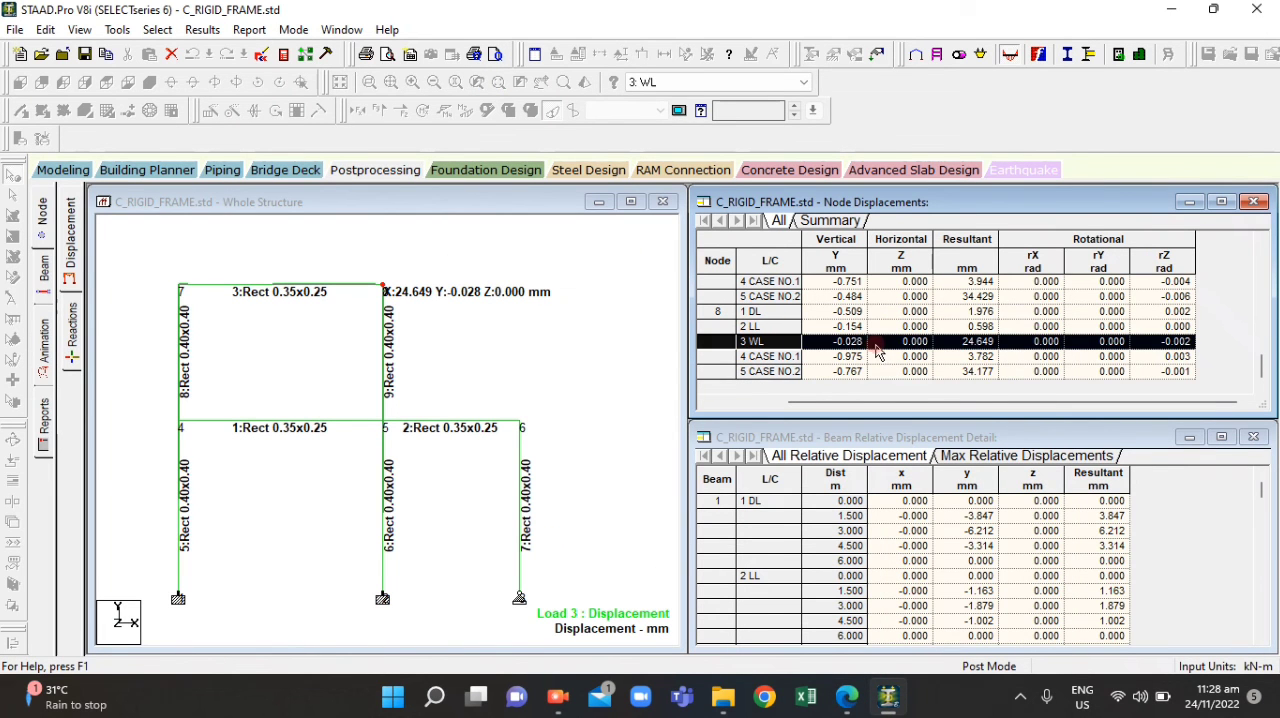
pyautogui.click(888, 700)
pyautogui.click(884, 698)
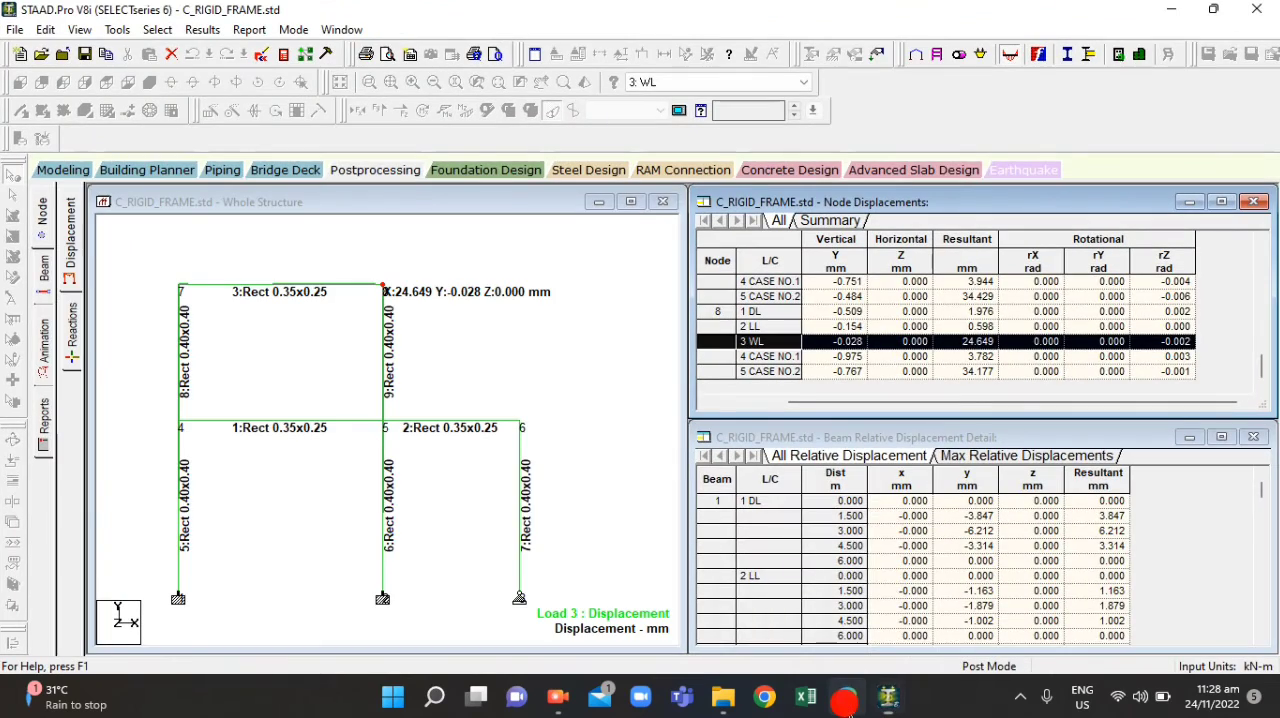
pyautogui.click(845, 700)
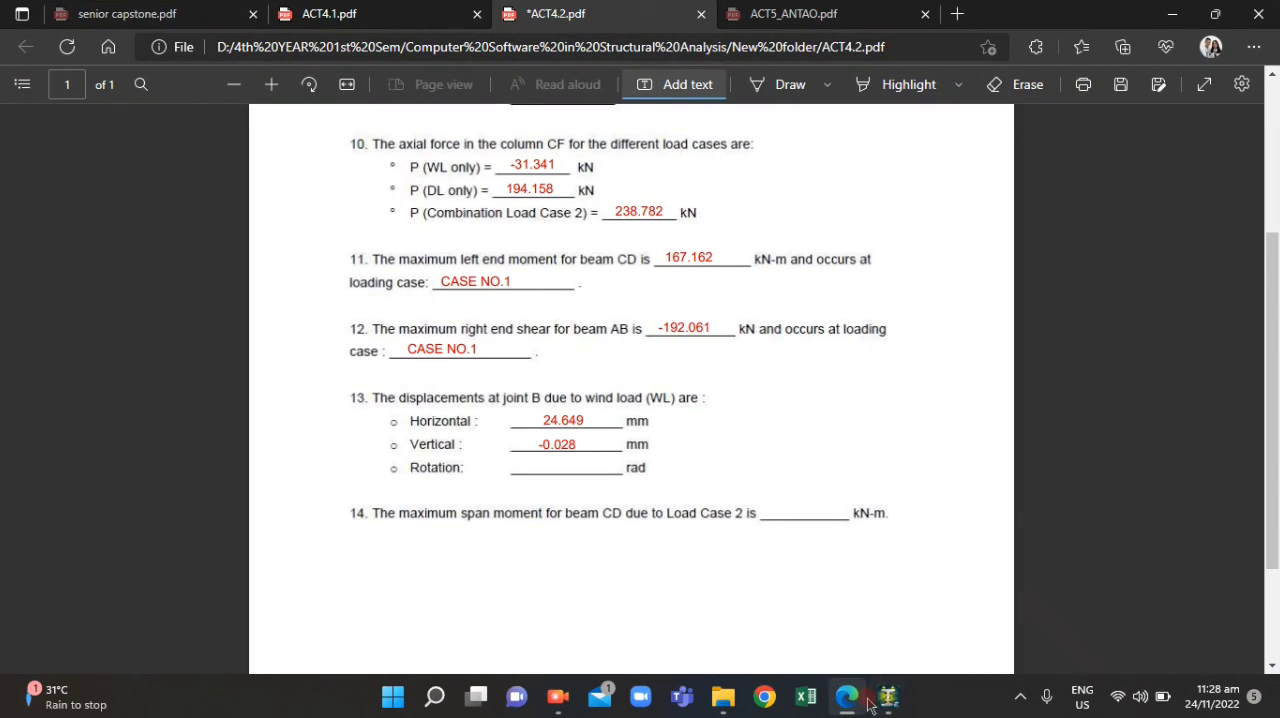
pyautogui.click(888, 702)
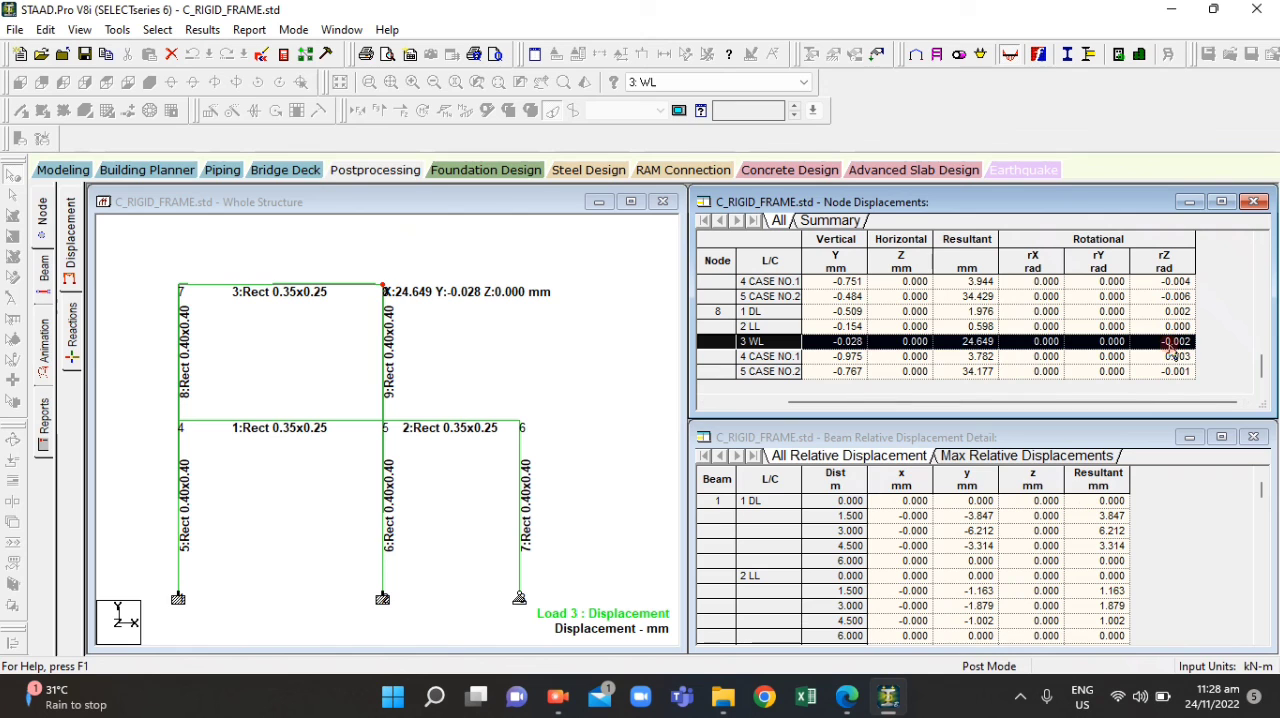
pyautogui.click(845, 700)
pyautogui.click(536, 466)
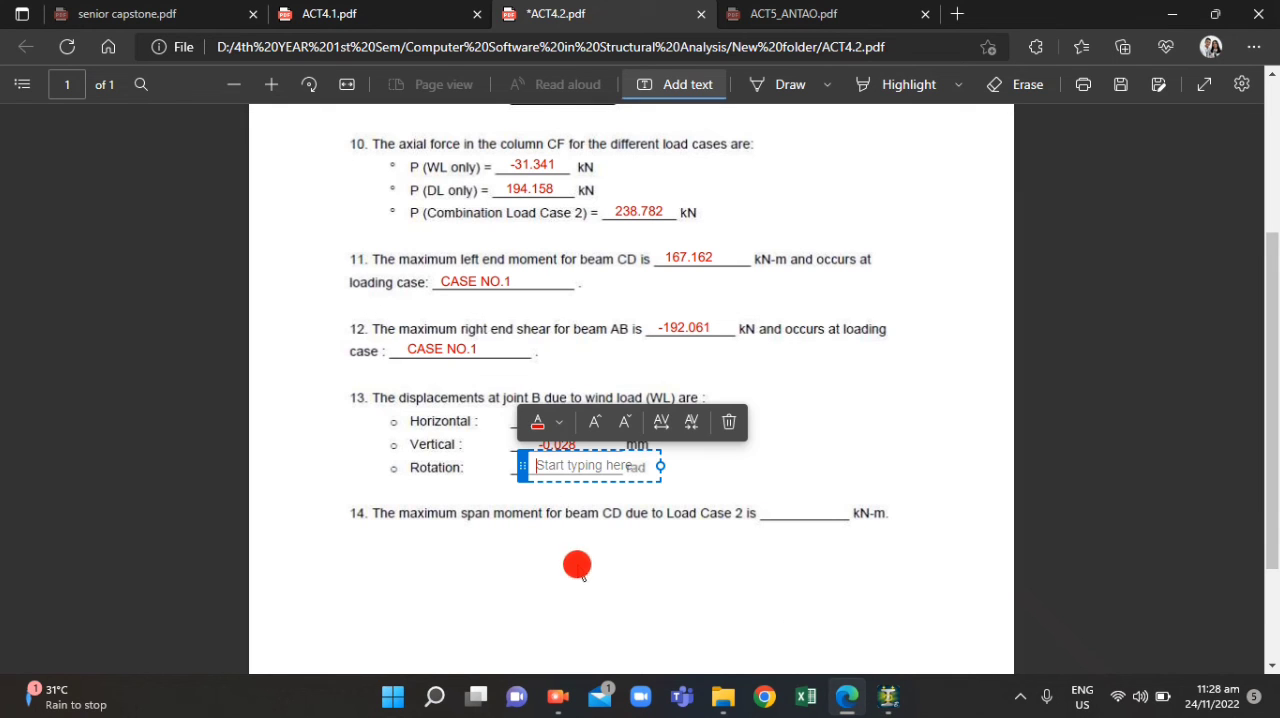
pyautogui.write('-0.002')
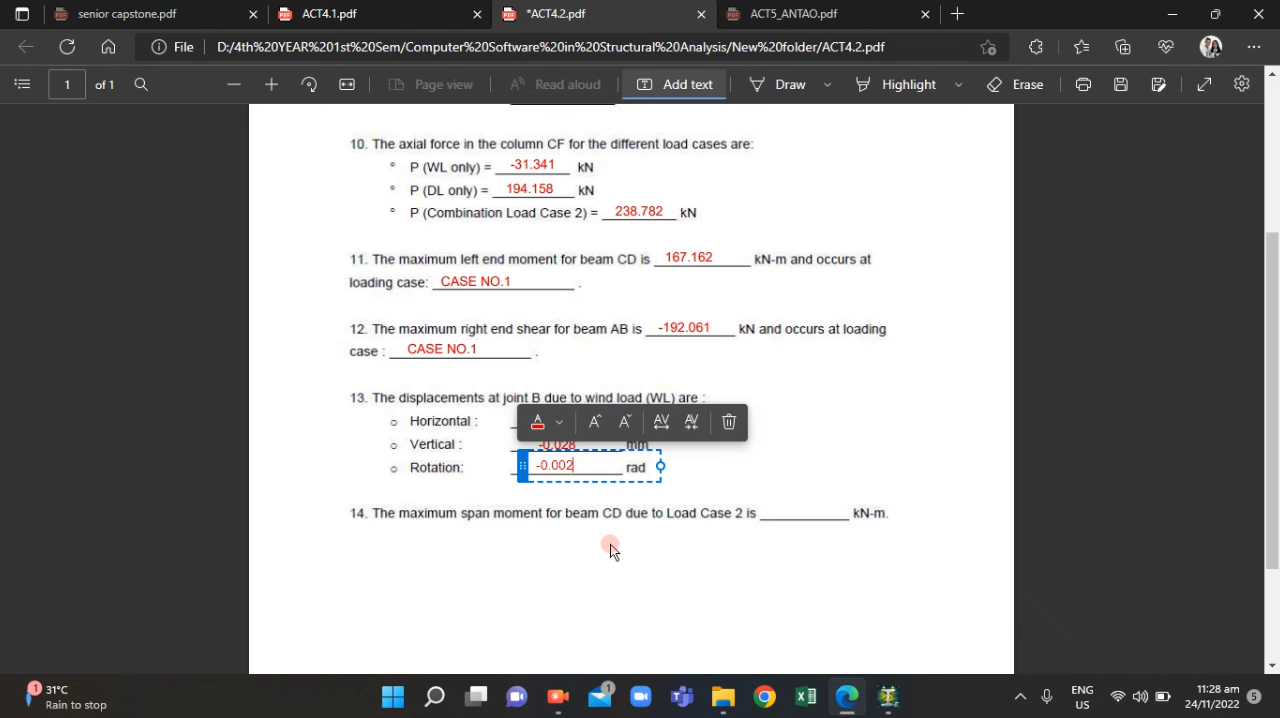
pyautogui.click(882, 560)
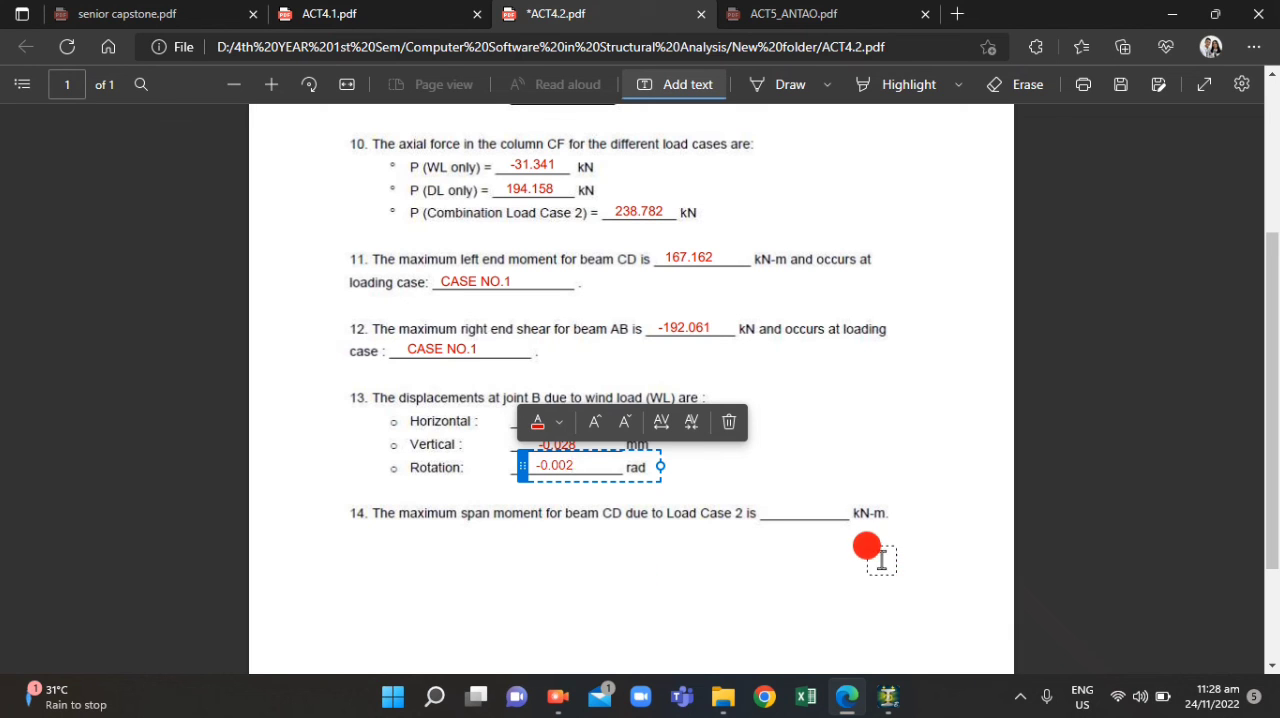
# Shift the rotation answer slightly along its blank in line with the other question 13 answers
pyautogui.click(556, 466)
pyautogui.moveTo(522, 466); pyautogui.dragTo(529, 466)
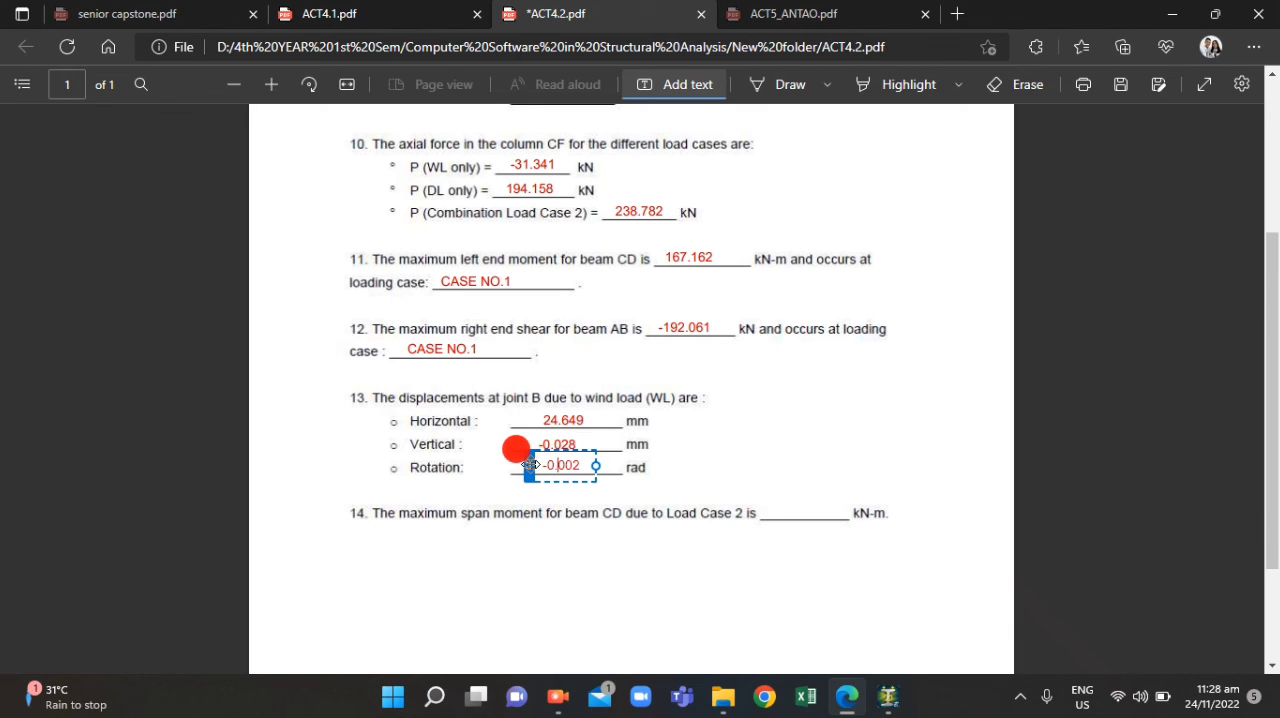
pyautogui.click(657, 524)
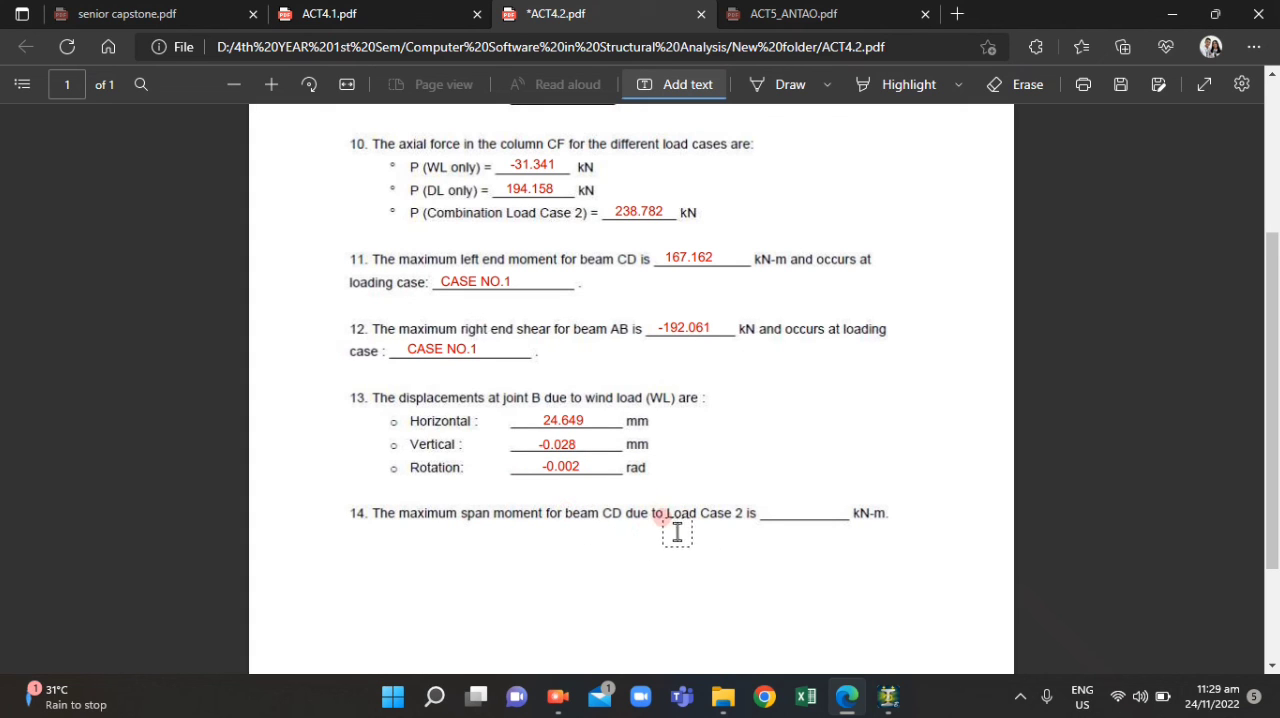
# Check where beam CD lies in the frame diagram of ACT4.1.pdf and return to ACT4.2.pdf
pyautogui.click(392, 12)
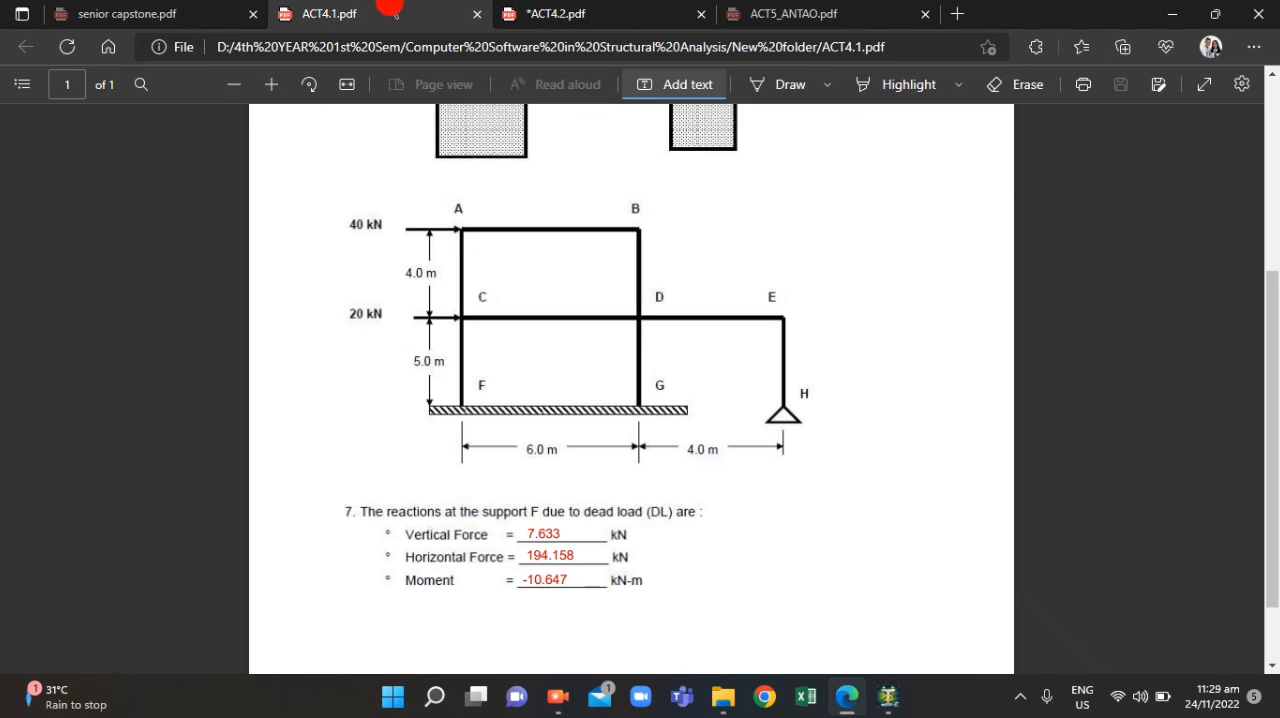
pyautogui.click(568, 14)
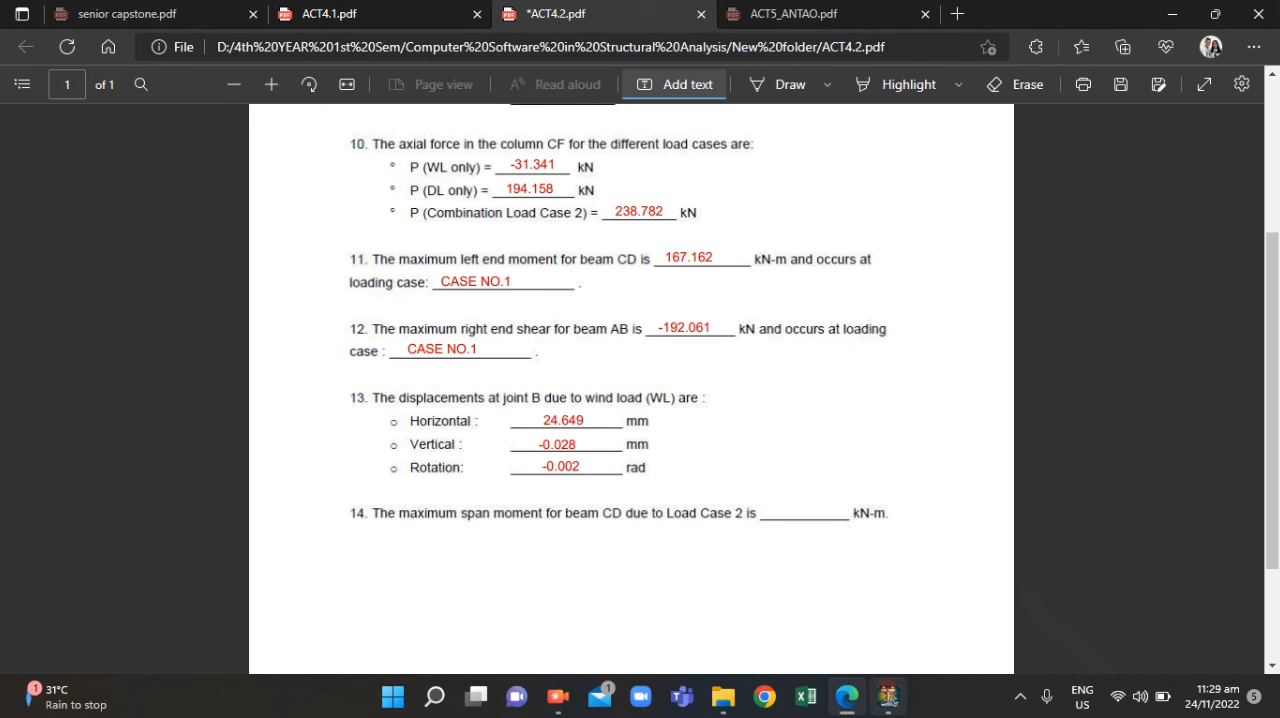
pyautogui.moveTo(889, 698)
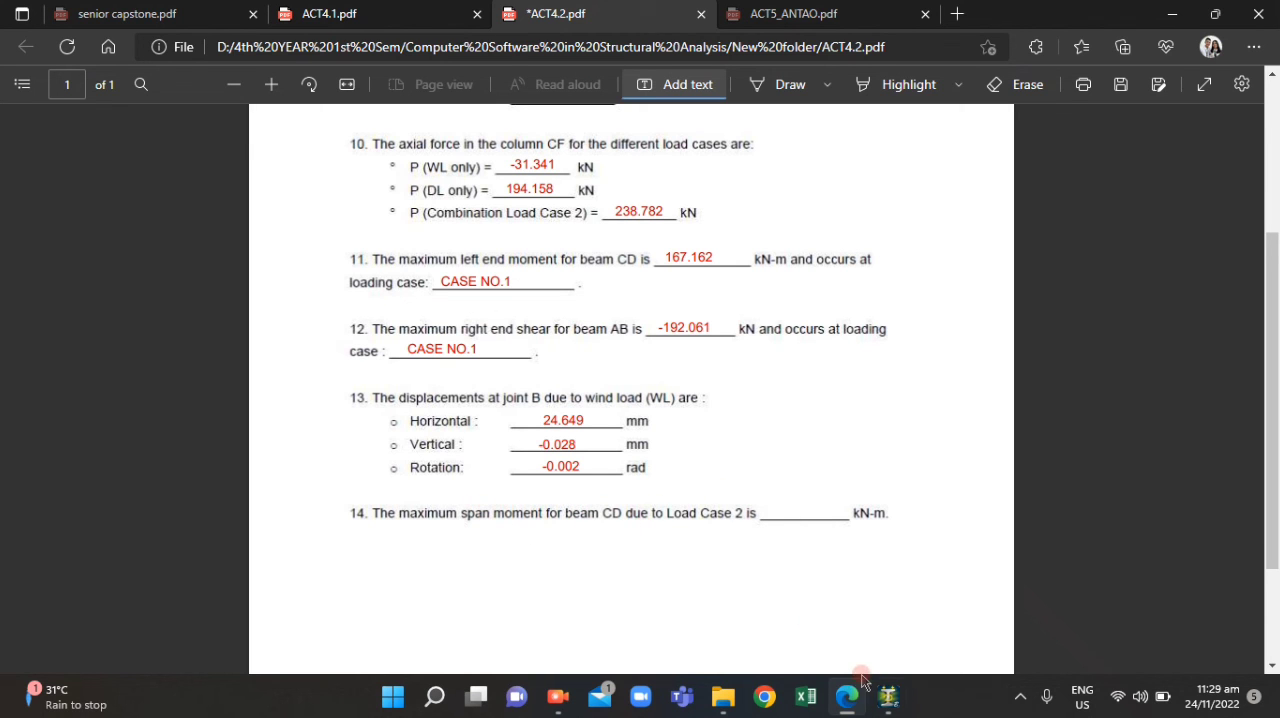
# Switch to STAAD.Pro, display the beam force results and set the active load case to 5: CASE NO.2
pyautogui.click(881, 700)
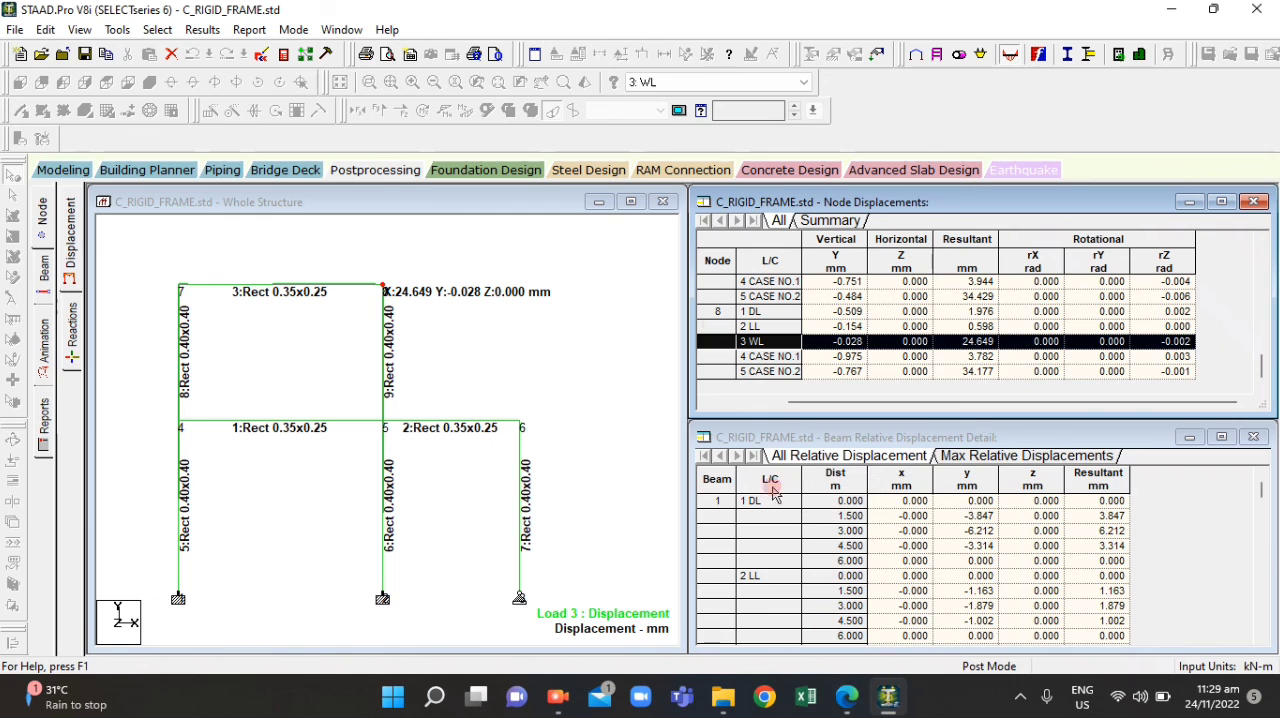
pyautogui.click(44, 268)
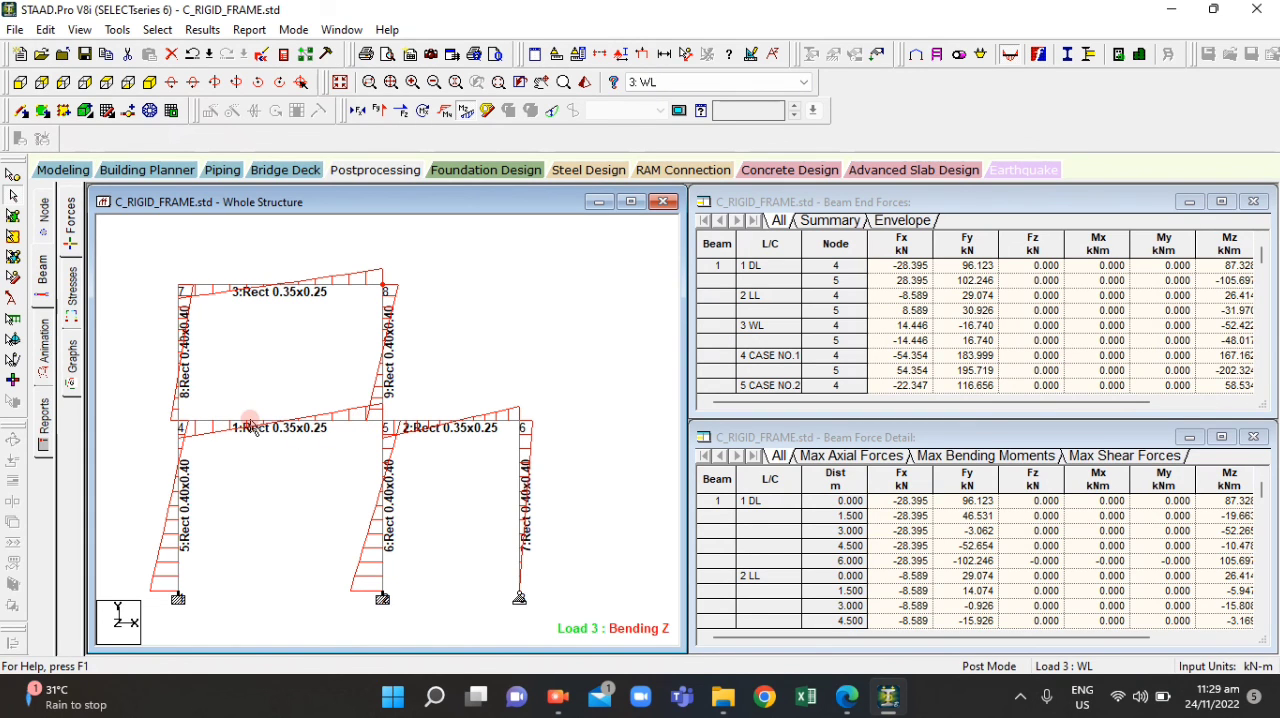
pyautogui.click(640, 84)
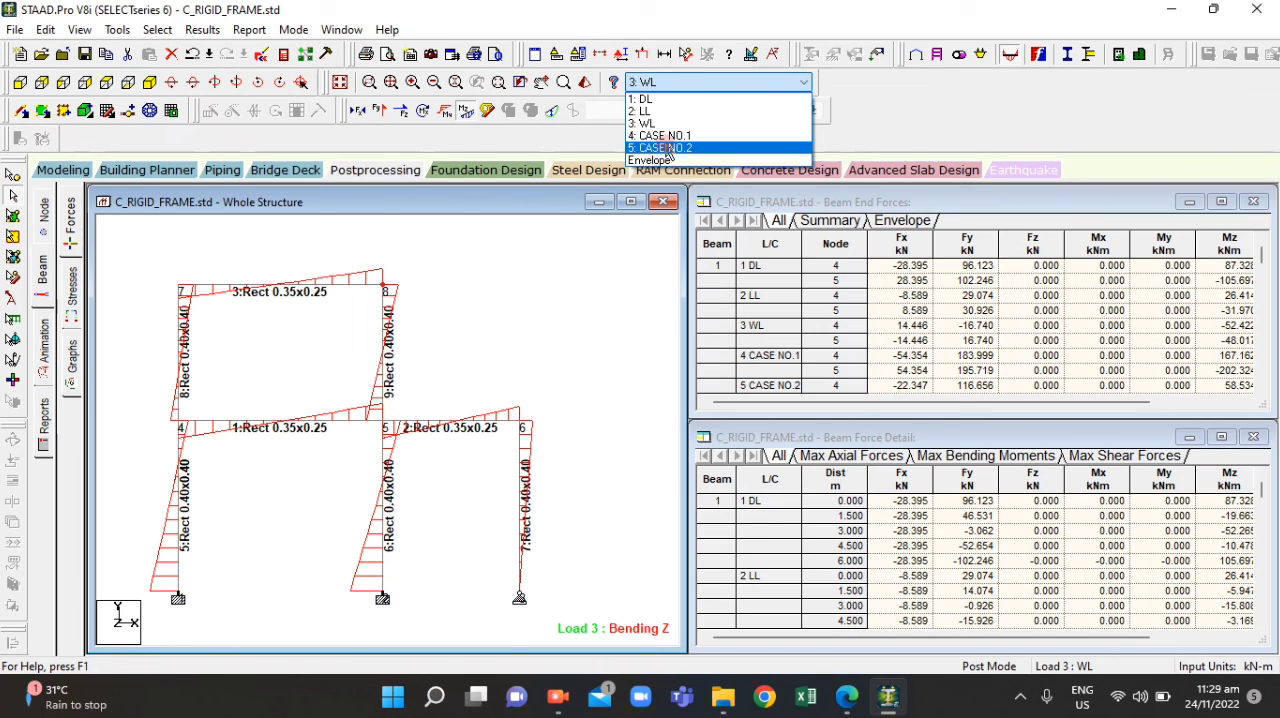
pyautogui.click(668, 148)
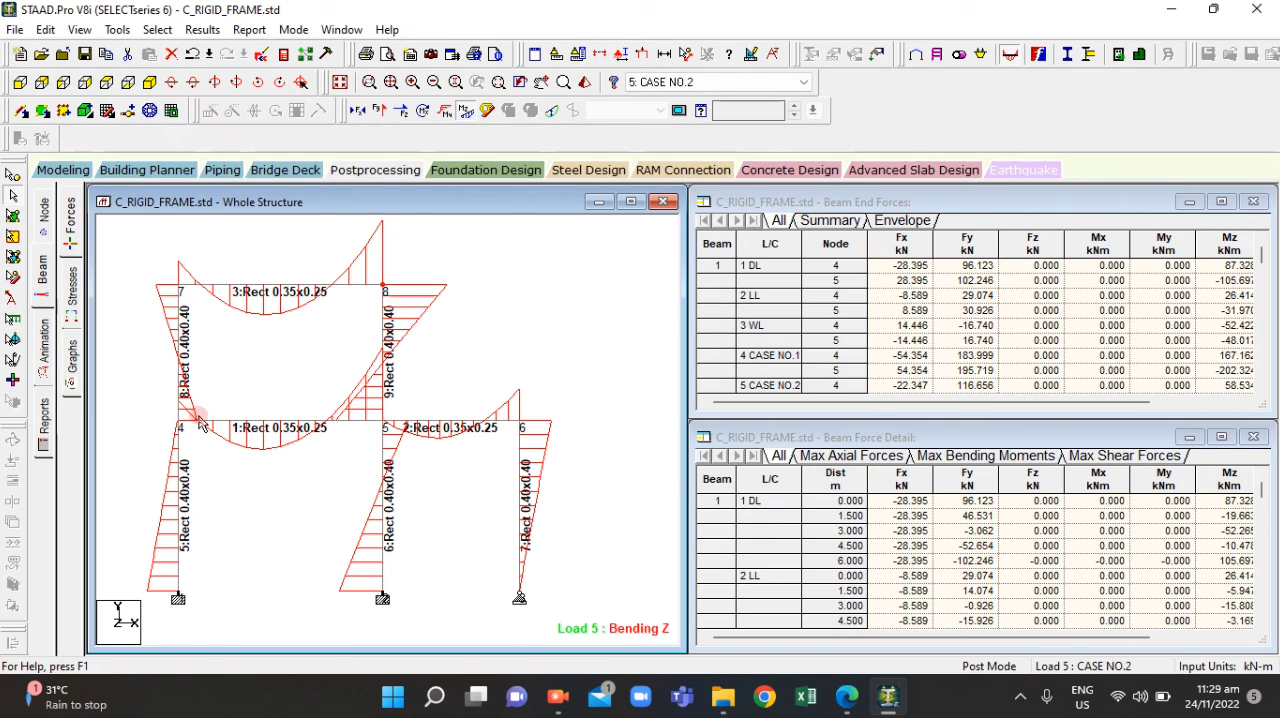
# Restrict the result annotation to beam 1 and leave the node range empty
pyautogui.click(201, 24)
pyautogui.click(257, 329)
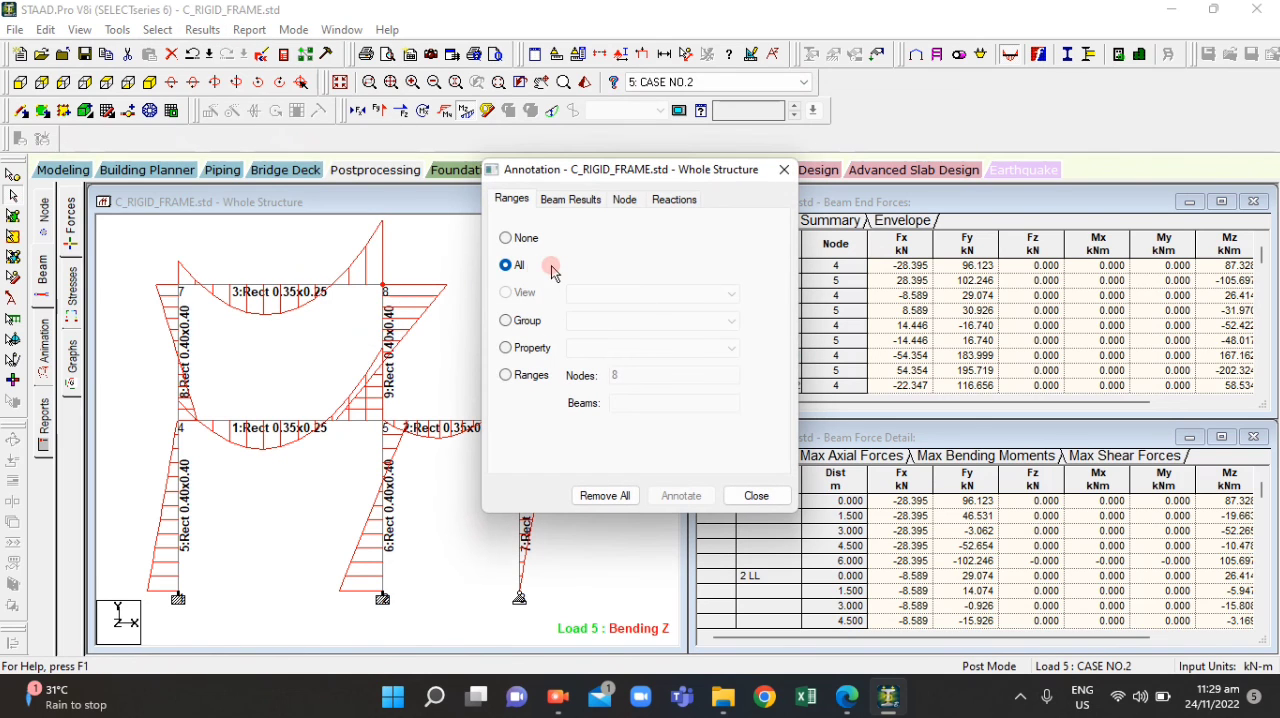
pyautogui.click(505, 374)
pyautogui.click(638, 375)
pyautogui.press('BackSpace')
pyautogui.click(643, 404)
pyautogui.write('1')
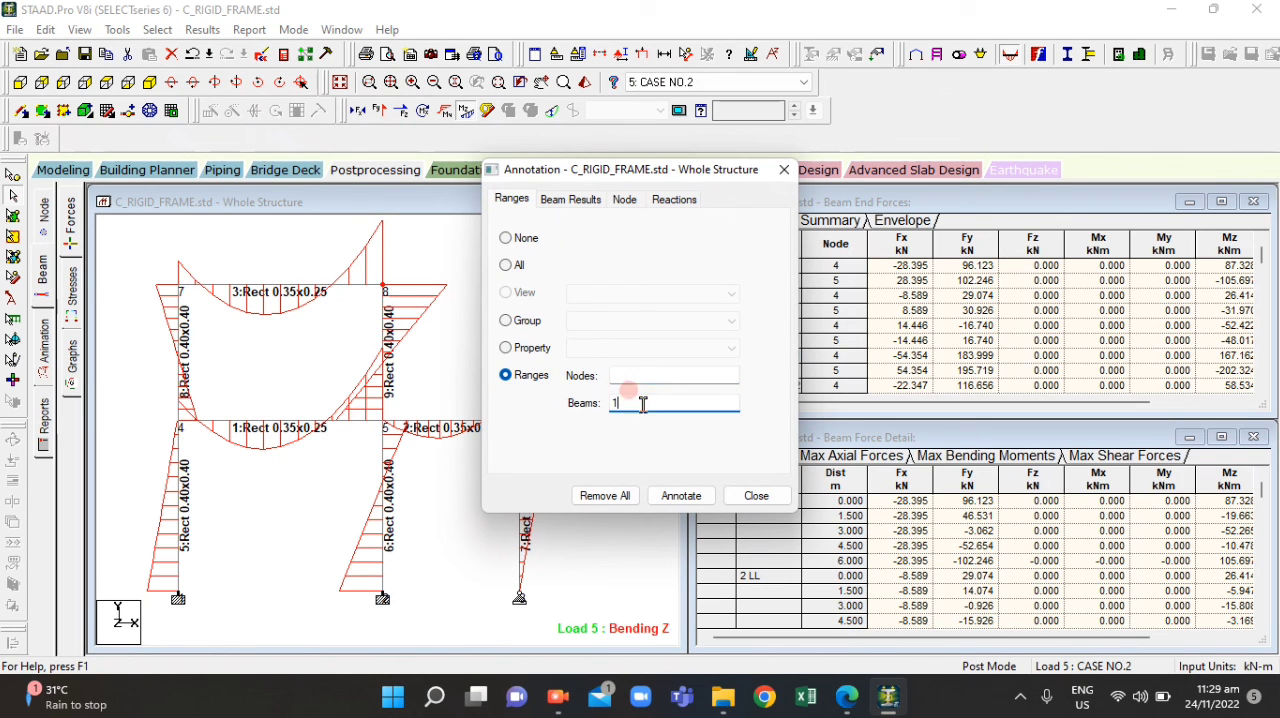
# Annotate beam 1 with its end and maximum bending values and close the annotation settings
pyautogui.click(574, 198)
pyautogui.click(517, 244)
pyautogui.click(587, 244)
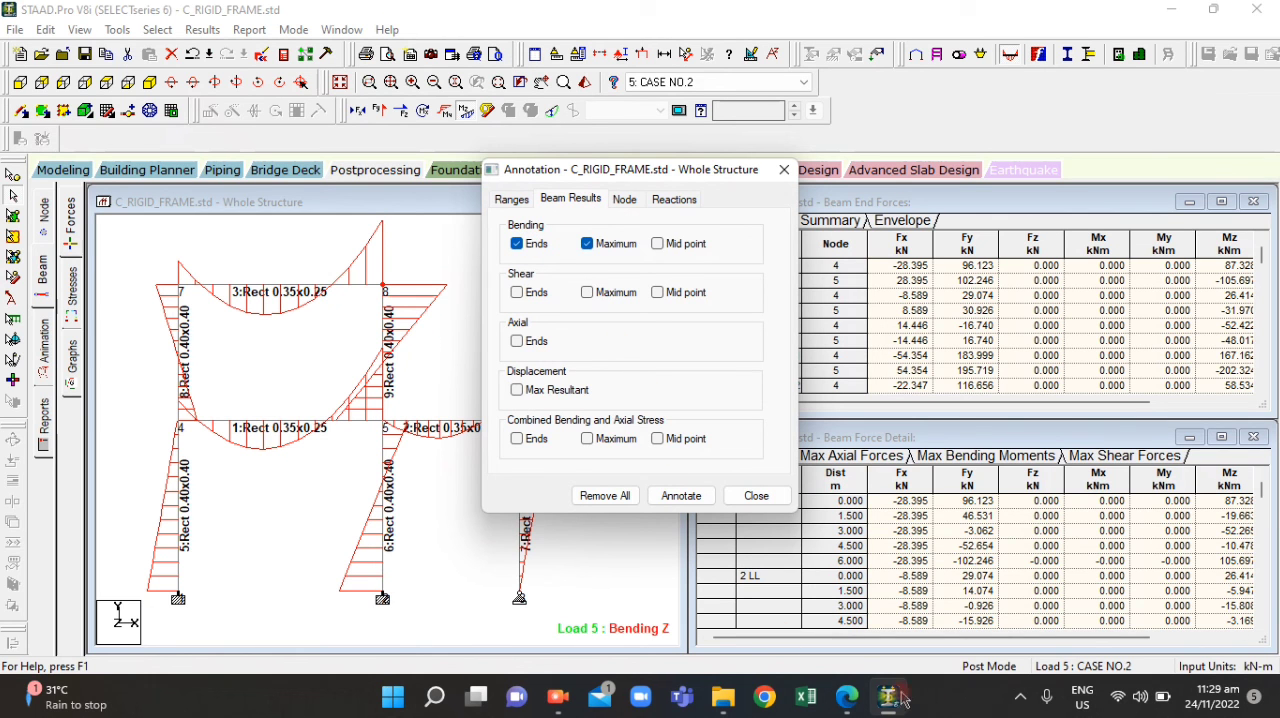
pyautogui.click(847, 697)
pyautogui.click(847, 697)
pyautogui.click(675, 495)
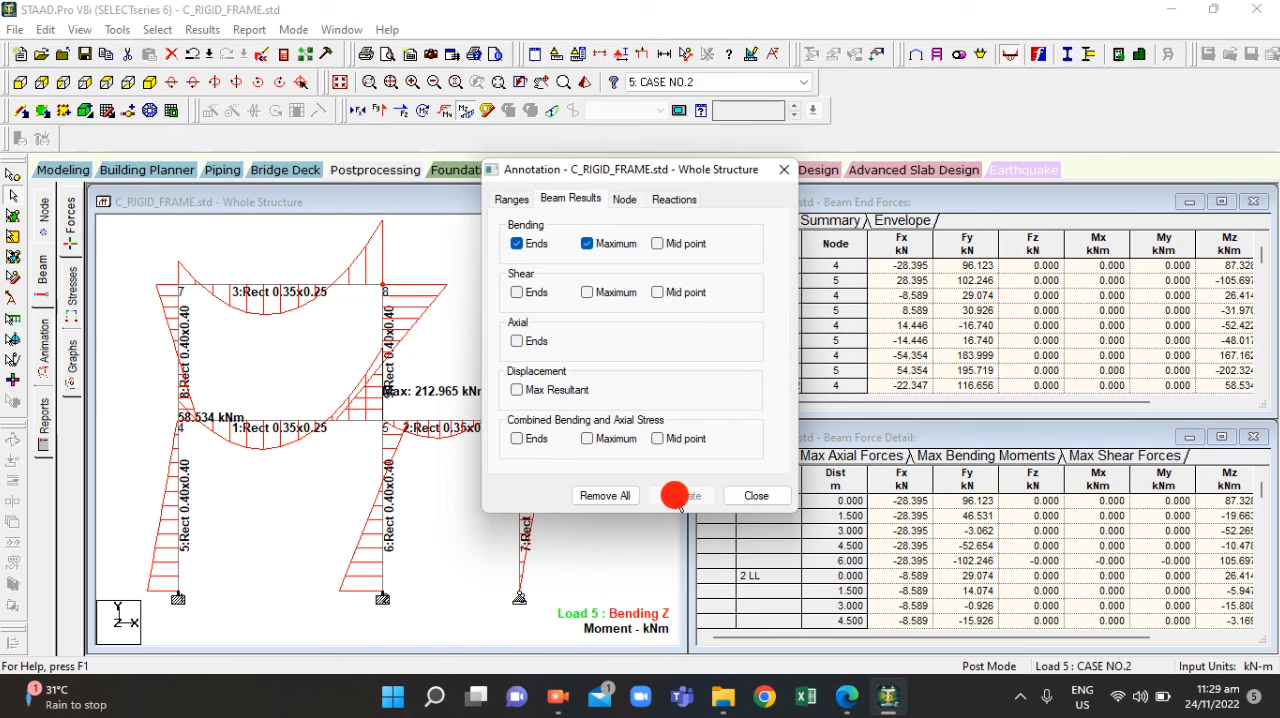
pyautogui.click(785, 169)
# Read beam 1's annotated maximum moment and enter 212.965 kN-m as the answer to question 14 in ACT4.2.pdf
pyautogui.scroll(5, 510, 412)
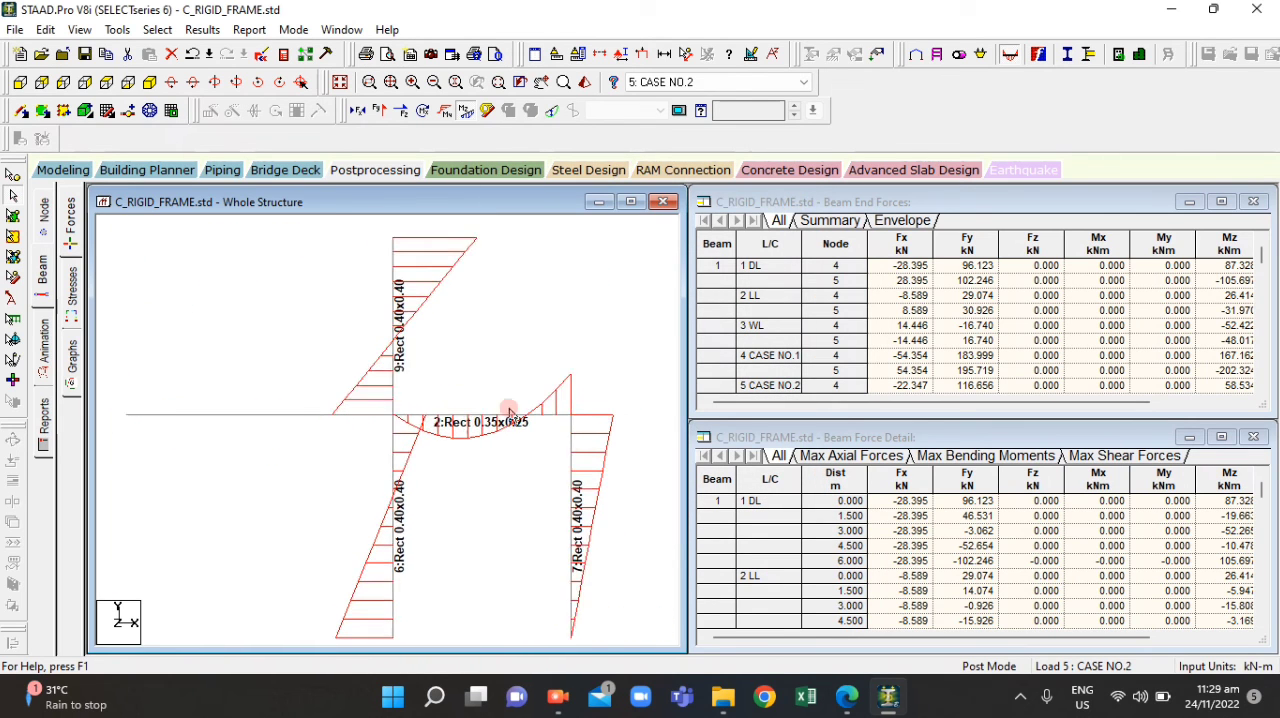
pyautogui.scroll(-5, 510, 412)
pyautogui.scroll(2, 383, 430)
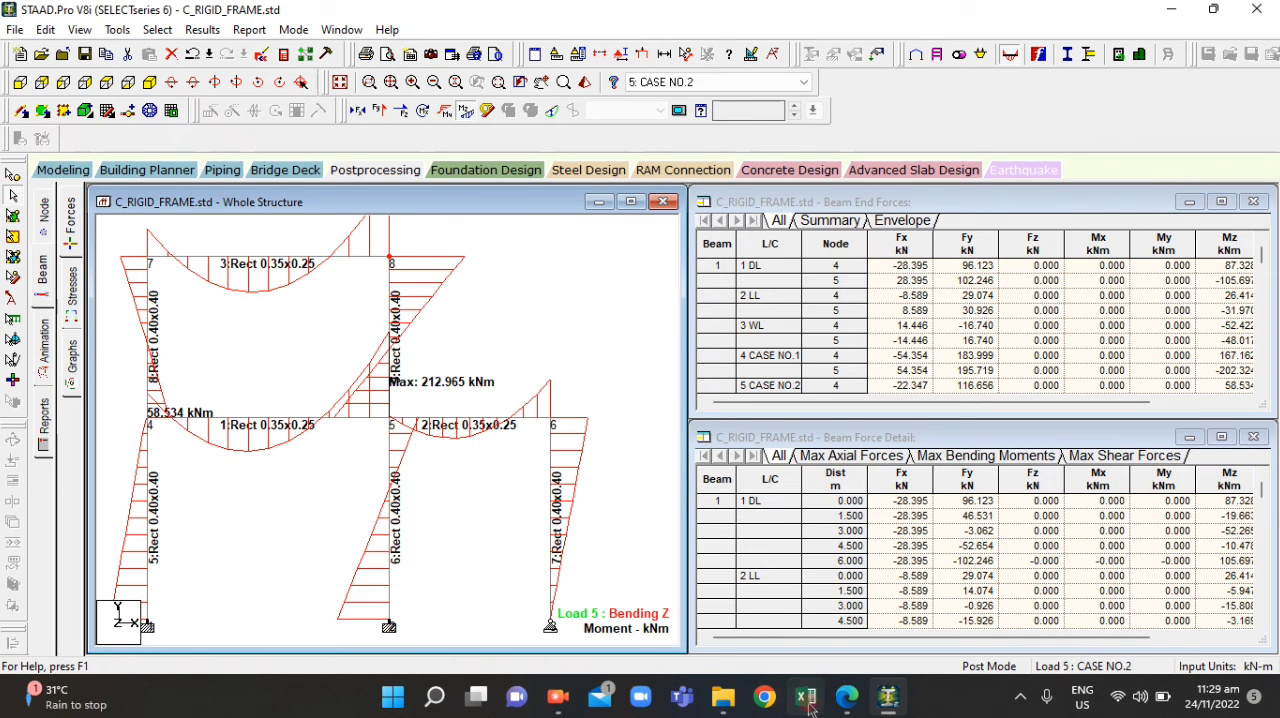
pyautogui.click(845, 700)
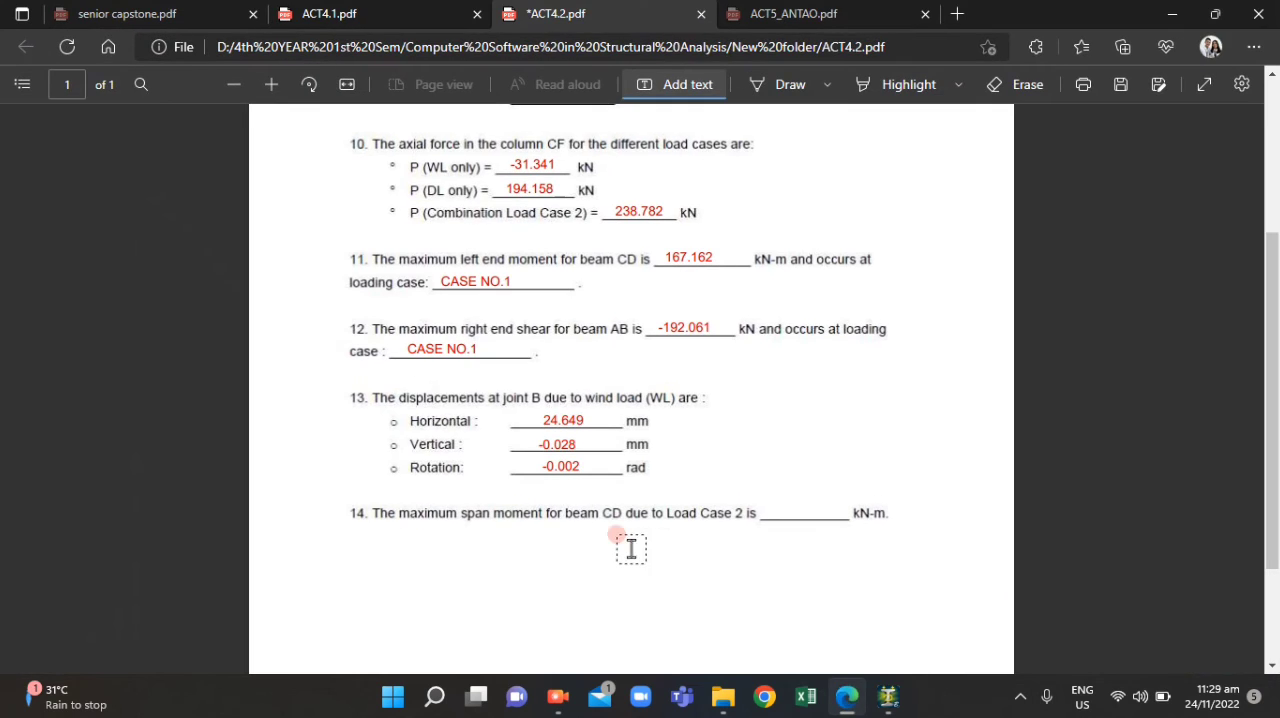
pyautogui.click(761, 500)
pyautogui.write('2')
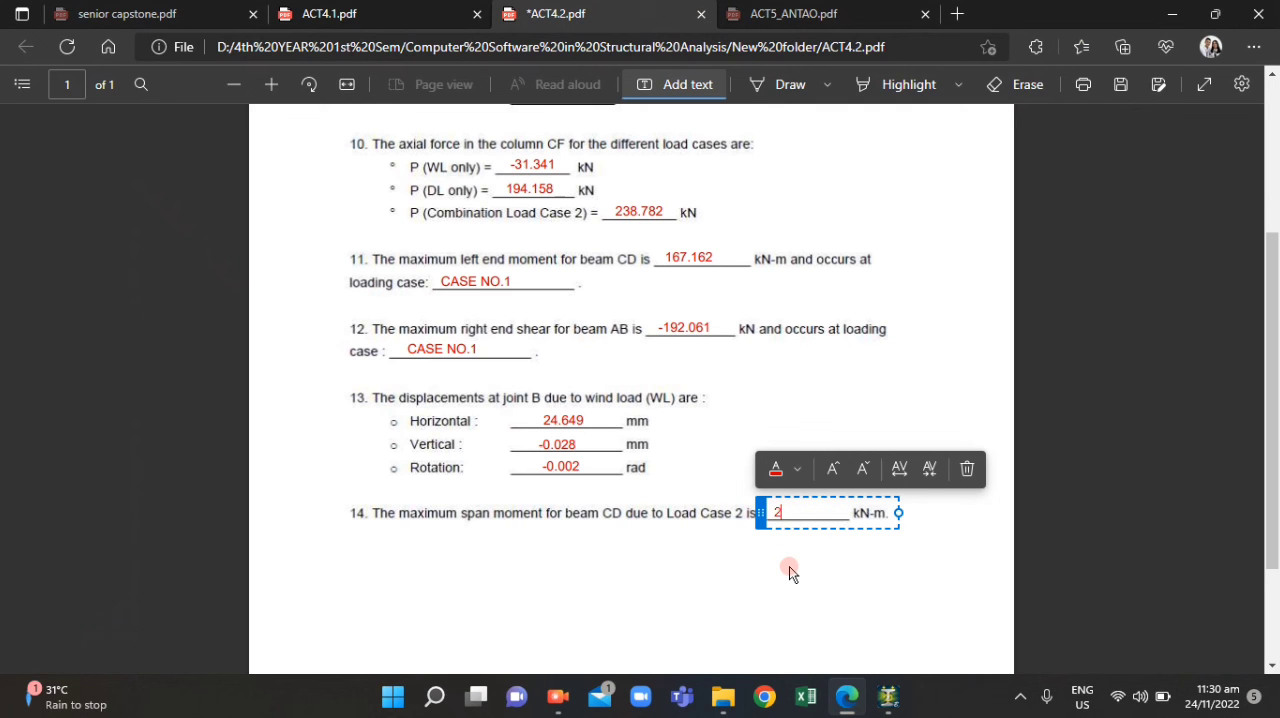
pyautogui.write('12.965')
# Recheck beam 1's maximum moment in STAAD.Pro, dismiss the Facebook notification and return to ACT4.2.pdf
pyautogui.click(847, 700)
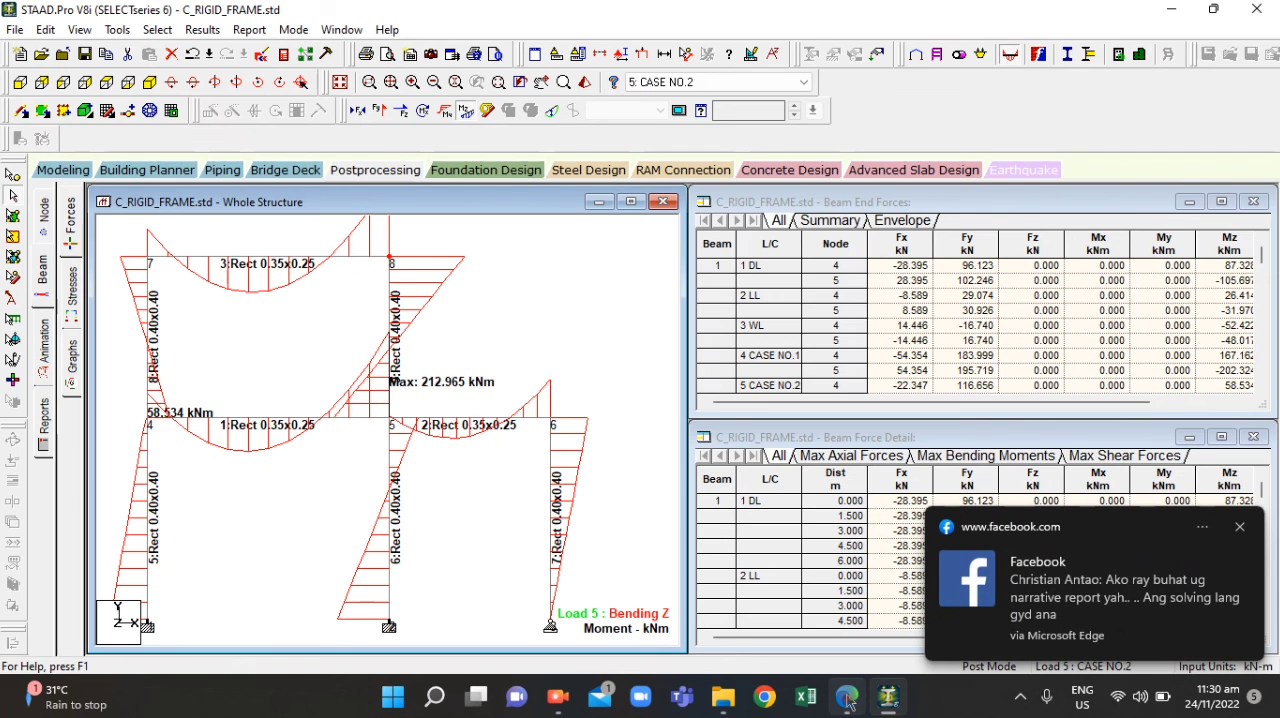
pyautogui.click(1240, 528)
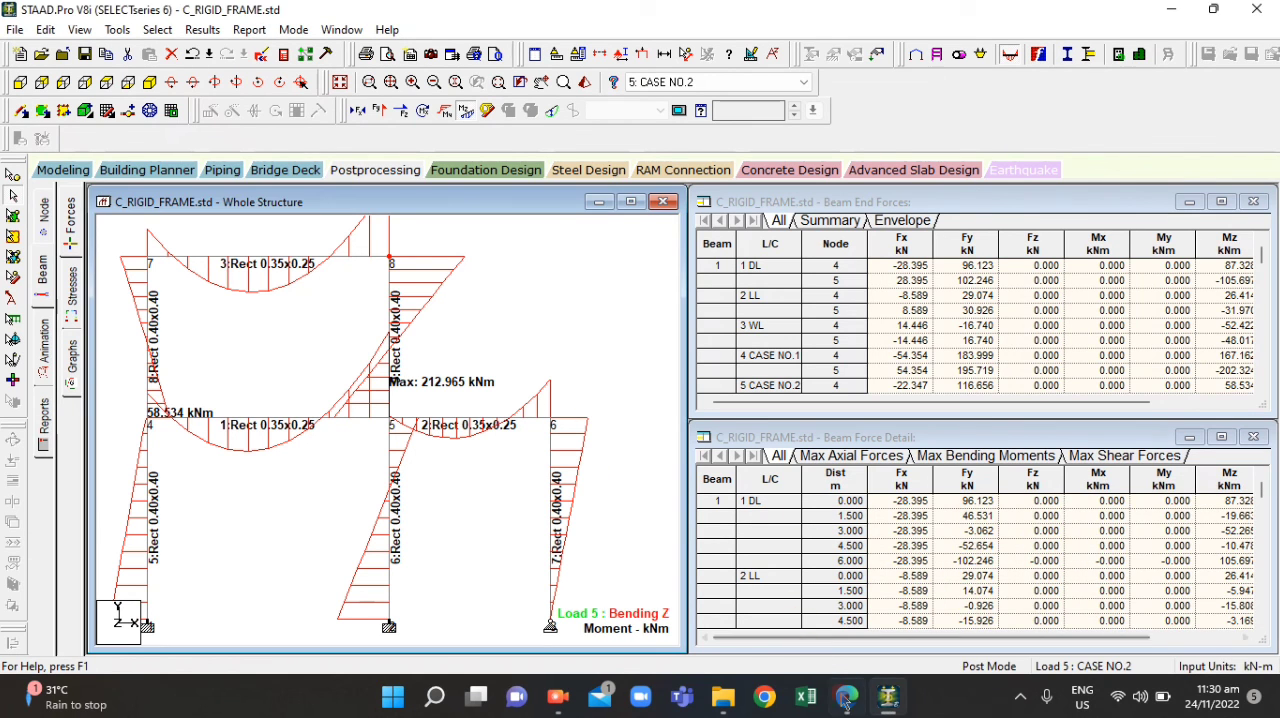
pyautogui.click(847, 697)
pyautogui.click(707, 558)
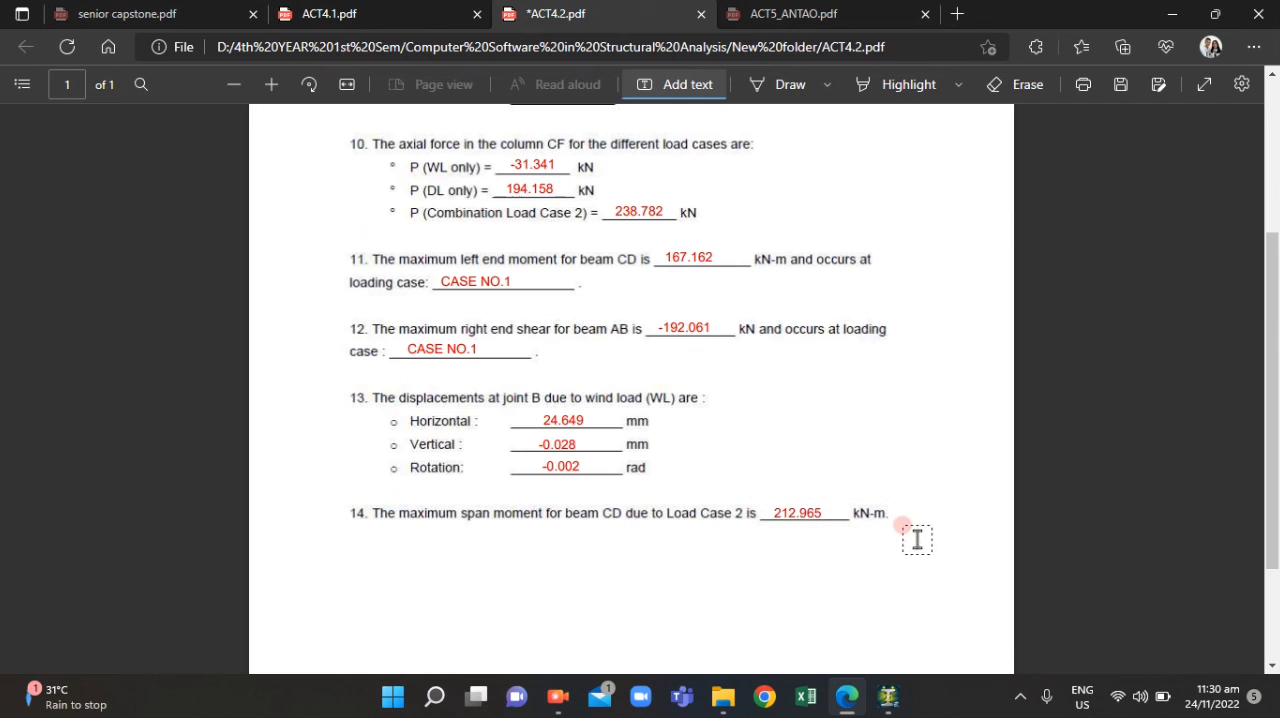
# Center the question 14 answer on its blank and review the completed answers in ACT4.2.pdf
pyautogui.click(789, 516)
pyautogui.moveTo(762, 514); pyautogui.dragTo(767, 514)
pyautogui.click(833, 552)
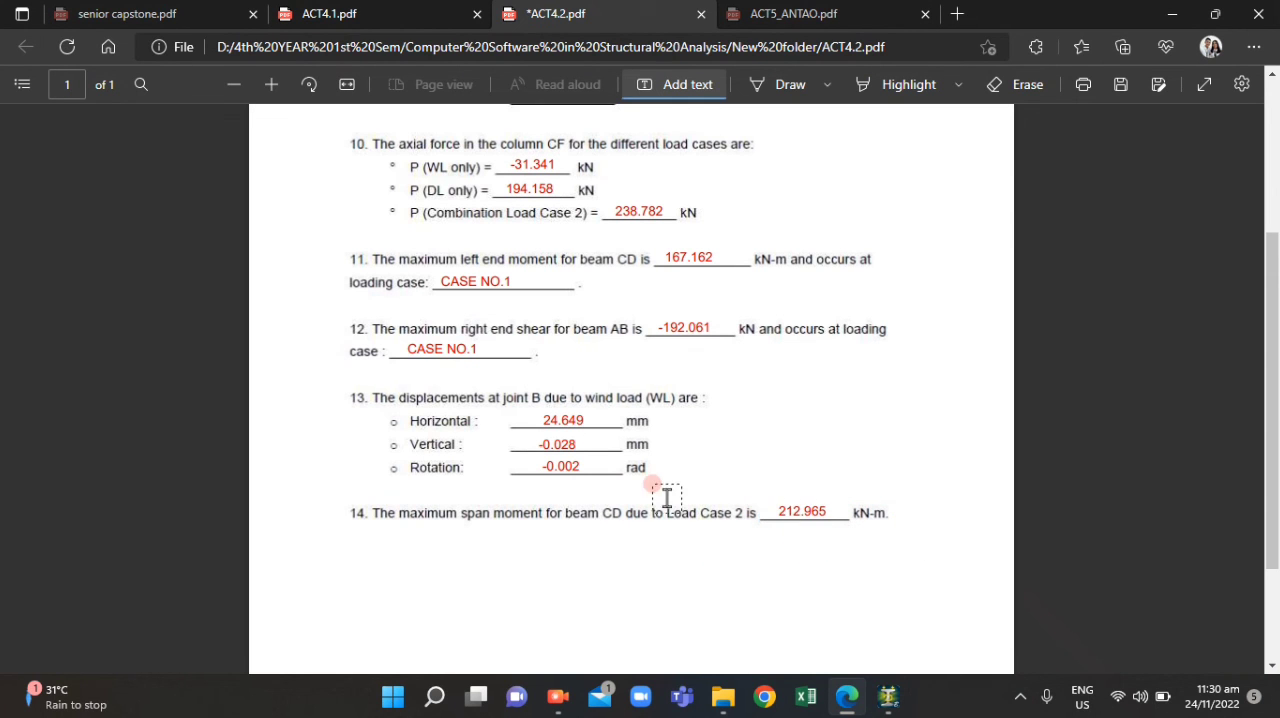
pyautogui.scroll(-3, 657, 514)
pyautogui.scroll(5, 660, 510)
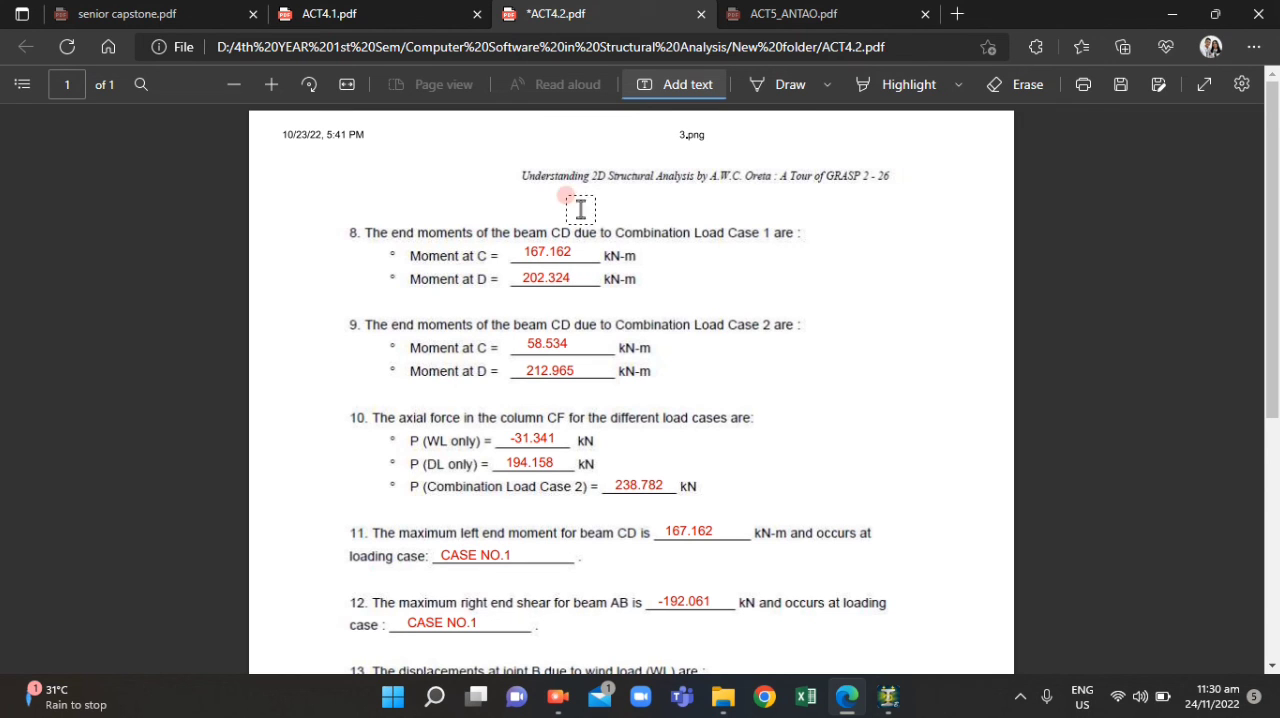
pyautogui.click(558, 697)
pyautogui.click(241, 216)
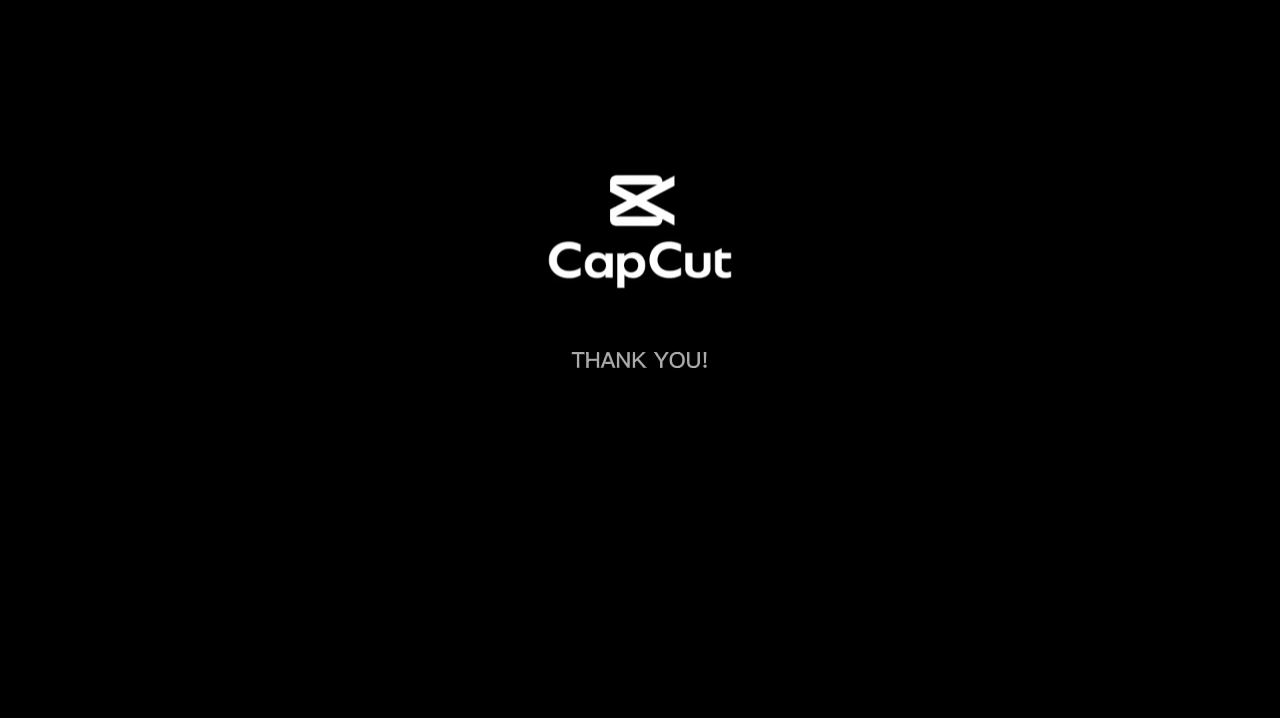